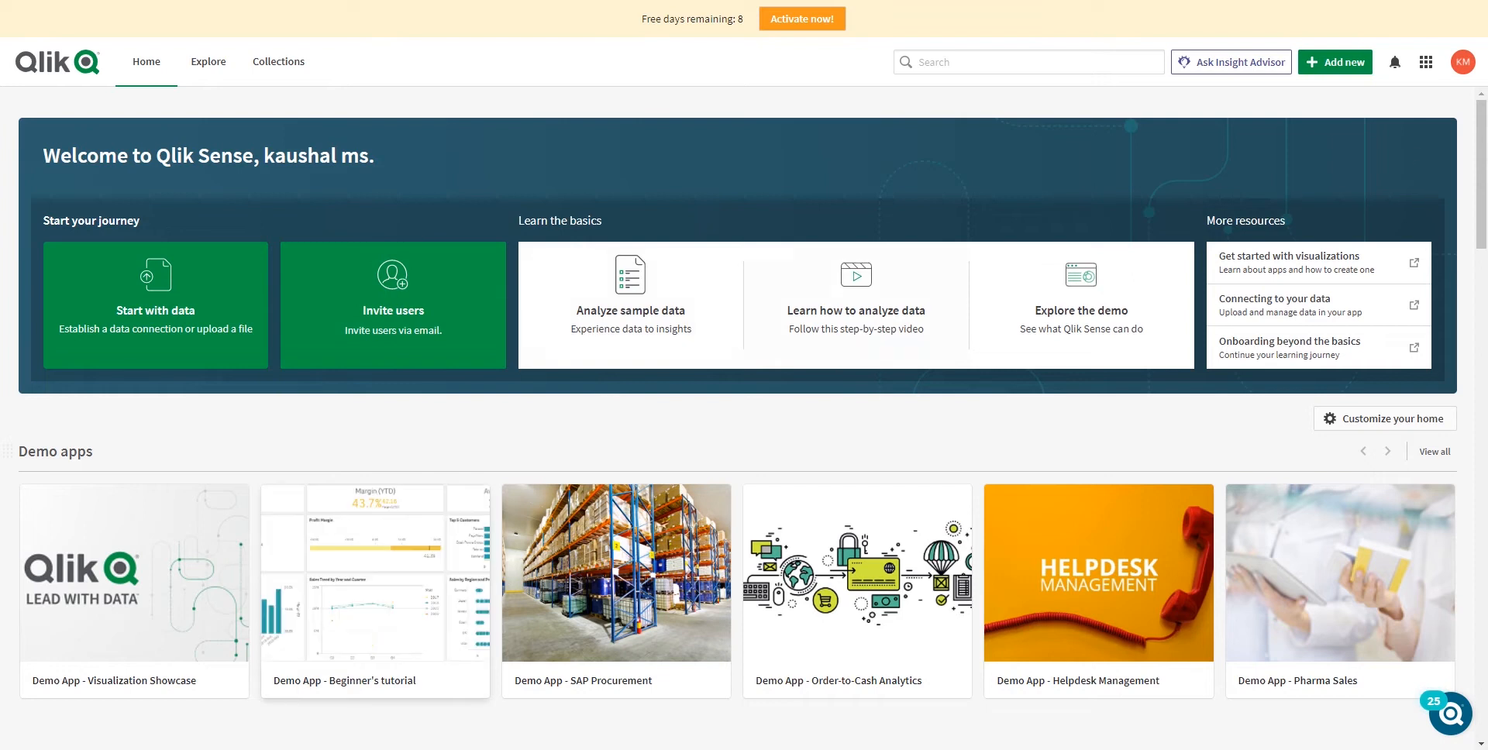
# Create a new analytics app named First Dashboard in the Personal space.
pyautogui.click(1342, 65)
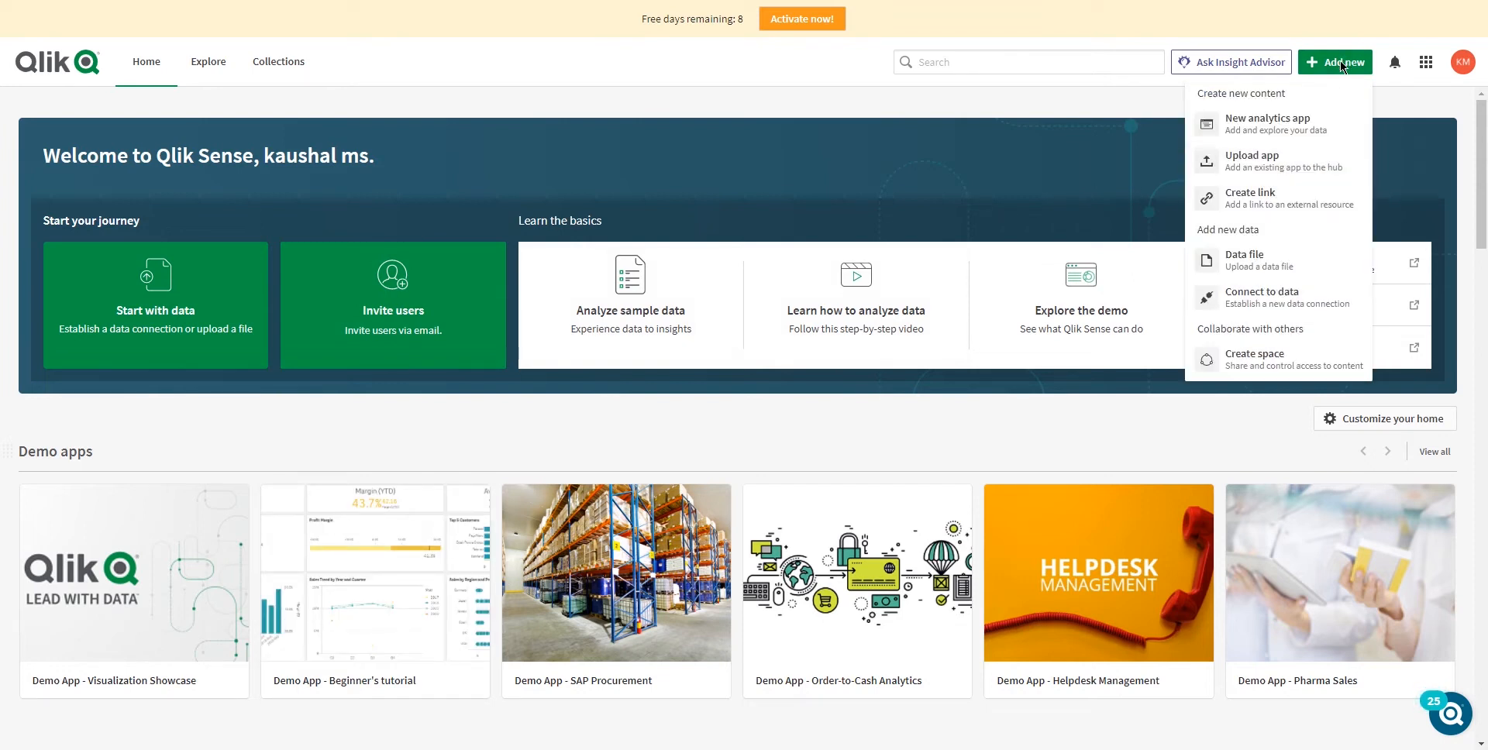
pyautogui.click(1275, 128)
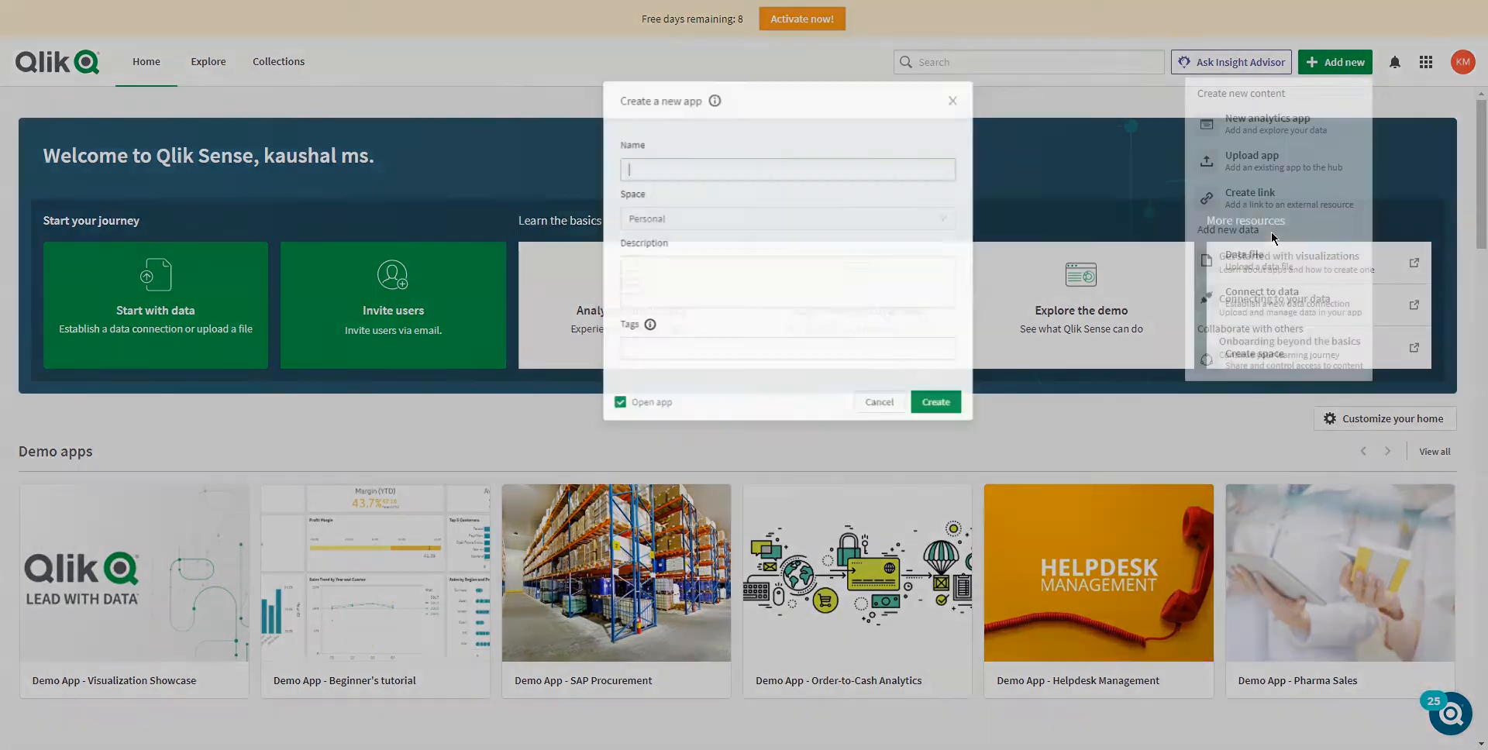
pyautogui.write('First')
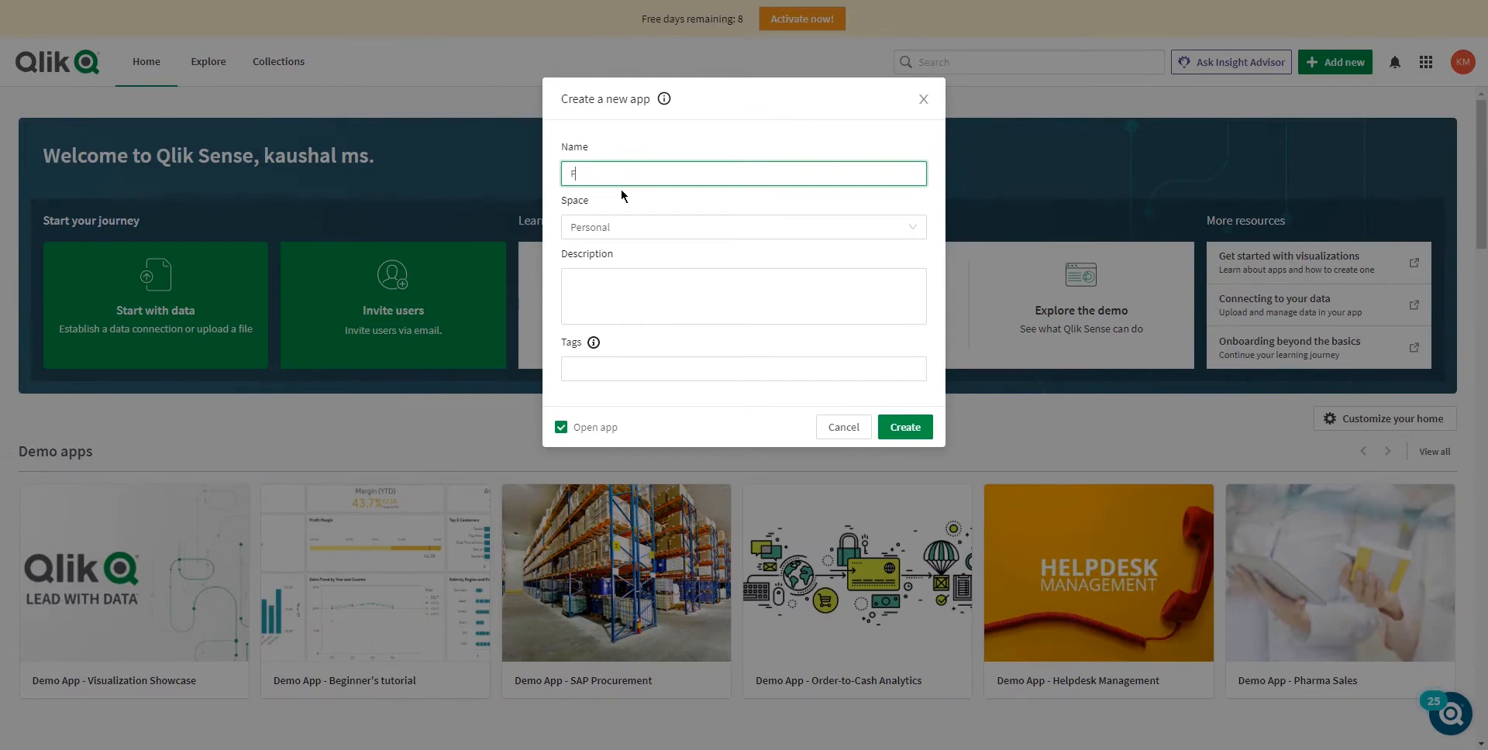
pyautogui.write(' Dashboard')
pyautogui.click(906, 427)
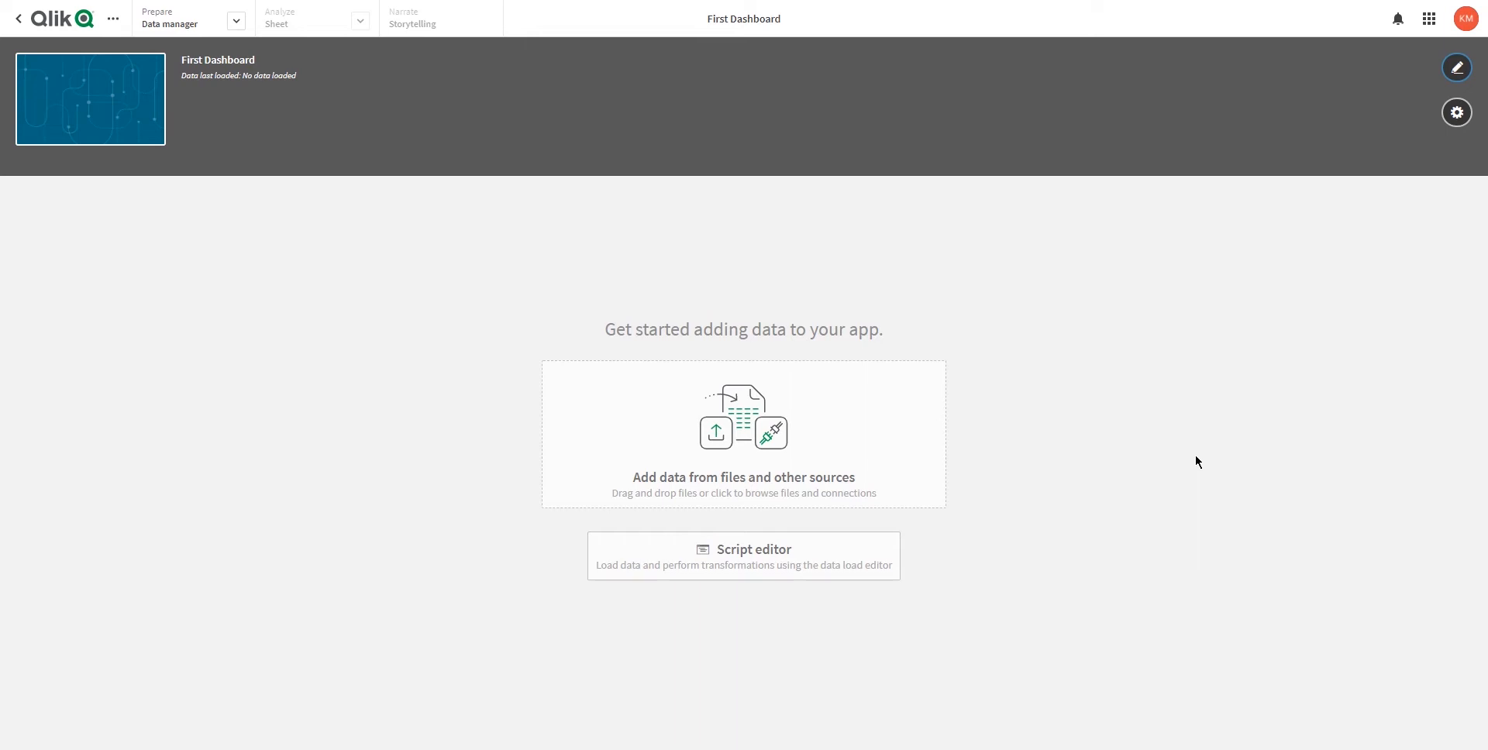
# Upload the local file SalesData_MultiTabs.xlsx as a data source for the app, replacing the existing copy.
pyautogui.click(719, 429)
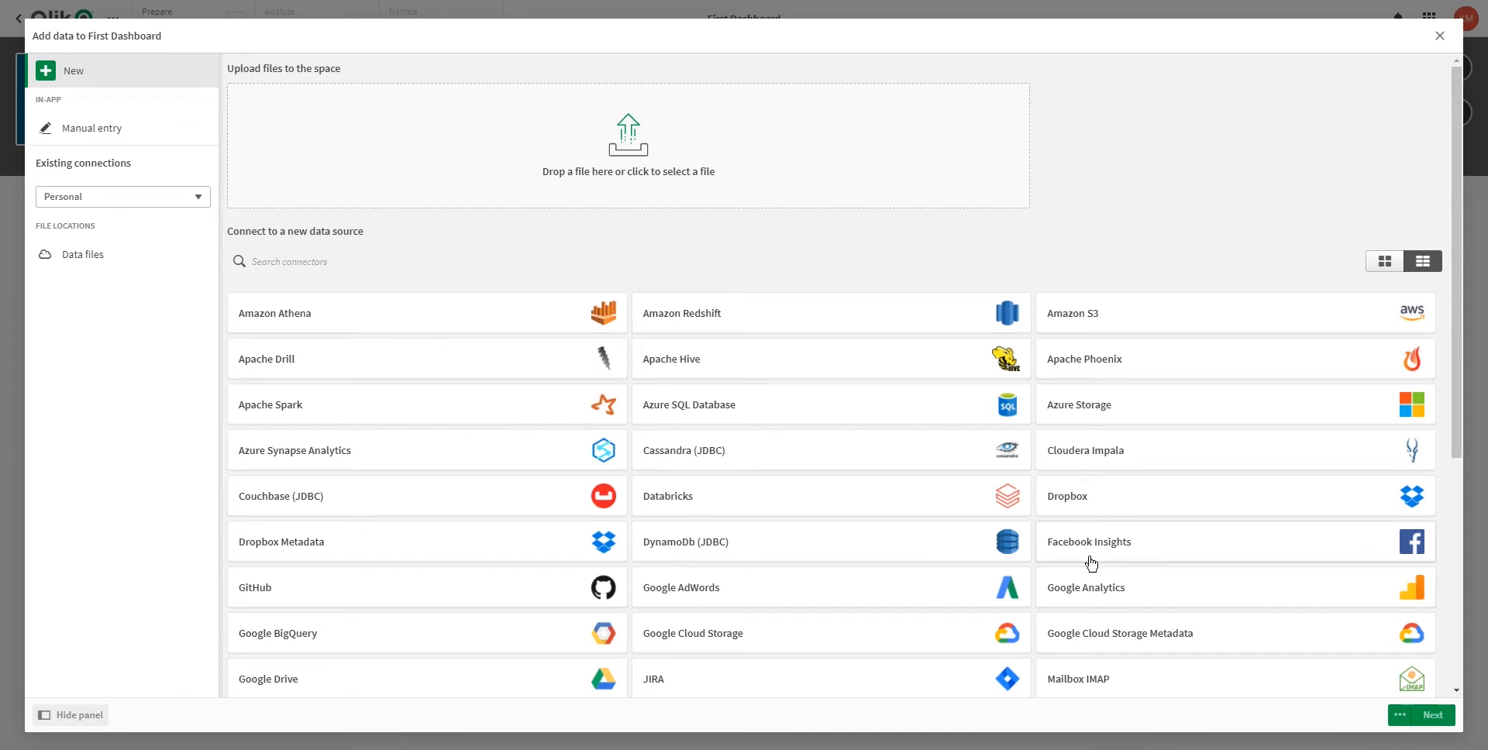
pyautogui.scroll(-4, 1092, 563)
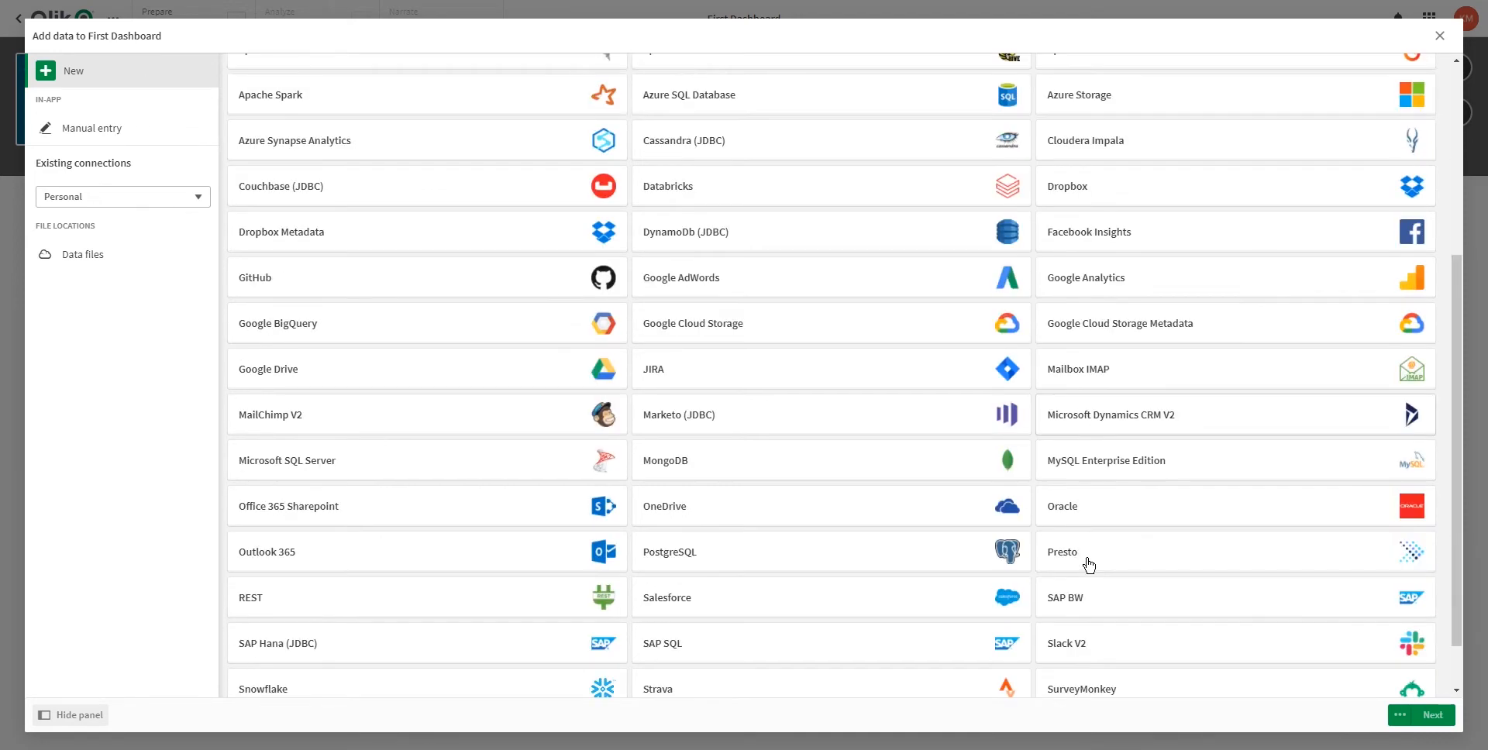
pyautogui.scroll(-1, 1089, 564)
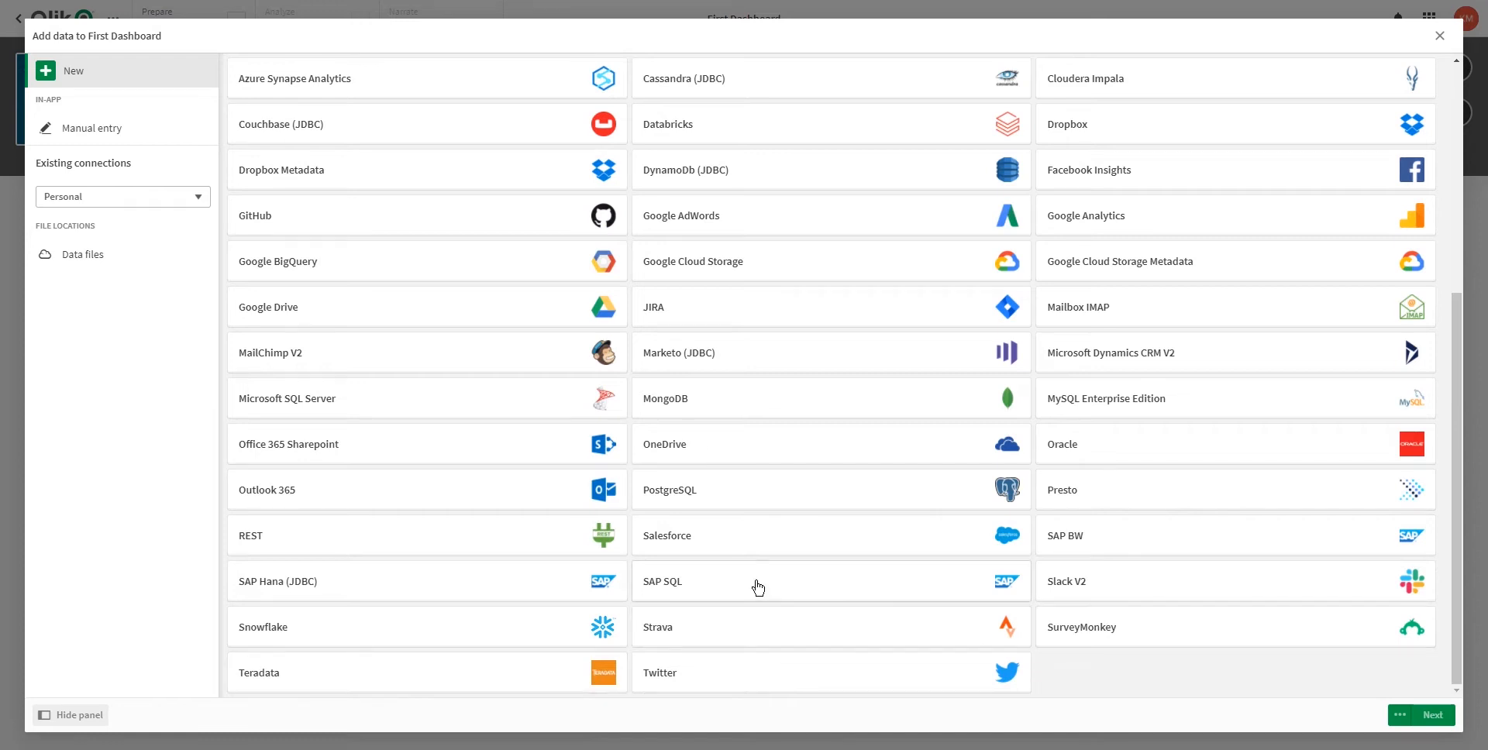
pyautogui.scroll(2, 758, 587)
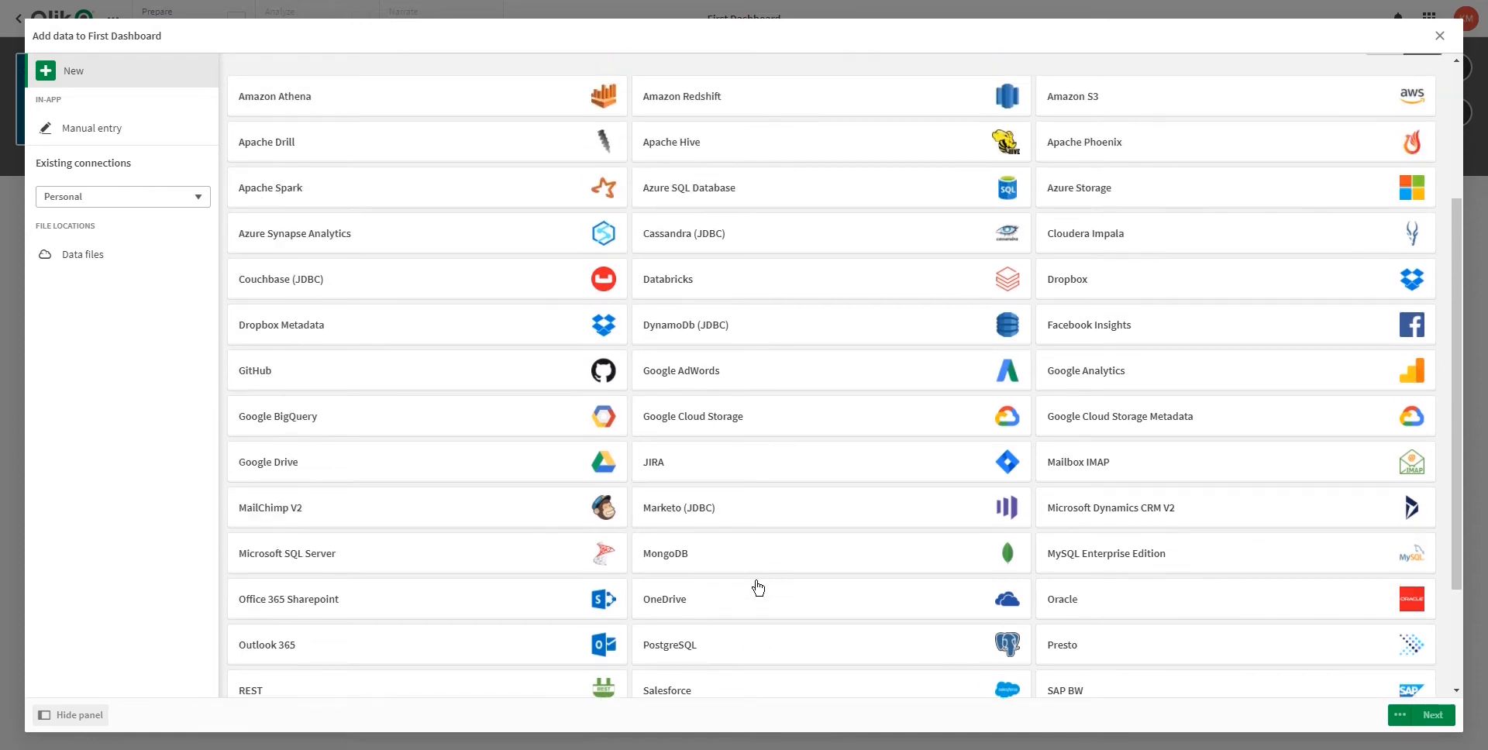
pyautogui.scroll(-2, 773, 577)
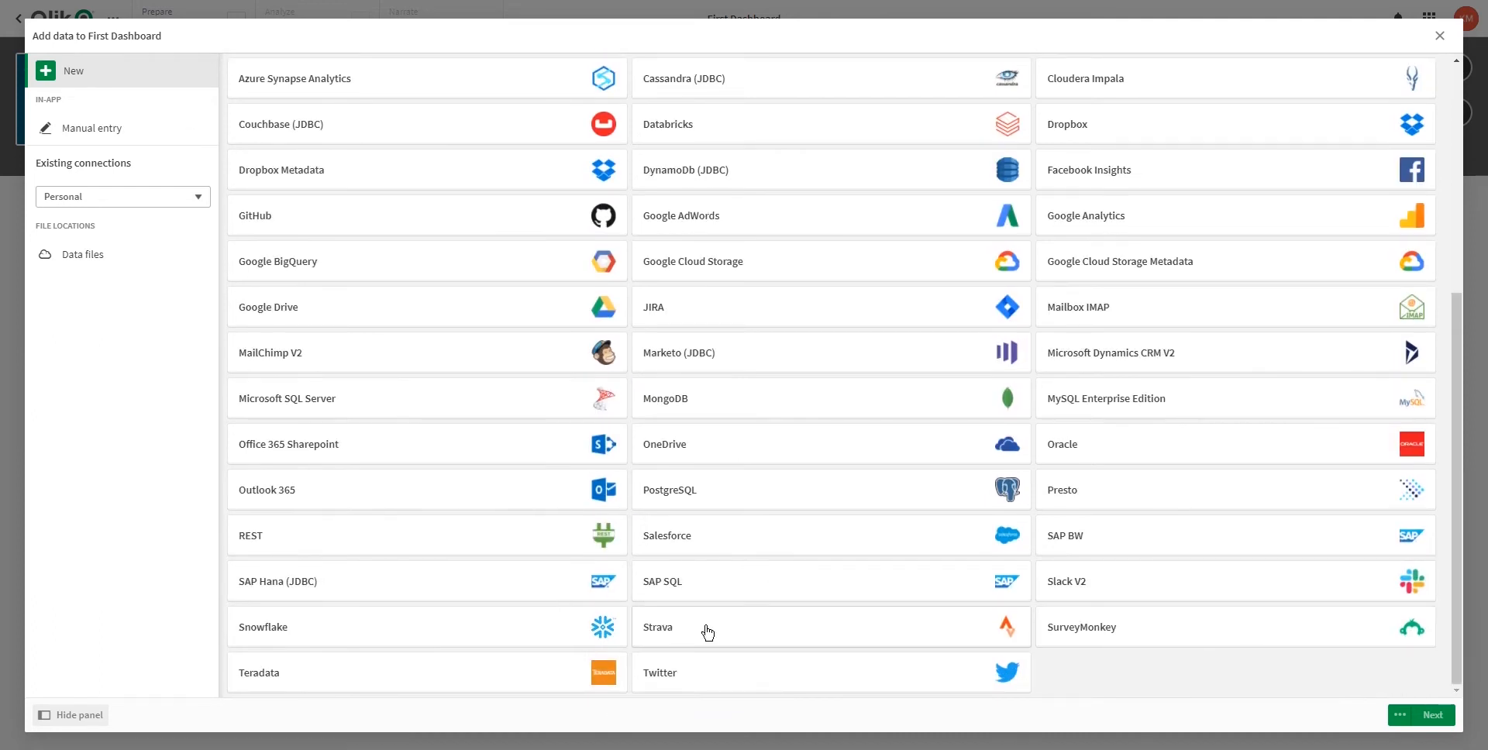
pyautogui.scroll(5, 707, 632)
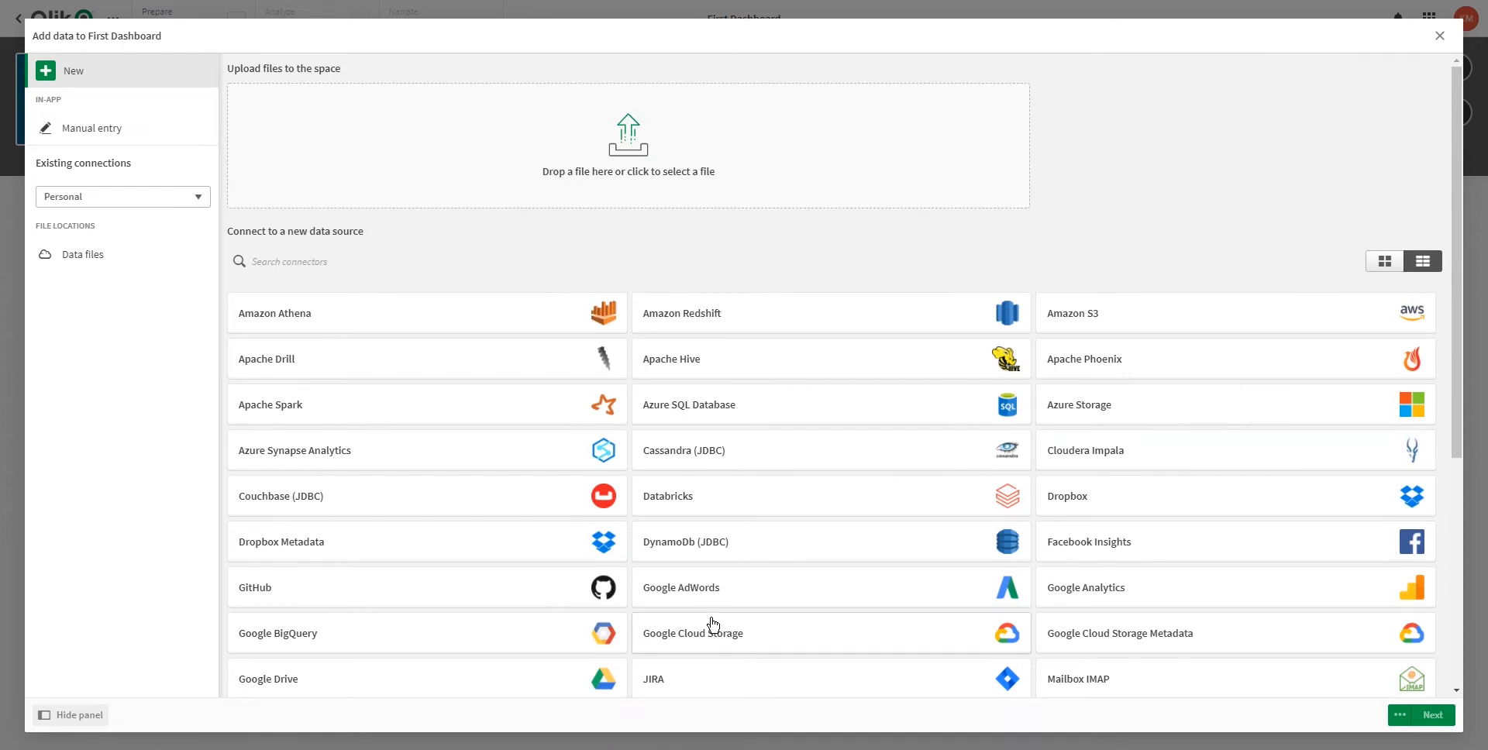
pyautogui.click(625, 151)
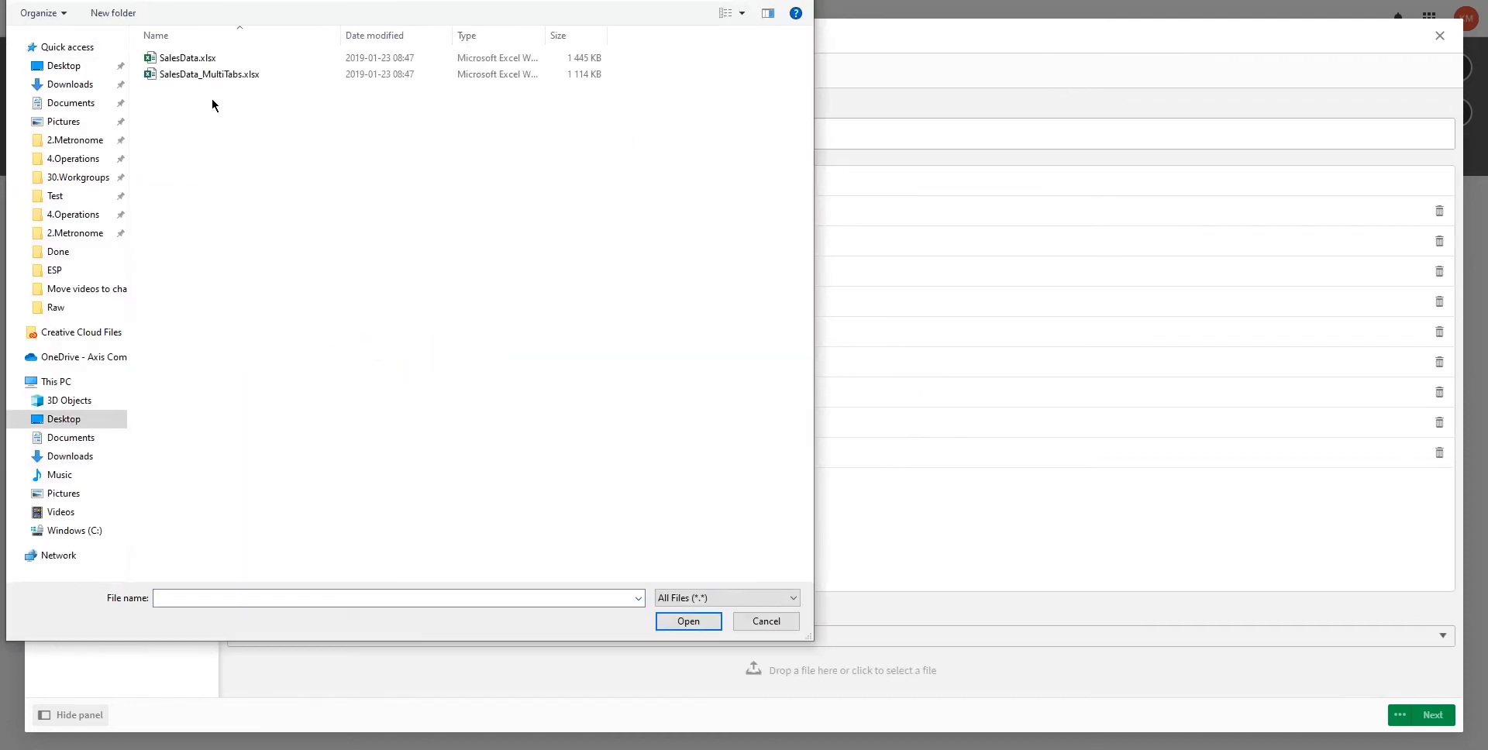
pyautogui.click(214, 76)
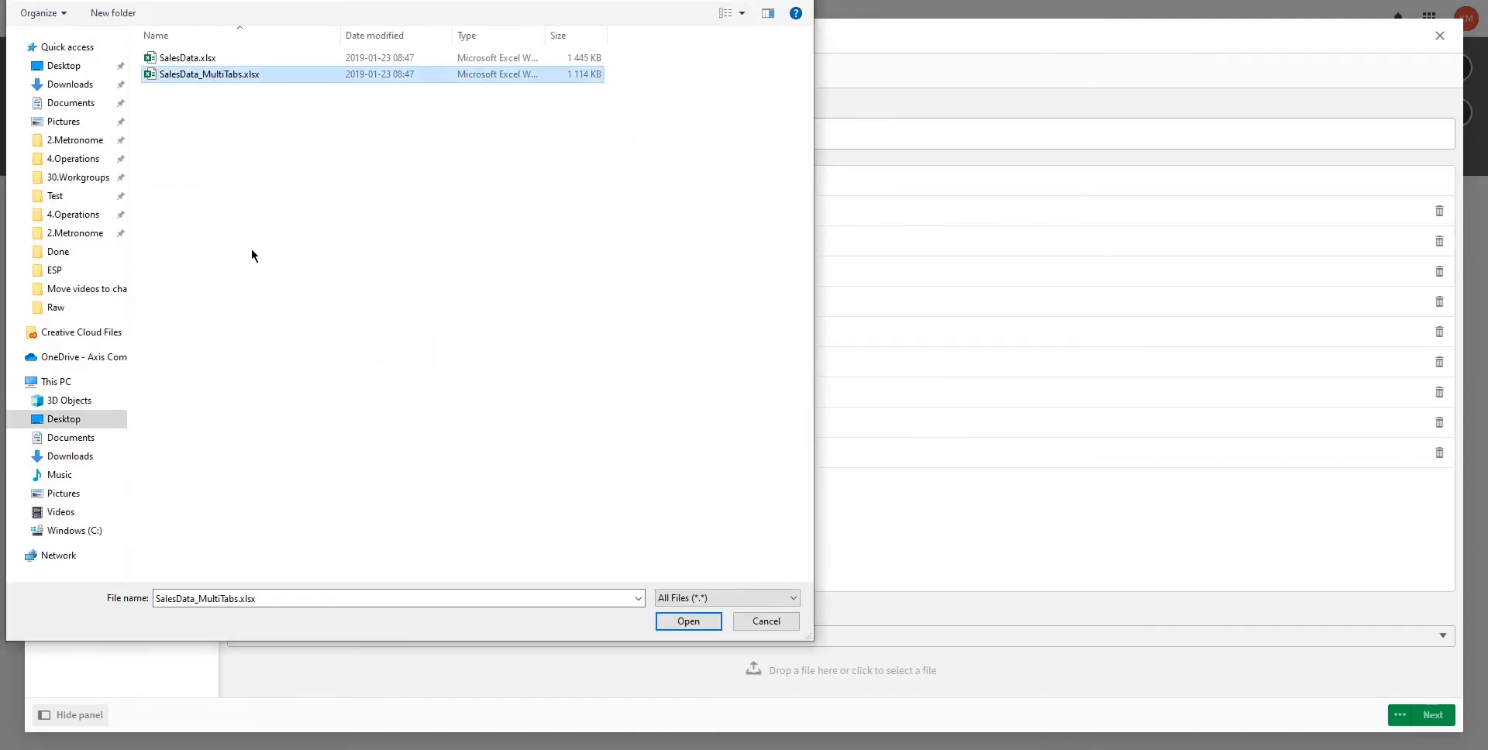
pyautogui.click(688, 622)
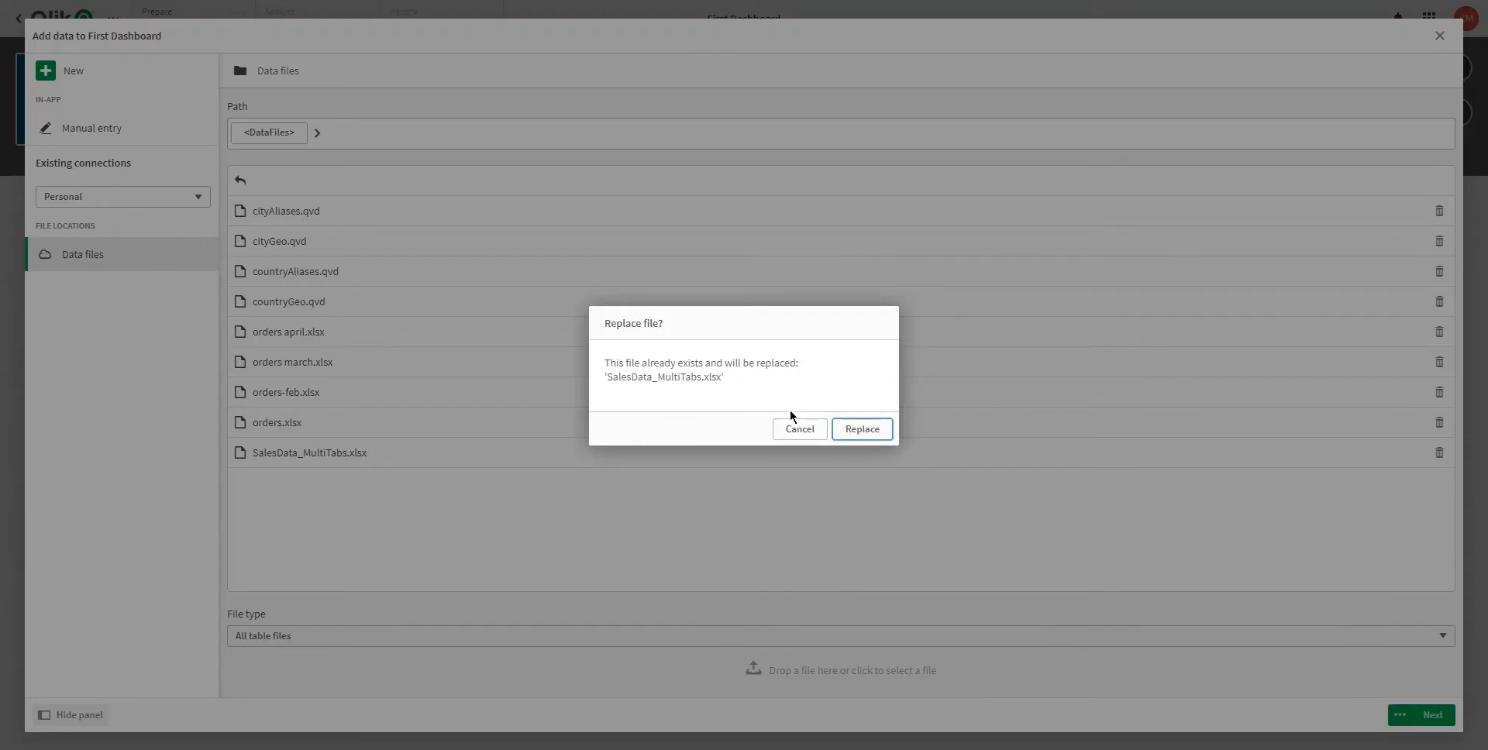
pyautogui.click(859, 431)
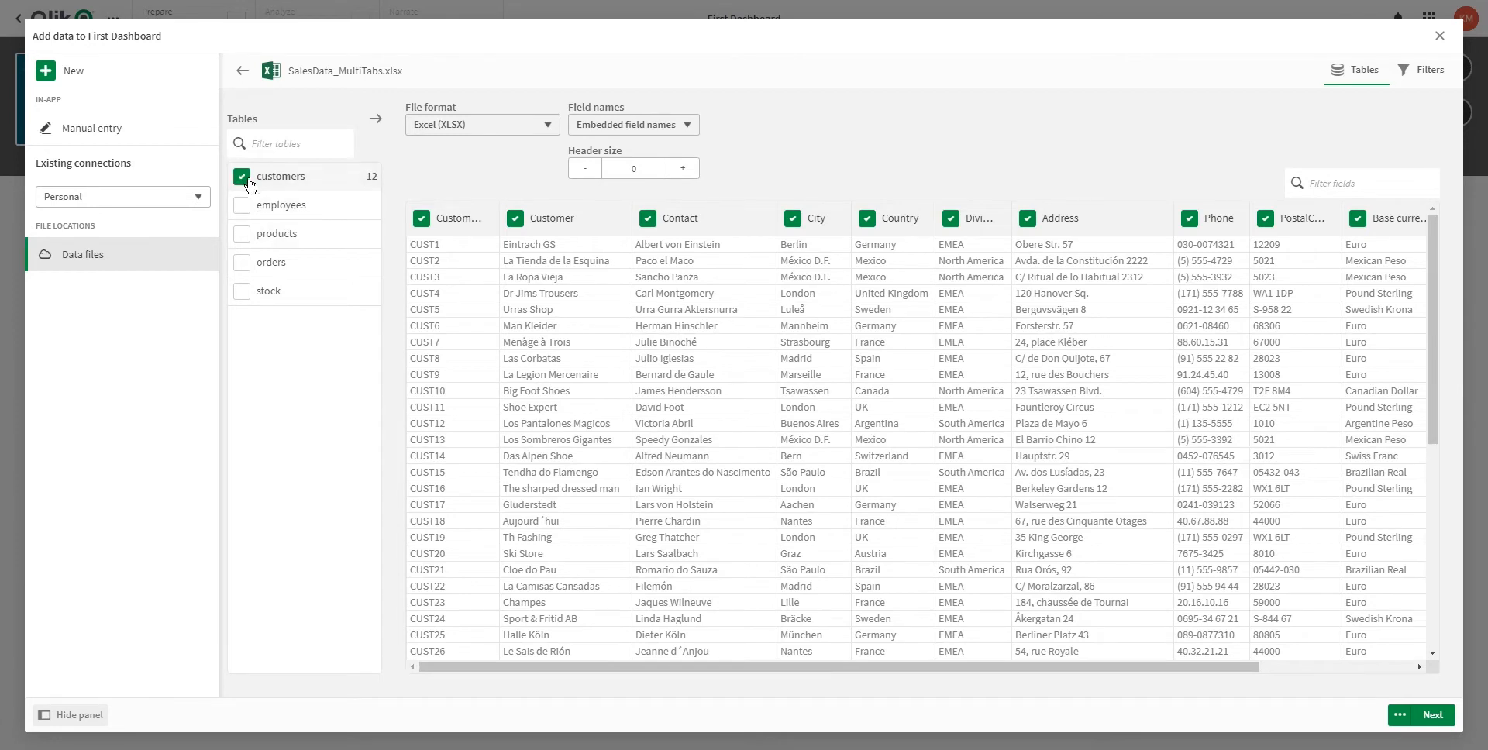
# Include the products and orders tables alongside customers and add the selection to the app's data model.
pyautogui.click(242, 234)
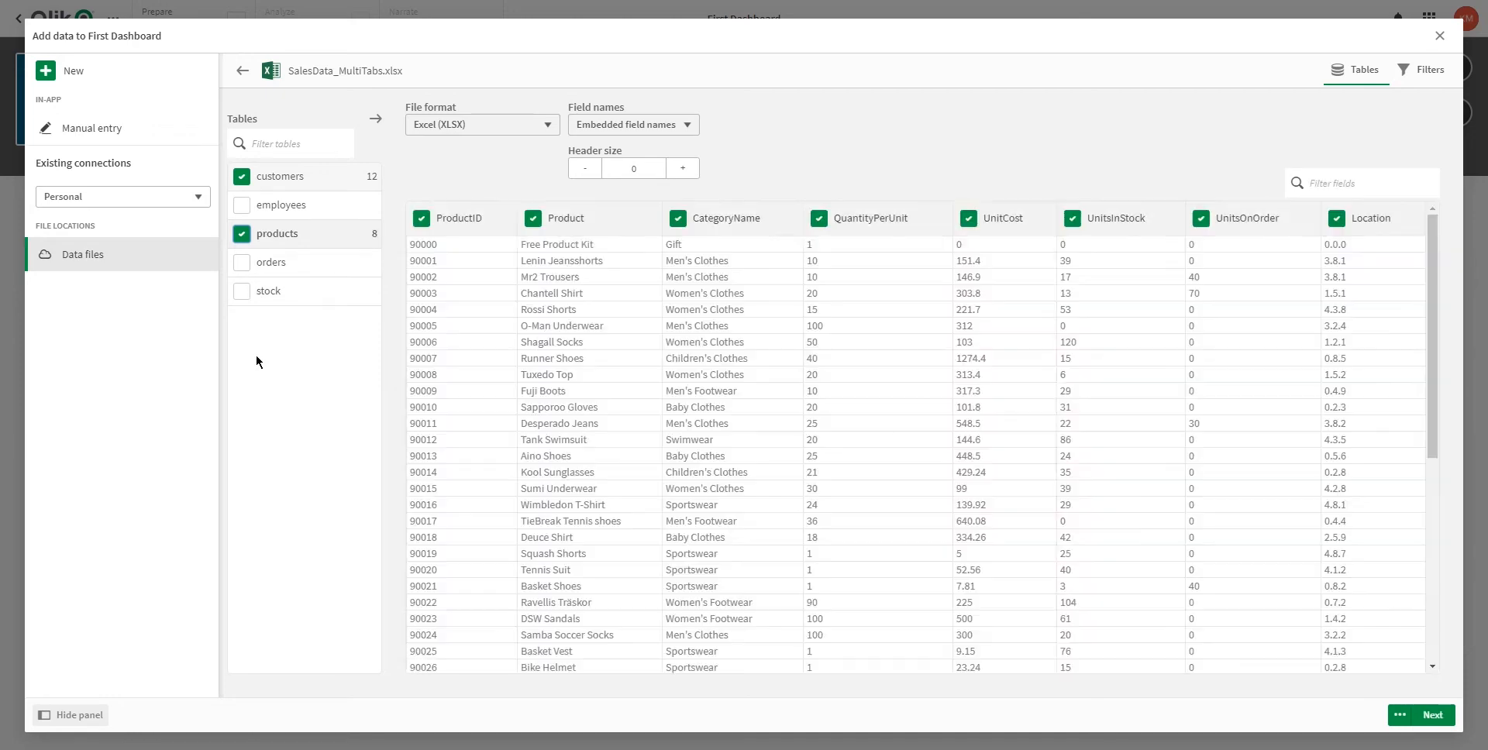
pyautogui.click(241, 265)
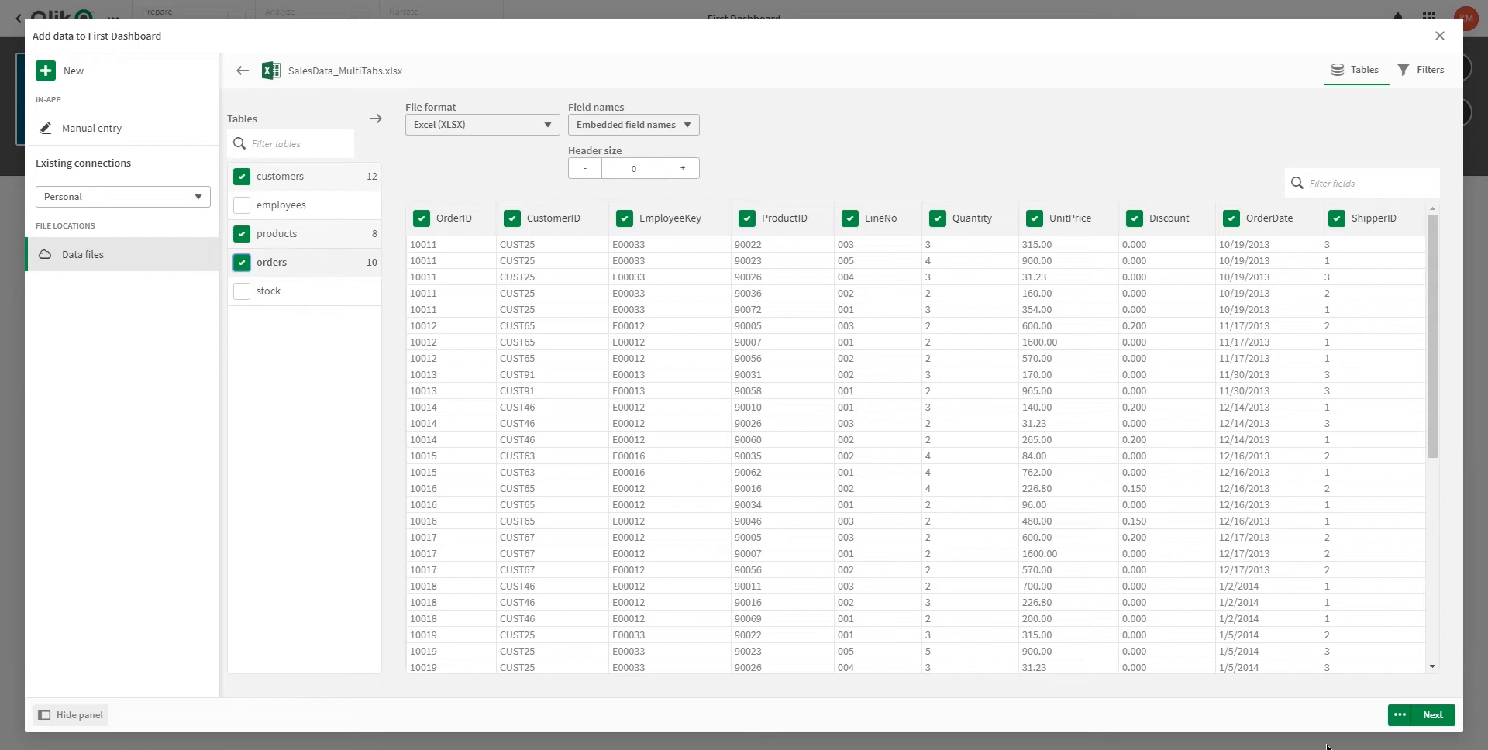
pyautogui.click(1426, 715)
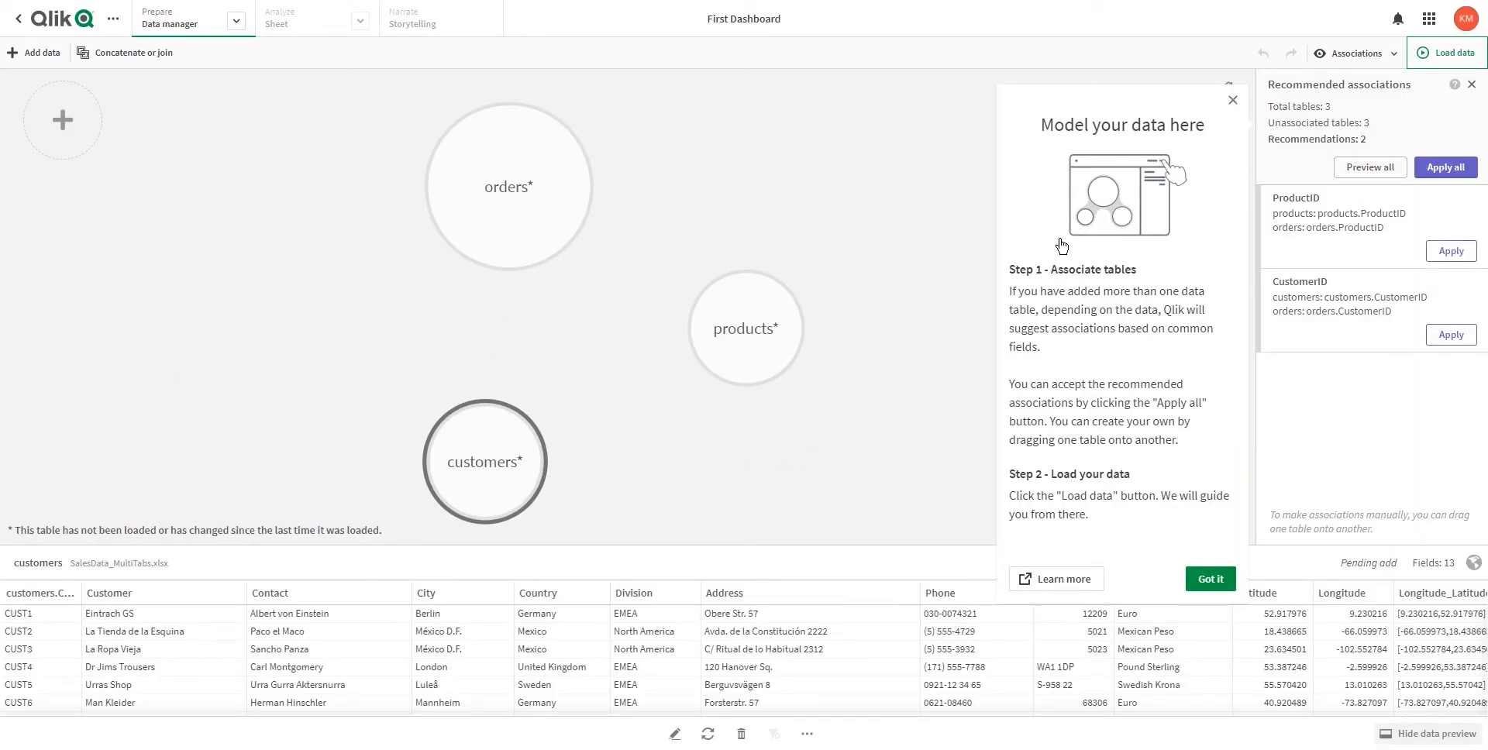
# Dismiss the data modelling guide and compare the fields of the orders and products tables in the data preview.
pyautogui.click(1232, 101)
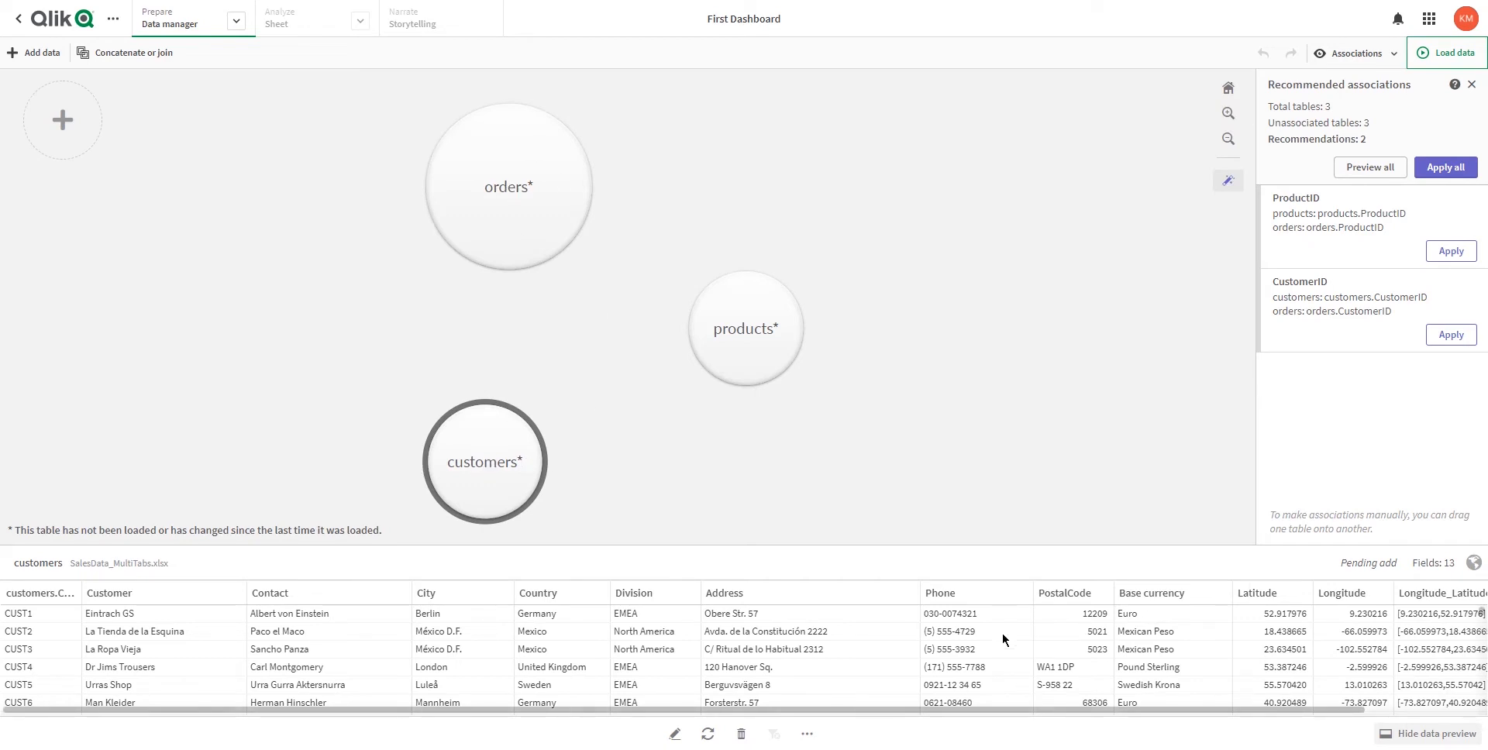
pyautogui.click(510, 207)
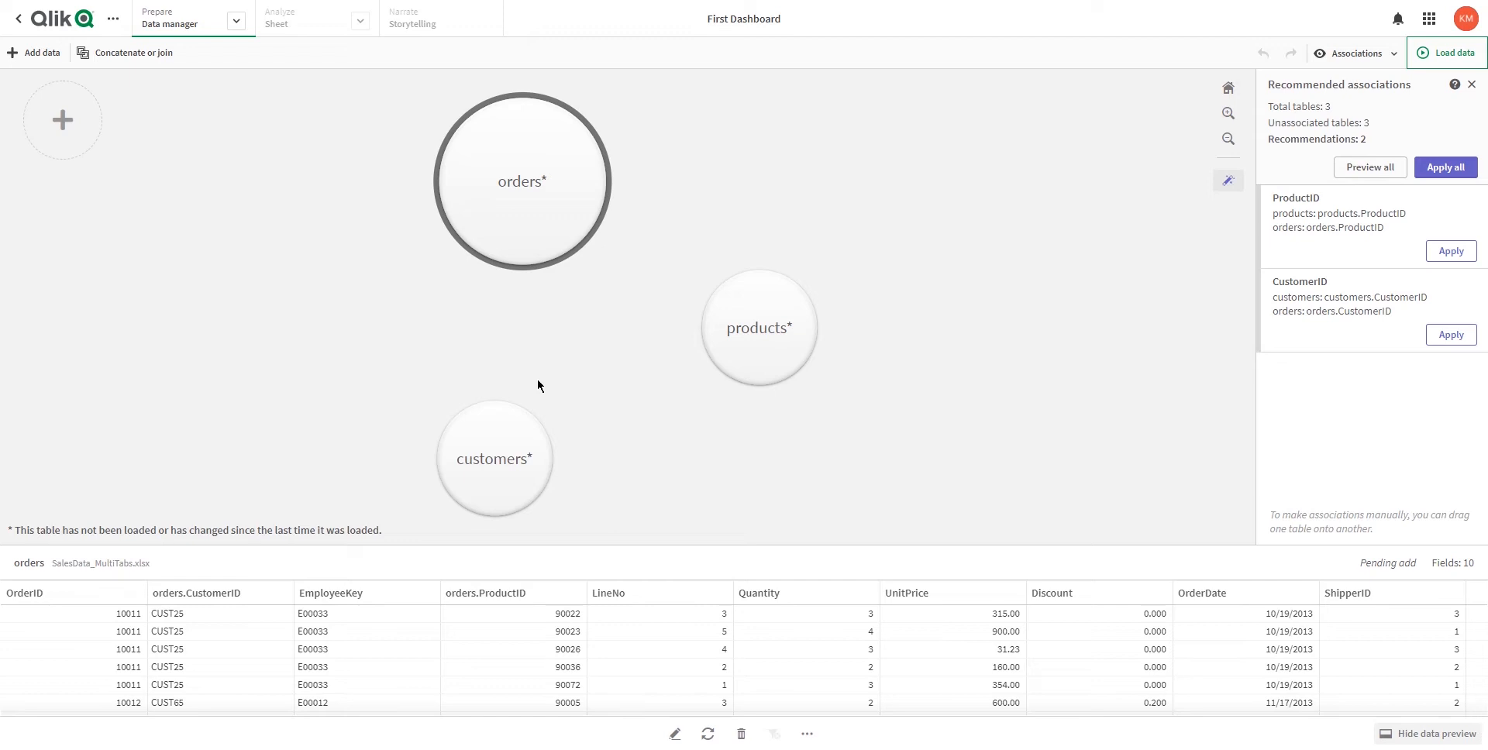
pyautogui.click(758, 348)
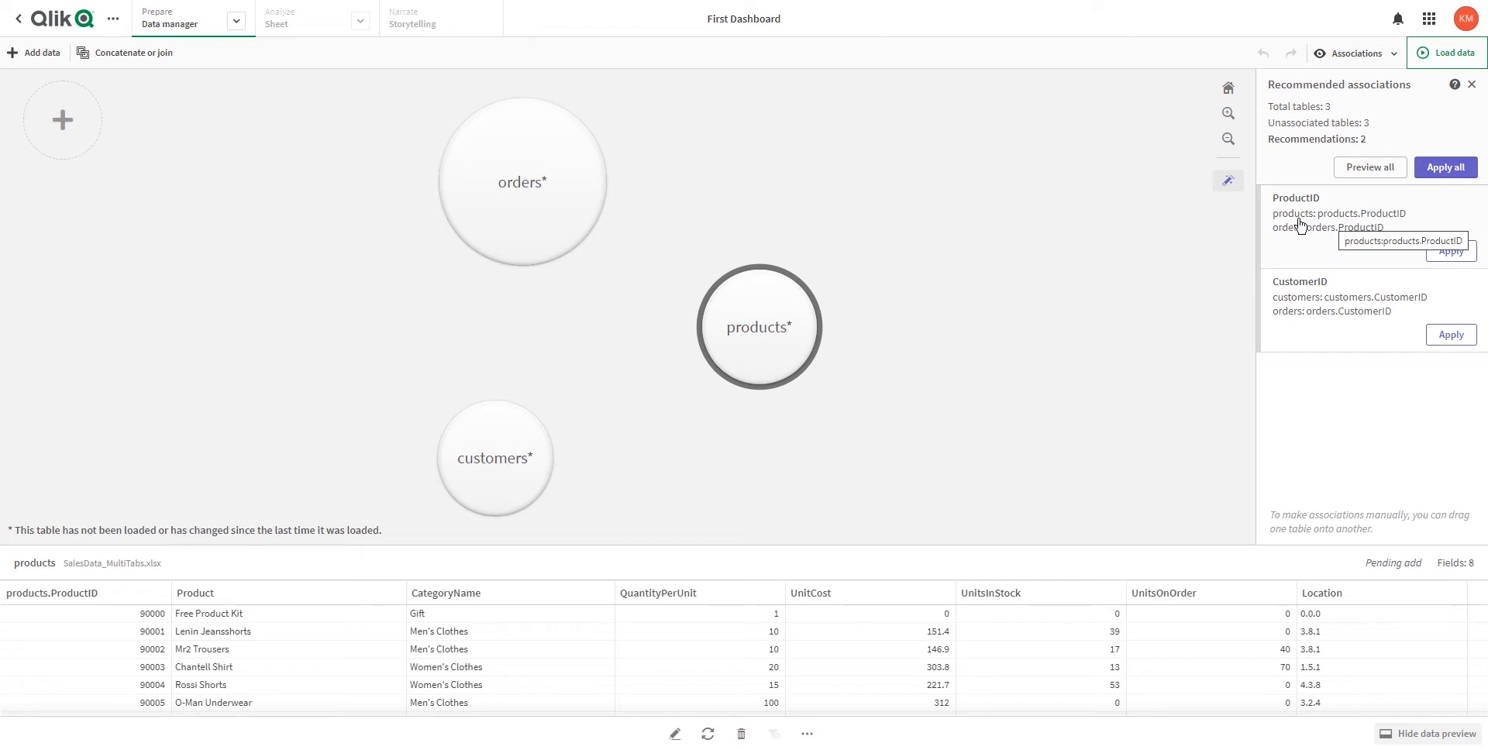
pyautogui.click(489, 203)
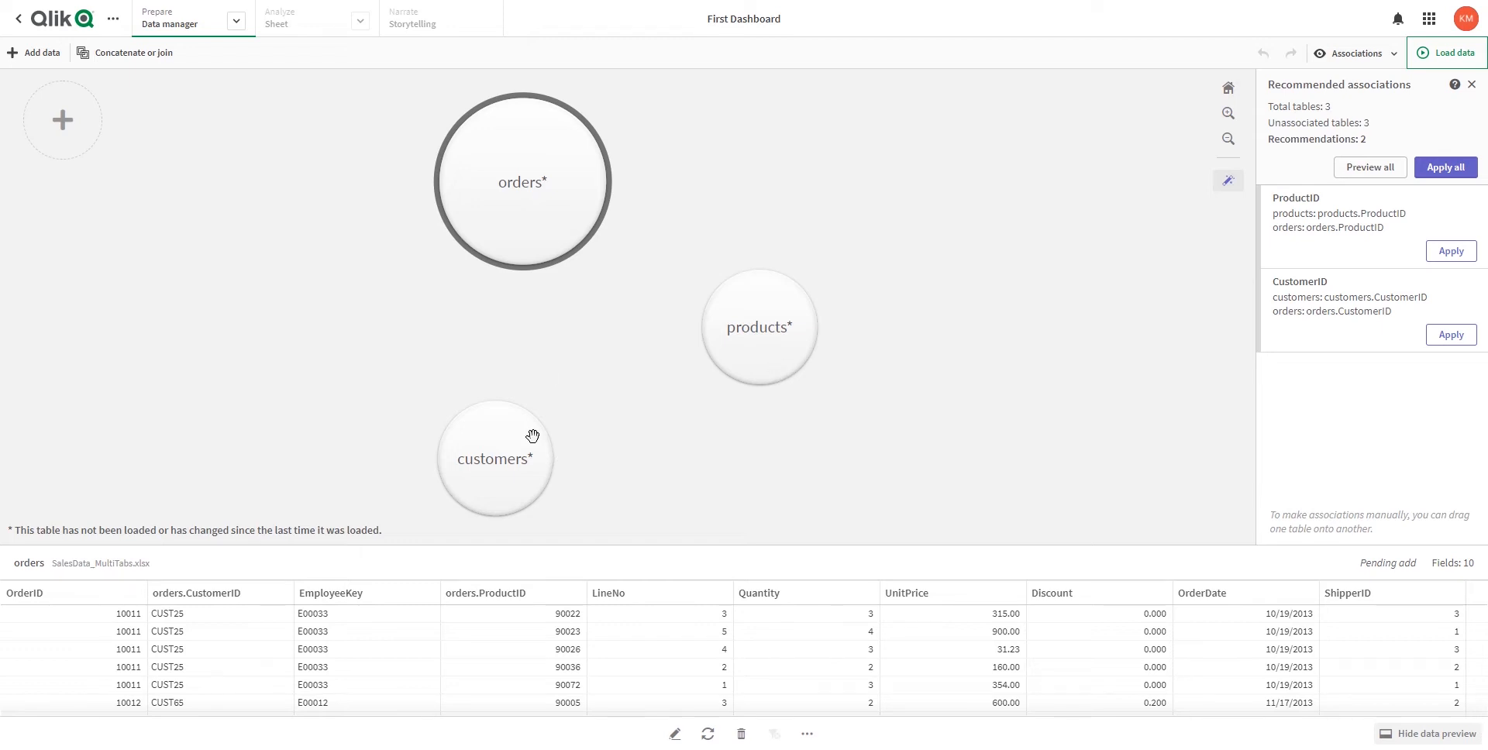
# Manually associate the products table with orders on ProductID and the customers table with orders on CustomerID.
pyautogui.click(757, 369)
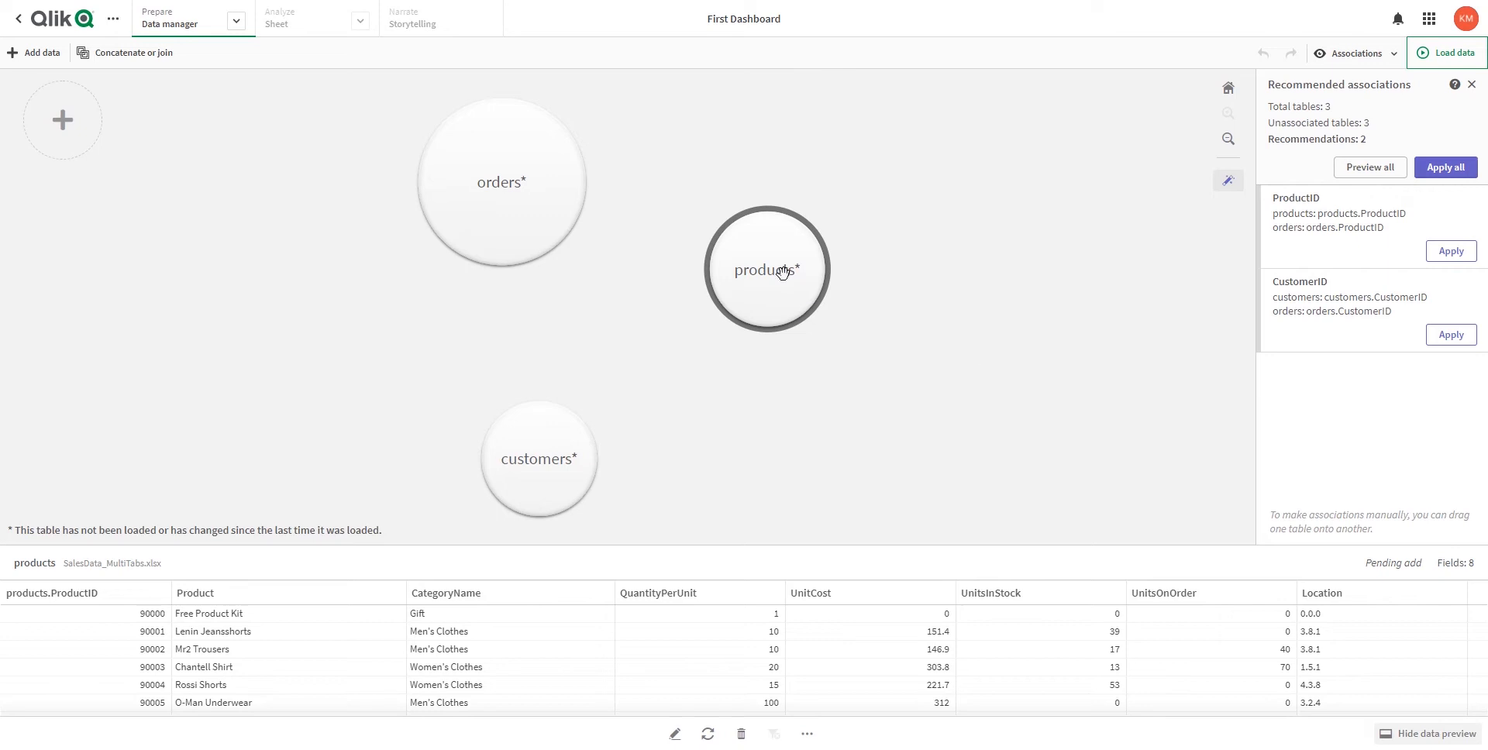
pyautogui.moveTo(780, 279); pyautogui.dragTo(783, 275)
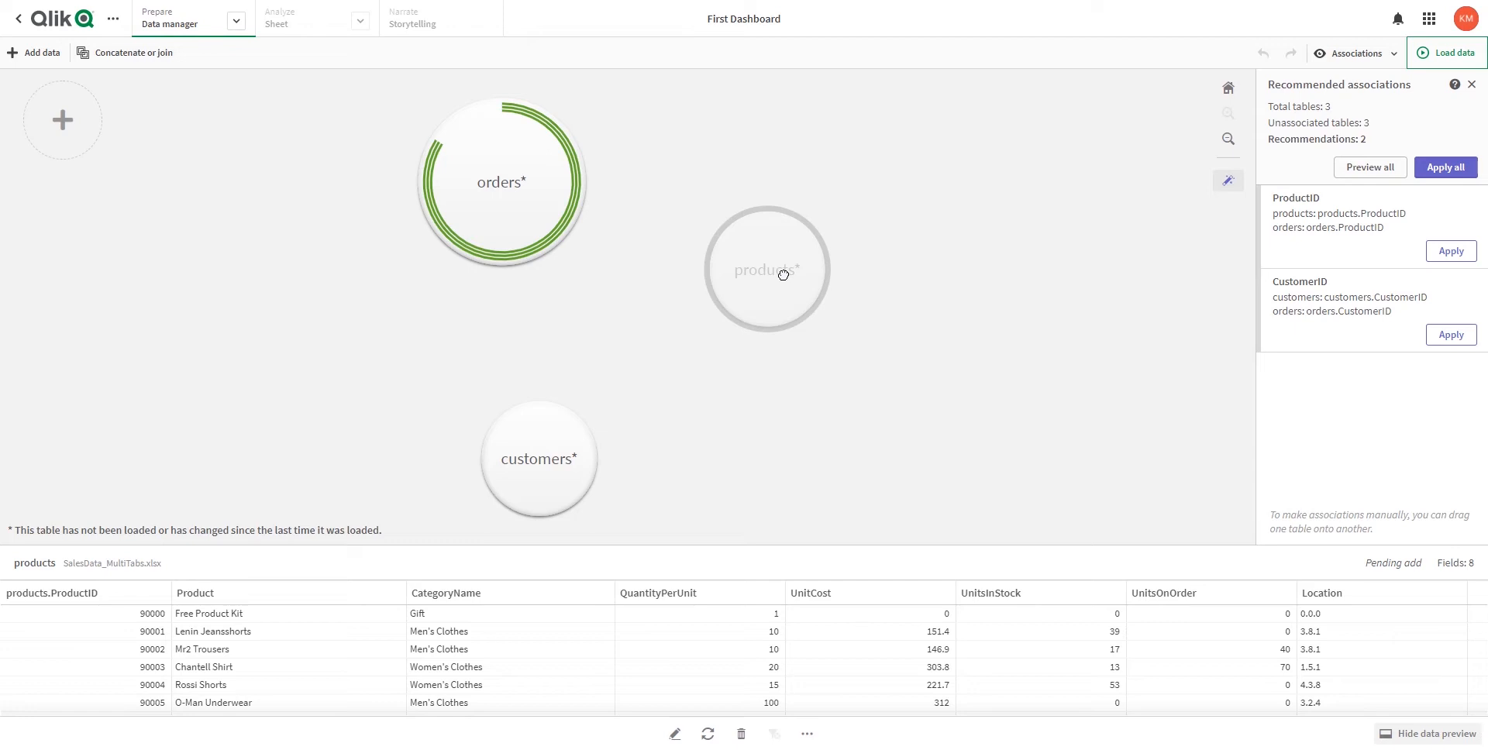
pyautogui.moveTo(783, 275); pyautogui.dragTo(570, 194)
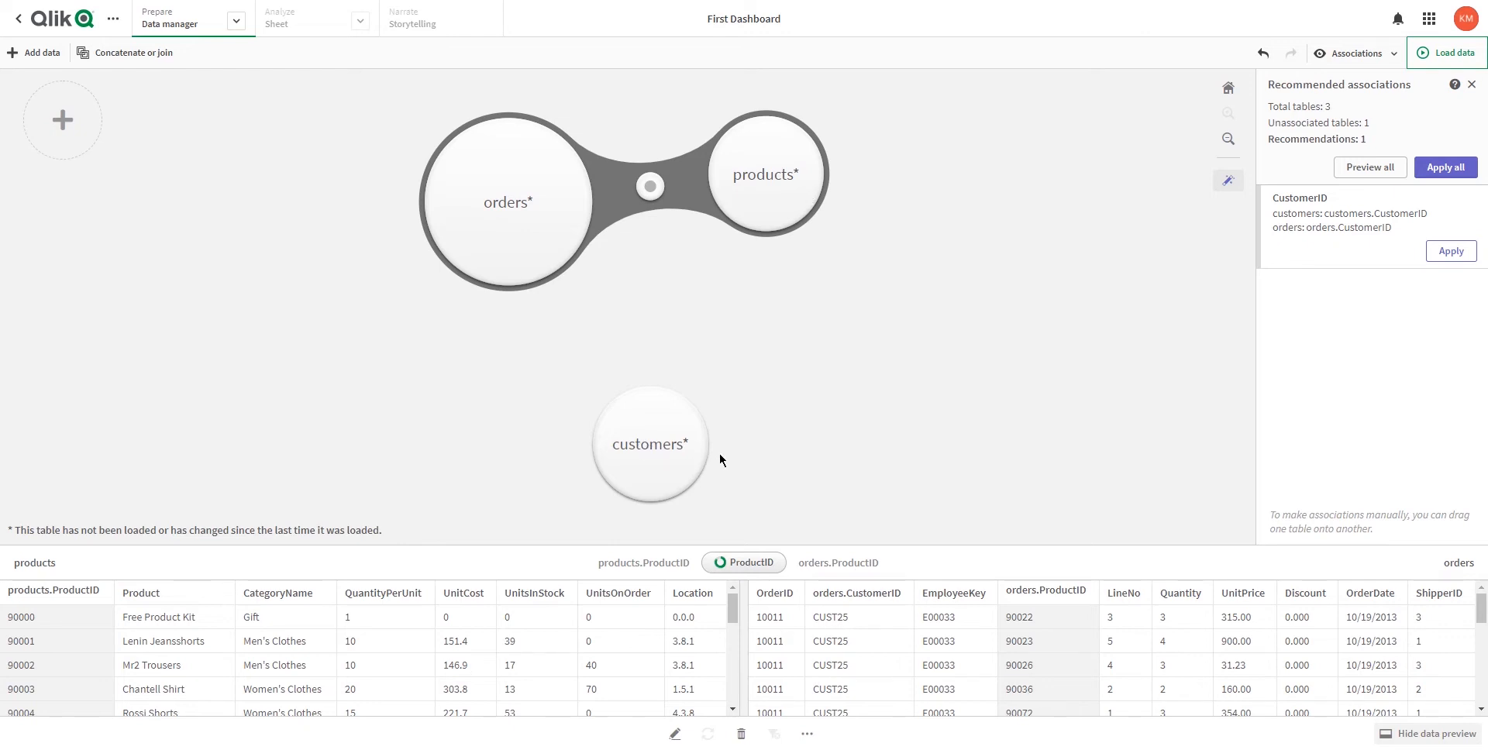
pyautogui.moveTo(663, 450); pyautogui.dragTo(661, 451)
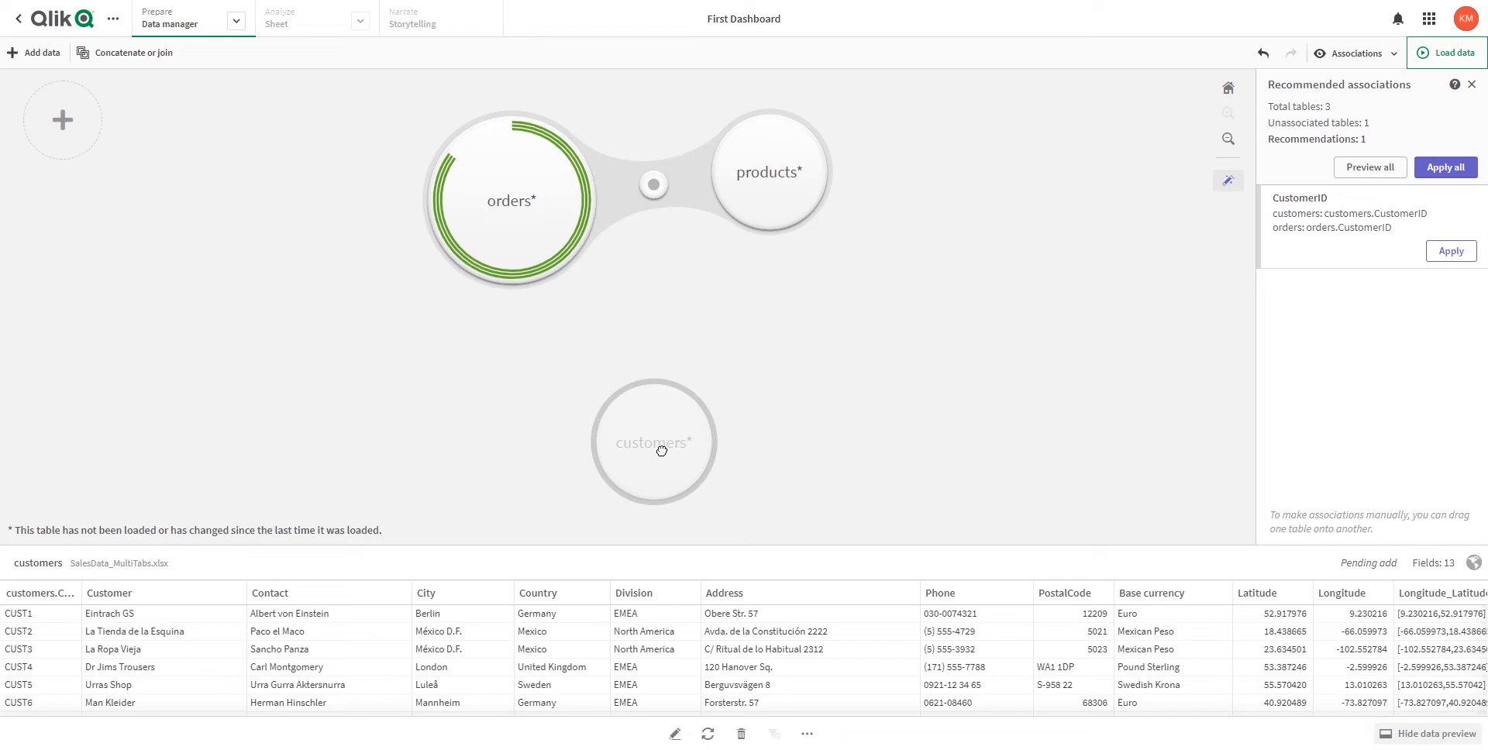
pyautogui.moveTo(662, 451); pyautogui.dragTo(512, 224)
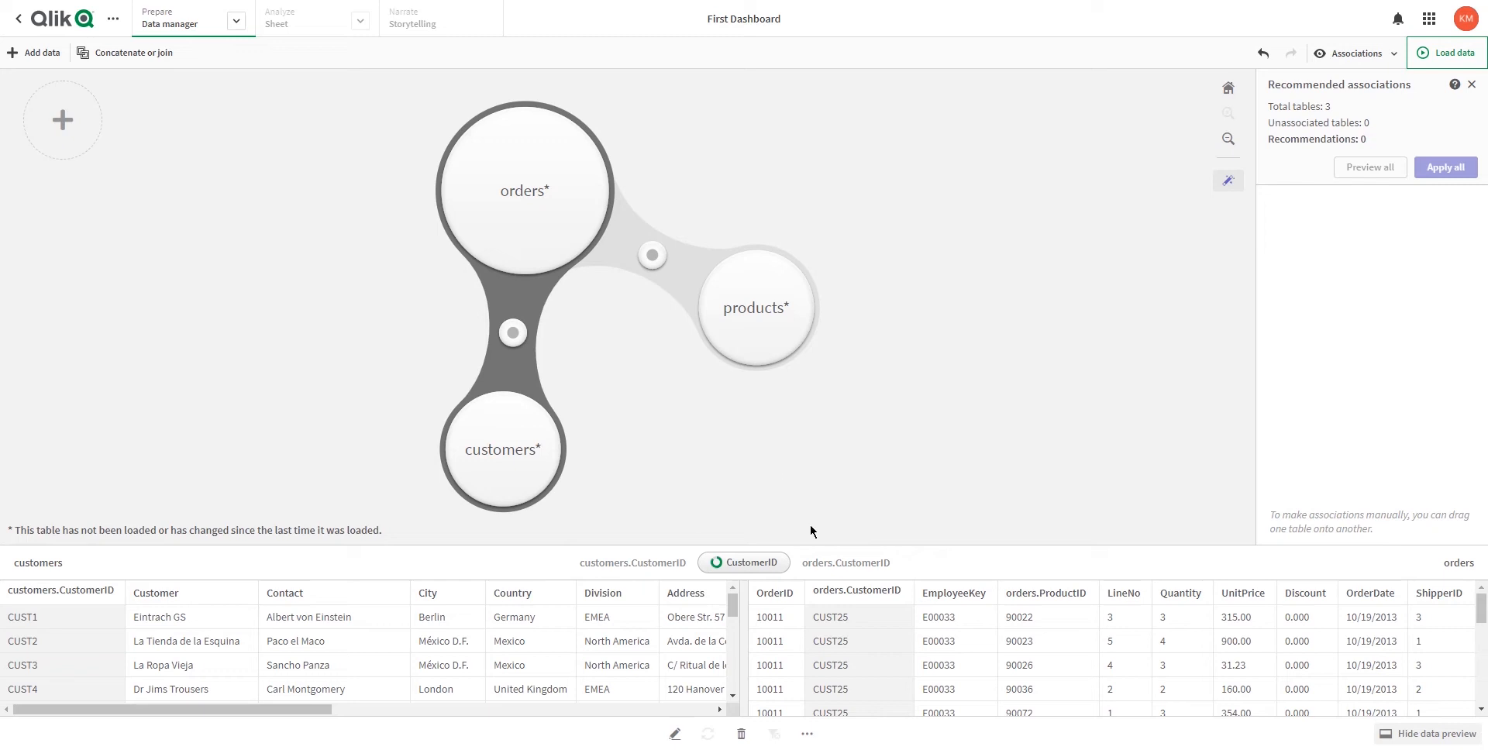
# Examine the customers and orders fields offered for a custom association, and leave without creating one.
pyautogui.click(762, 563)
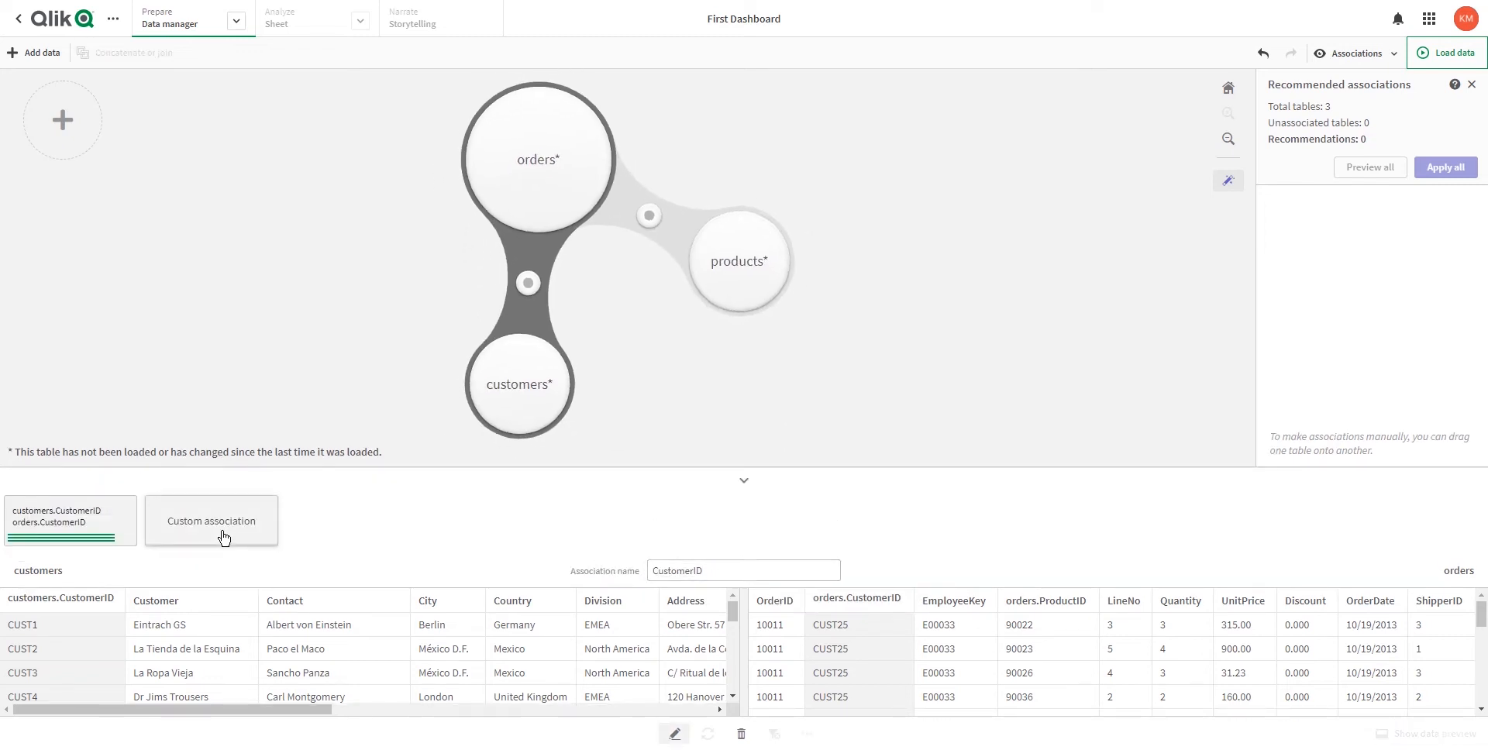
pyautogui.click(224, 538)
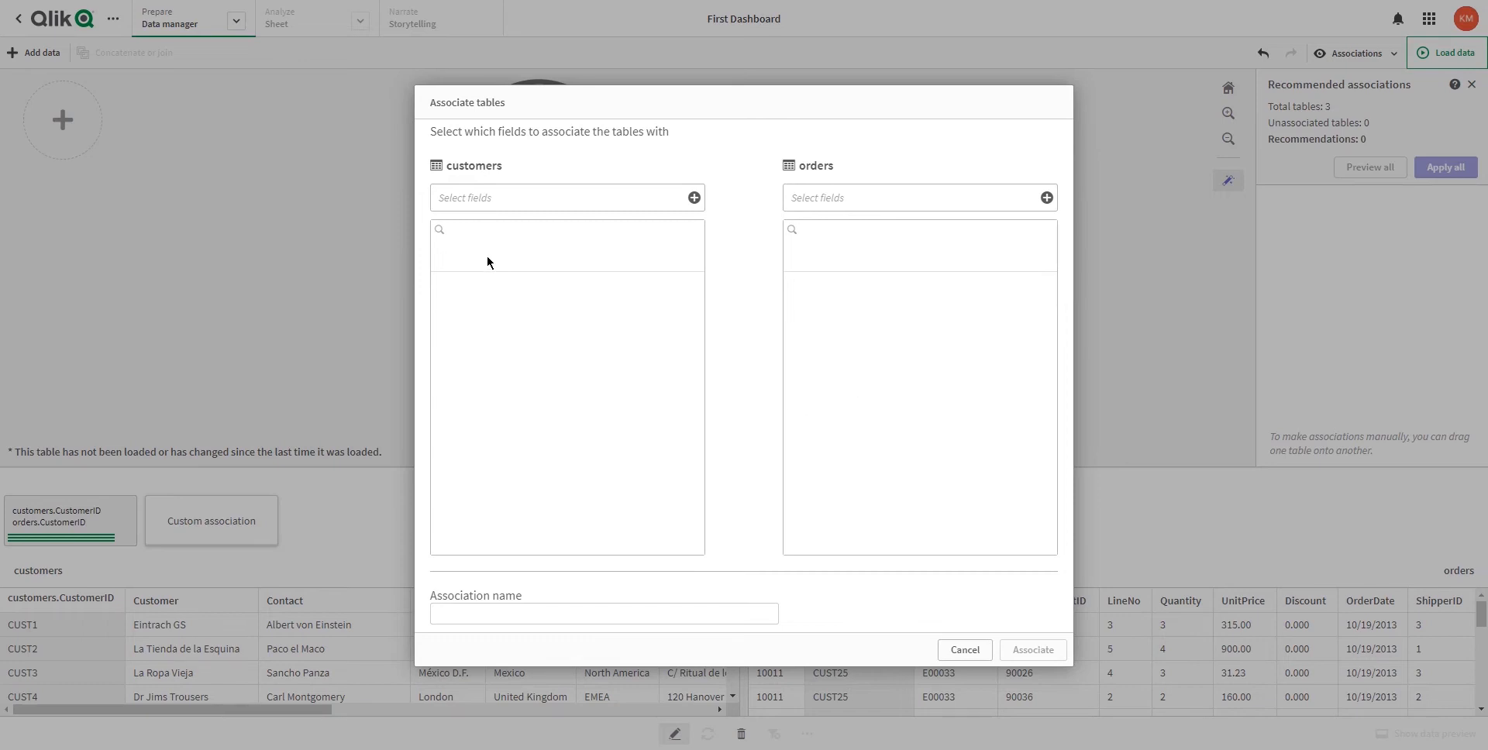
pyautogui.click(532, 203)
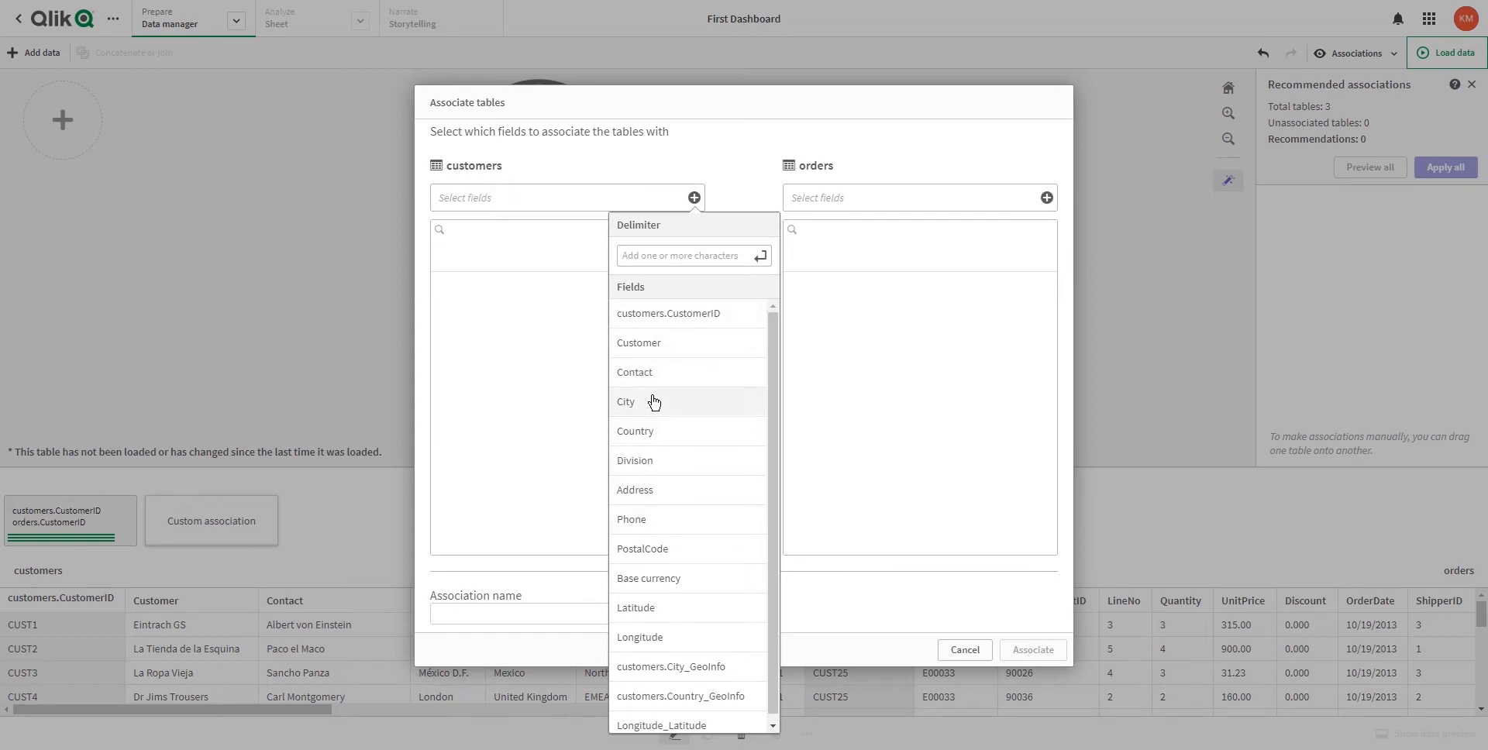
pyautogui.click(897, 206)
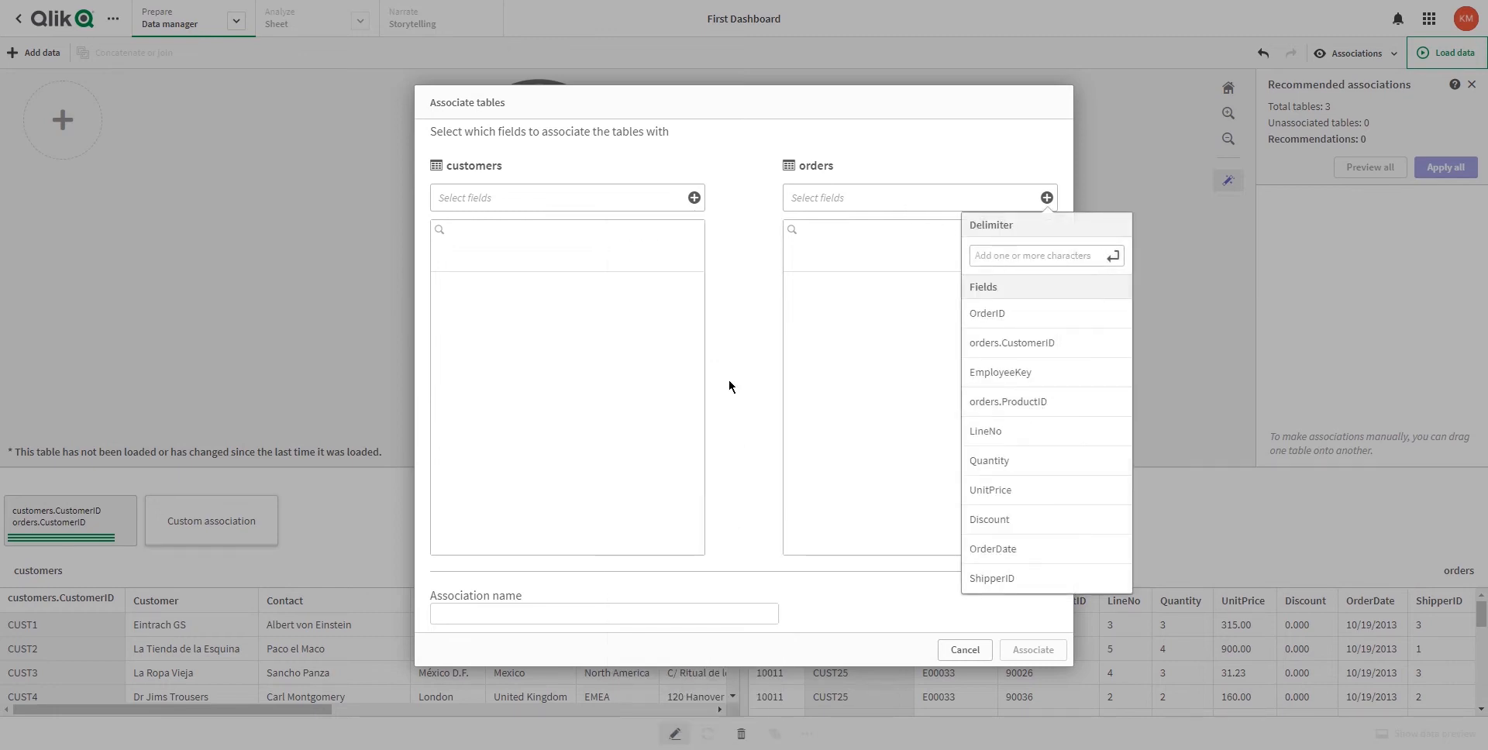
pyautogui.click(757, 426)
pyautogui.click(954, 654)
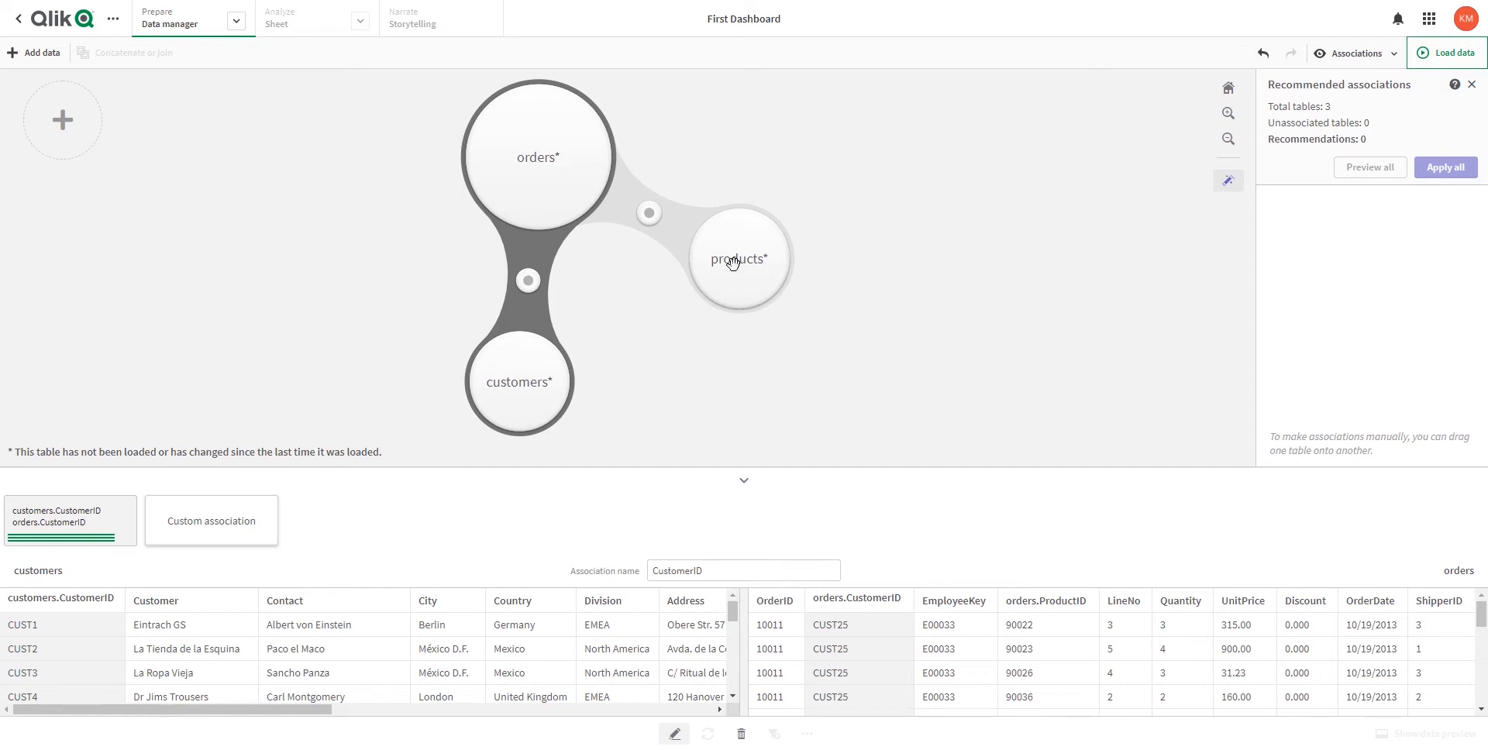
pyautogui.click(901, 270)
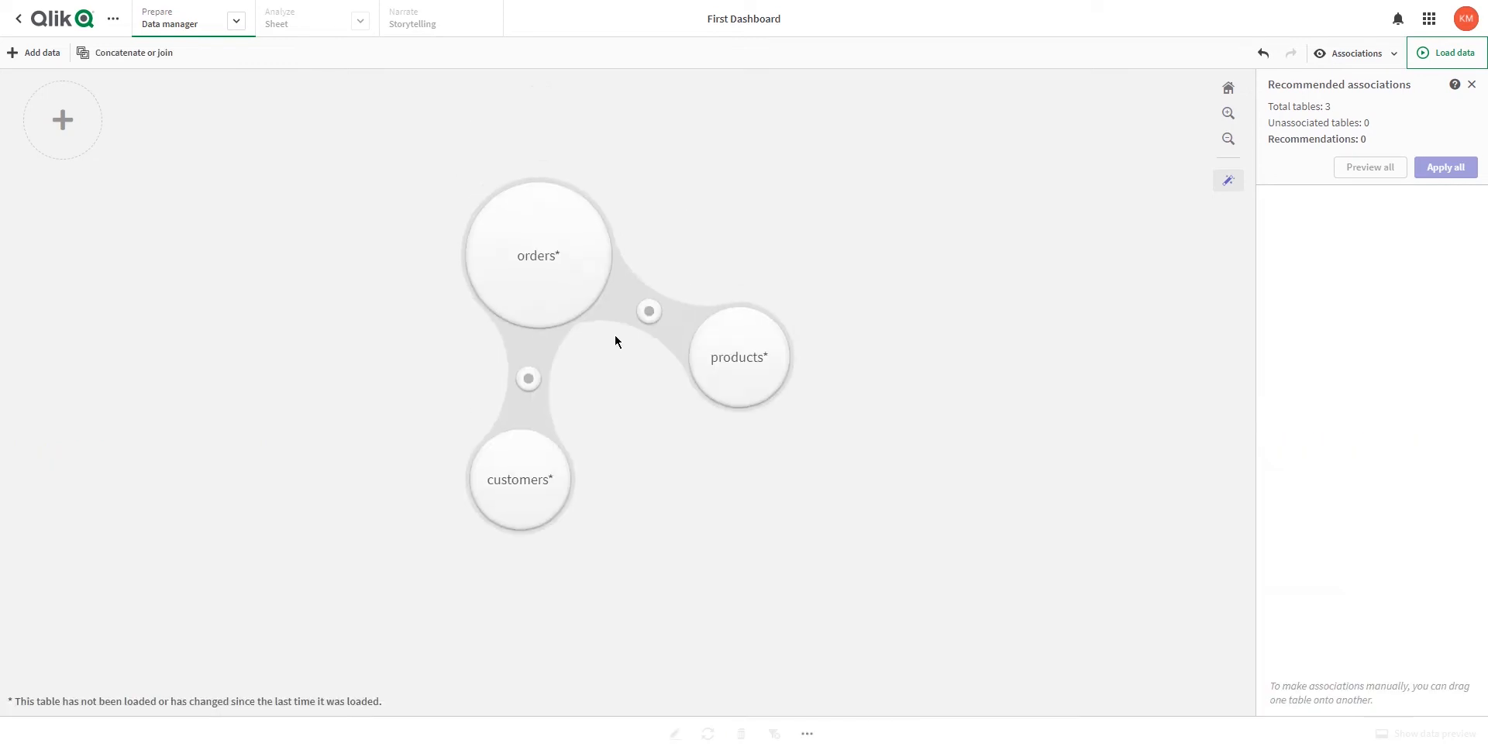
# Load the data into the app, stay in Data manager and preview the orders table.
pyautogui.click(1427, 54)
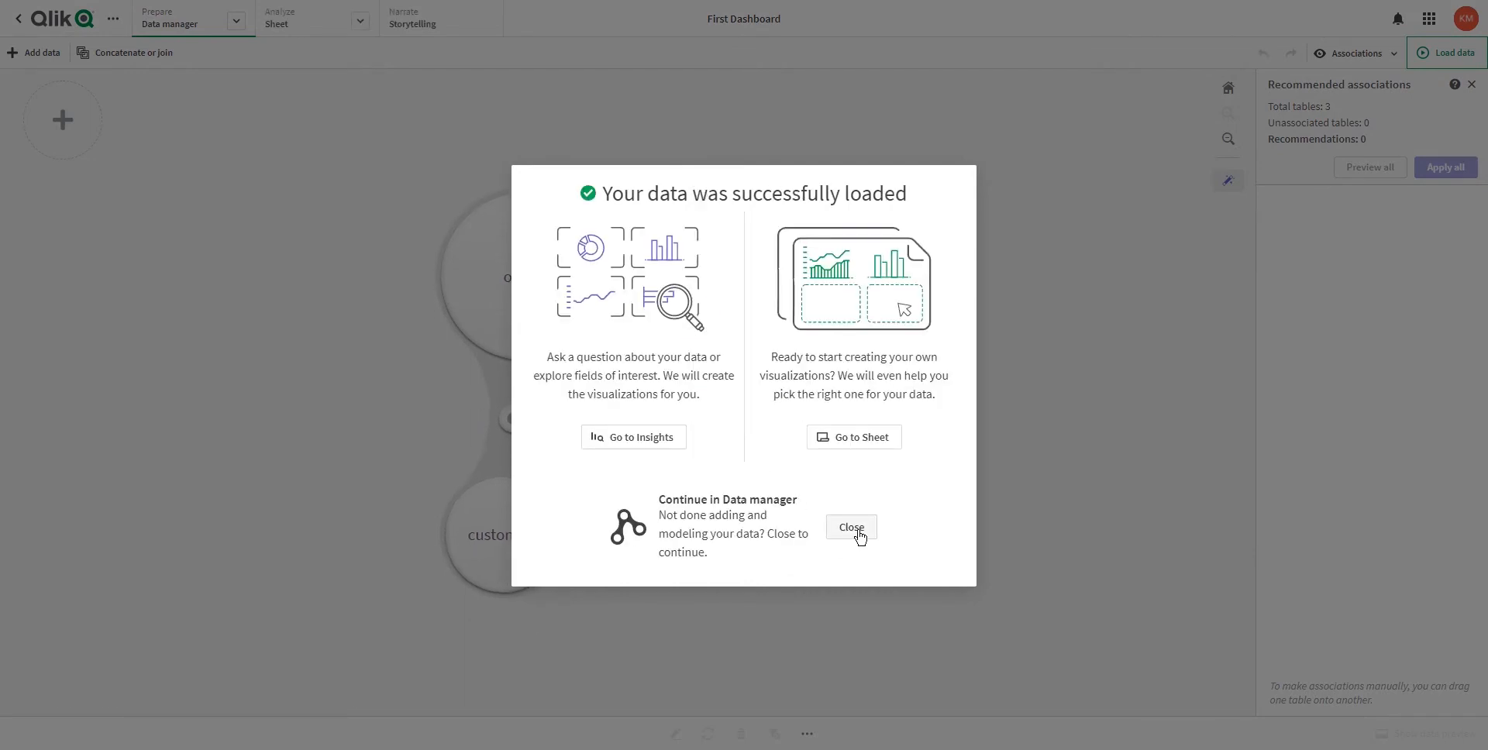
pyautogui.click(852, 528)
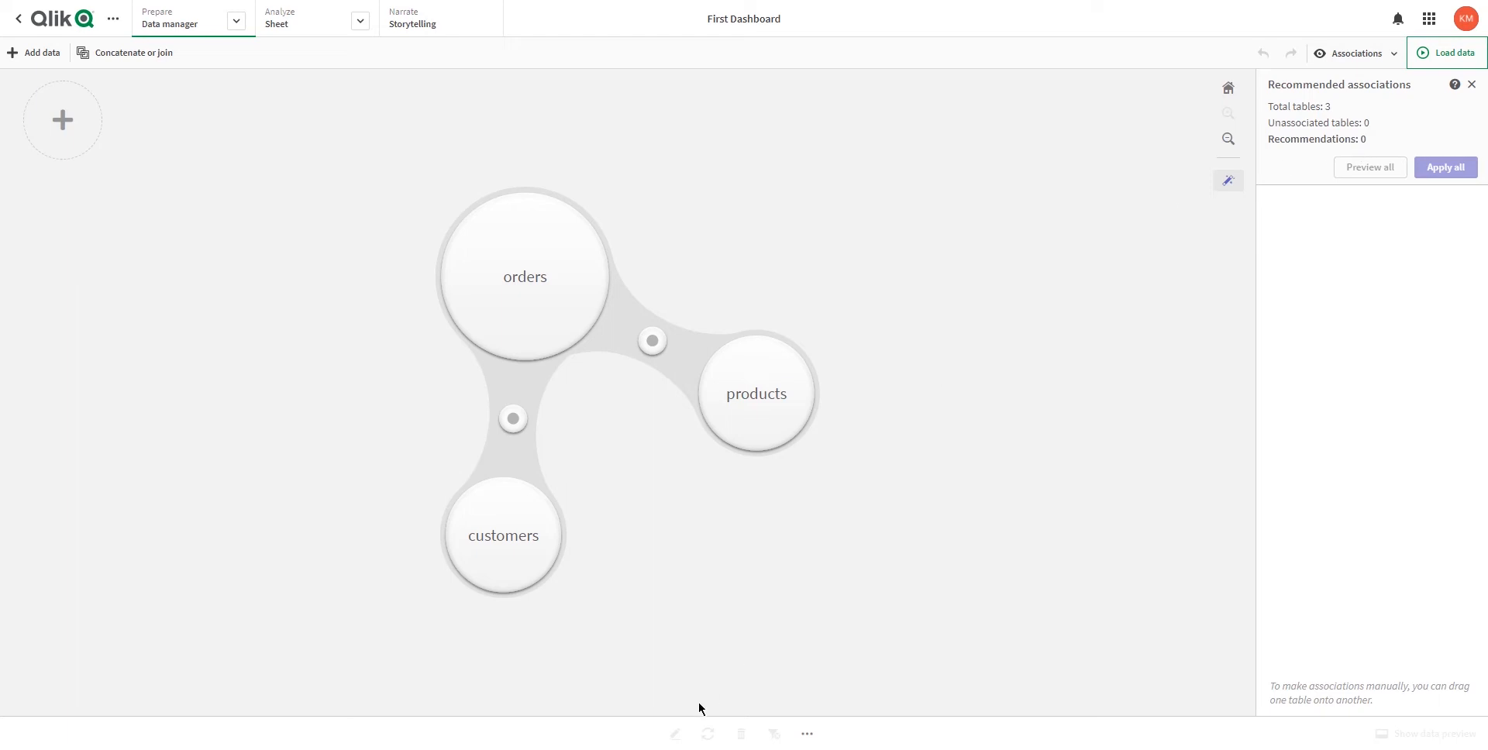
pyautogui.click(536, 277)
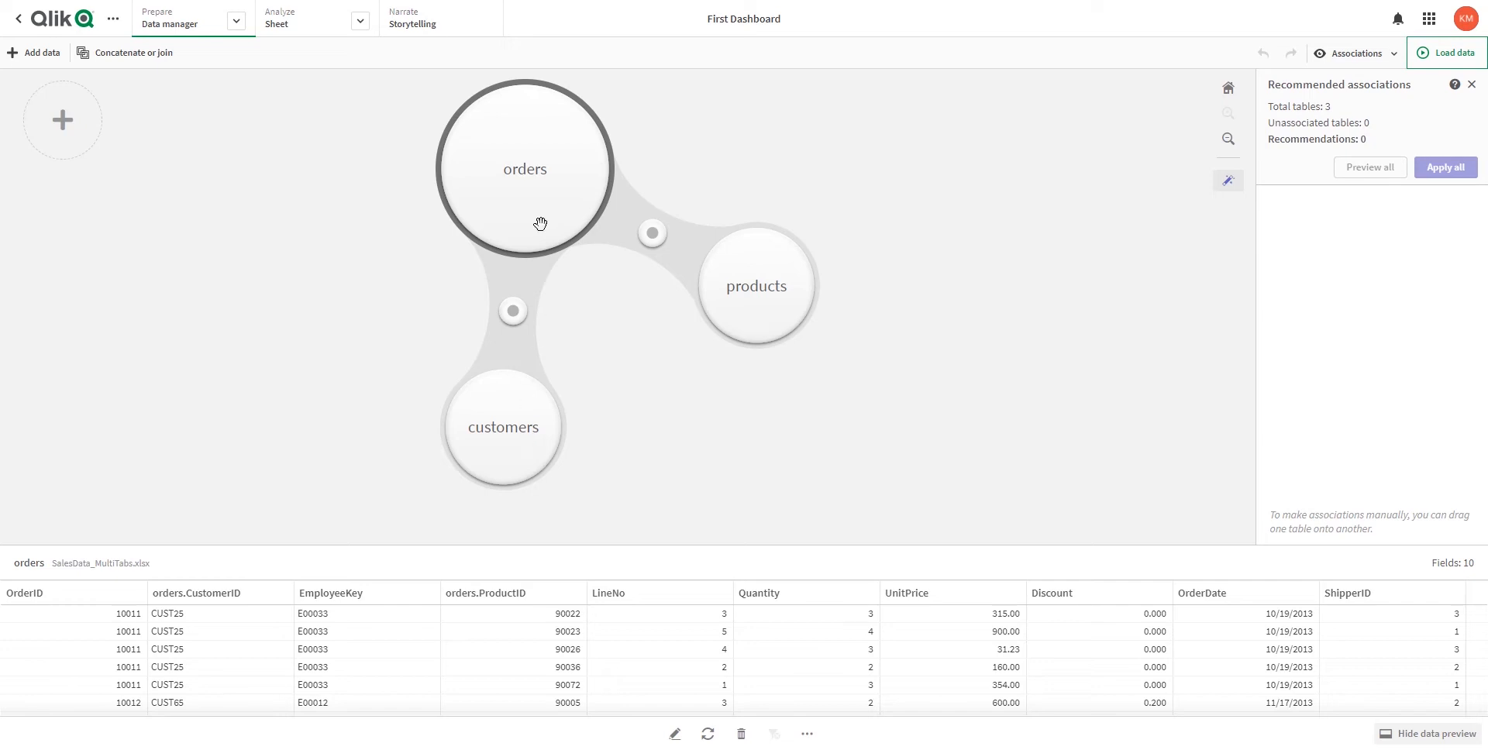
# Preview the data of the products, customers and orders tables in turn.
pyautogui.click(770, 286)
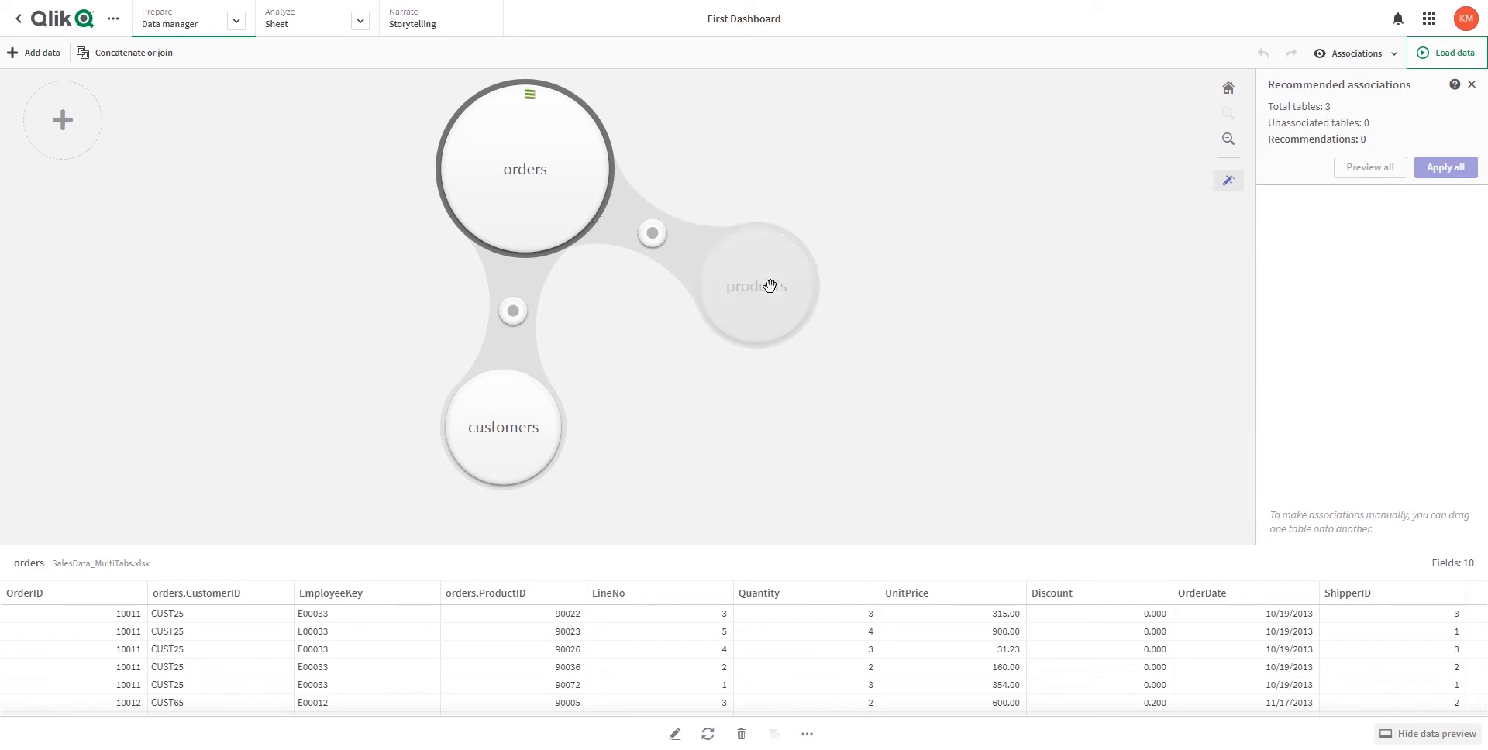
pyautogui.click(521, 423)
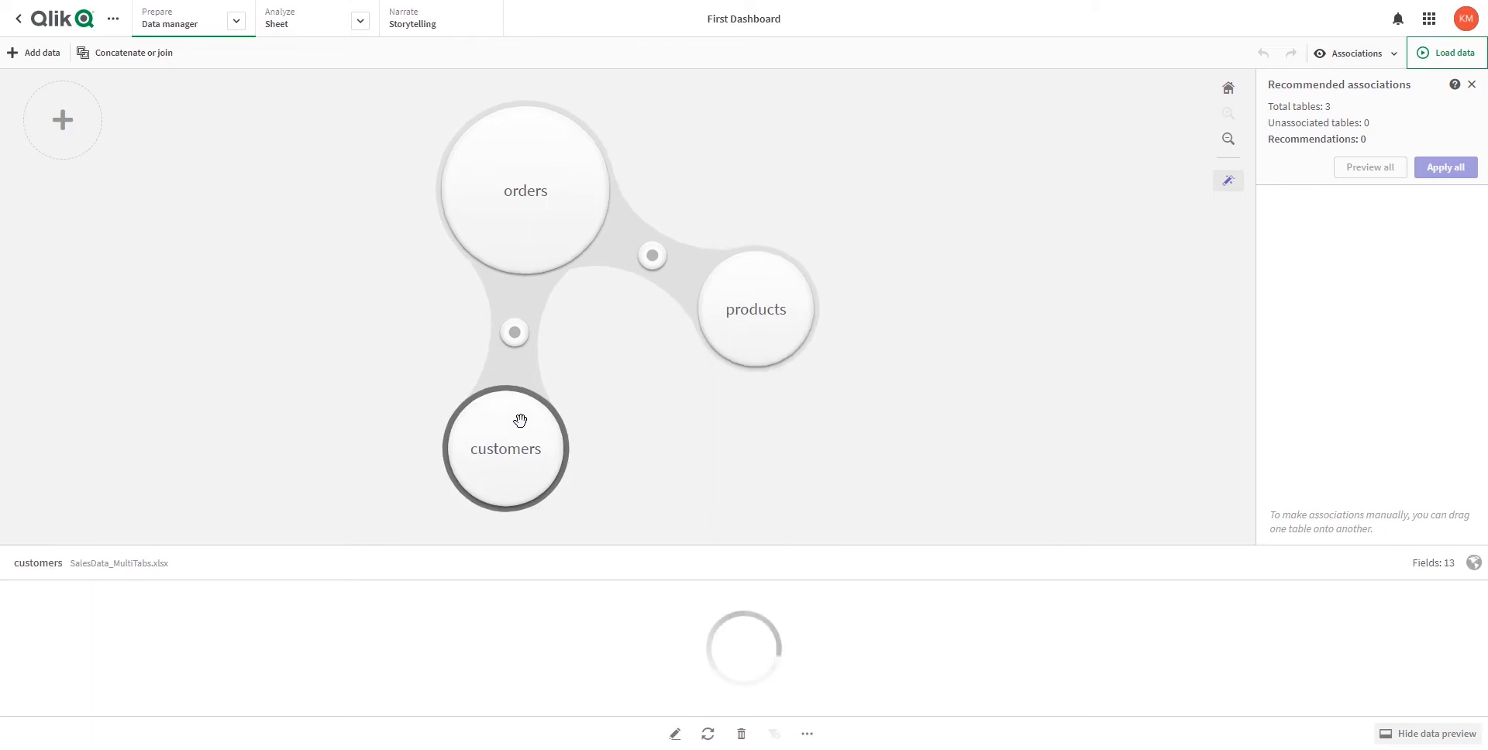
pyautogui.click(518, 198)
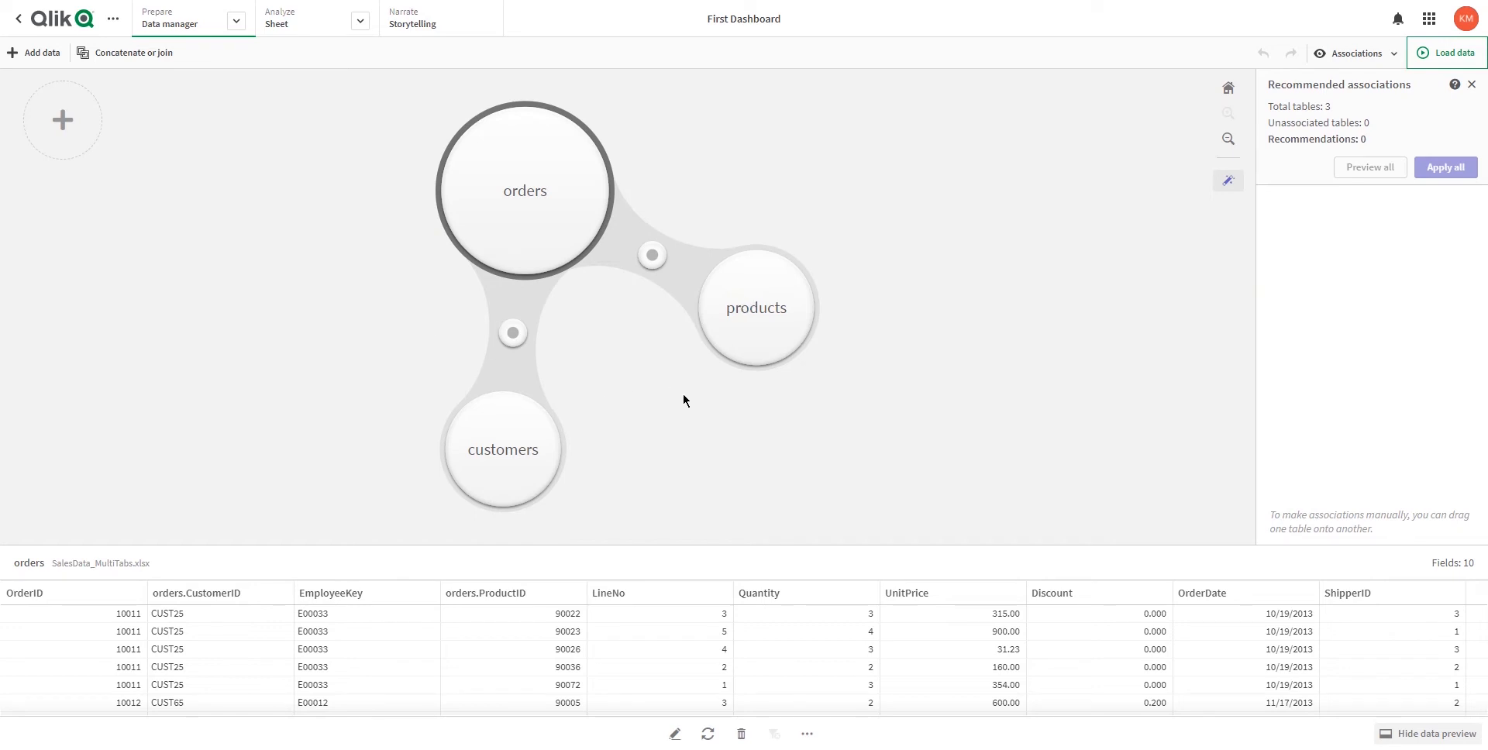
# Rearrange the table bubbles with orders above, customers at its lower left and products at its lower right.
pyautogui.click(653, 435)
pyautogui.moveTo(486, 525); pyautogui.dragTo(316, 109)
pyautogui.moveTo(787, 435); pyautogui.dragTo(867, 290)
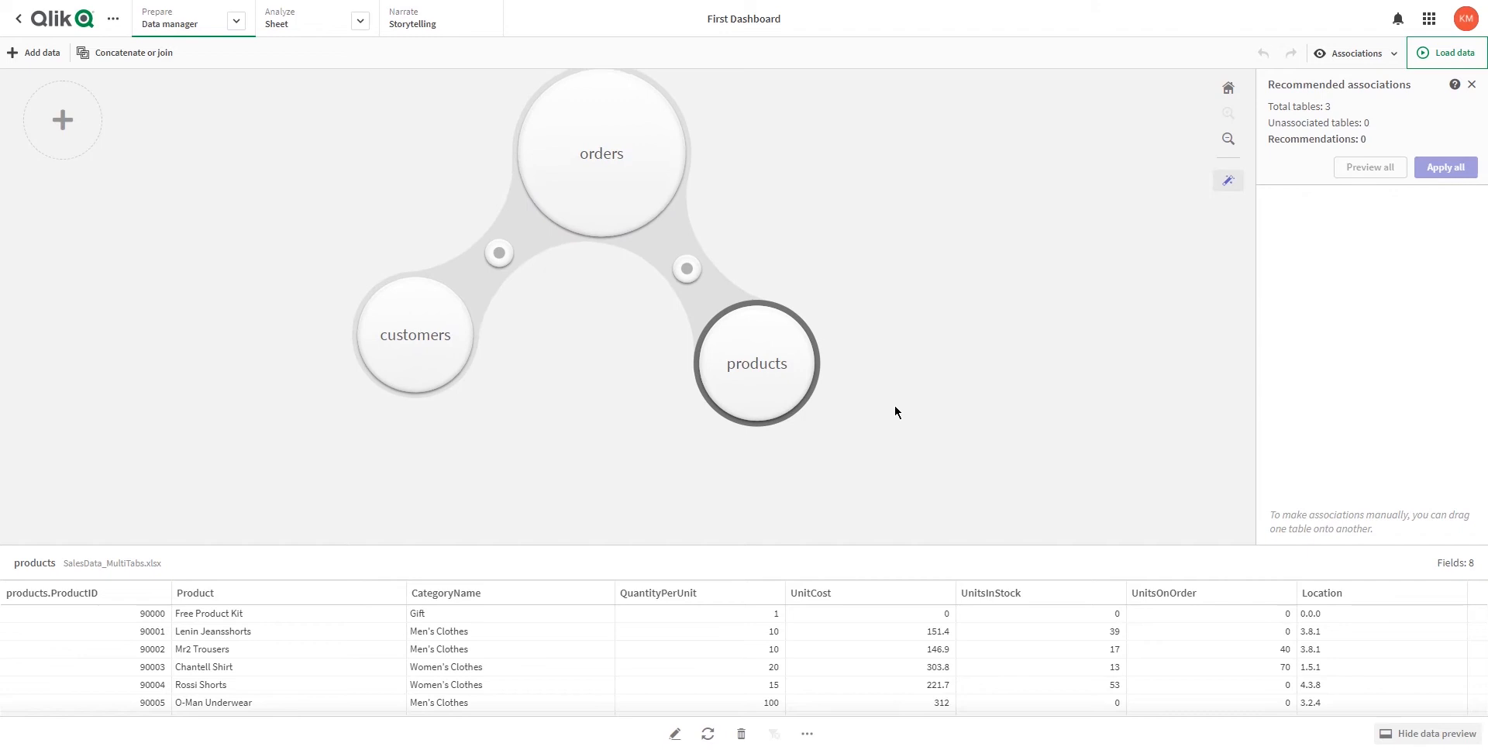
pyautogui.moveTo(599, 152); pyautogui.dragTo(615, 332)
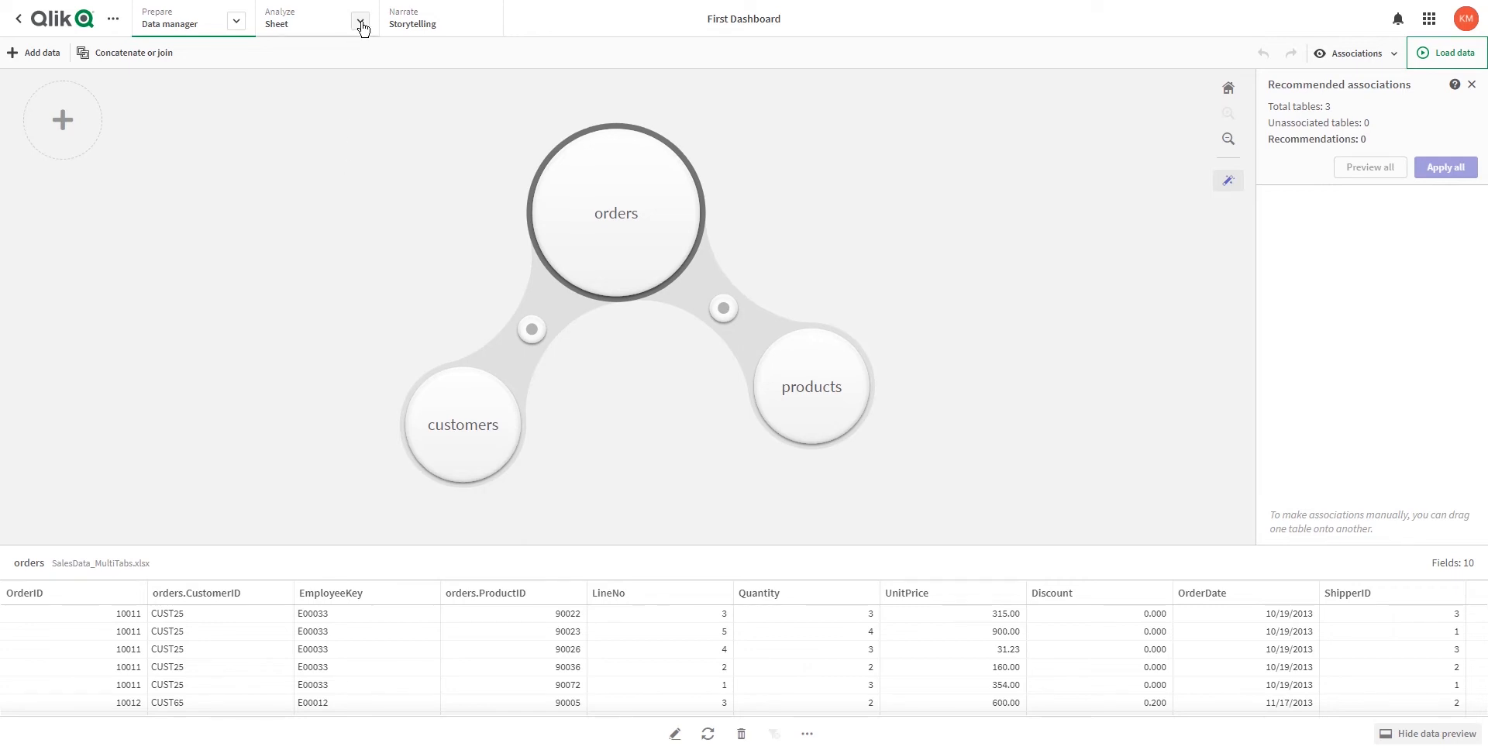
# Open the empty sheet named My new sheet for editing and look through the fields of all tables.
pyautogui.click(297, 32)
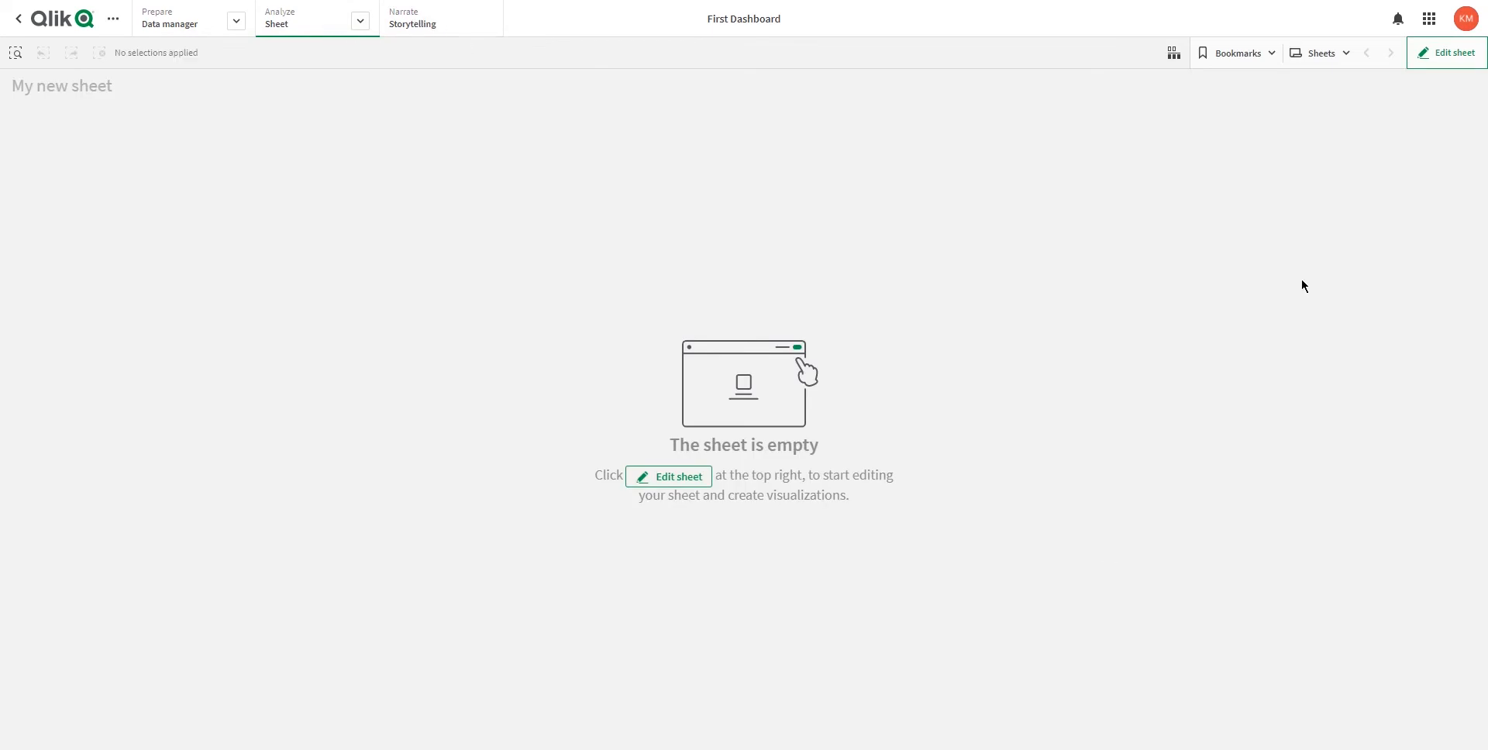
pyautogui.click(1423, 53)
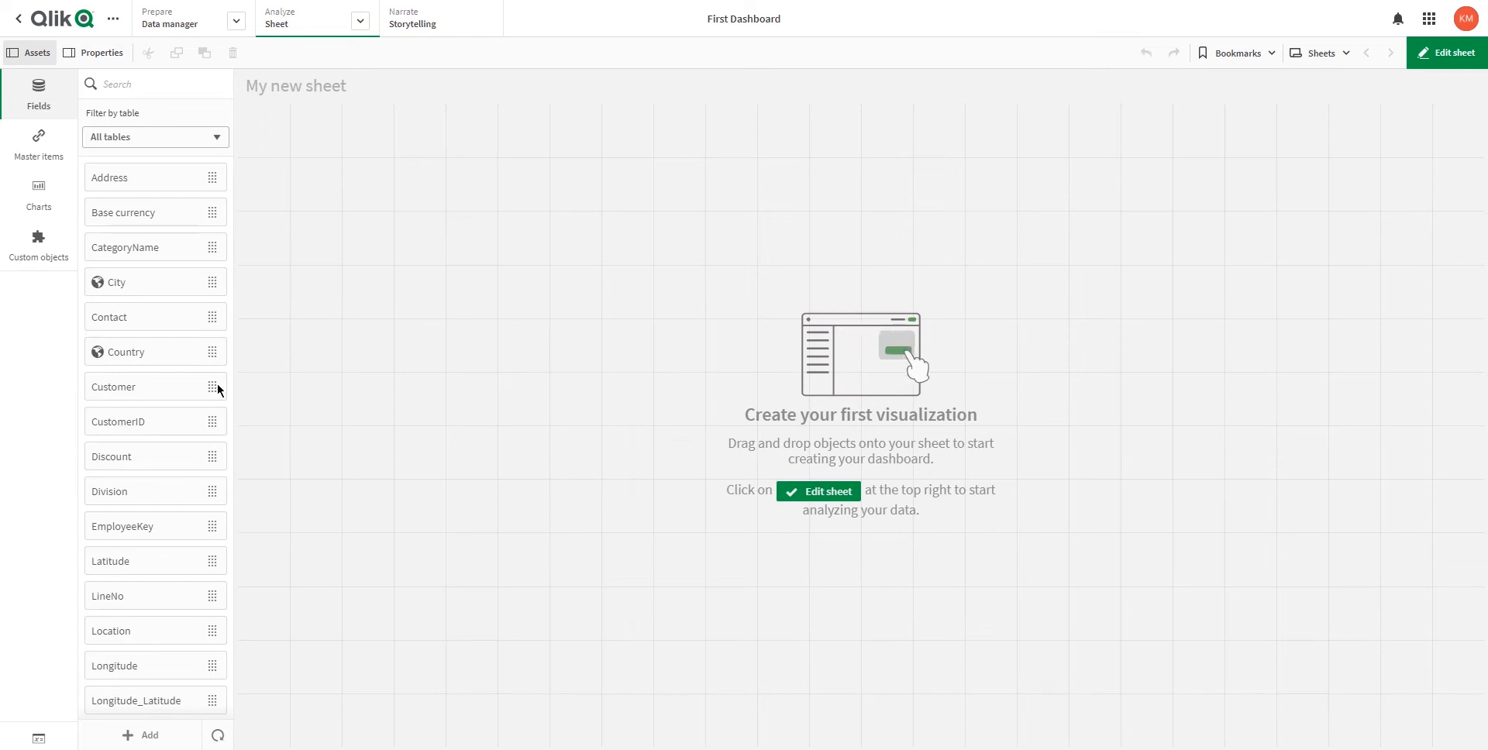
pyautogui.scroll(-6, 118, 595)
pyautogui.scroll(6, 122, 594)
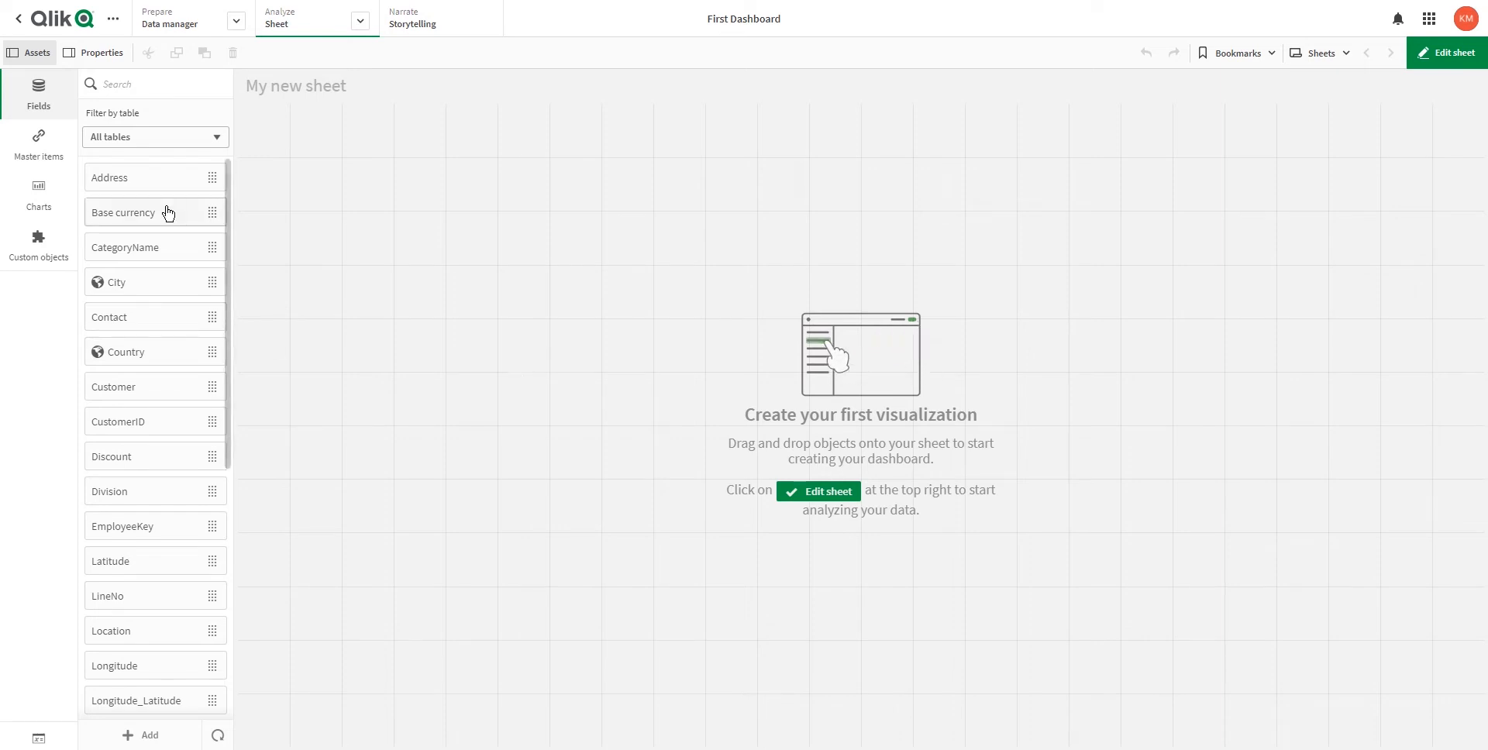
pyautogui.scroll(-3, 148, 558)
pyautogui.scroll(-3, 147, 575)
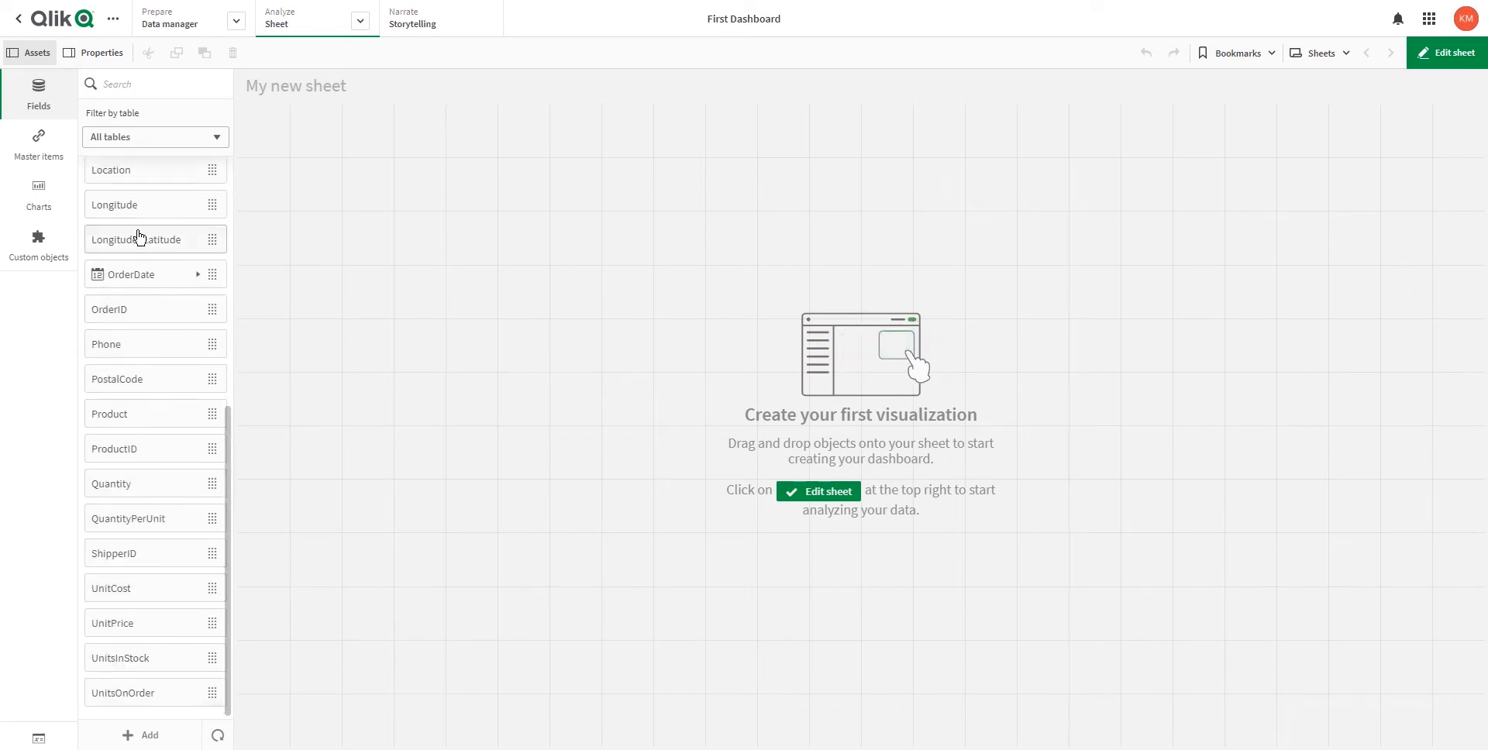
# Filter the field list to show only the fields of the orders table.
pyautogui.click(159, 140)
pyautogui.click(151, 184)
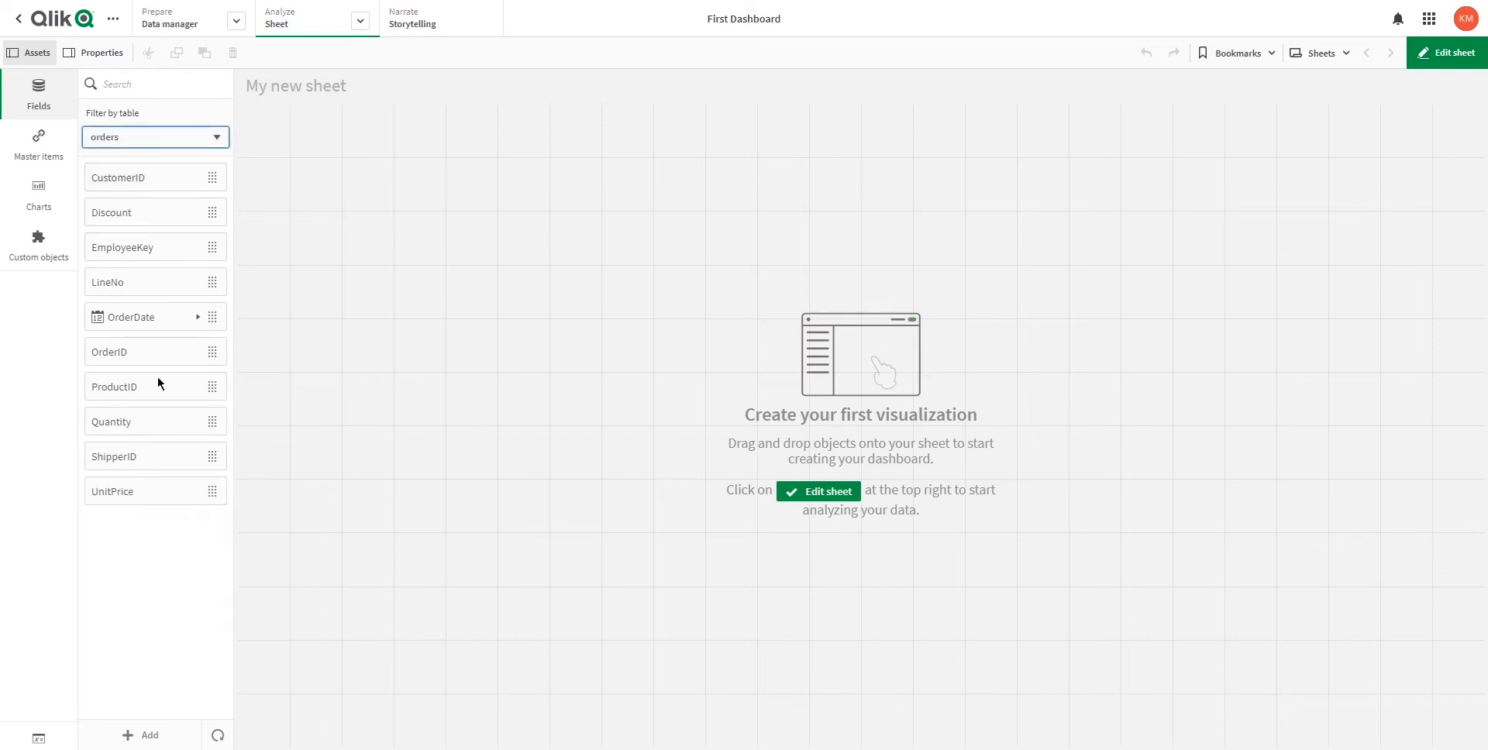
pyautogui.click(166, 139)
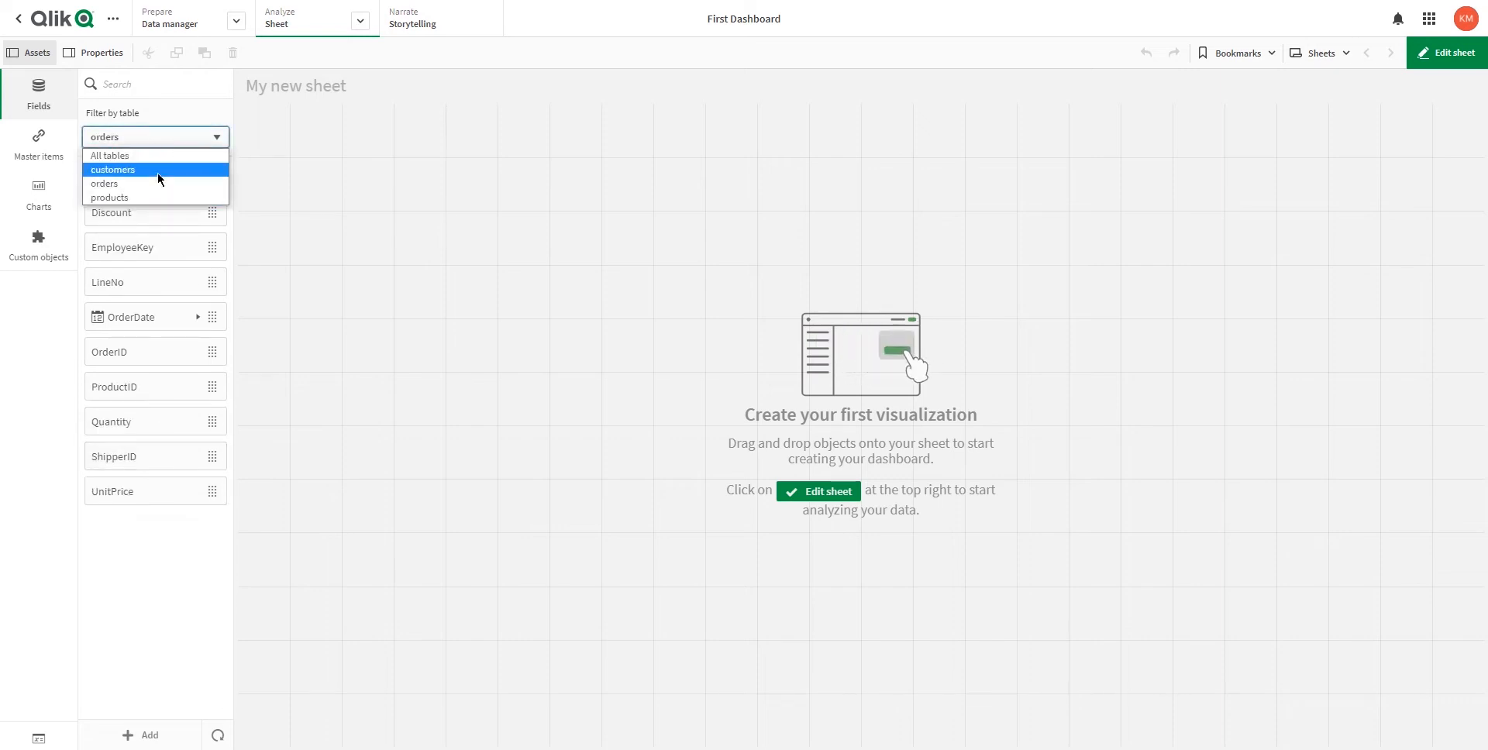
pyautogui.click(414, 237)
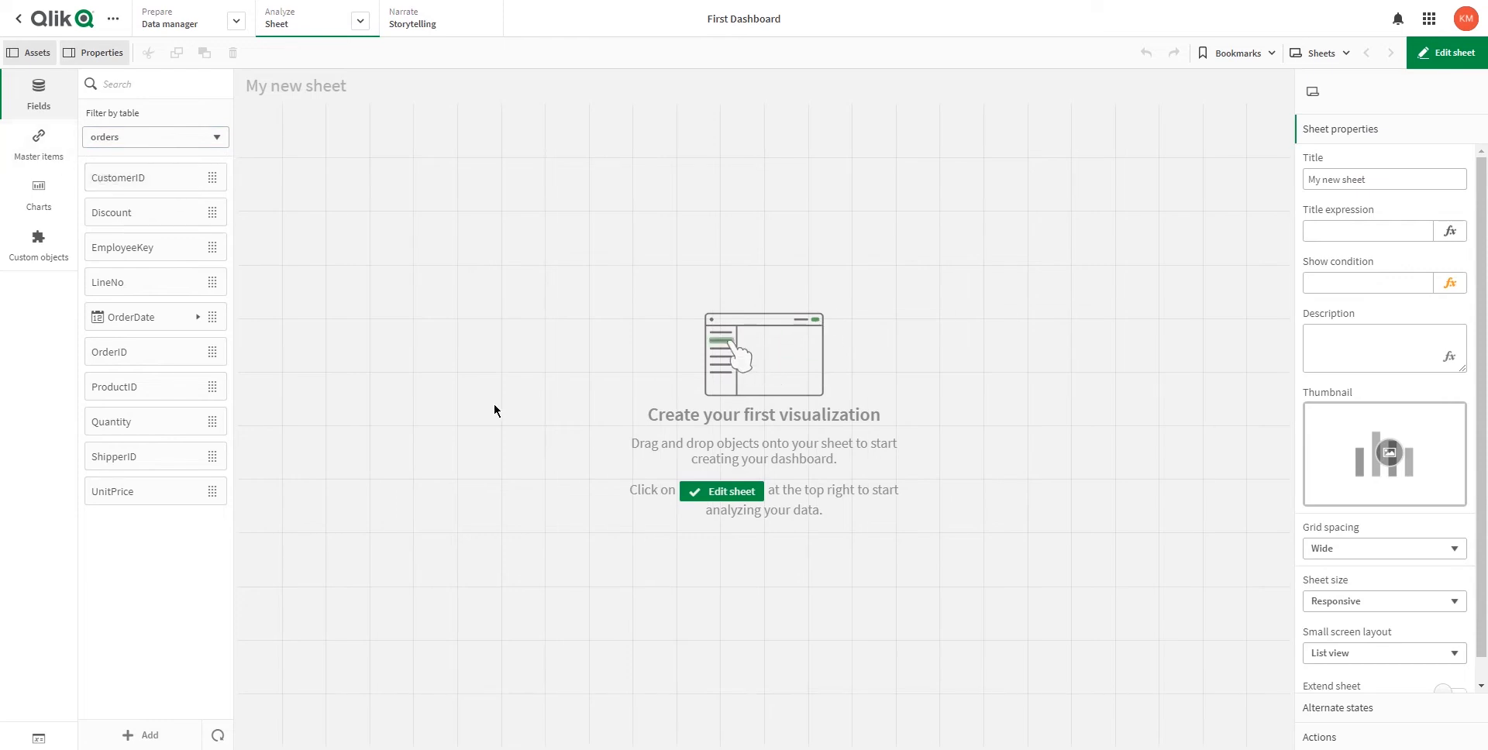
# Browse the chart and field assets and place a 12 x 6 cell bar chart in the sheet's lower left area.
pyautogui.click(36, 203)
pyautogui.click(143, 125)
pyautogui.click(40, 147)
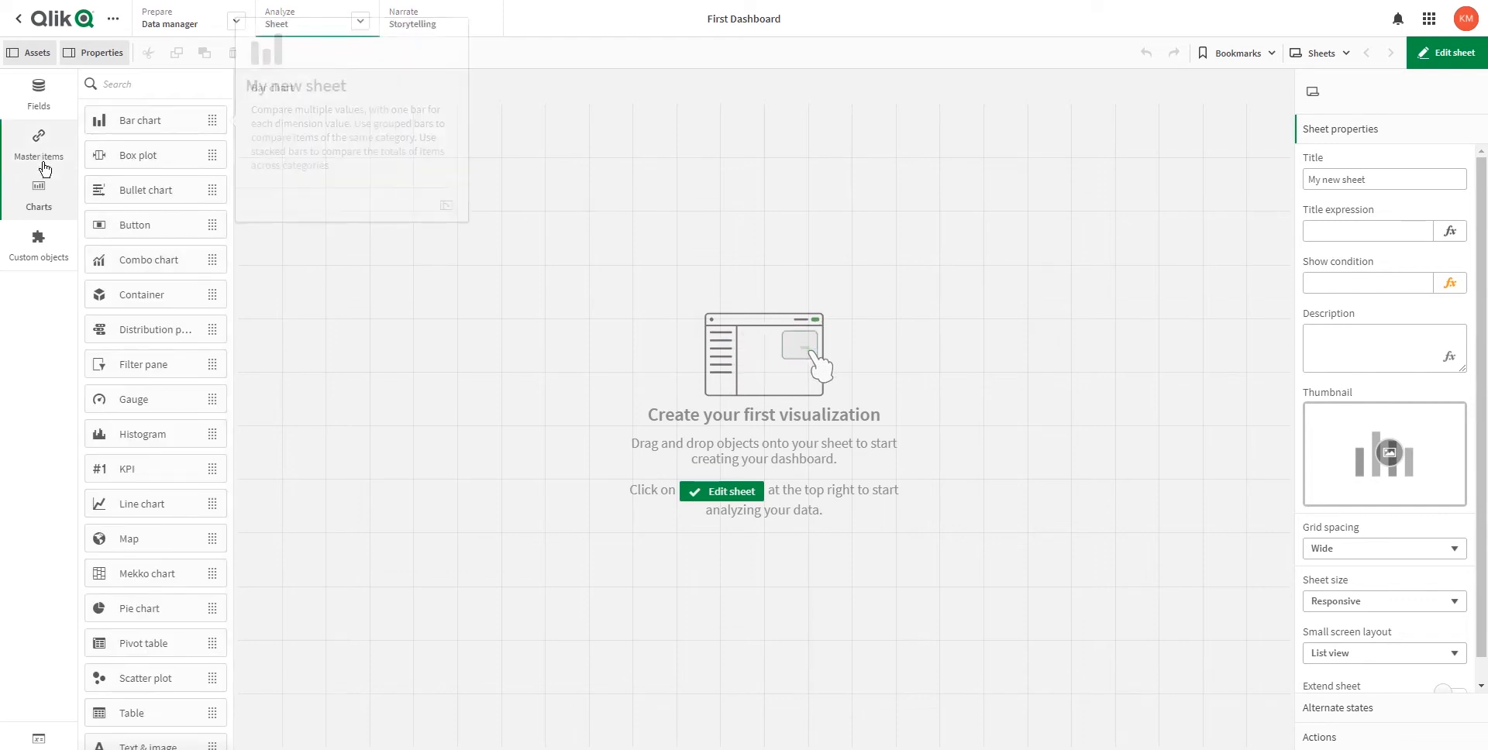
pyautogui.click(39, 101)
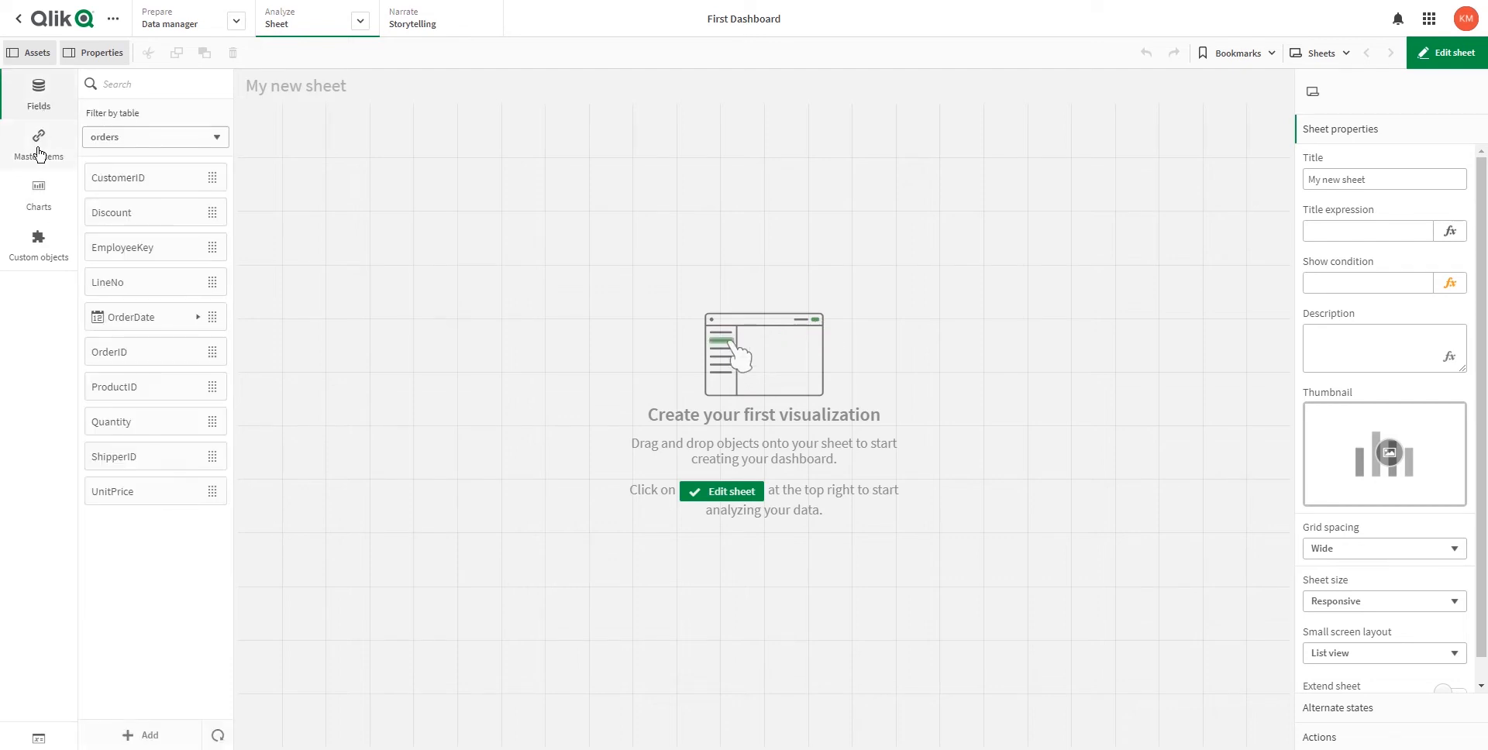
pyautogui.click(63, 209)
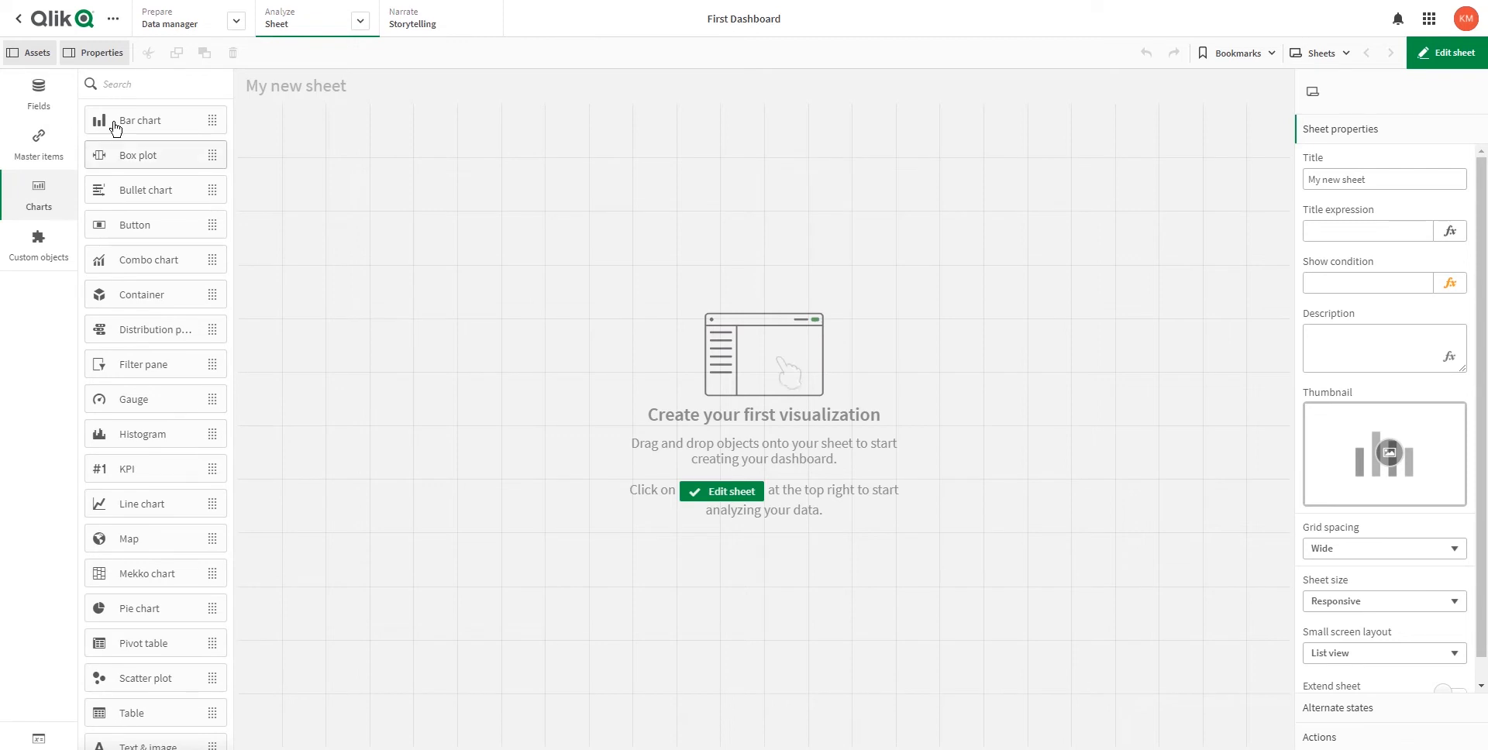
pyautogui.moveTo(118, 122); pyautogui.dragTo(319, 469)
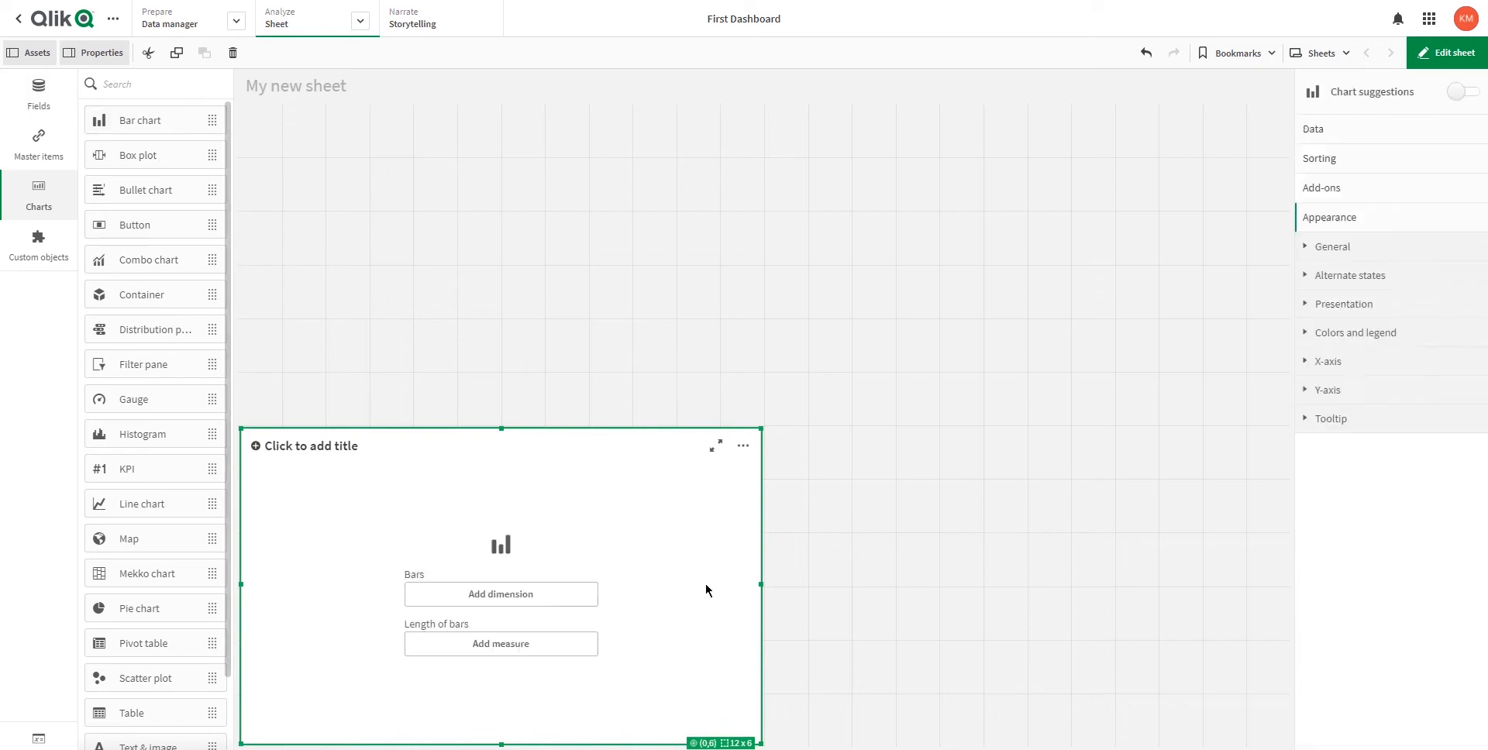
# Find OrderDate.YearMonth among the year fields and add it as the bar chart's dimension.
pyautogui.click(486, 594)
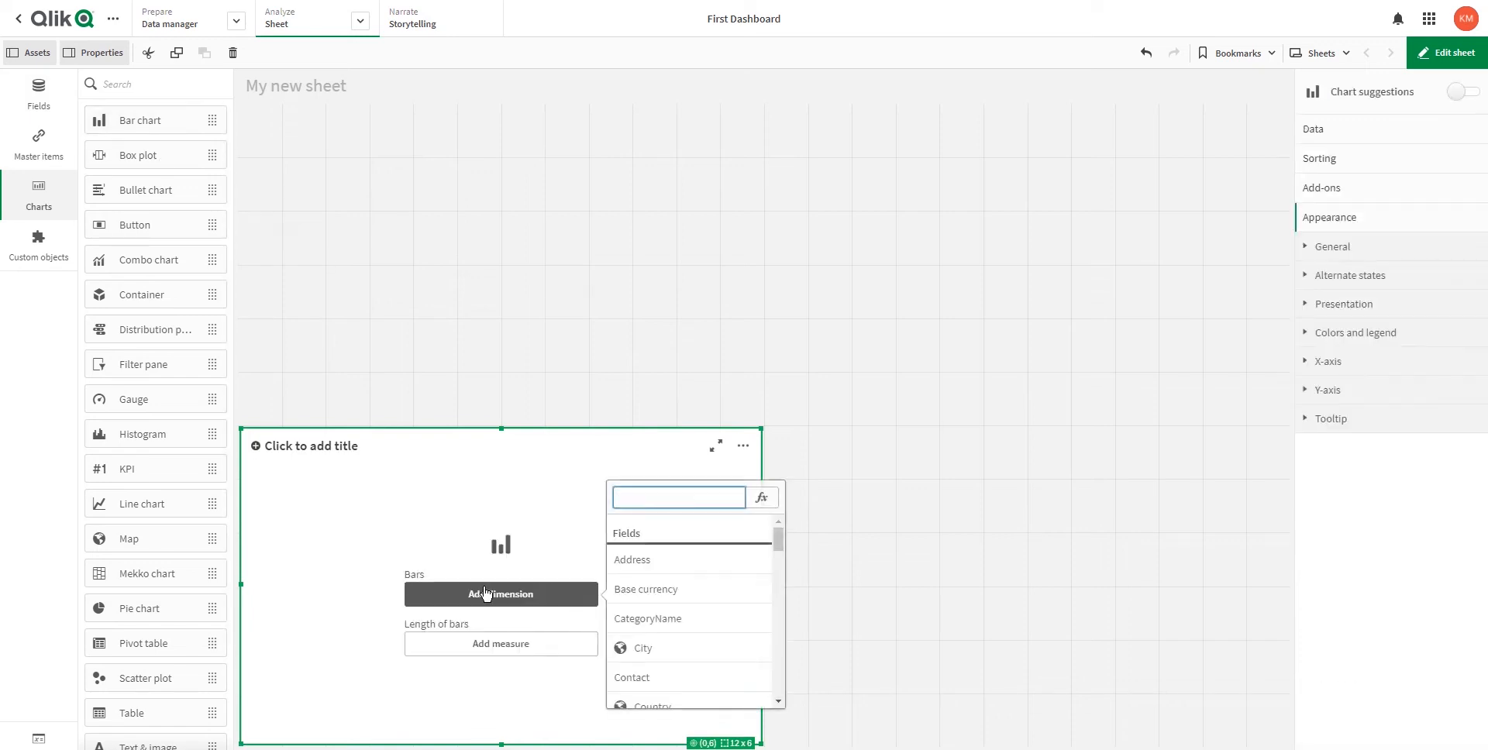
pyautogui.scroll(-5, 717, 630)
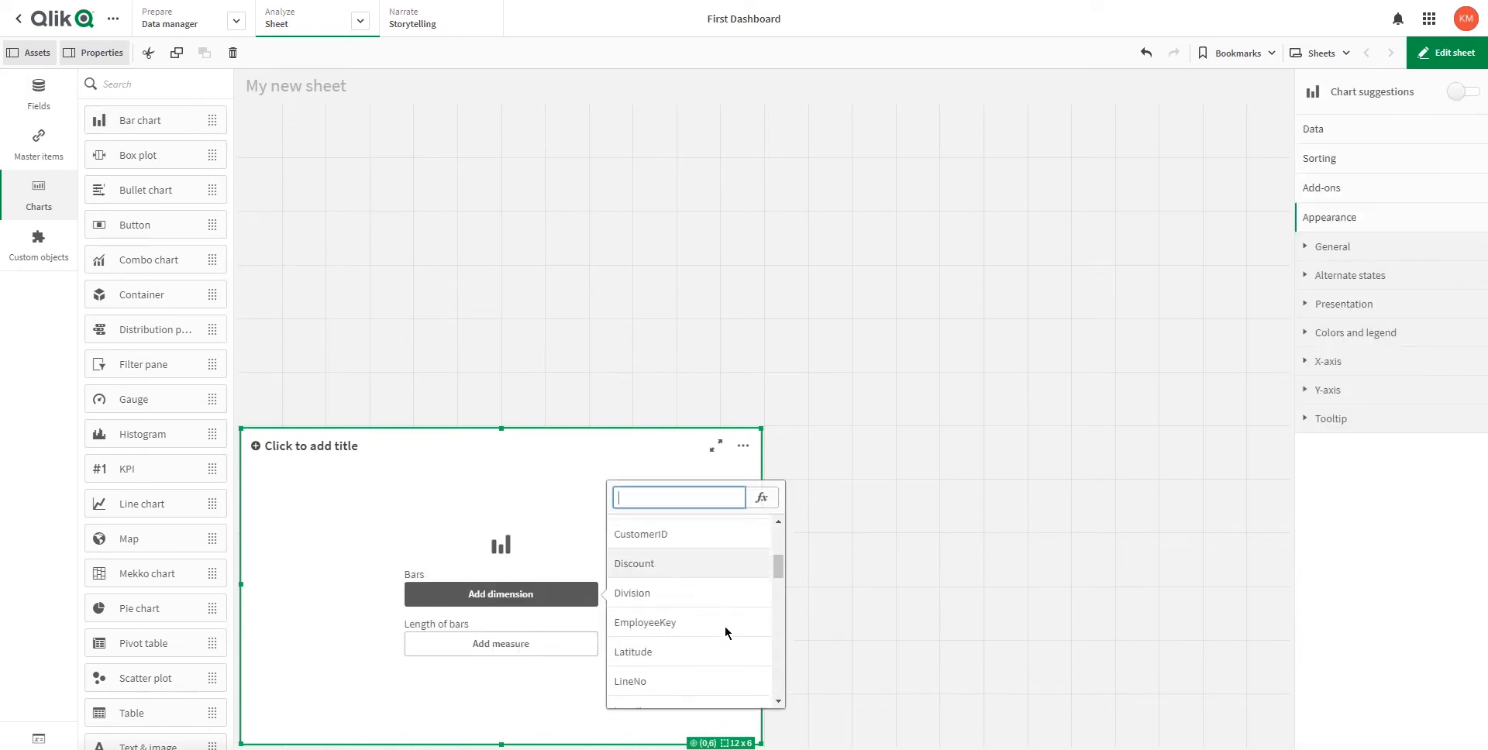
pyautogui.write('yea')
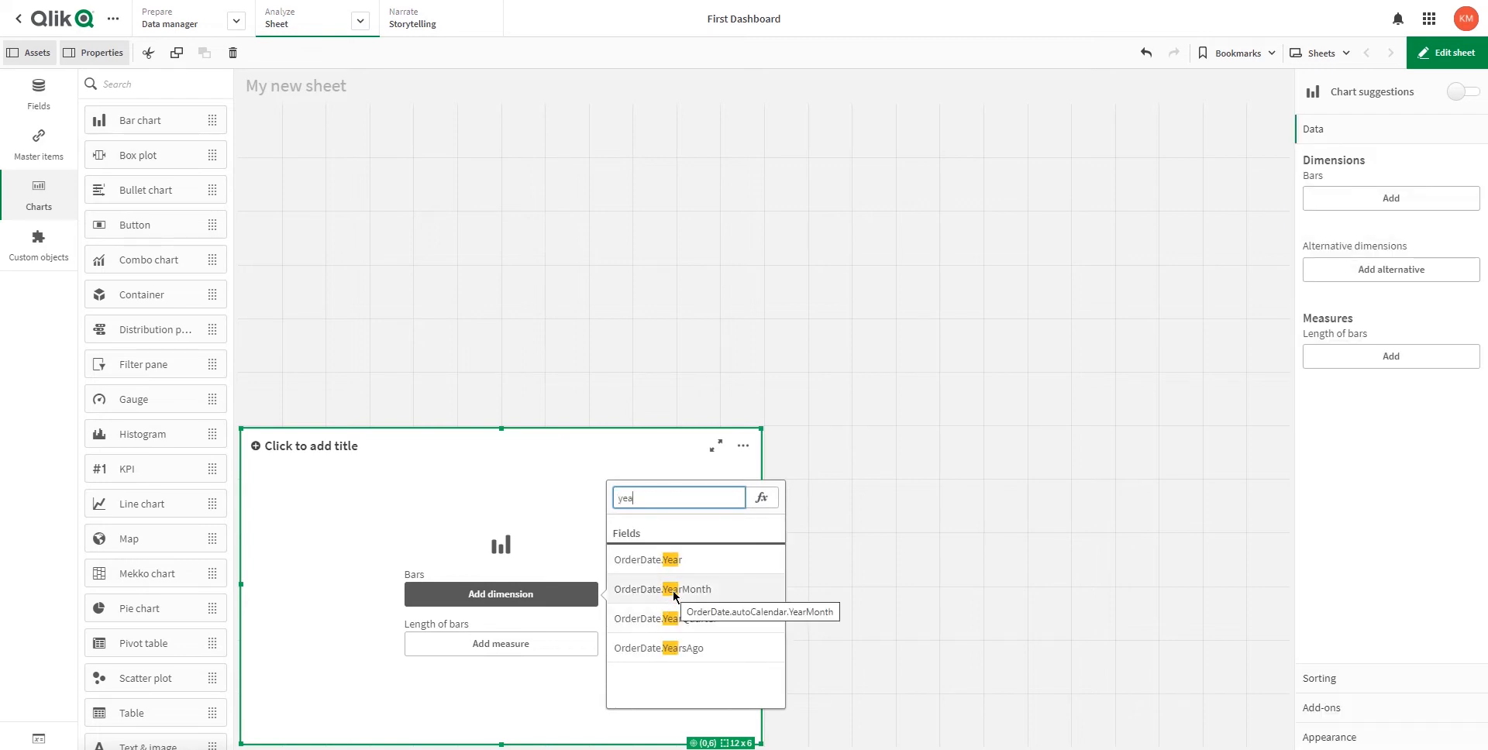
pyautogui.click(561, 720)
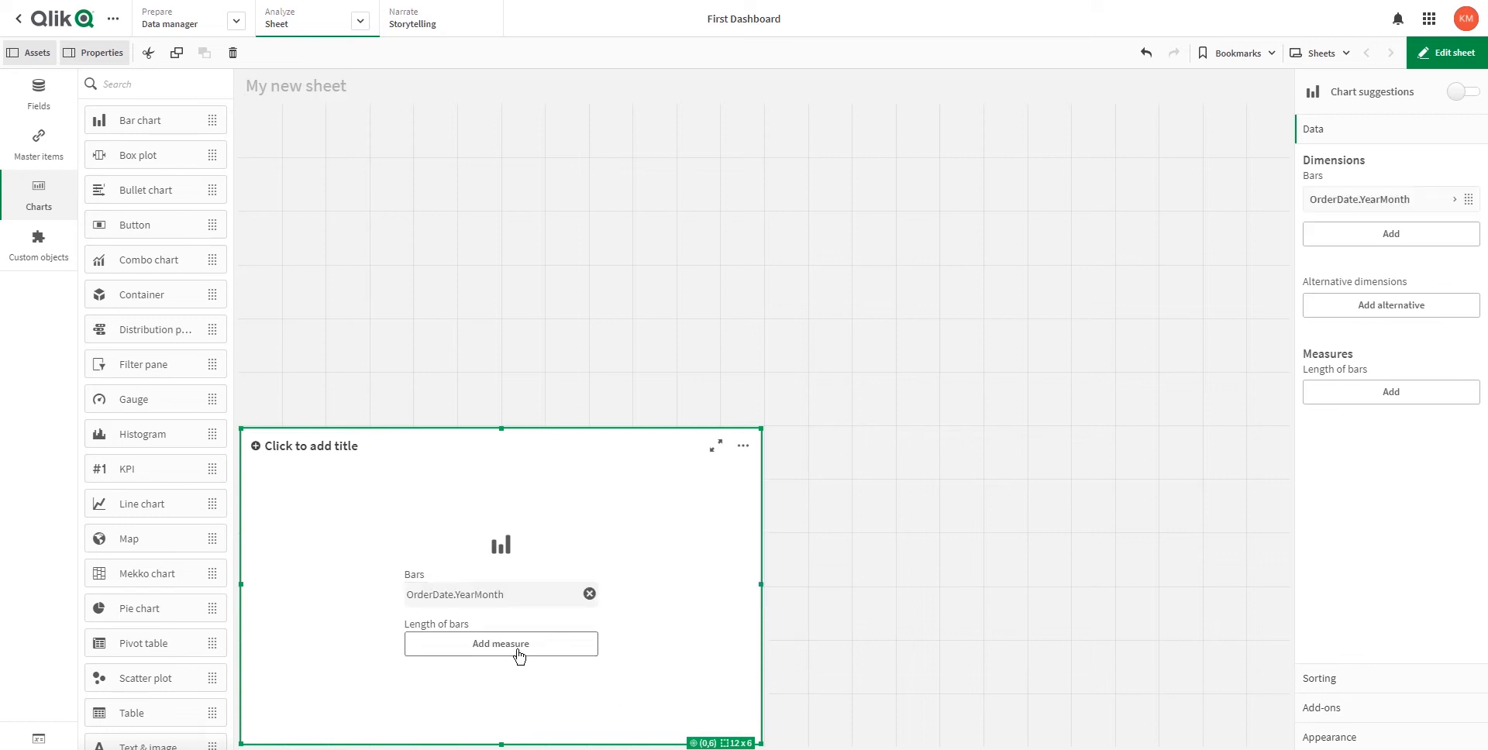
# Start adding a measure to the bar chart and open the expression editor for it.
pyautogui.click(944, 287)
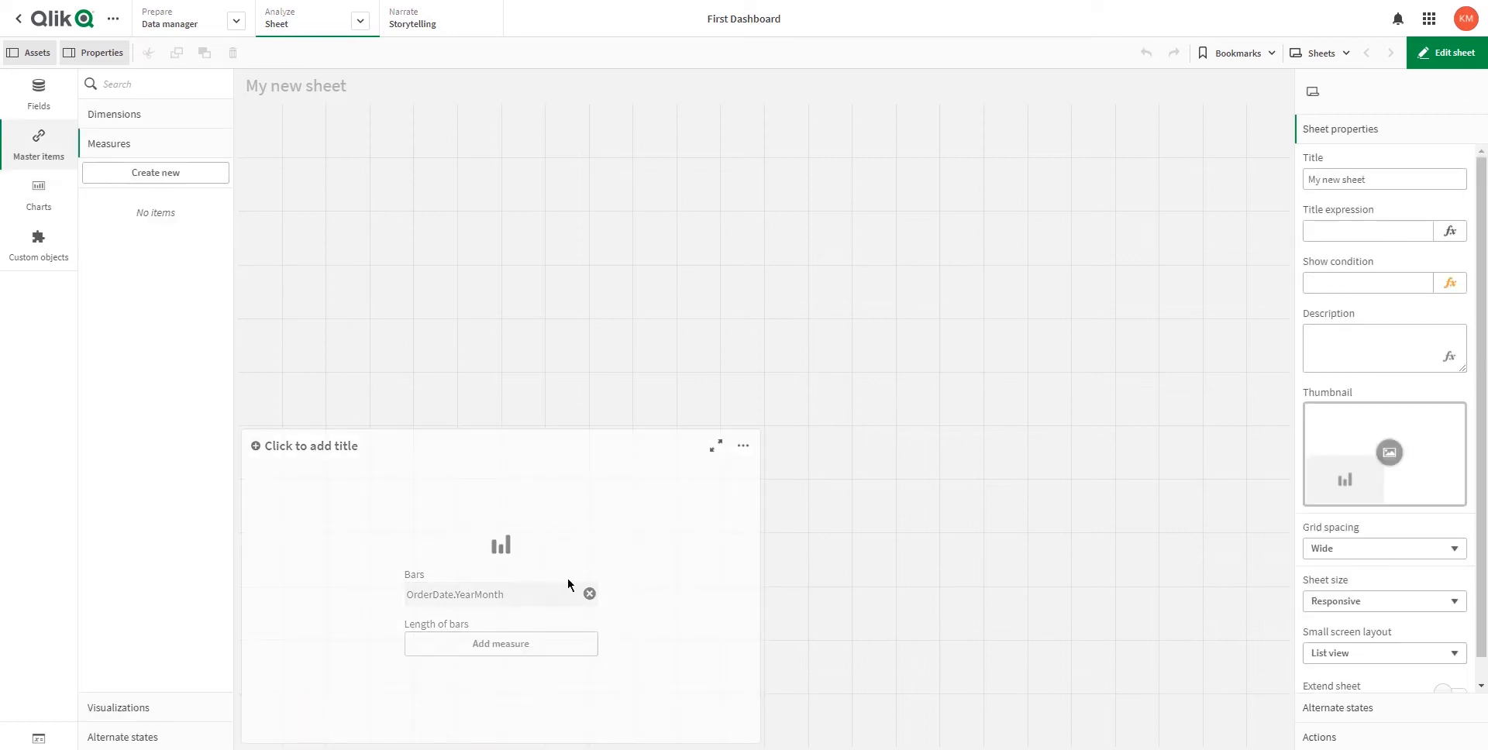
pyautogui.click(496, 648)
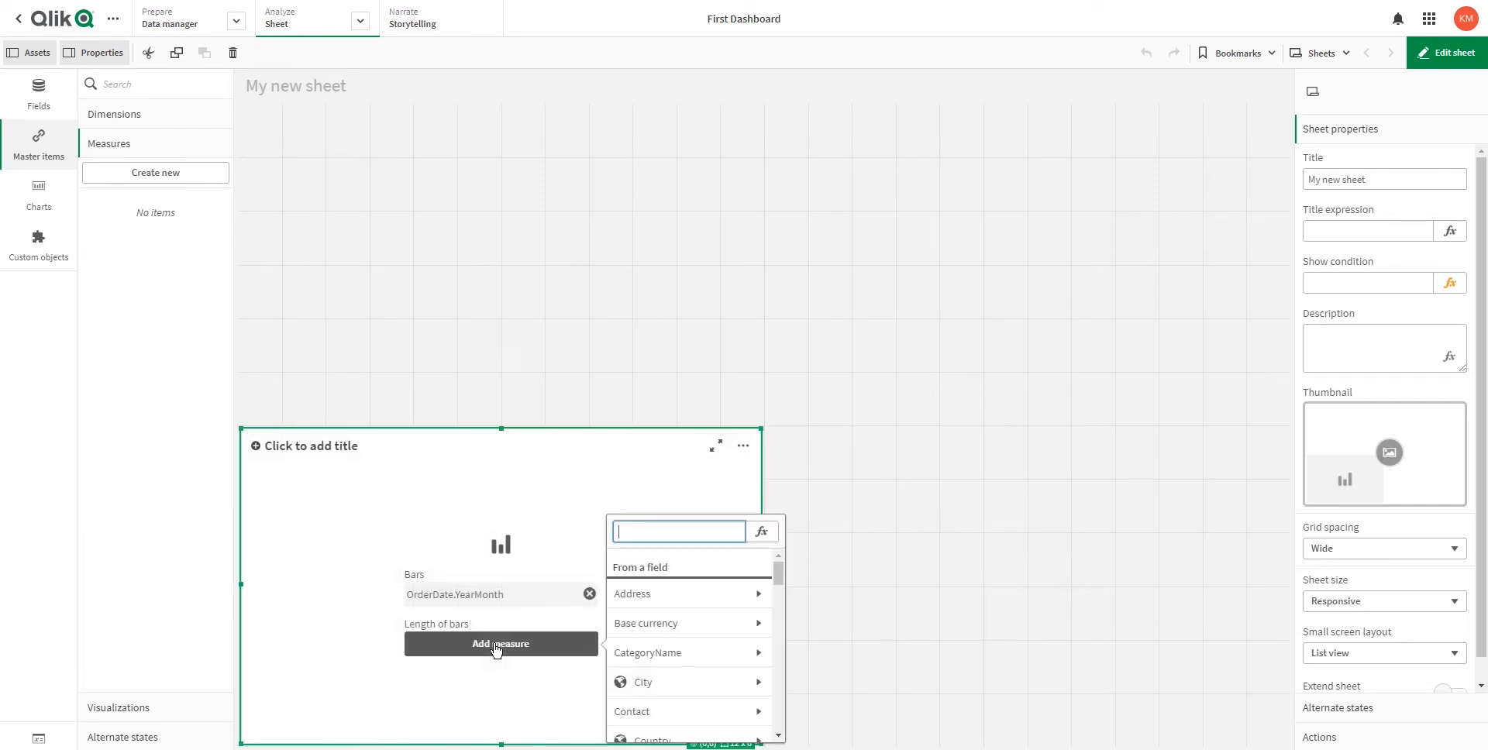
pyautogui.click(762, 533)
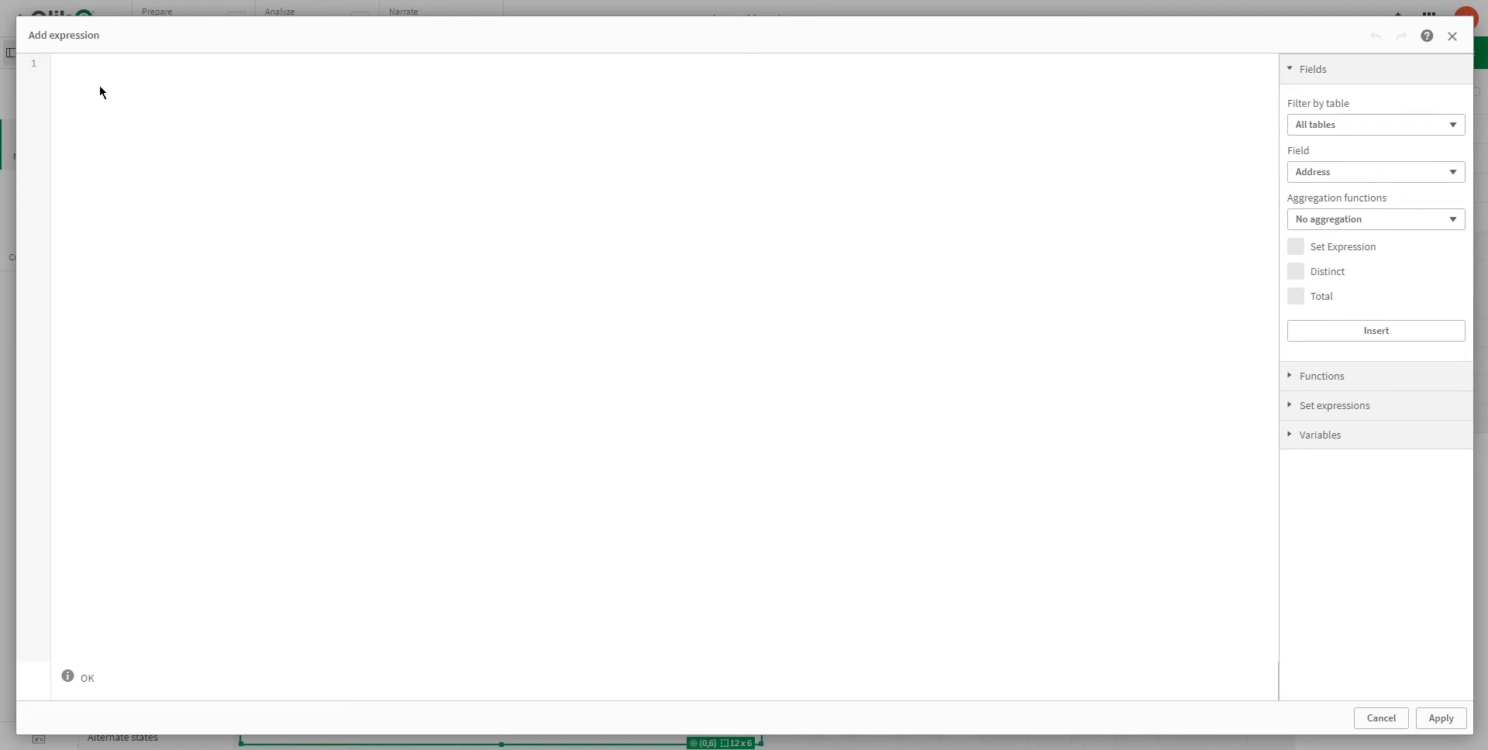
pyautogui.write('sa')
pyautogui.press('BackSpace')
pyautogui.press('BackSpace')
# Search the expression editor's field list for "sal", "uni" and "qu", and leave without inserting a field.
pyautogui.click(1408, 125)
pyautogui.click(1381, 131)
pyautogui.click(1361, 175)
pyautogui.click(1339, 206)
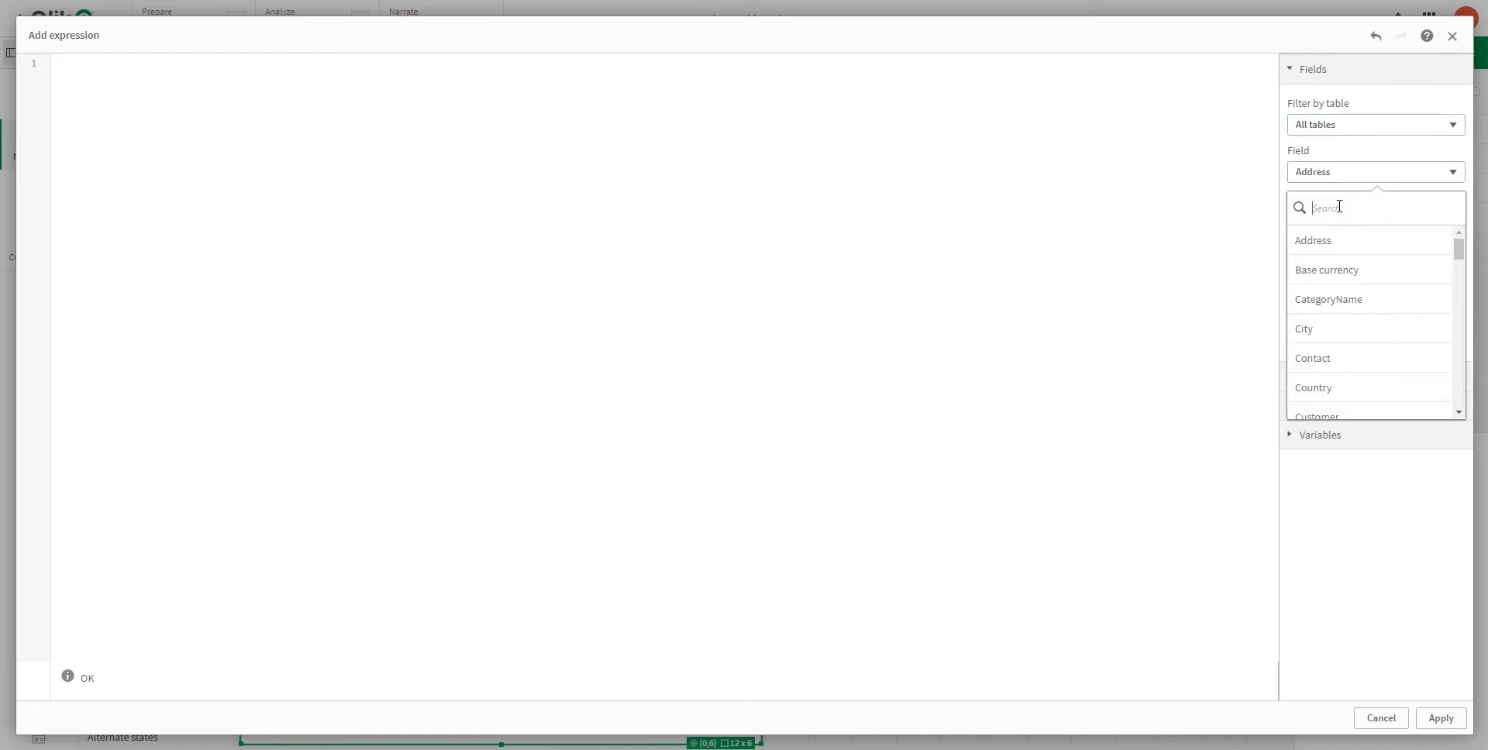
pyautogui.write('sal')
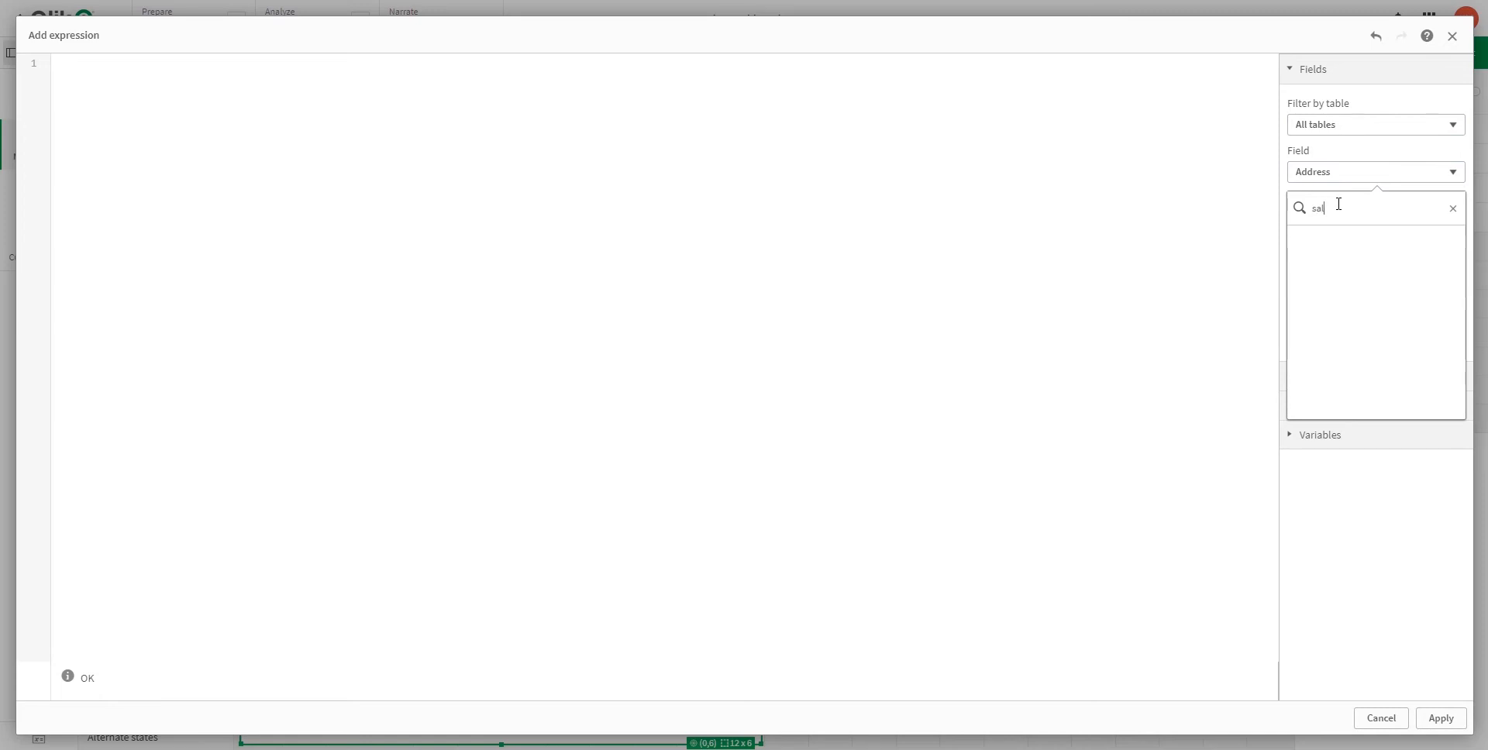
pyautogui.press('BackSpace')
pyautogui.press('BackSpace')
pyautogui.press('BackSpace')
pyautogui.press('BackSpace')
pyautogui.press('BackSpace')
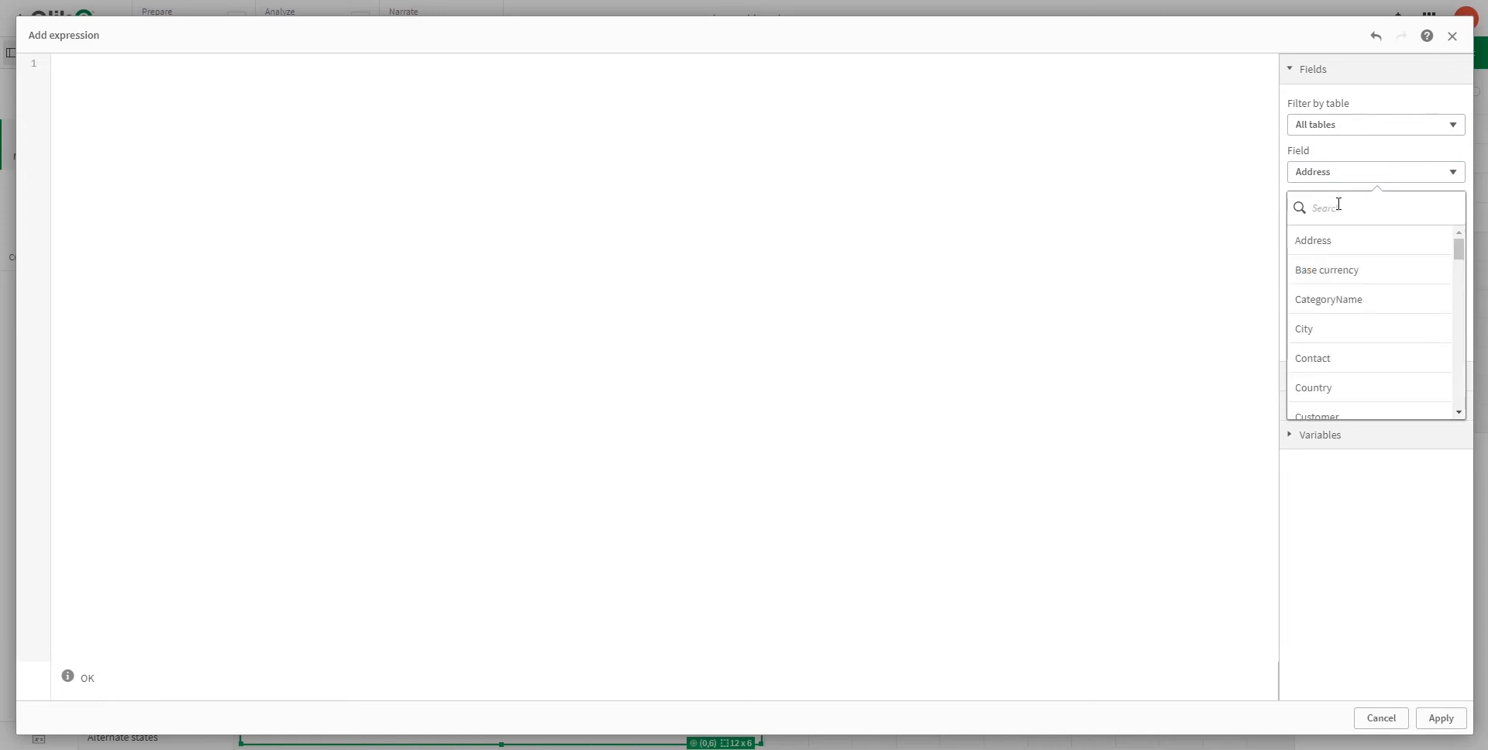
pyautogui.write('uni')
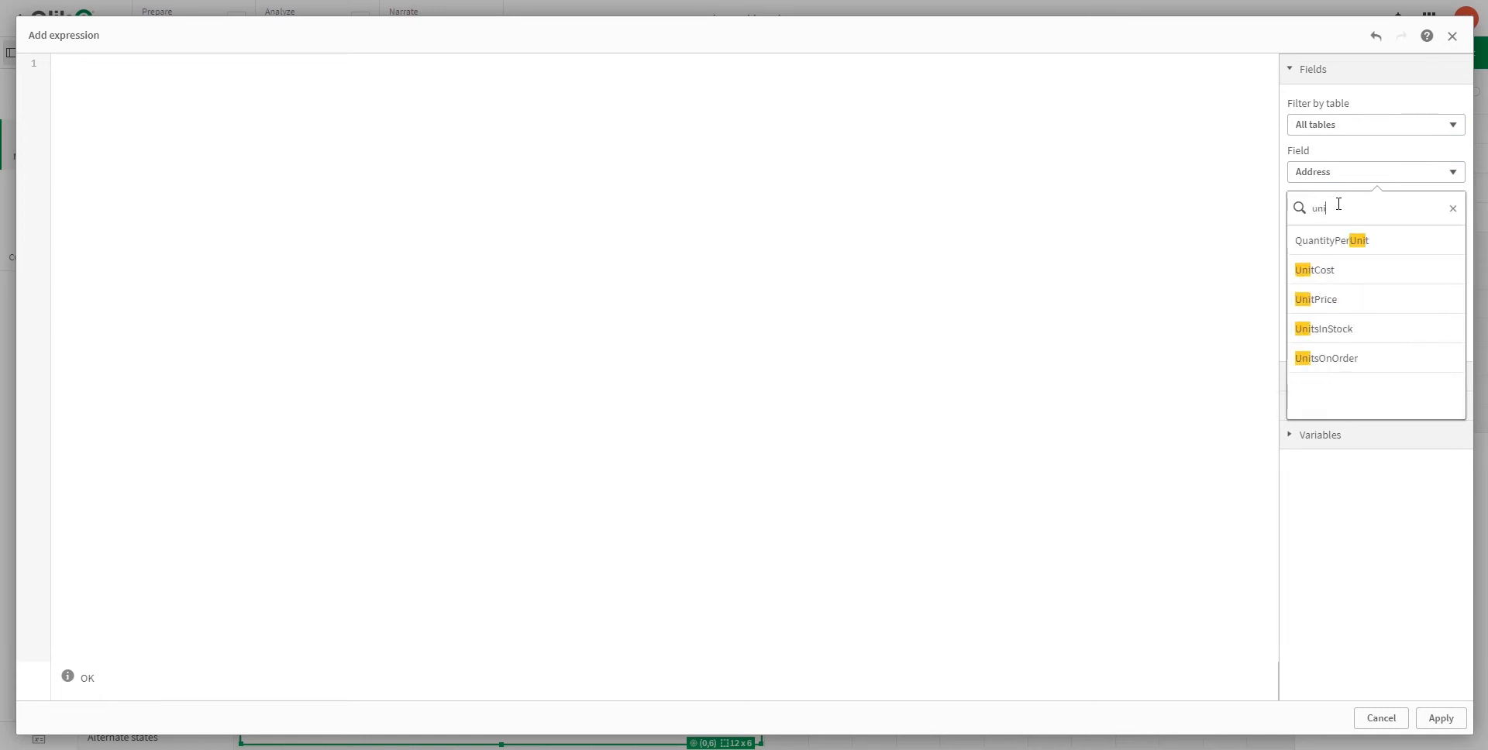
pyautogui.press('BackSpace')
pyautogui.press('BackSpace')
pyautogui.press('BackSpace')
pyautogui.write('qu')
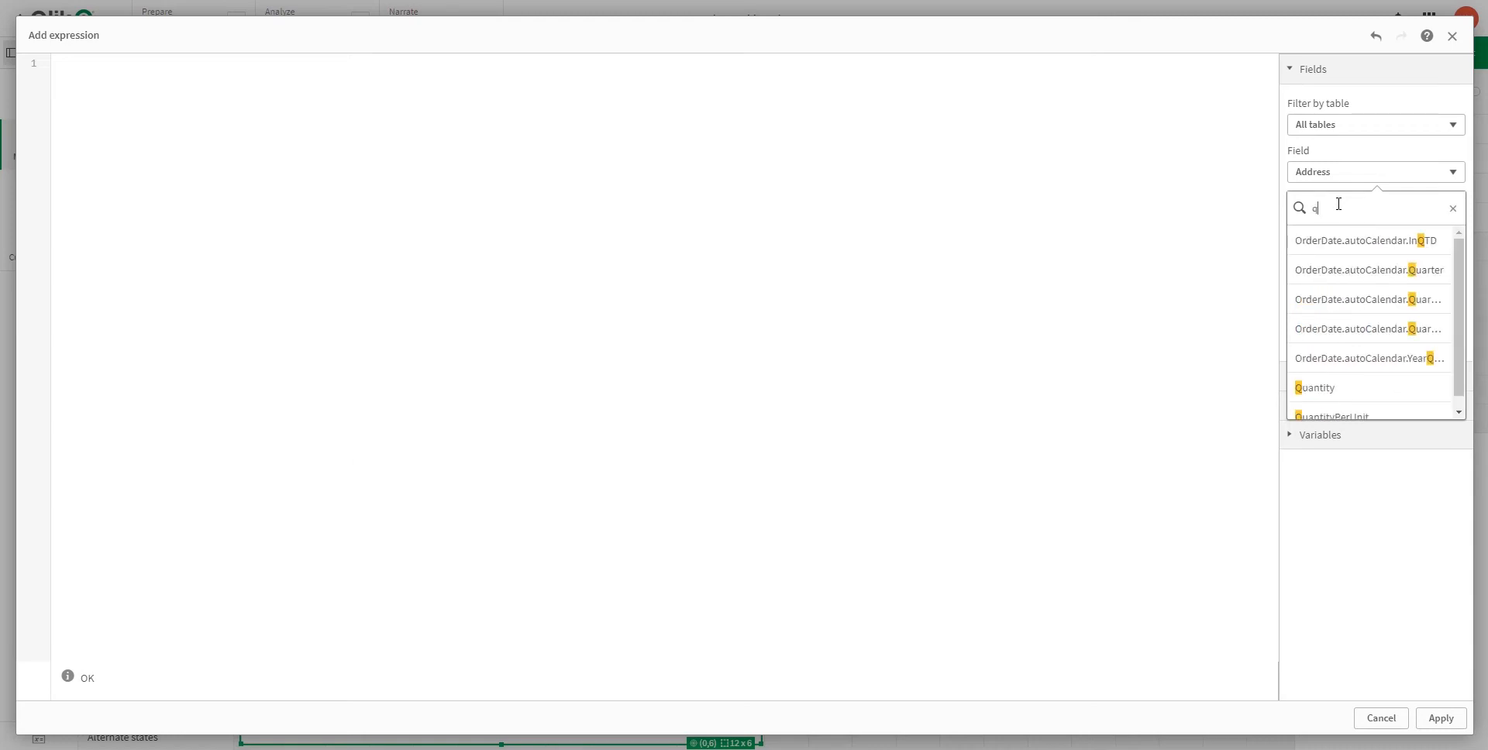
pyautogui.press('BackSpace')
pyautogui.press('BackSpace')
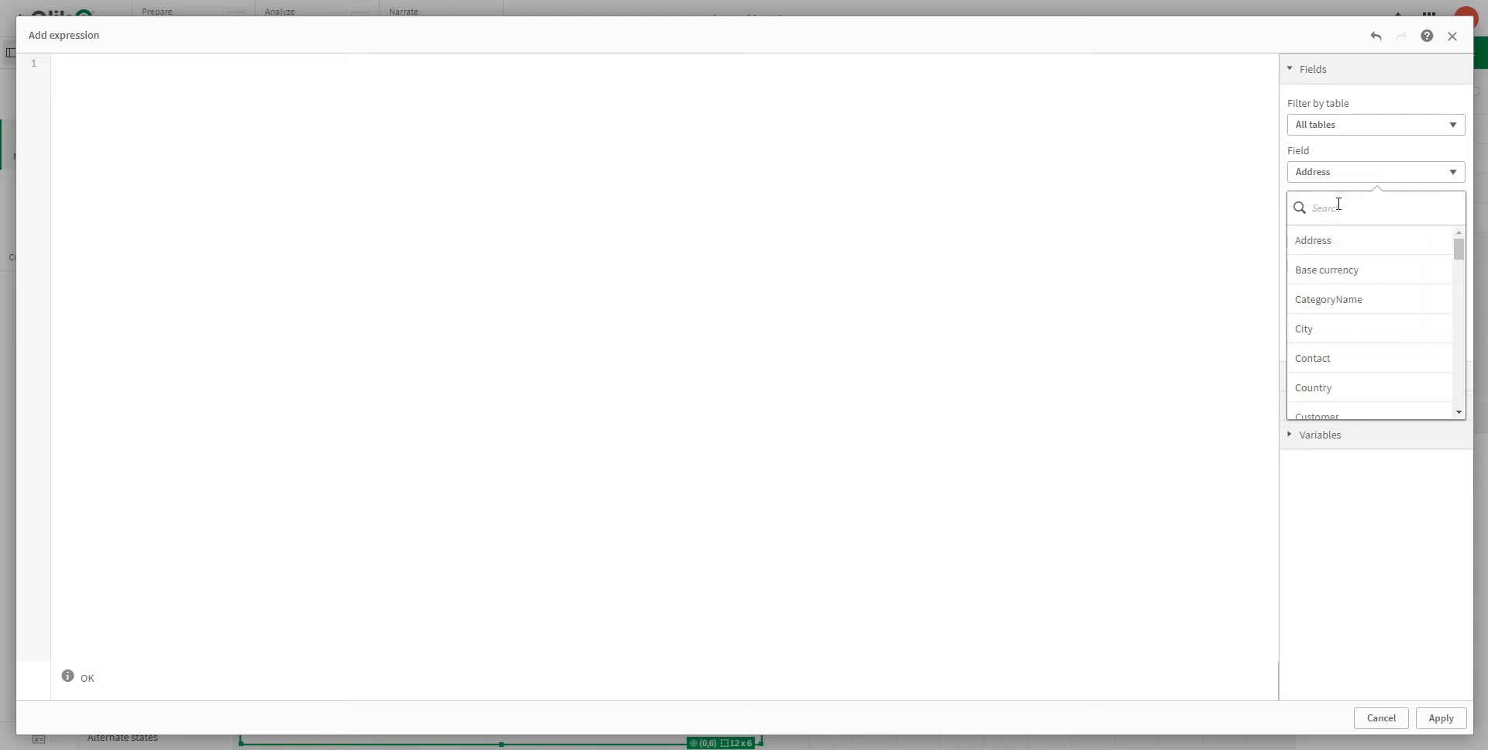
pyautogui.click(1063, 215)
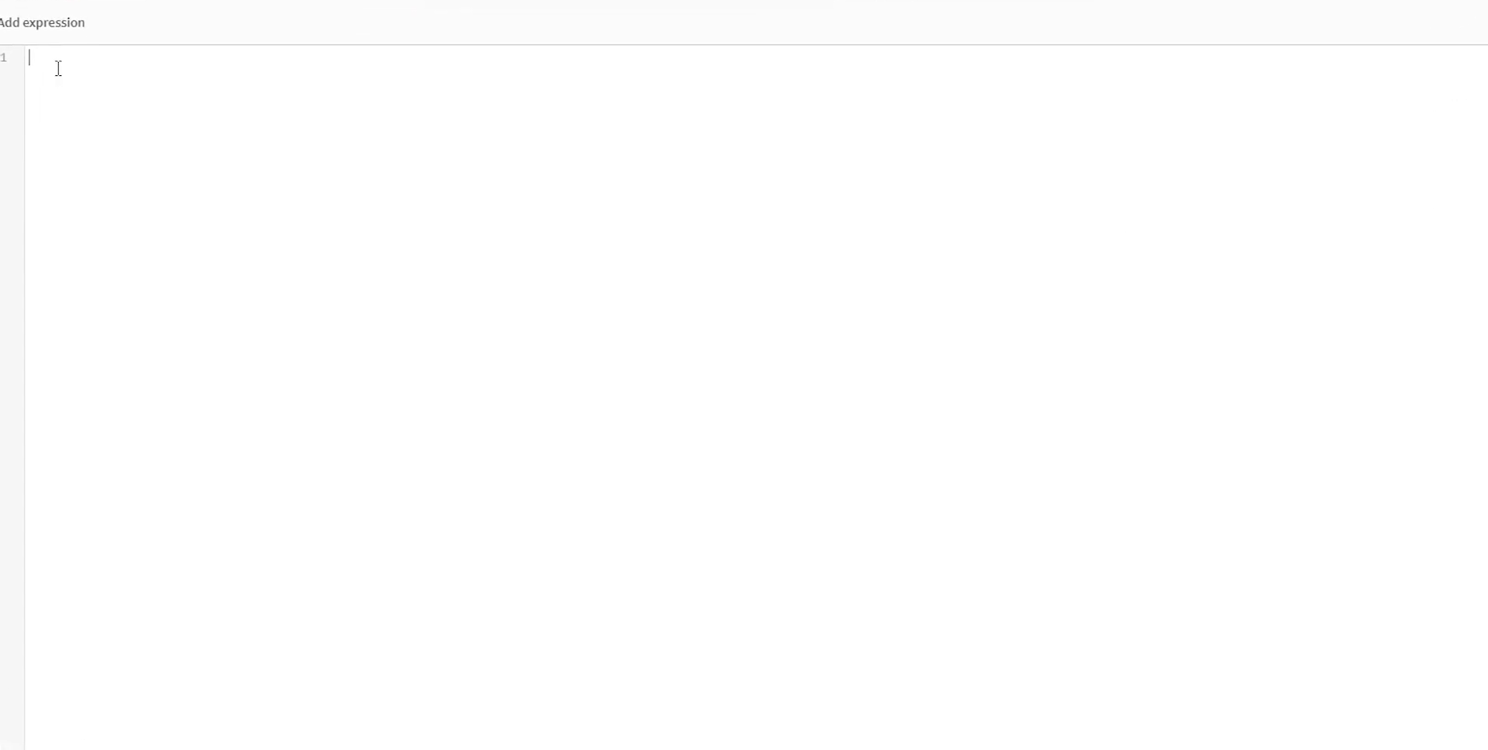
# Enter UnitPrice*Quantity as the measure expression using the suggested field names.
pyautogui.write('uni')
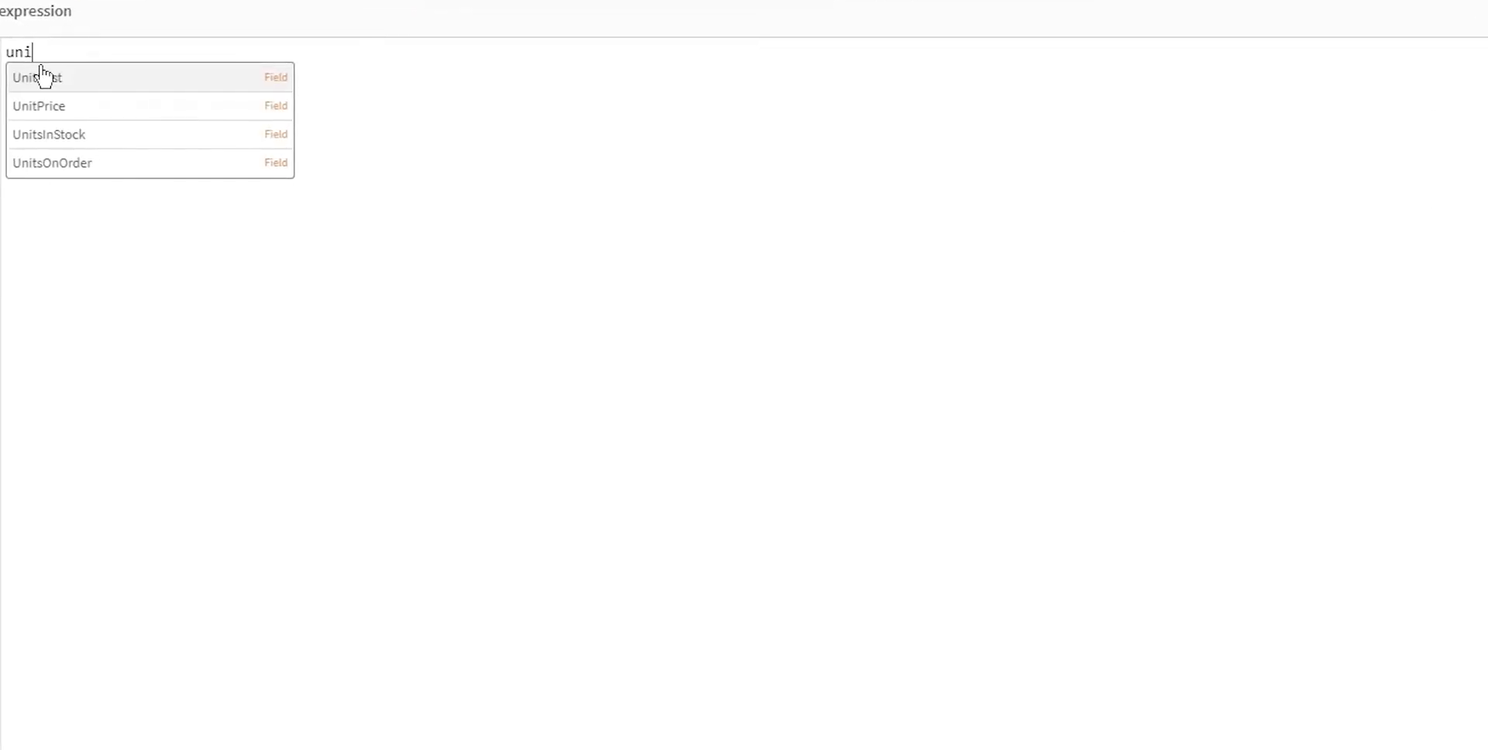
pyautogui.click(53, 110)
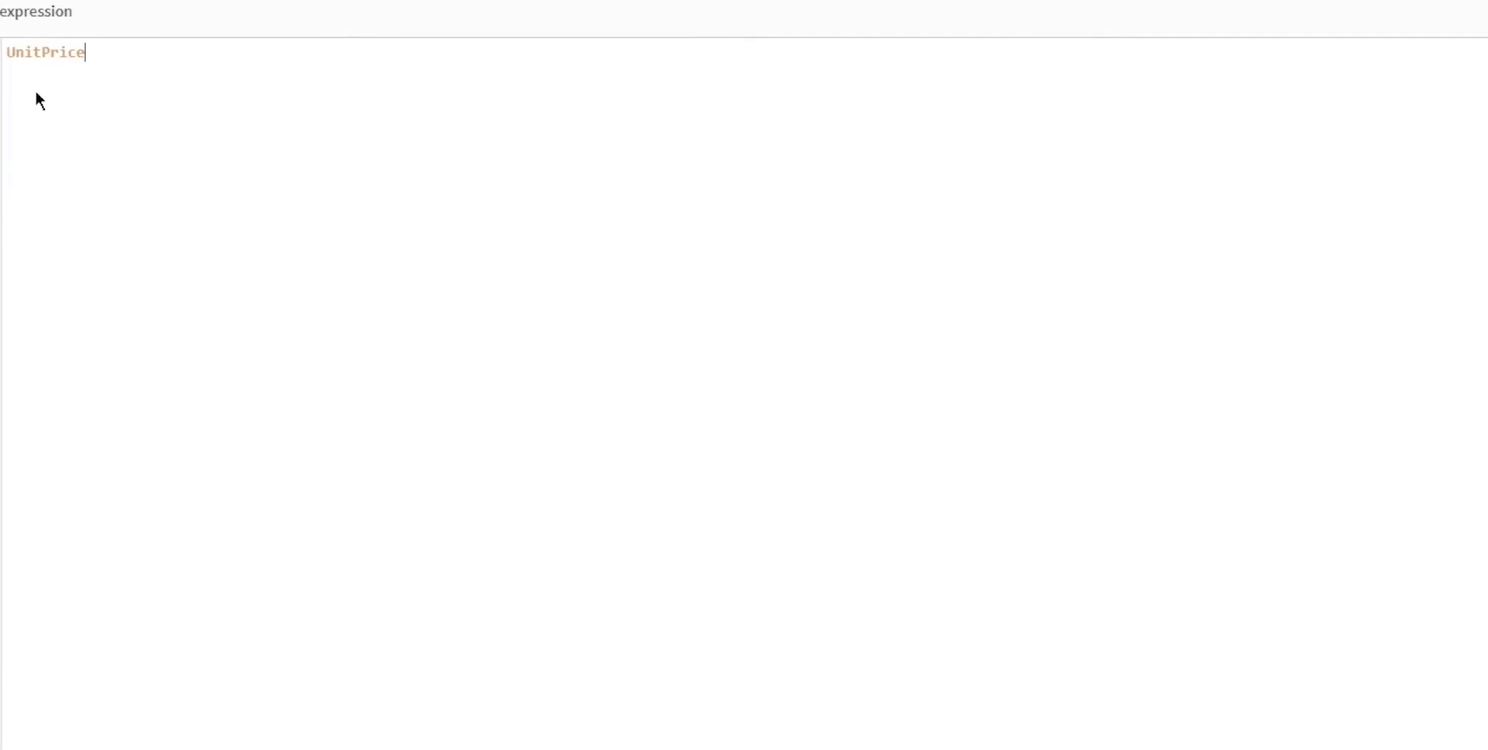
pyautogui.write('*qua')
pyautogui.press('Return')
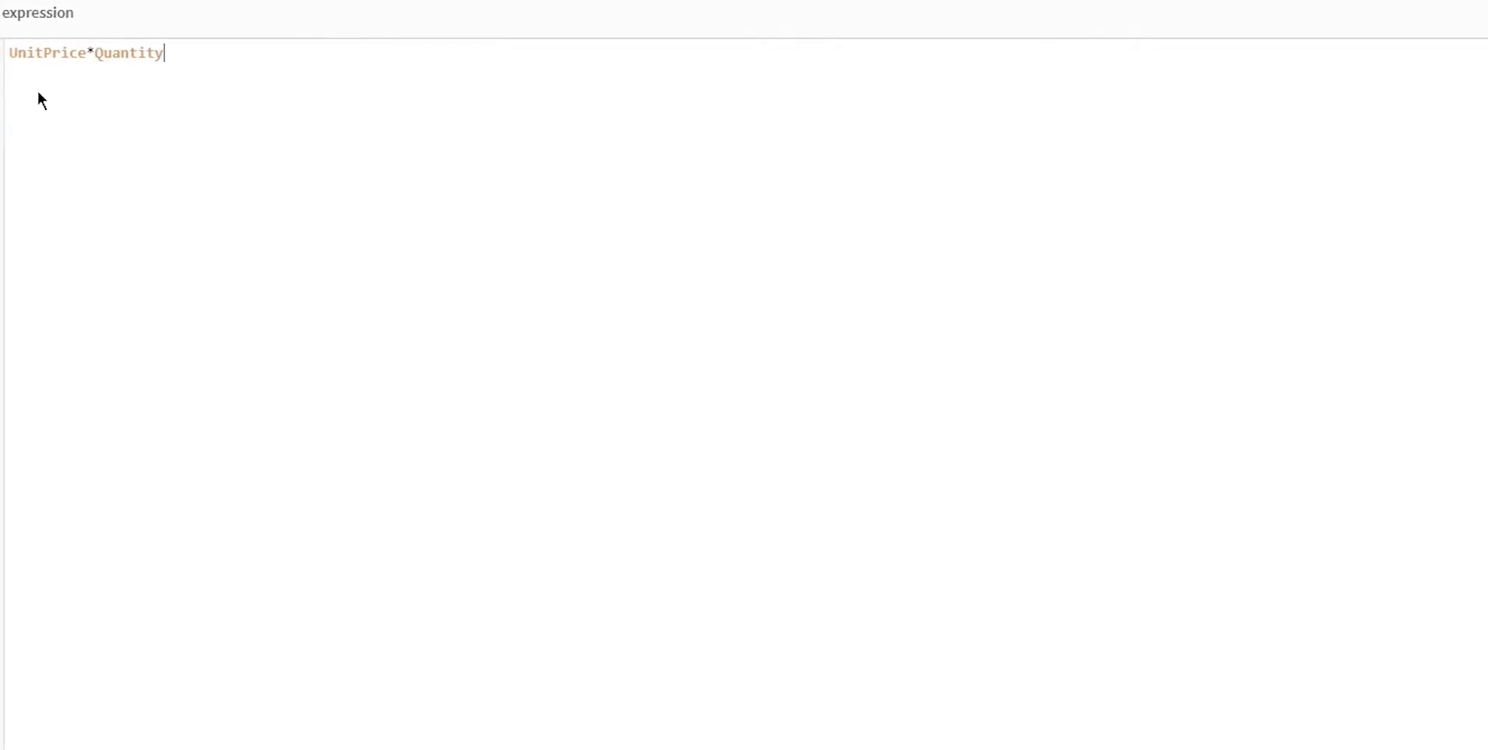
# Wrap the measure expression into sum(UnitPrice*Quantity) and apply it to the bar chart.
pyautogui.write(')')
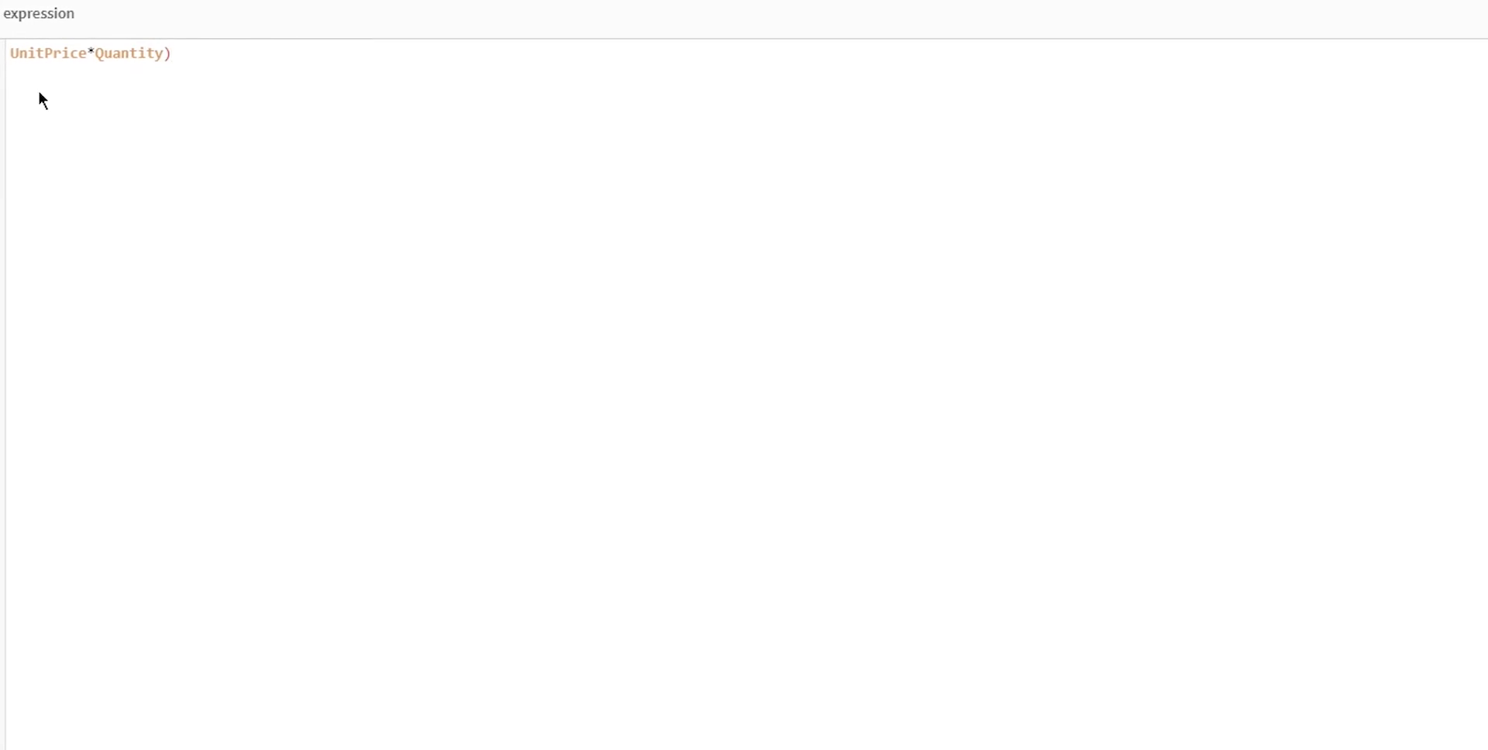
pyautogui.press('Left')
pyautogui.press('Left')
pyautogui.press('Left')
pyautogui.press('Left')
pyautogui.press('Left')
pyautogui.press('Left')
pyautogui.press('Left')
pyautogui.press('Left')
pyautogui.press('Left')
pyautogui.press('Left')
pyautogui.press('Left')
pyautogui.press('Left')
pyautogui.press('Left')
pyautogui.press('Left')
pyautogui.press('Left')
pyautogui.press('Left')
pyautogui.press('Left')
pyautogui.press('Left')
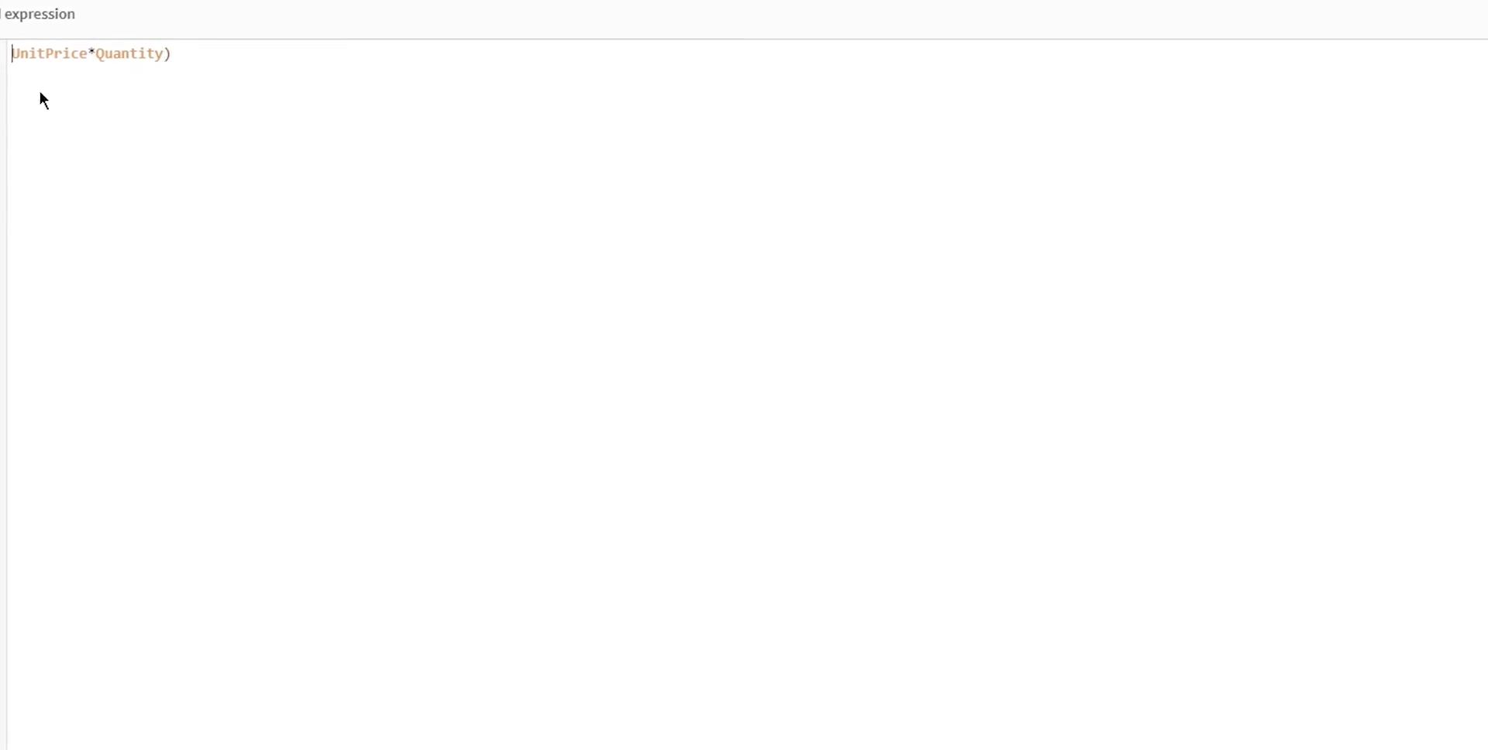
pyautogui.write('(')
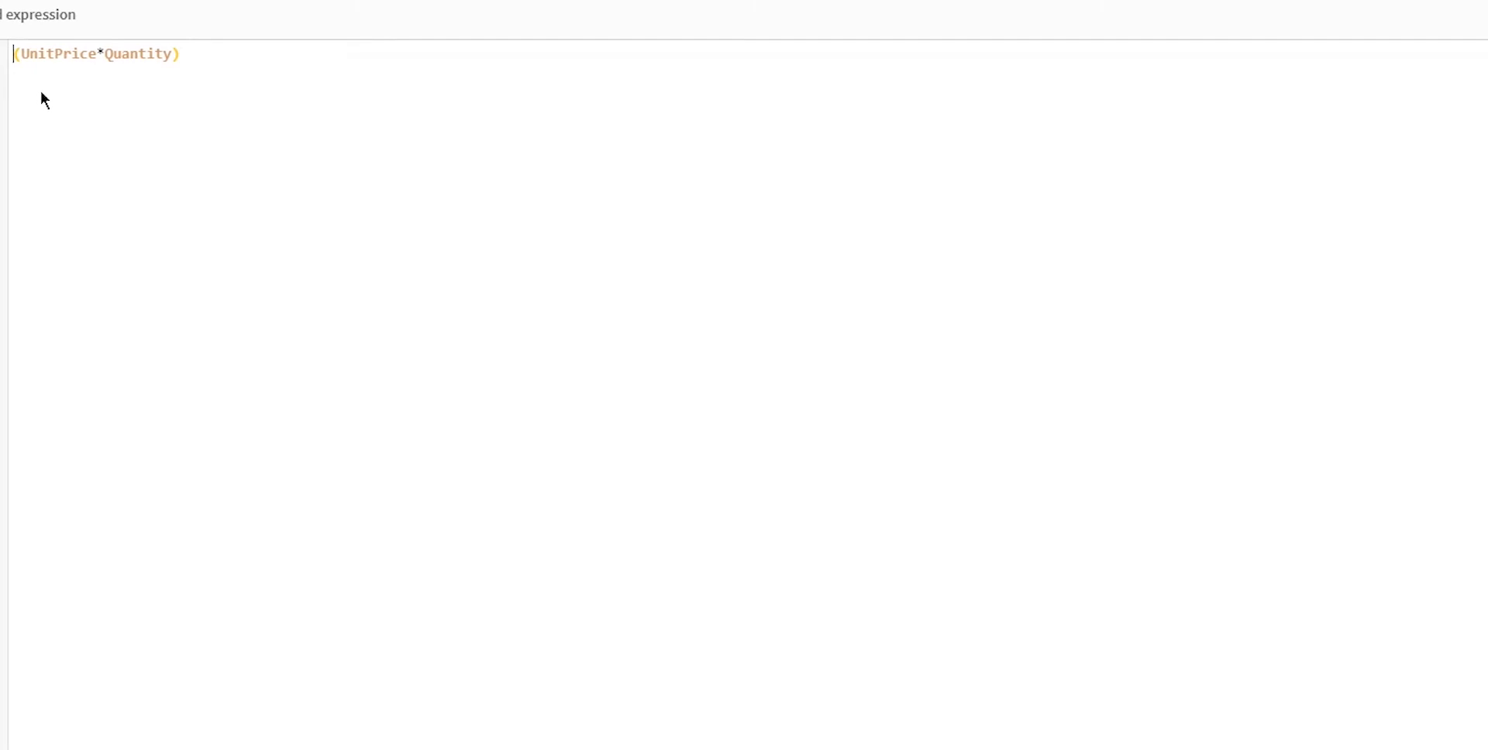
pyautogui.write('sum')
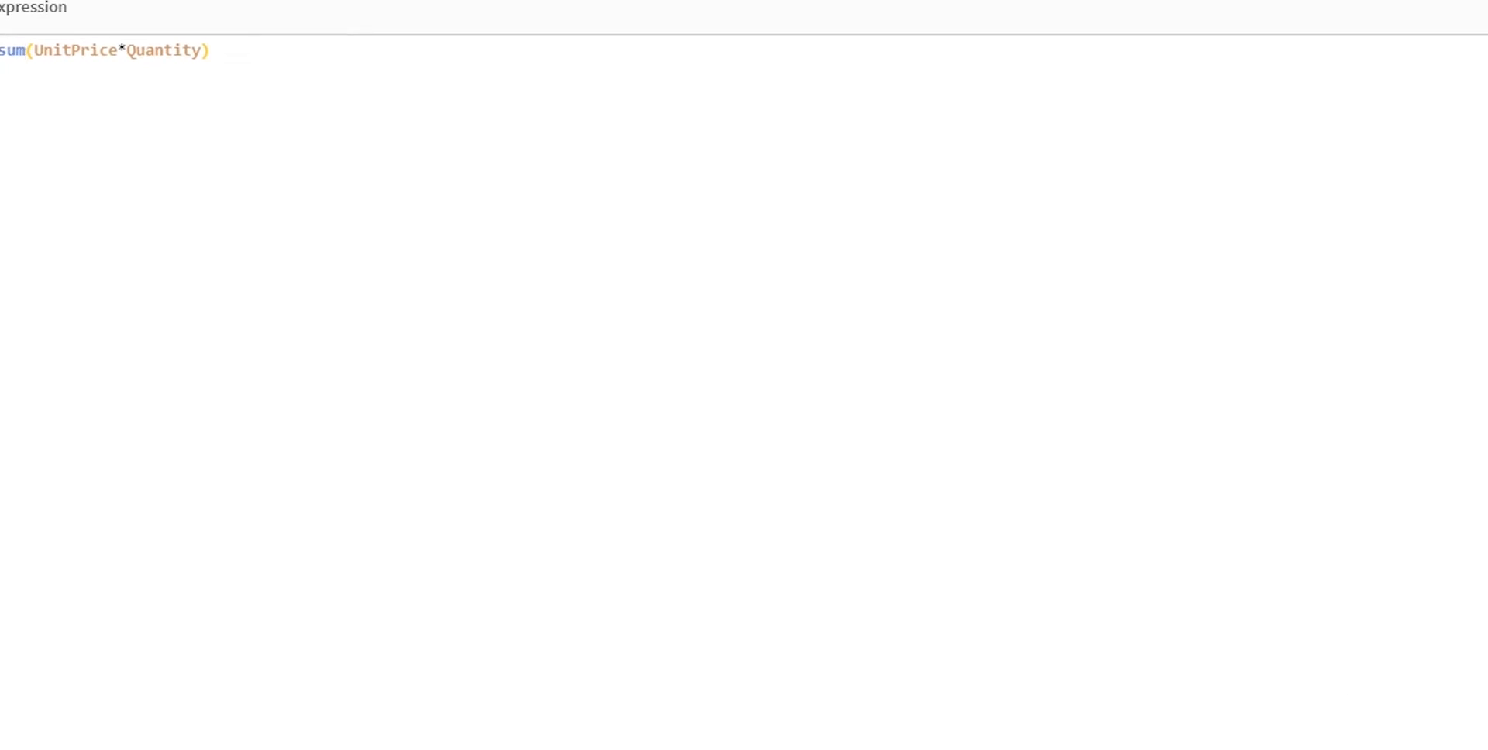
pyautogui.click(1443, 720)
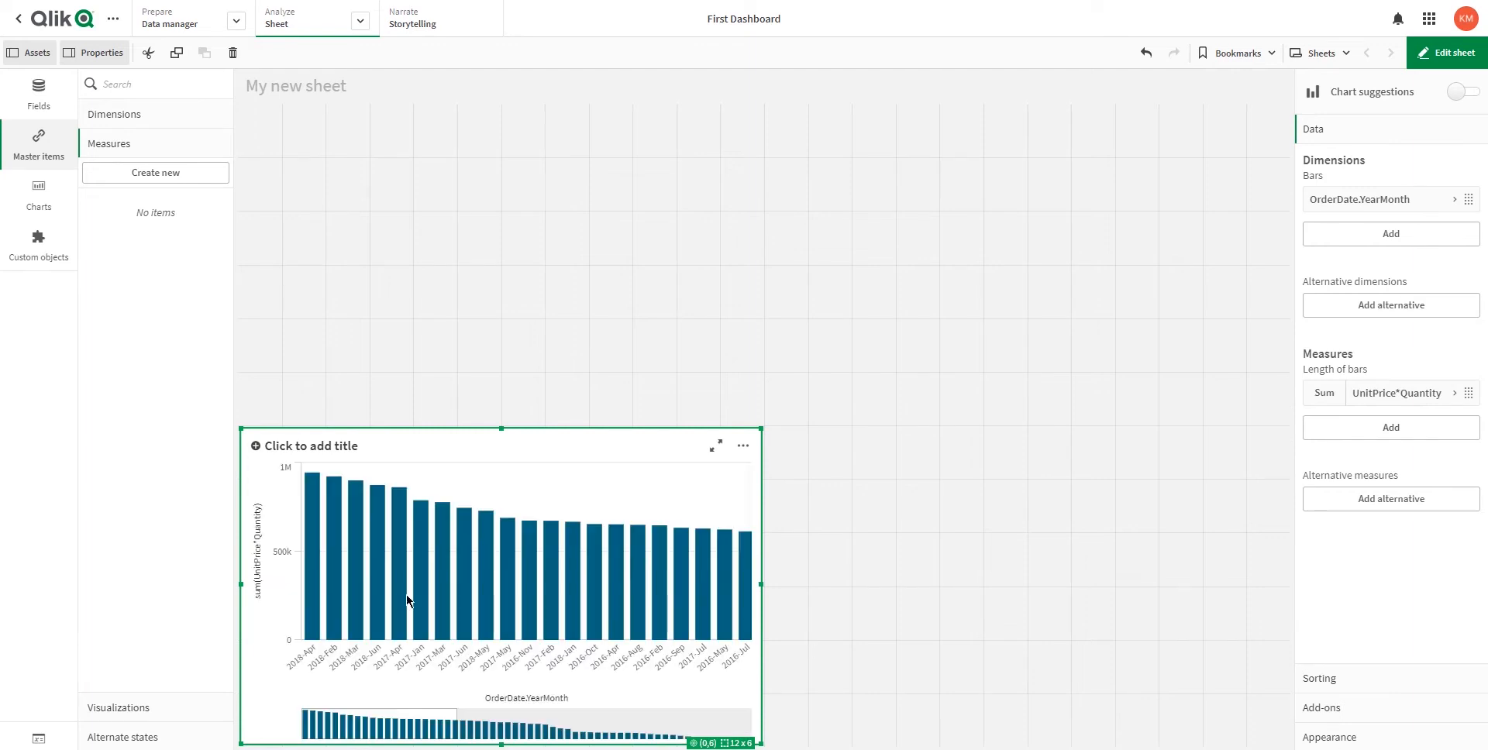
# Relabel the bar chart's OrderDate.YearMonth dimension as Year Month.
pyautogui.click(764, 432)
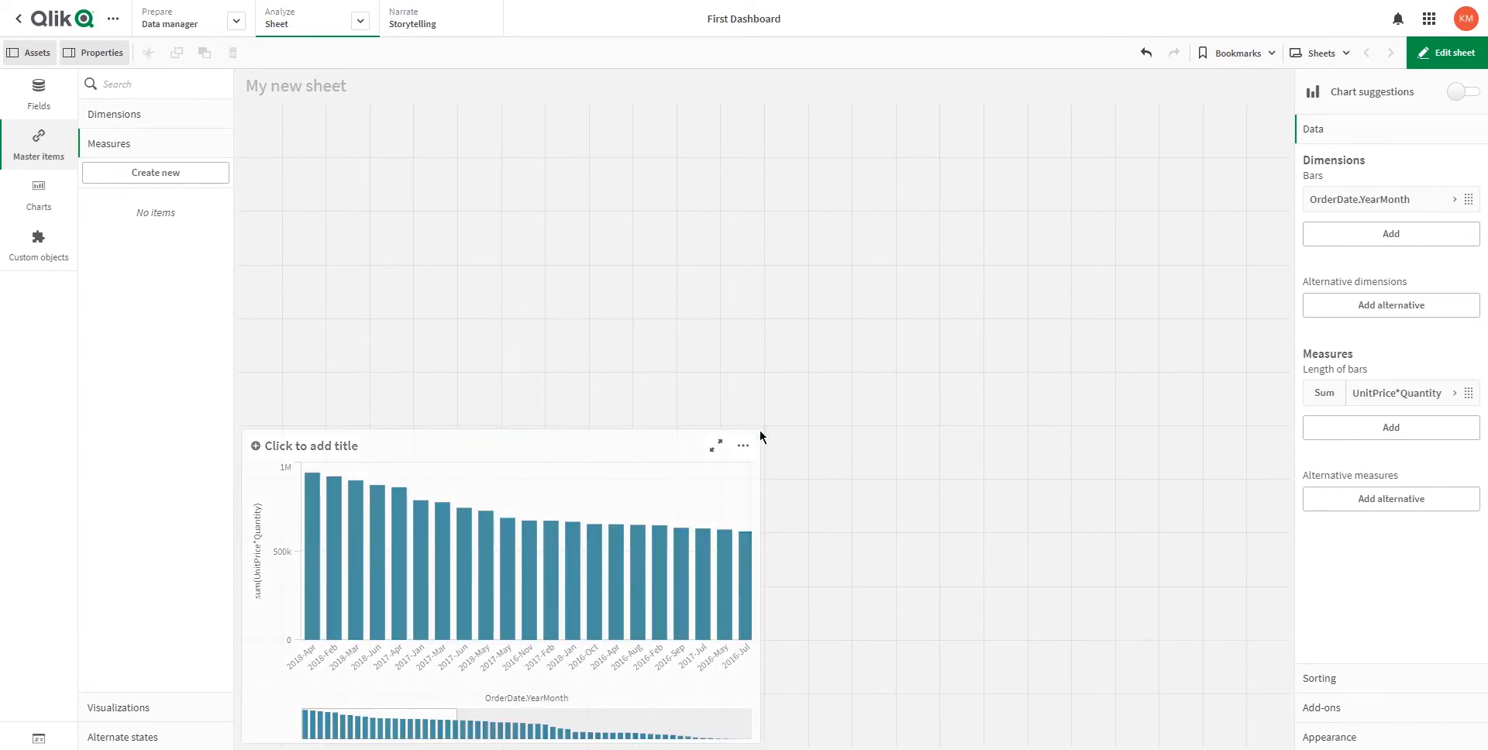
pyautogui.click(711, 507)
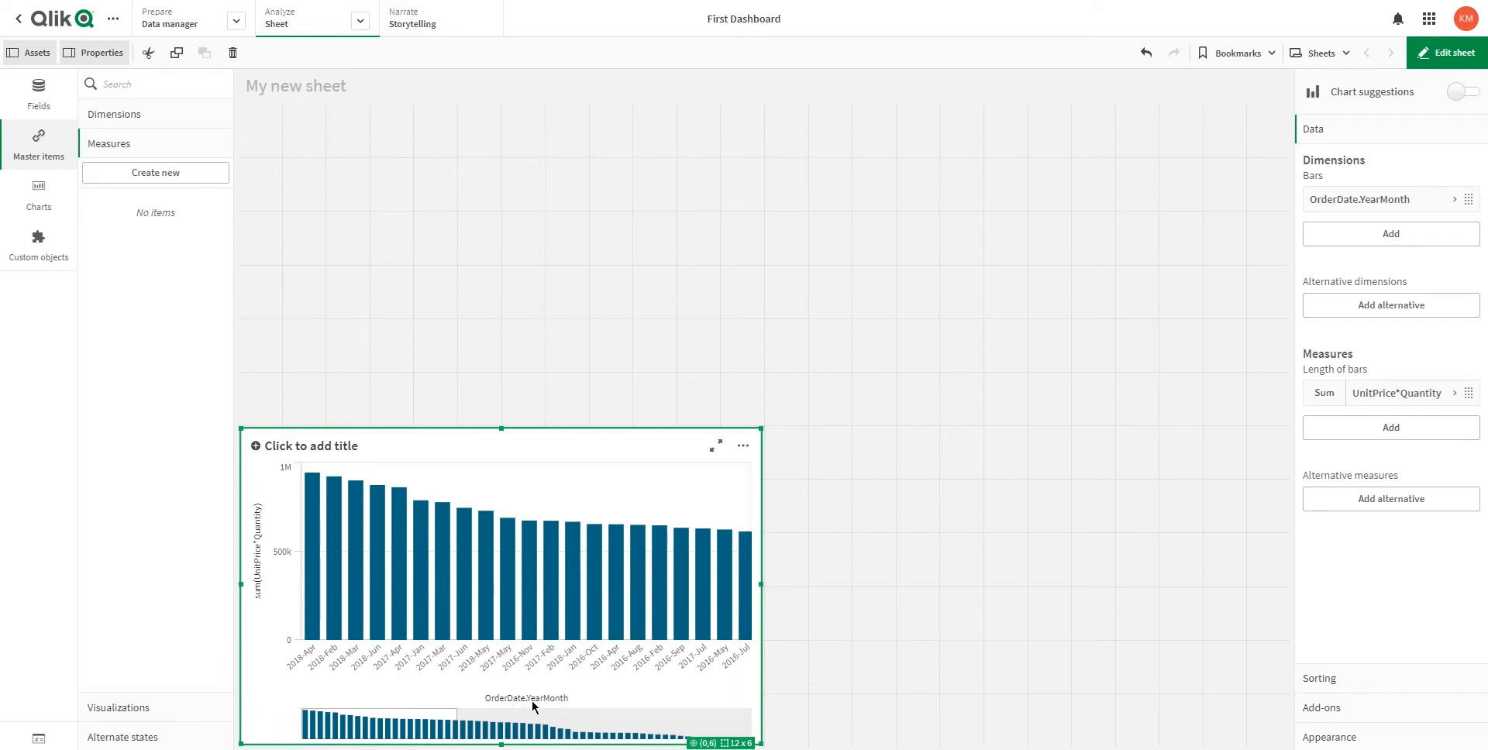
pyautogui.click(1395, 200)
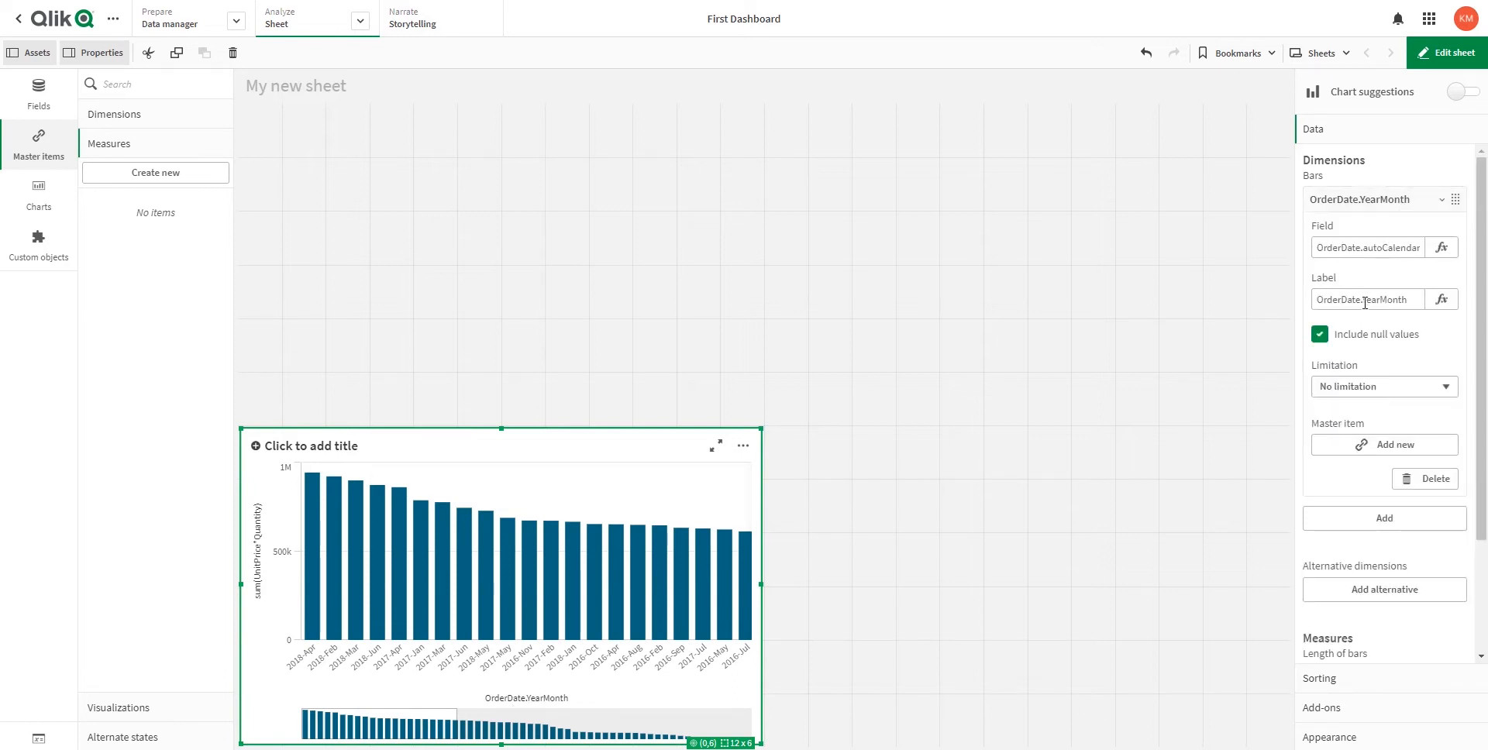
pyautogui.click(1362, 201)
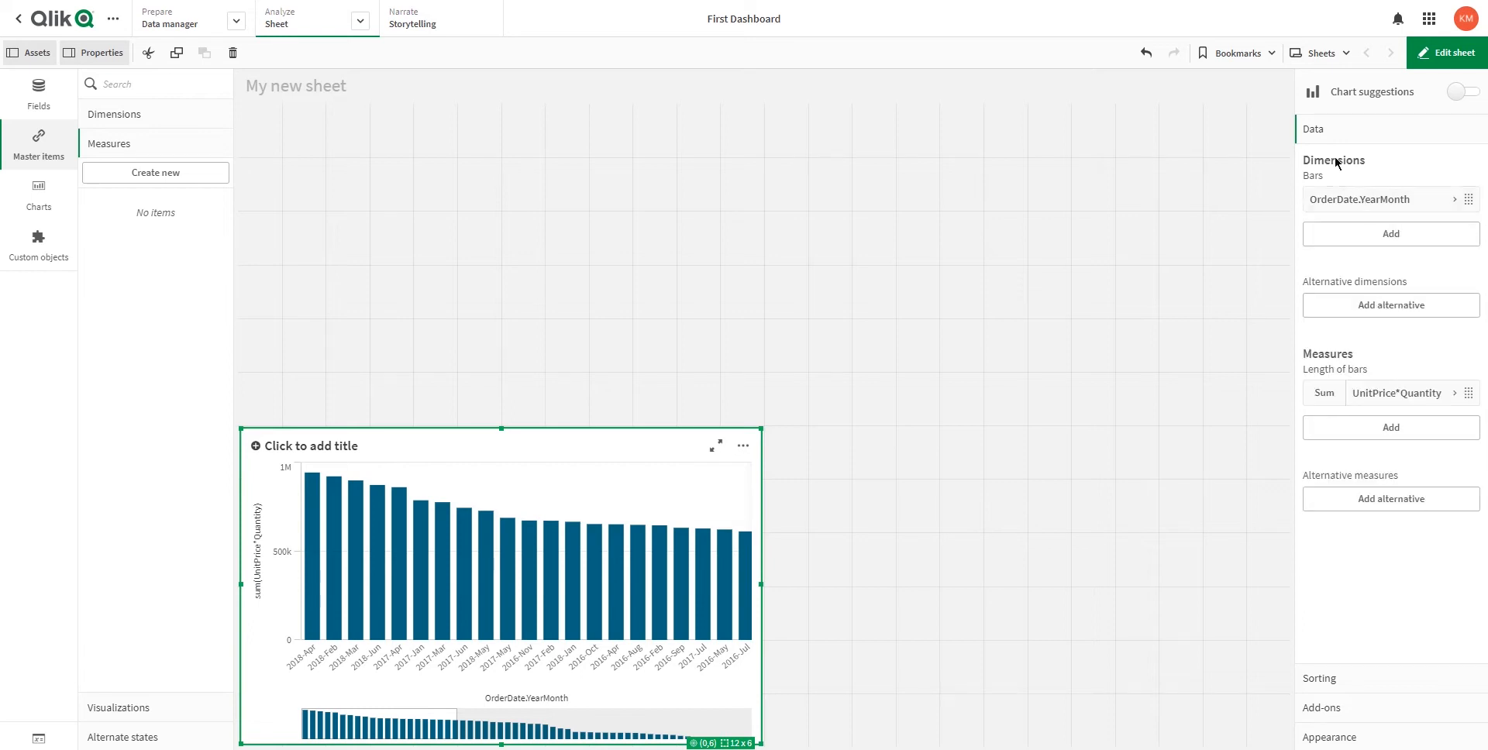
pyautogui.click(1342, 207)
pyautogui.click(1340, 301)
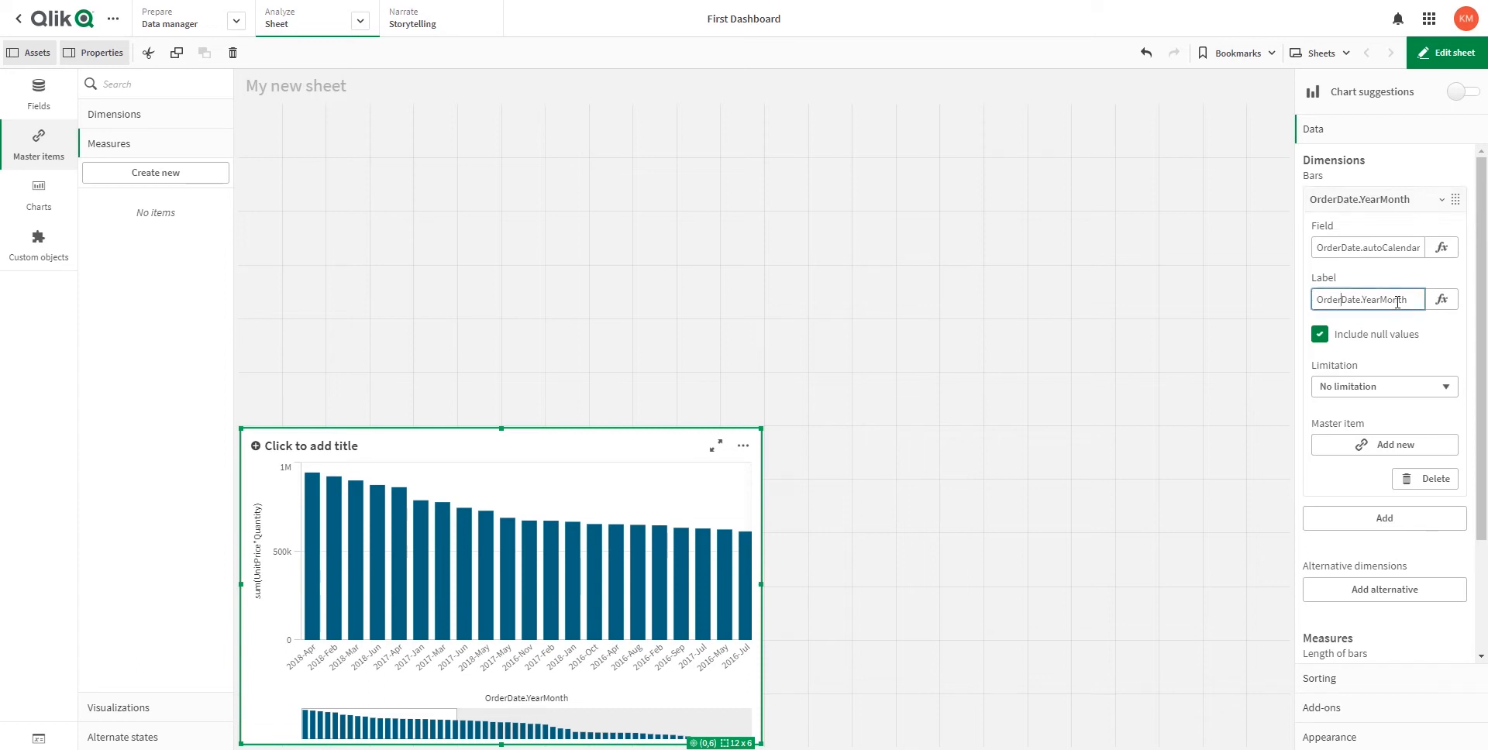
pyautogui.moveTo(1381, 299); pyautogui.dragTo(1297, 304)
pyautogui.write('Year Mon')
pyautogui.press('Return')
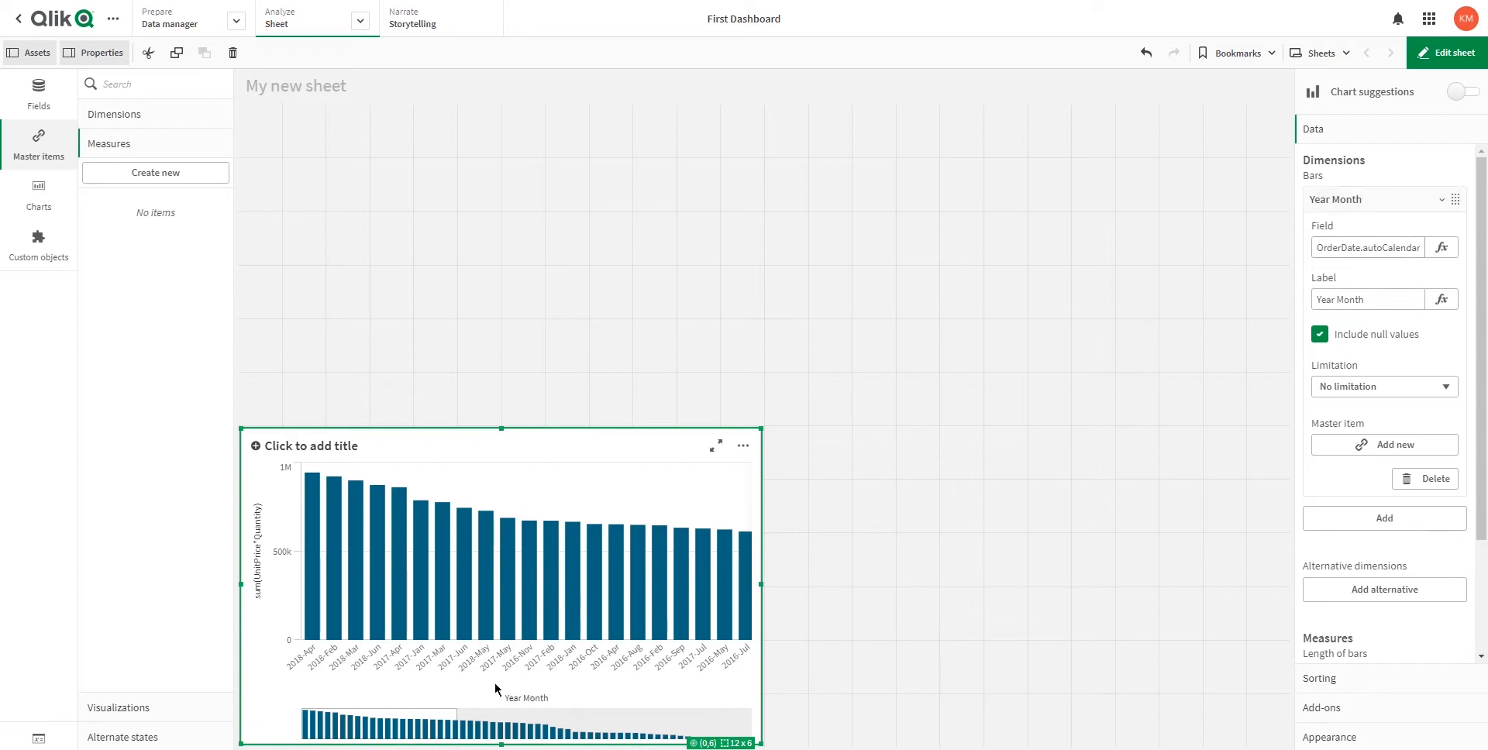
# Label the bar chart's sum(UnitPrice*Quantity) measure as Sales.
pyautogui.click(1422, 201)
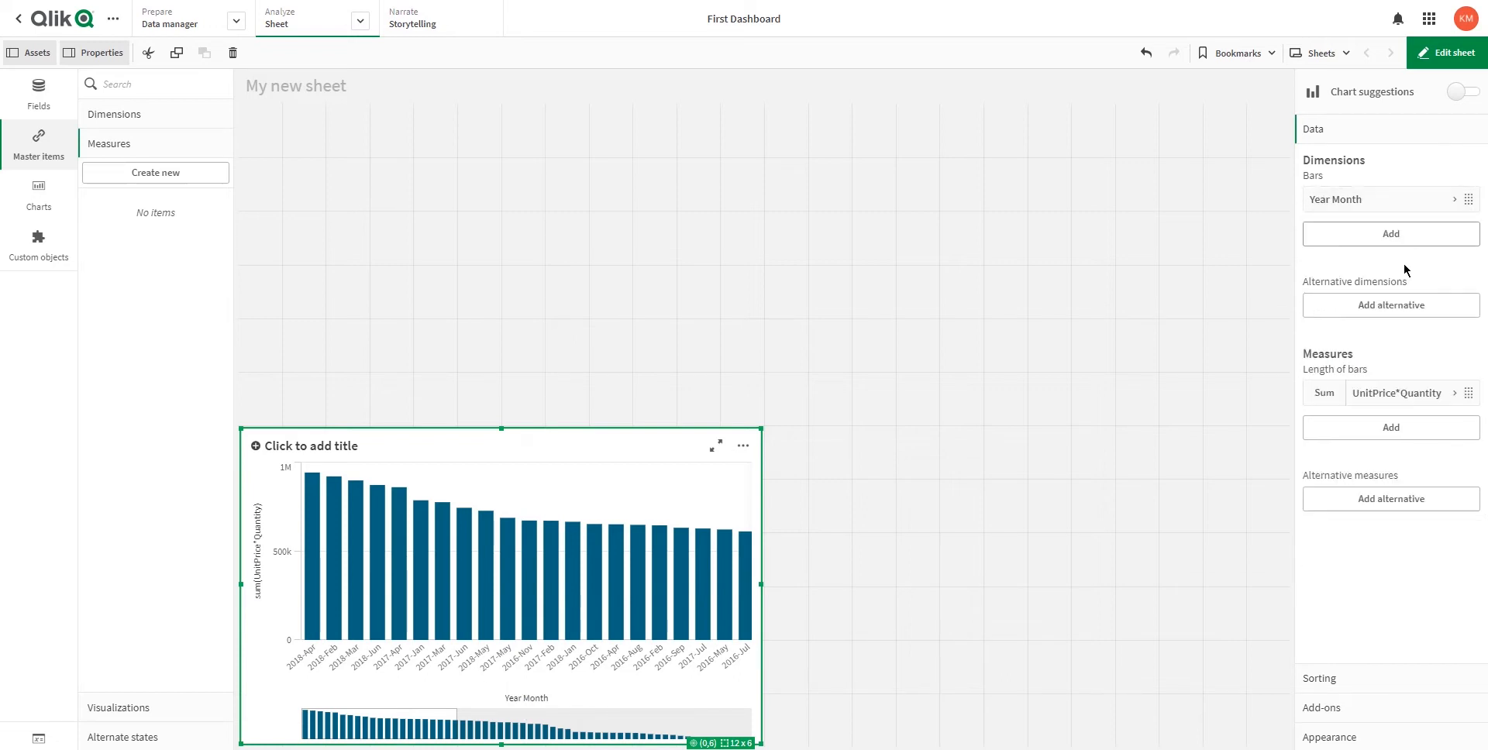
pyautogui.click(1389, 395)
pyautogui.scroll(-3, 1362, 480)
pyautogui.click(1351, 359)
pyautogui.write('Sa')
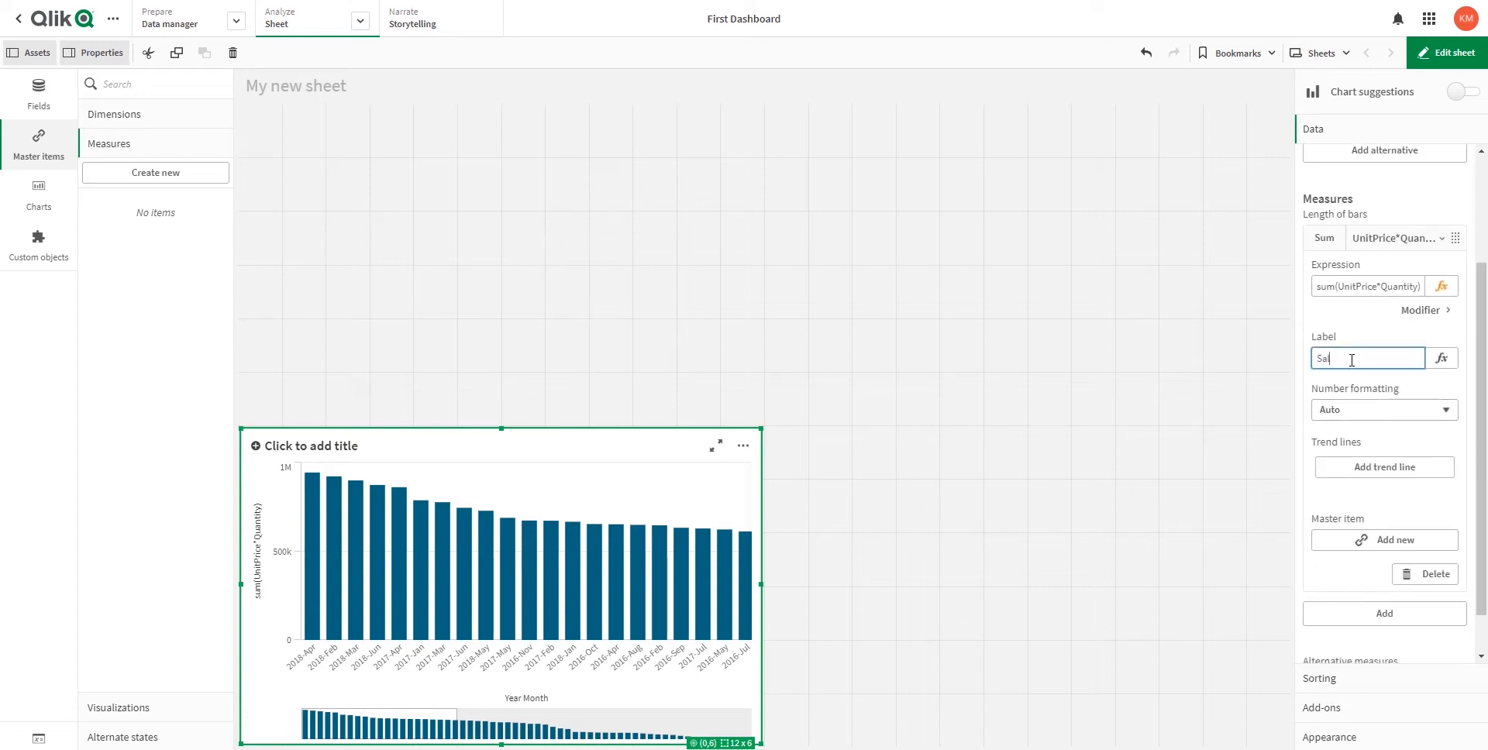
pyautogui.write('les')
pyautogui.press('Return')
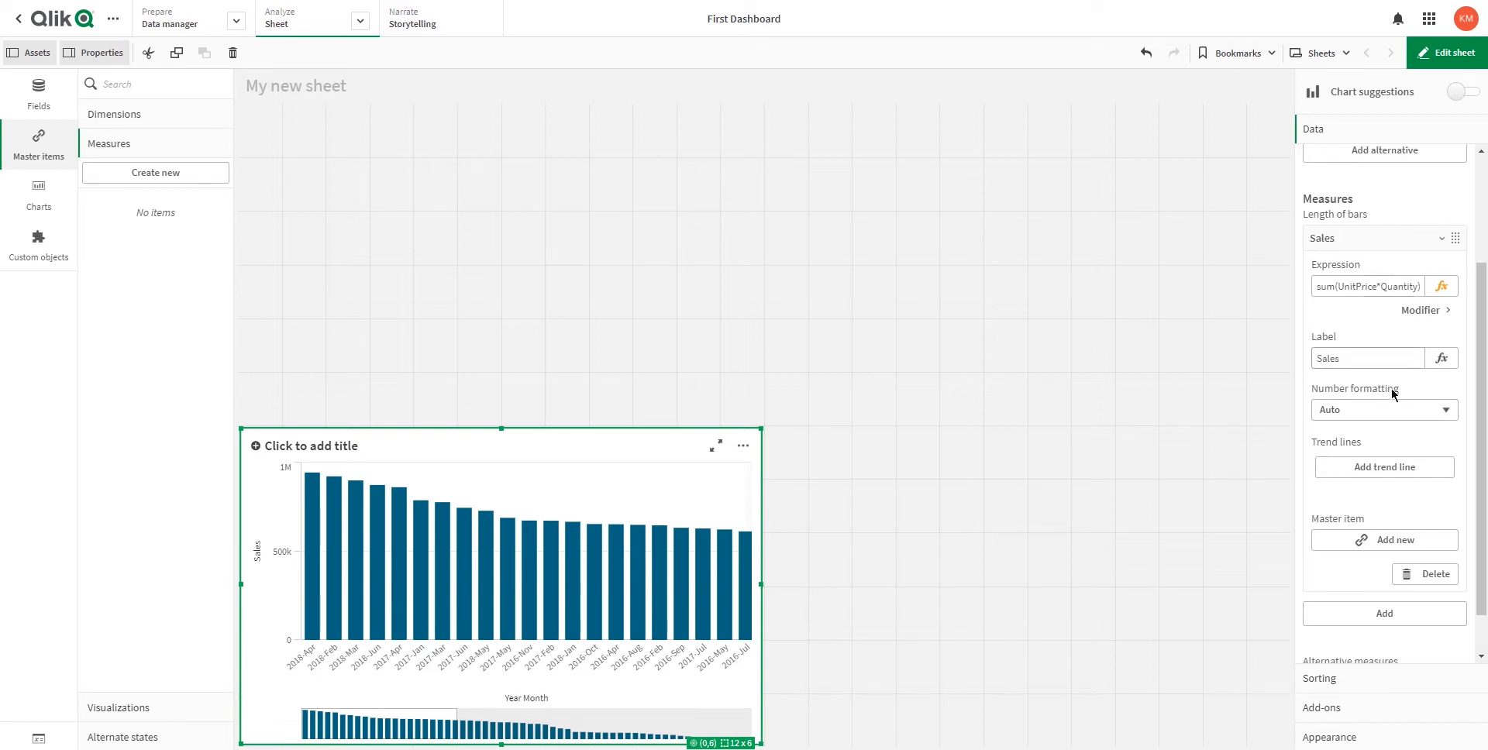
pyautogui.click(1424, 254)
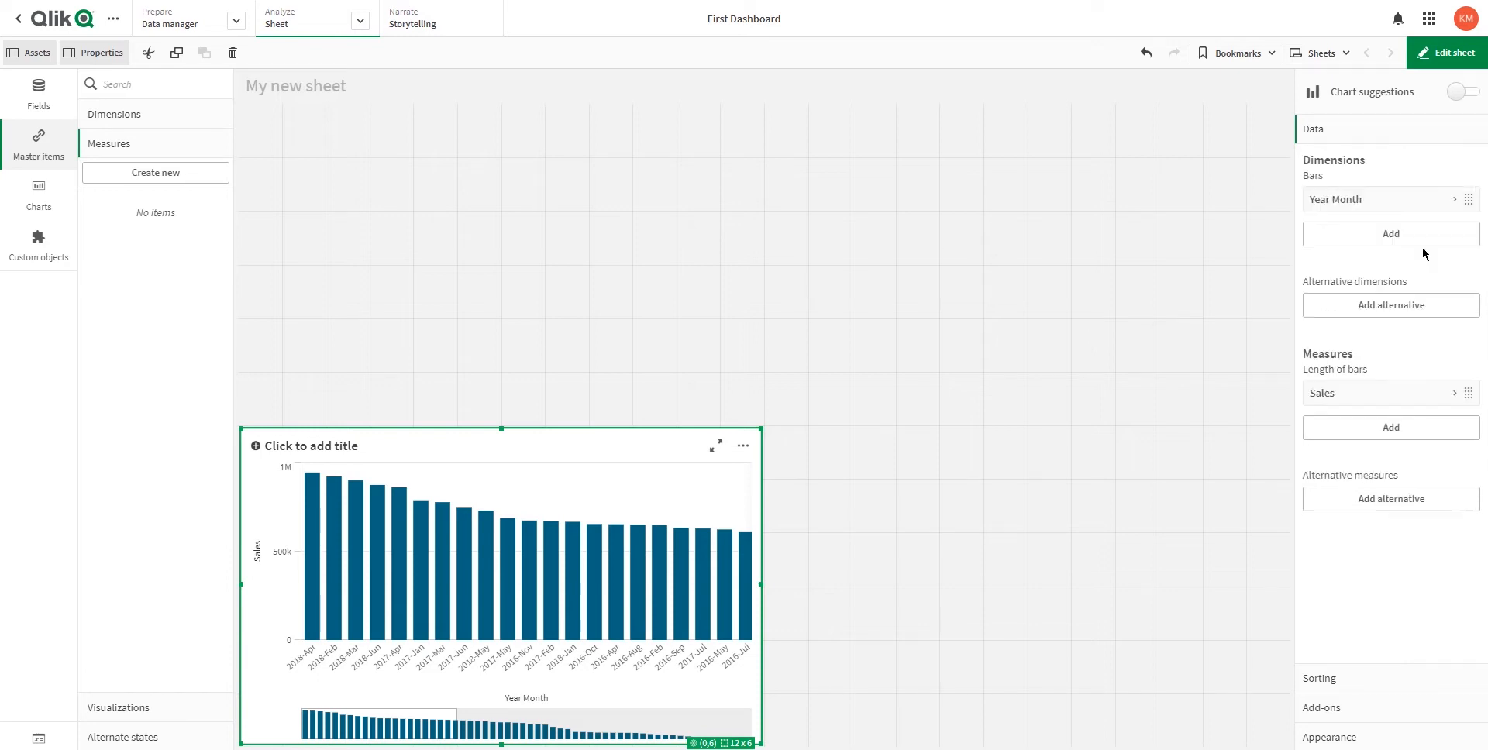
# Try the Number format on the Sales measure, check its format options, and set the formatting back to Auto.
pyautogui.click(1378, 387)
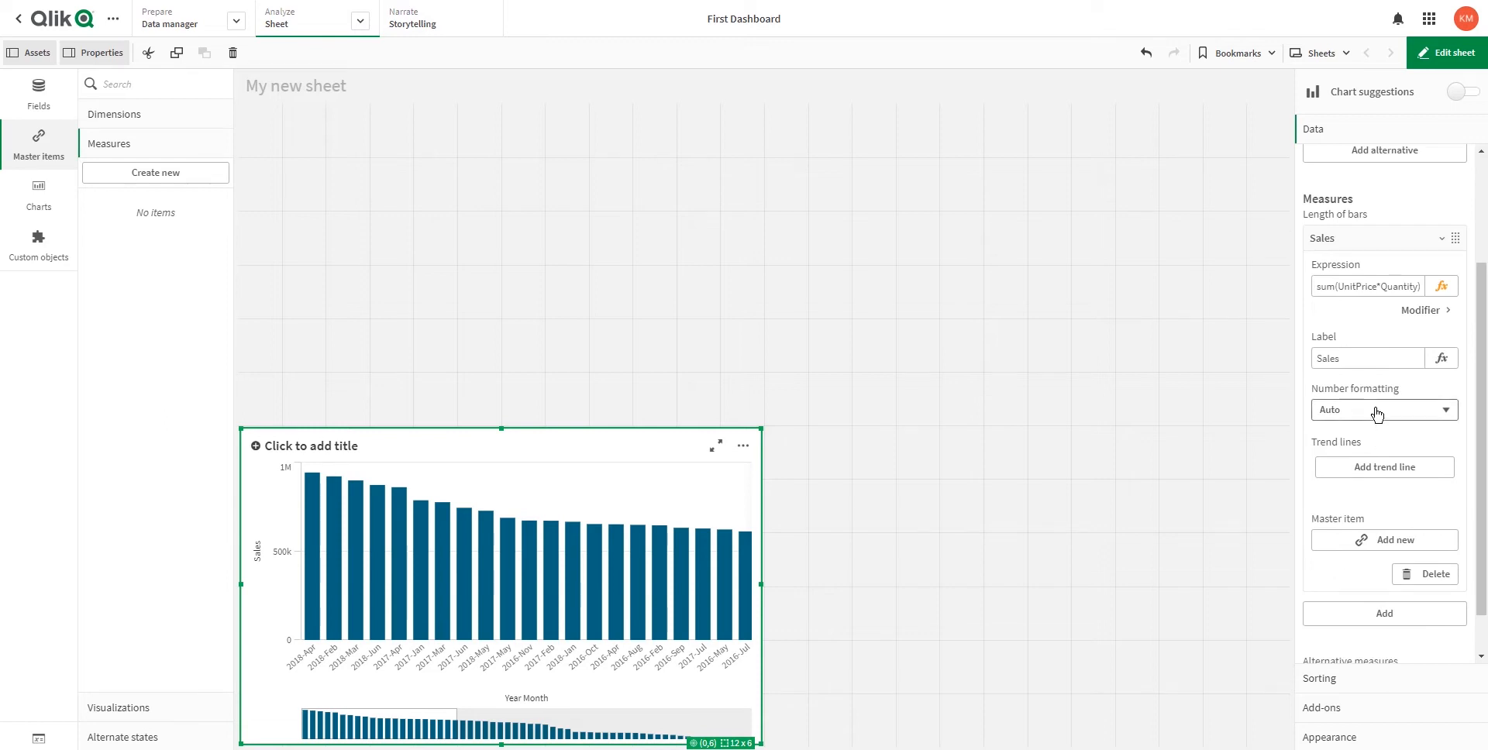
pyautogui.click(1377, 412)
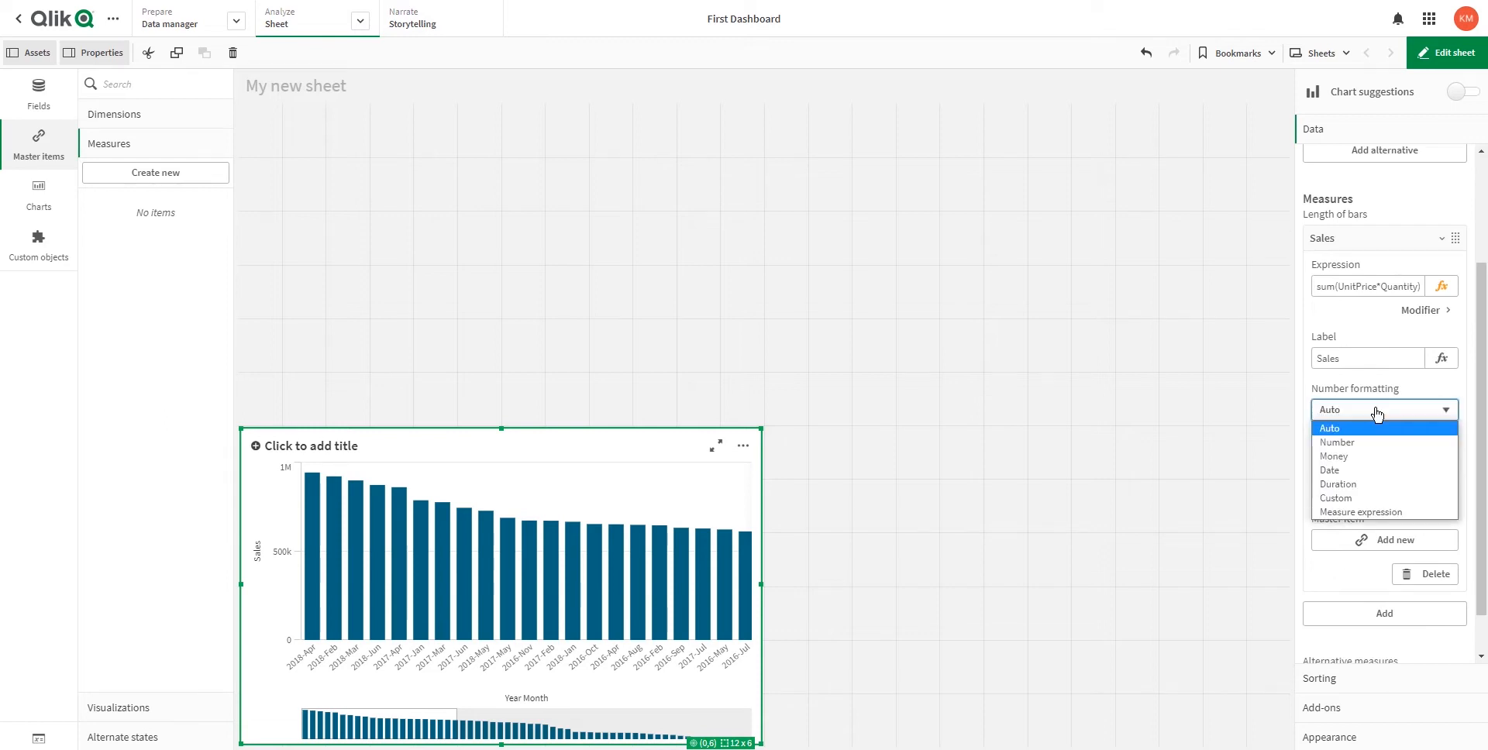
pyautogui.click(1353, 443)
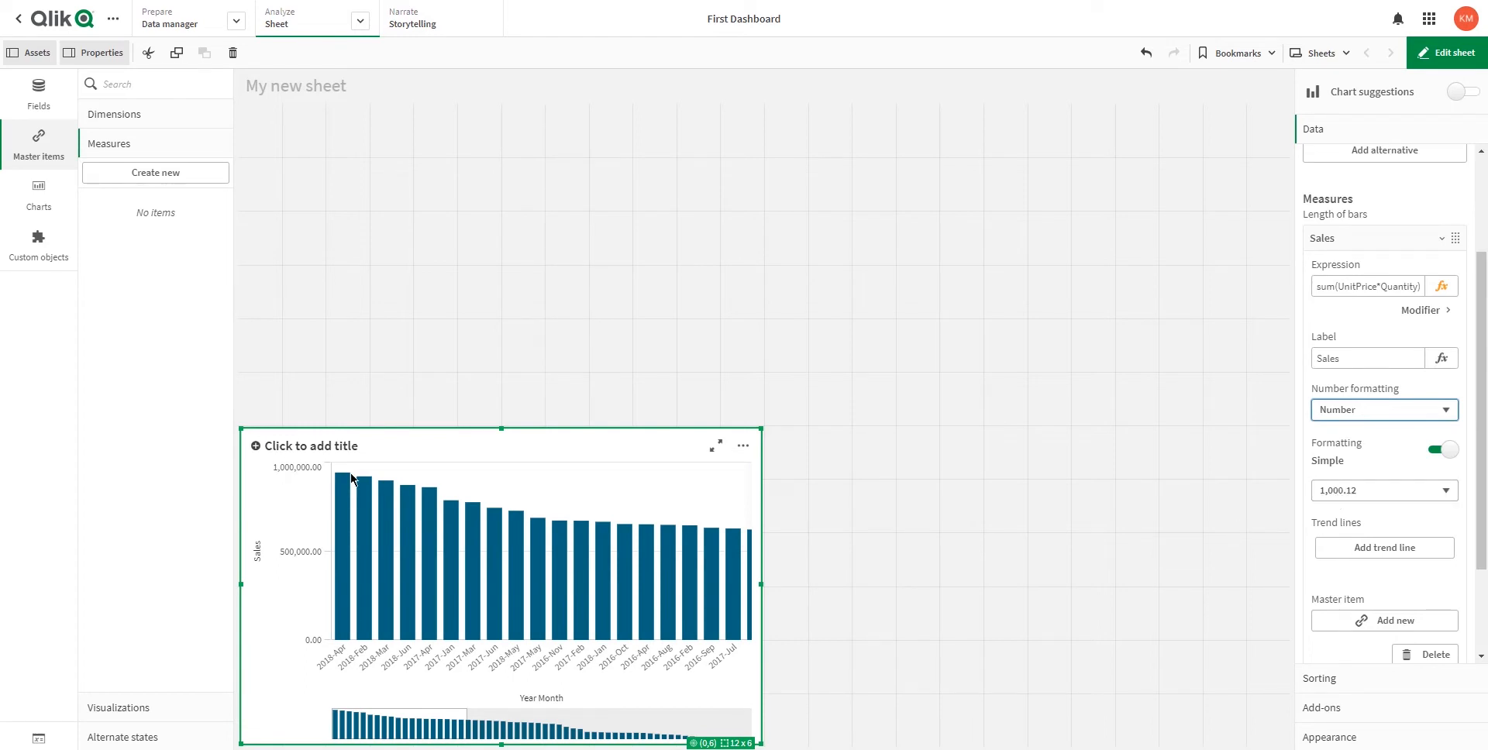
pyautogui.click(1364, 491)
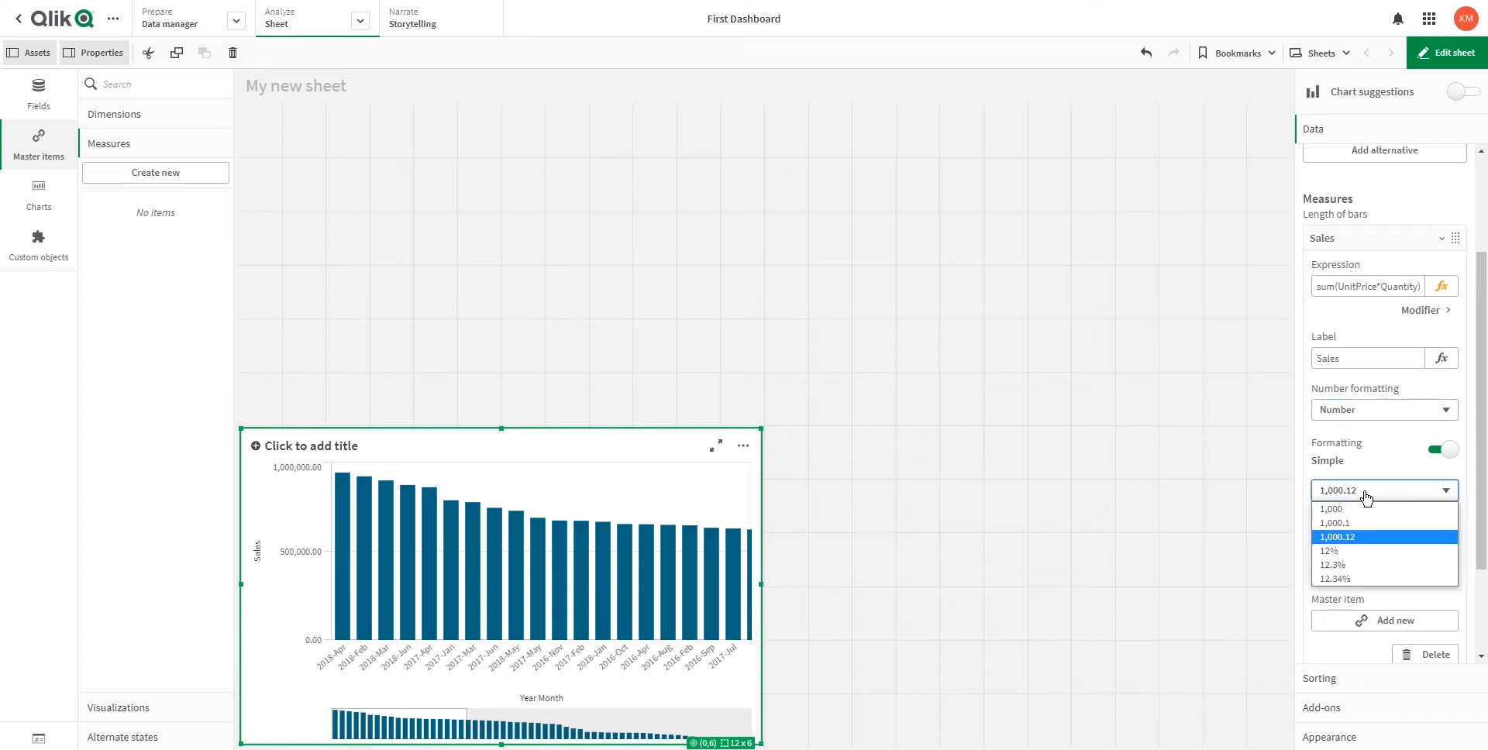
pyautogui.click(1365, 496)
pyautogui.click(1363, 496)
pyautogui.click(1362, 496)
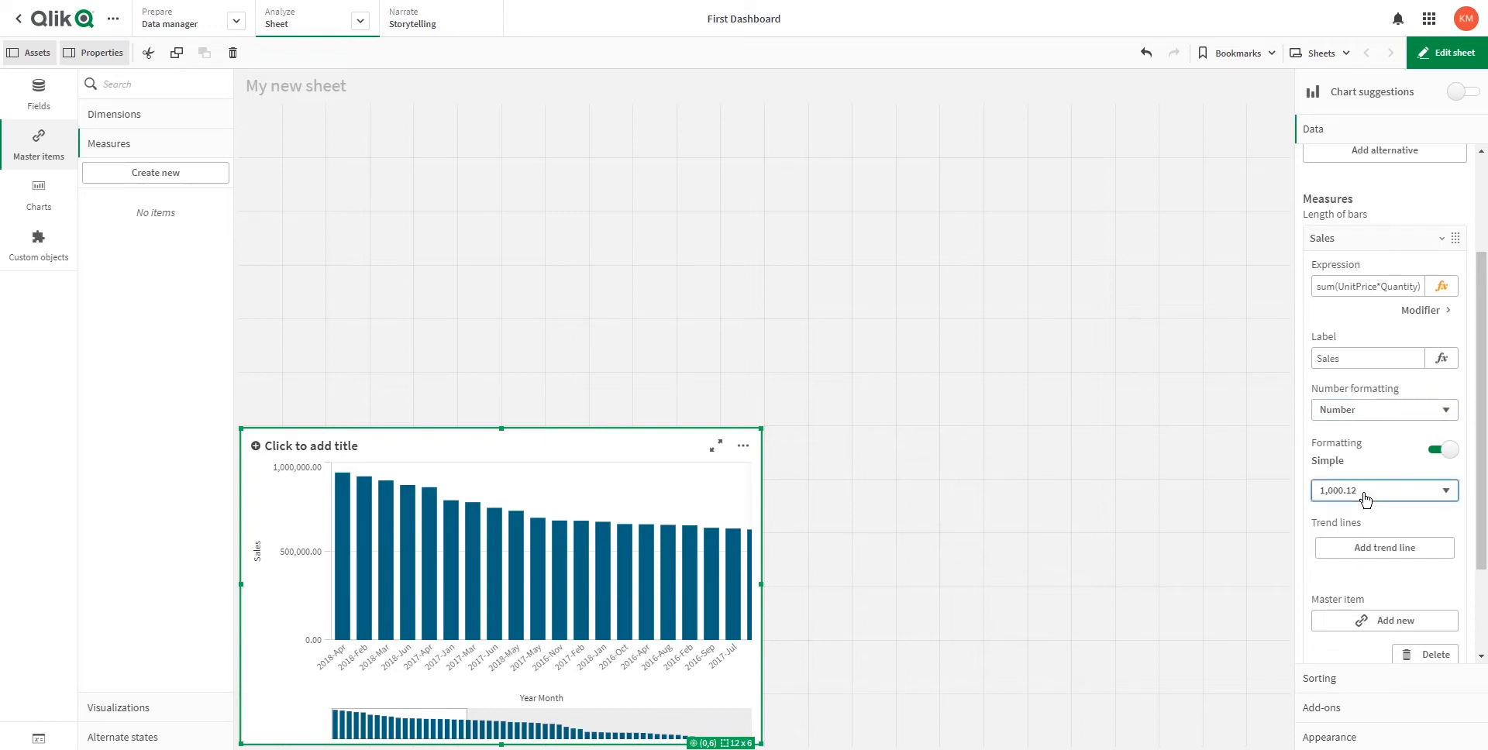
pyautogui.click(1347, 413)
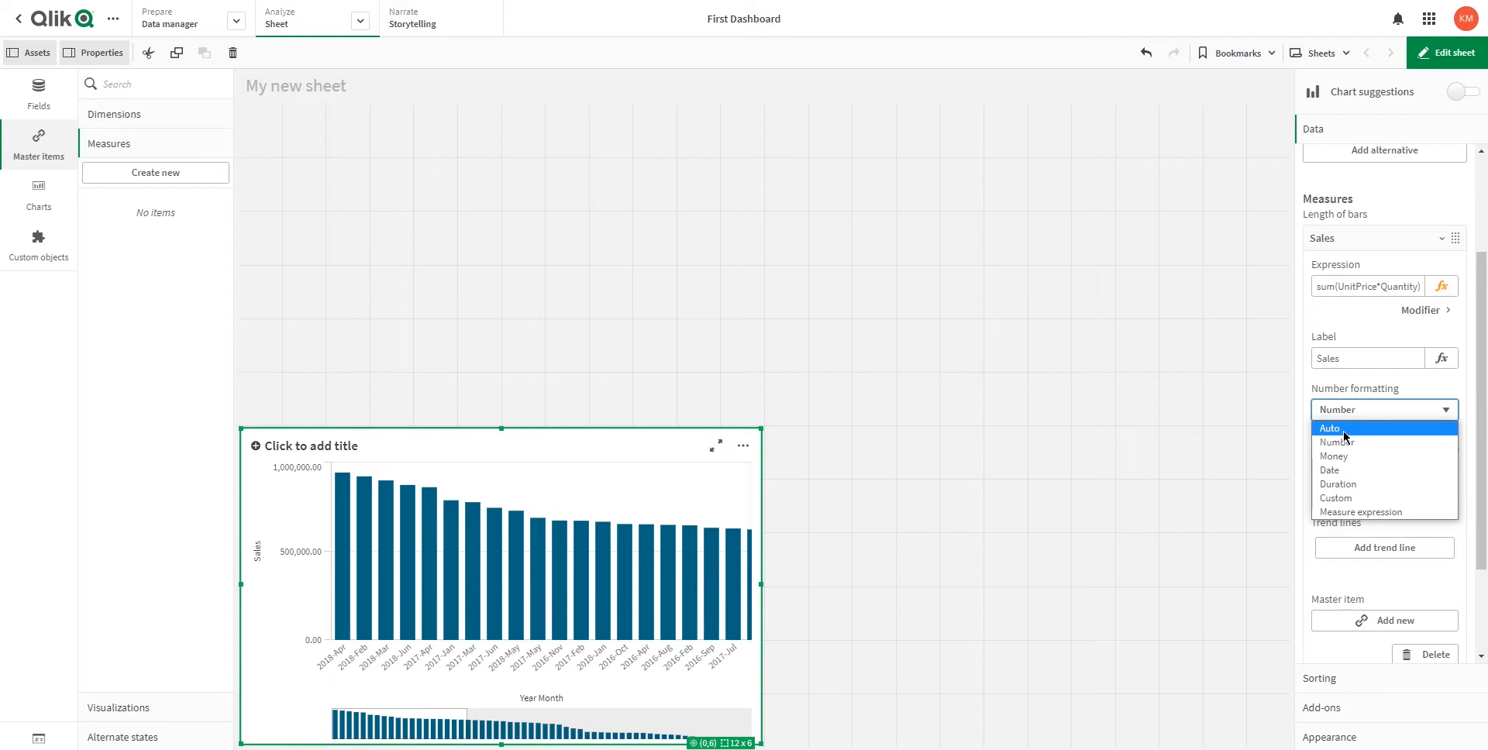
pyautogui.click(1345, 430)
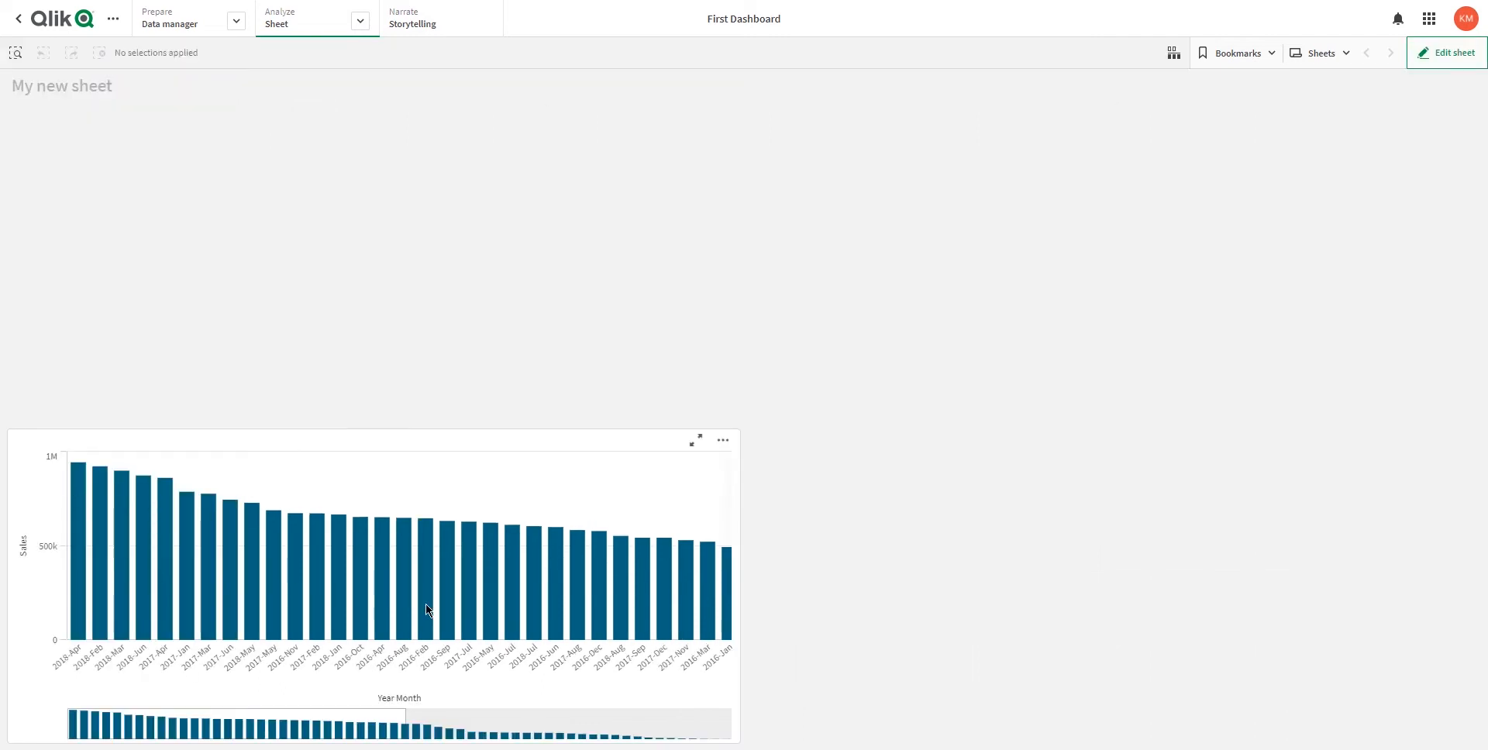
# Return to editing the sheet and put Year Month ahead of Sales in the bar chart's sorting order.
pyautogui.click(1423, 53)
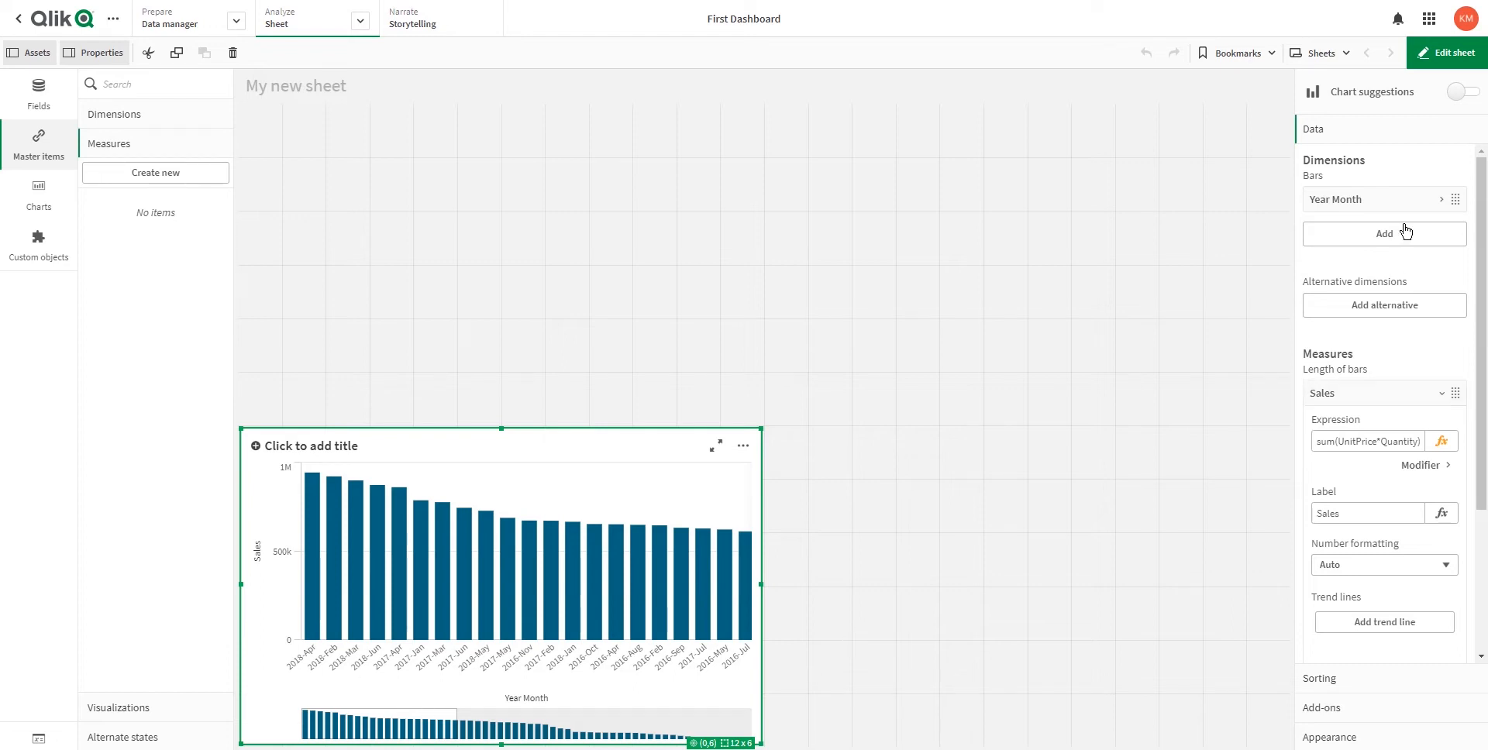
pyautogui.click(1409, 400)
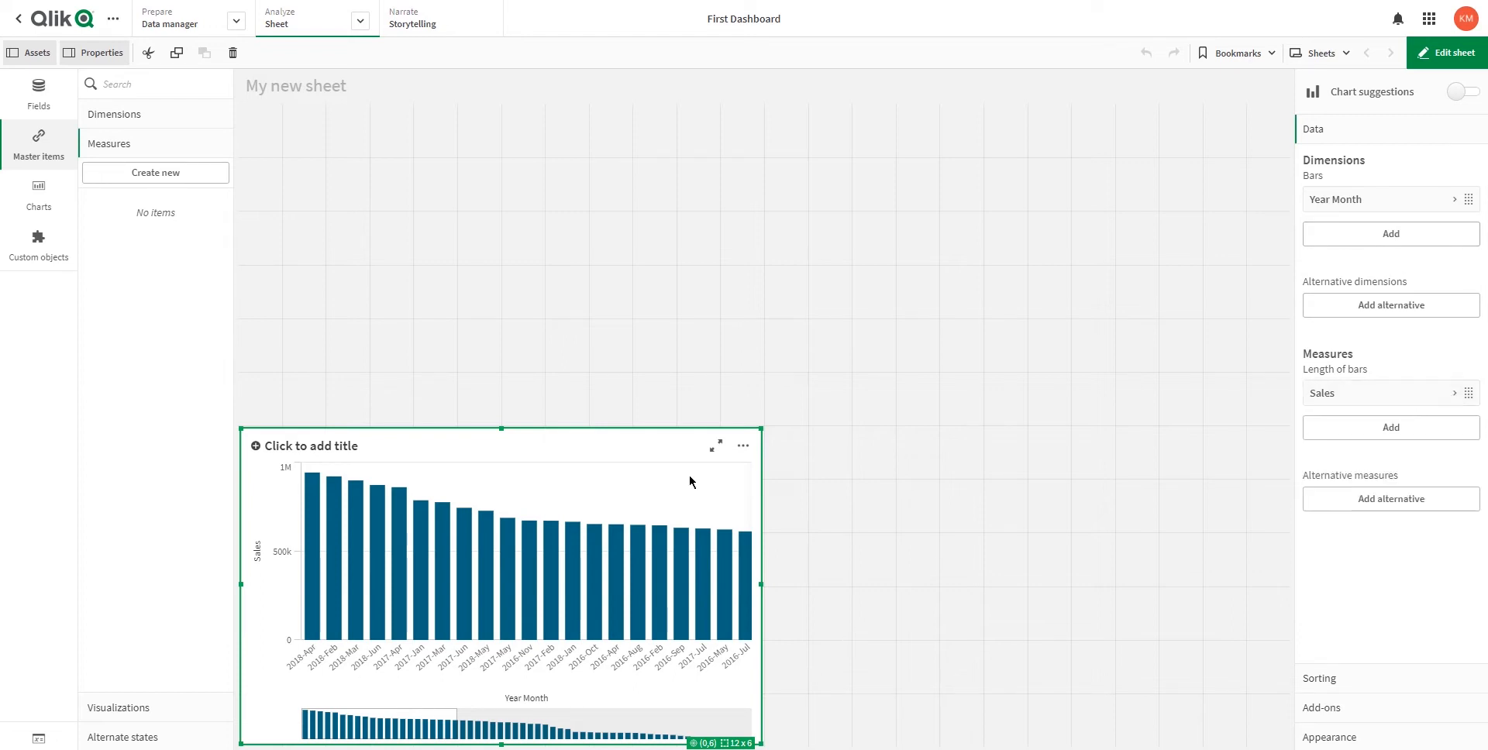
pyautogui.click(1445, 55)
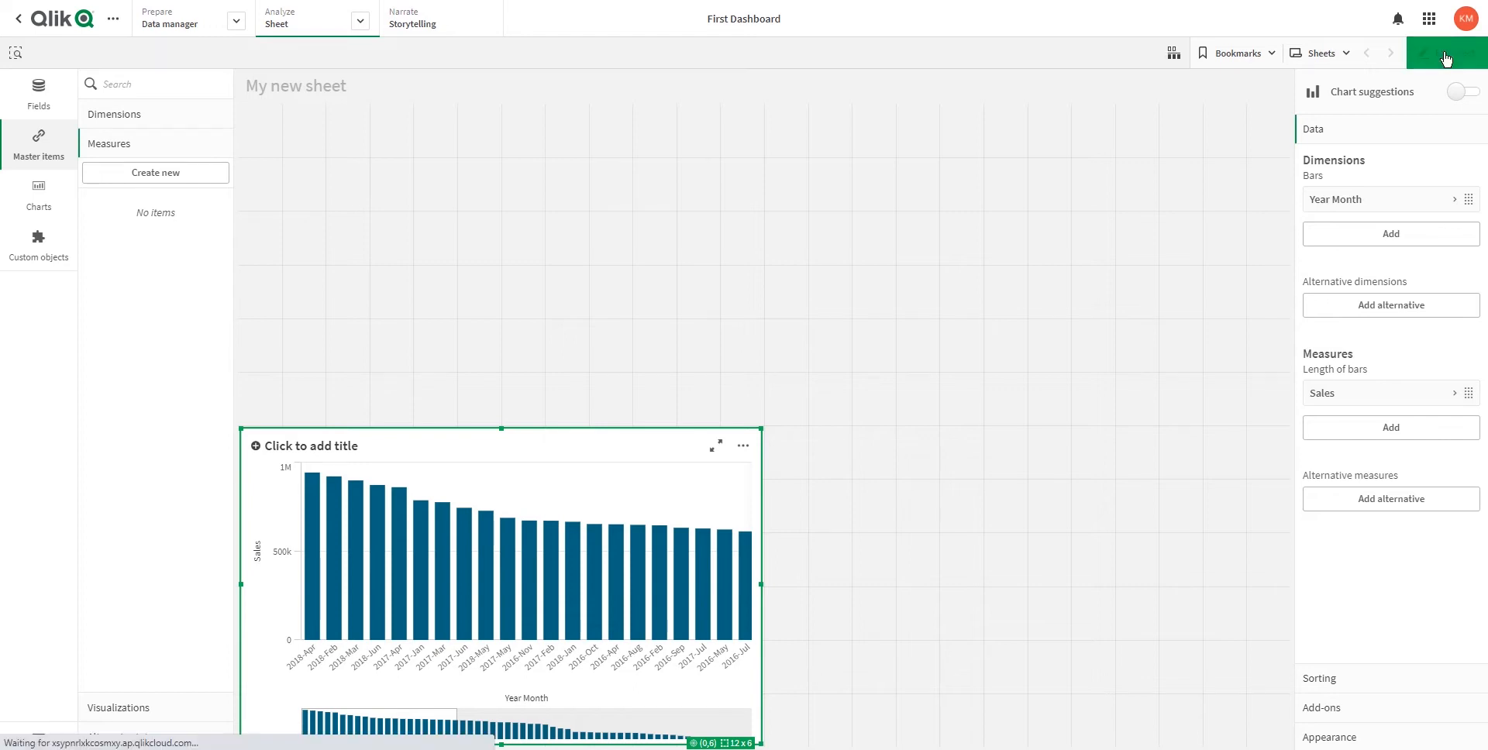
pyautogui.click(1445, 54)
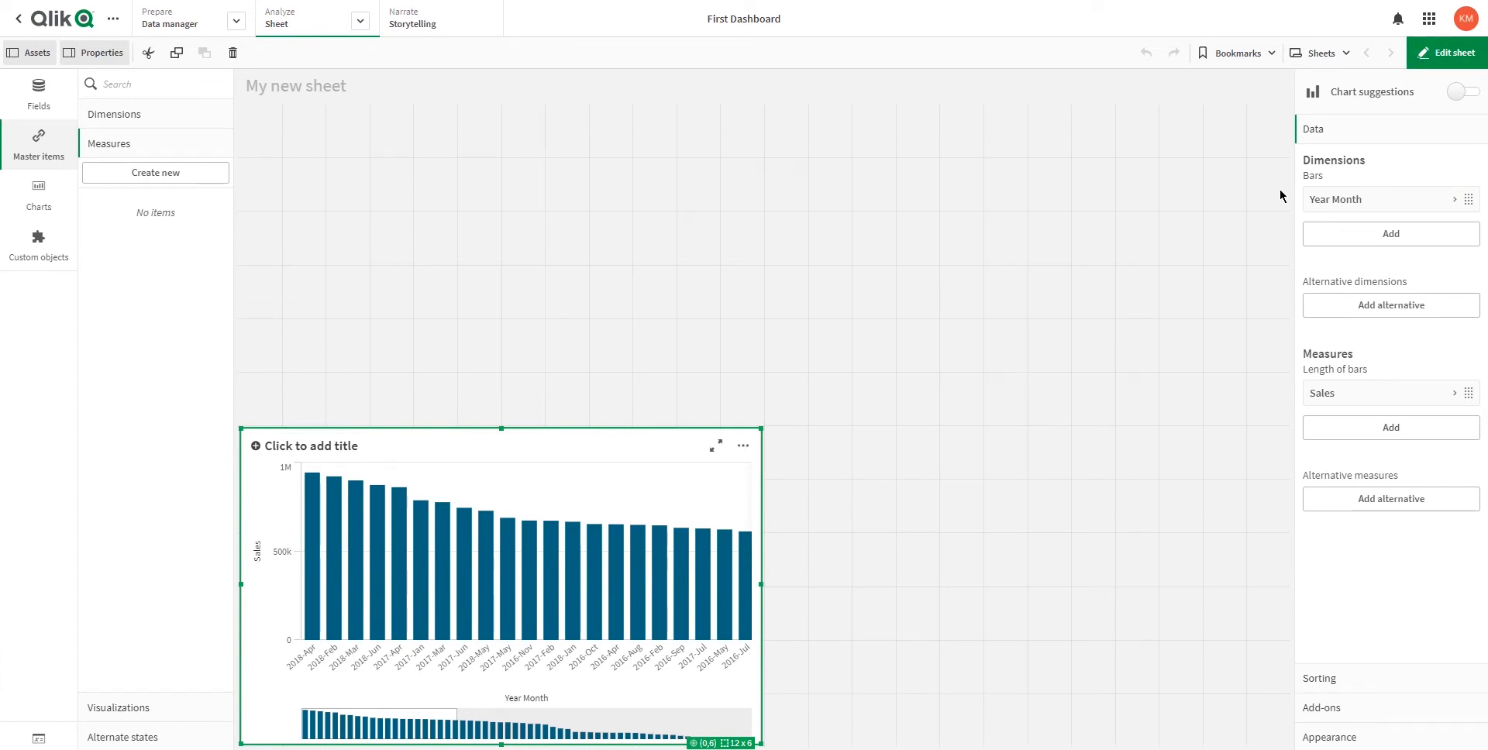
pyautogui.click(1340, 680)
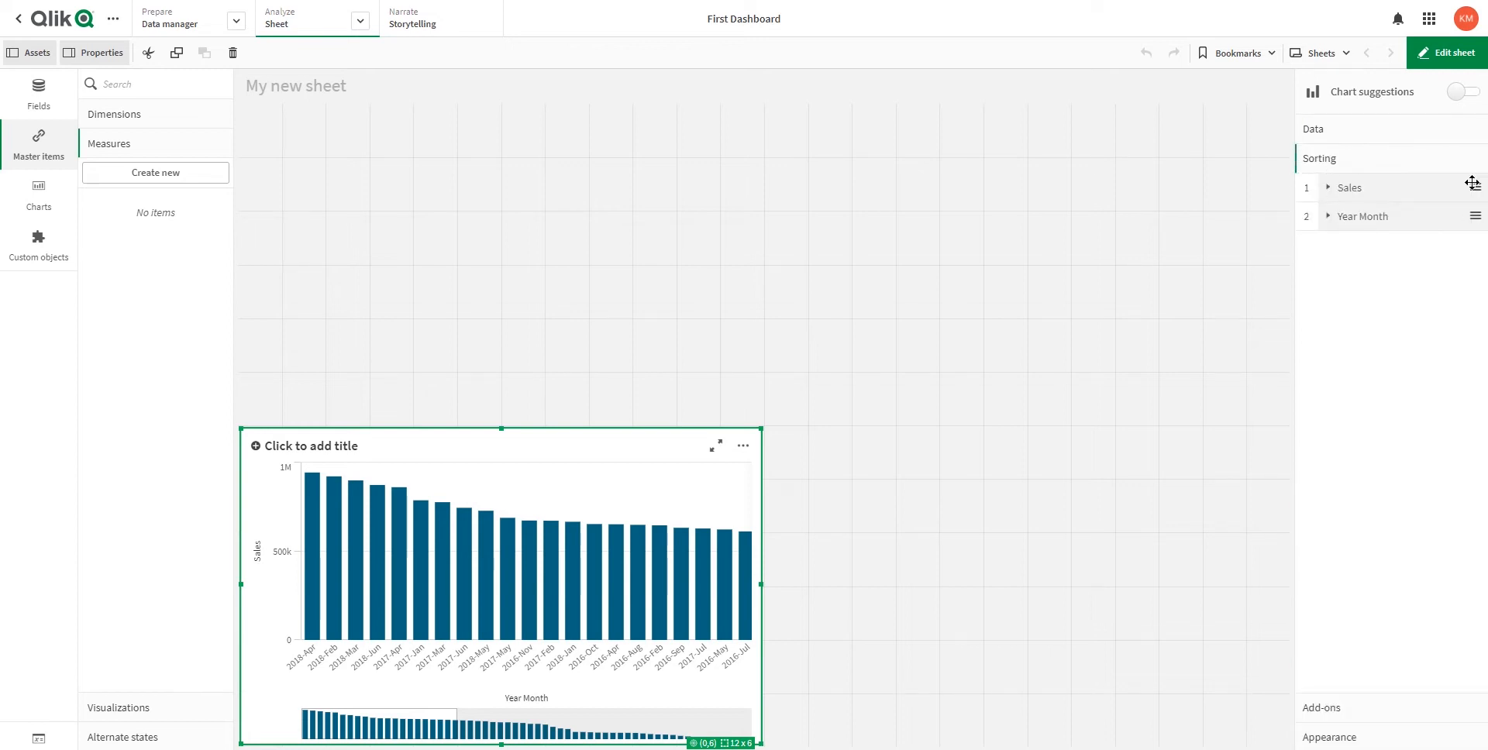
pyautogui.click(1343, 197)
pyautogui.click(1343, 194)
pyautogui.moveTo(1475, 214); pyautogui.dragTo(1475, 188)
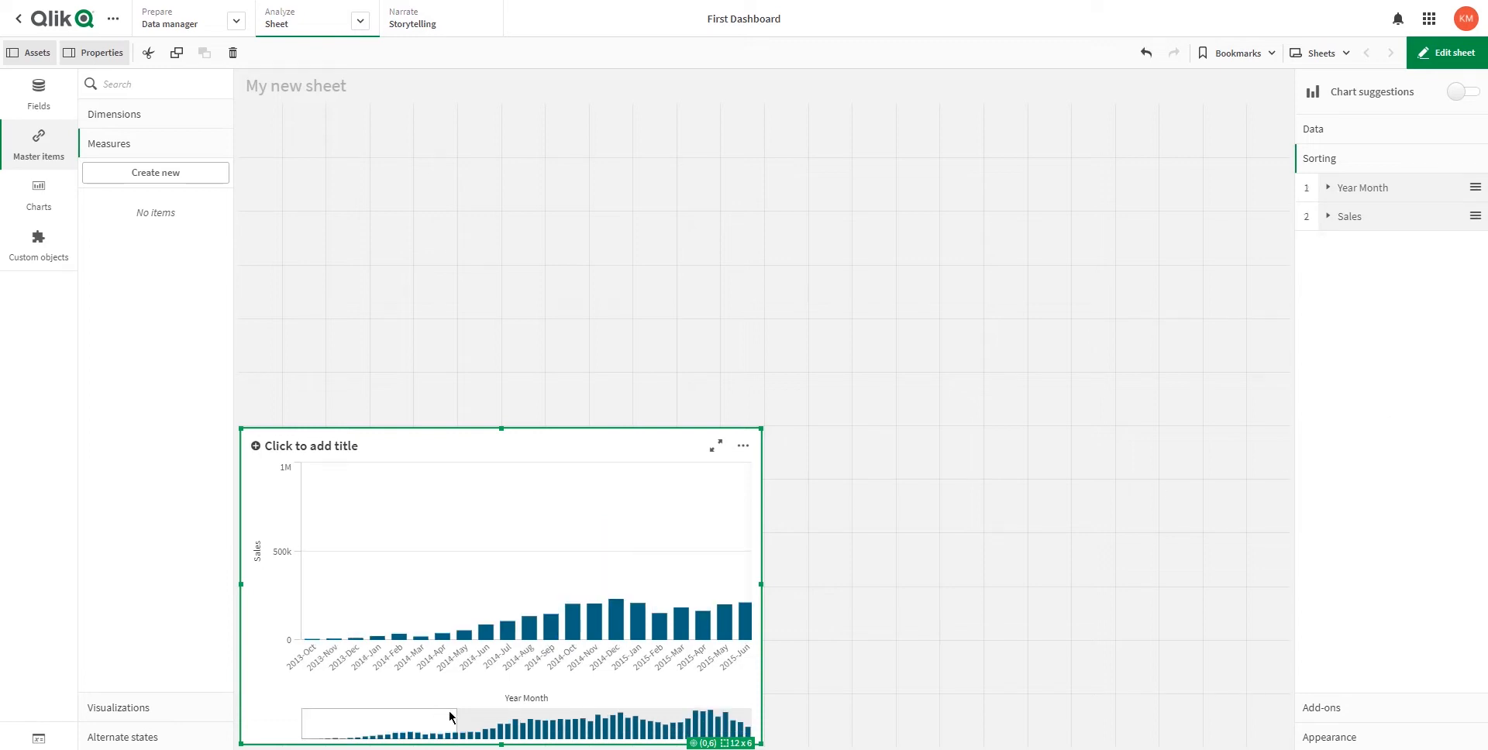
# View the sheet outside edit mode to examine the bar chart's order over time, and return to editing.
pyautogui.click(1451, 54)
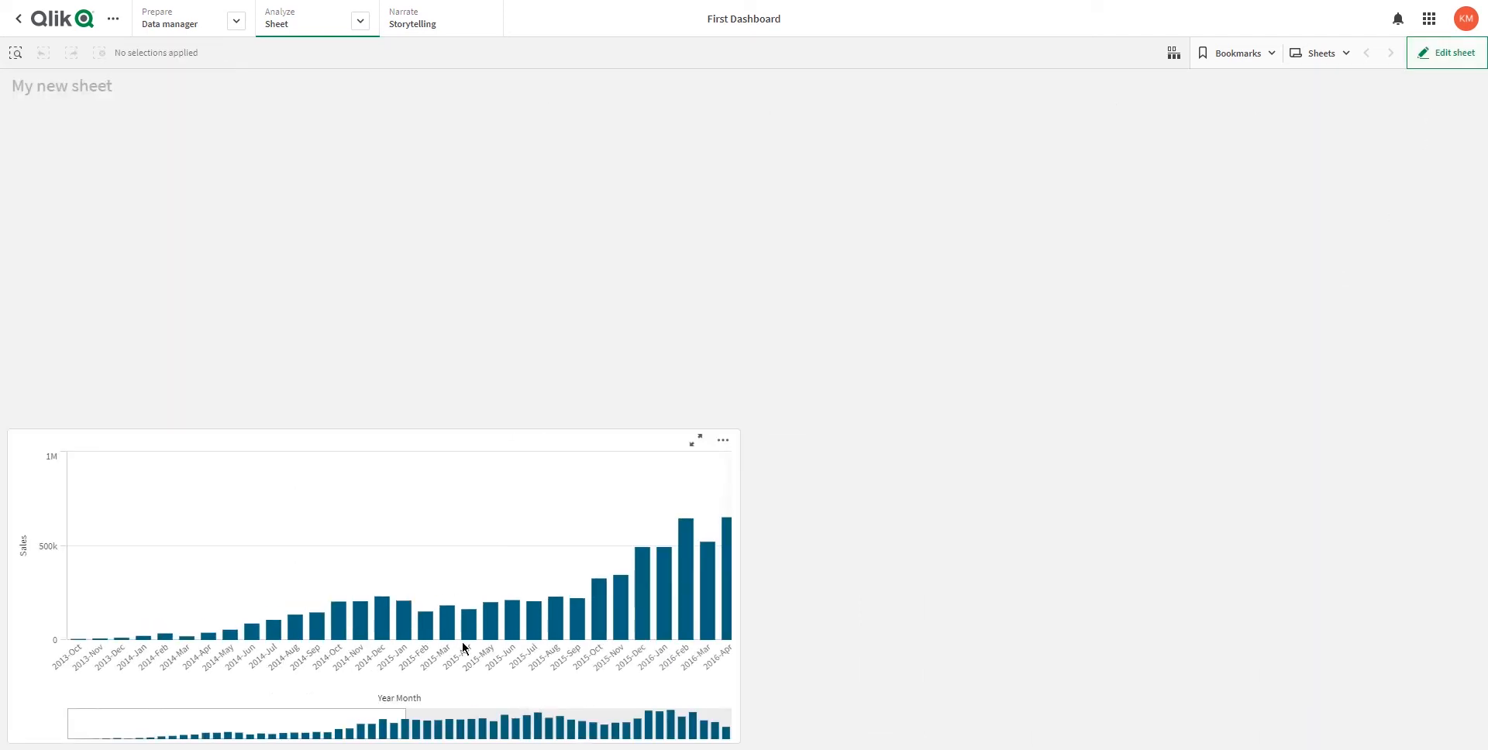
pyautogui.moveTo(403, 717); pyautogui.dragTo(359, 685)
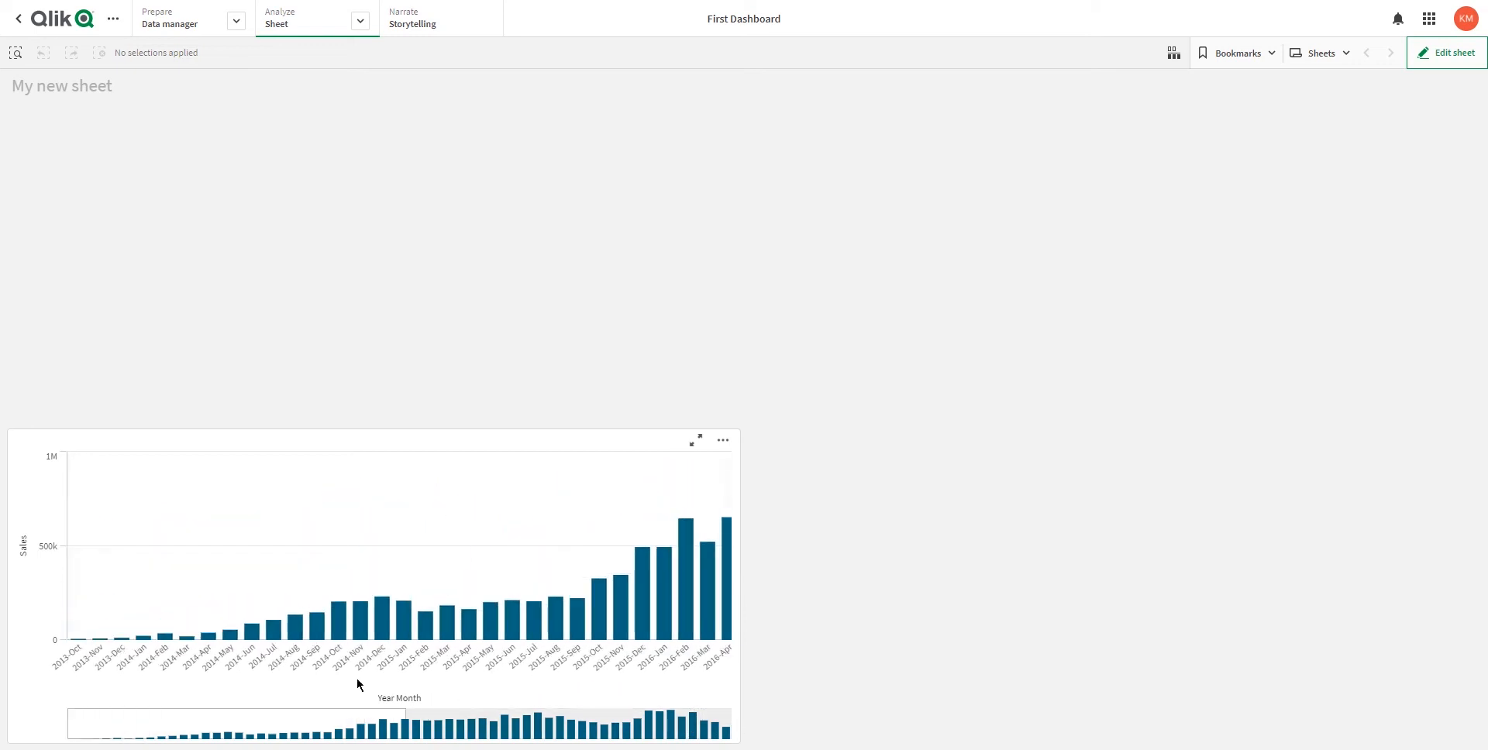
pyautogui.click(1442, 70)
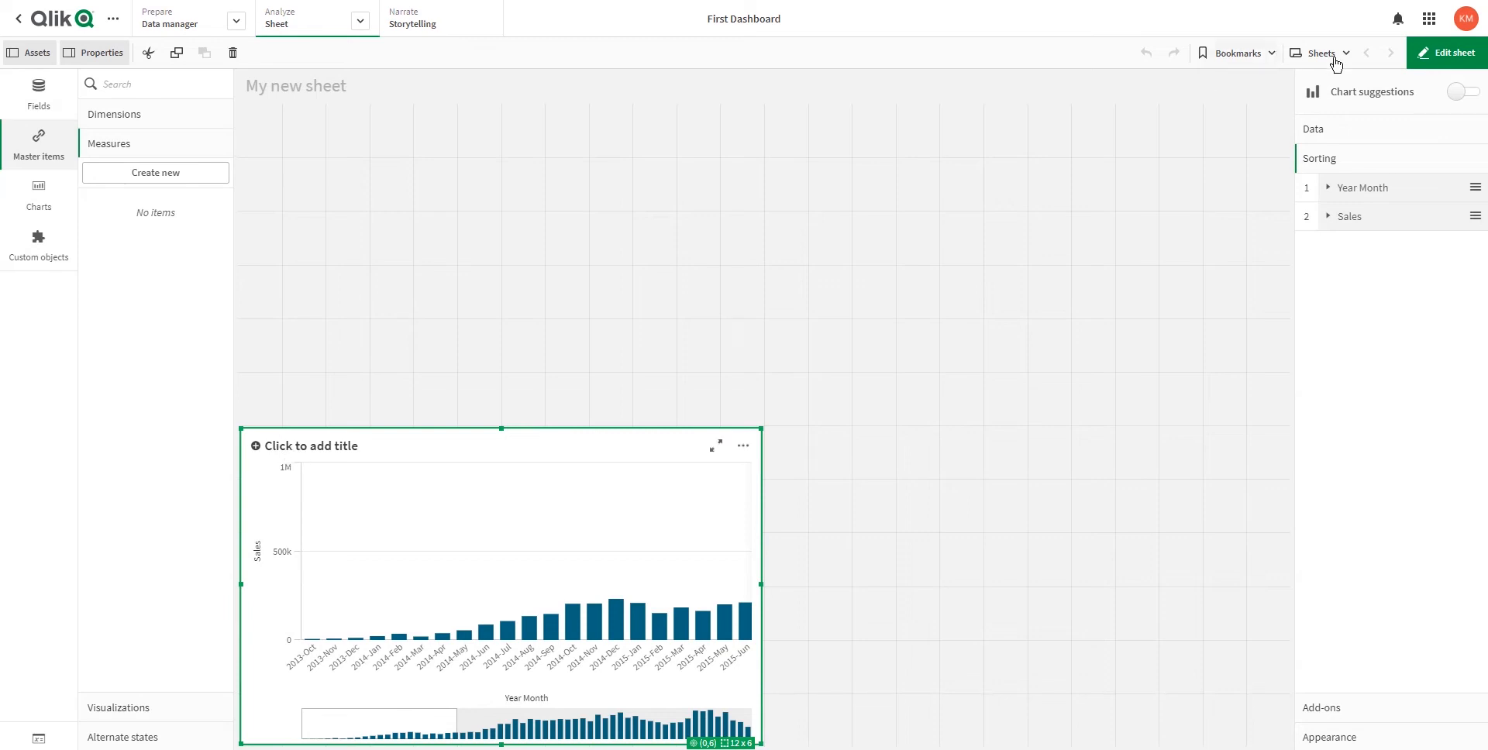
# Title the bar chart "Sales Over Time".
pyautogui.click(296, 444)
pyautogui.write('Sales Over Time')
pyautogui.click(994, 500)
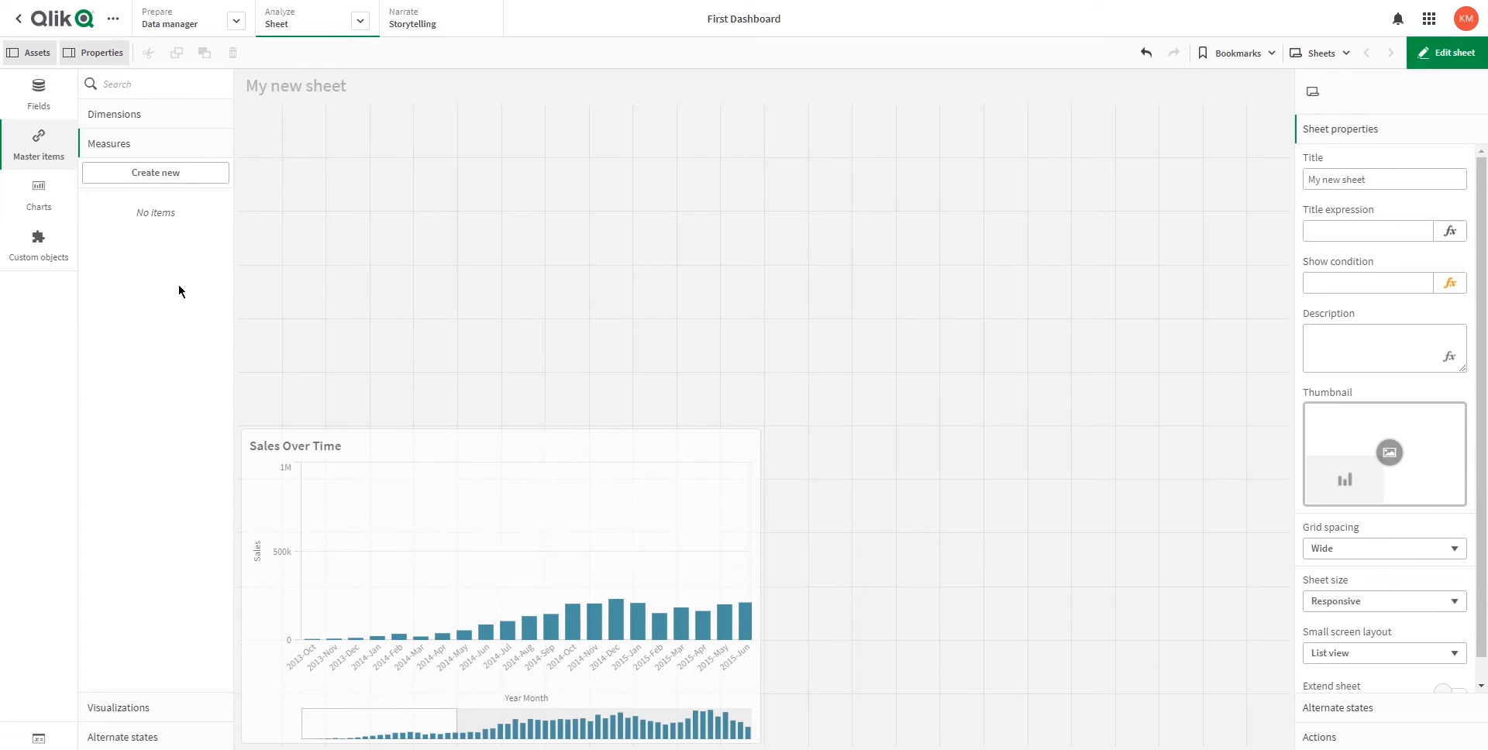
# Add a pie chart to the empty area beside Sales Over Time, with Country as its slice dimension.
pyautogui.click(34, 195)
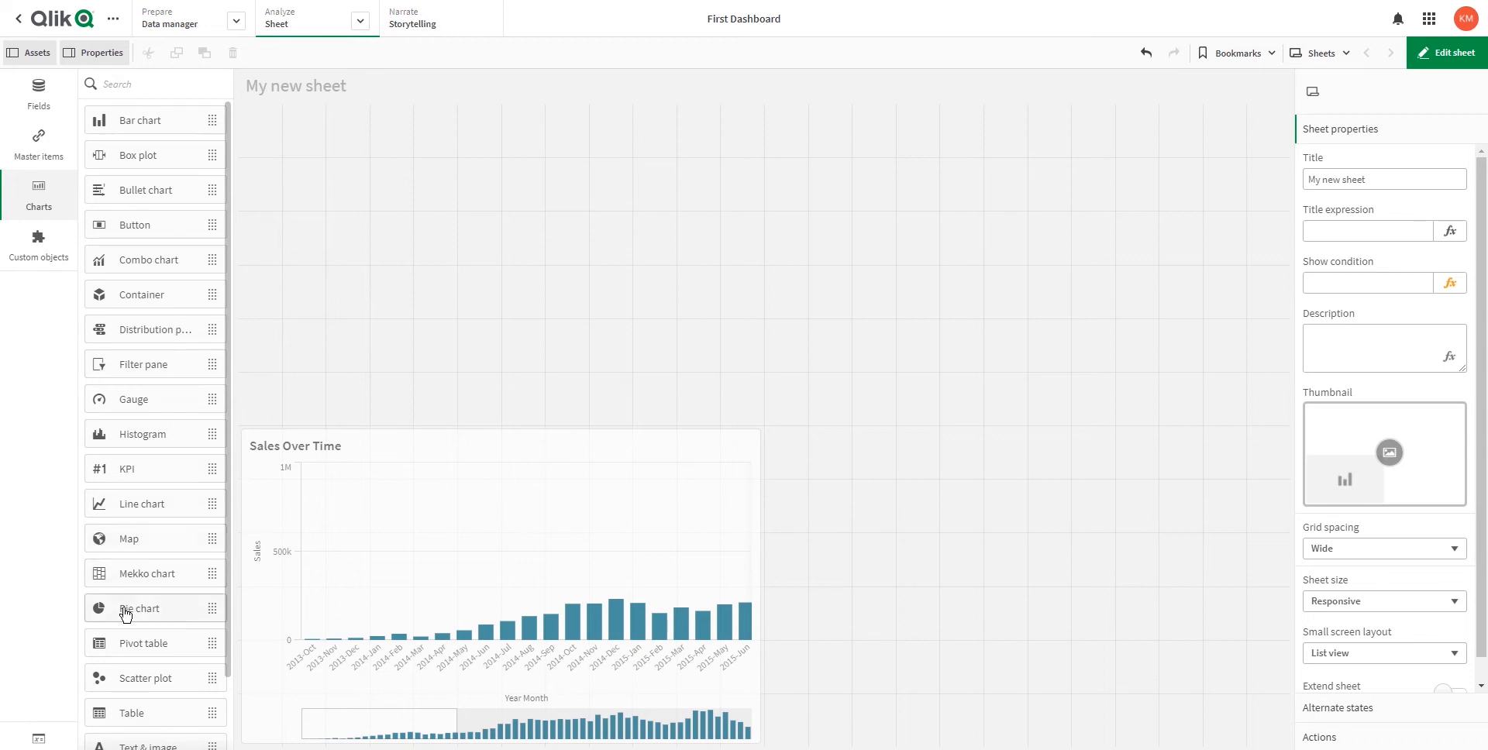
pyautogui.moveTo(125, 613); pyautogui.dragTo(969, 596)
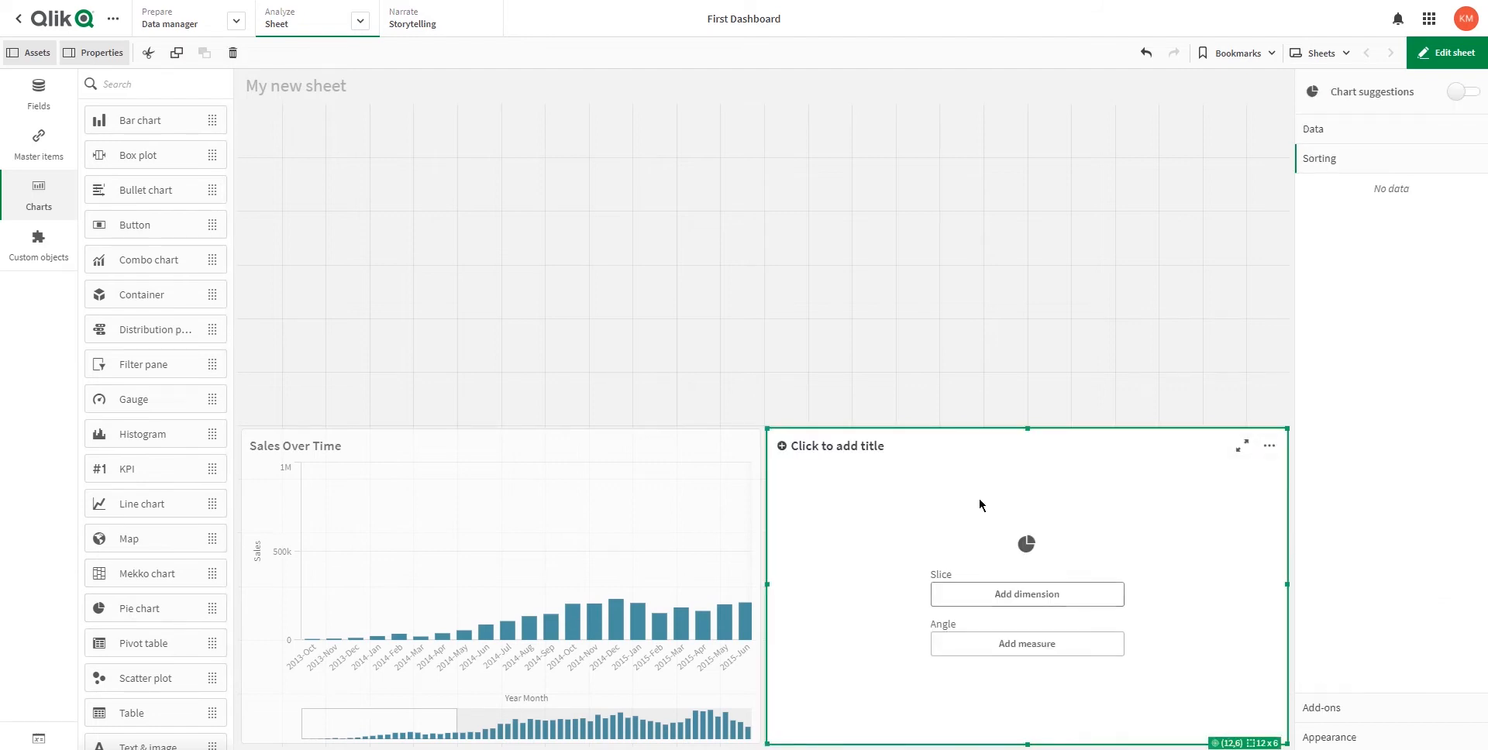
pyautogui.click(1009, 594)
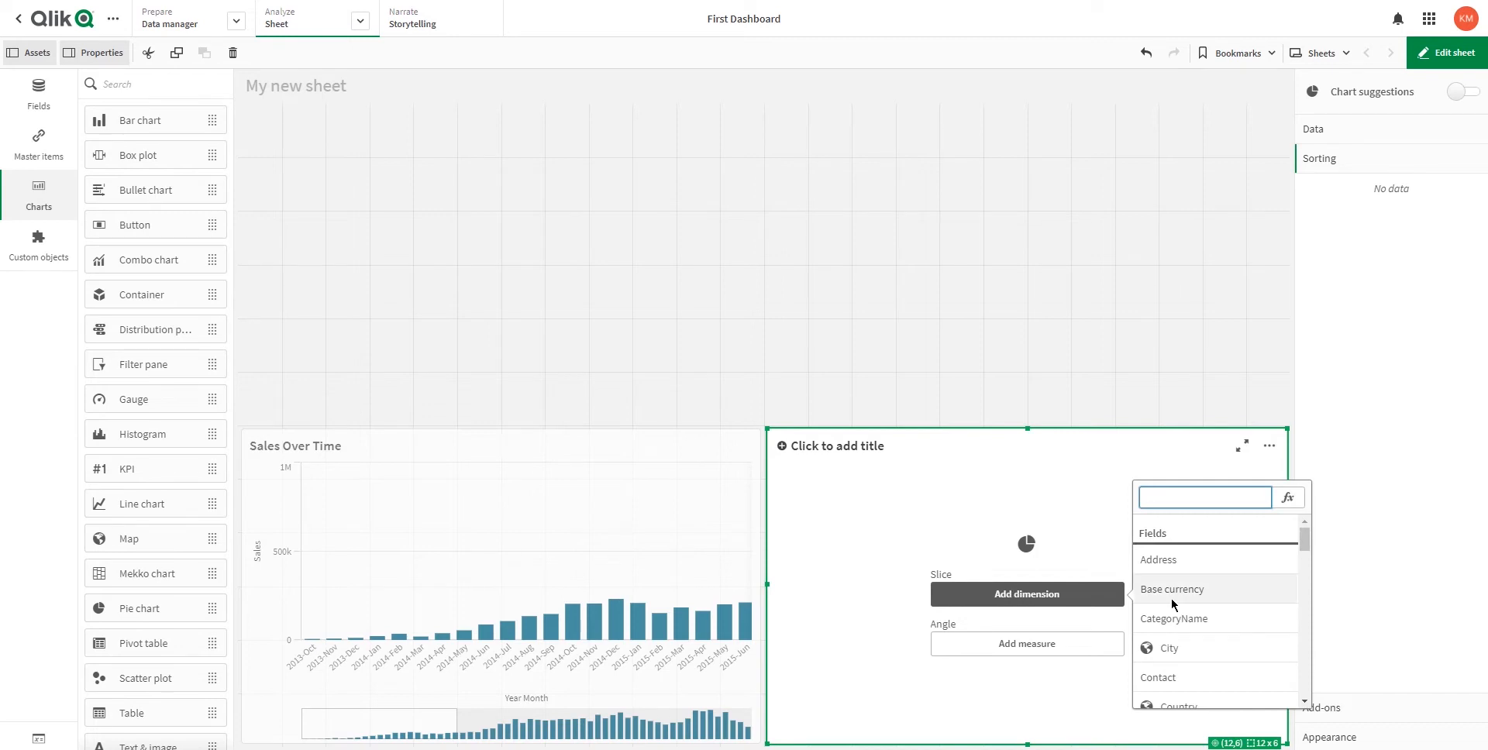
pyautogui.scroll(-3, 1174, 589)
pyautogui.click(1172, 561)
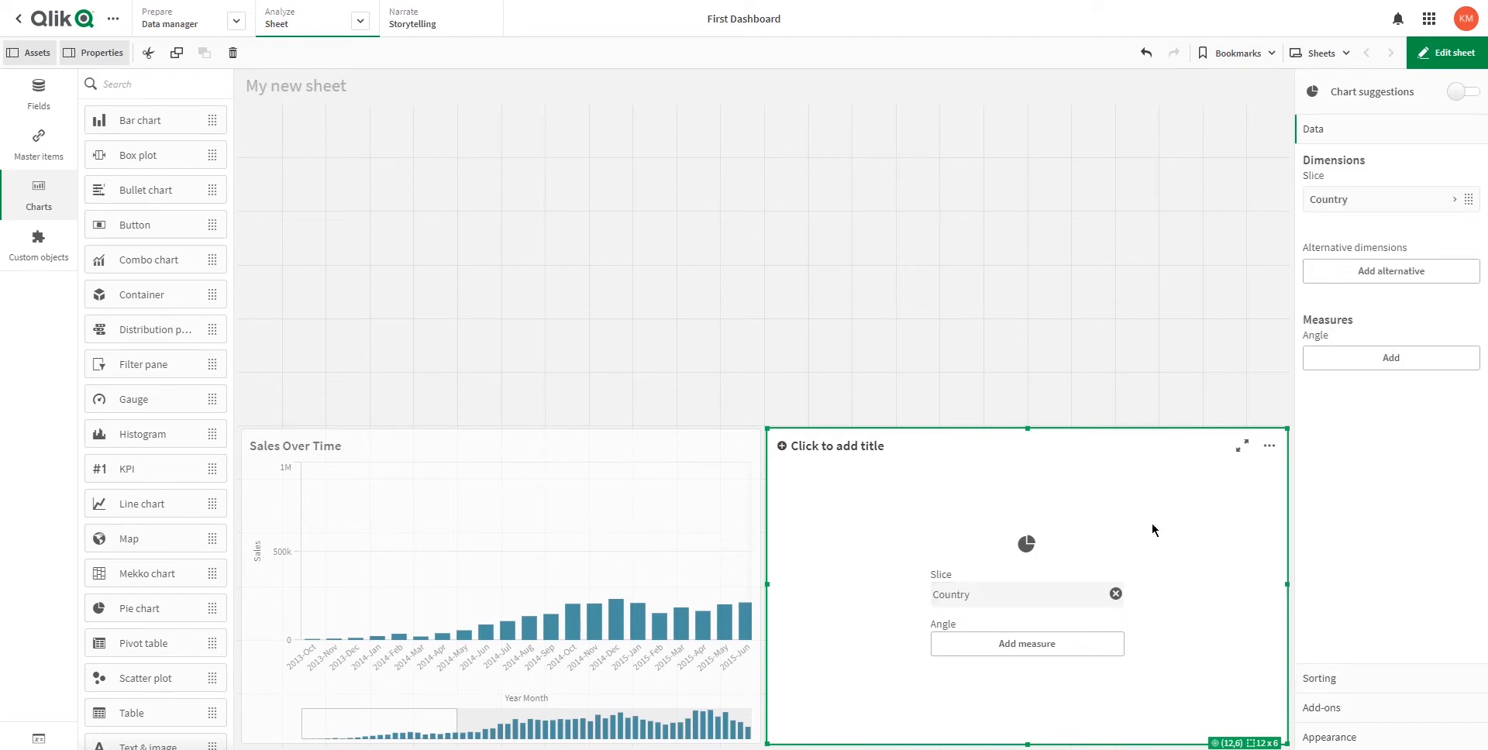
# Add the expression sum(UnitPrice*Quantity) as the pie chart's angle measure.
pyautogui.click(1379, 366)
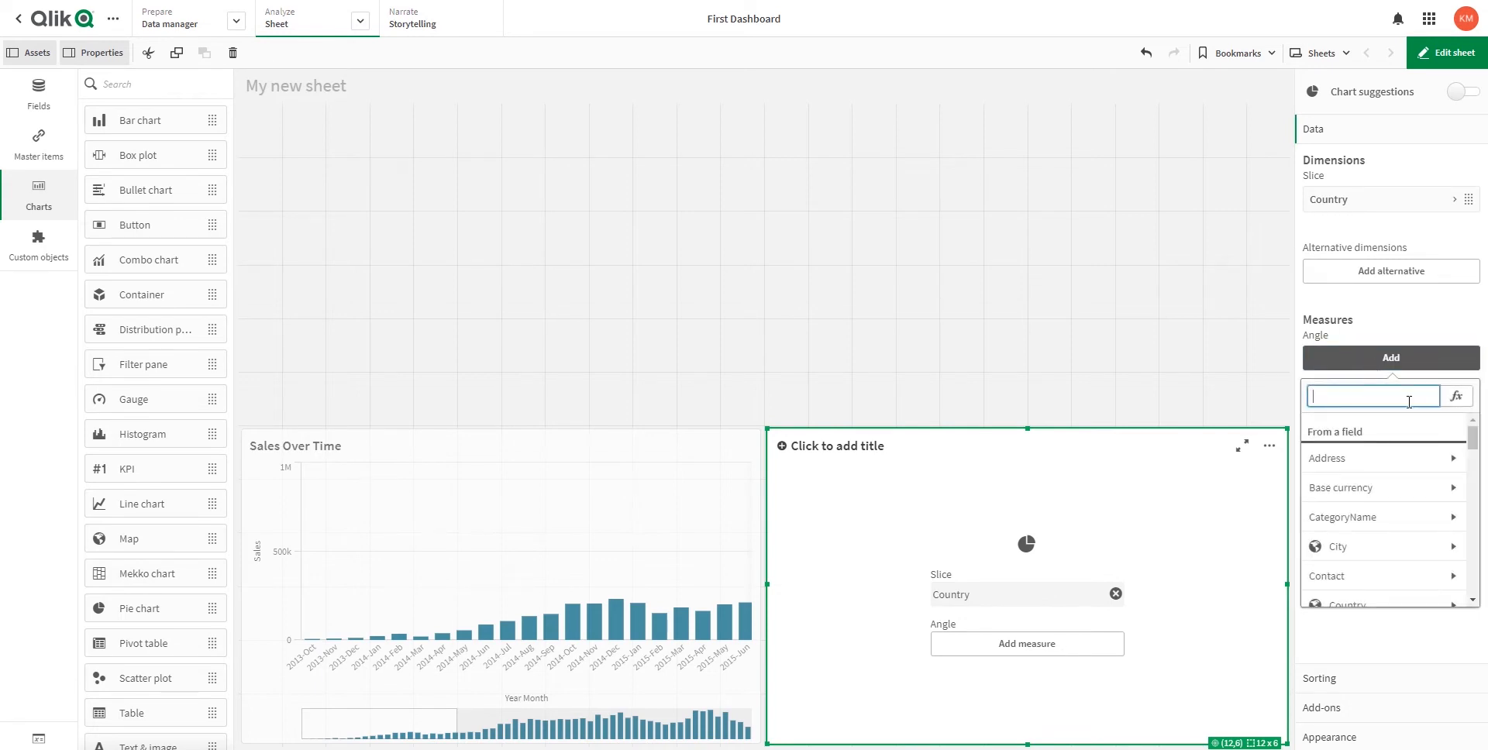
pyautogui.click(1456, 399)
pyautogui.write('sum(sa')
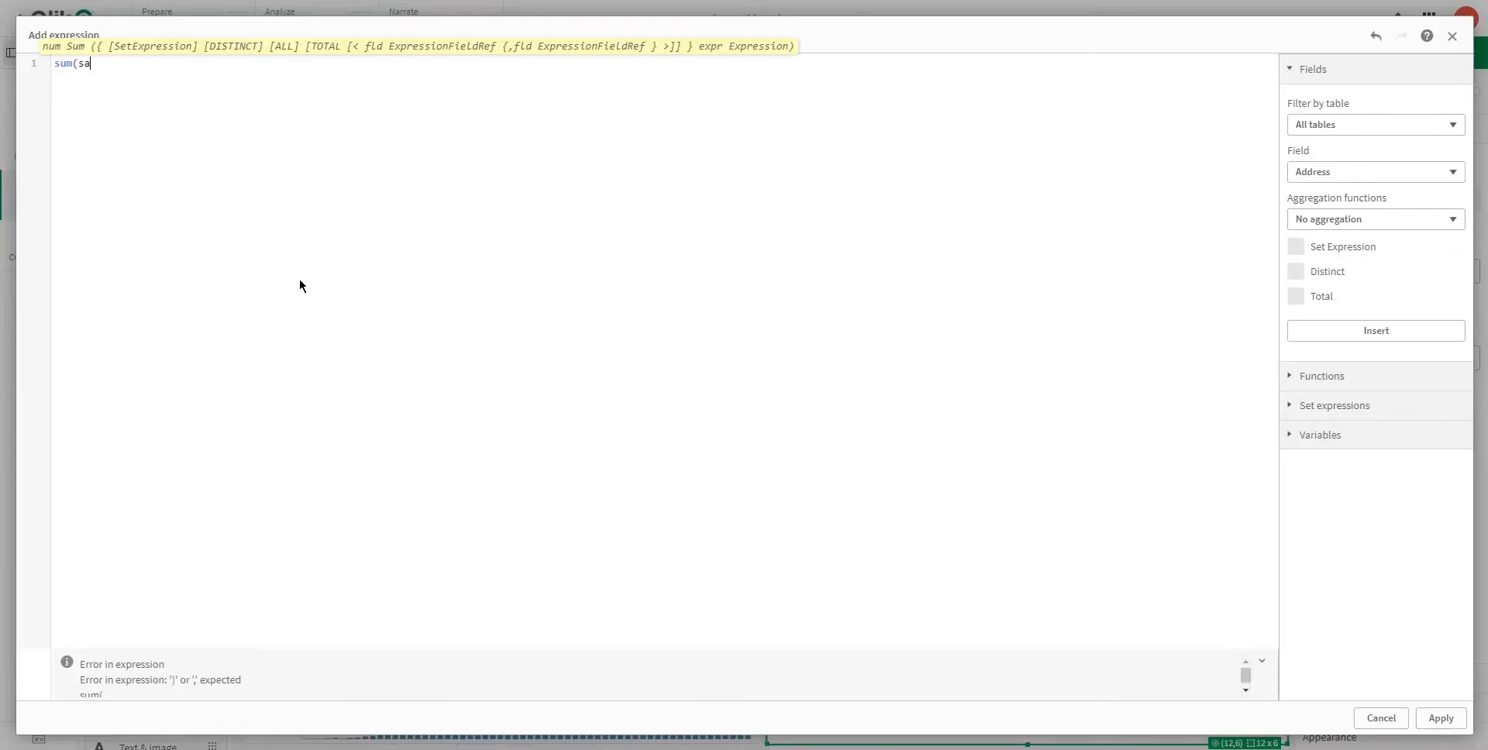
pyautogui.press('BackSpace')
pyautogui.press('BackSpace')
pyautogui.write('uni')
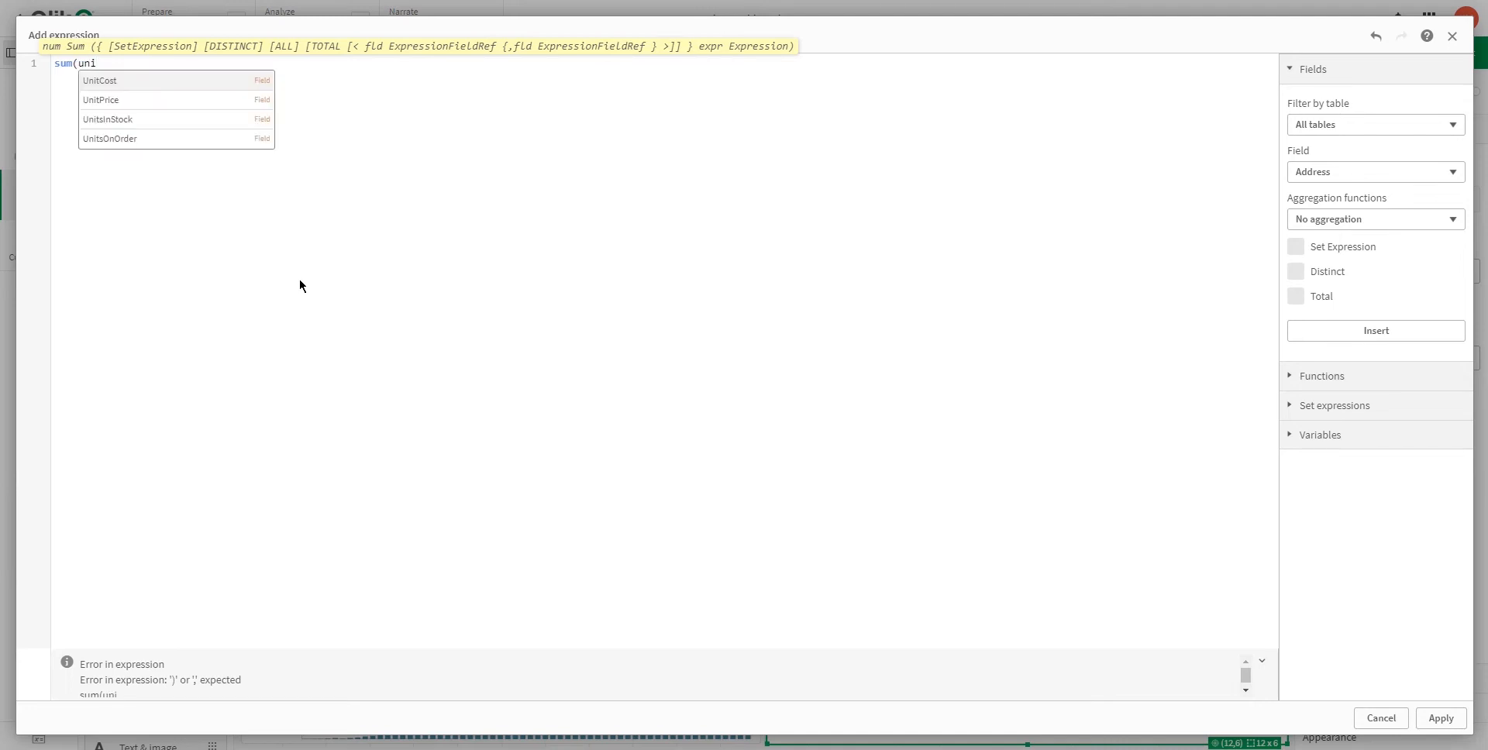
pyautogui.press('Down')
pyautogui.press('Return')
pyautogui.write('*quan')
pyautogui.press('Return')
pyautogui.write(')')
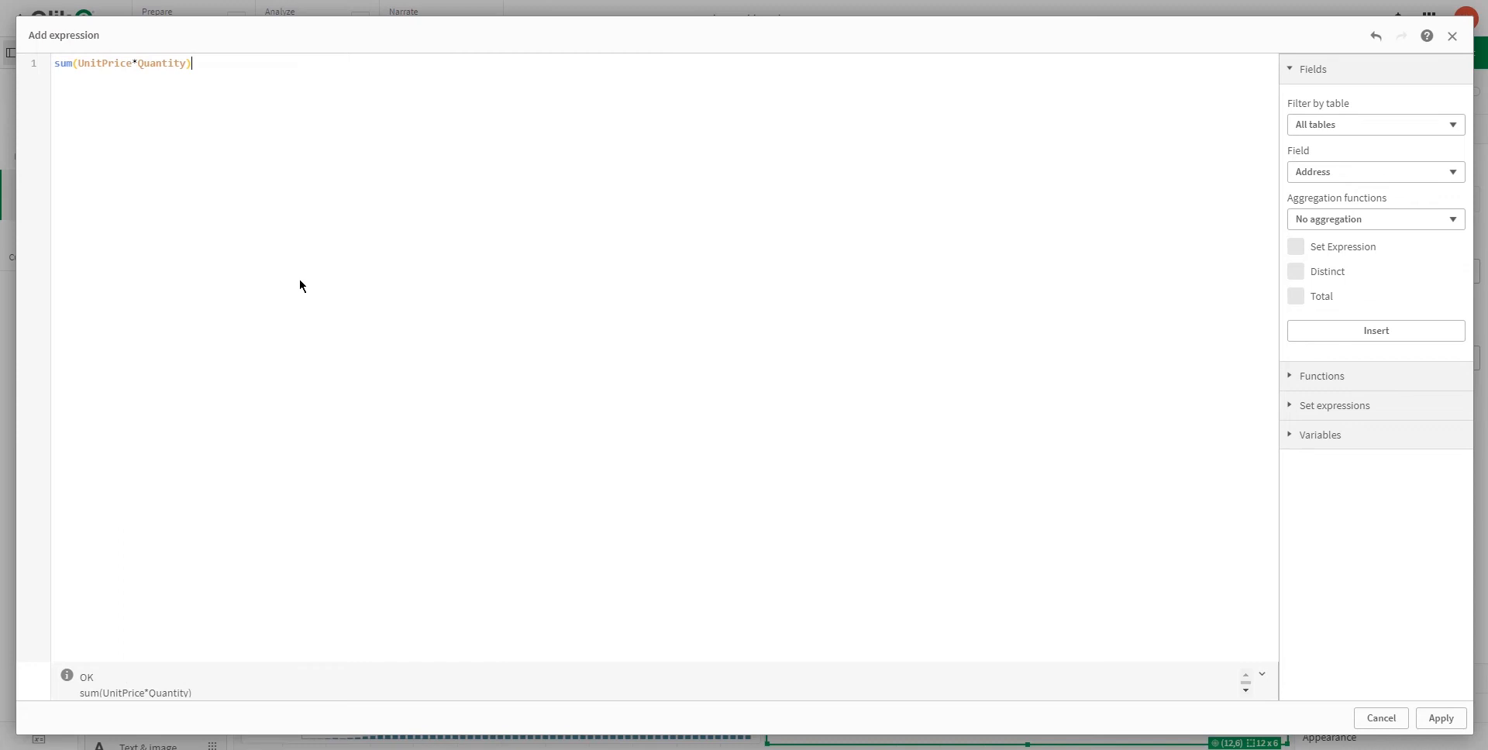
pyautogui.click(1439, 717)
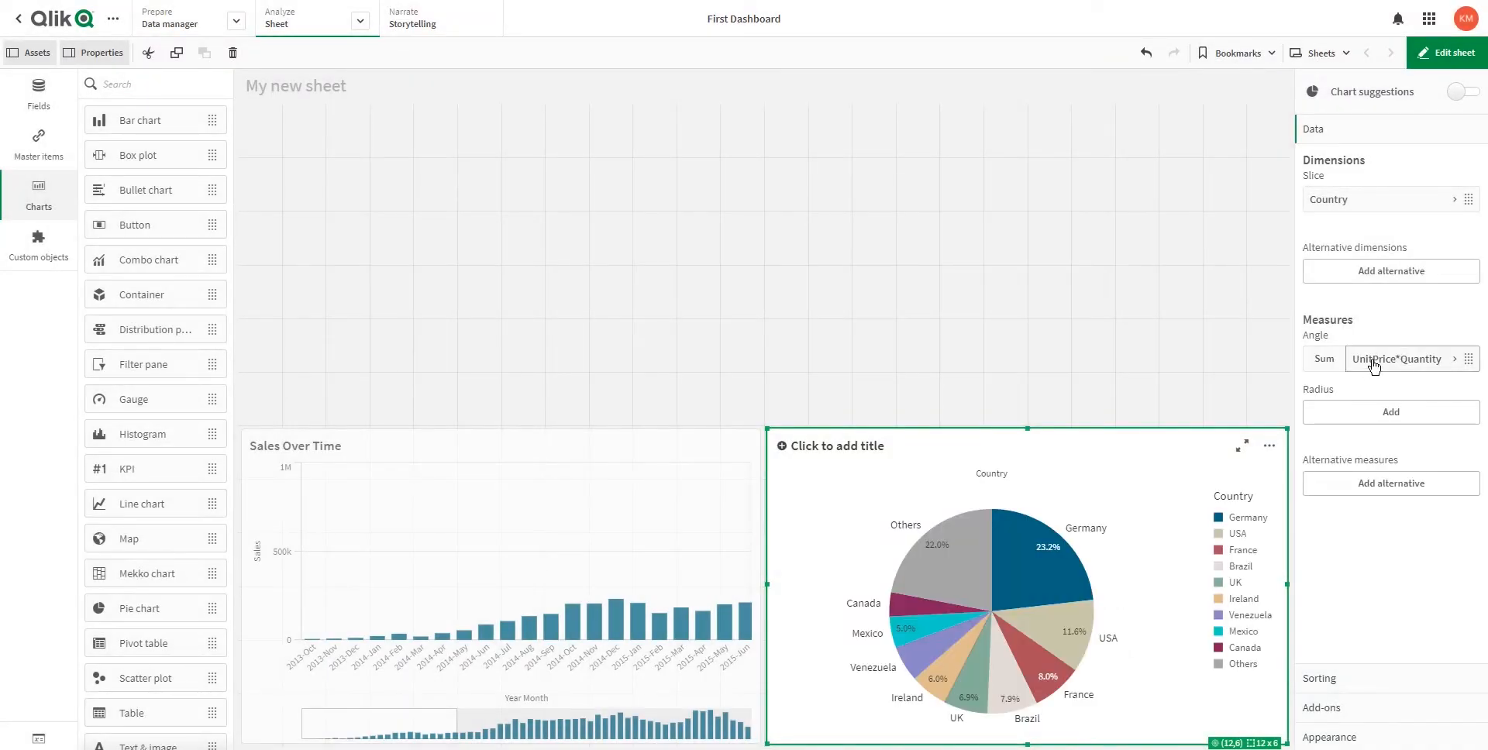
# Label the pie chart's angle measure "Sales".
pyautogui.click(1393, 361)
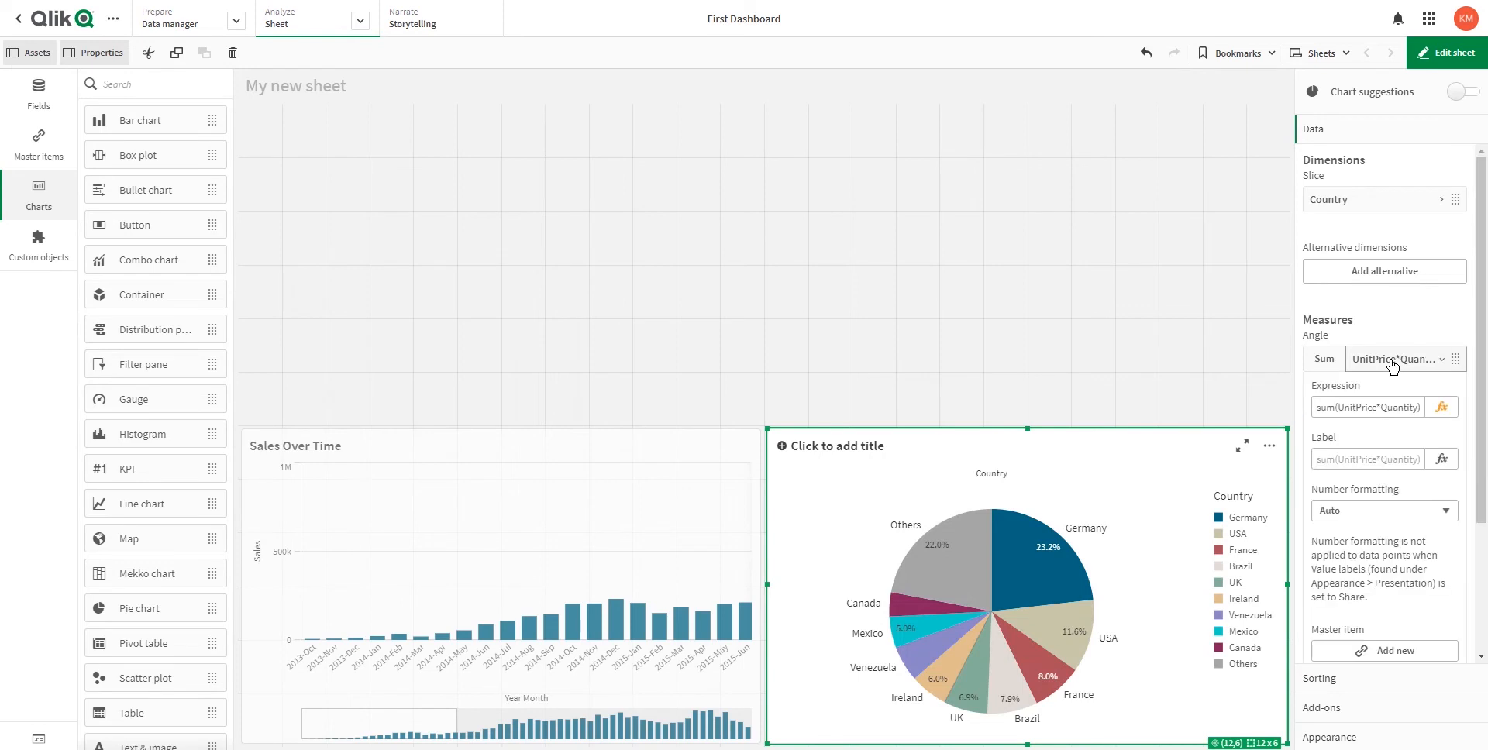
pyautogui.click(1393, 361)
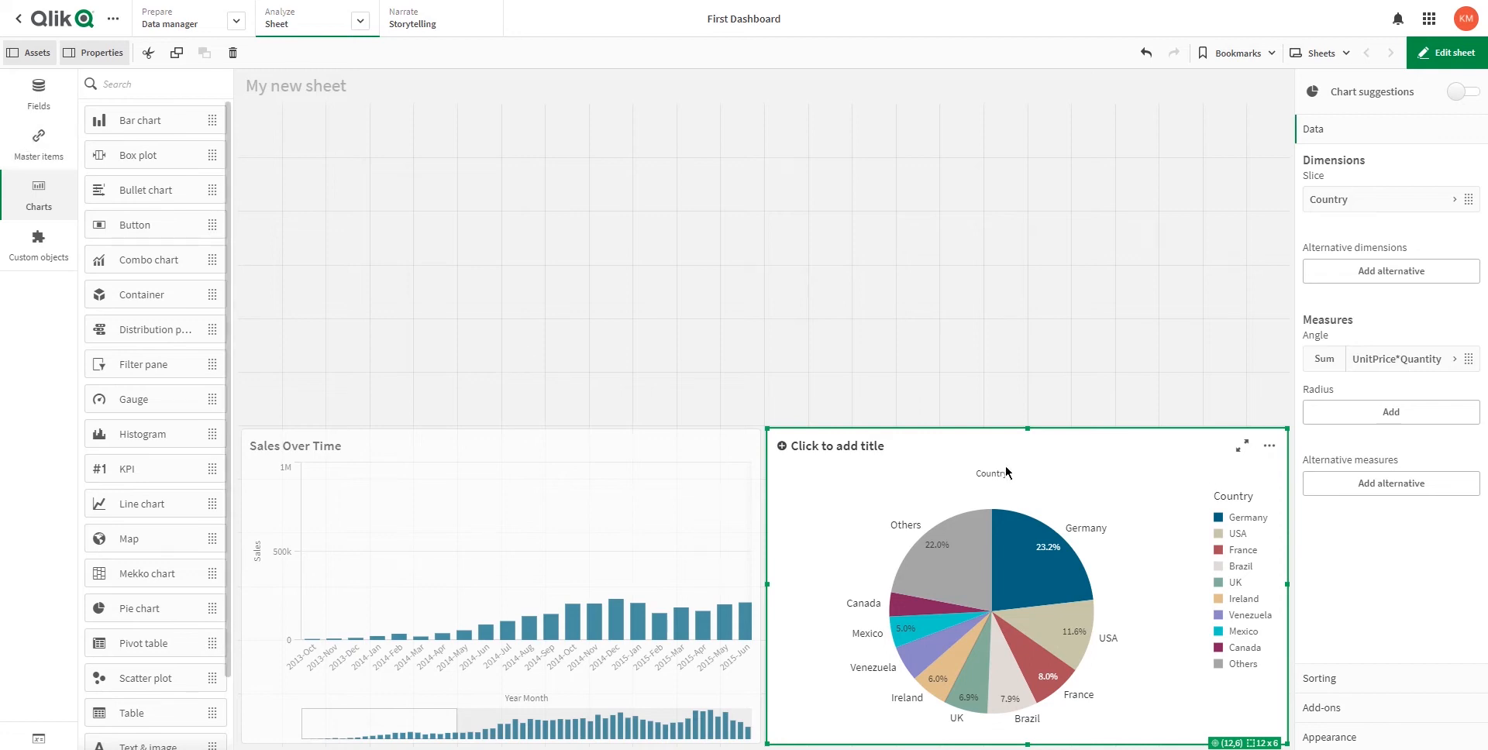
pyautogui.click(856, 449)
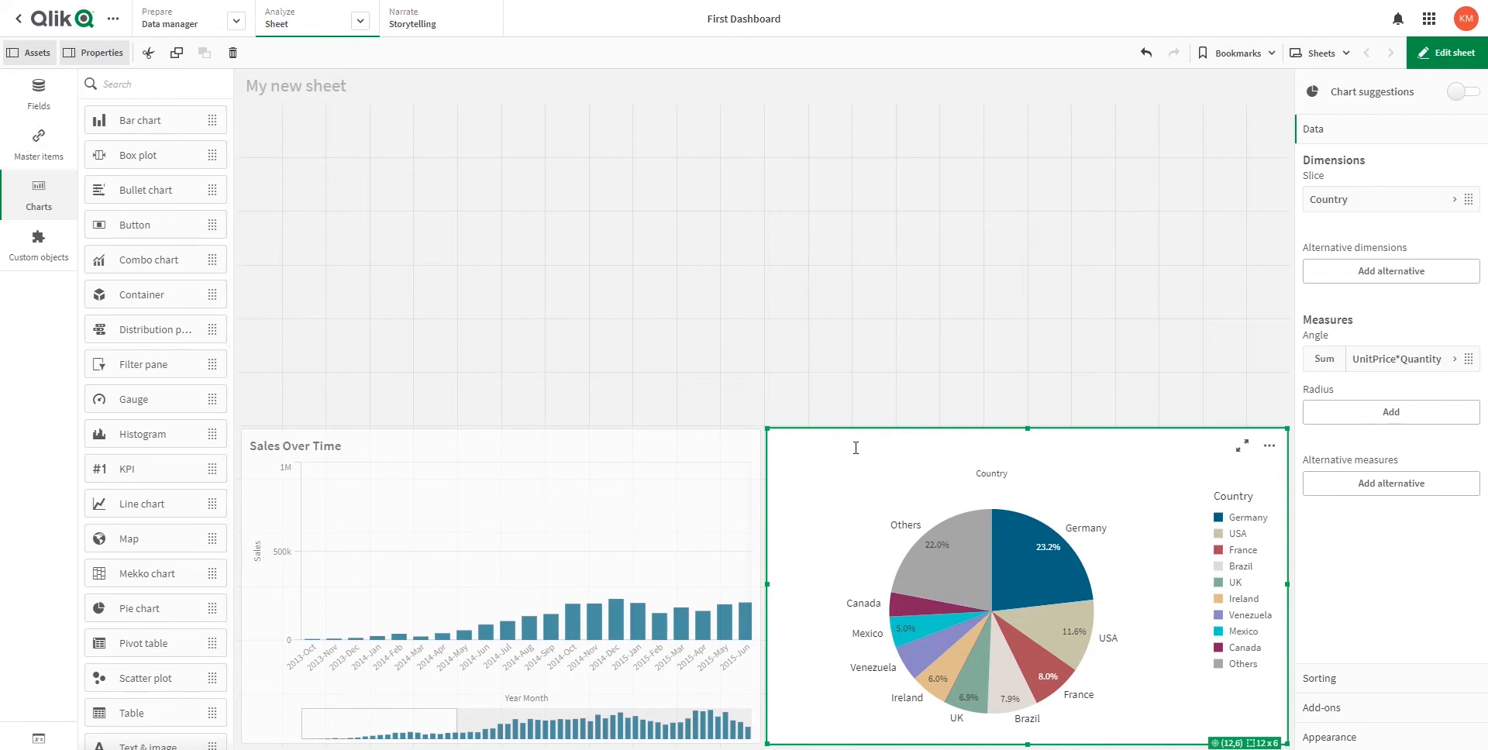
pyautogui.click(1438, 363)
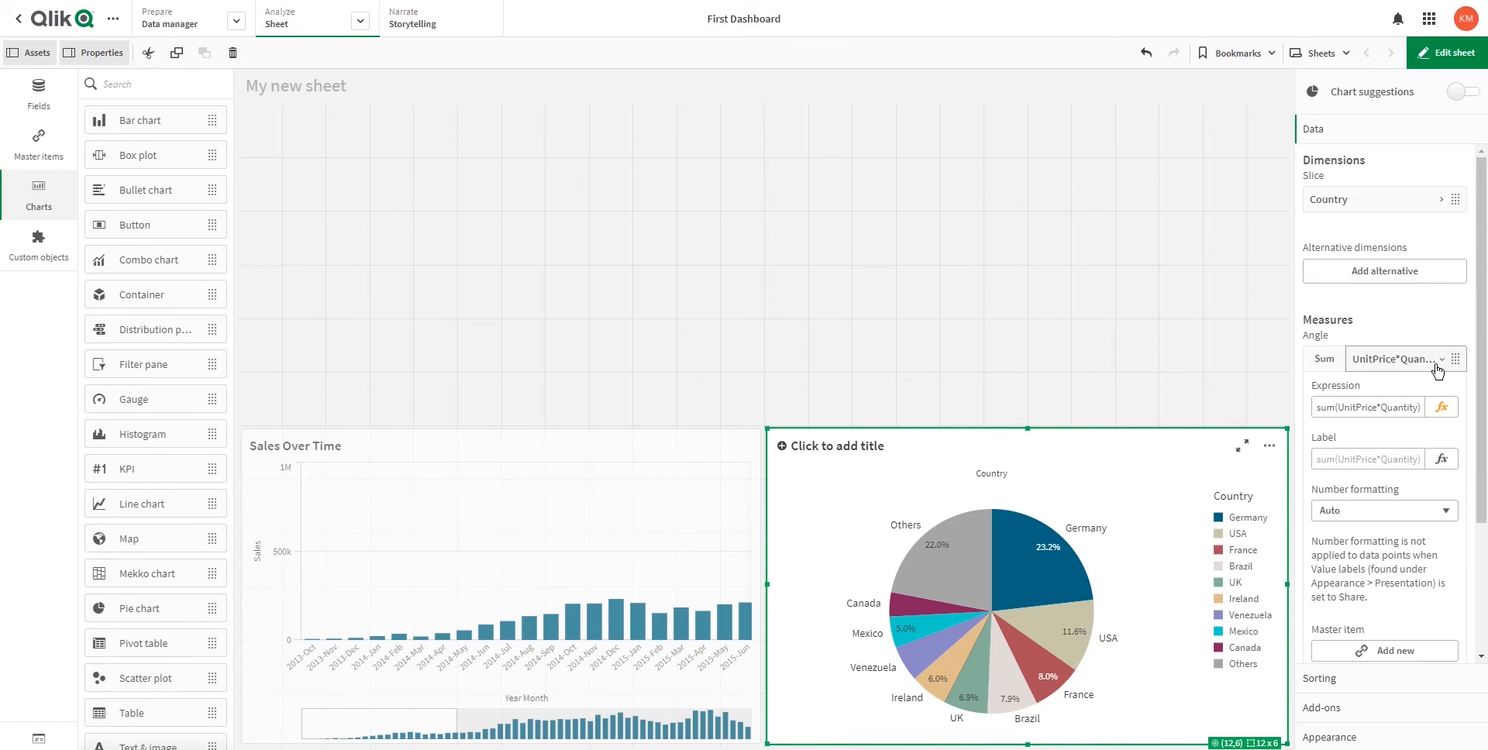
pyautogui.click(1340, 462)
pyautogui.write('Sales')
pyautogui.press('Return')
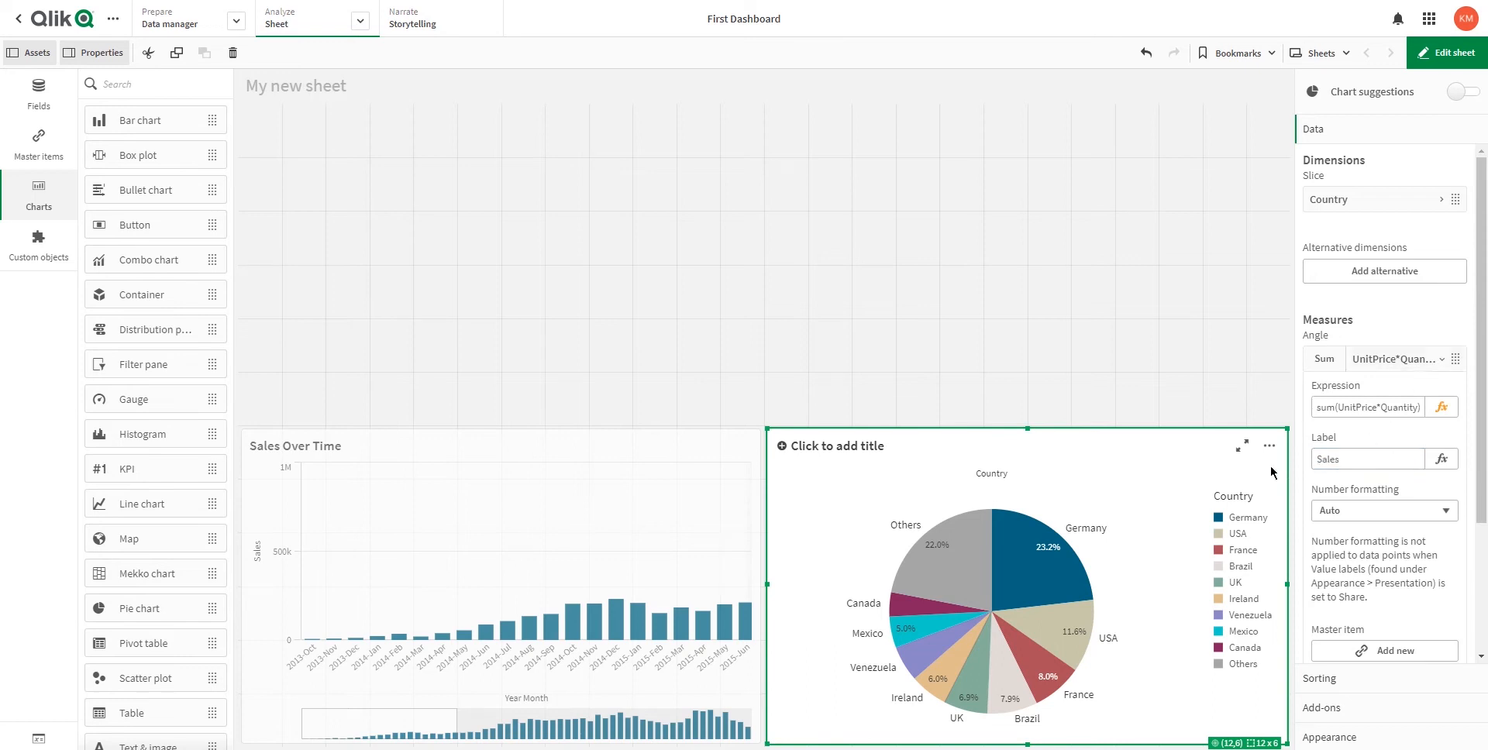
# View the sheet outside edit mode, rotate the pie chart to examine its country slices, and return to editing.
pyautogui.click(1423, 52)
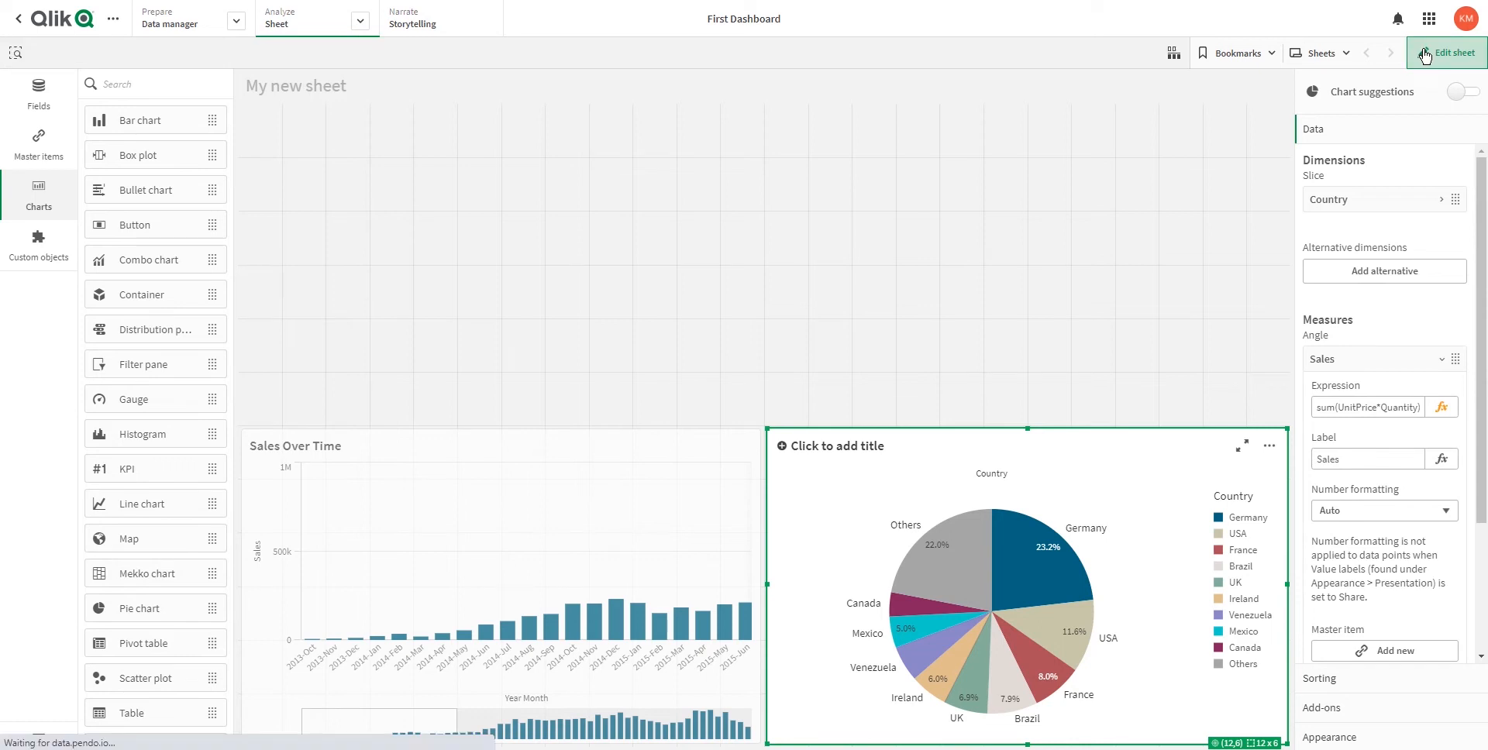
pyautogui.moveTo(929, 633); pyautogui.dragTo(1091, 717)
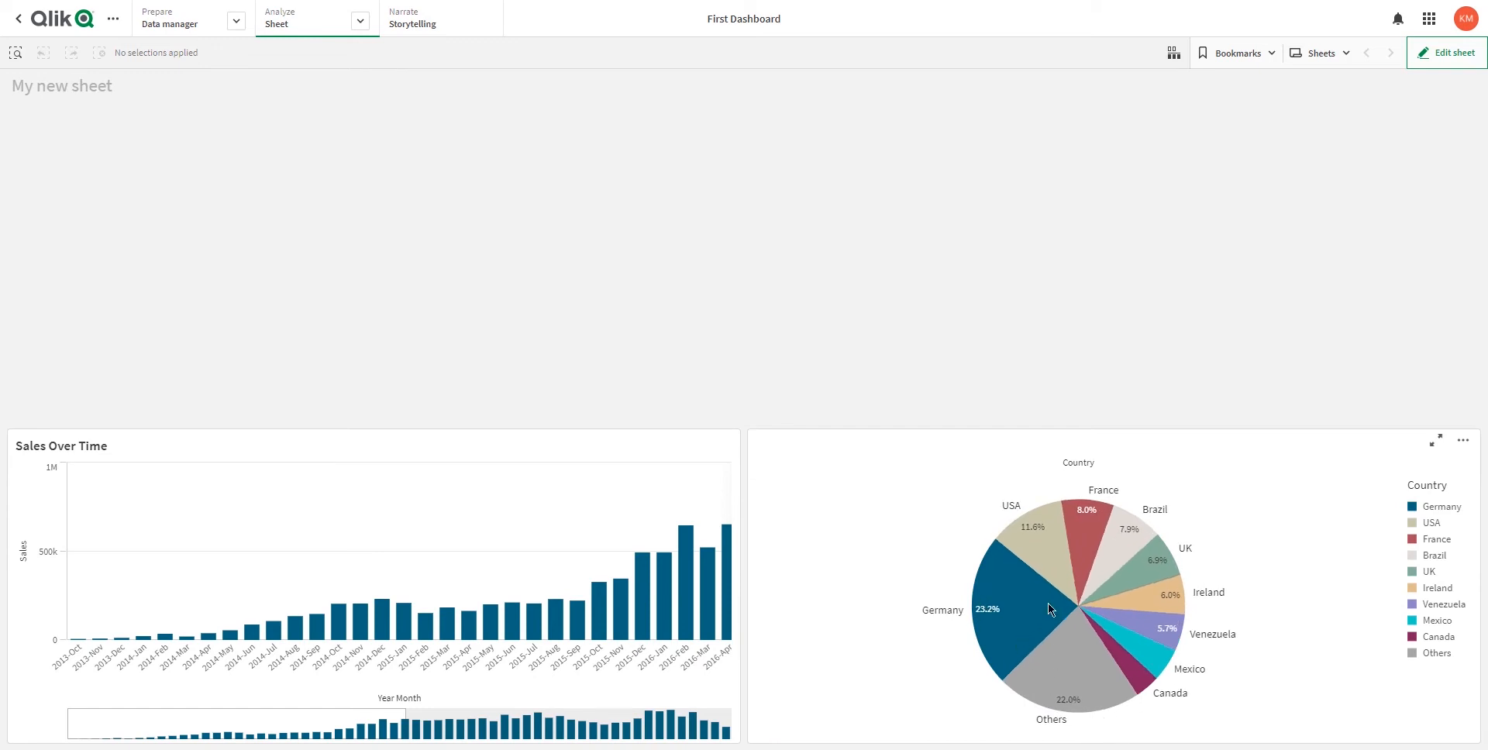
pyautogui.moveTo(1048, 609)
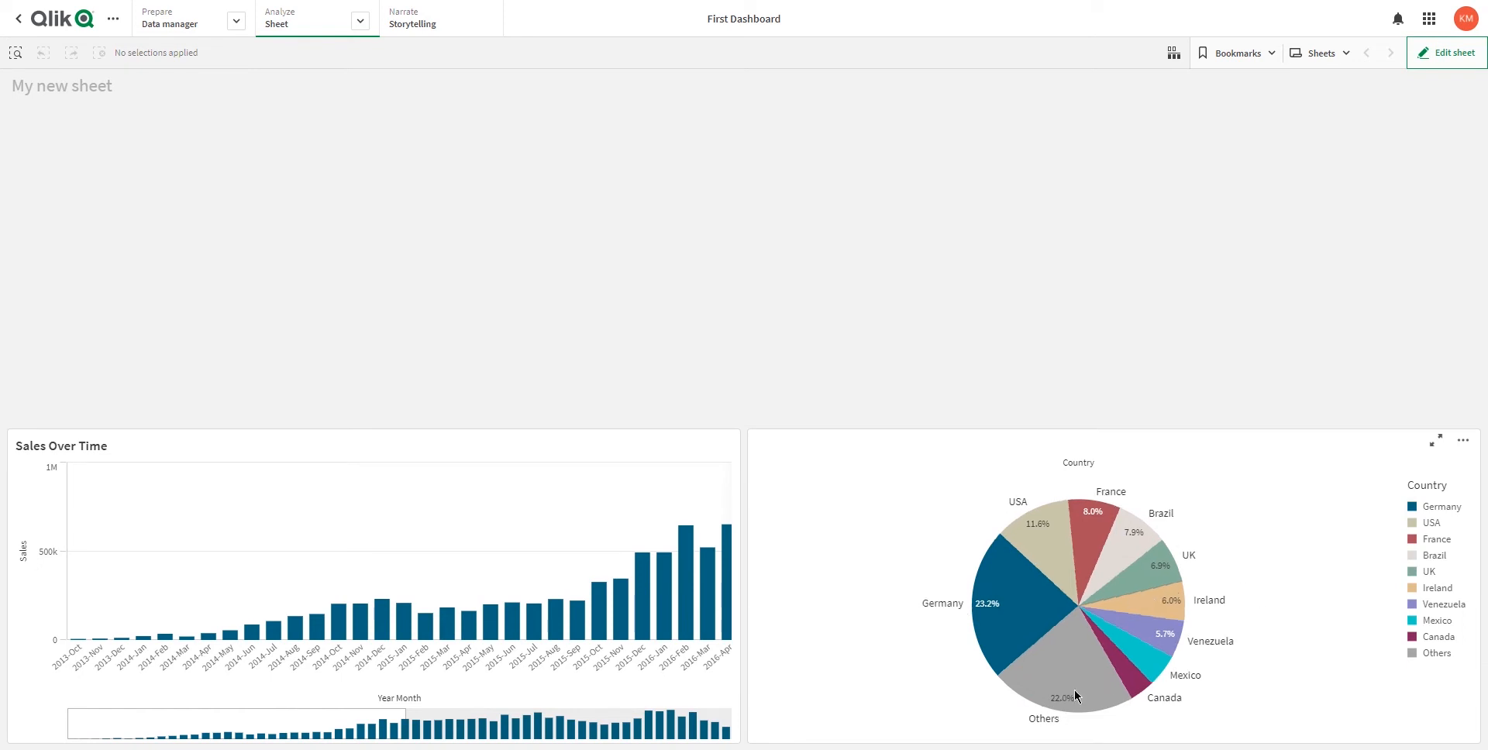
pyautogui.moveTo(1074, 690); pyautogui.dragTo(1086, 535)
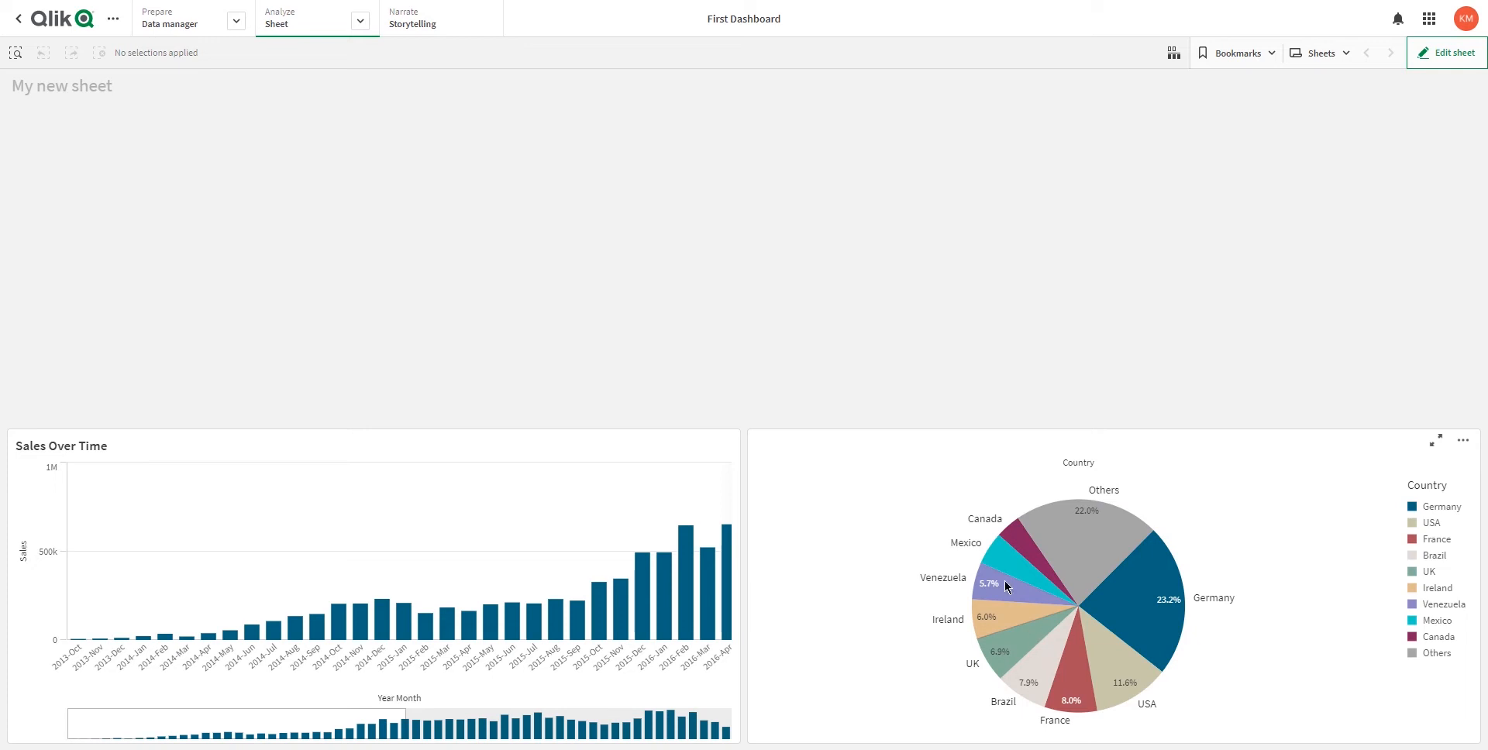
pyautogui.click(1451, 62)
# Change the pie chart's presentation style to Donut.
pyautogui.click(920, 438)
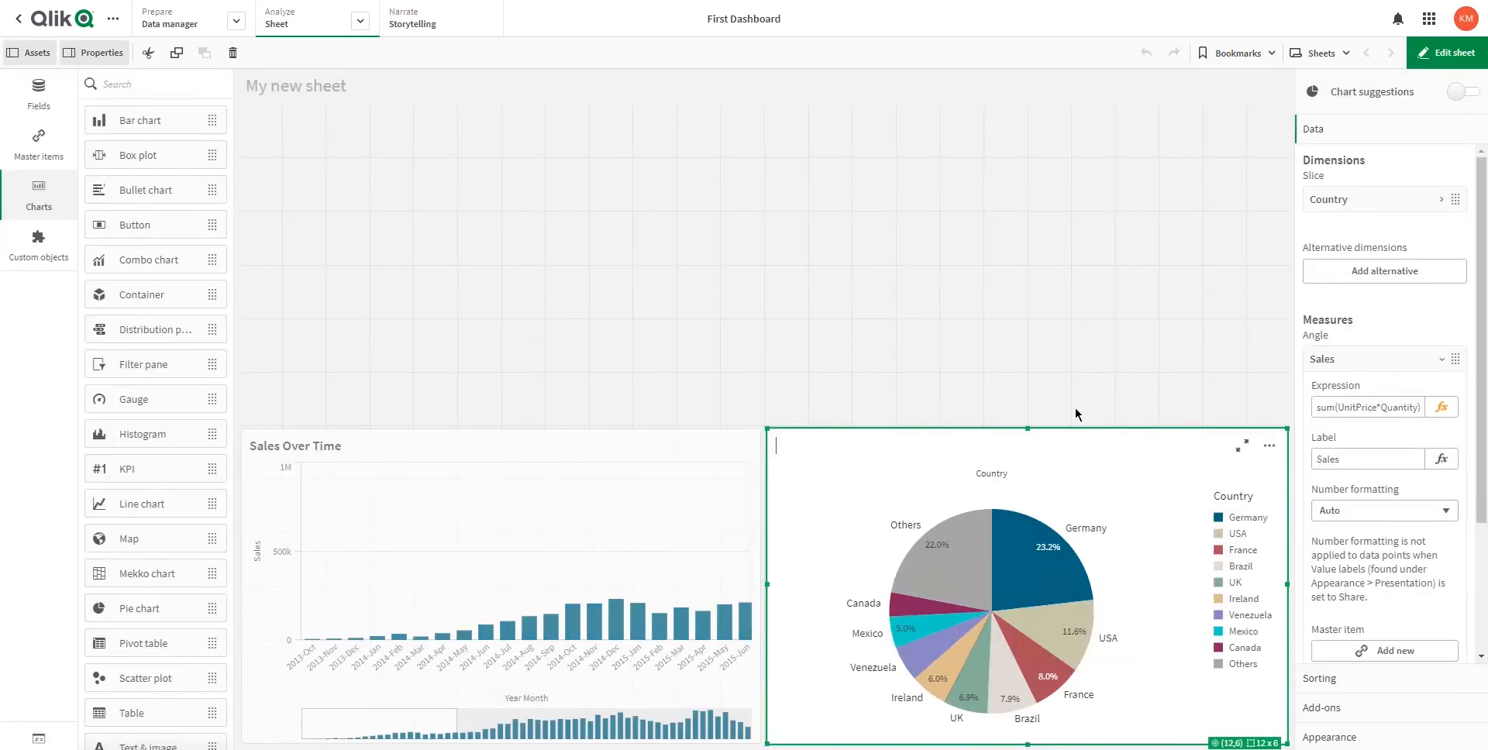
pyautogui.click(1353, 736)
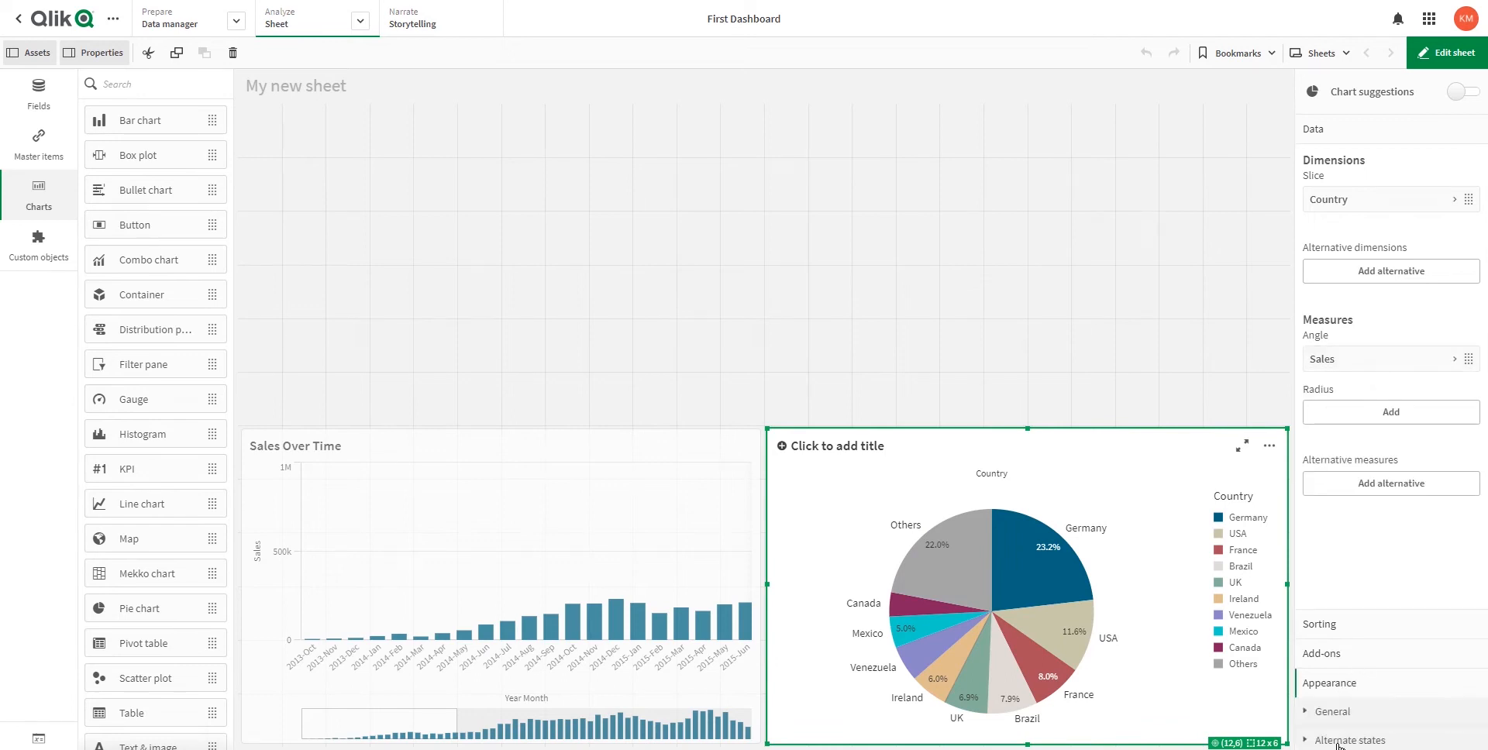
pyautogui.click(1333, 247)
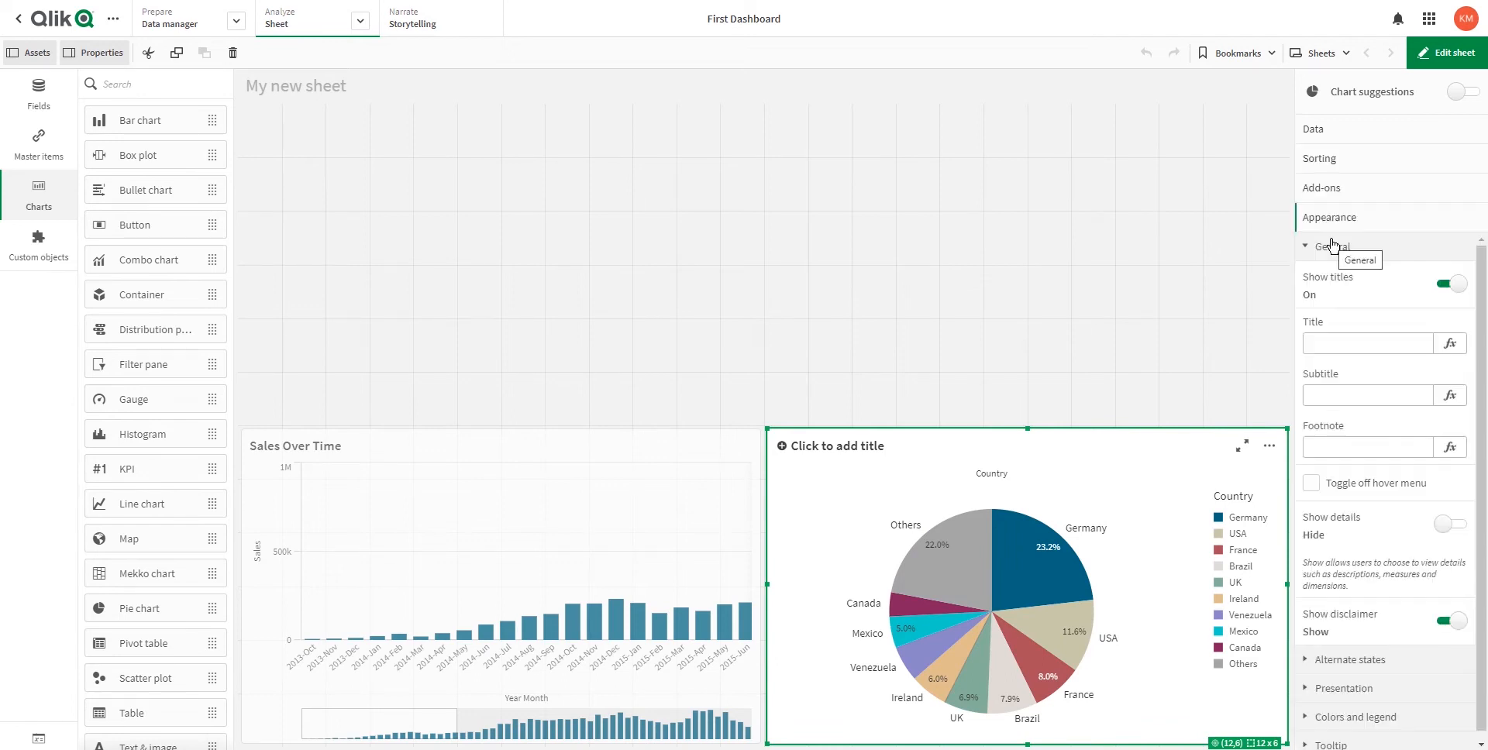
pyautogui.click(1333, 245)
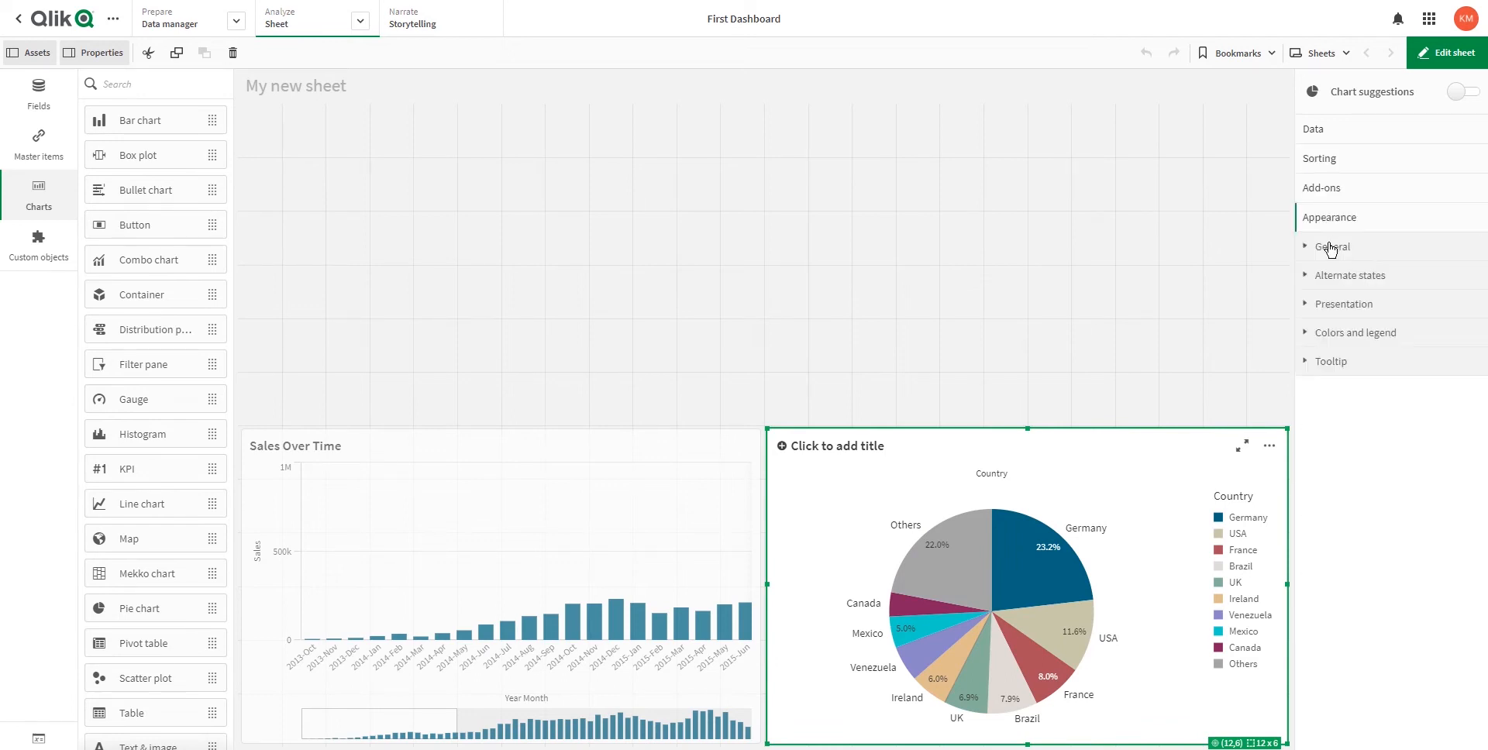
pyautogui.click(1326, 307)
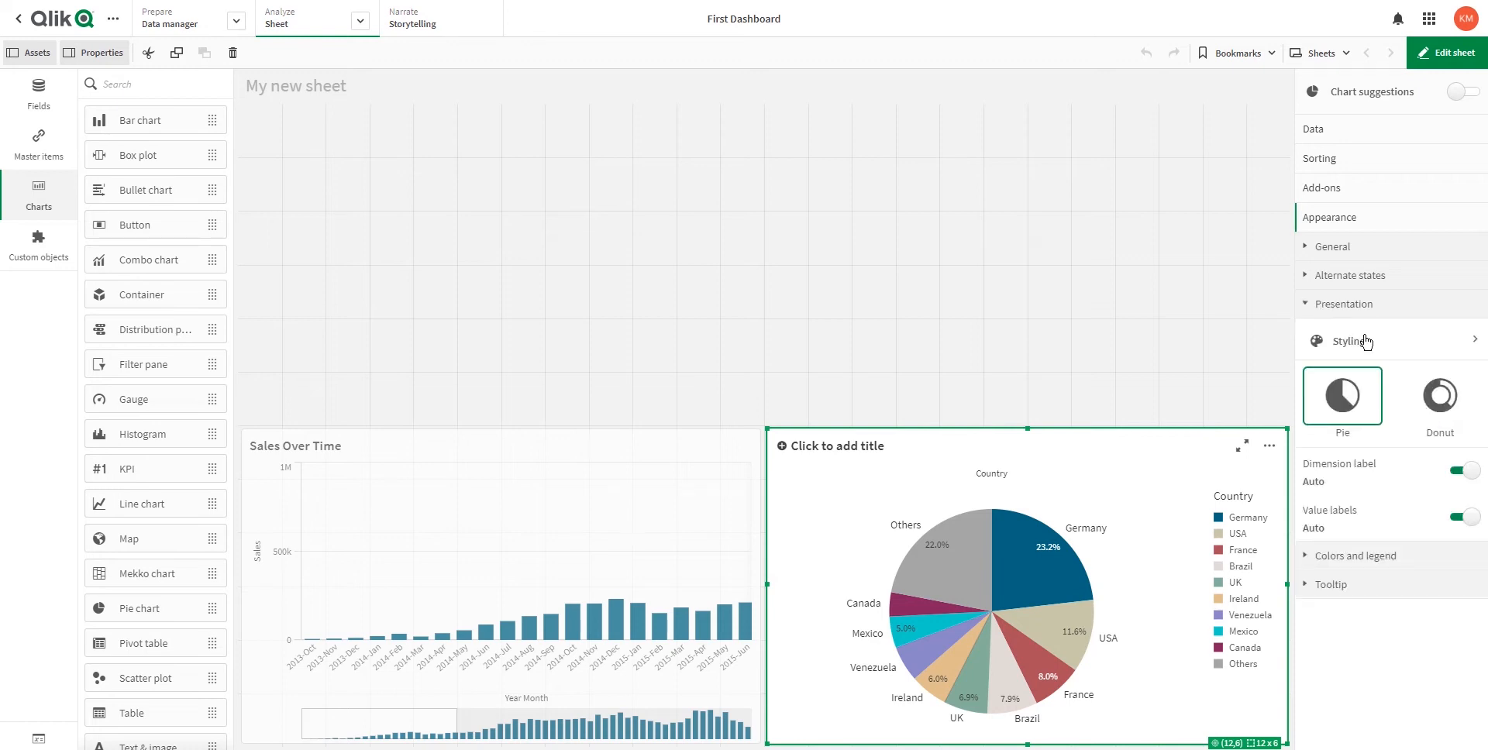
pyautogui.click(1443, 409)
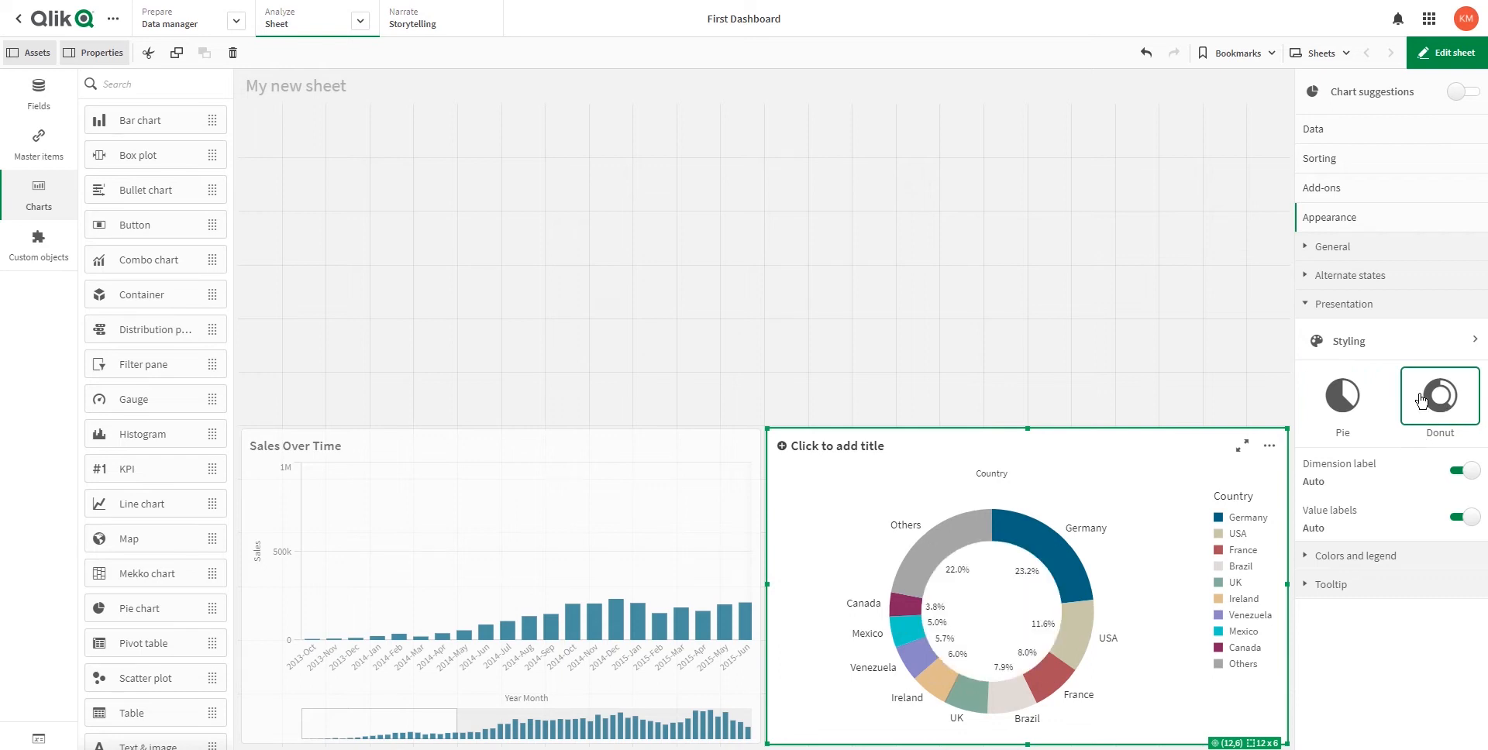
# View the sheet outside edit mode to examine the donut chart beside the bar chart, and return to editing.
pyautogui.click(1455, 58)
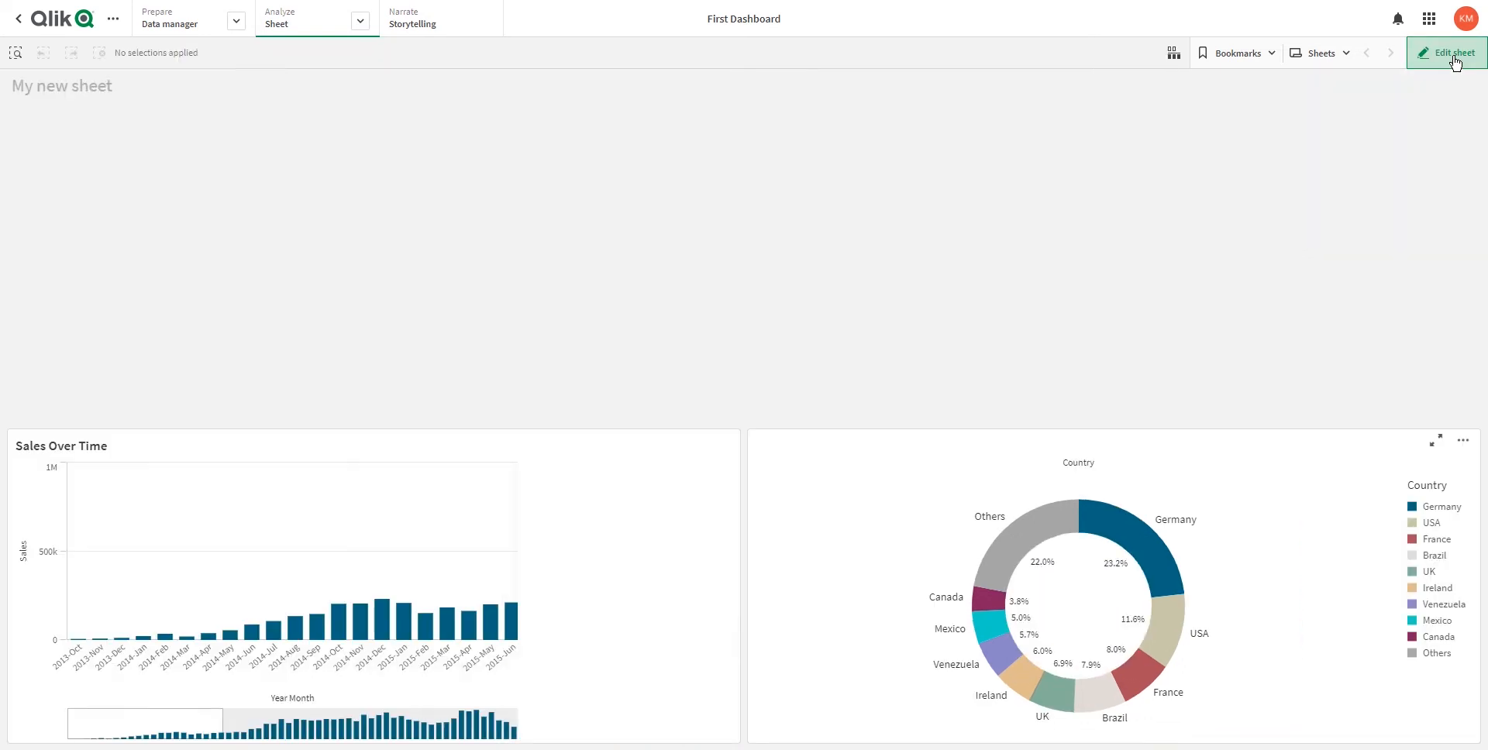
pyautogui.click(1455, 57)
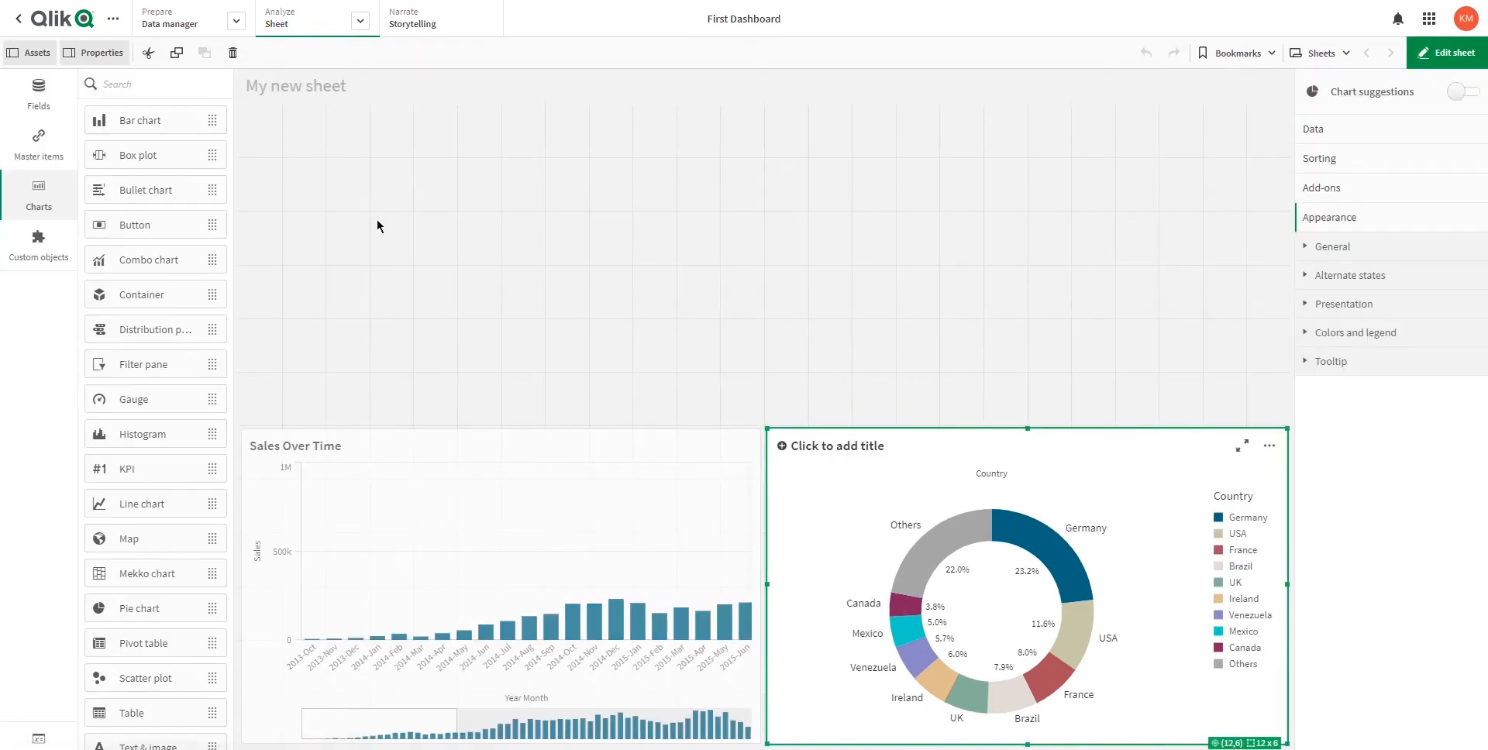
pyautogui.click(621, 554)
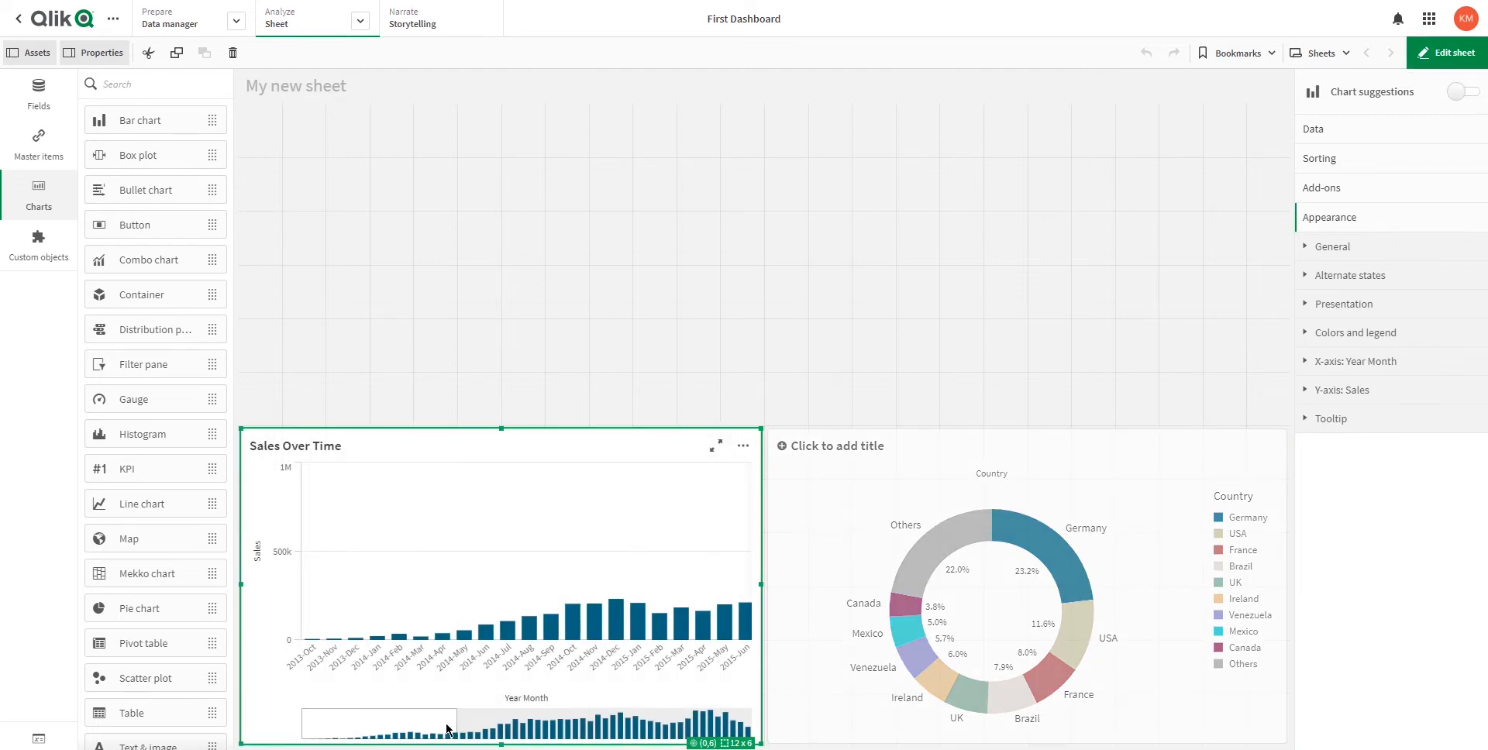
pyautogui.click(319, 107)
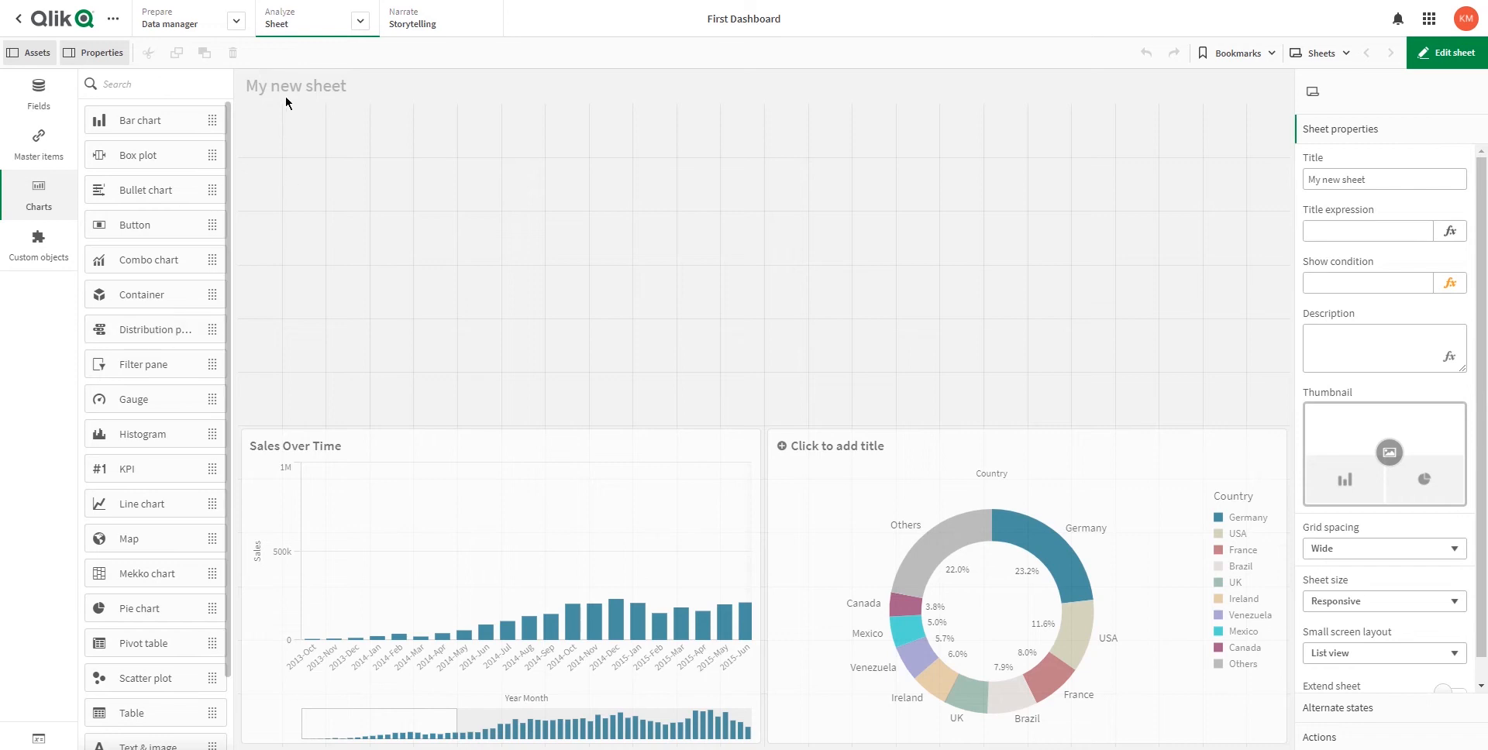
# Add a KPI object in the sheet's upper-left corner and resize it to 9 x 2 grid cells.
pyautogui.scroll(-1, 164, 589)
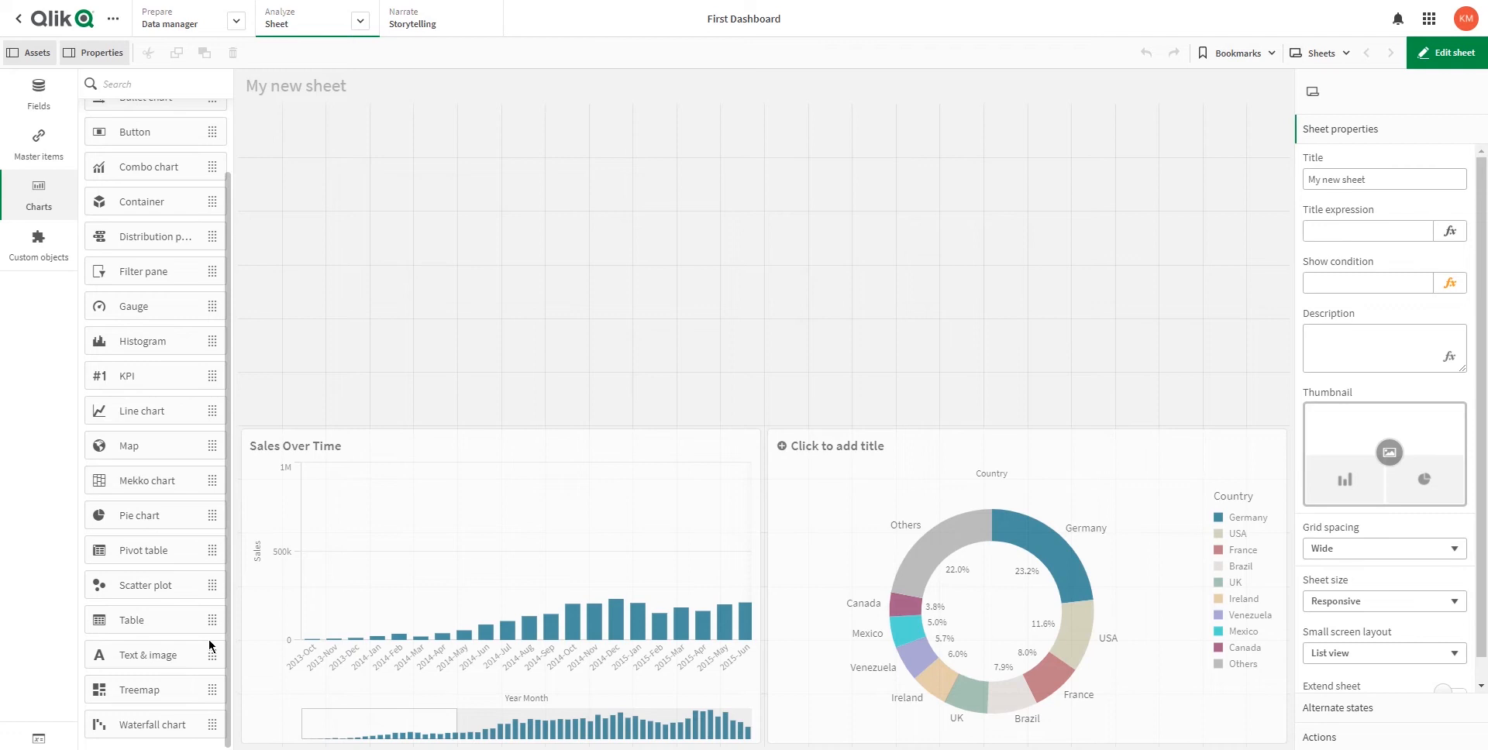
pyautogui.scroll(2, 172, 531)
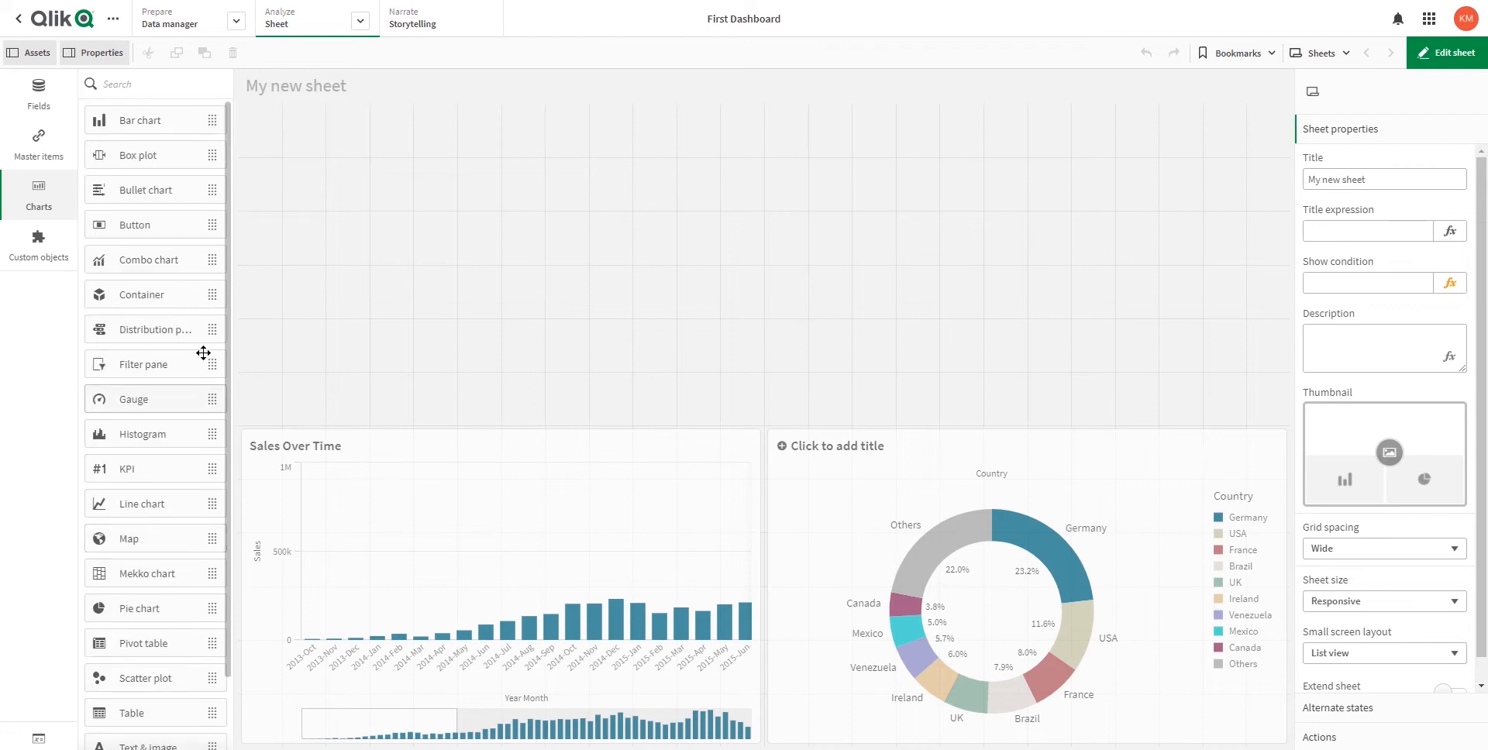
pyautogui.moveTo(144, 471); pyautogui.dragTo(355, 139)
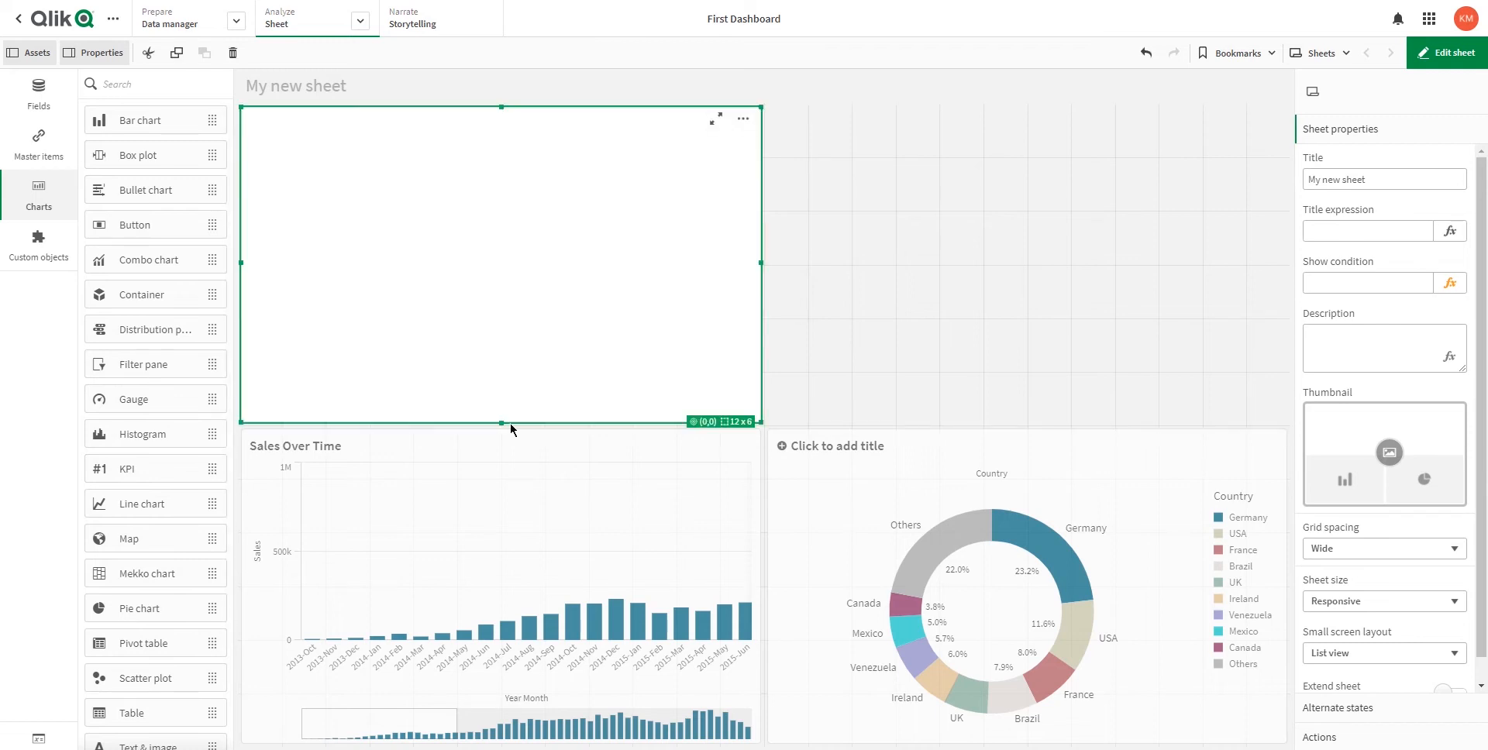
pyautogui.moveTo(501, 424); pyautogui.dragTo(501, 272)
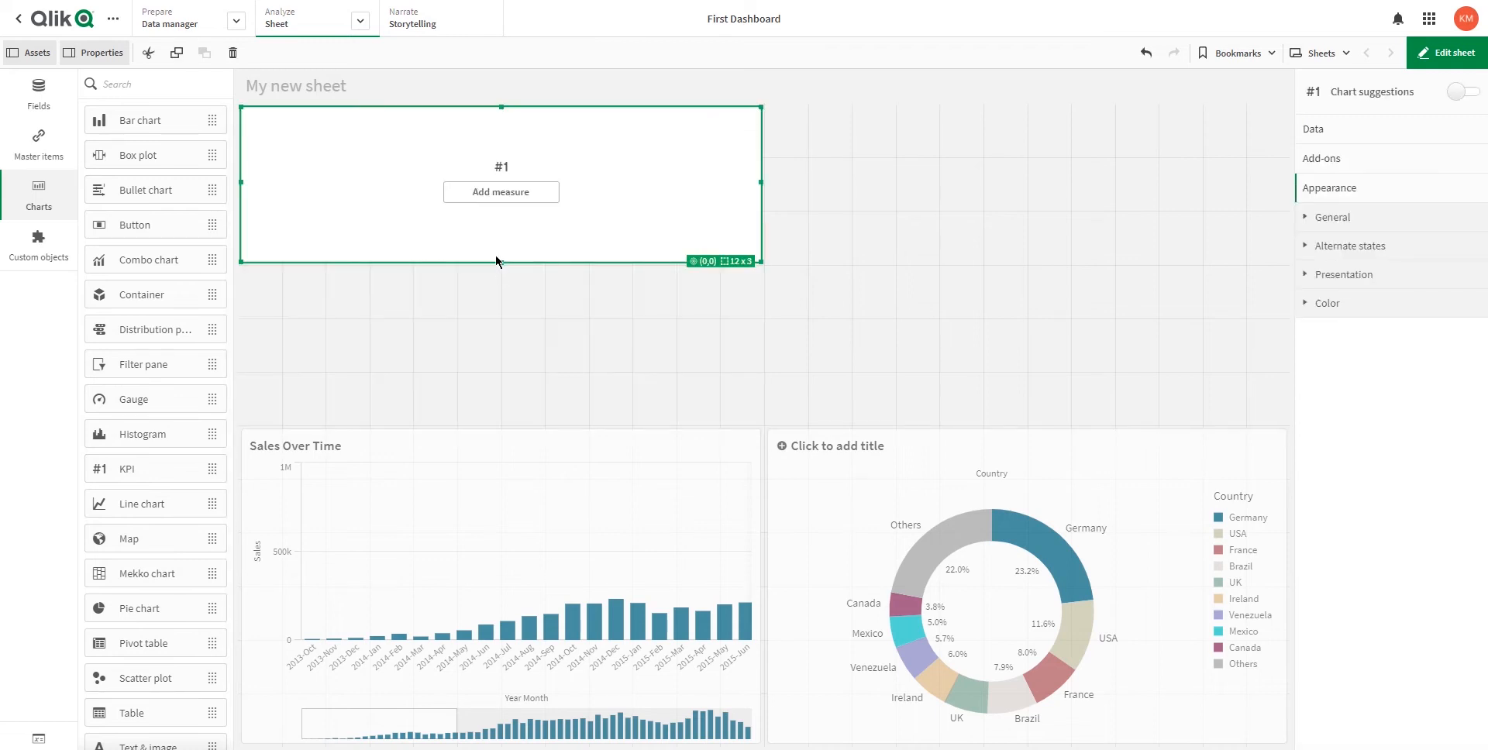
pyautogui.moveTo(761, 182); pyautogui.dragTo(610, 161)
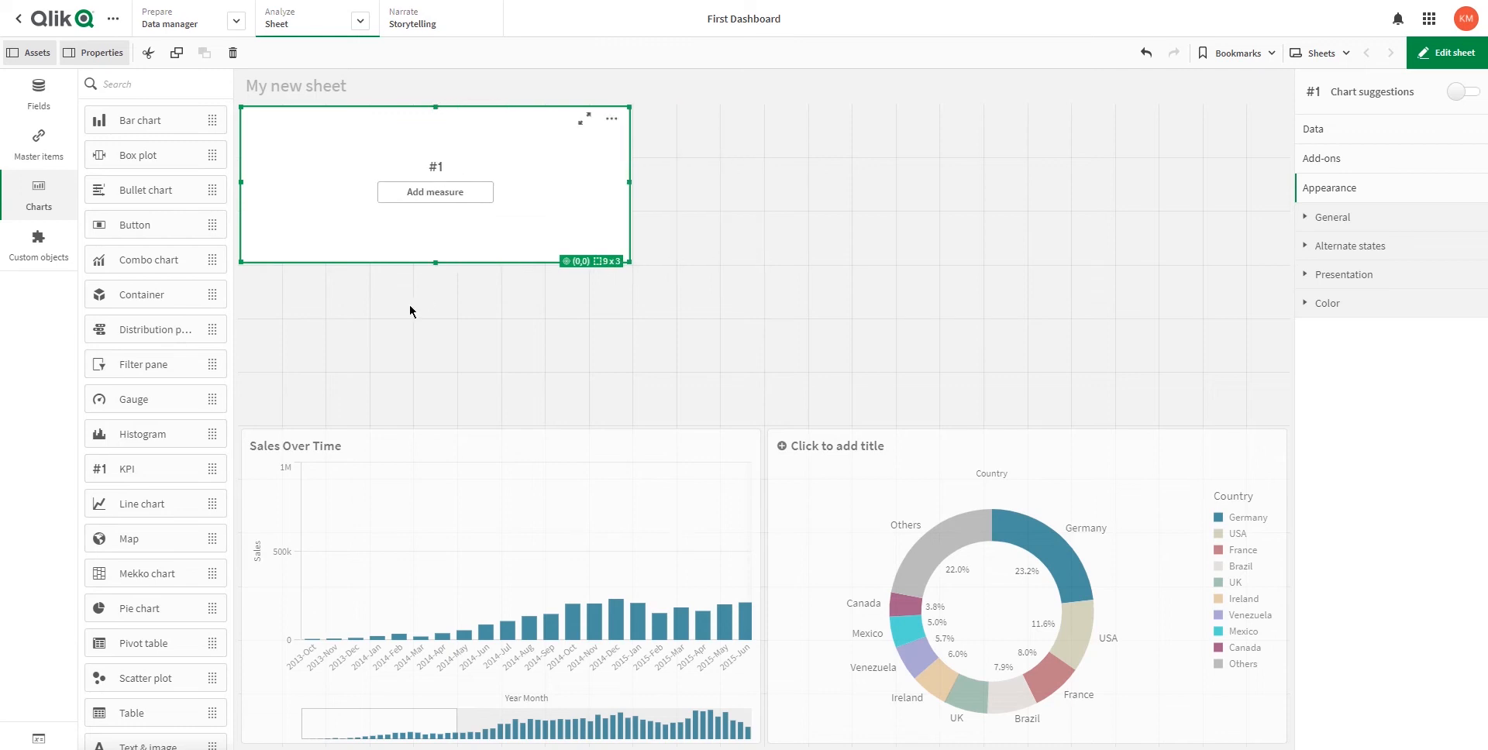
pyautogui.moveTo(435, 262); pyautogui.dragTo(432, 226)
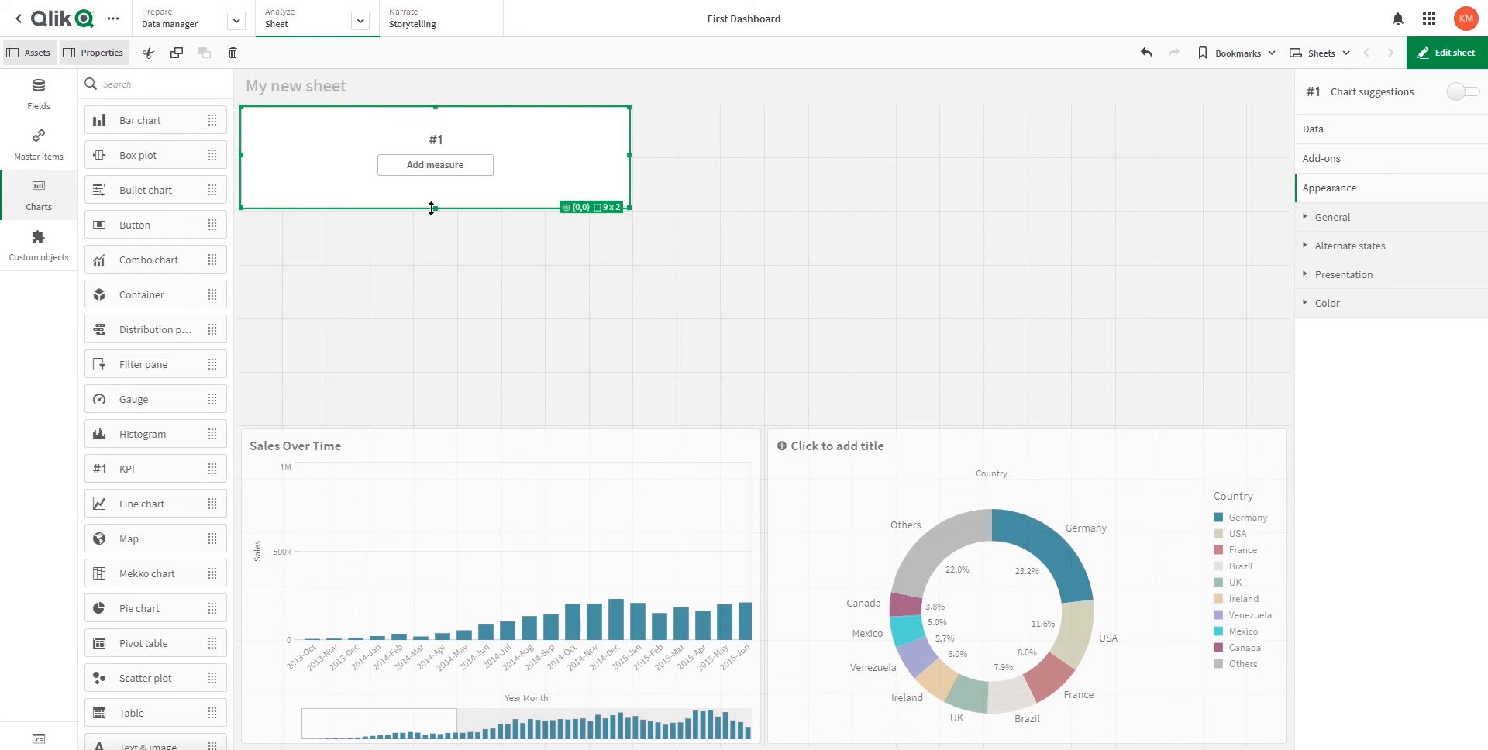
# Give the new KPI the measure expression Sum(UnitPrice*Quantity) and apply it.
pyautogui.click(443, 166)
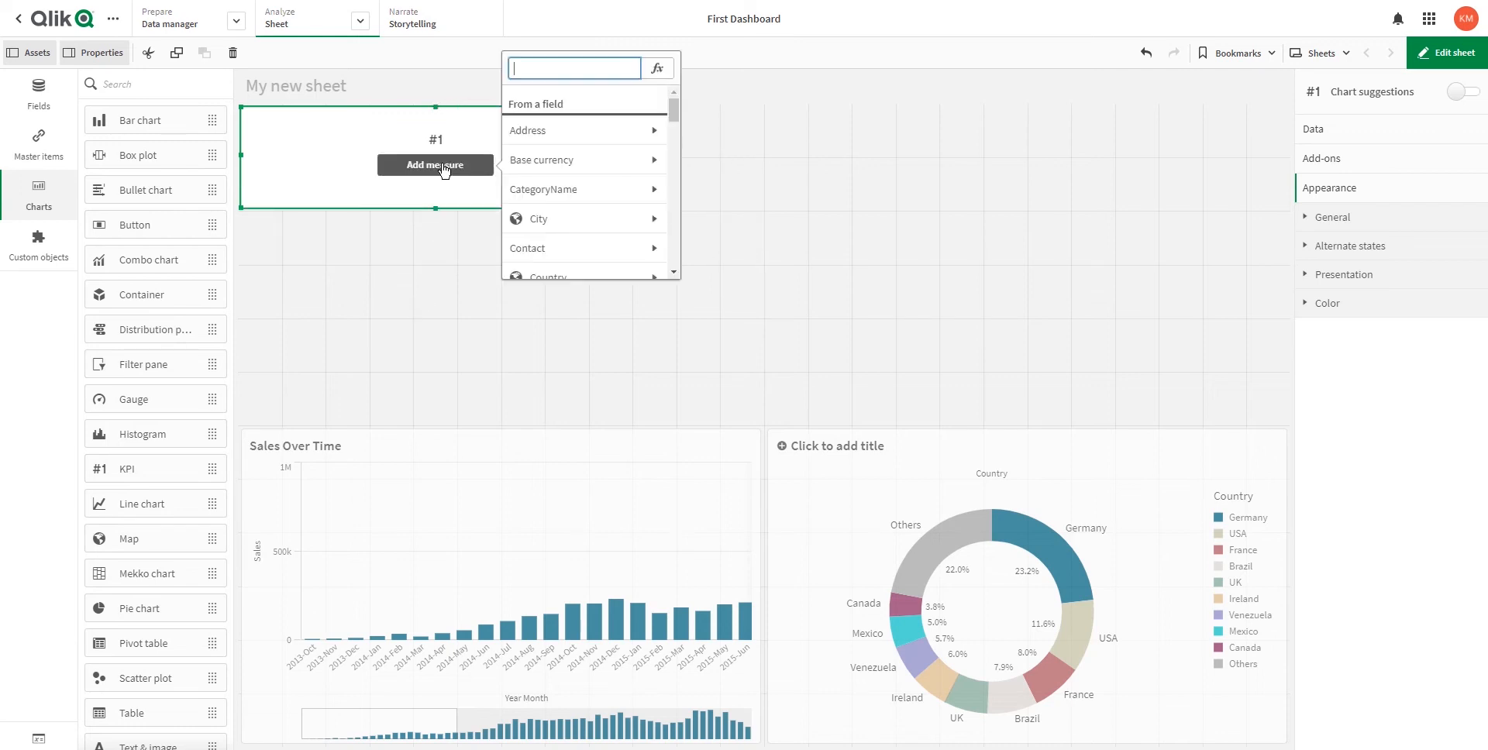
pyautogui.click(658, 72)
pyautogui.write('Sum(')
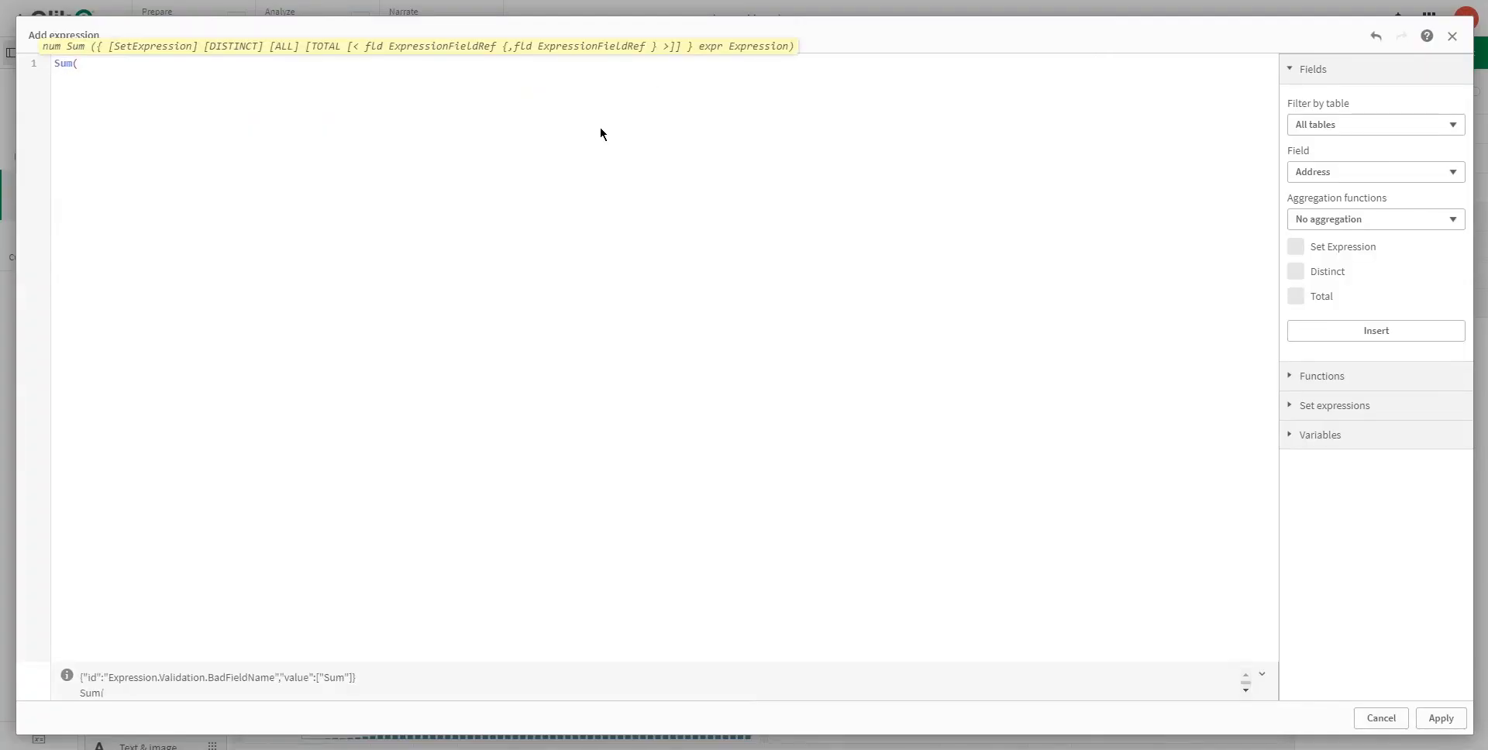
pyautogui.write('uni')
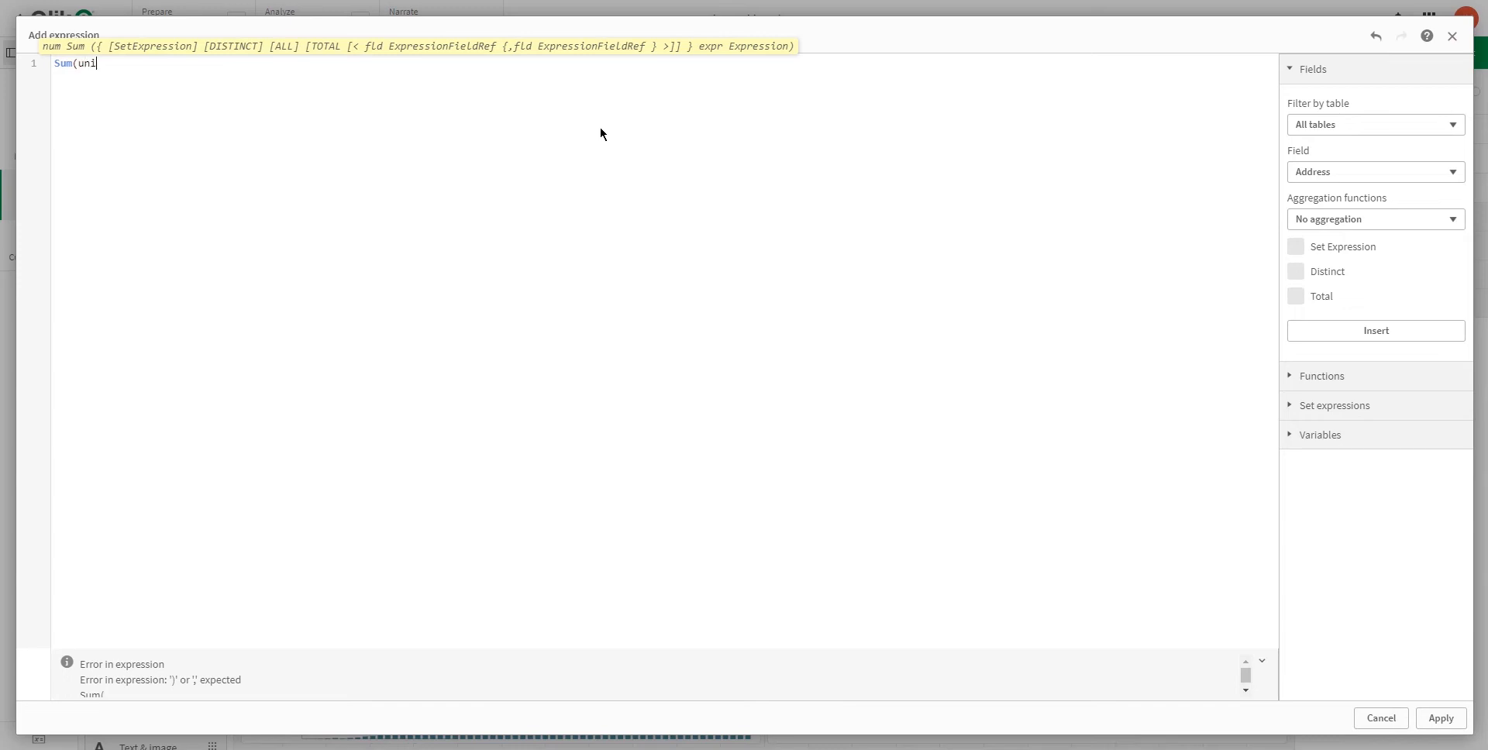
pyautogui.press('Down')
pyautogui.press('Return')
pyautogui.write('*quan')
pyautogui.press('Return')
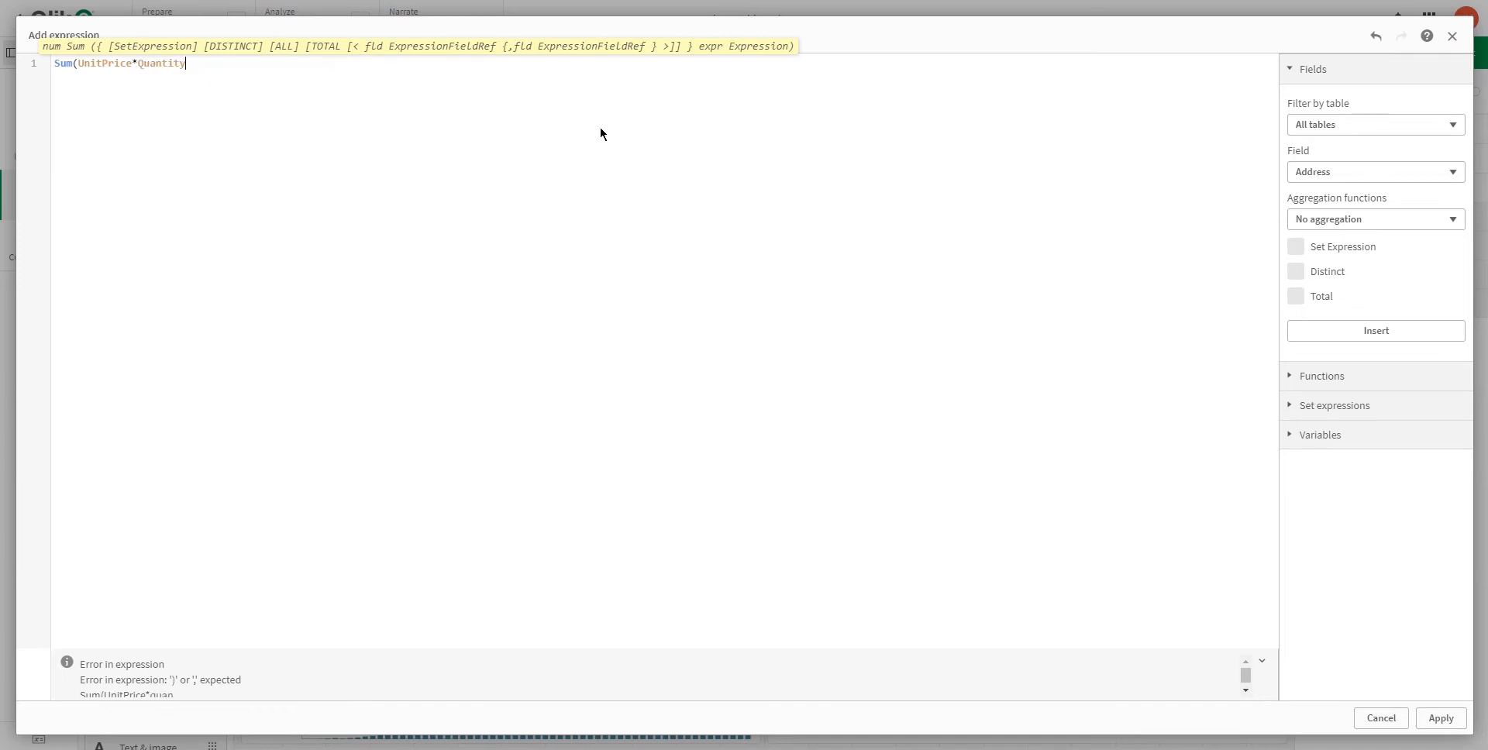
pyautogui.write(')')
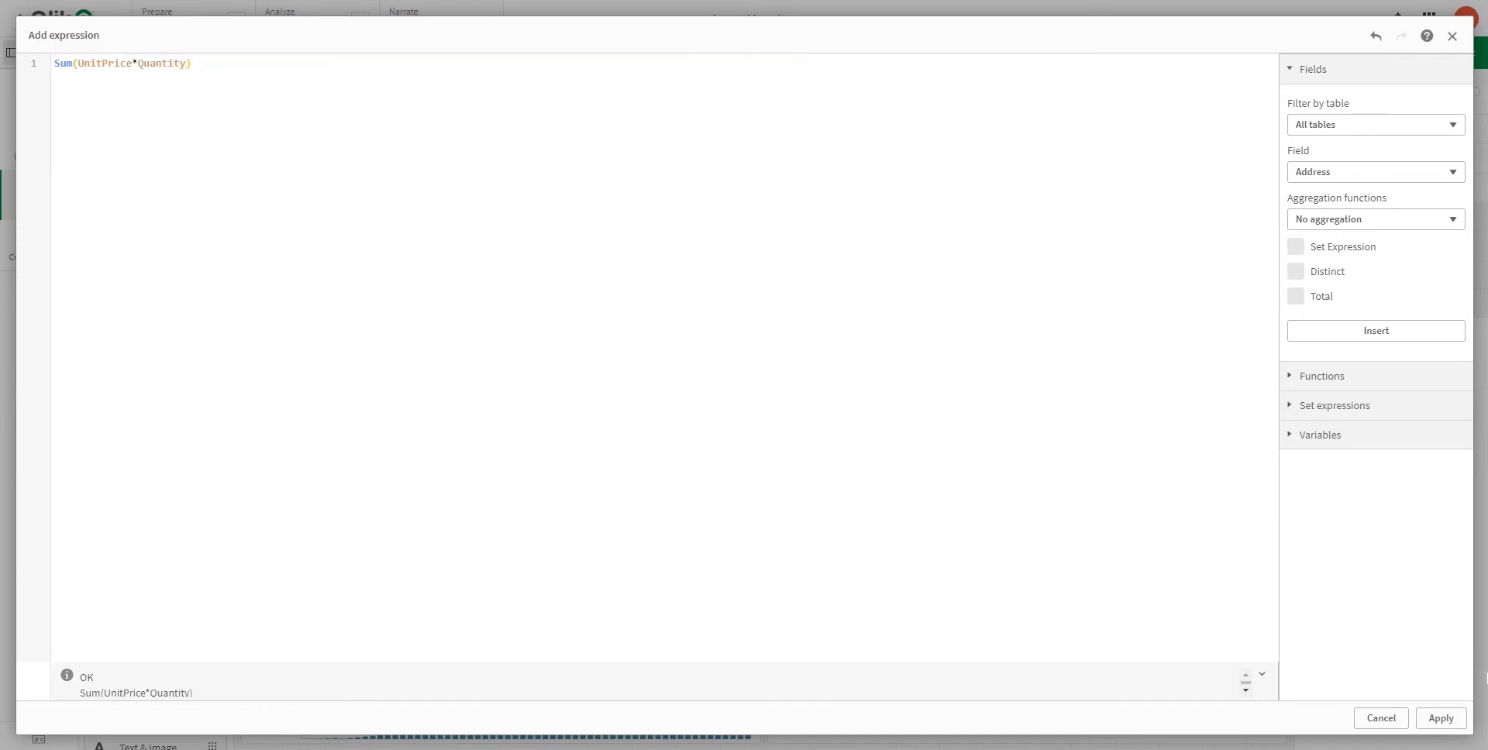
pyautogui.click(1440, 718)
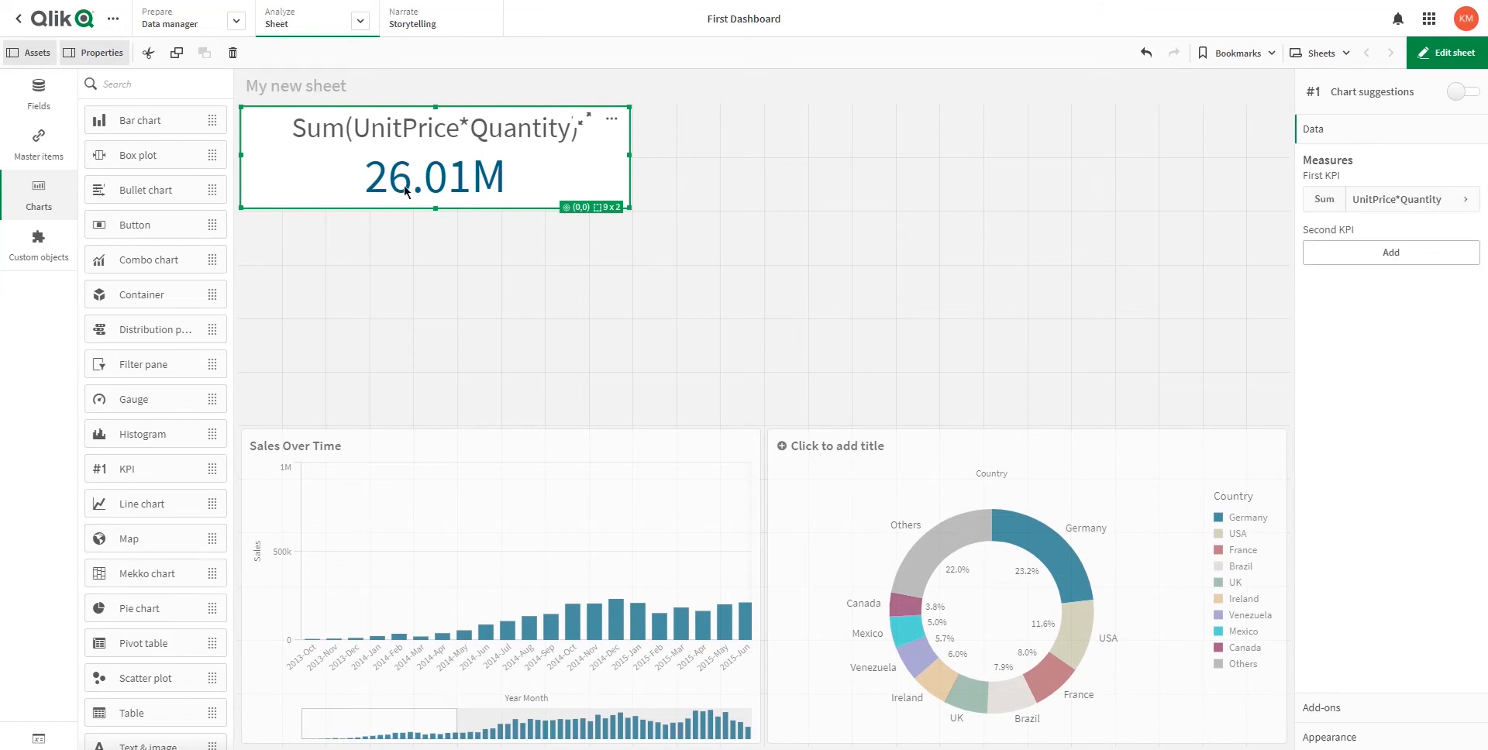
# Label the KPI's measure Total Sales.
pyautogui.click(1405, 199)
pyautogui.click(1365, 294)
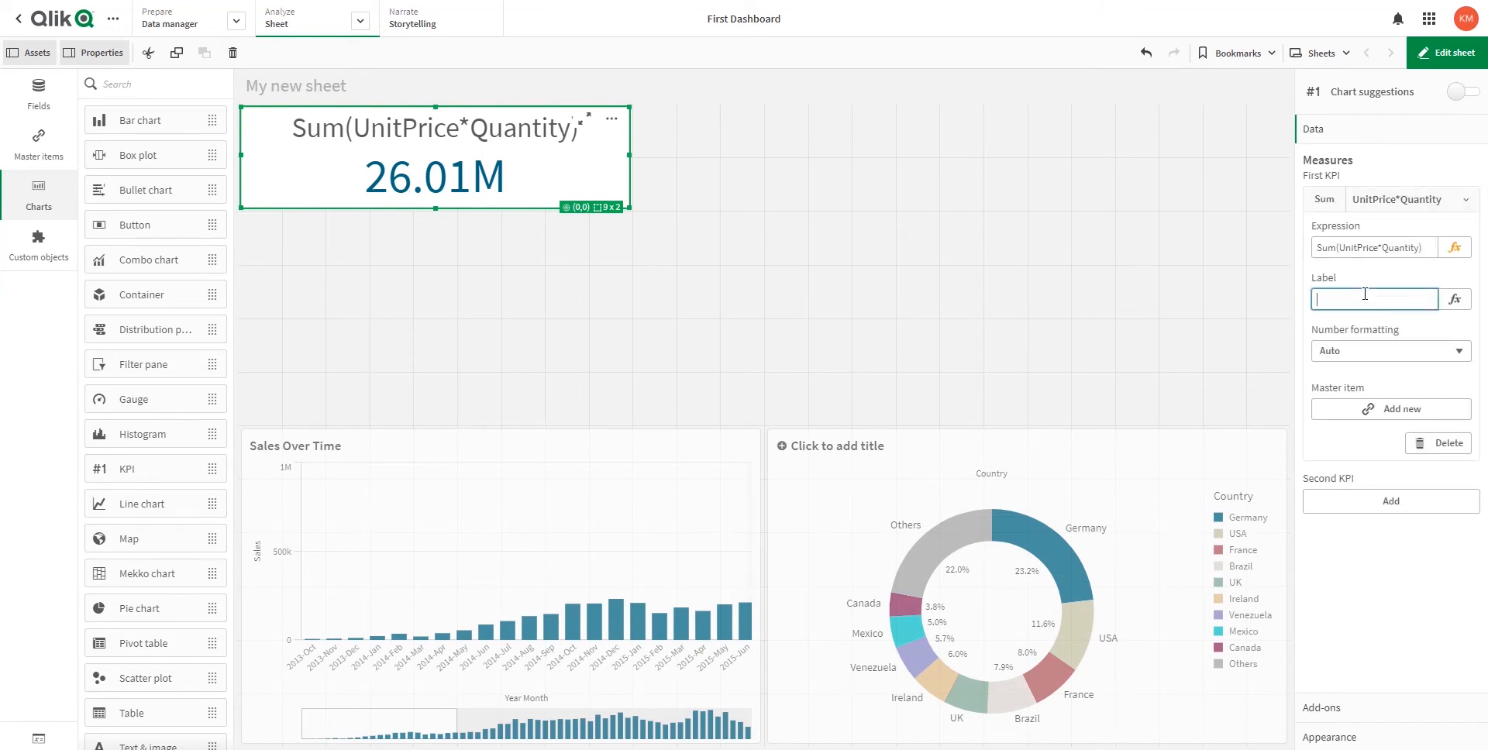
pyautogui.write('Sales')
pyautogui.press('BackSpace')
pyautogui.press('BackSpace')
pyautogui.press('BackSpace')
pyautogui.write('Total Sales')
pyautogui.press('Return')
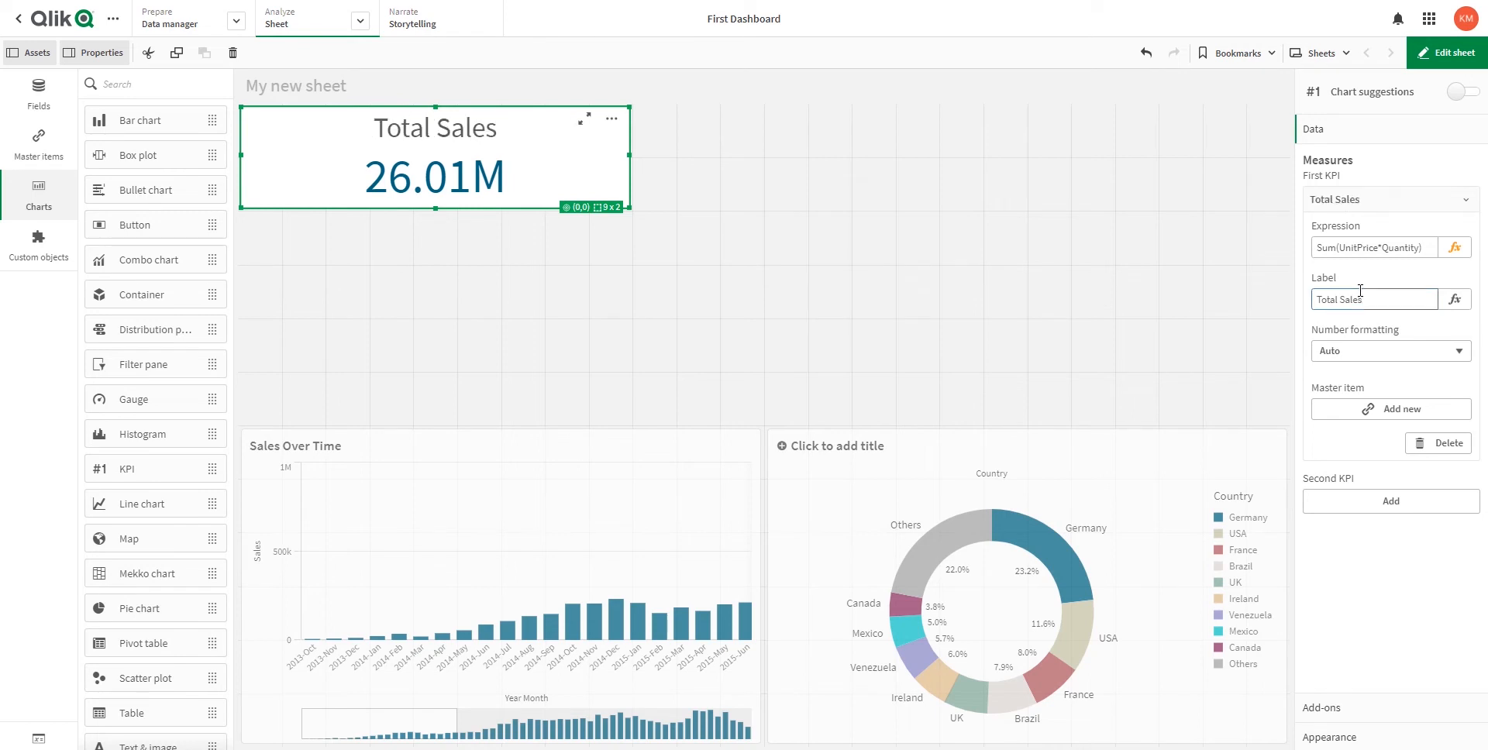
# Resize the Total Sales KPI to 8 x 2 grid cells, view the sheet outside edit mode, and return to editing.
pyautogui.moveTo(629, 208); pyautogui.dragTo(587, 180)
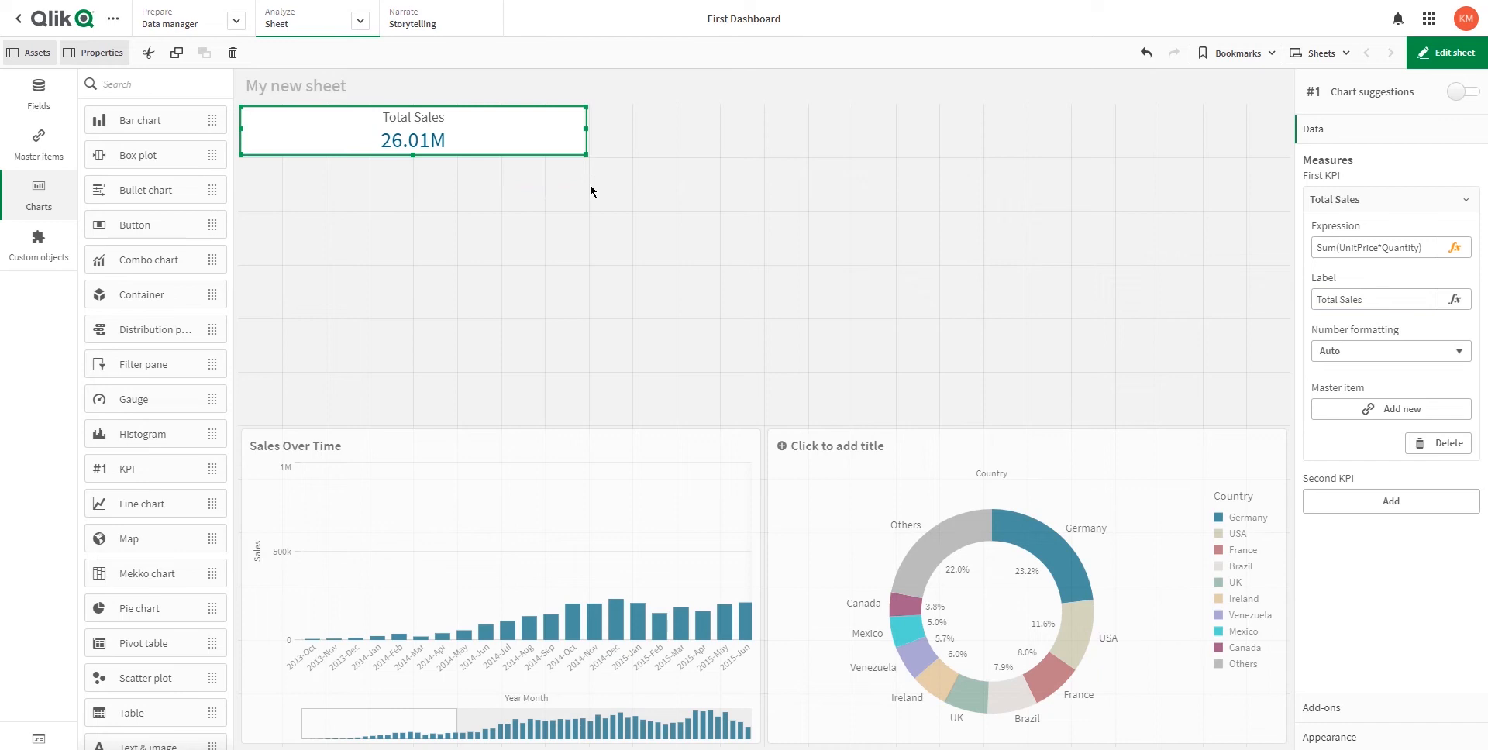
pyautogui.click(617, 183)
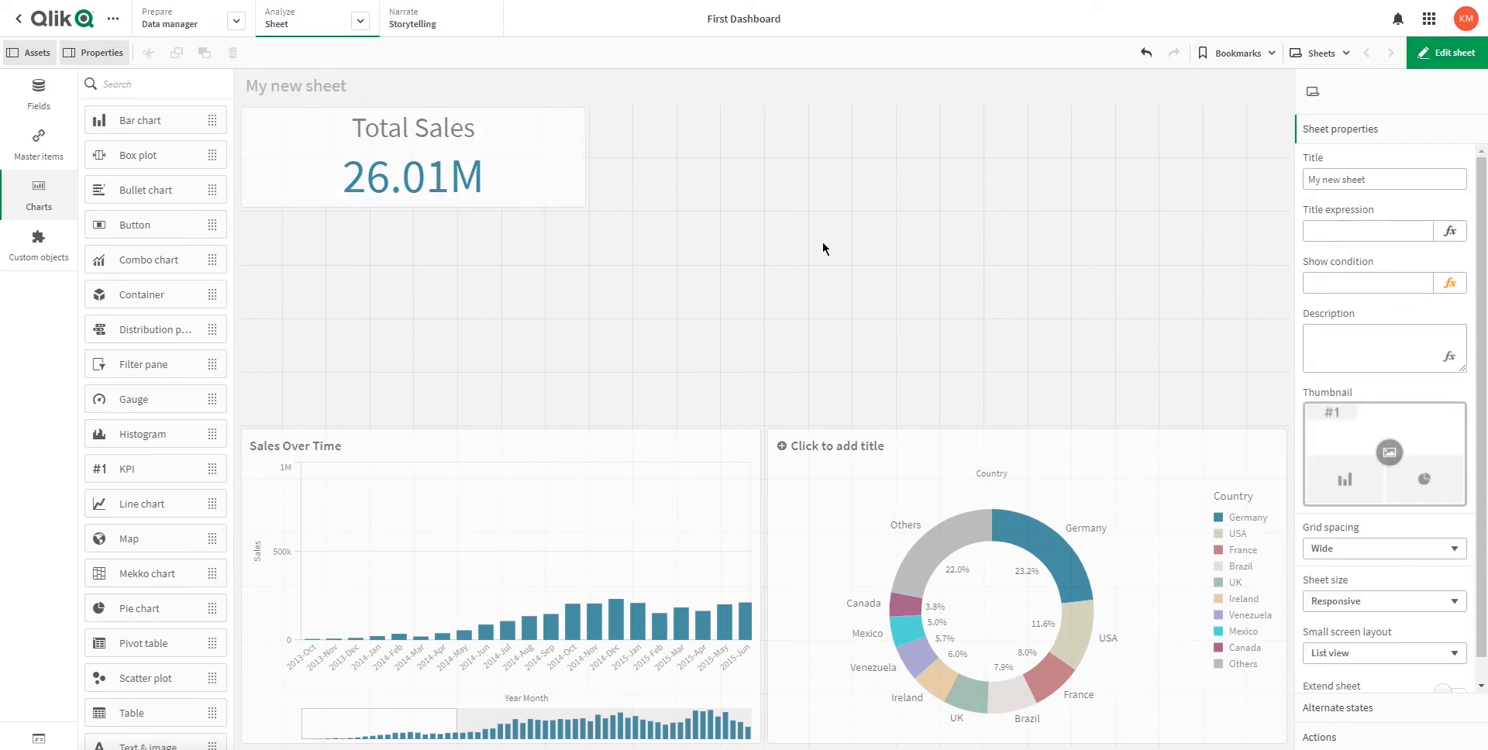
pyautogui.click(1439, 56)
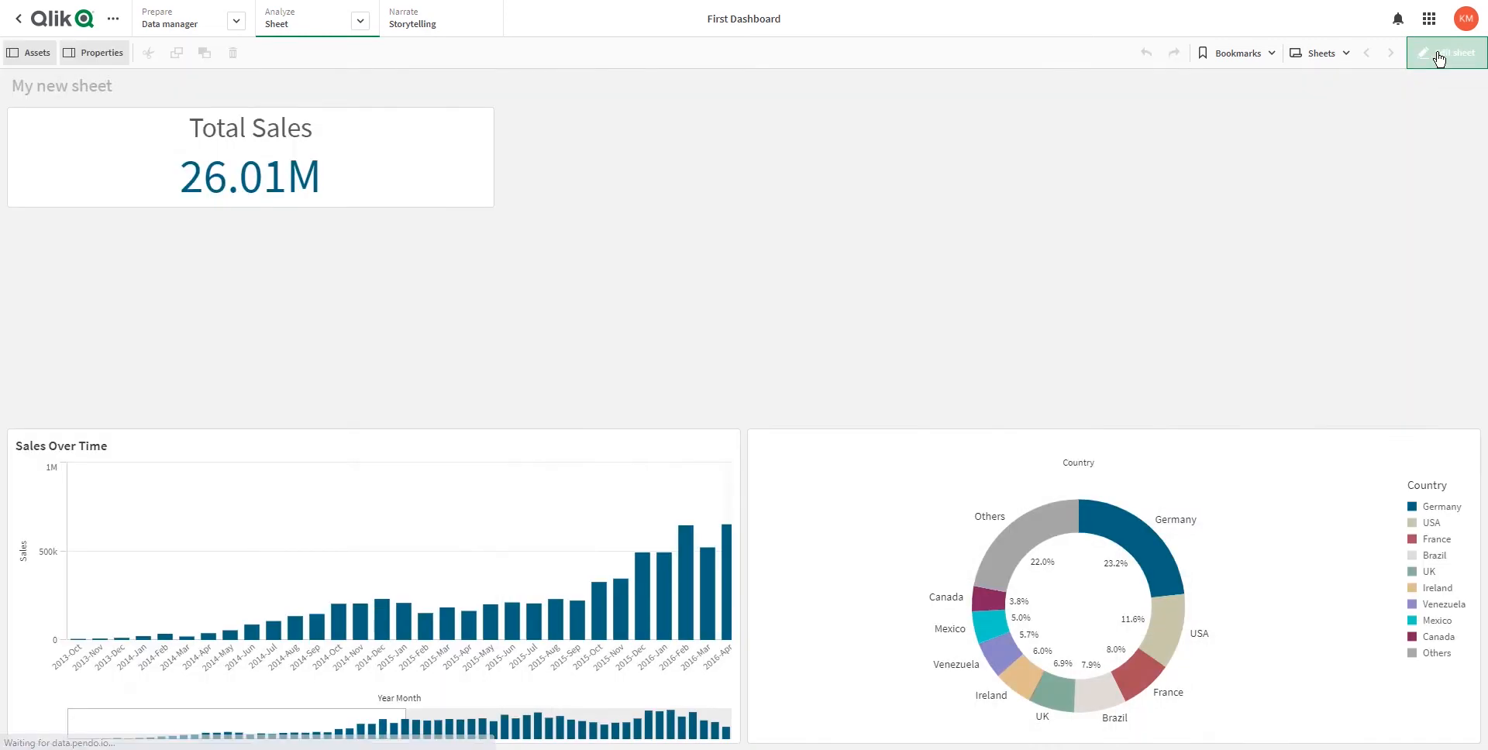
pyautogui.click(1439, 56)
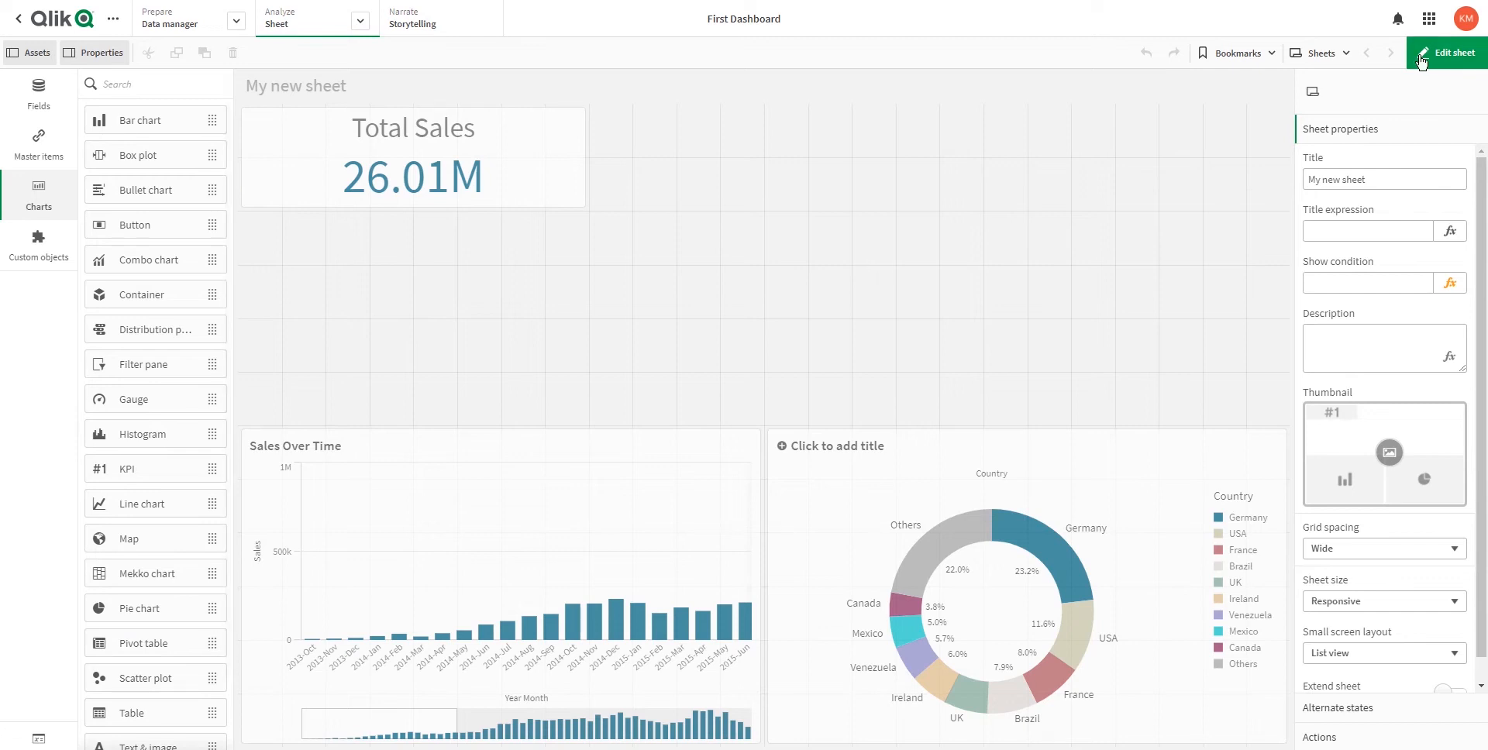
pyautogui.click(507, 172)
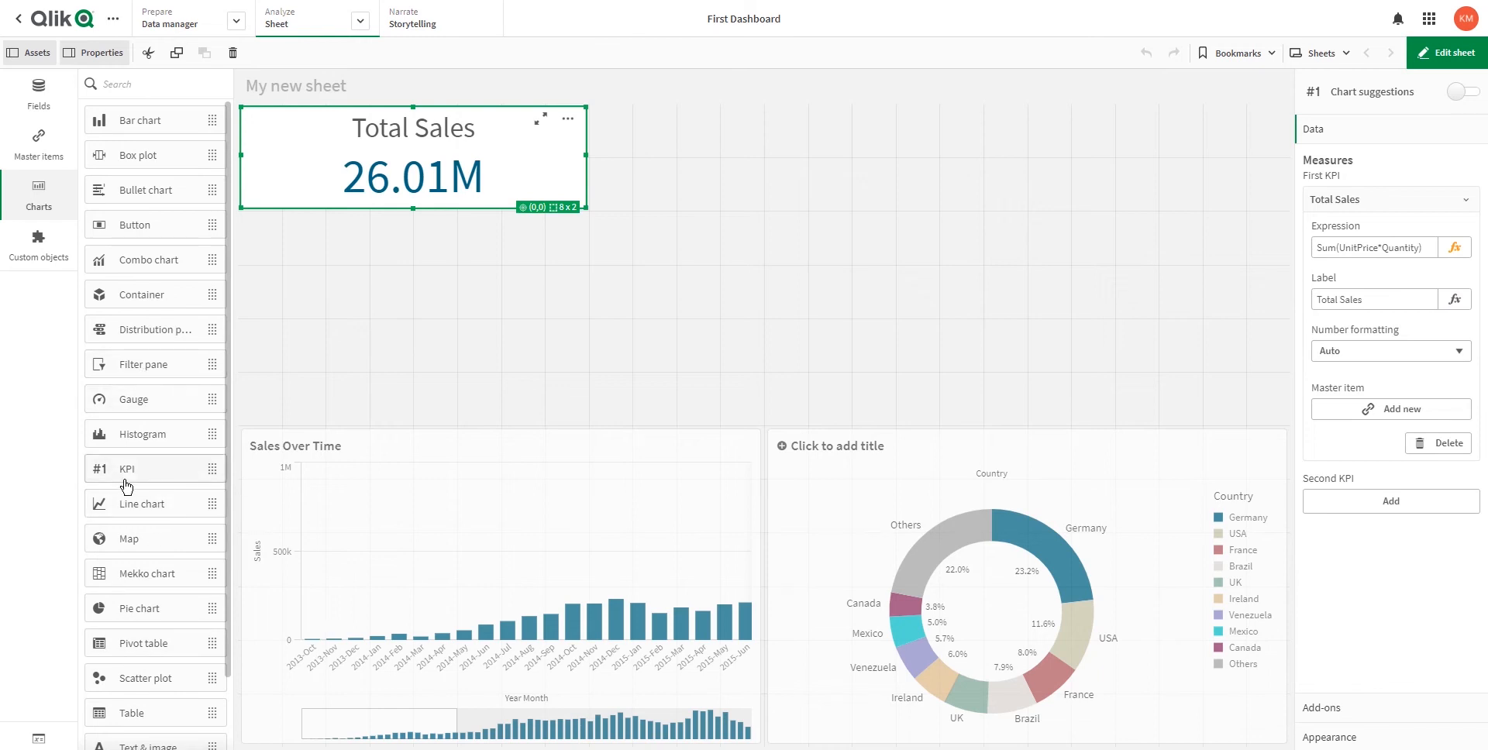
pyautogui.moveTo(128, 476); pyautogui.dragTo(704, 153)
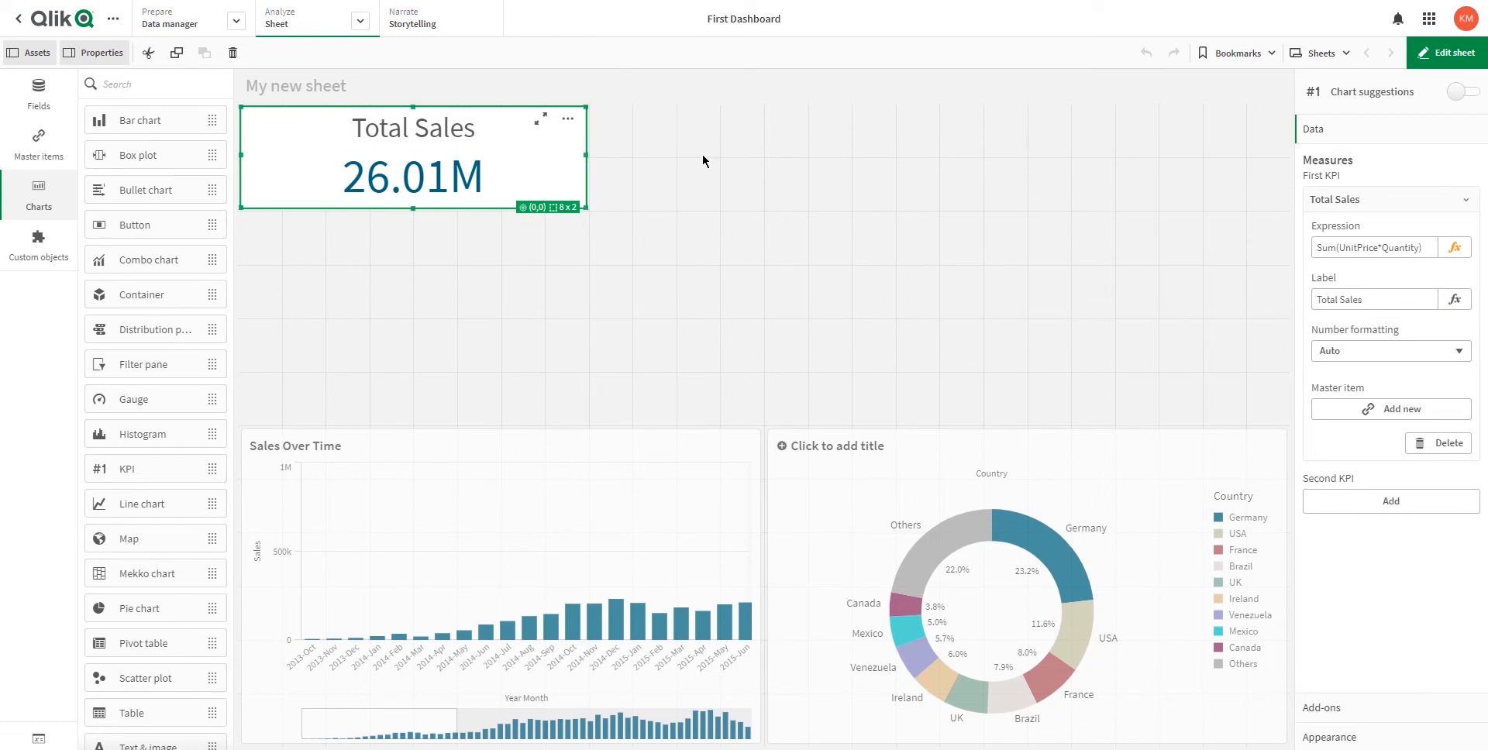
pyautogui.rightClick(725, 158)
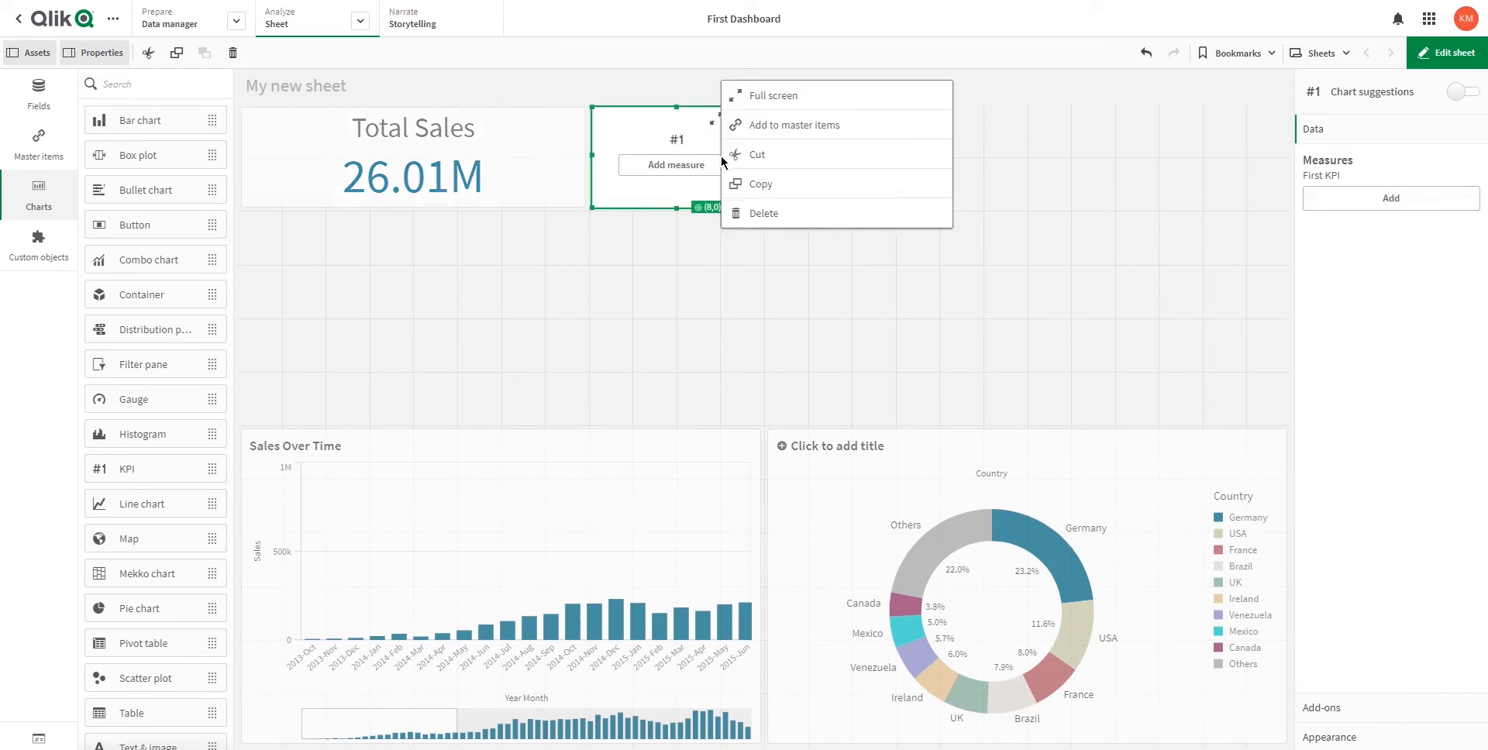
pyautogui.press('Delete')
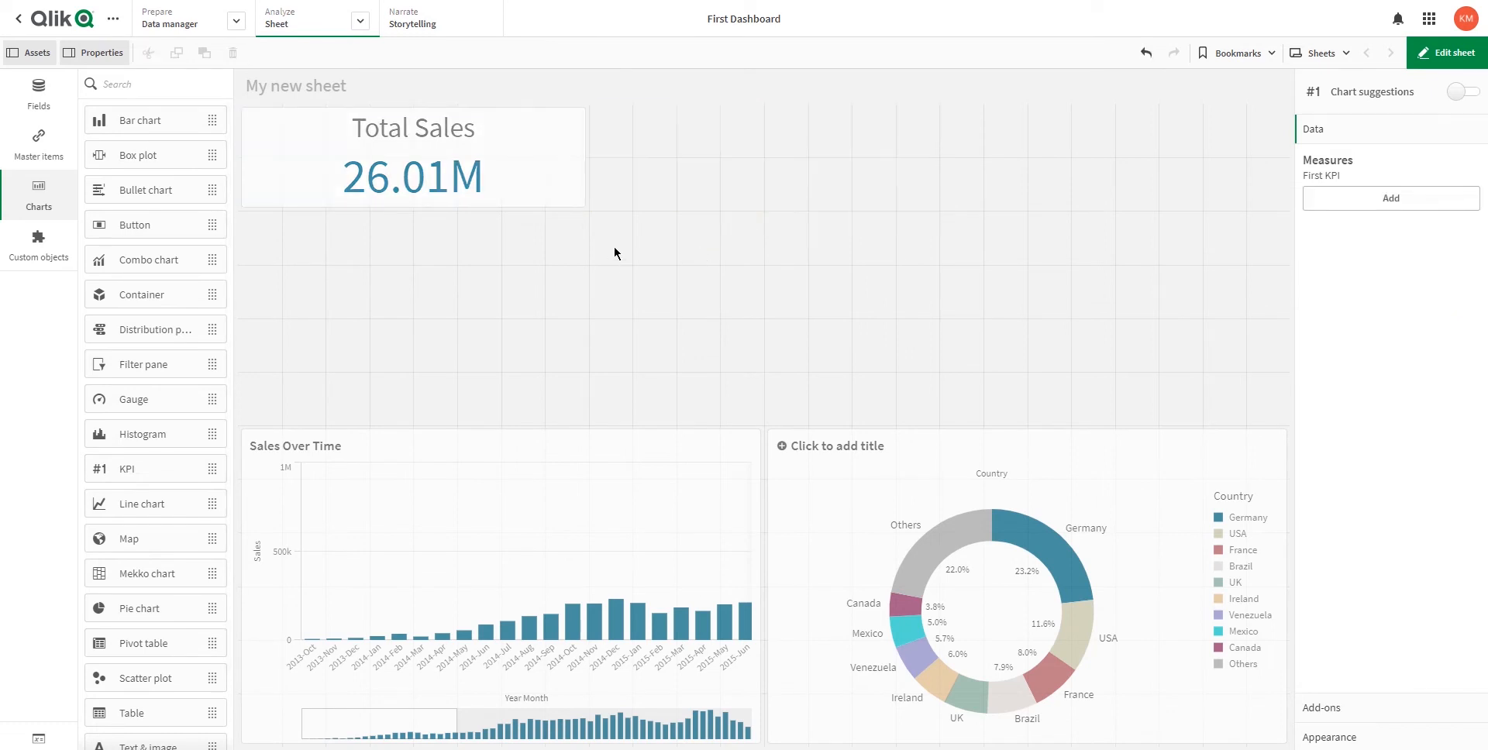
# Duplicate the Total Sales KPI and resize the copy to 7 x 2 grid cells directly beside the original.
pyautogui.click(532, 148)
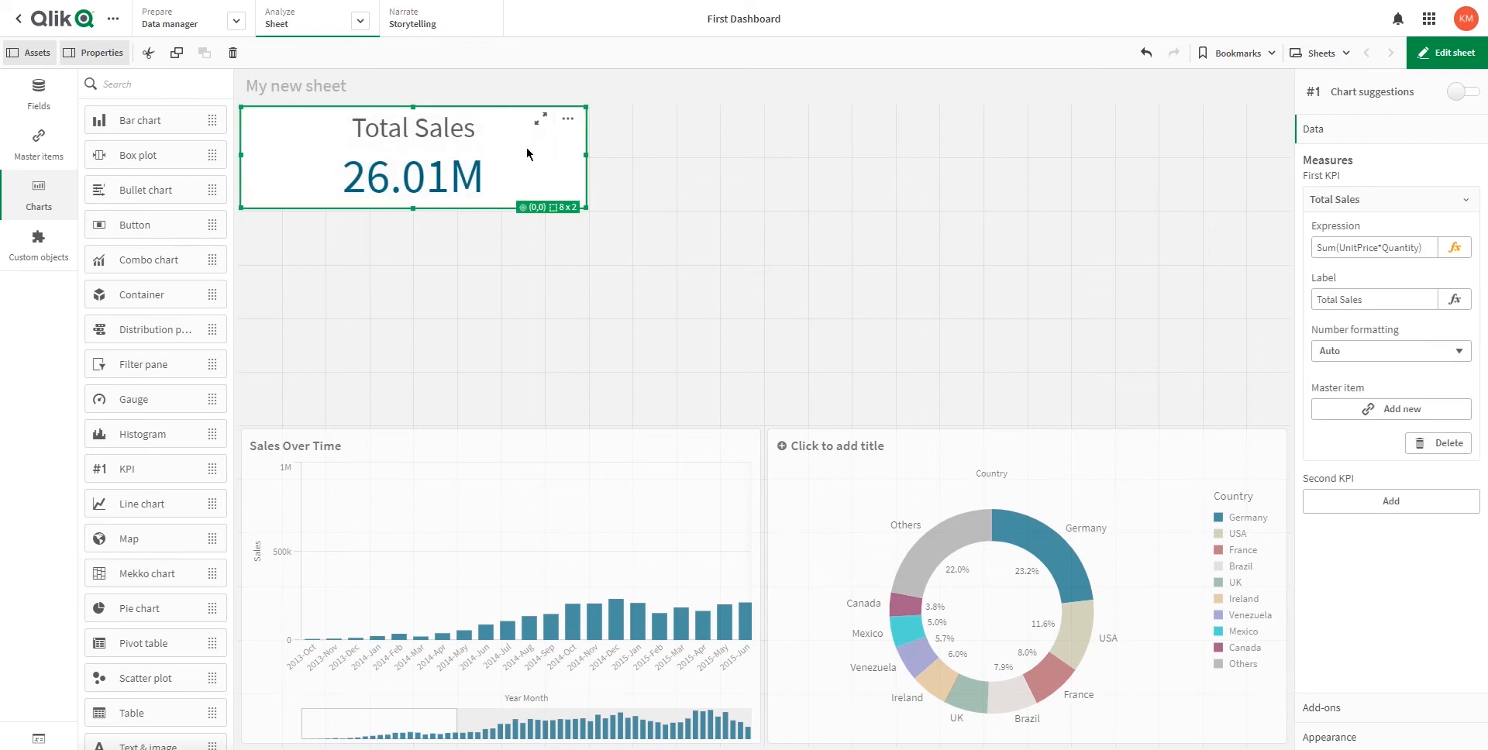
pyautogui.click(643, 157)
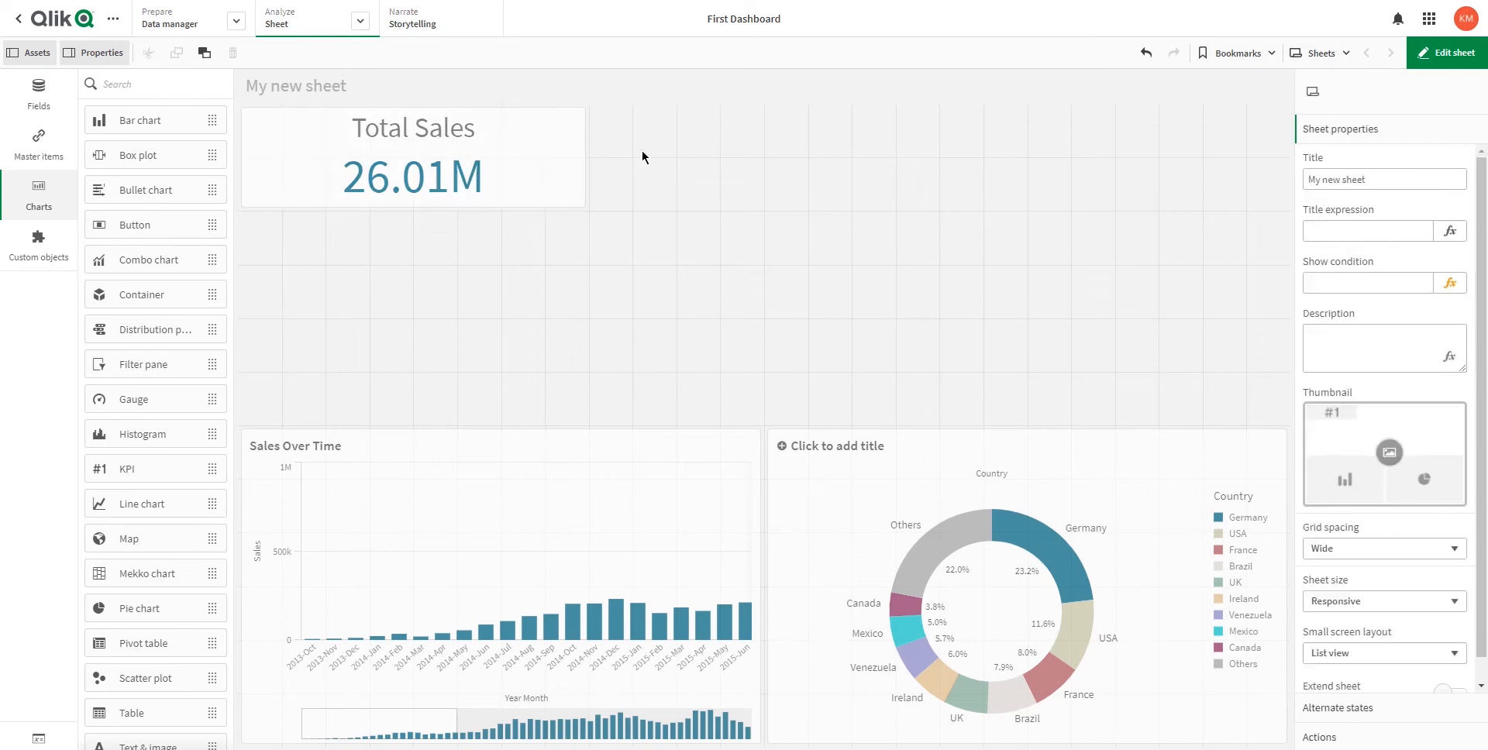
pyautogui.hotkey('ctrl', 'v')
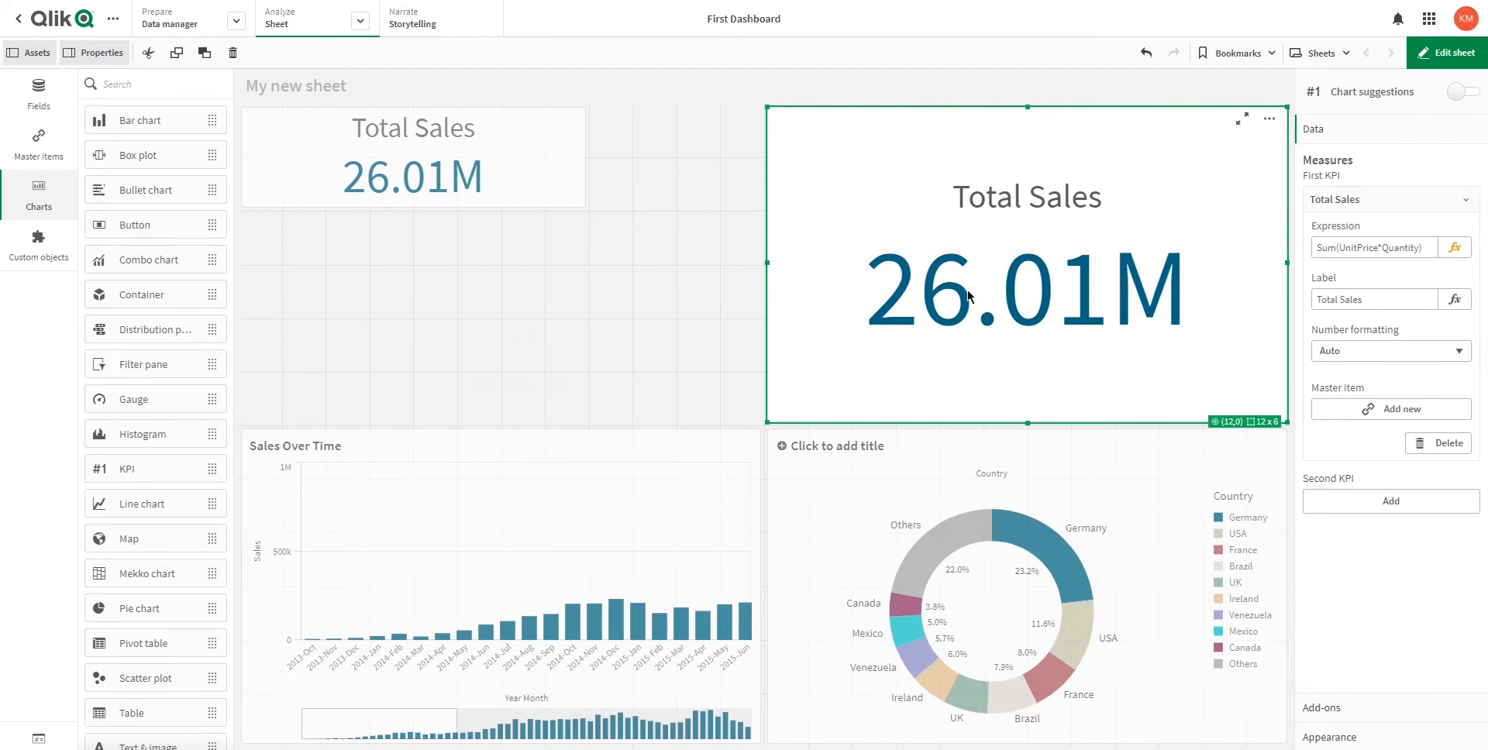
pyautogui.moveTo(1029, 416); pyautogui.dragTo(1025, 201)
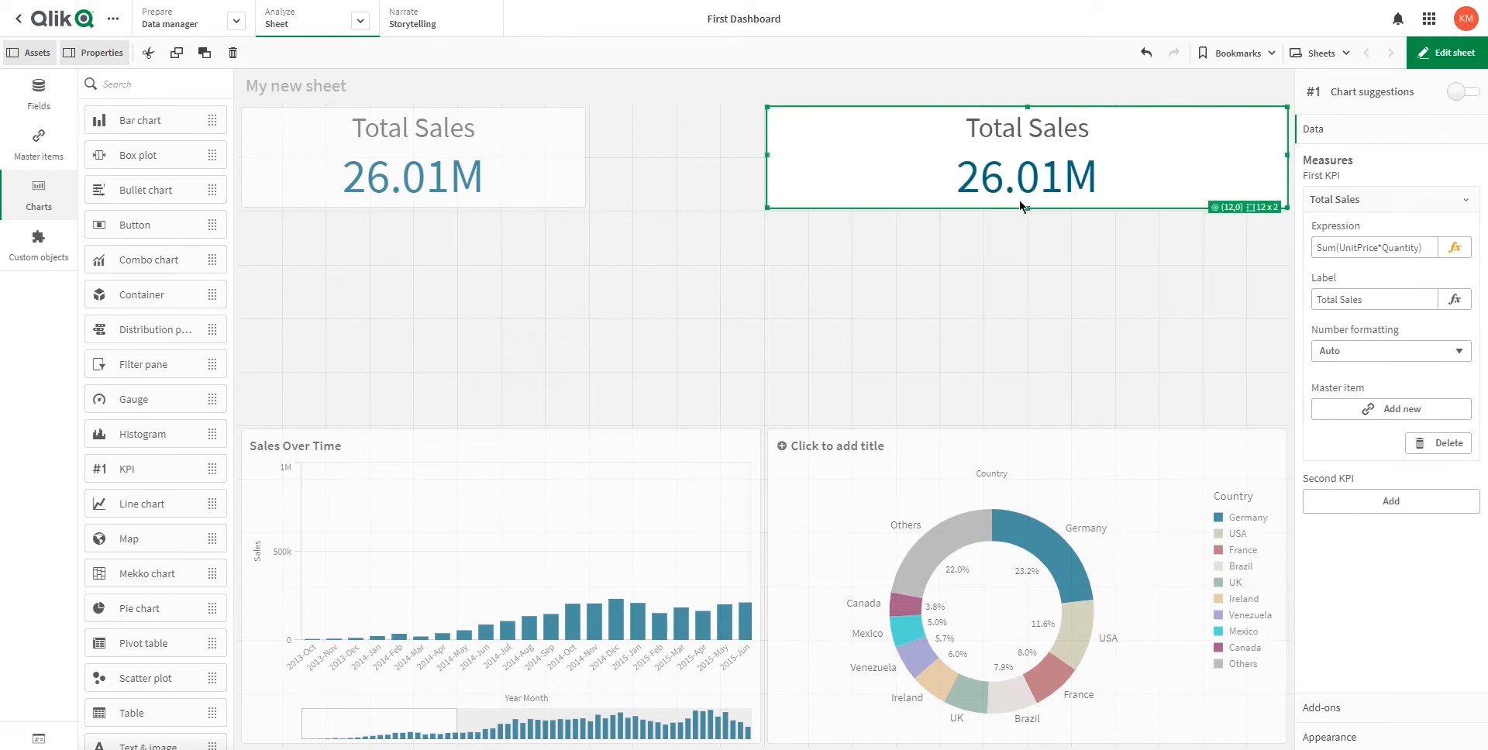
pyautogui.moveTo(770, 158); pyautogui.dragTo(595, 155)
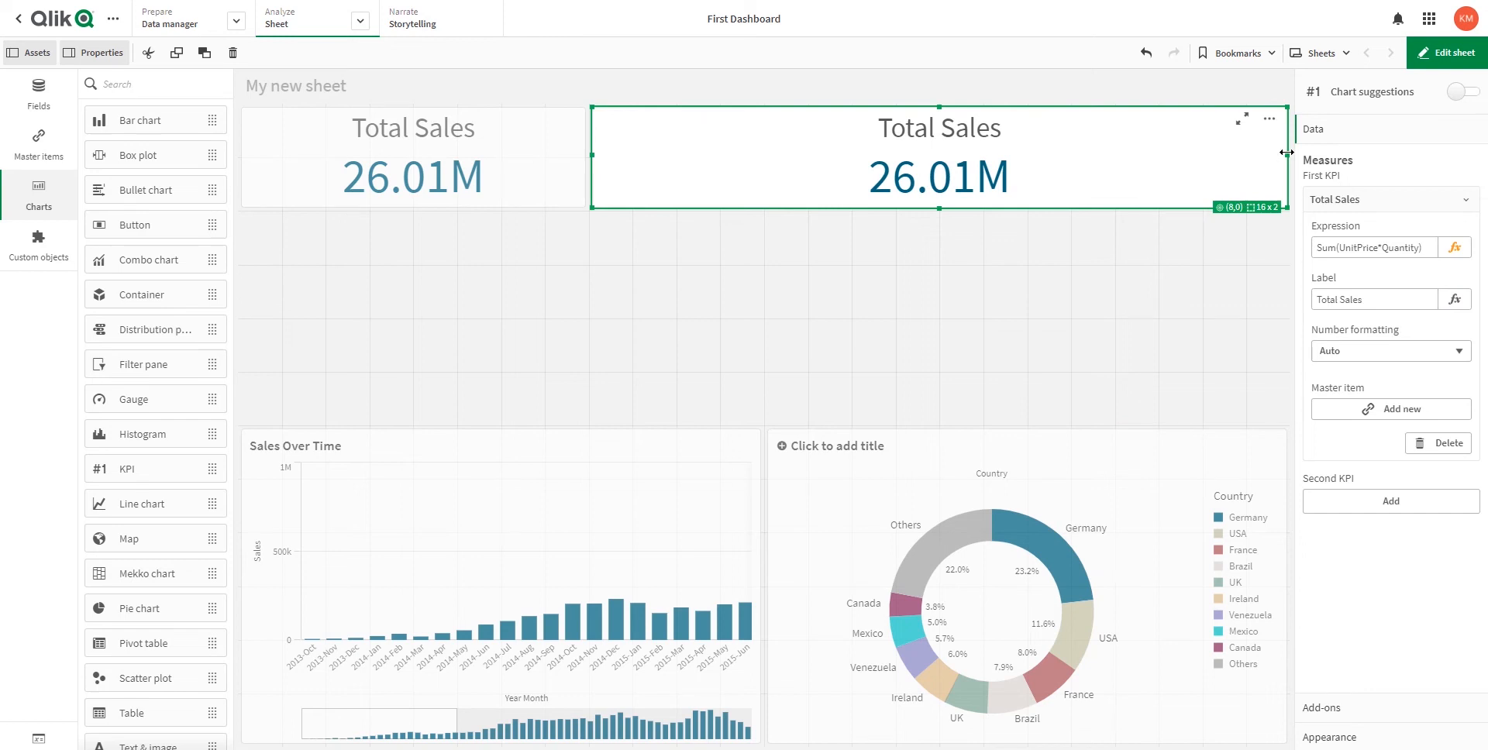
pyautogui.moveTo(1286, 155); pyautogui.dragTo(889, 153)
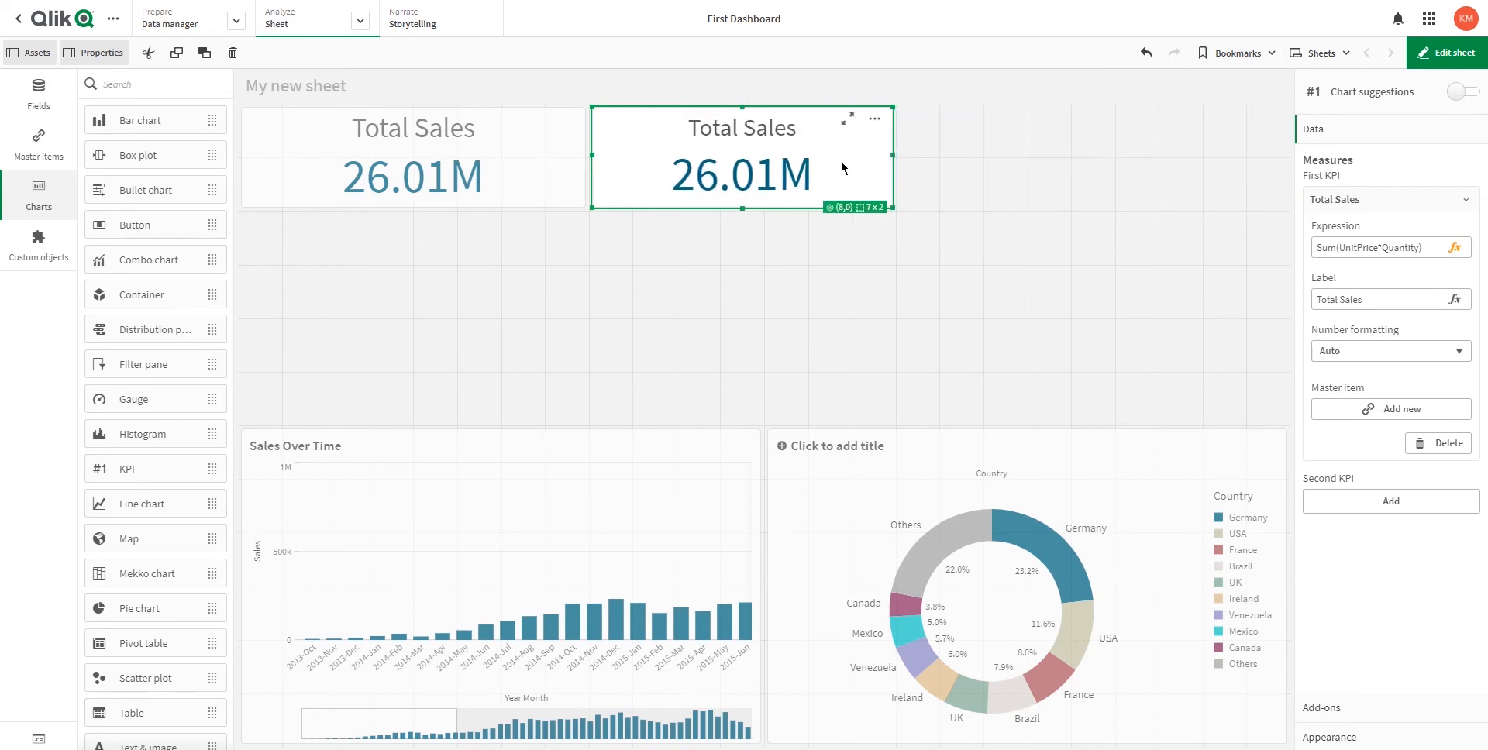
# Paste a third Total Sales KPI at the end of the row, and size it and the middle KPI to 8 x 2 grid cells.
pyautogui.click(952, 167)
pyautogui.hotkey('ctrl', 'v')
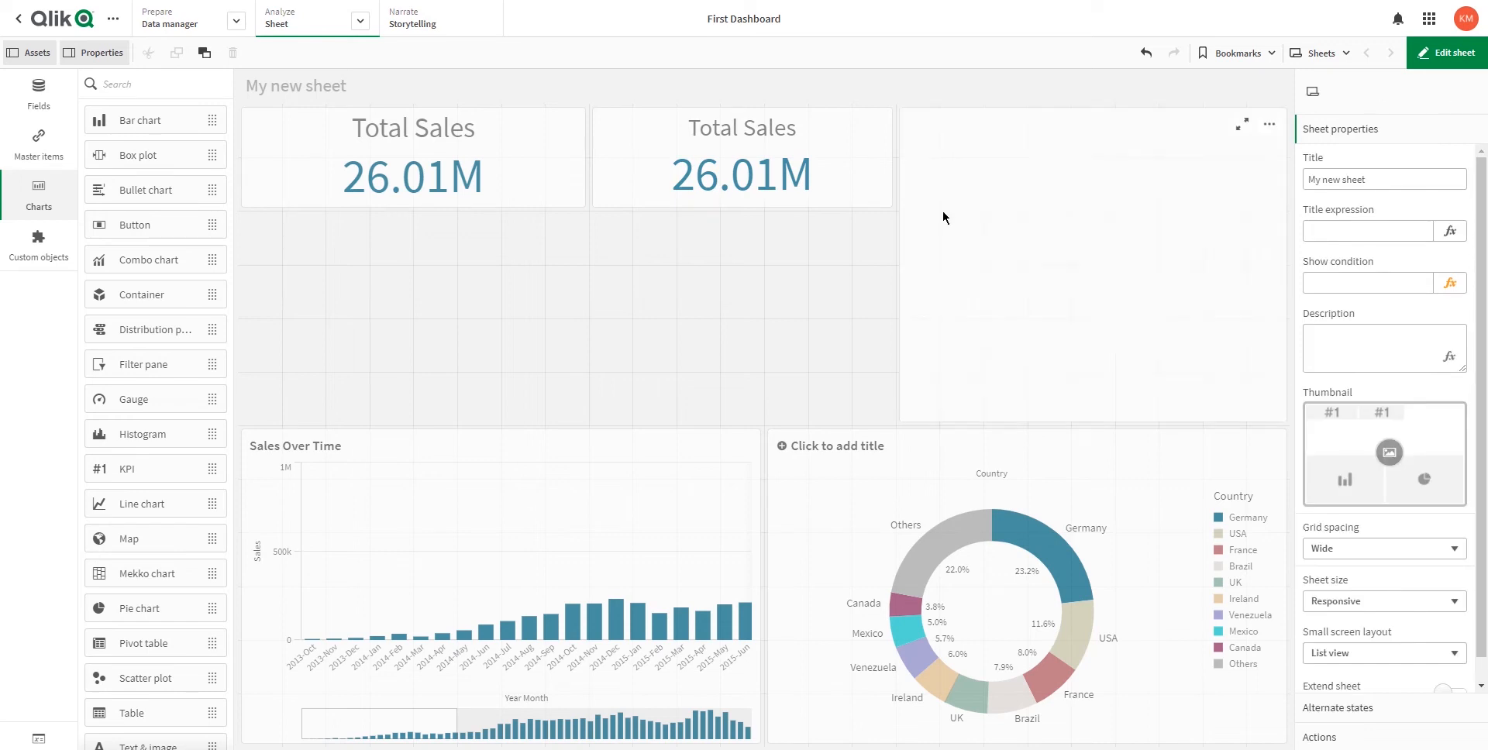
pyautogui.moveTo(1091, 421); pyautogui.dragTo(1090, 226)
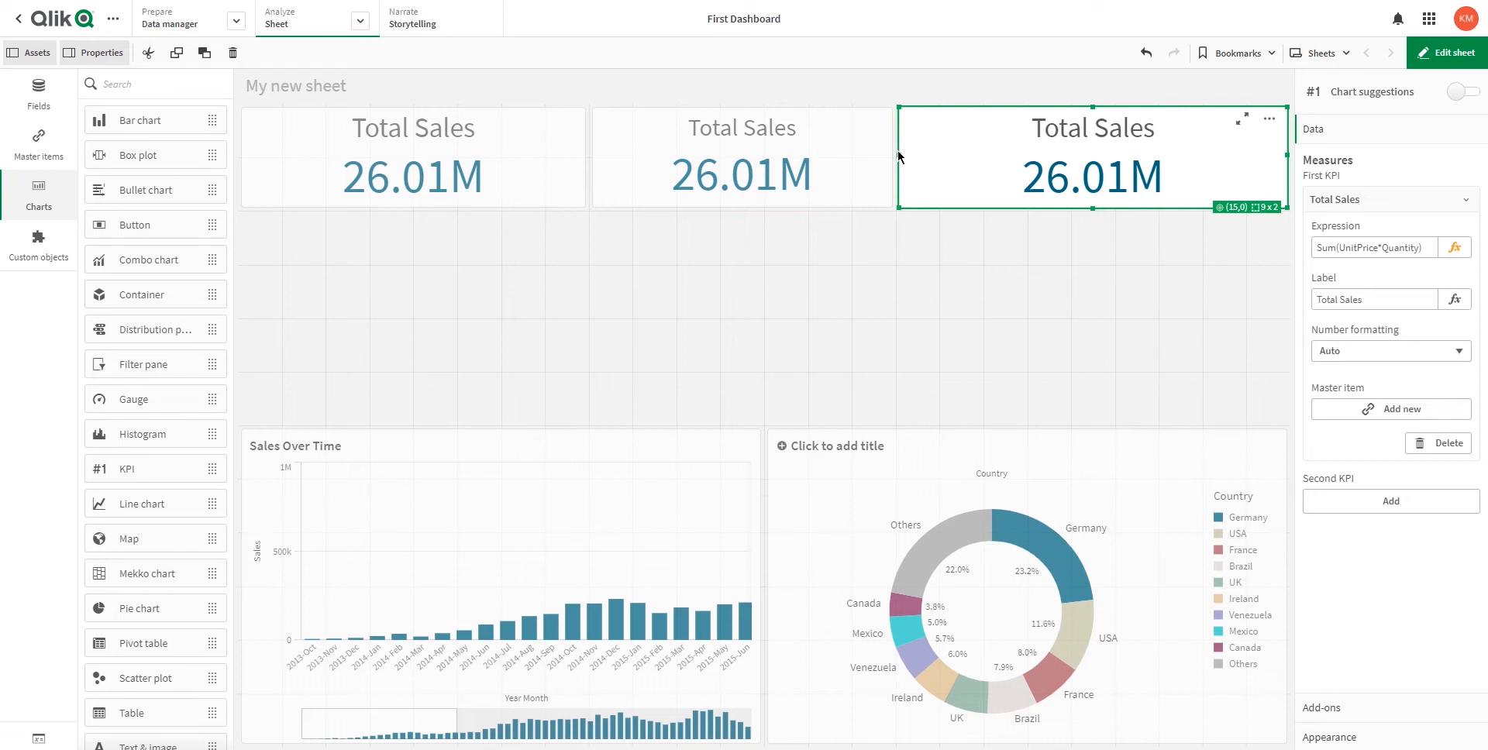
pyautogui.moveTo(900, 157); pyautogui.dragTo(938, 156)
pyautogui.click(857, 174)
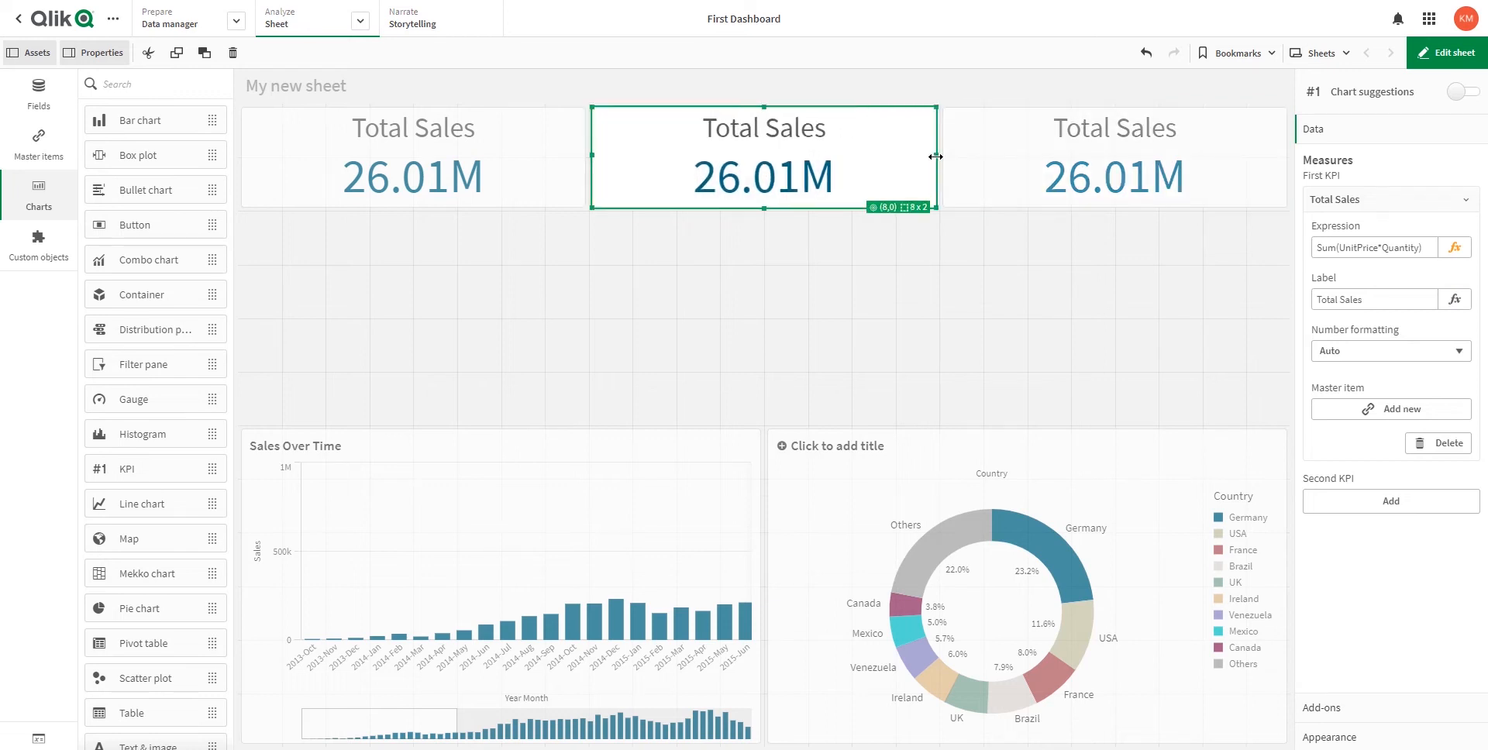
pyautogui.moveTo(591, 154); pyautogui.dragTo(620, 155)
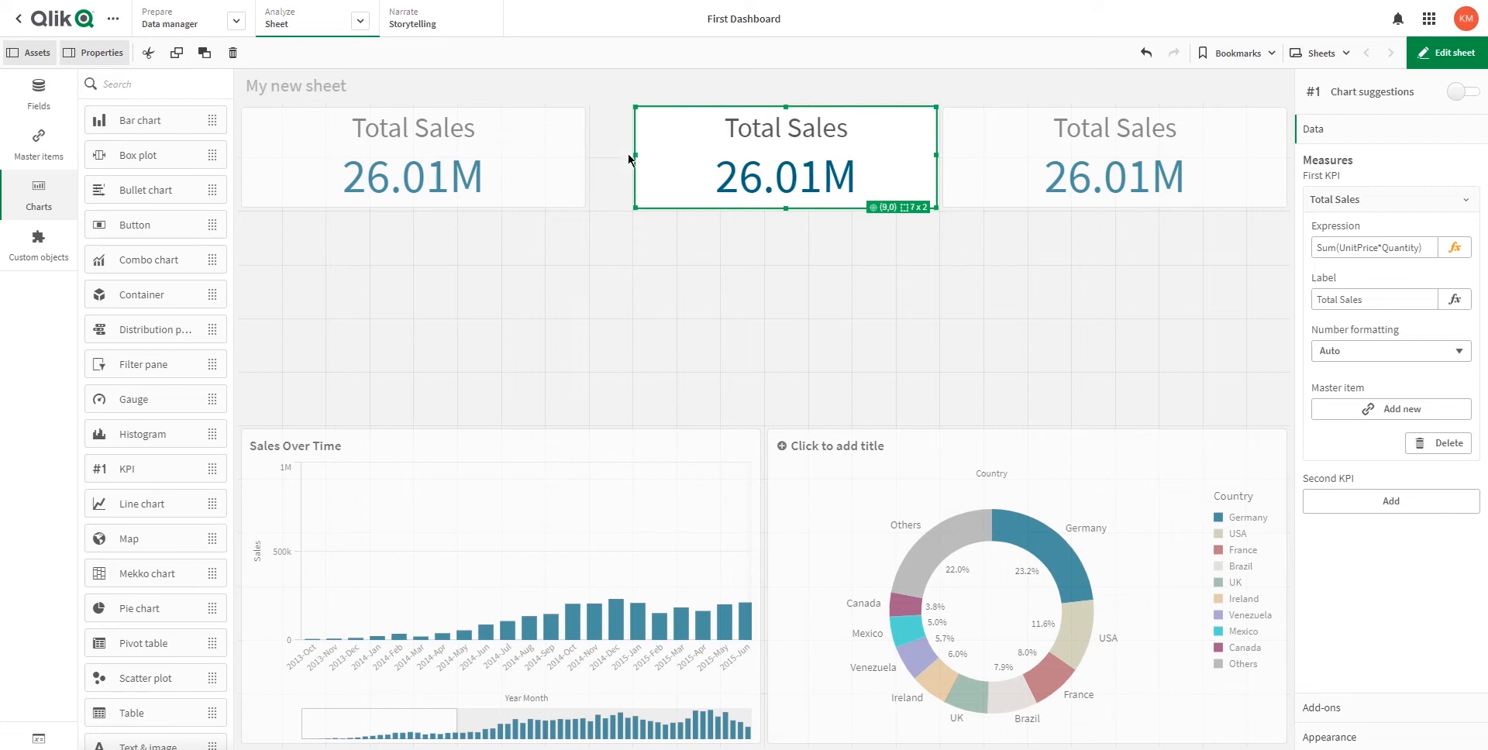
pyautogui.click(577, 164)
pyautogui.moveTo(585, 155); pyautogui.dragTo(626, 161)
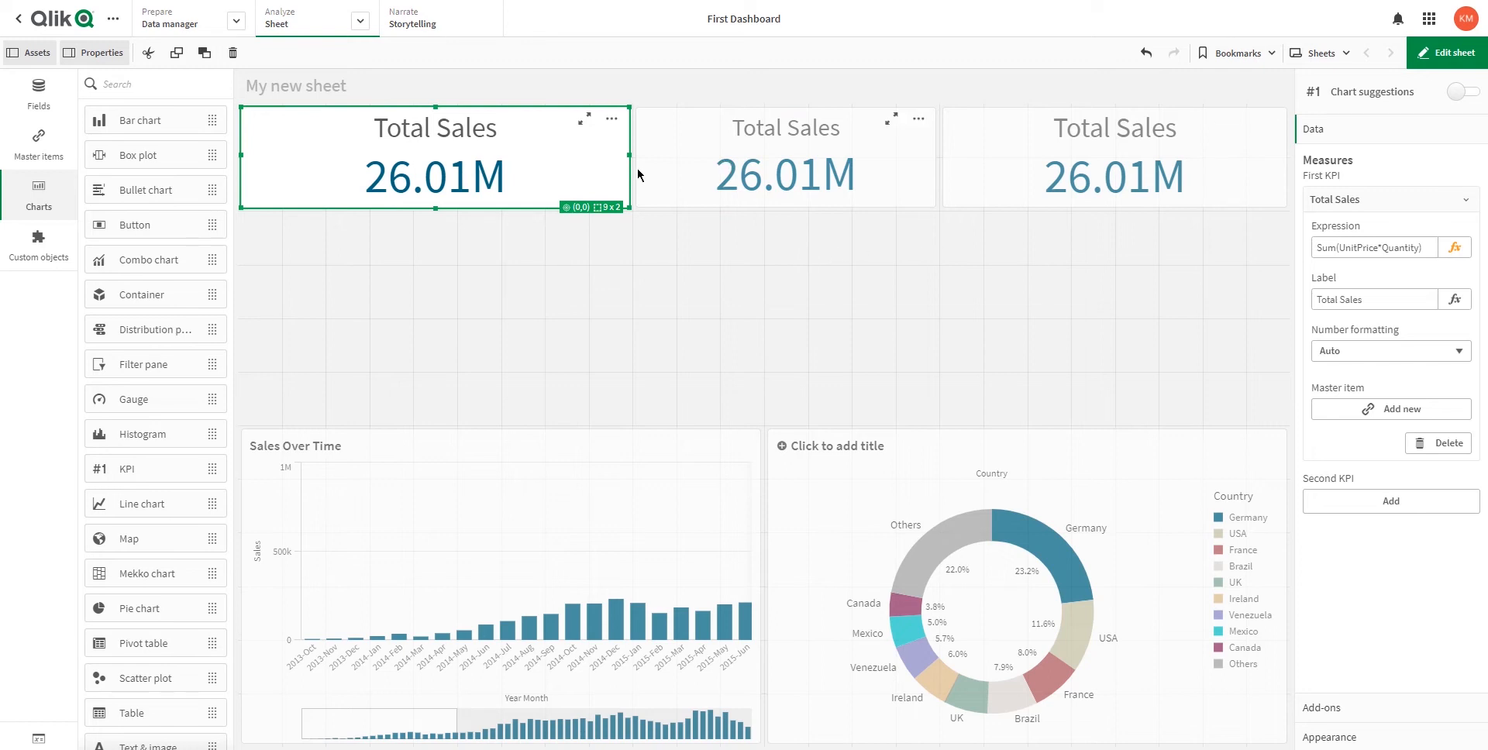
pyautogui.hotkey('ctrl', 'z')
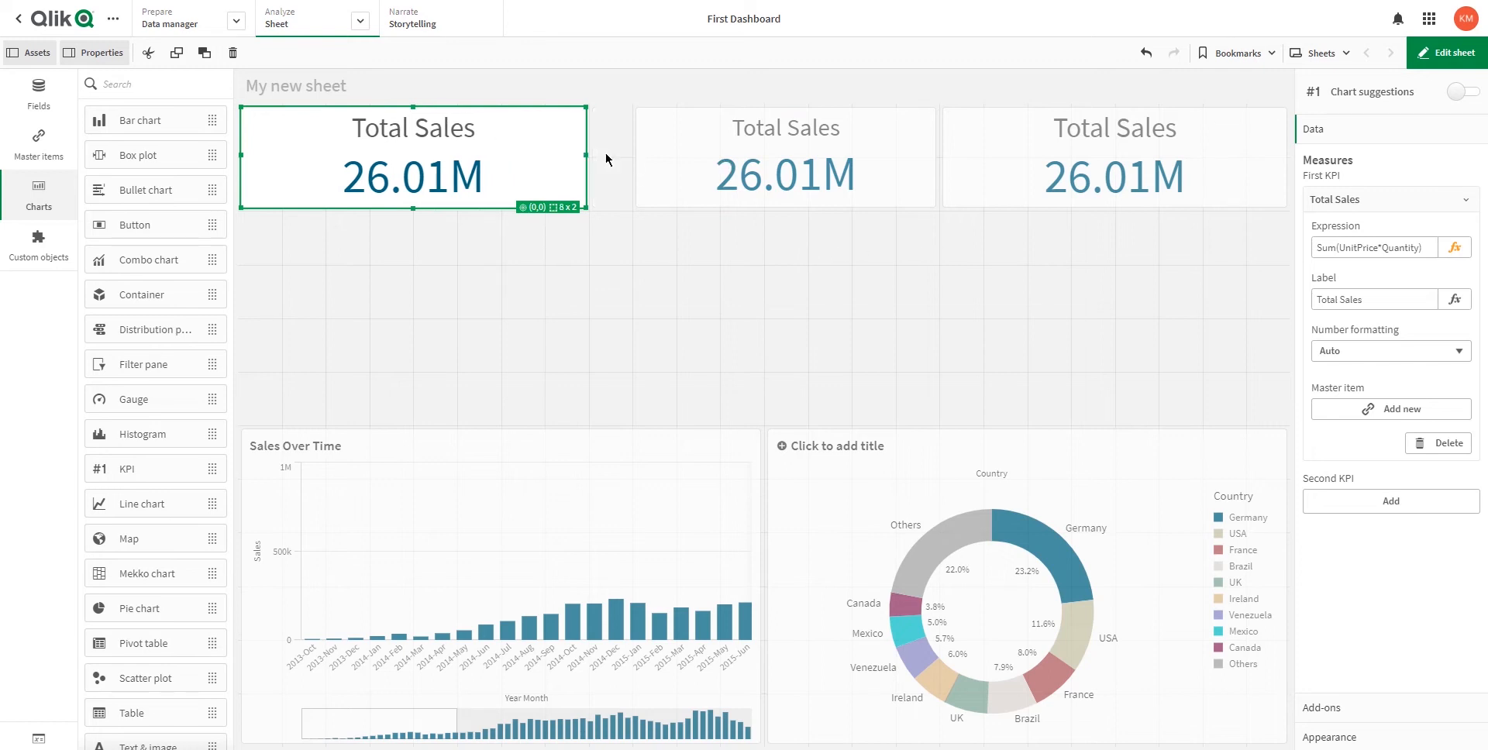
pyautogui.click(645, 162)
pyautogui.moveTo(634, 157); pyautogui.dragTo(593, 159)
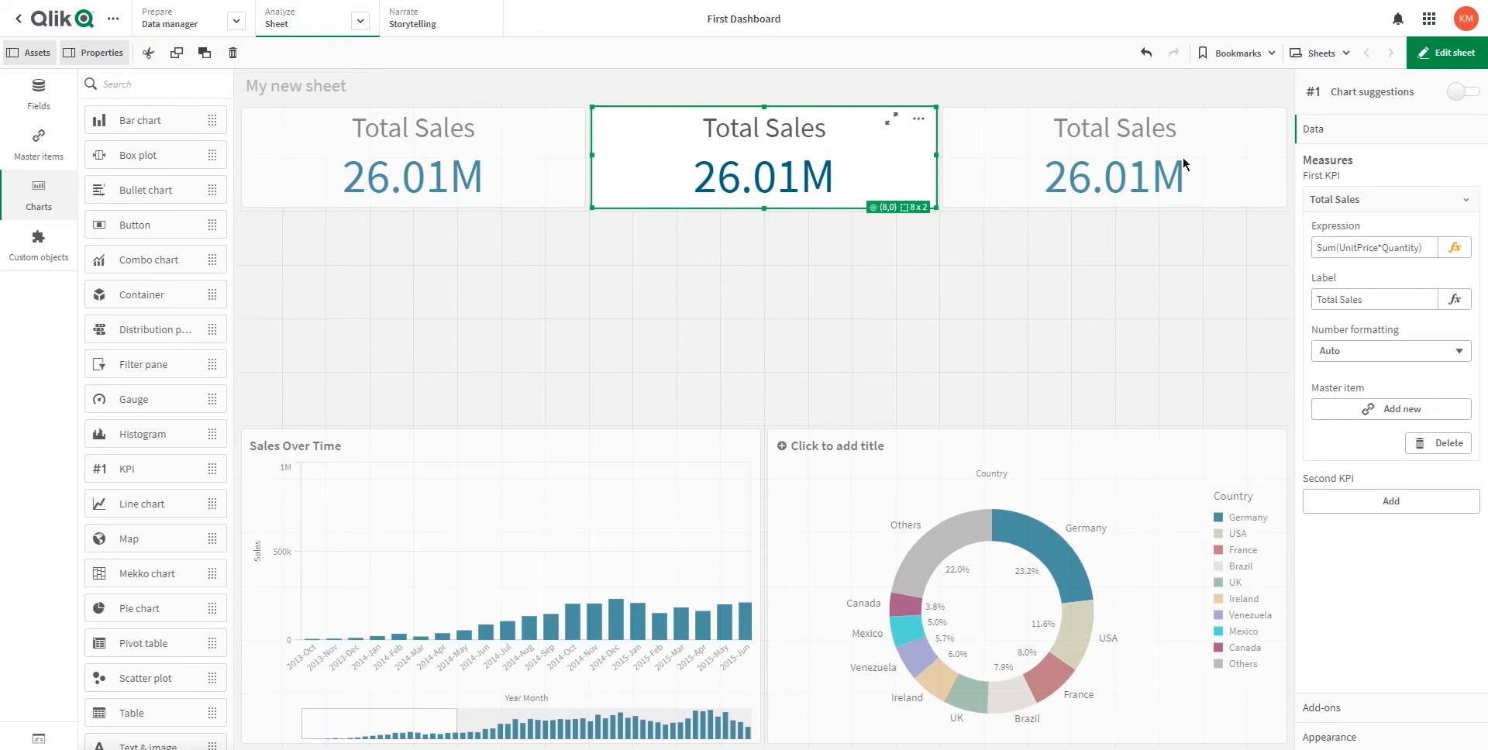
# View the sheet outside edit mode to examine the row of three KPIs, and return to editing.
pyautogui.click(1427, 56)
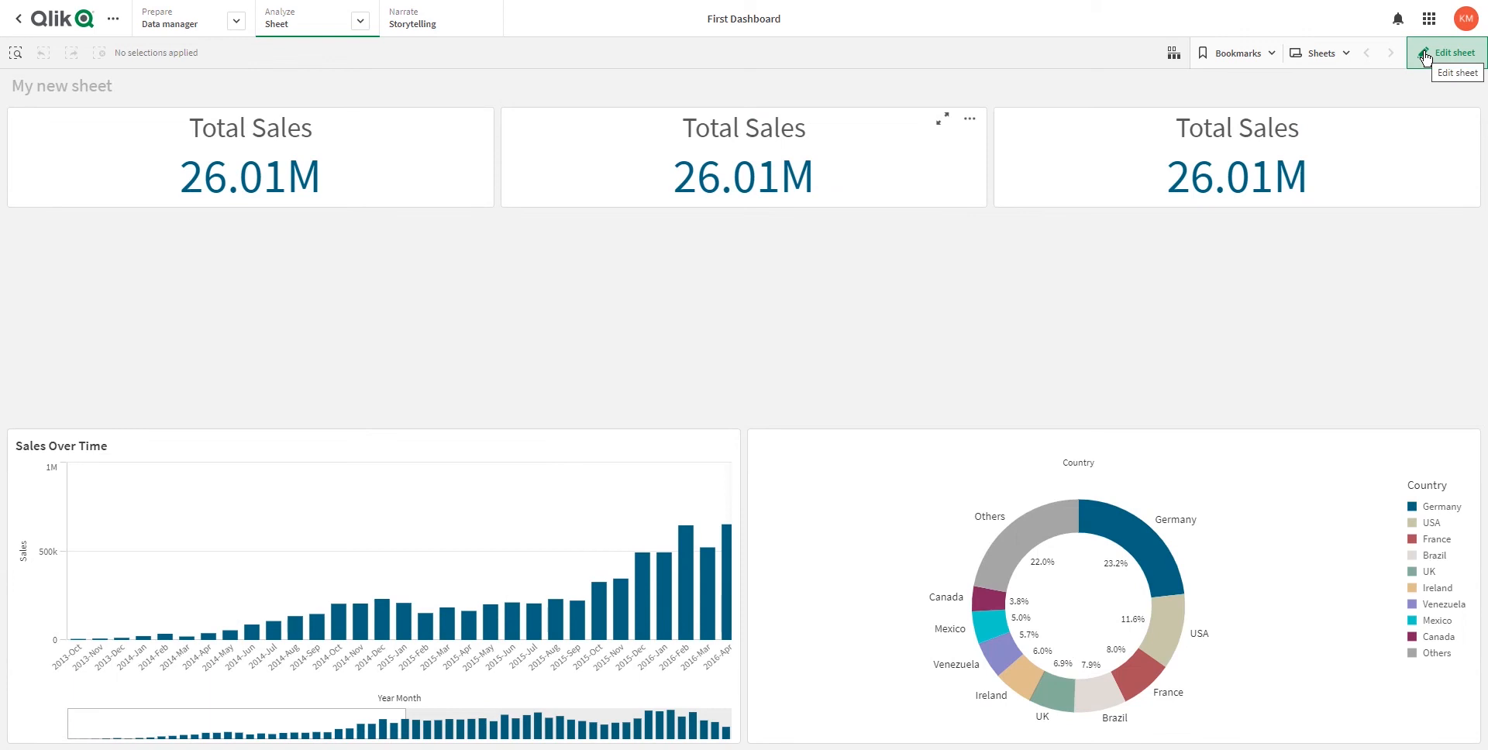
pyautogui.click(1426, 54)
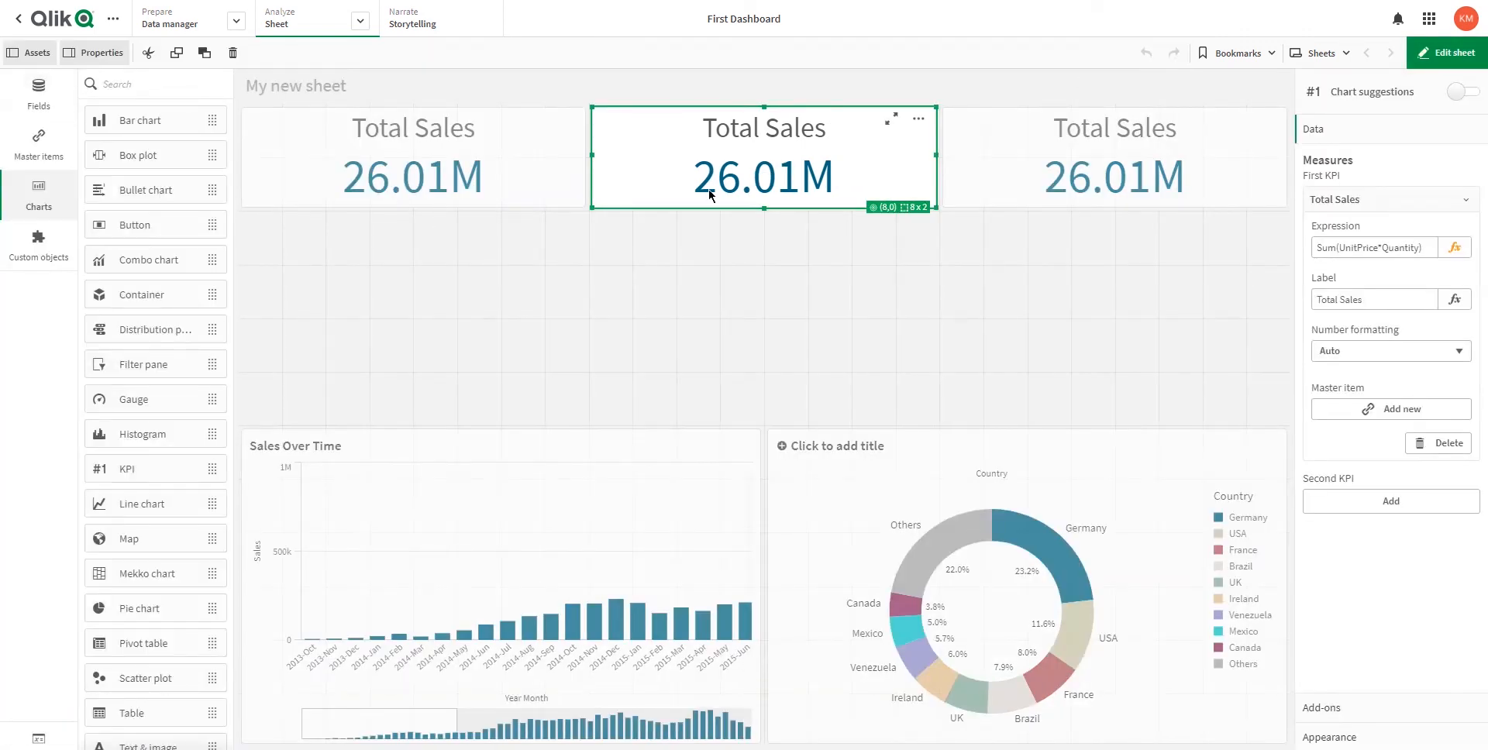
# Change the middle KPI's expression to Sum(UnitCost*Quantity).
pyautogui.click(1454, 247)
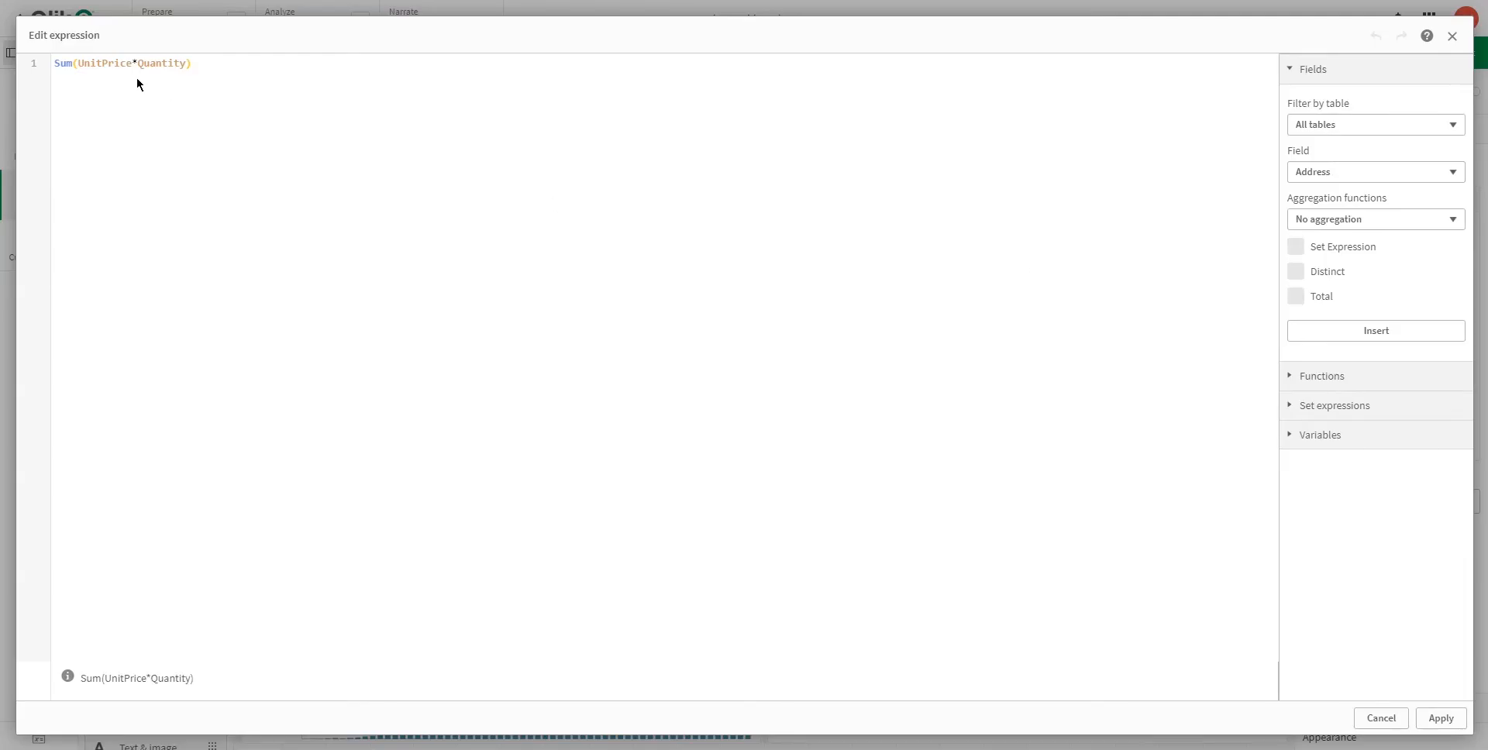
pyautogui.doubleClick(104, 61)
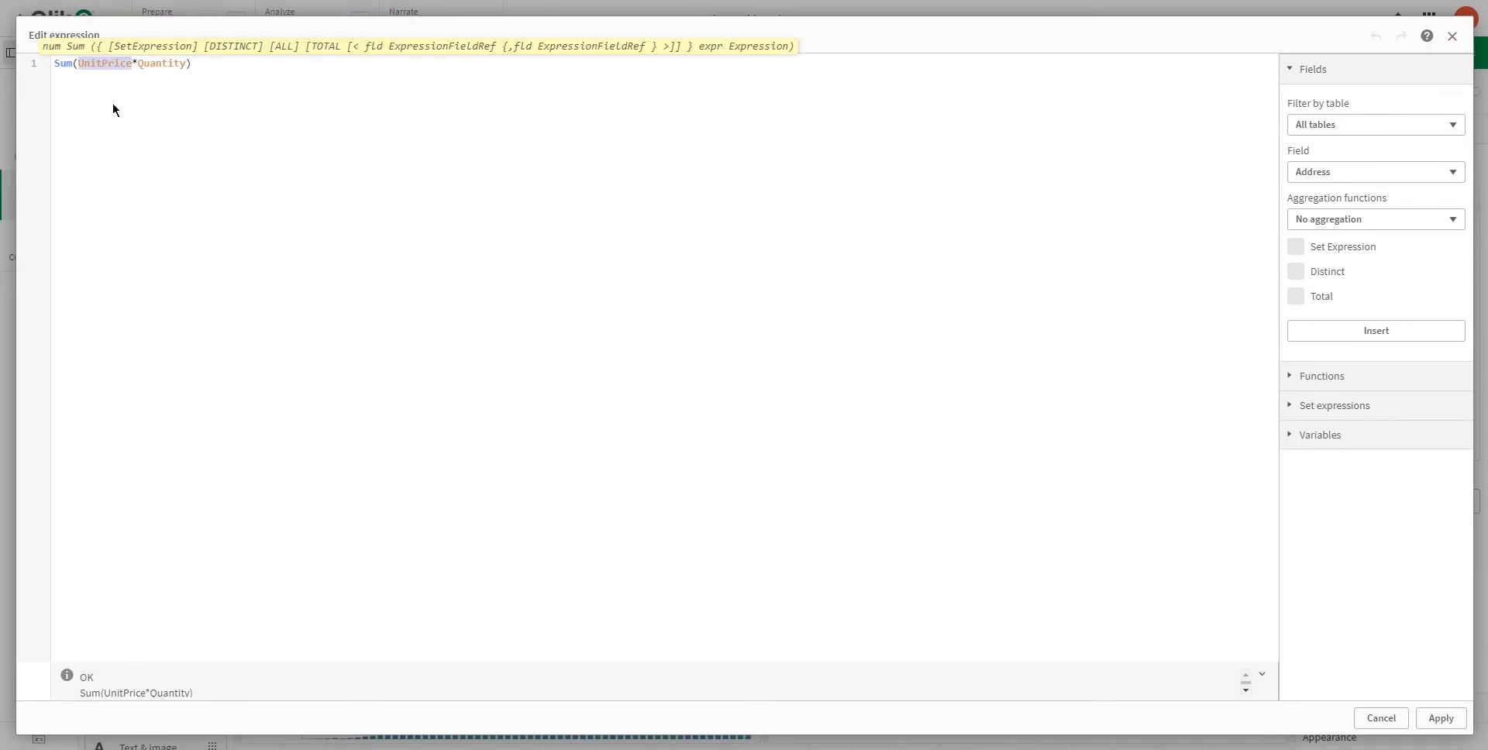
pyautogui.write('uni')
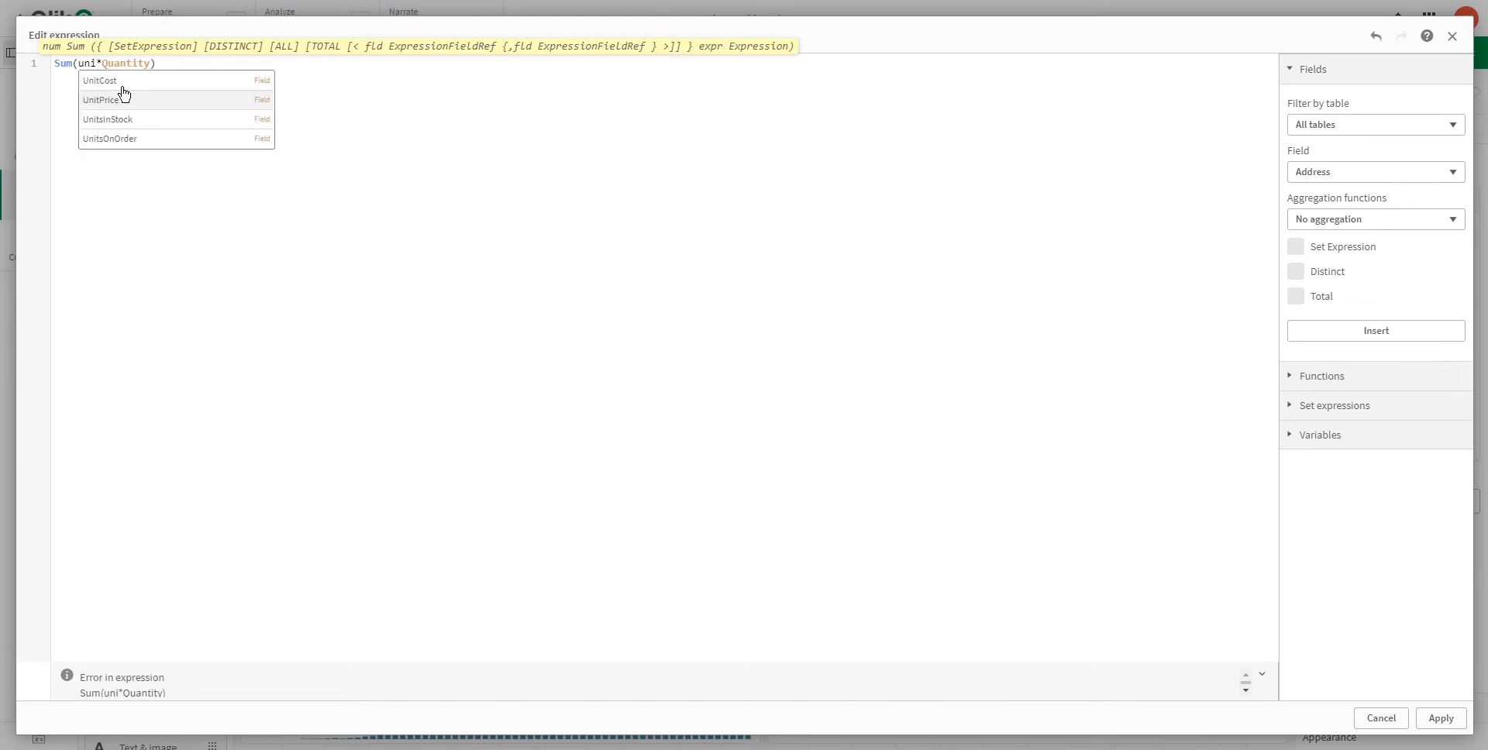
pyautogui.click(122, 87)
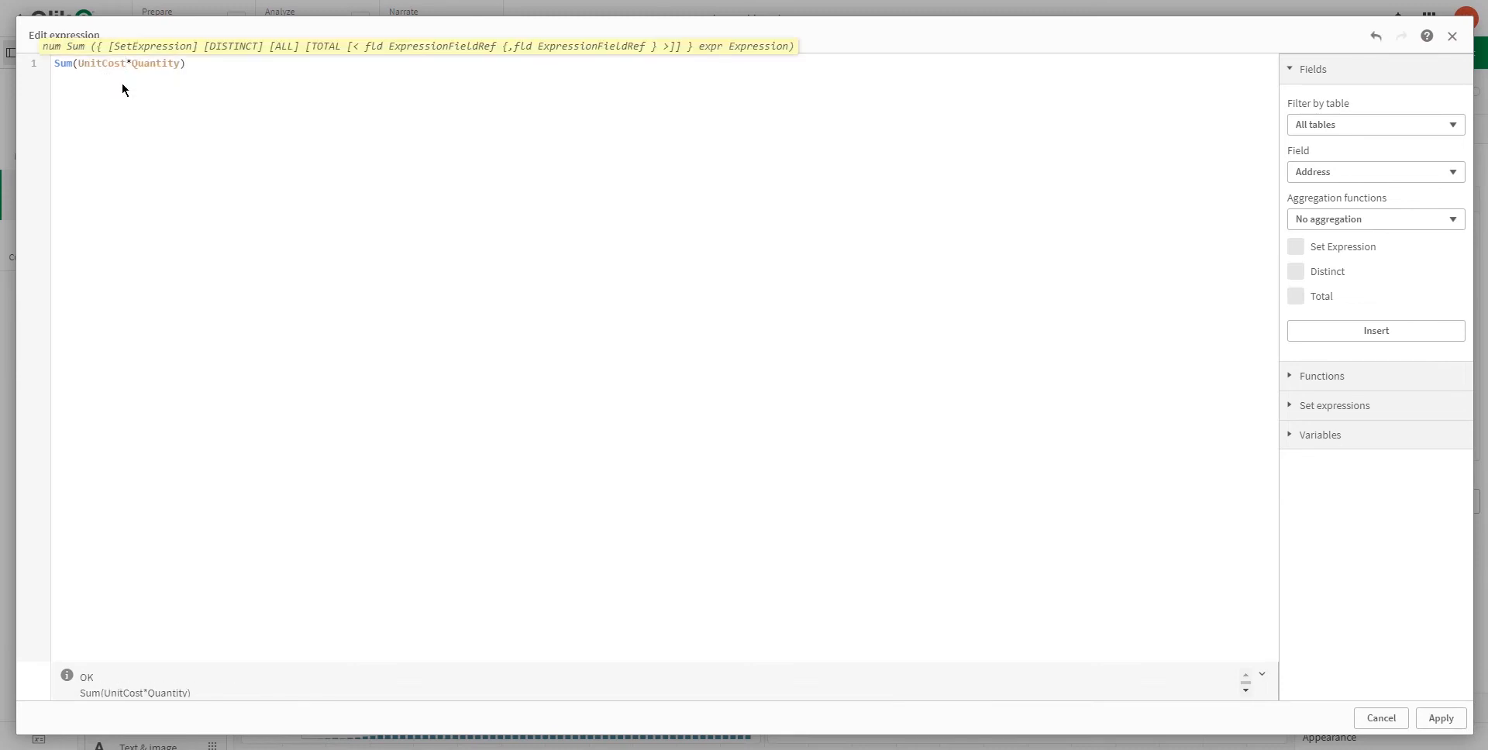
pyautogui.click(1439, 719)
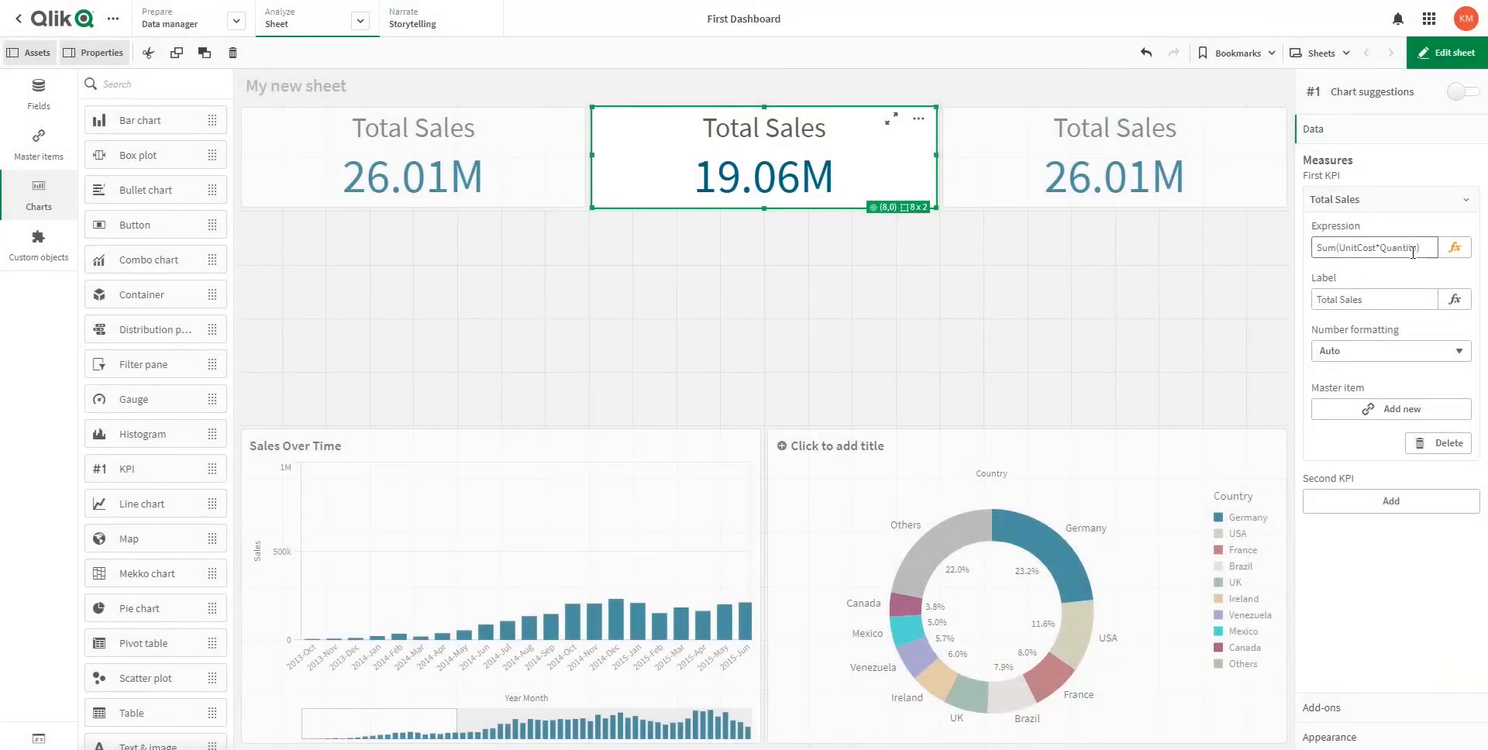
# Relabel the middle KPI as COGS.
pyautogui.click(1370, 301)
pyautogui.press('BackSpace')
pyautogui.press('BackSpace')
pyautogui.press('BackSpace')
pyautogui.press('BackSpace')
pyautogui.press('BackSpace')
pyautogui.write('COG')
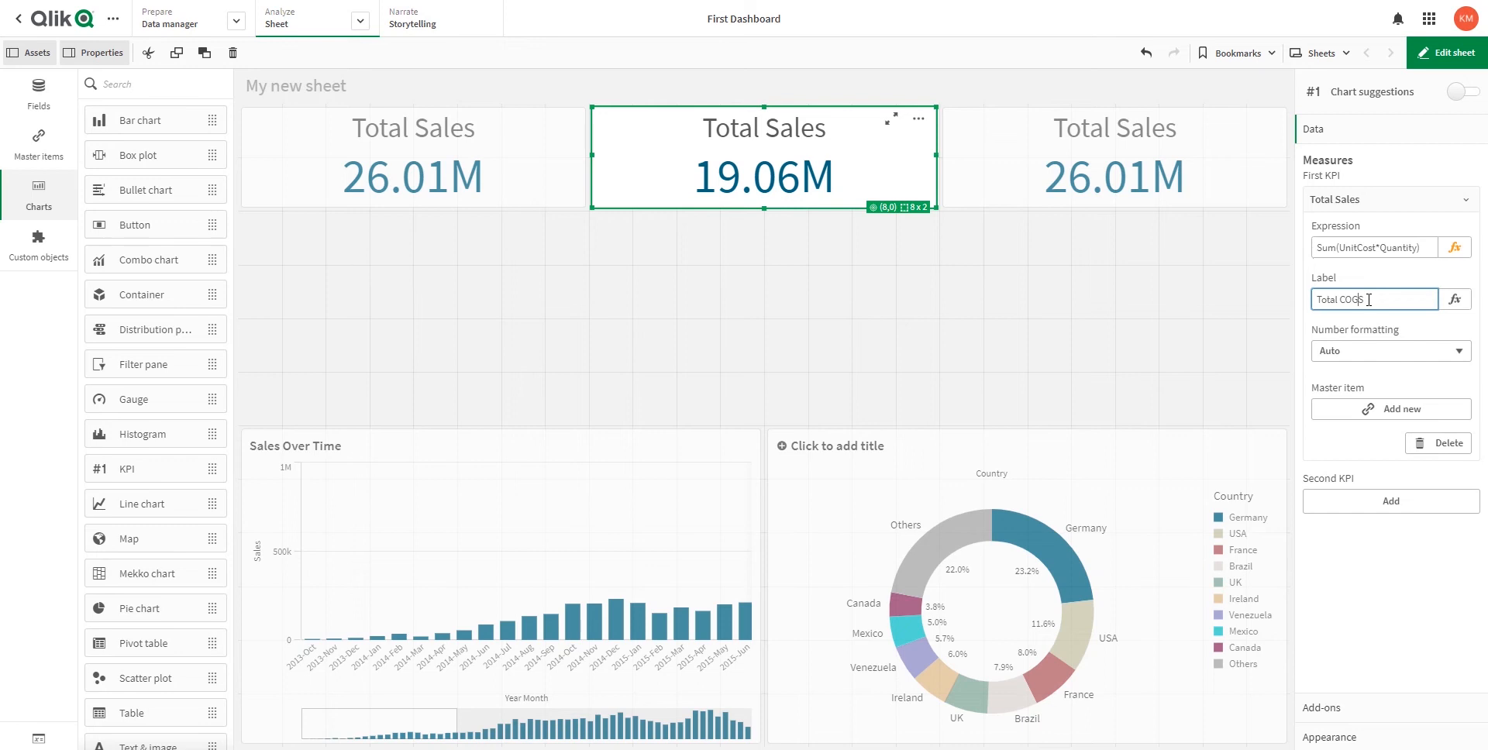
pyautogui.press('BackSpace')
pyautogui.press('BackSpace')
pyautogui.press('BackSpace')
pyautogui.press('BackSpace')
pyautogui.press('BackSpace')
pyautogui.press('BackSpace')
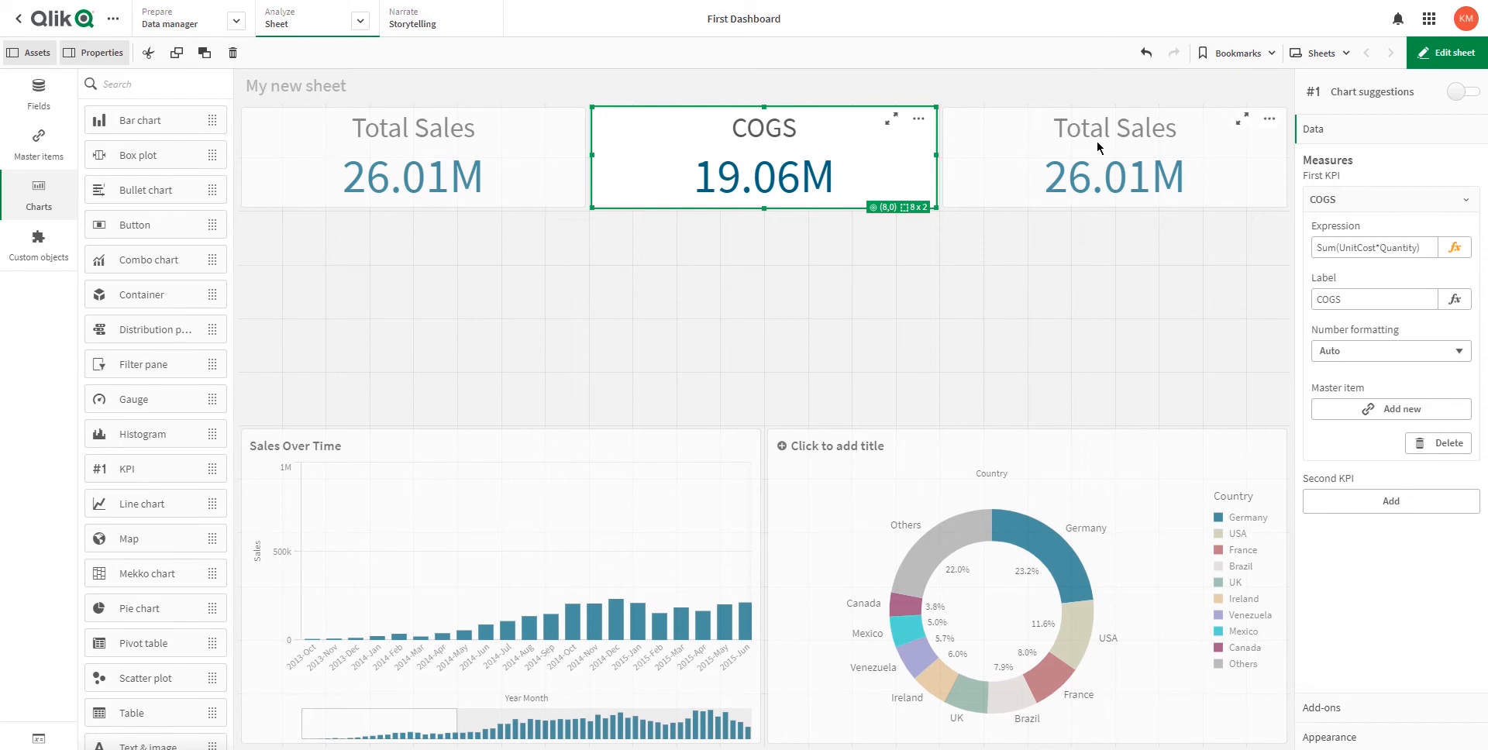
# Change the third KPI's expression to Sum(UnitPrice*Quantity) - sum(UnitCost*Quantity).
pyautogui.click(1094, 172)
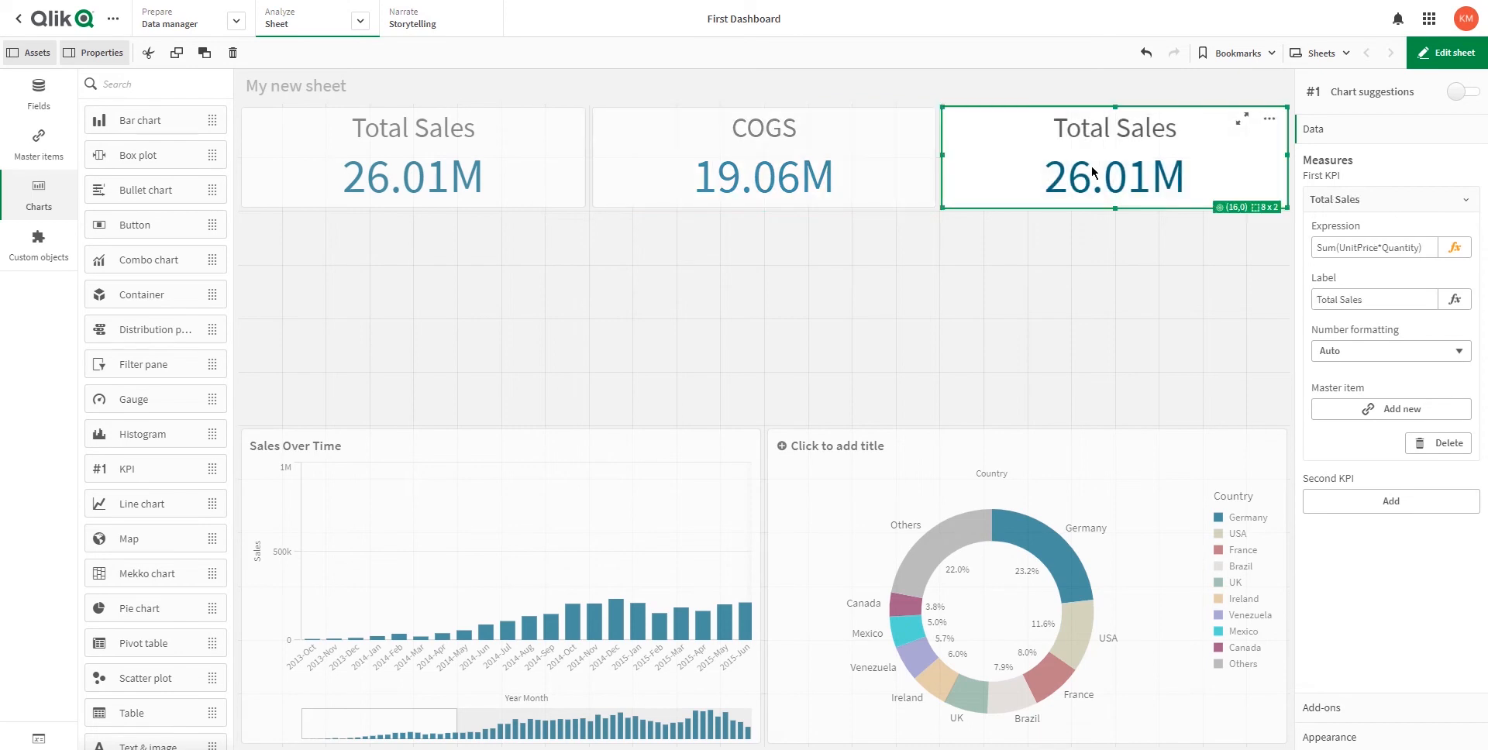
pyautogui.click(1454, 248)
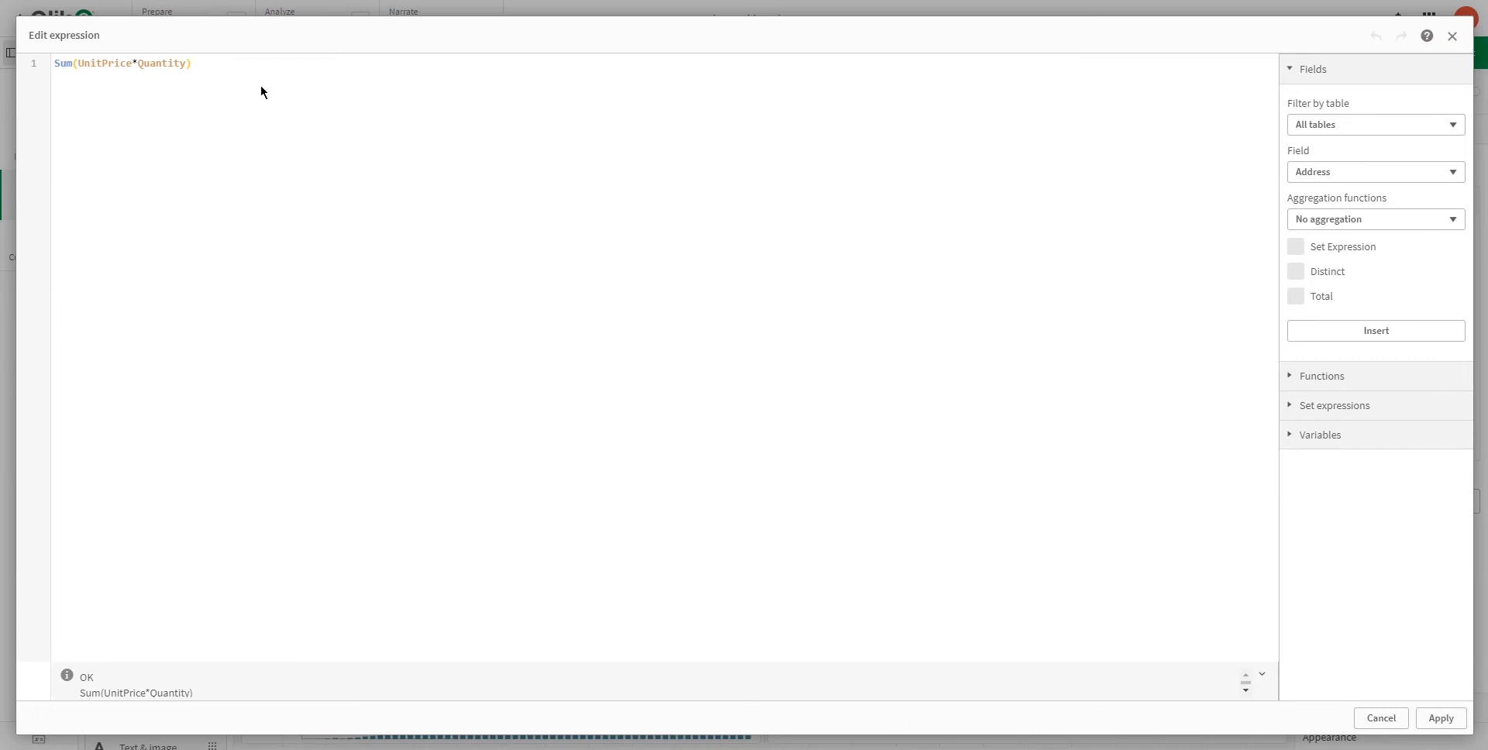
pyautogui.write('sum(')
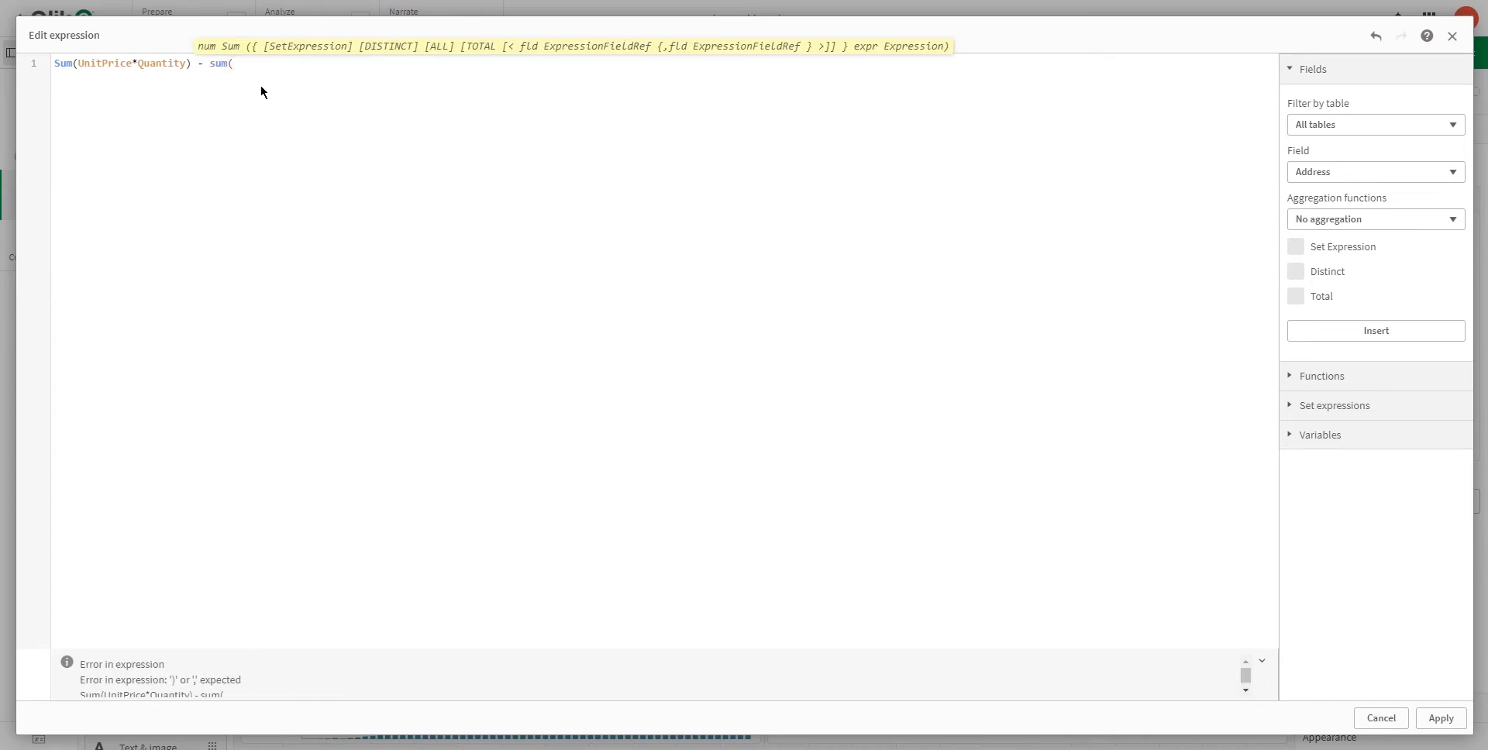
pyautogui.write('c')
pyautogui.press('BackSpace')
pyautogui.write('uni')
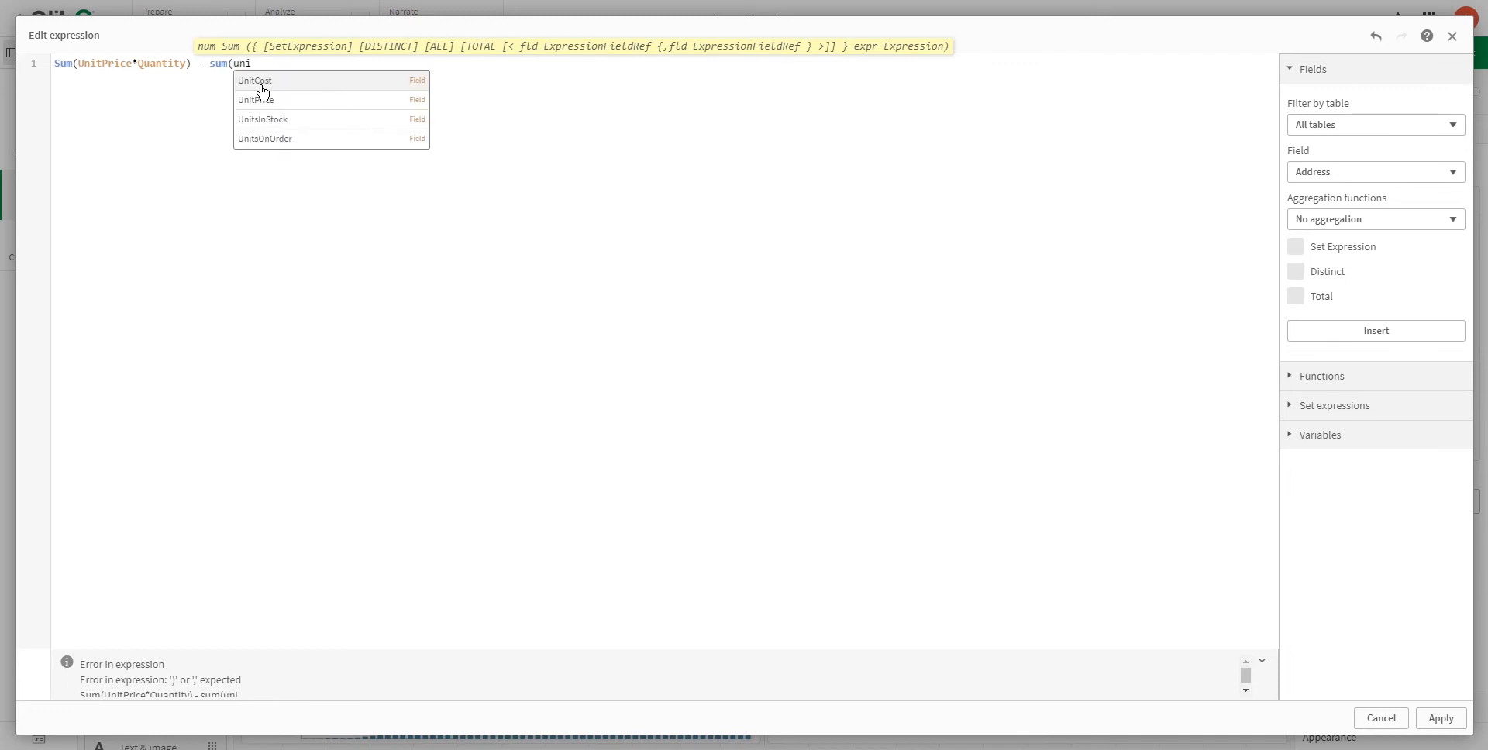
pyautogui.click(262, 84)
pyautogui.write('*Qu')
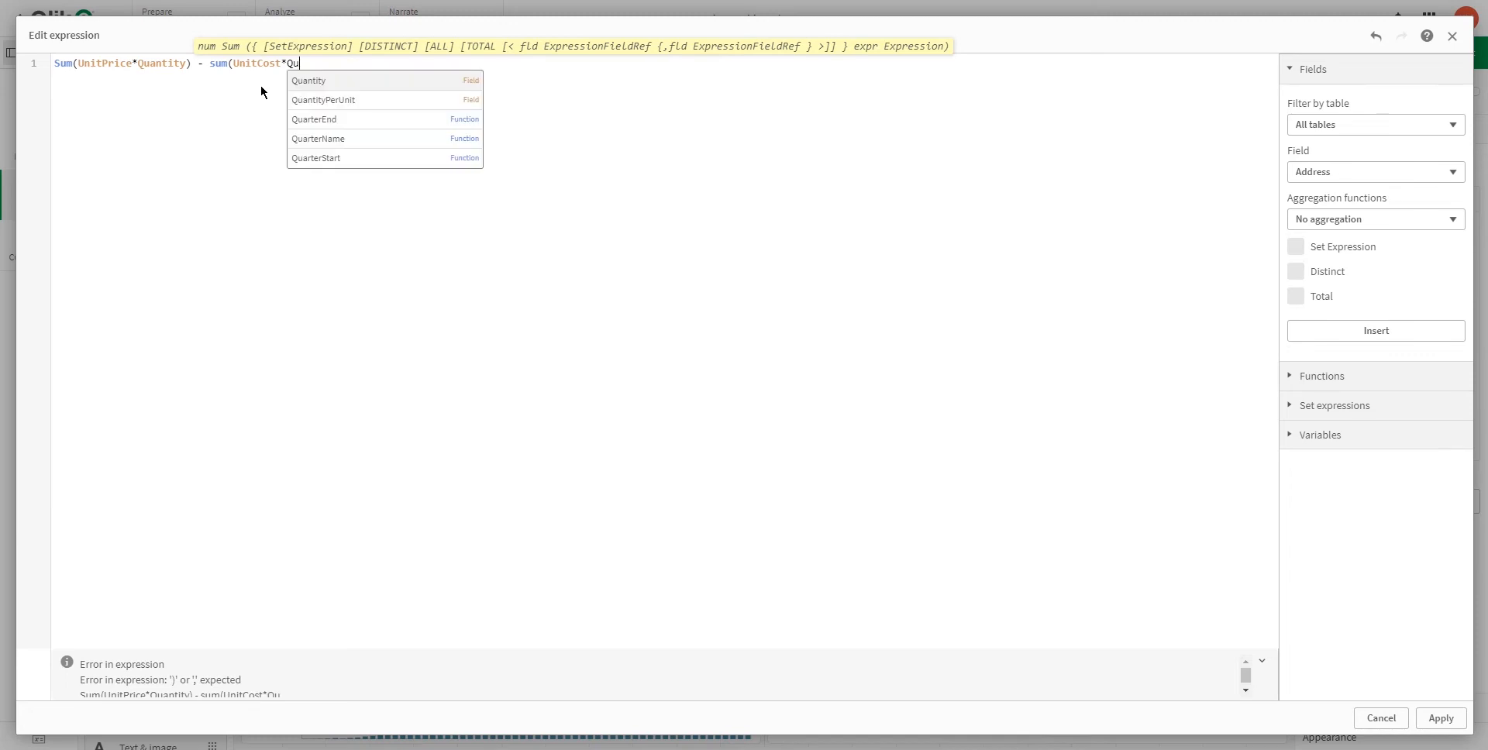
pyautogui.press('Return')
pyautogui.write(')')
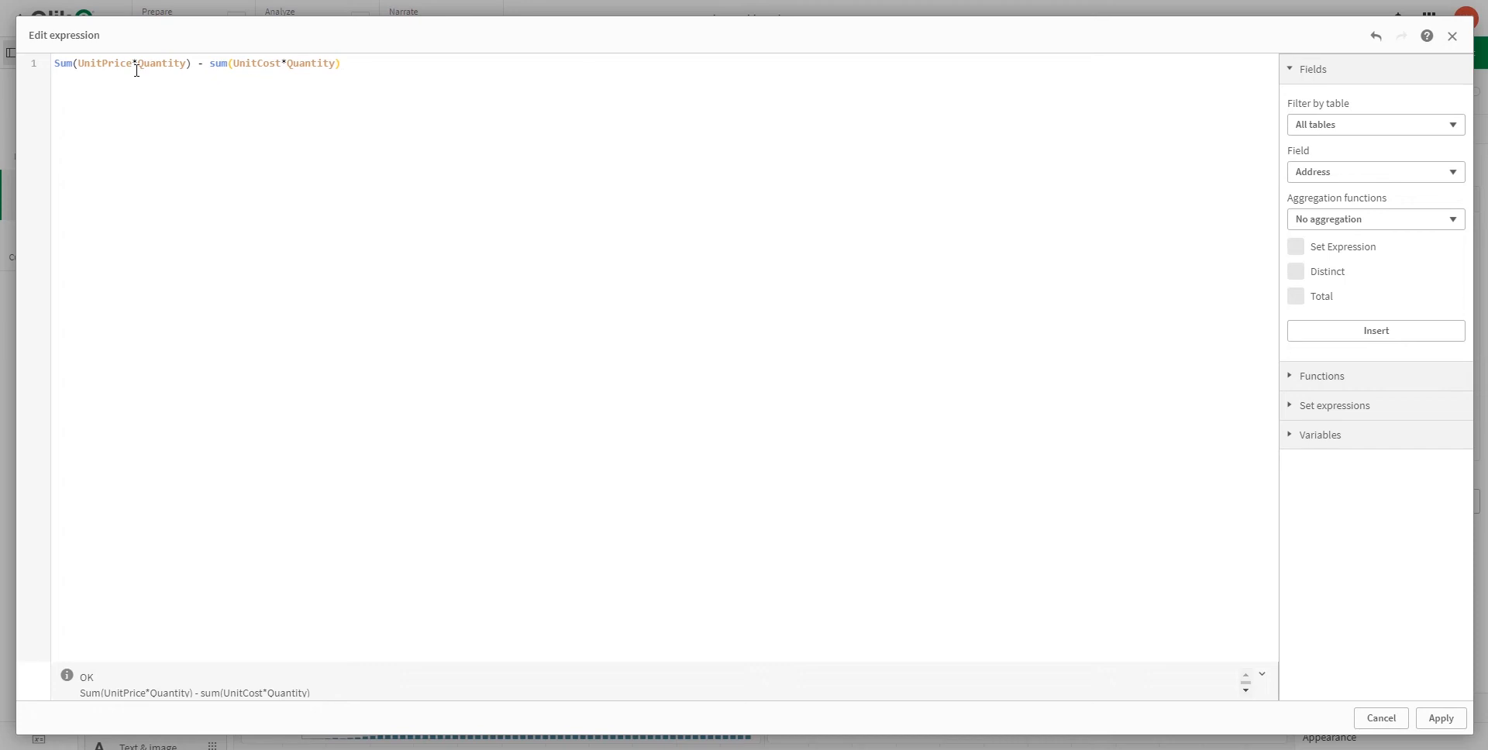
pyautogui.click(1441, 720)
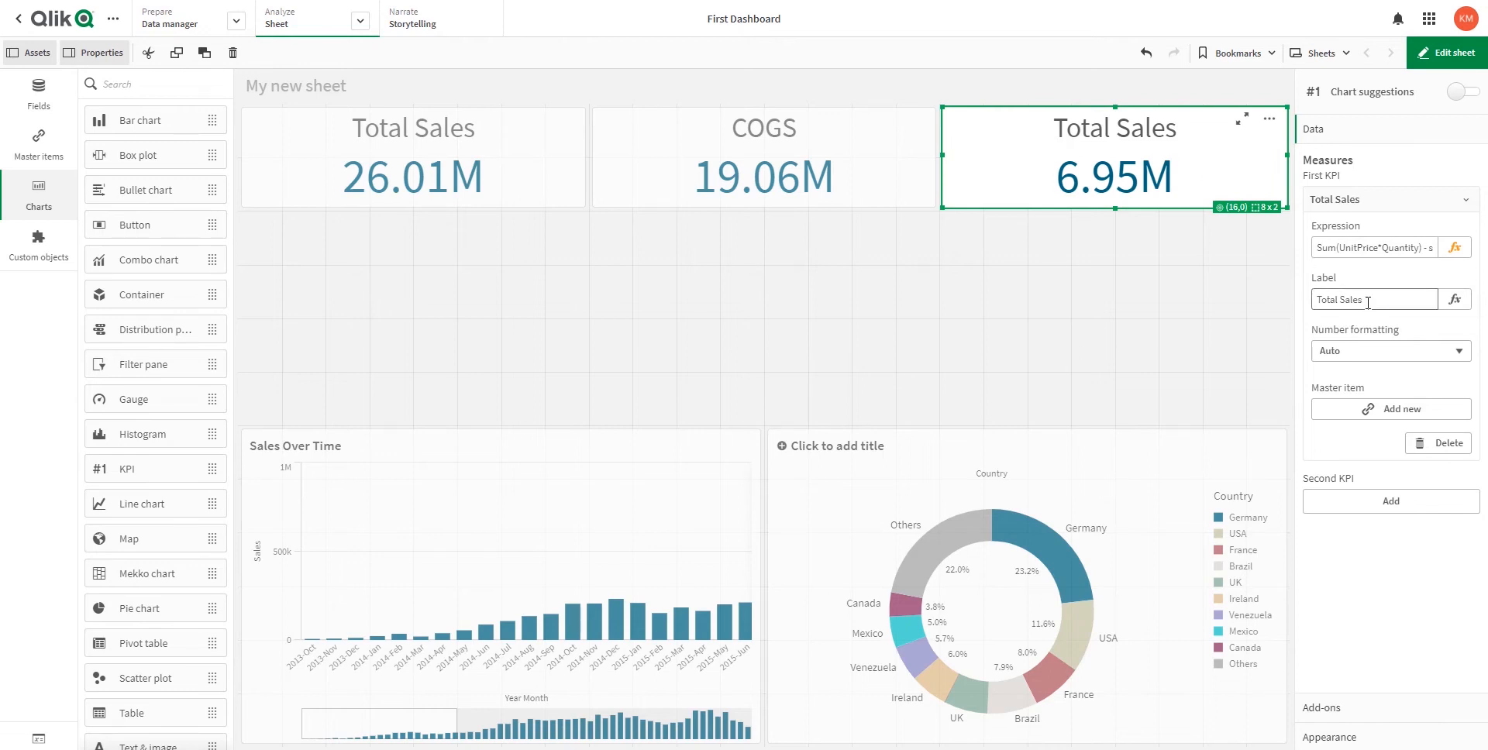
# Label the third KPI Margin, view the sheet outside edit mode, and return to editing.
pyautogui.moveTo(1366, 300); pyautogui.dragTo(1279, 297)
pyautogui.write('Margin')
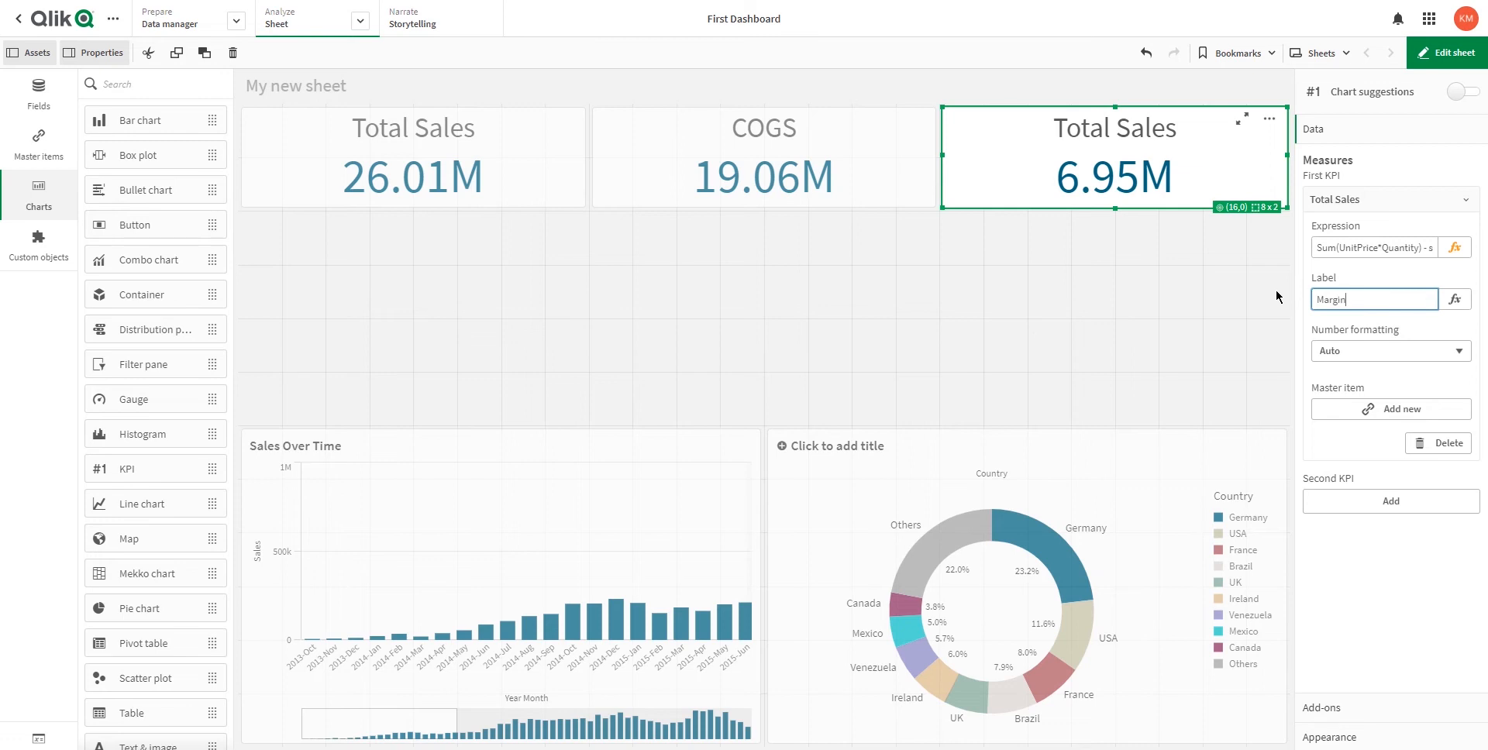
pyautogui.click(1471, 54)
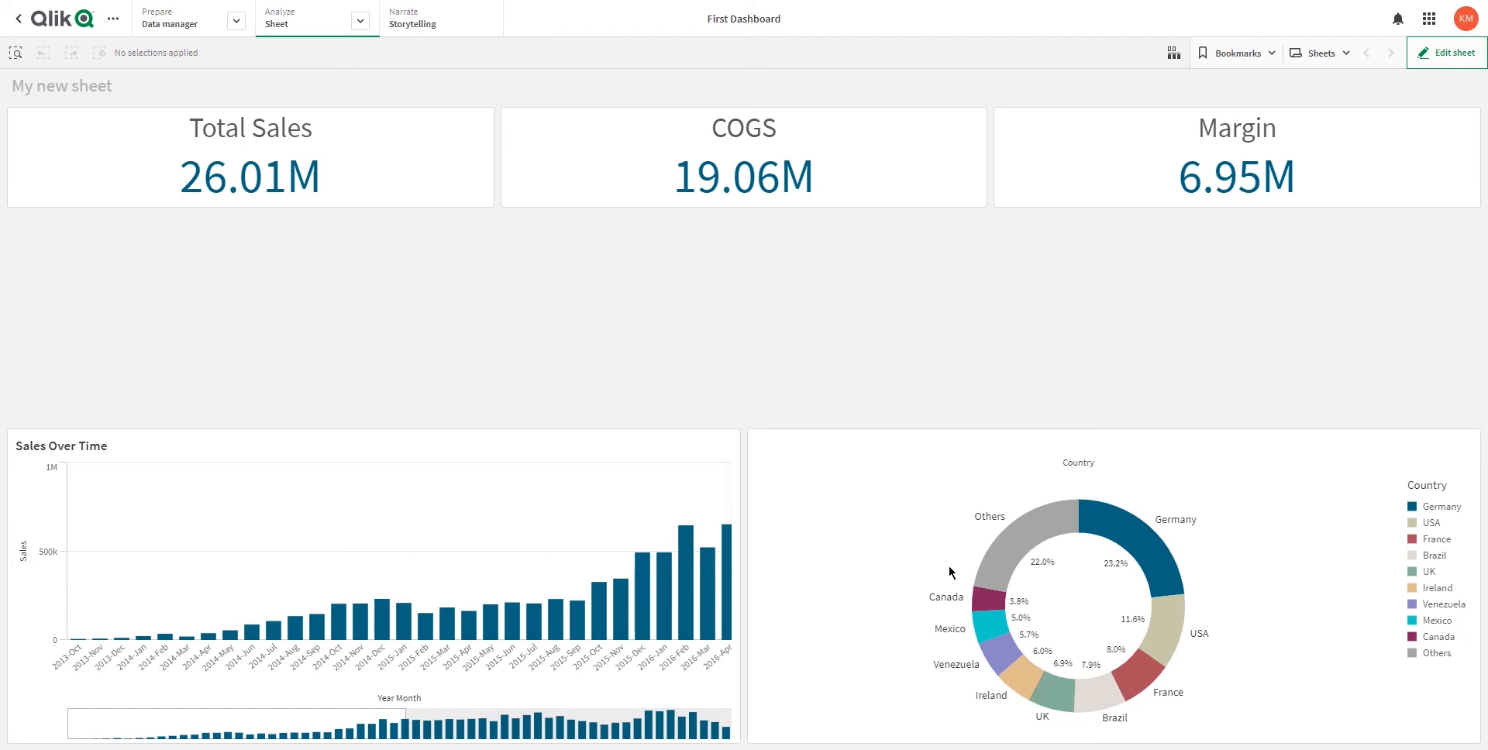
pyautogui.click(1442, 54)
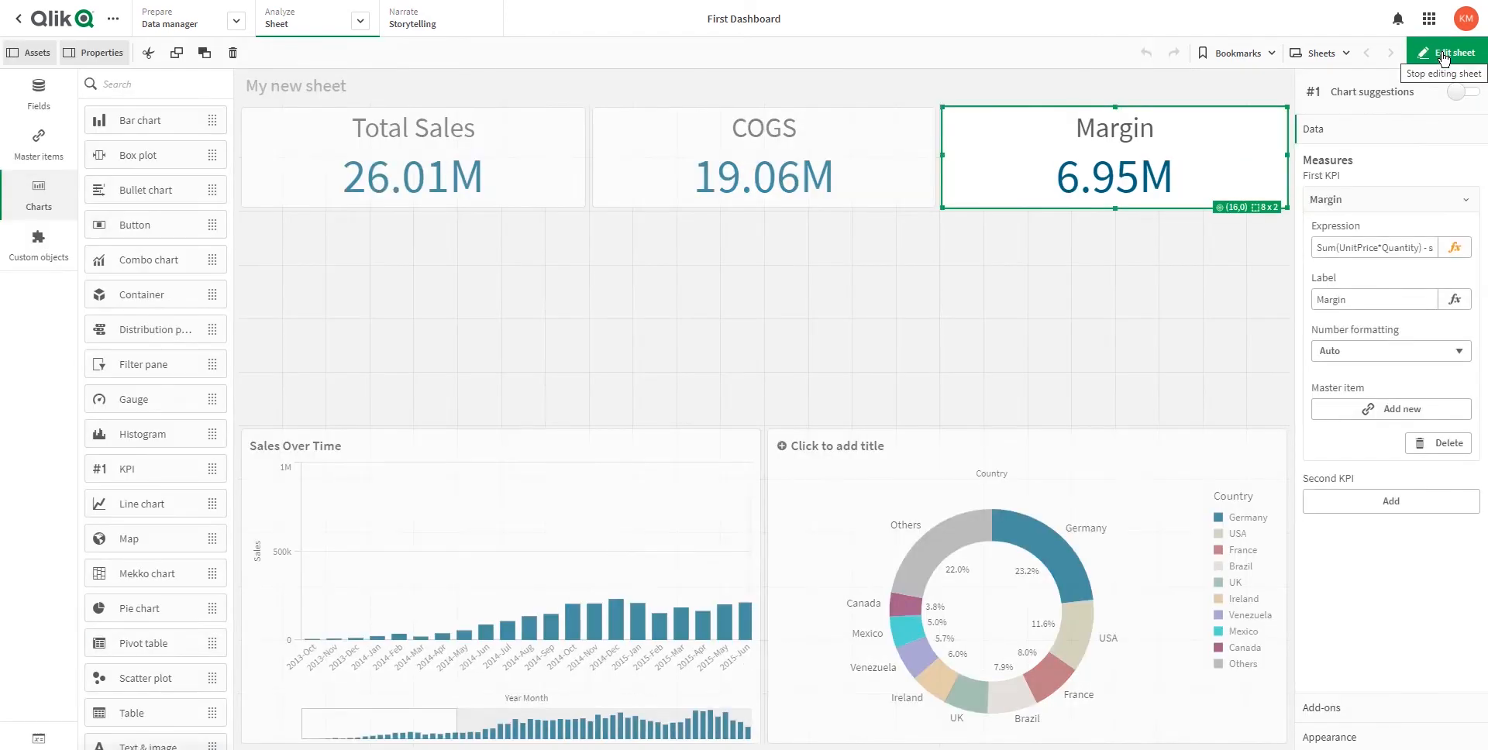
# Extend the Sales Over Time chart up to the KPI row and shorten it from below to 12 x 6 grid cells.
pyautogui.click(493, 437)
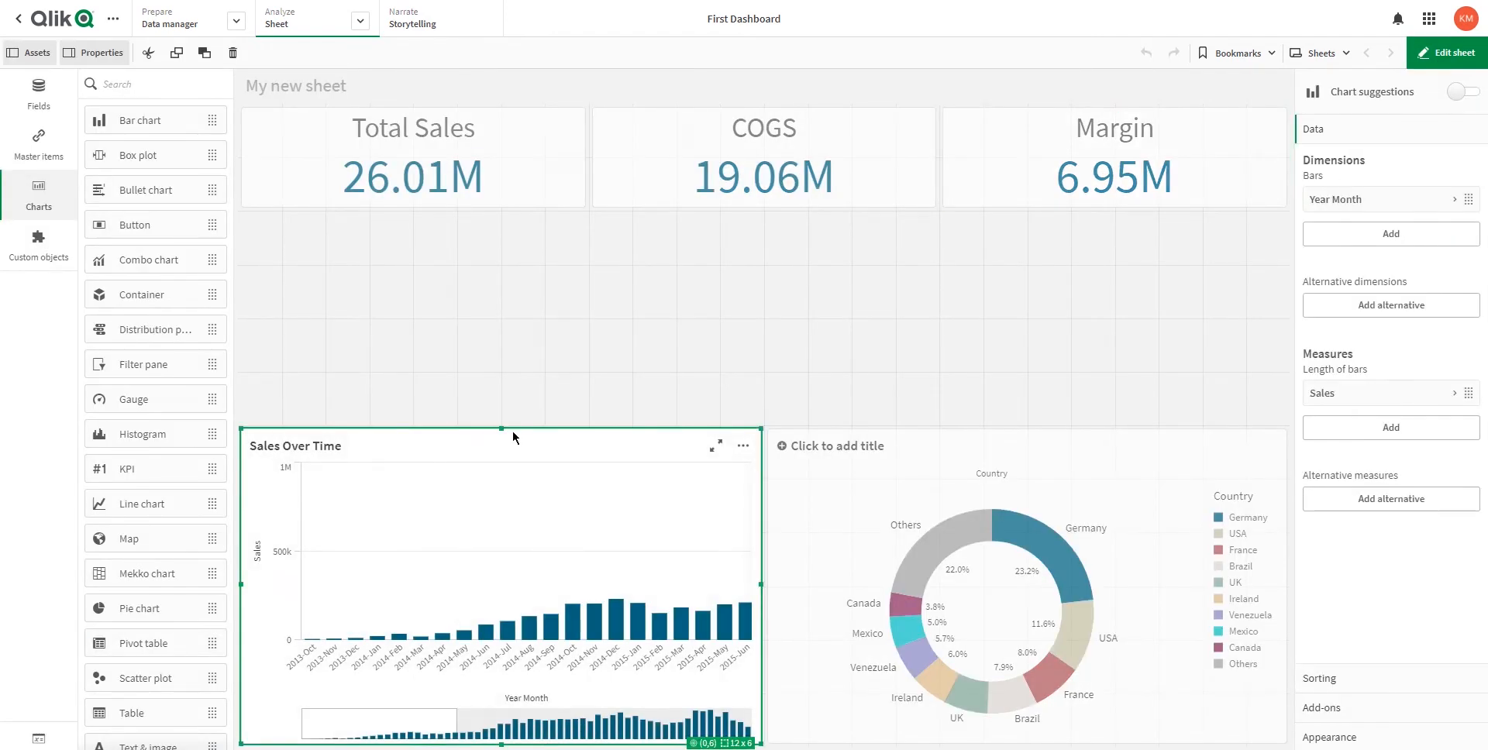
pyautogui.moveTo(500, 430); pyautogui.dragTo(497, 218)
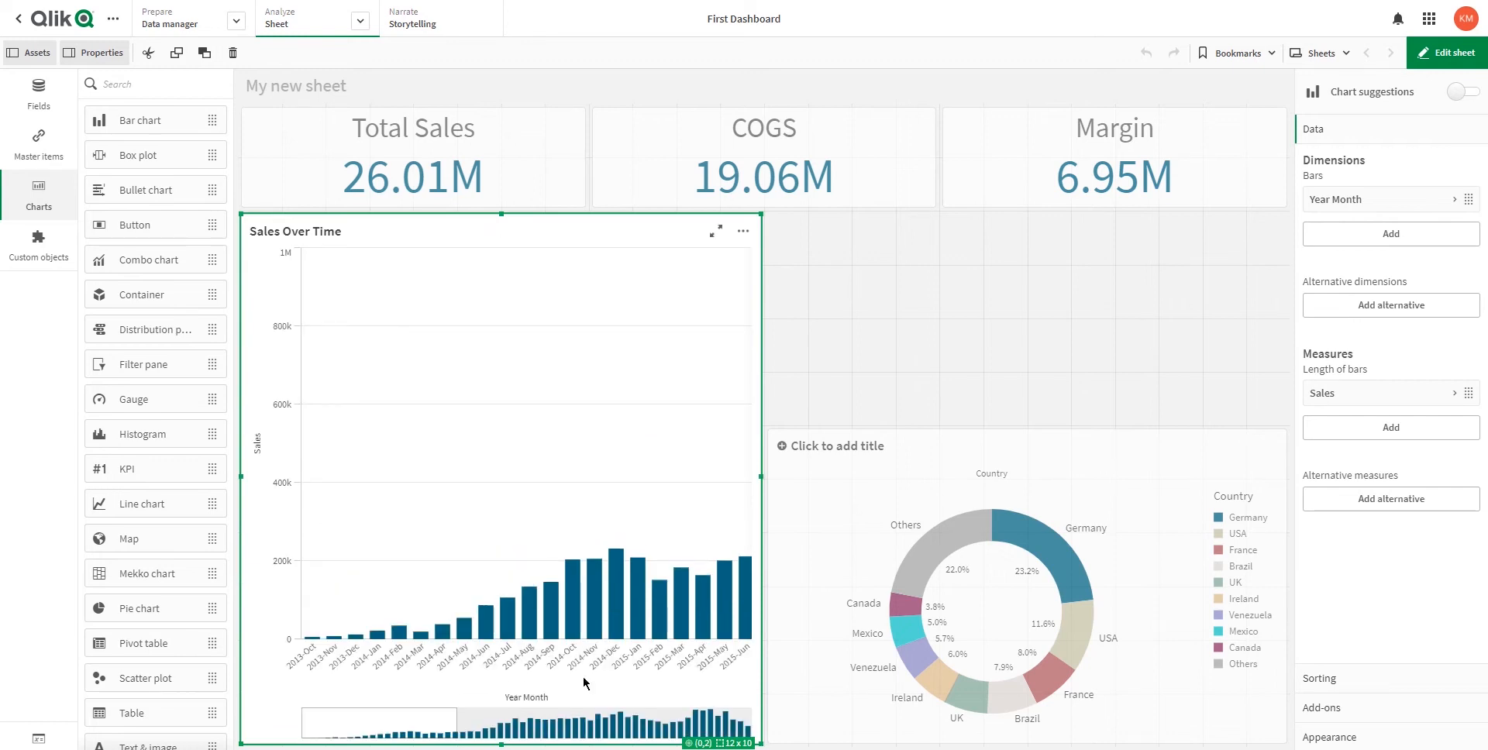
pyautogui.moveTo(503, 742); pyautogui.dragTo(500, 514)
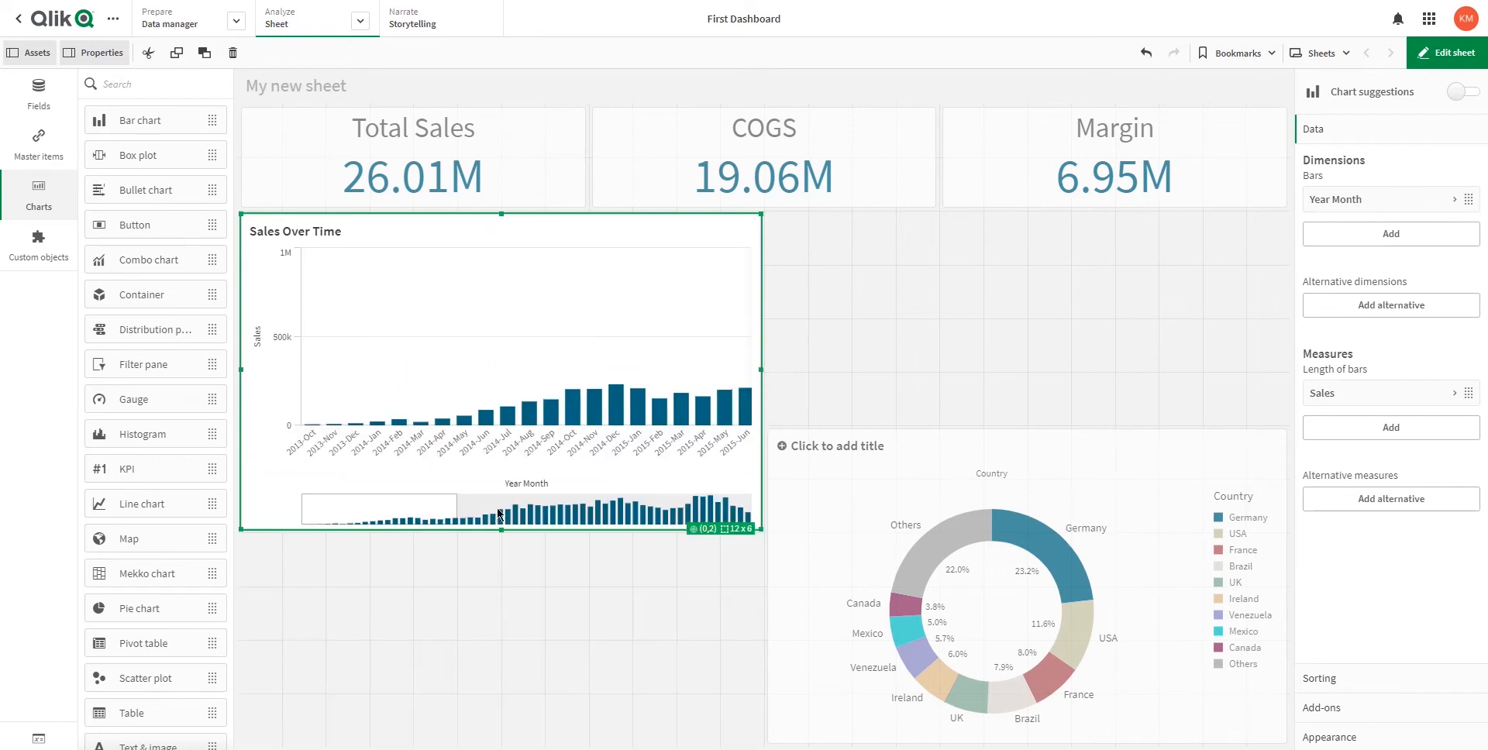
# Fit a narrower donut chart beneath the Margin KPI beside a widened Sales Over Time chart, both at equal height with the lower sheet area free.
pyautogui.click(1058, 464)
pyautogui.moveTo(1027, 431); pyautogui.dragTo(1027, 229)
pyautogui.moveTo(770, 476); pyautogui.dragTo(995, 471)
pyautogui.moveTo(1139, 743); pyautogui.dragTo(1135, 479)
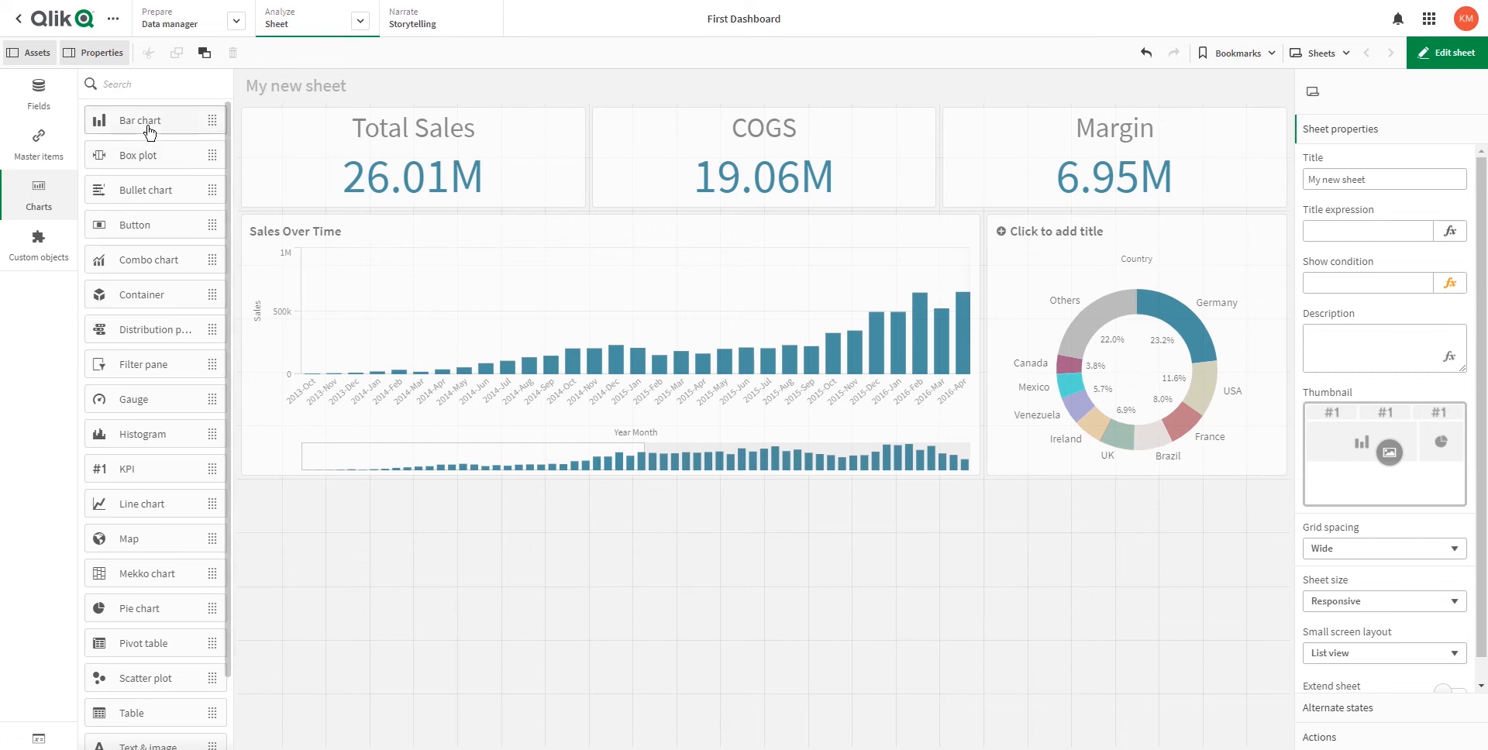
# Add a 12 x 5 grid cell line chart beneath Sales Over Time with Product as its dimension.
pyautogui.moveTo(144, 121); pyautogui.dragTo(497, 546)
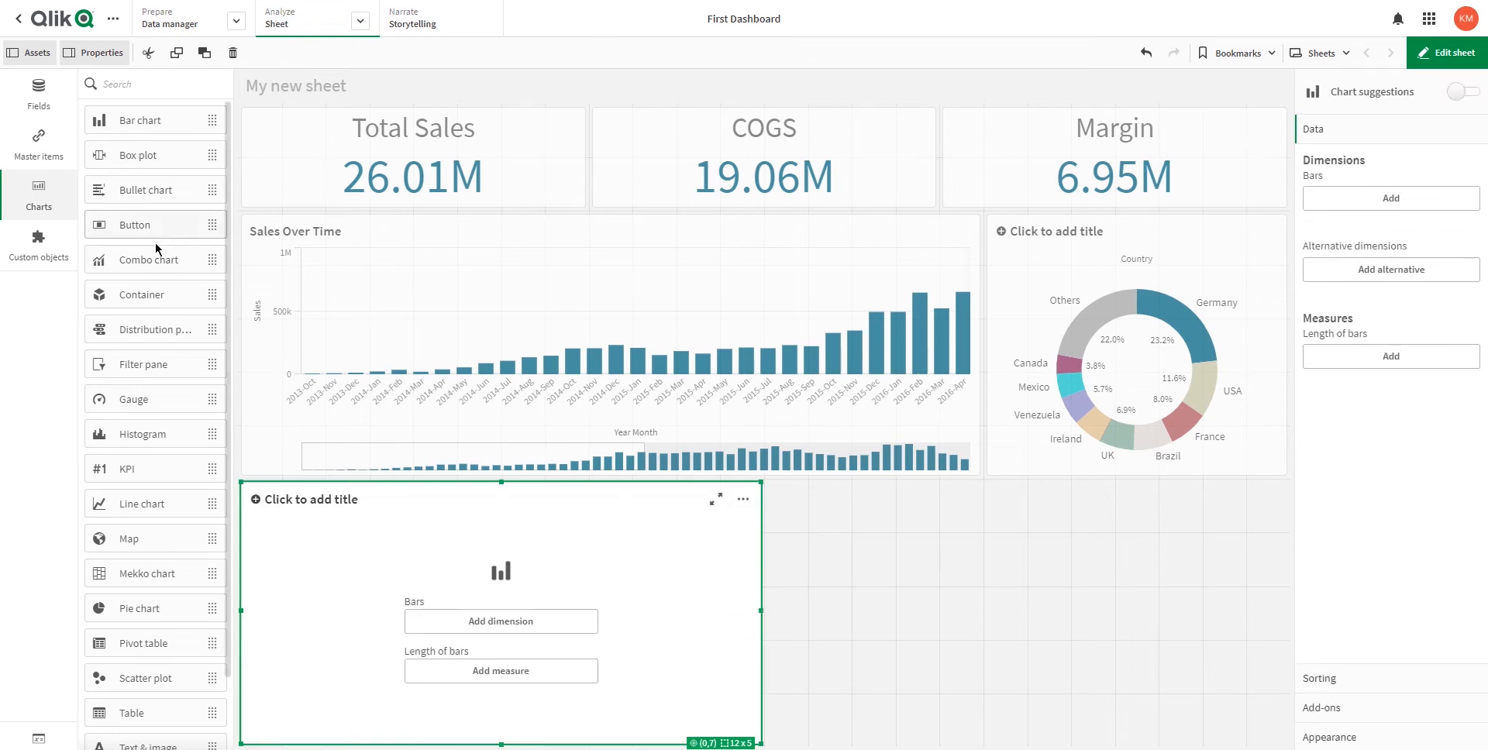
pyautogui.moveTo(135, 503); pyautogui.dragTo(500, 620)
pyautogui.click(499, 620)
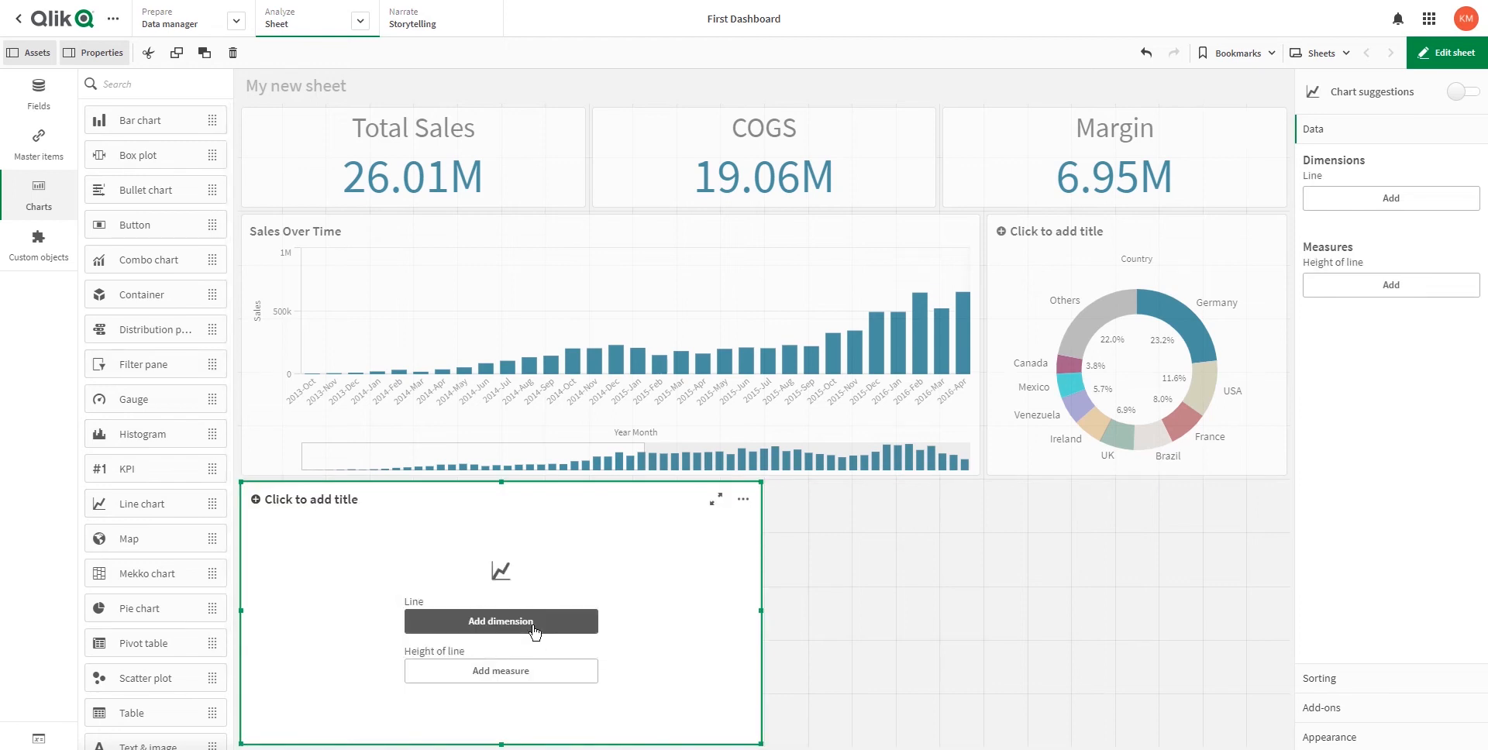
pyautogui.click(513, 622)
pyautogui.write('pro')
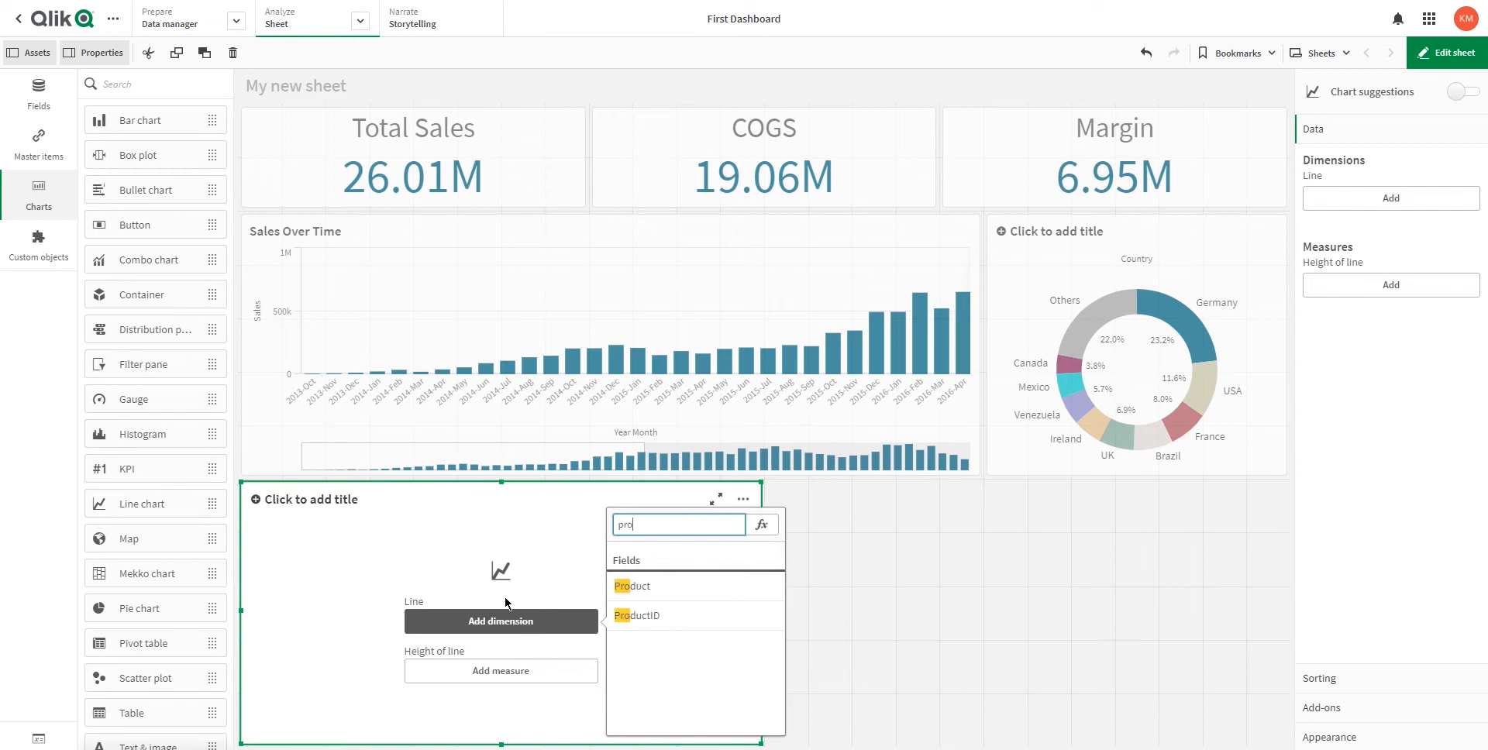
pyautogui.click(695, 594)
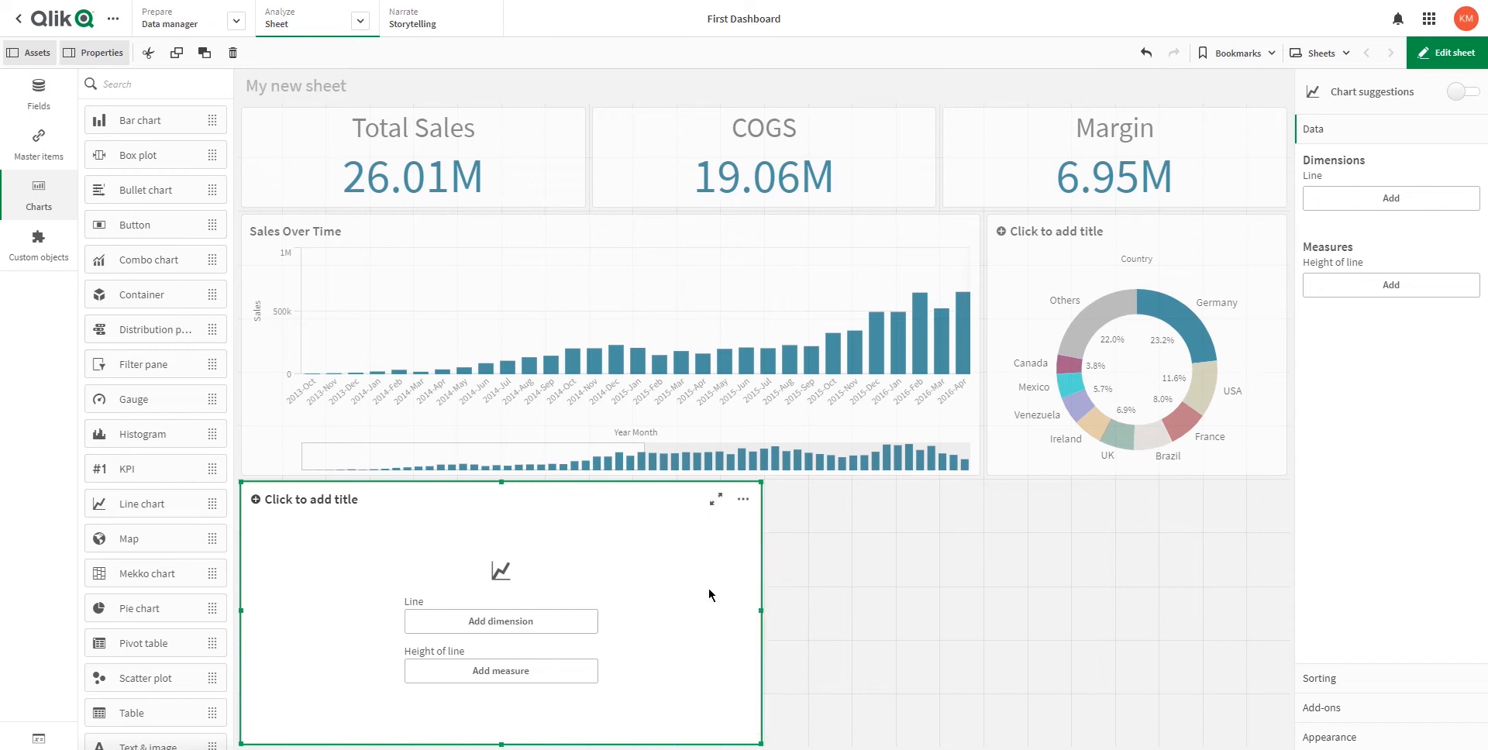
# Start a new master measure and name it Sales.
pyautogui.click(497, 674)
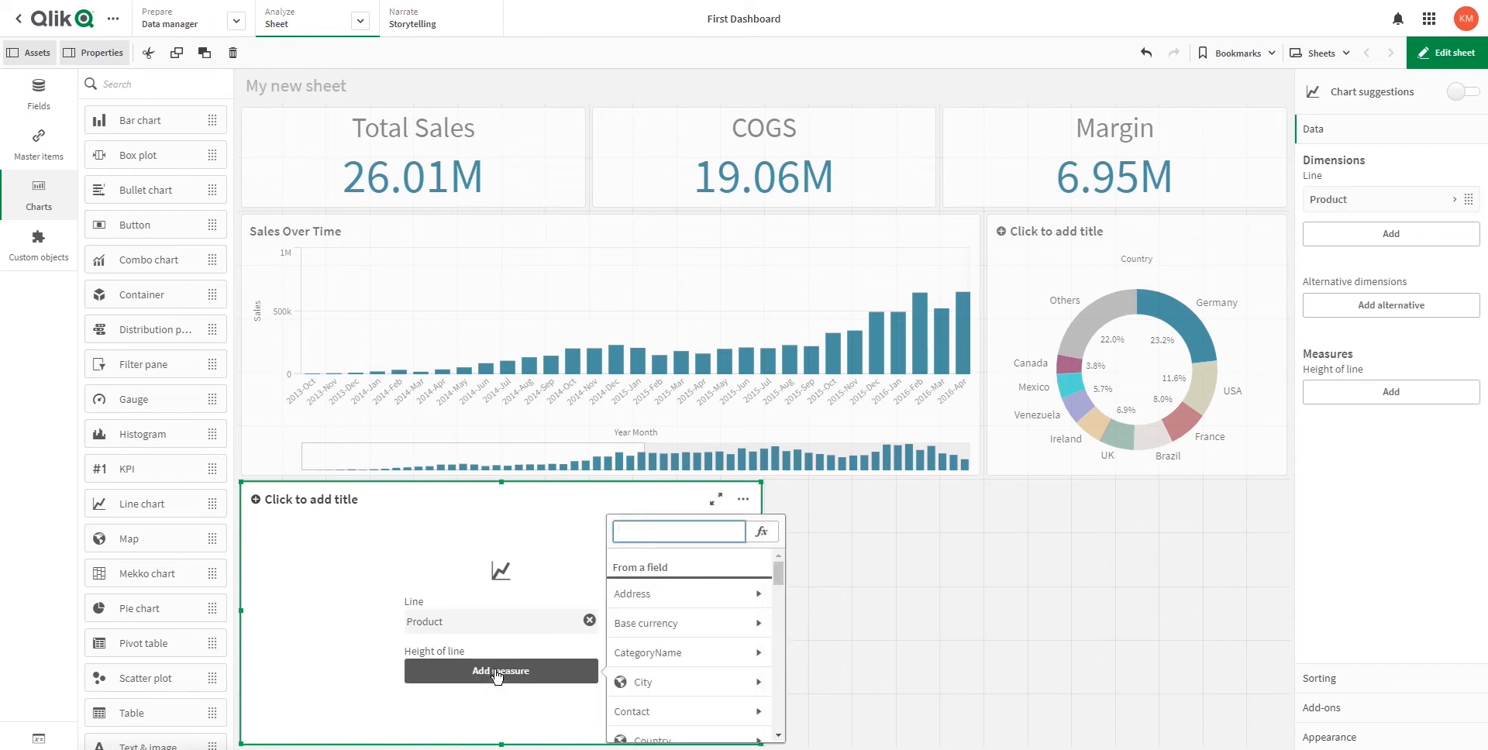
pyautogui.click(560, 566)
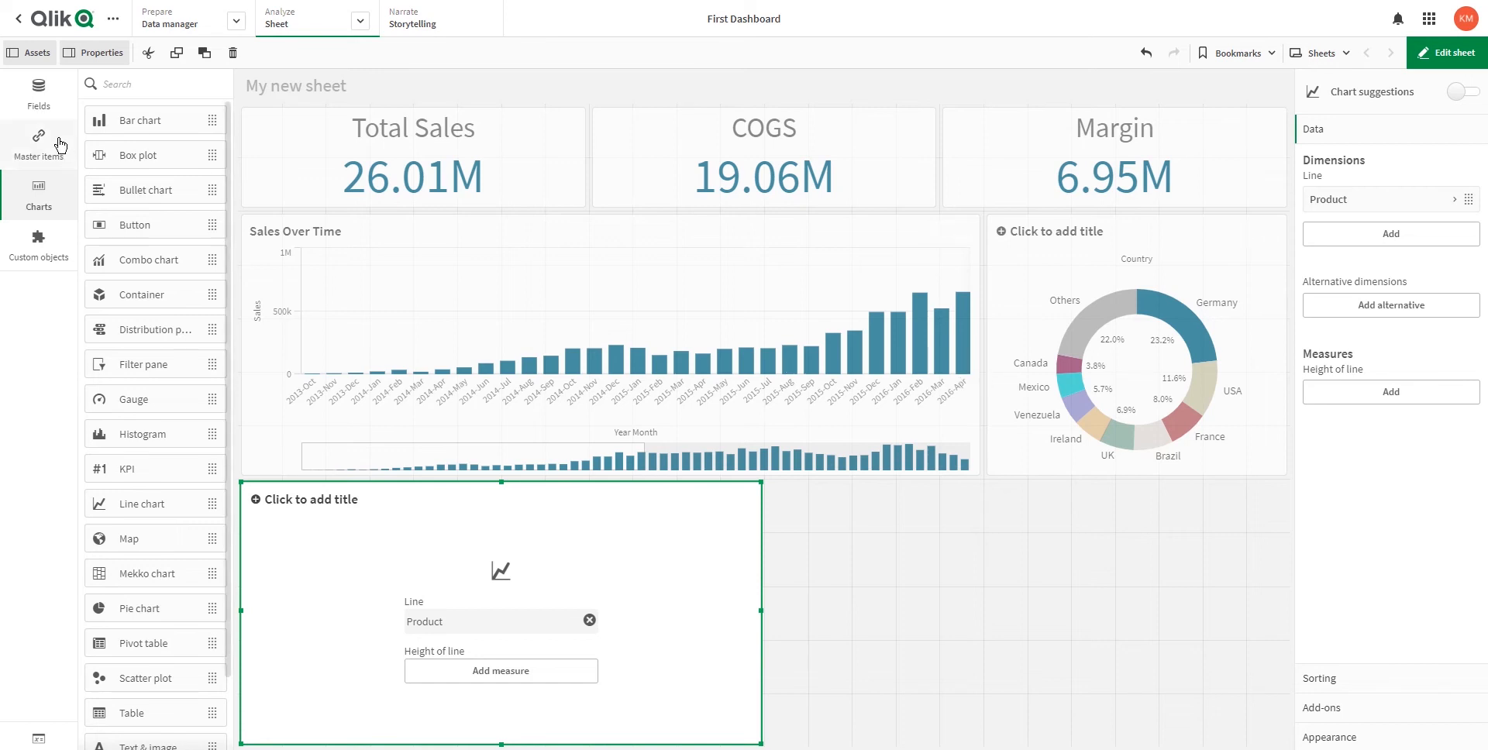
pyautogui.click(41, 146)
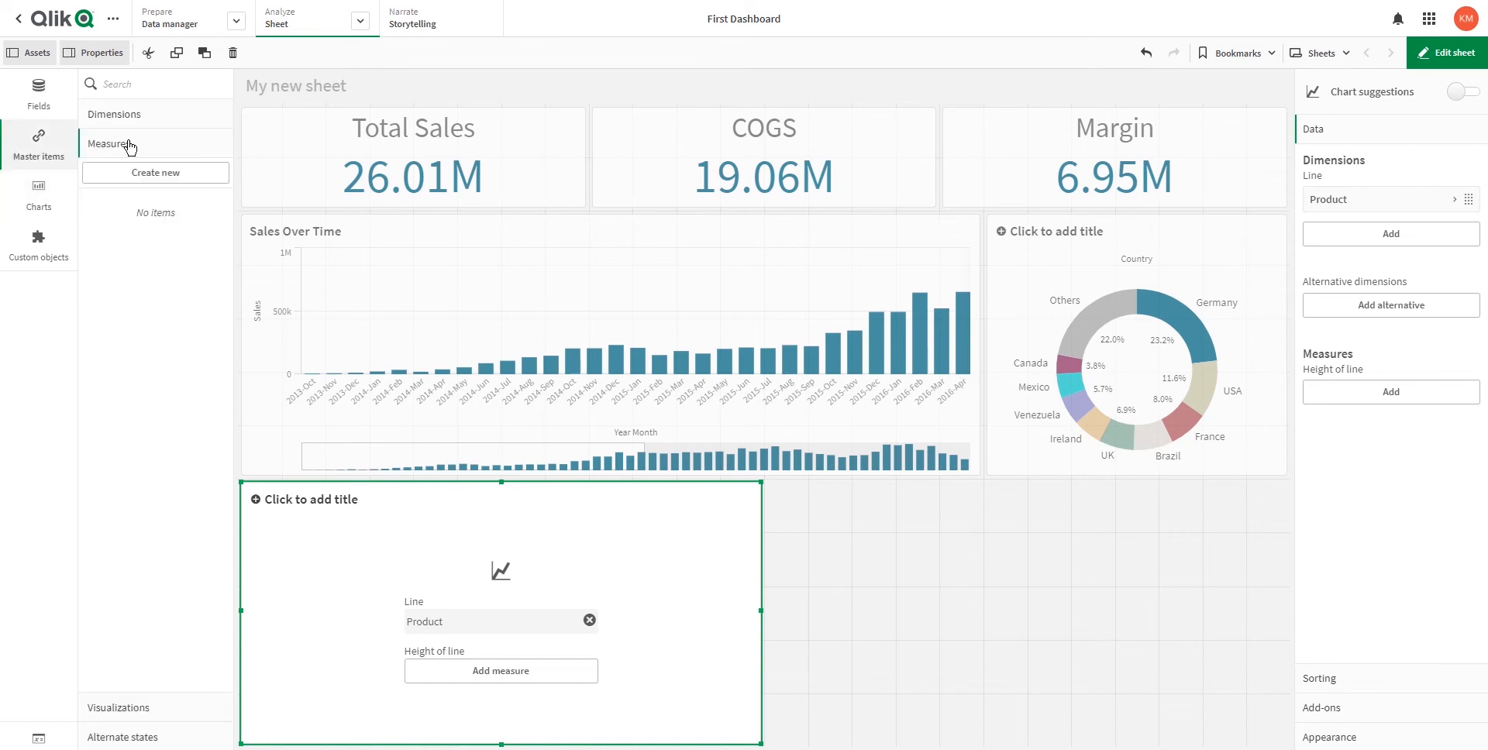
pyautogui.click(134, 176)
pyautogui.click(565, 201)
pyautogui.write('Sales')
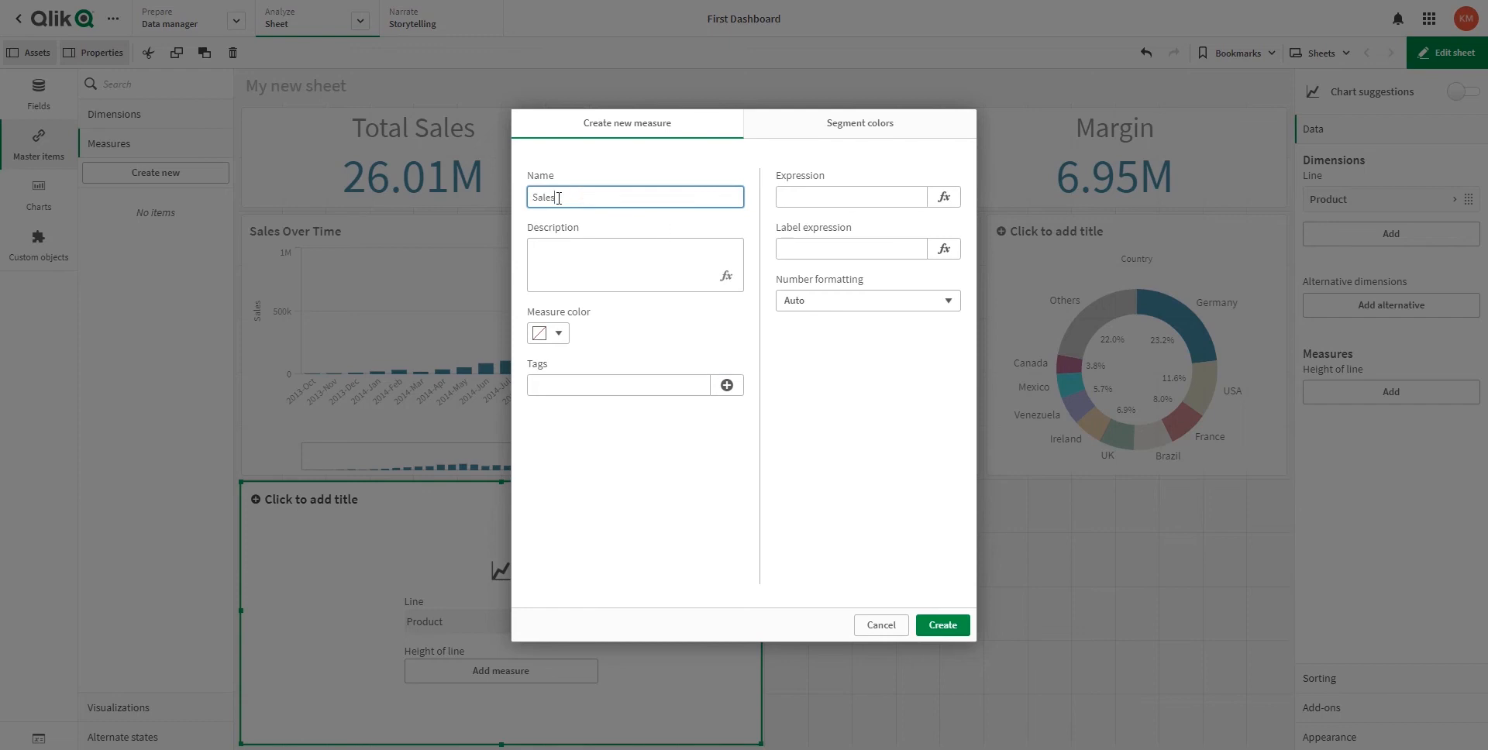
# Give the Sales master measure the expression sum(UnitPrice*Quantity) and create it.
pyautogui.click(942, 198)
pyautogui.write('u')
pyautogui.press('BackSpace')
pyautogui.write('sum(uni')
pyautogui.press('Down')
pyautogui.press('Return')
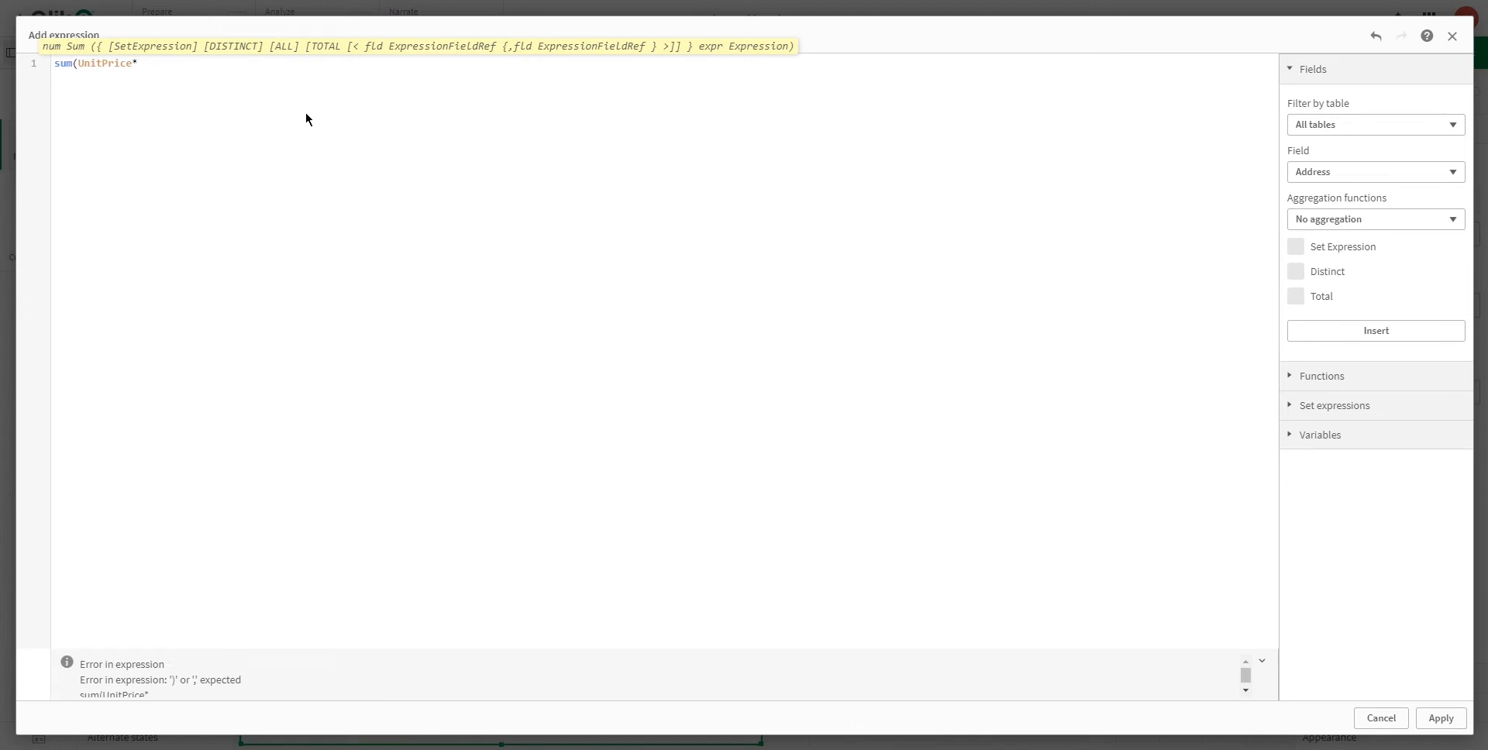
pyautogui.write('*quan')
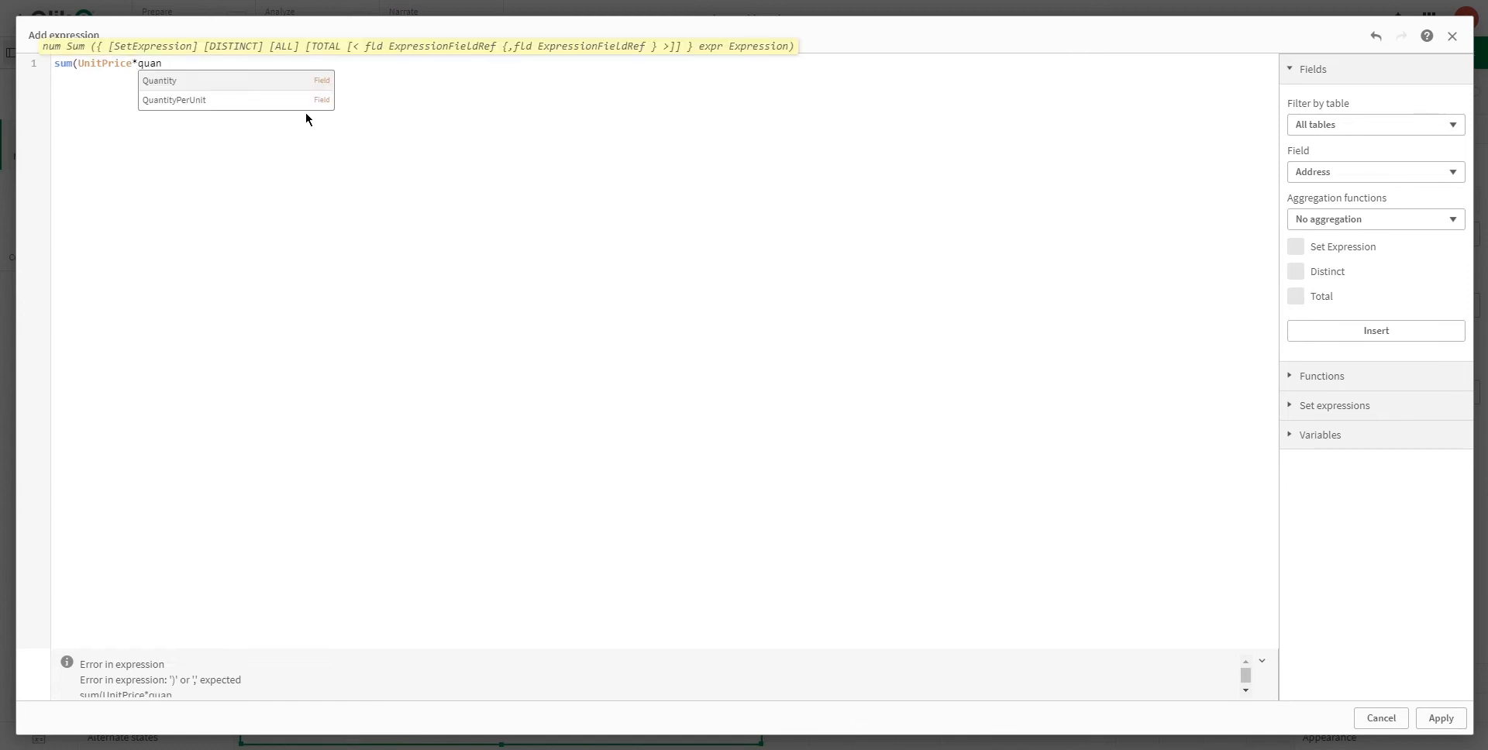
pyautogui.press('Return')
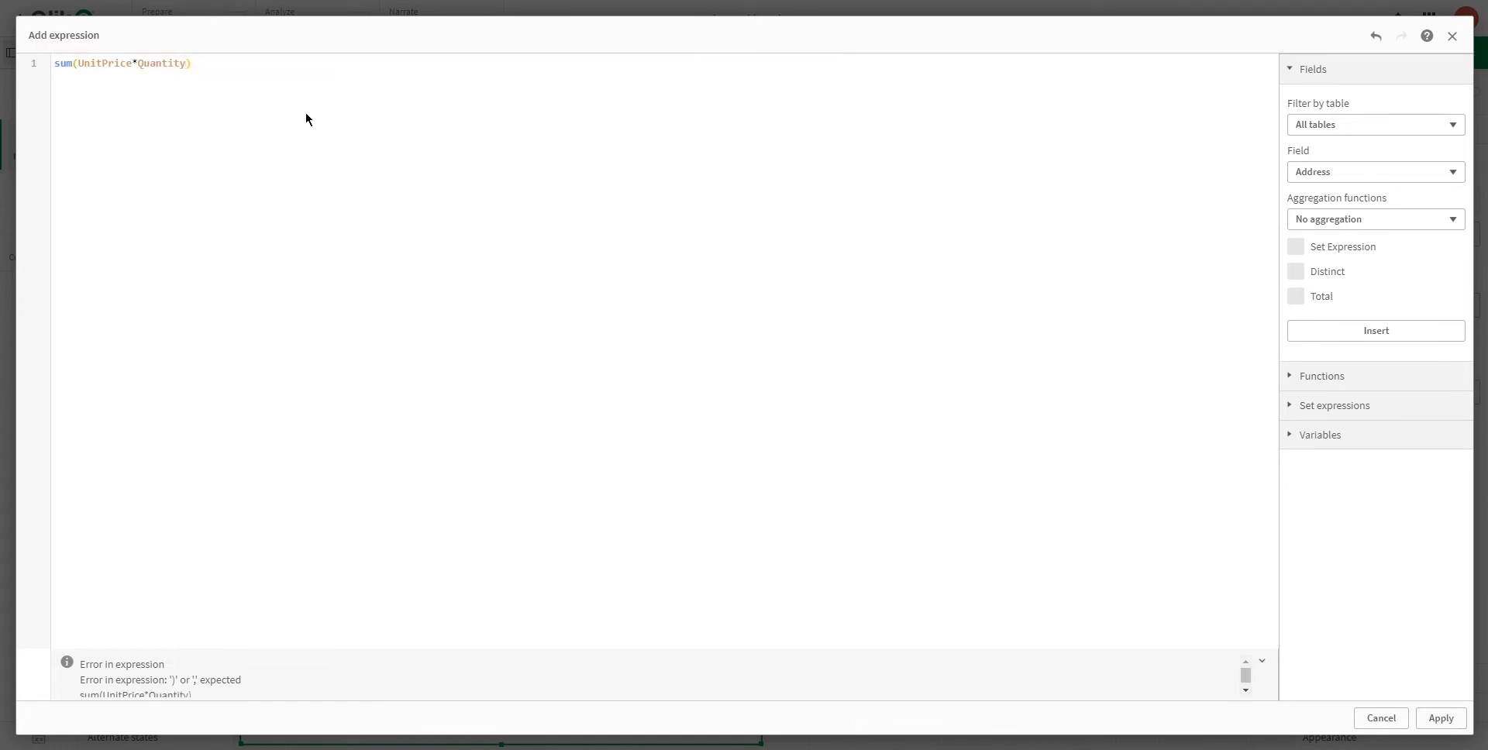
pyautogui.click(1451, 720)
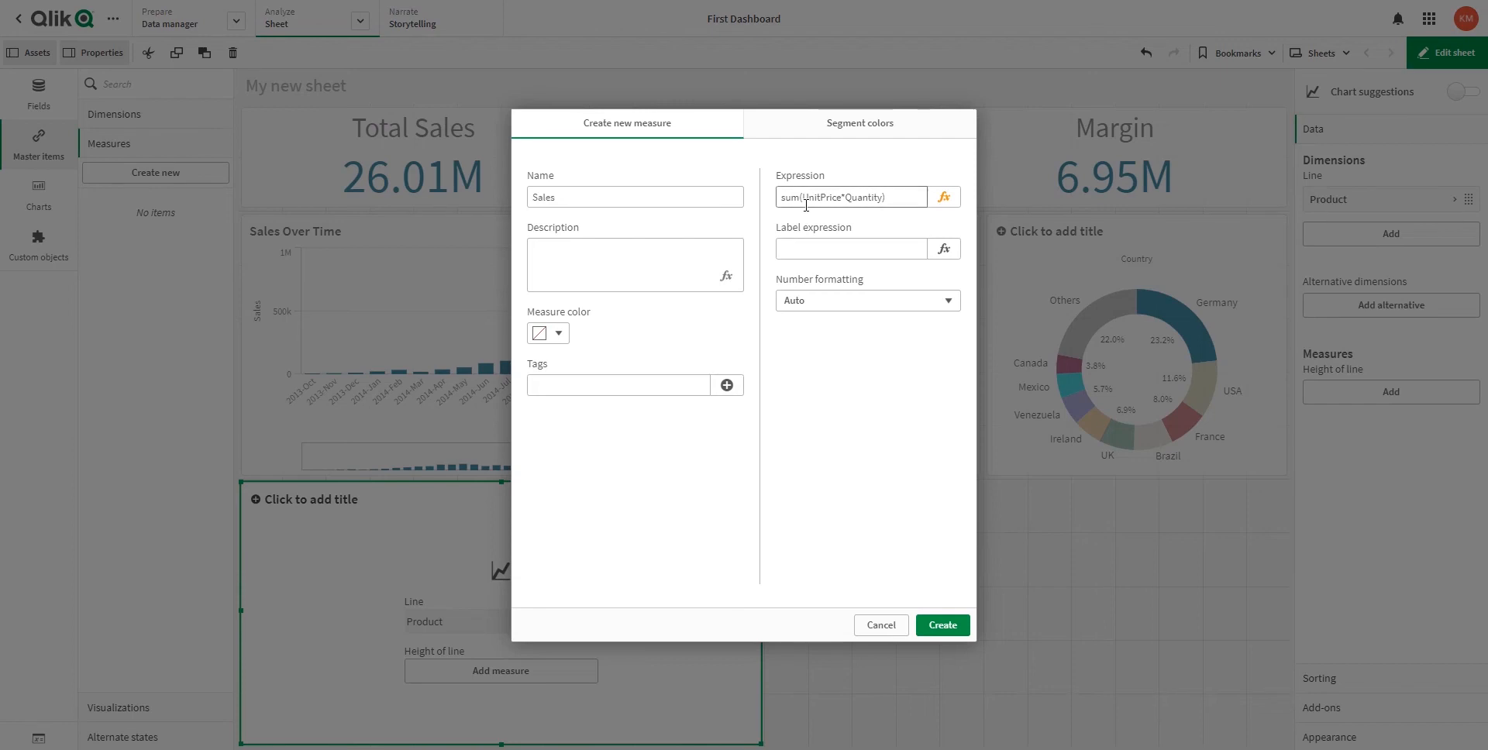
pyautogui.click(943, 628)
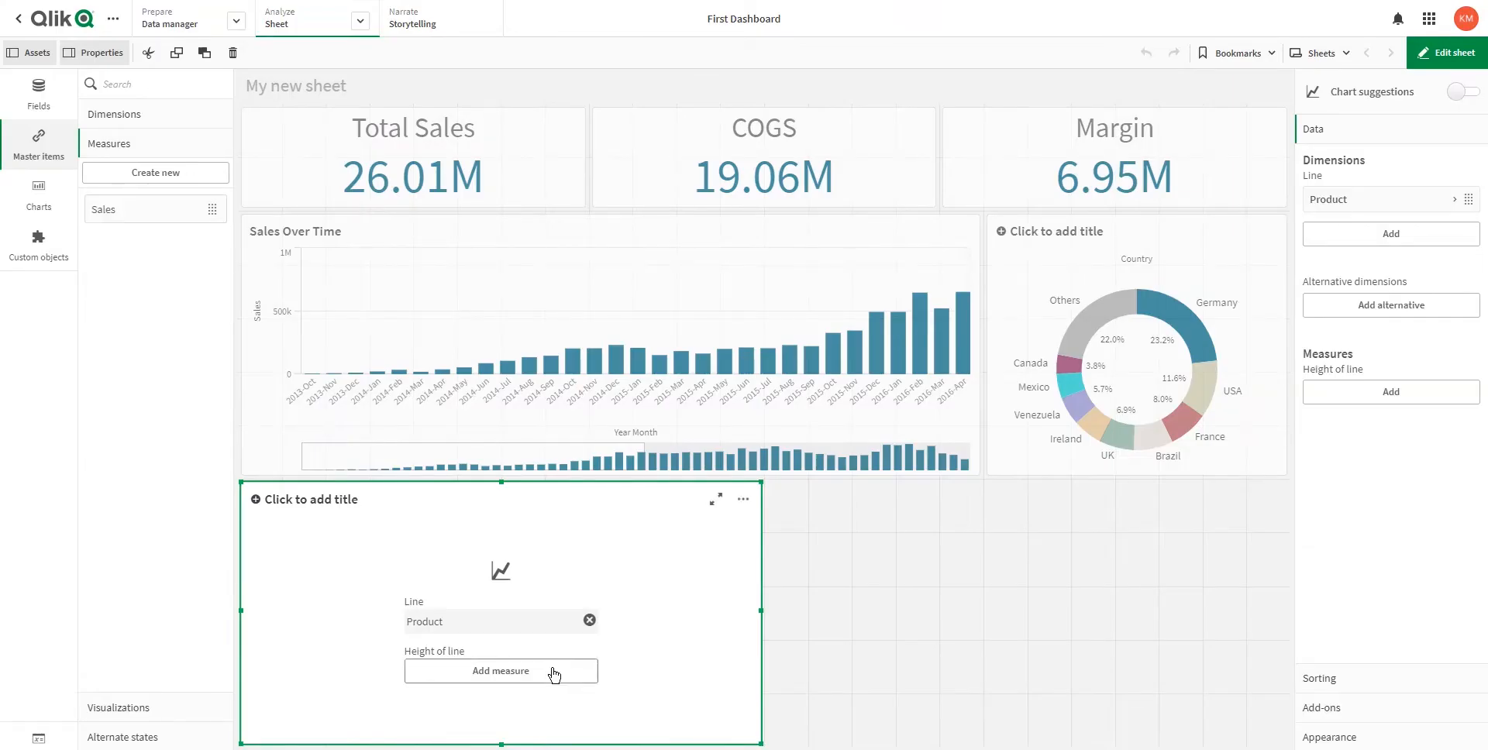
# Add the Sales master measure to the Product line chart and widen the chart to match Sales Over Time.
pyautogui.click(553, 673)
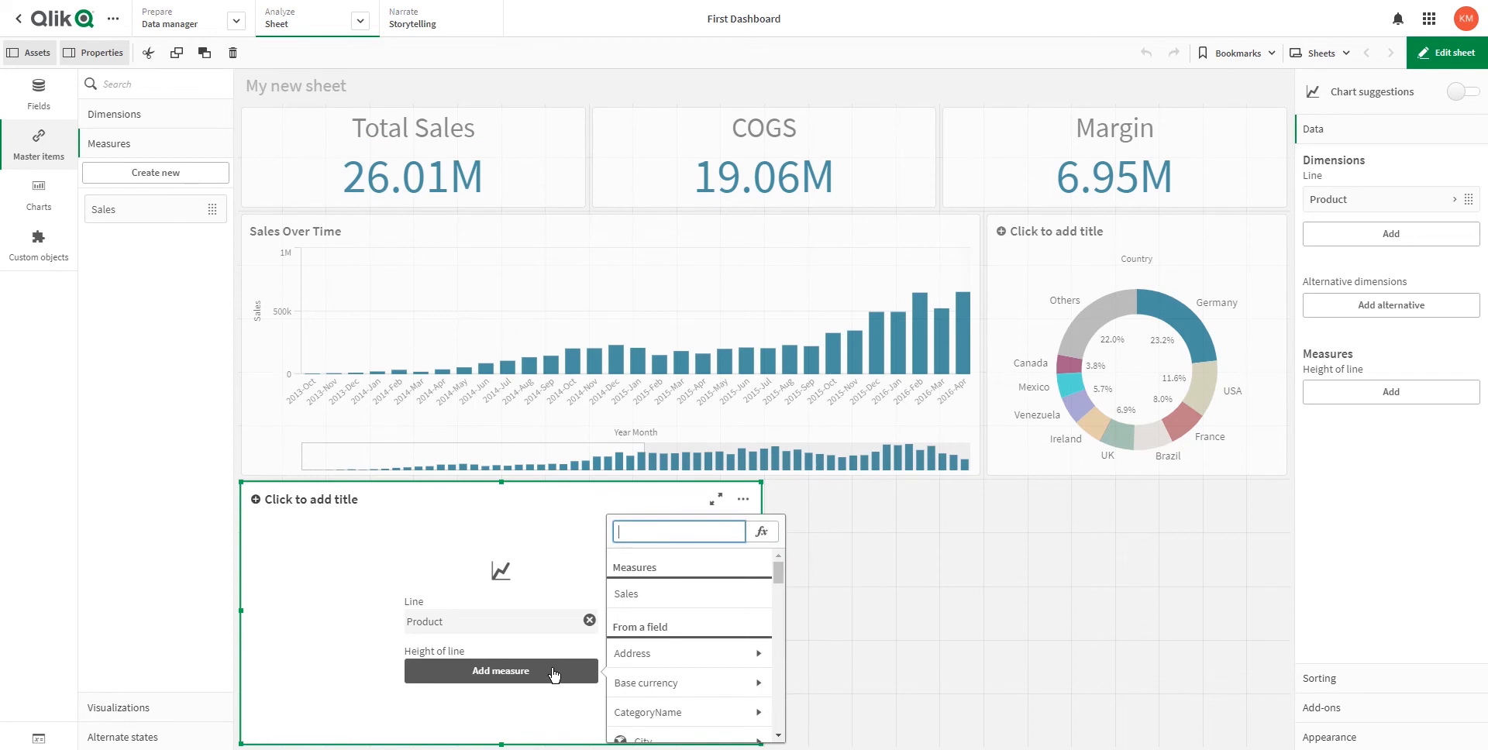
pyautogui.click(636, 598)
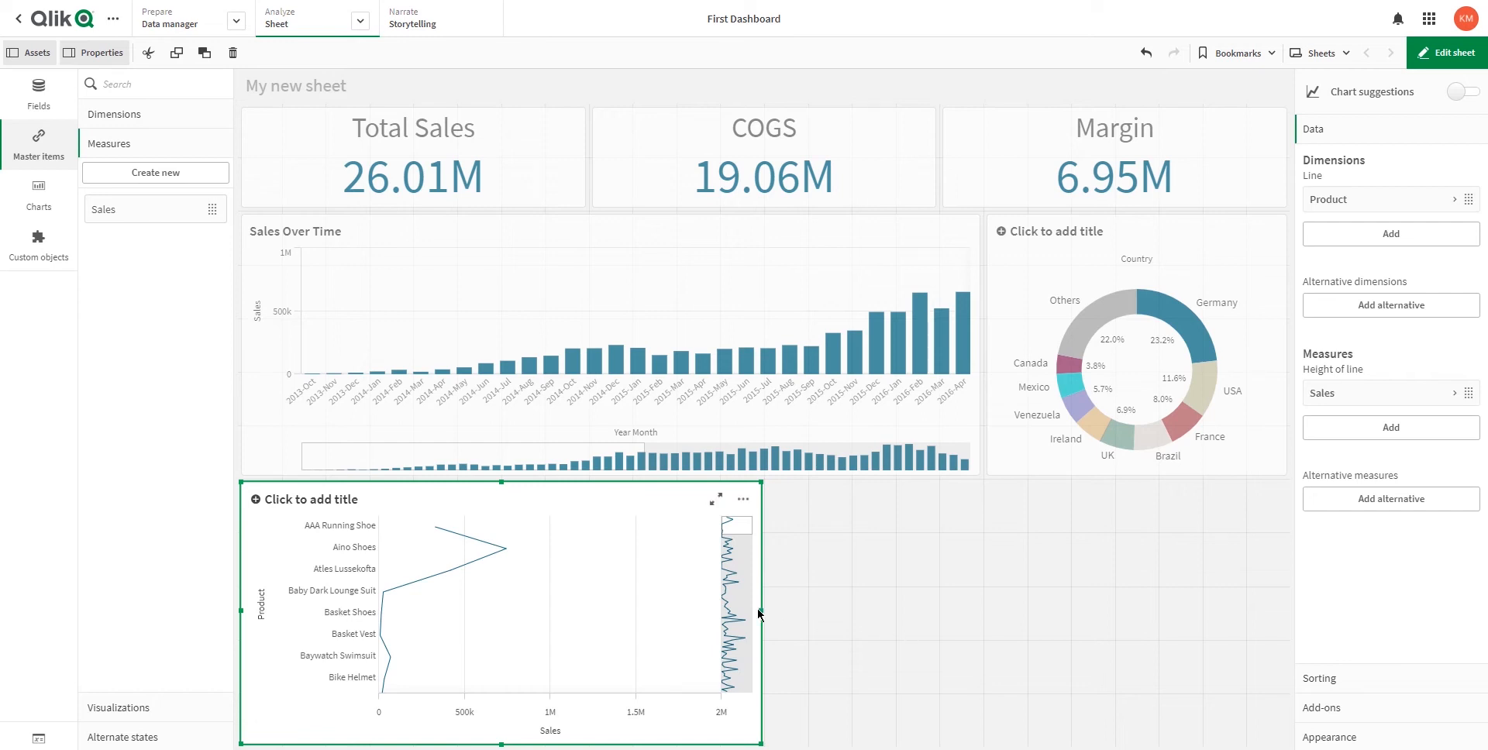
pyautogui.moveTo(758, 614); pyautogui.dragTo(975, 614)
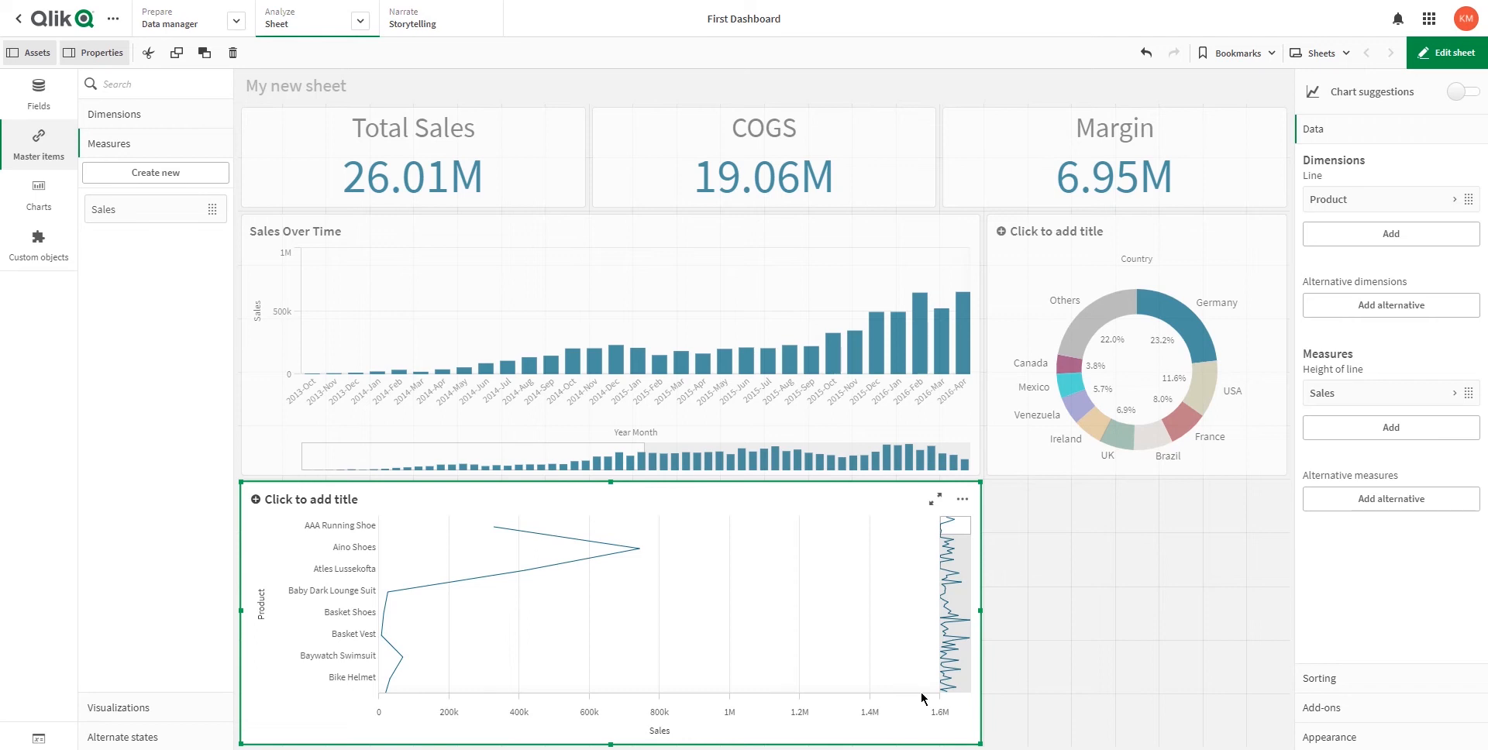
pyautogui.click(1366, 397)
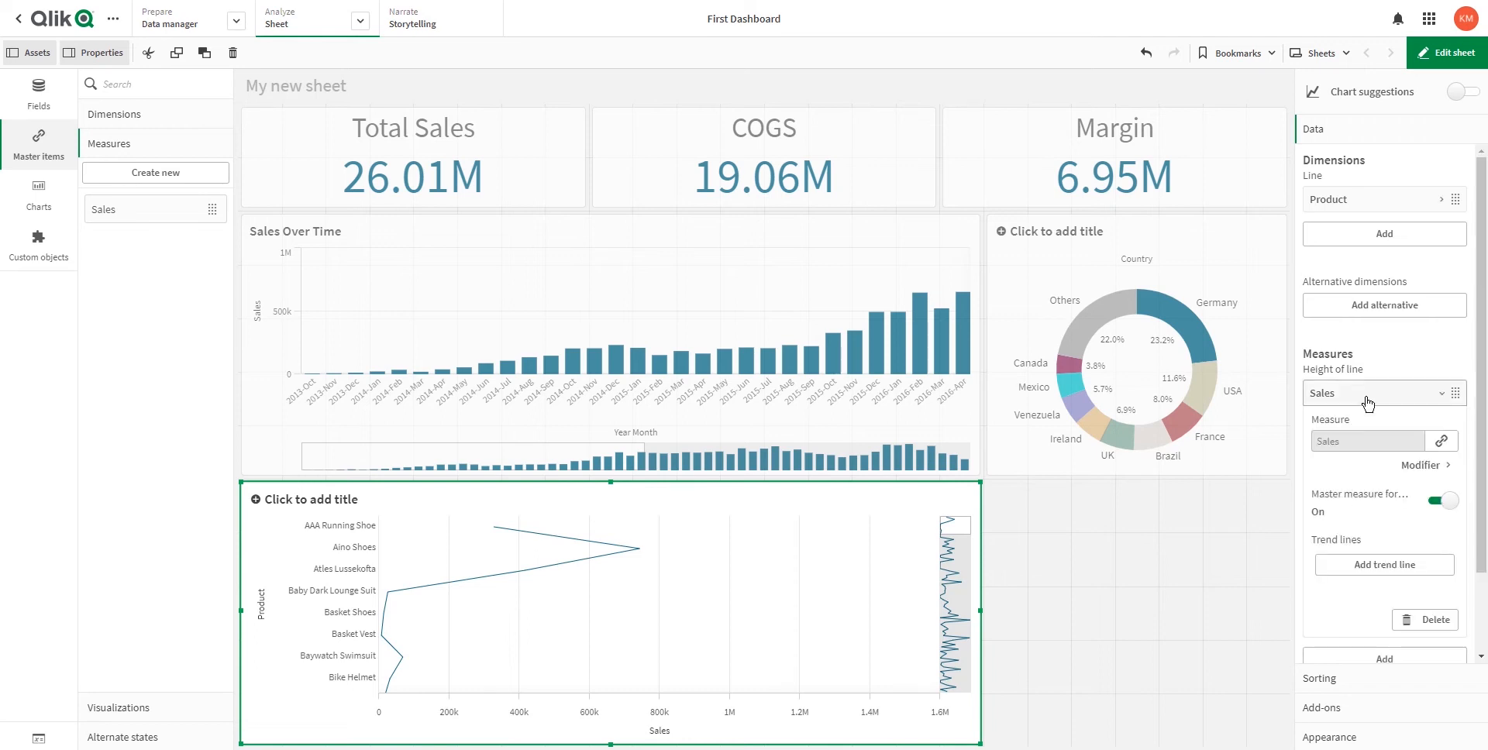
pyautogui.click(1366, 397)
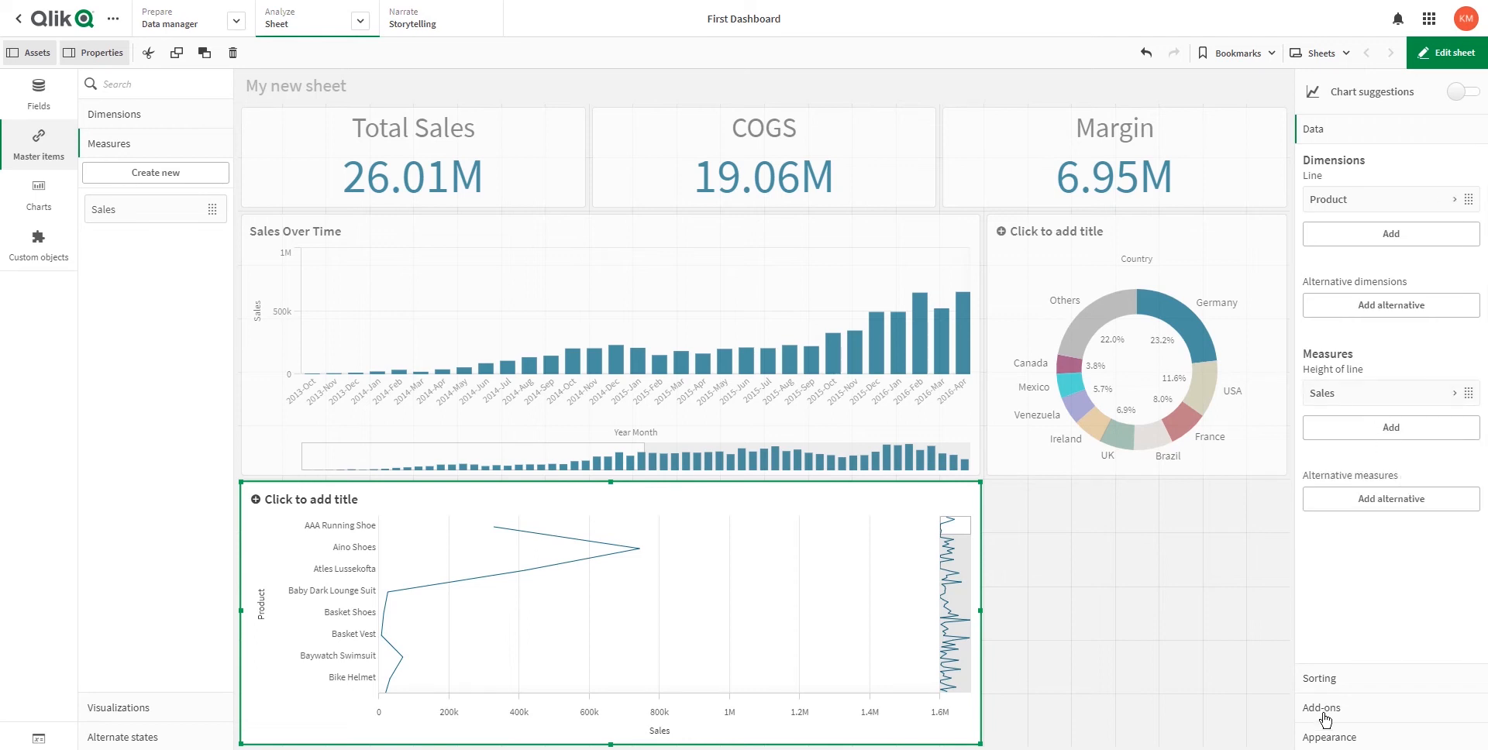
# Set the Product line chart's presentation to horizontal orientation and area style.
pyautogui.click(1330, 737)
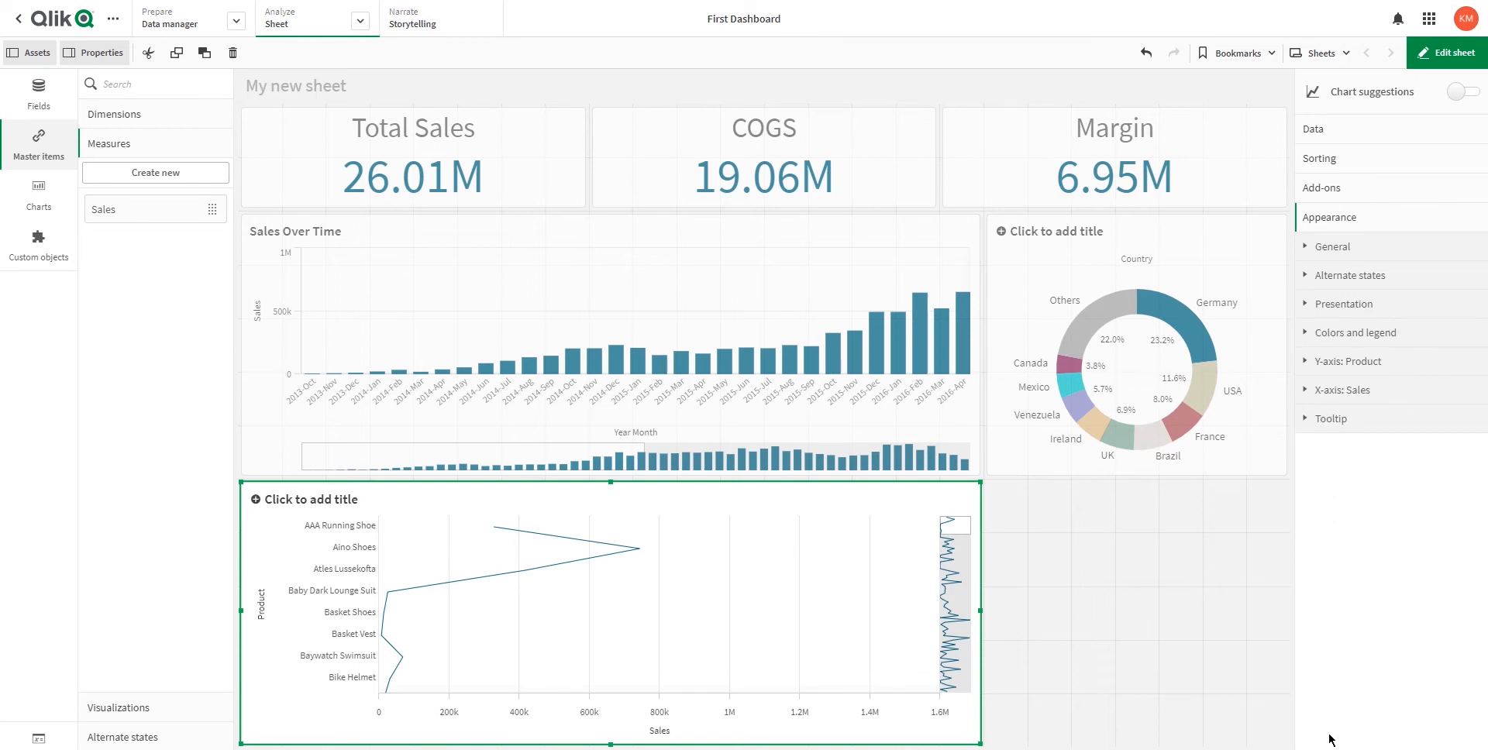
pyautogui.click(1345, 308)
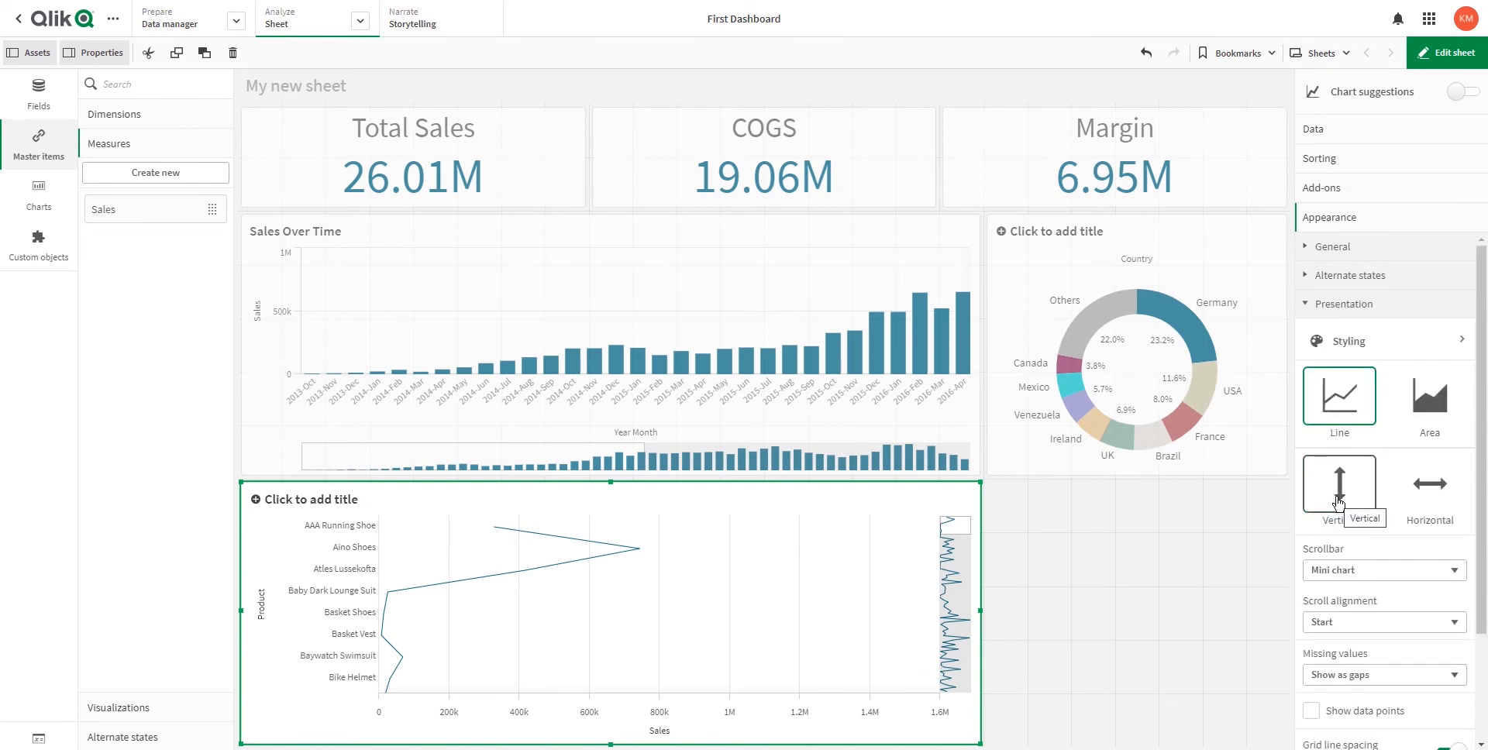
pyautogui.click(1426, 493)
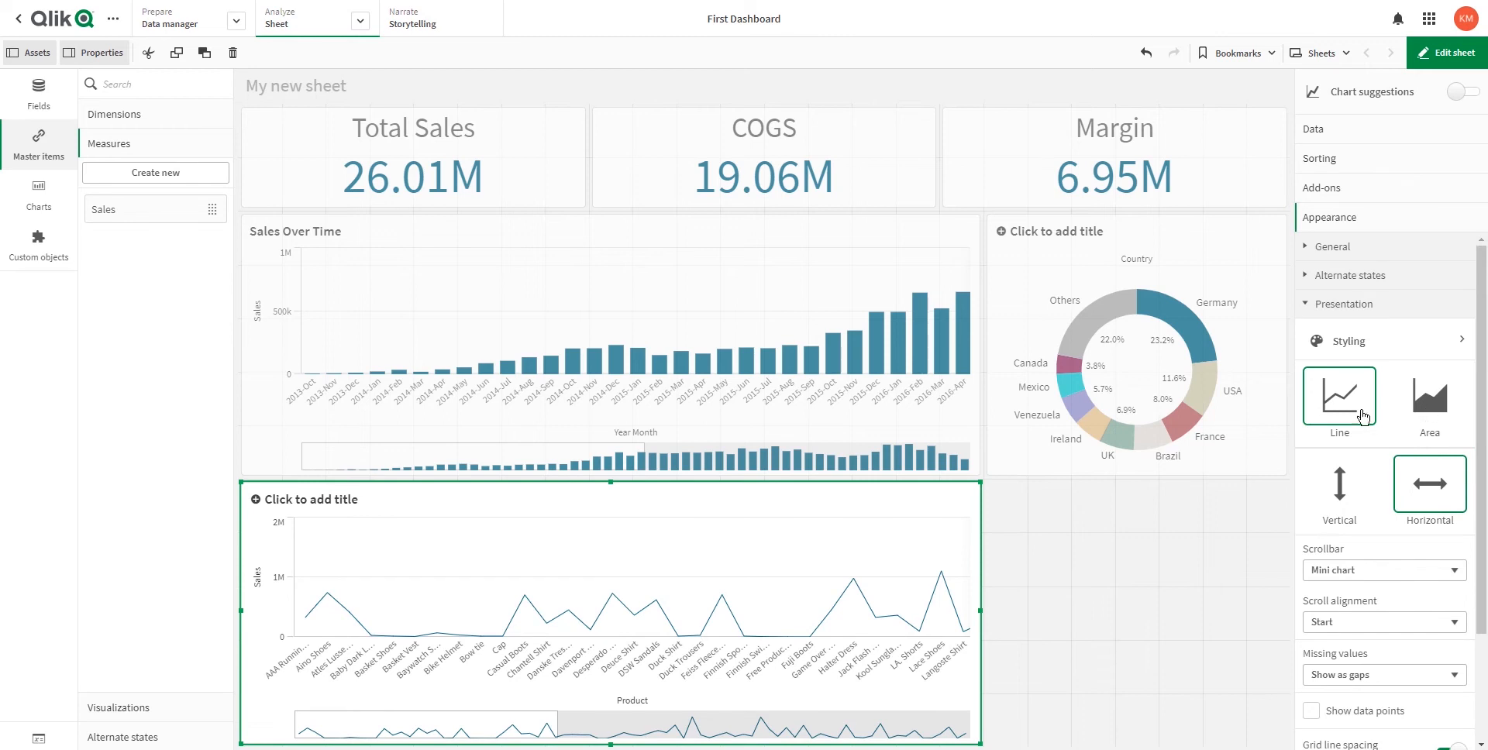
pyautogui.click(1438, 411)
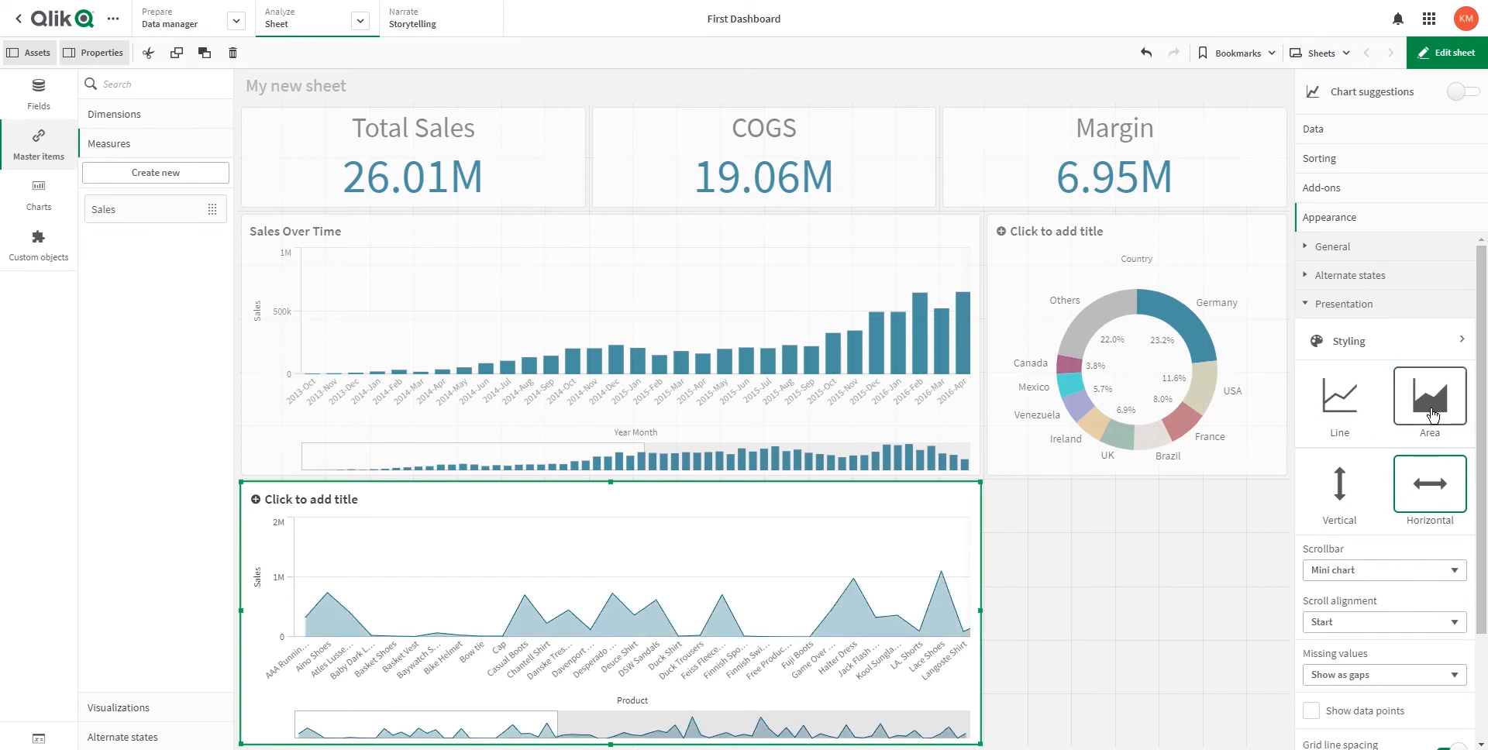
pyautogui.click(1328, 314)
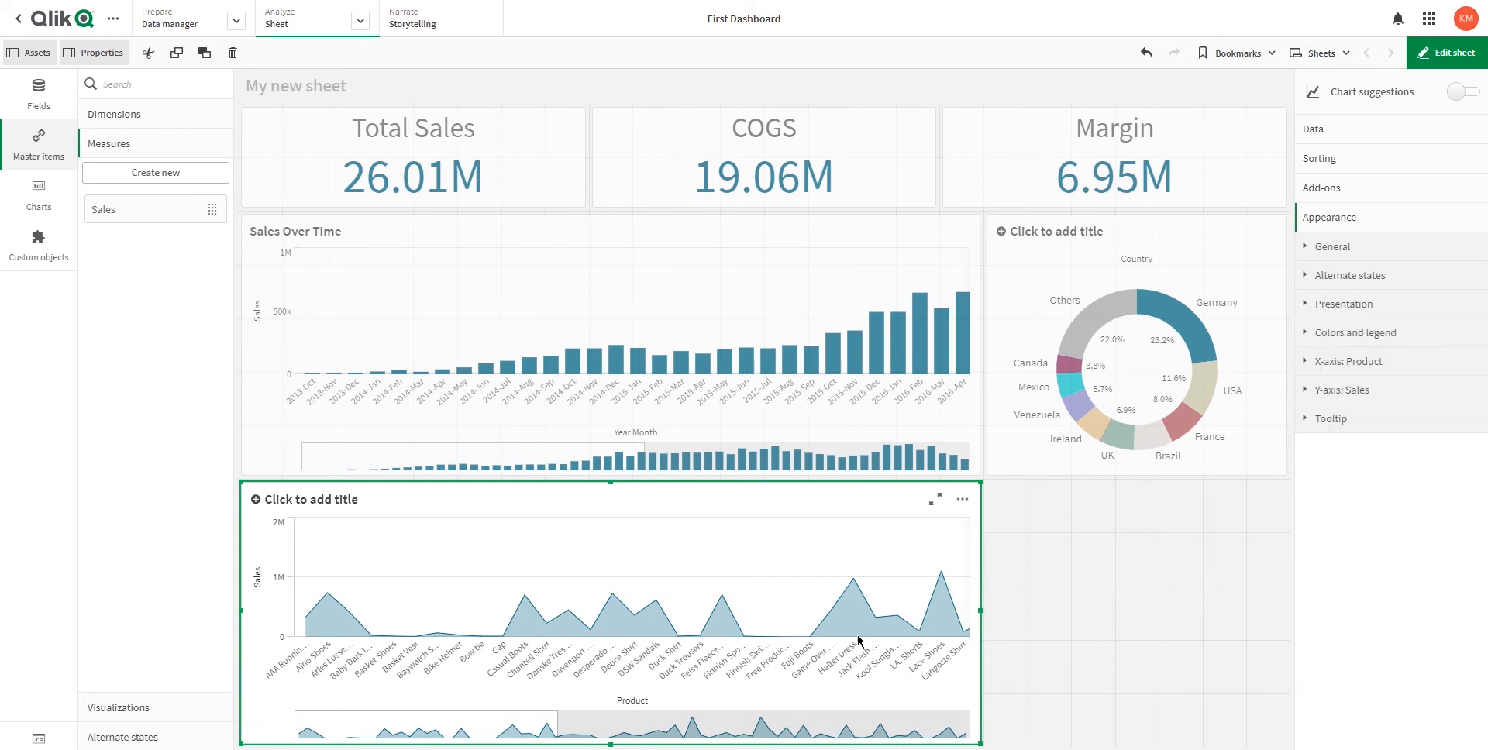
# Put Sales ahead of Product in the area chart's sort order.
pyautogui.moveTo(503, 727); pyautogui.dragTo(504, 698)
pyautogui.click(1329, 161)
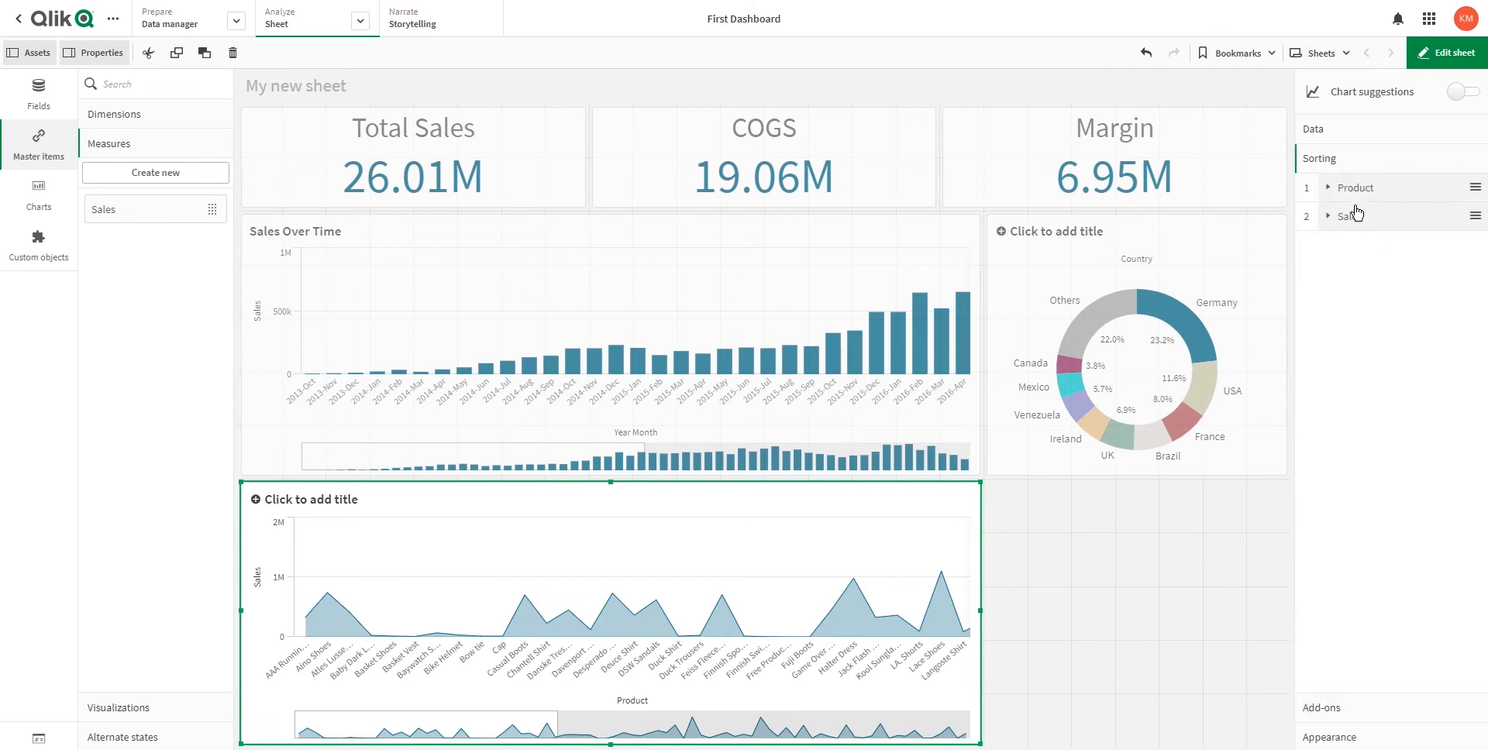
pyautogui.click(1338, 191)
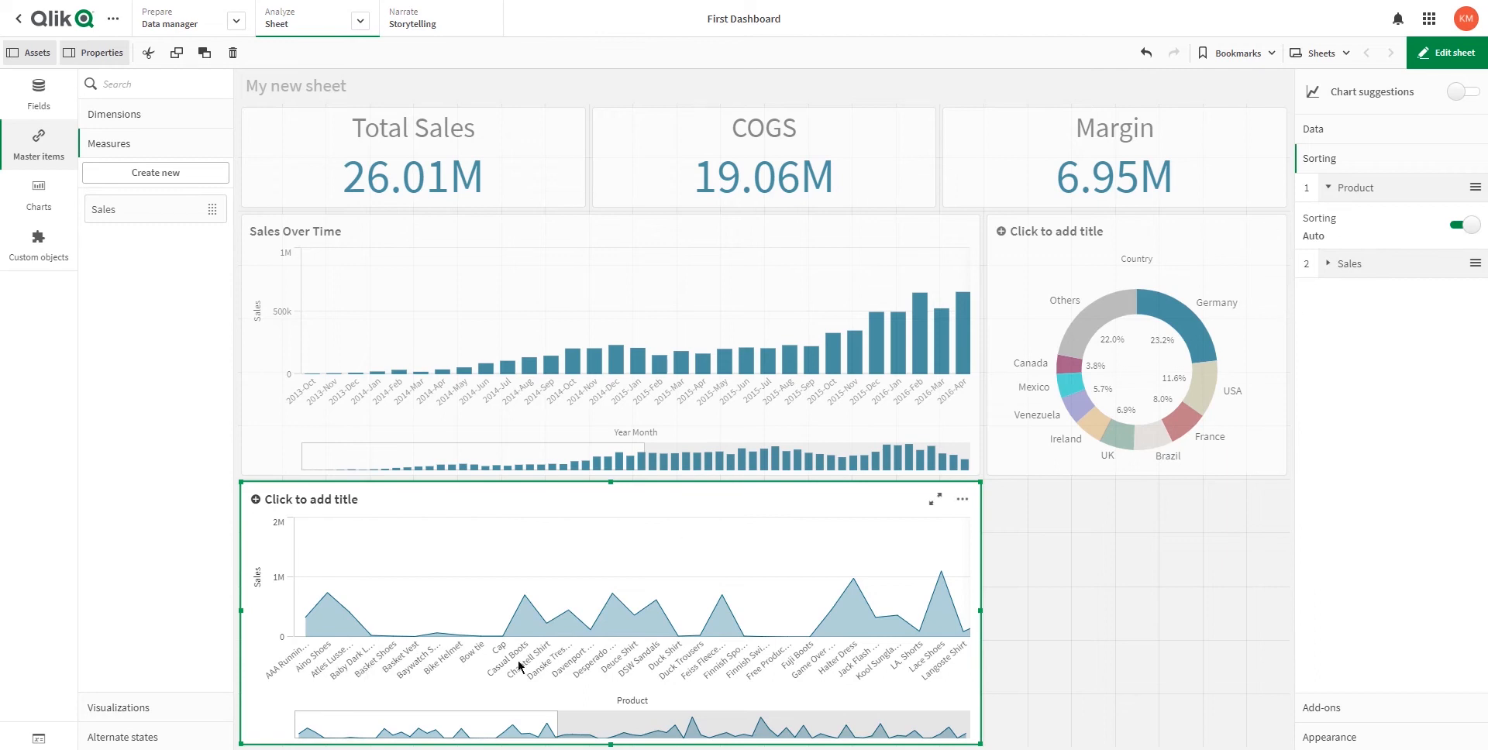
pyautogui.click(1357, 193)
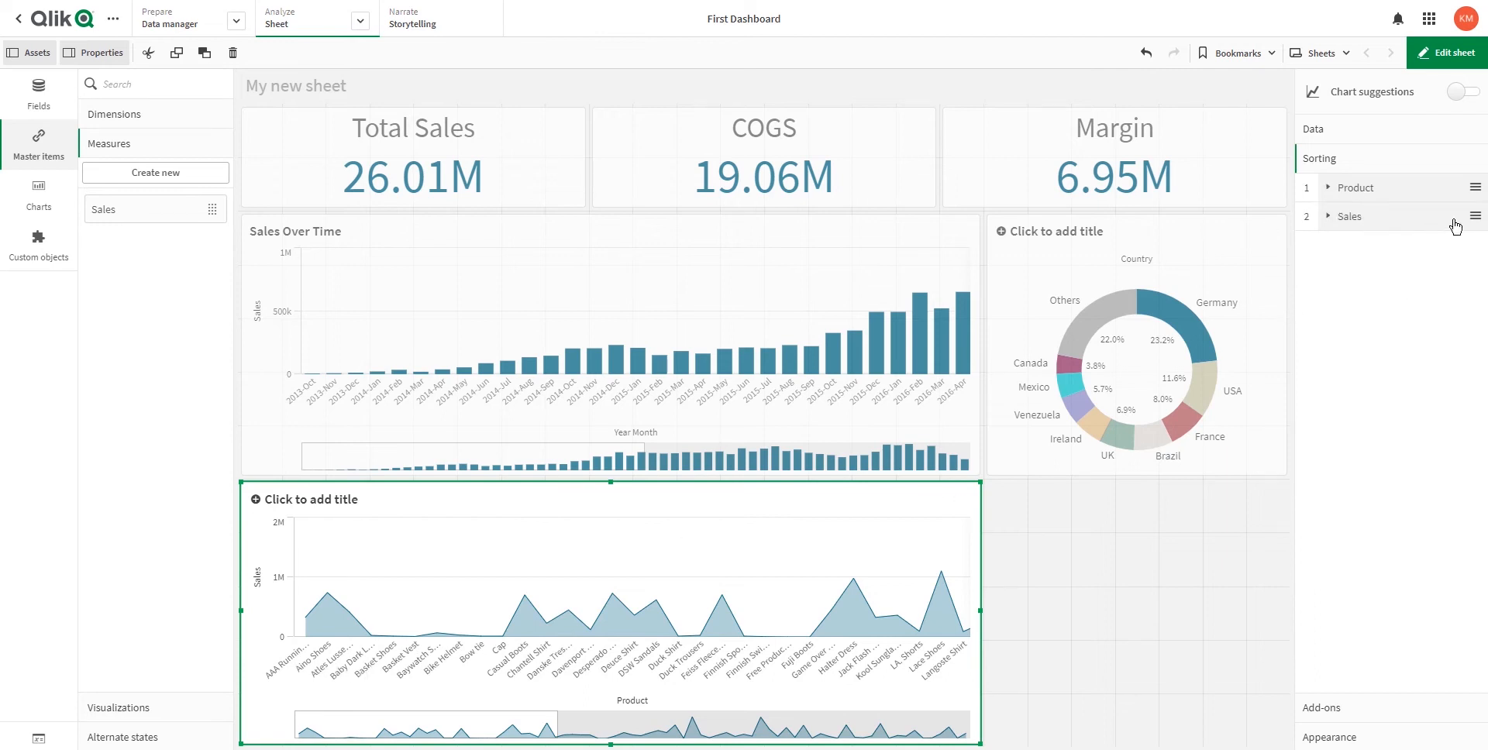
pyautogui.moveTo(1470, 215); pyautogui.dragTo(1464, 185)
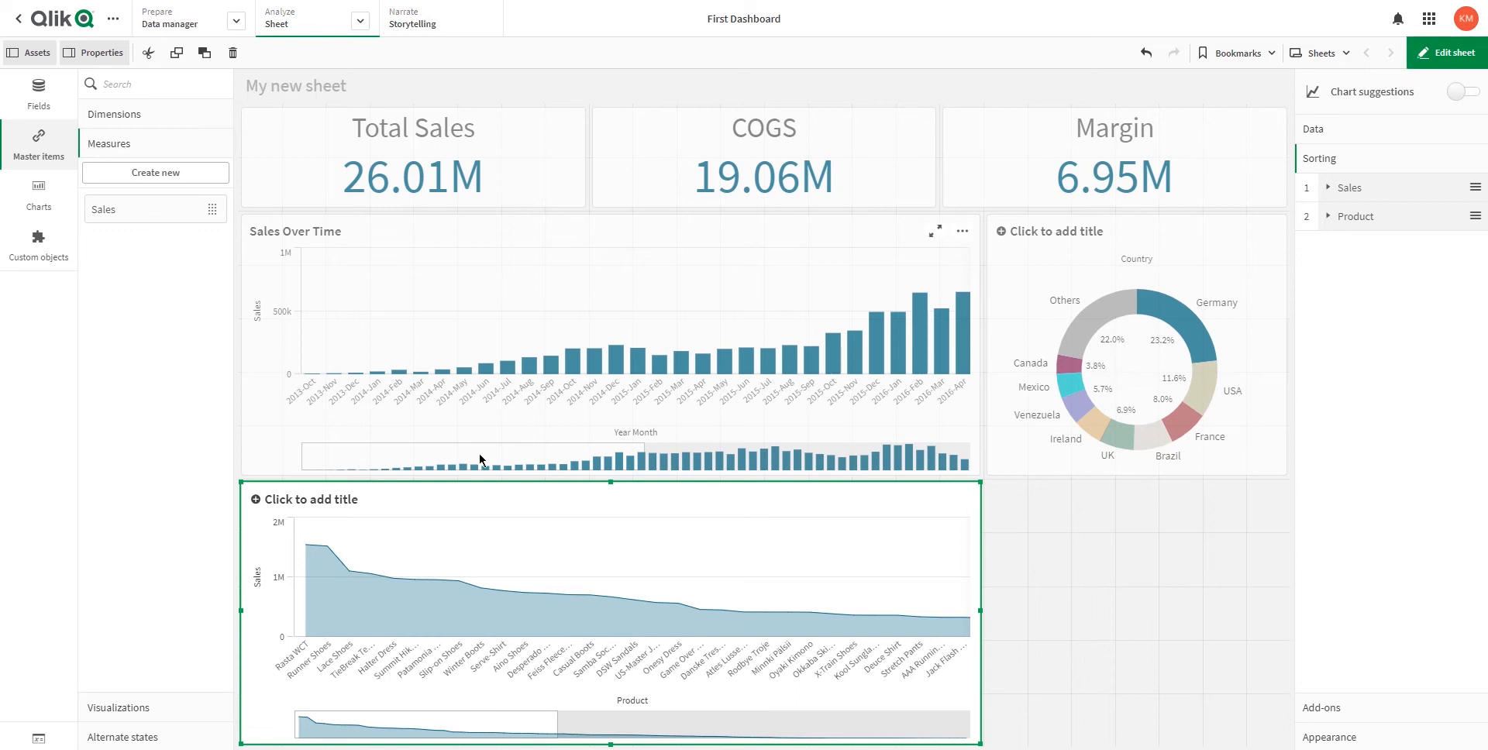
# Replace the sum(UnitPrice*Quantity) measure in the Sales Over Time bar chart with the Sales master measure.
pyautogui.click(595, 320)
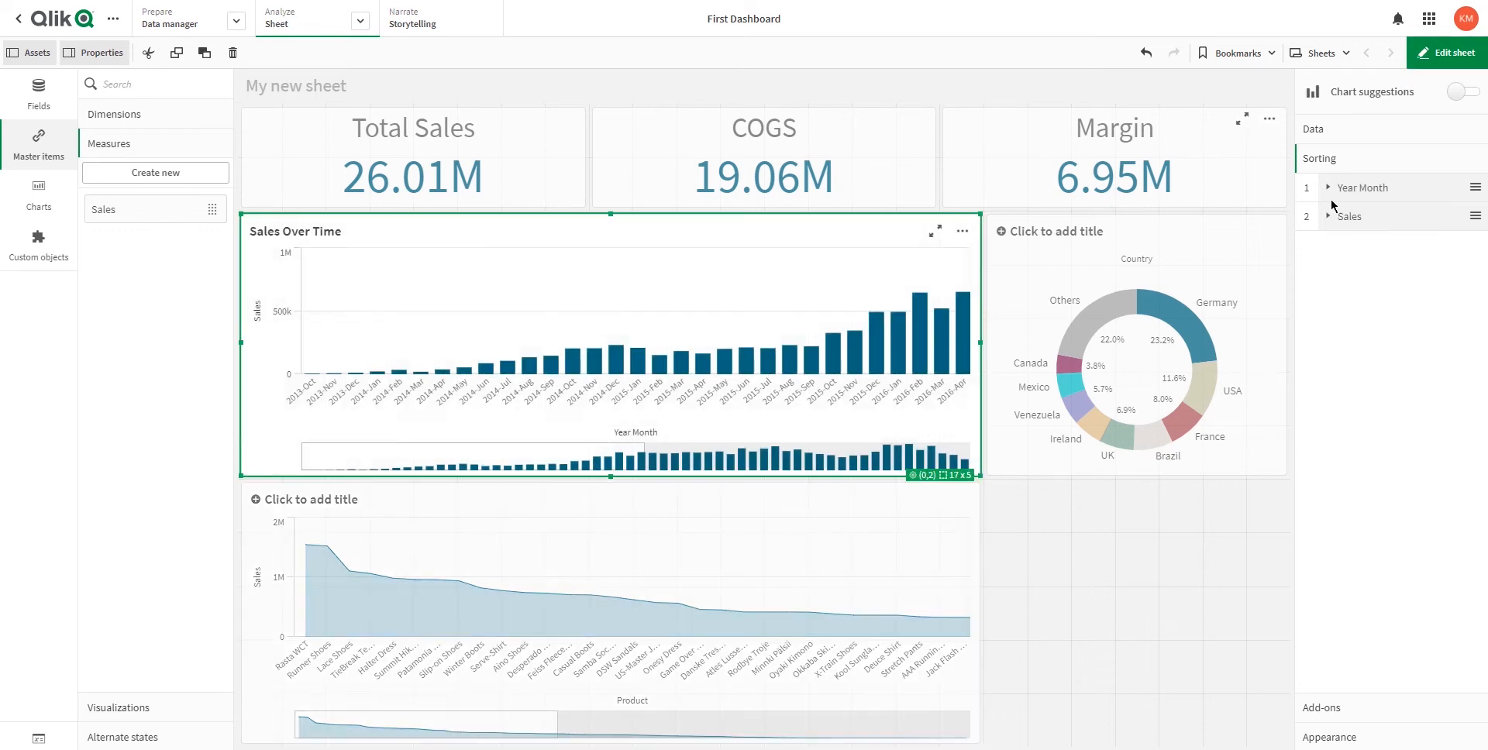
pyautogui.click(1384, 130)
pyautogui.click(1392, 391)
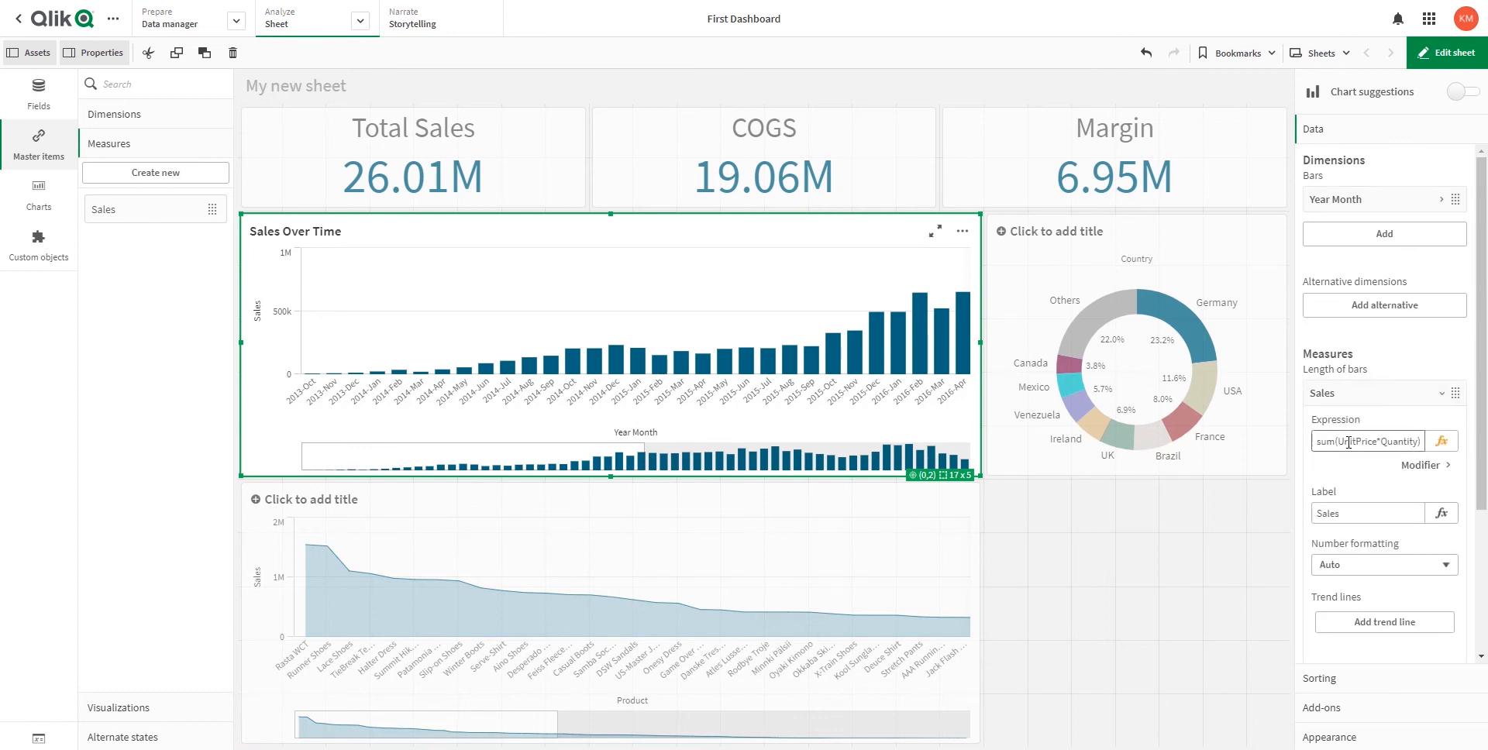
pyautogui.click(1345, 397)
pyautogui.click(1345, 398)
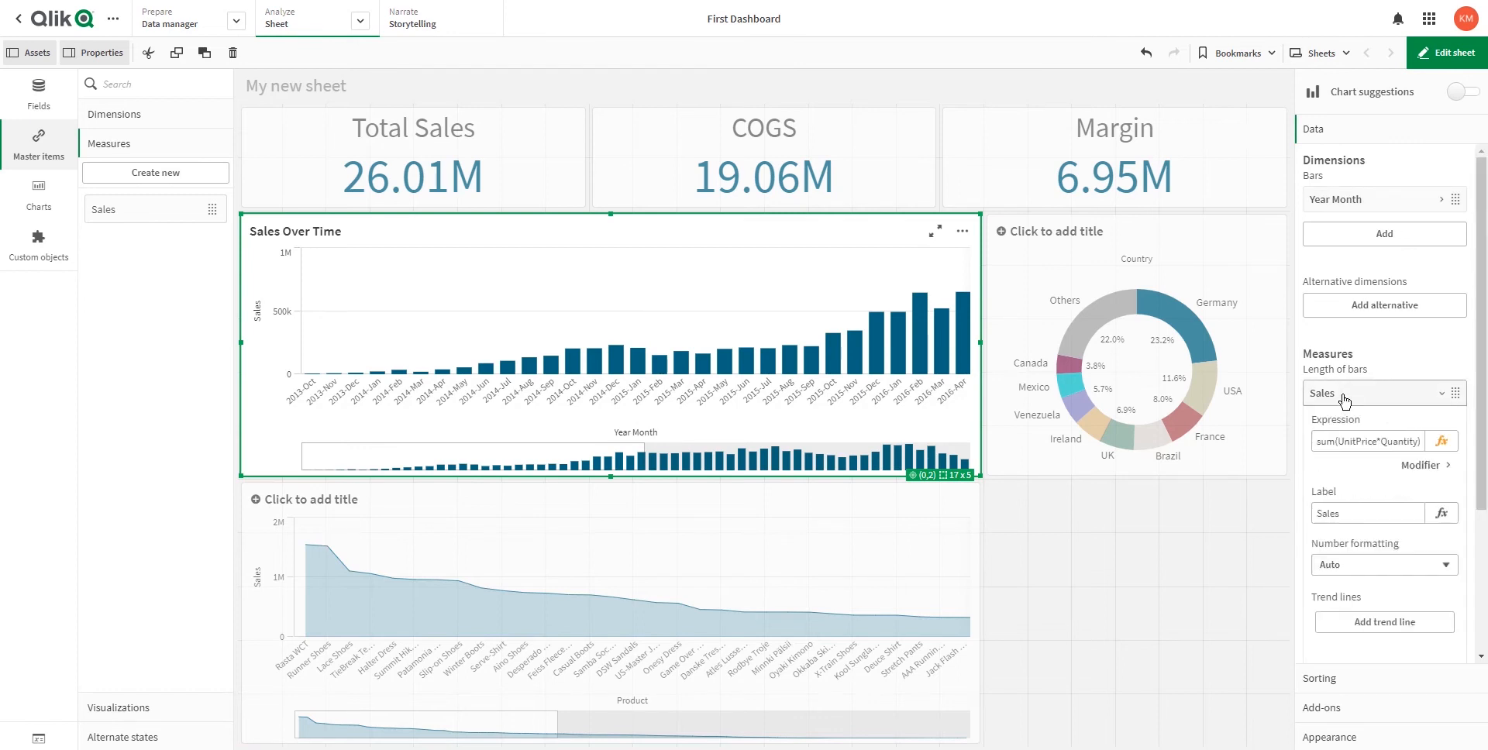
pyautogui.scroll(-2, 1358, 505)
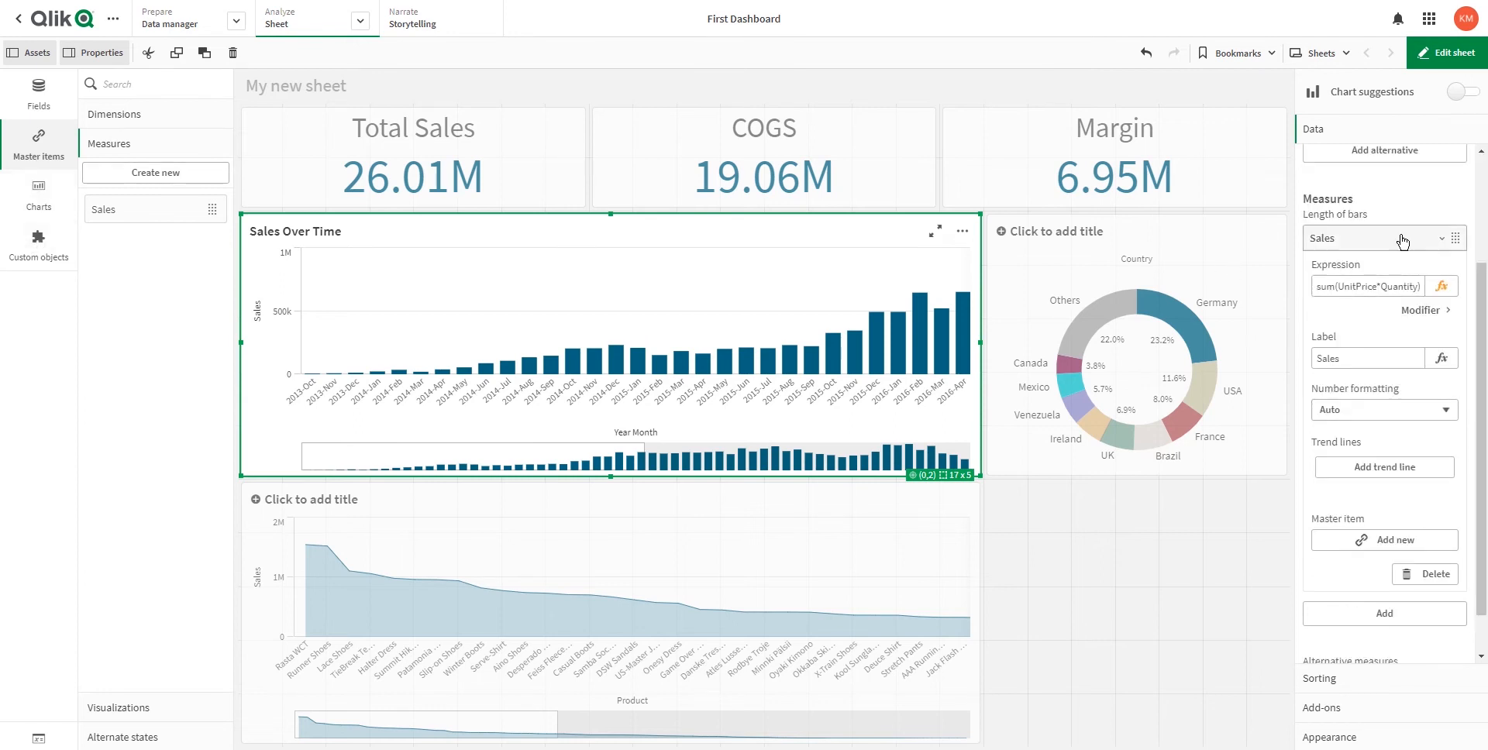
pyautogui.scroll(2, 1404, 241)
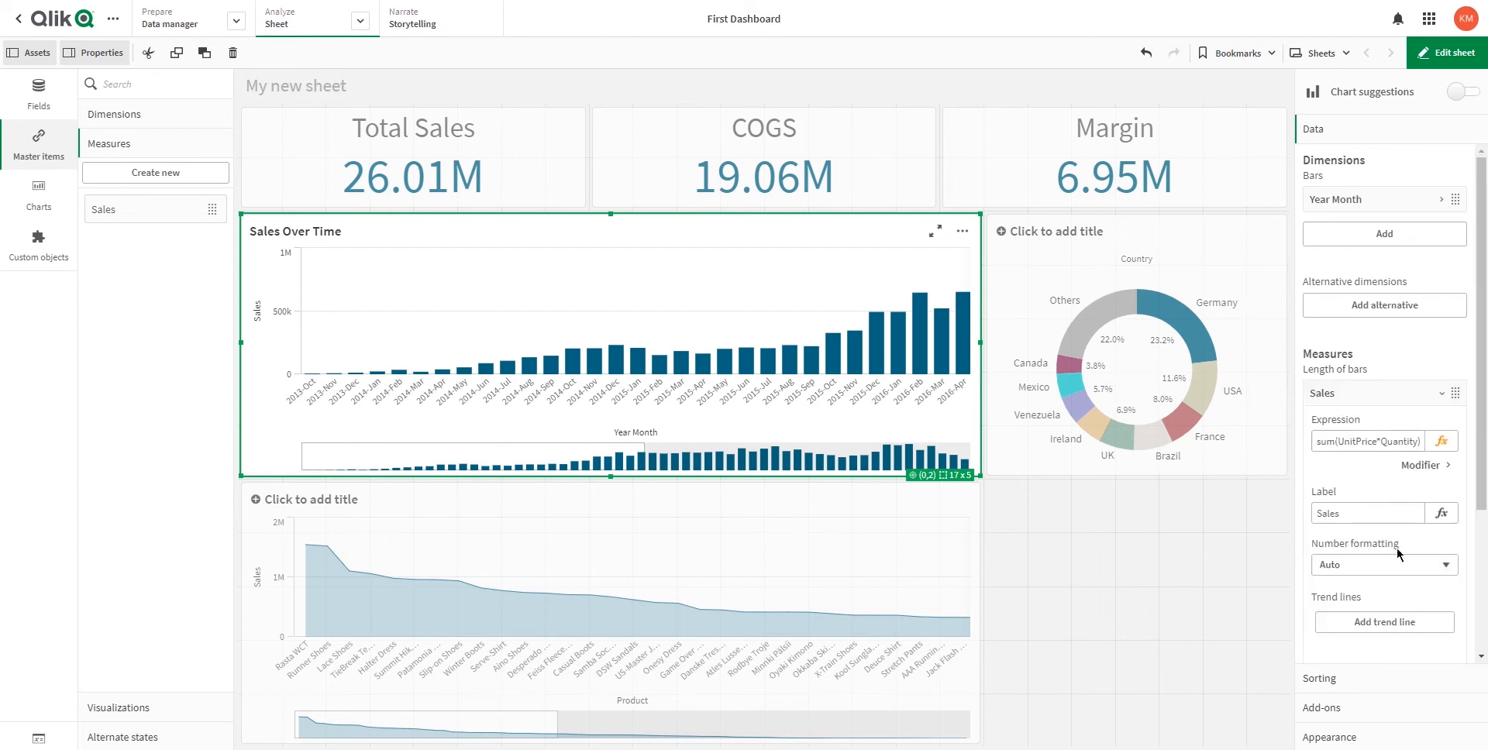
pyautogui.scroll(-2, 1401, 562)
pyautogui.click(1423, 573)
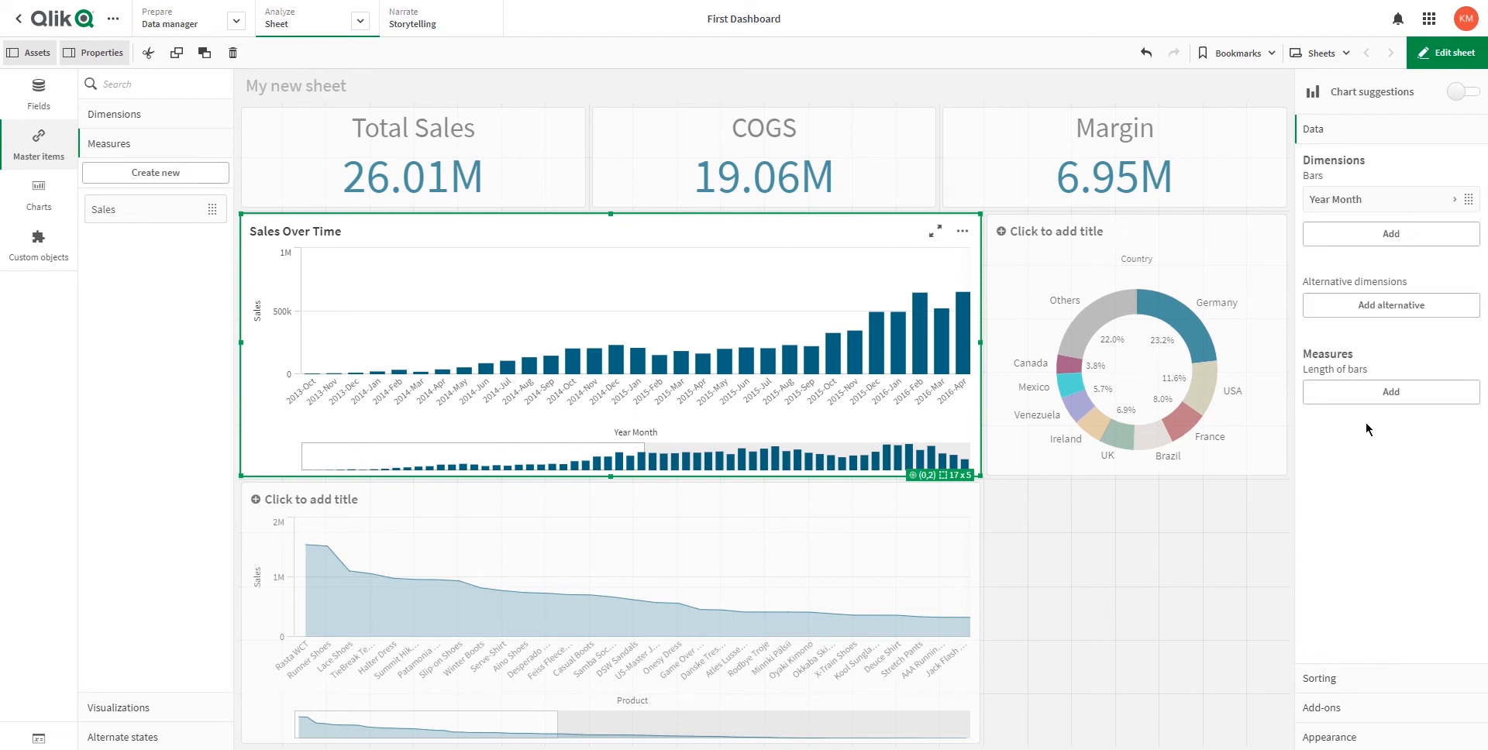
pyautogui.click(1364, 391)
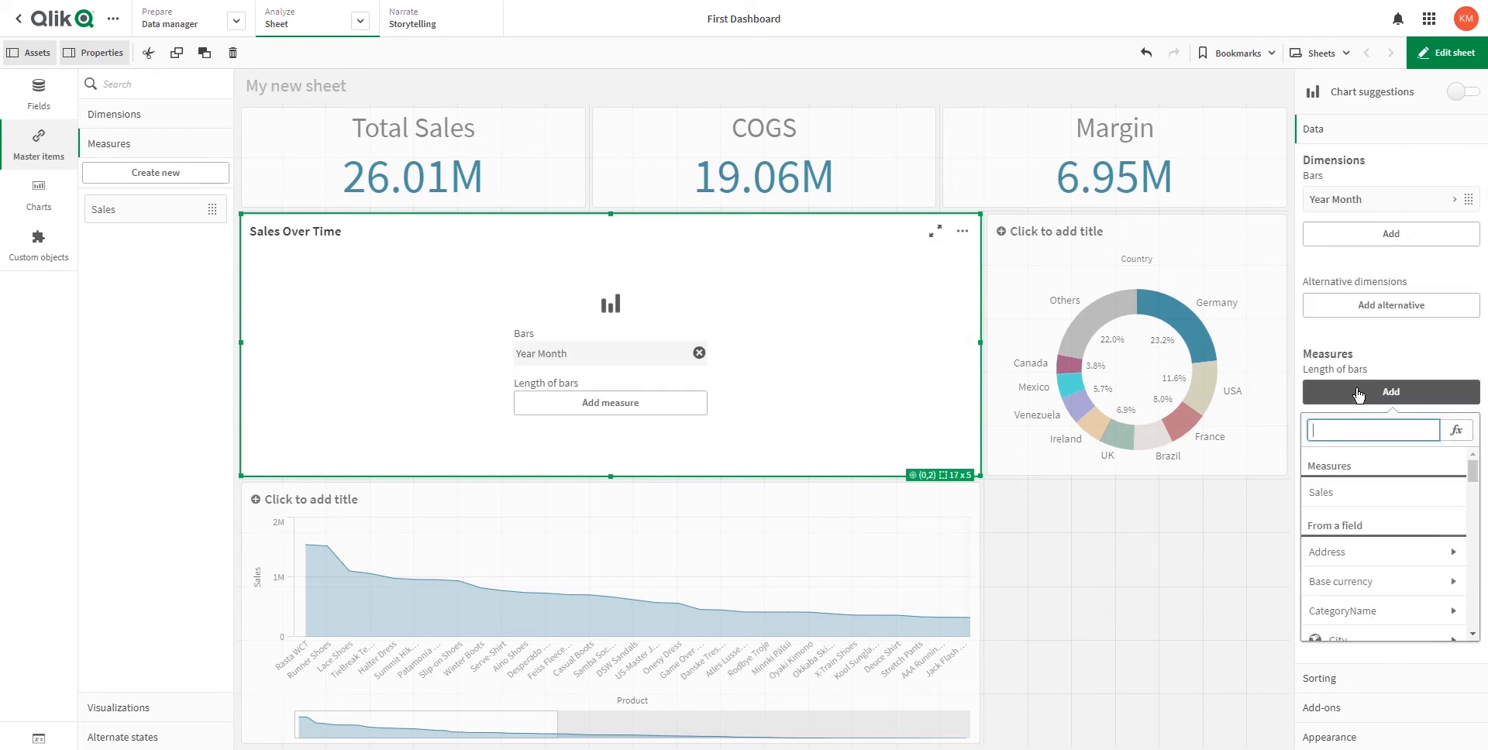
pyautogui.click(1352, 492)
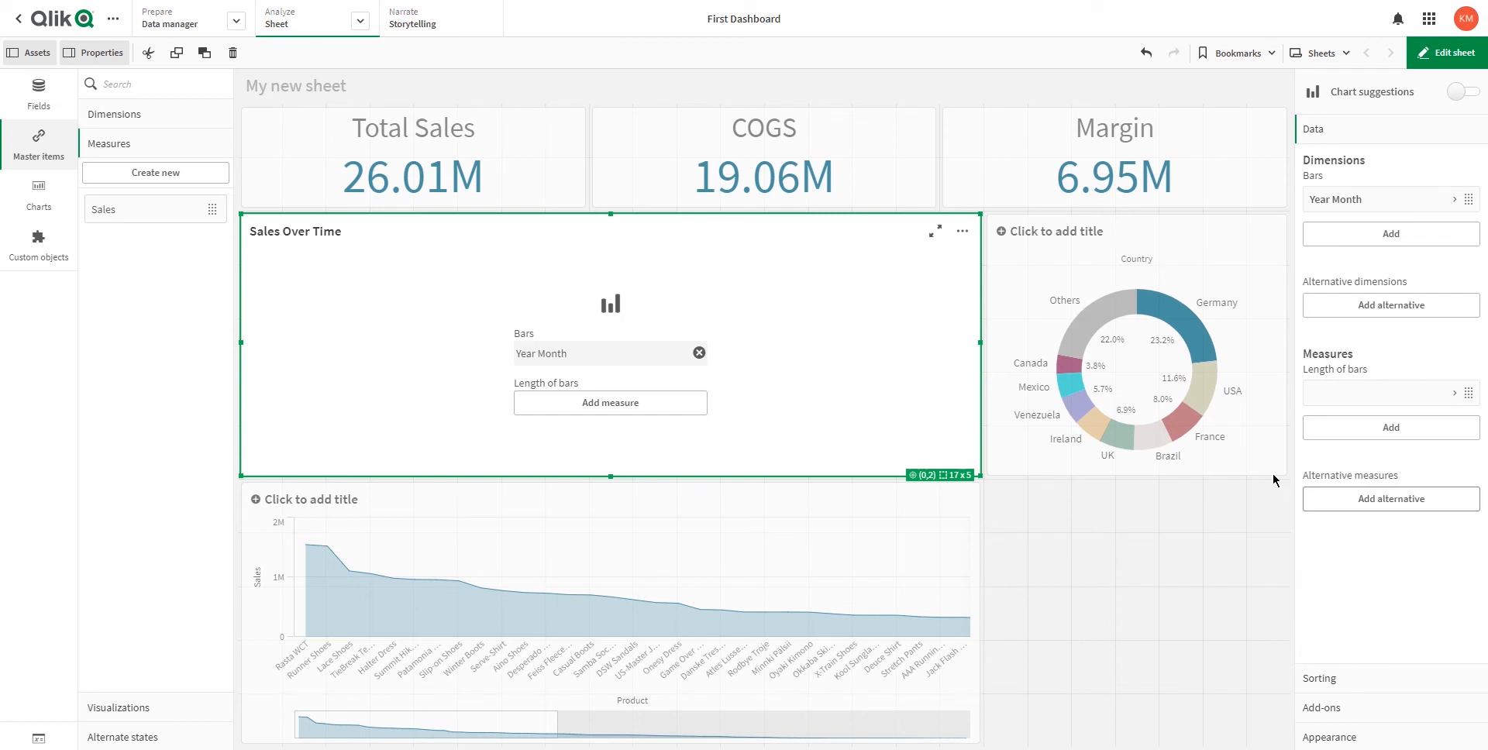
pyautogui.click(1027, 285)
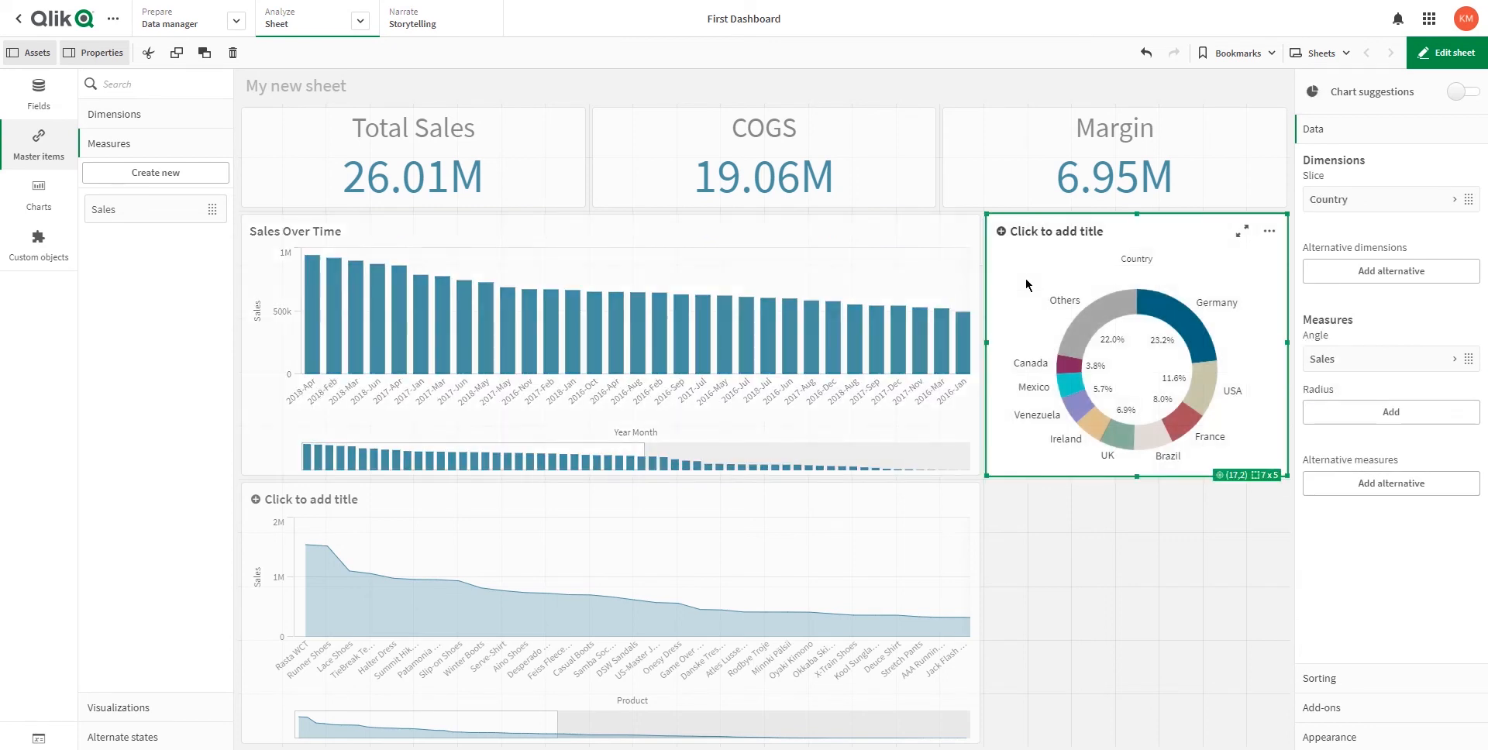
# Put Year Month ahead of Sales in the Sales Over Time chart's sort order.
pyautogui.click(844, 310)
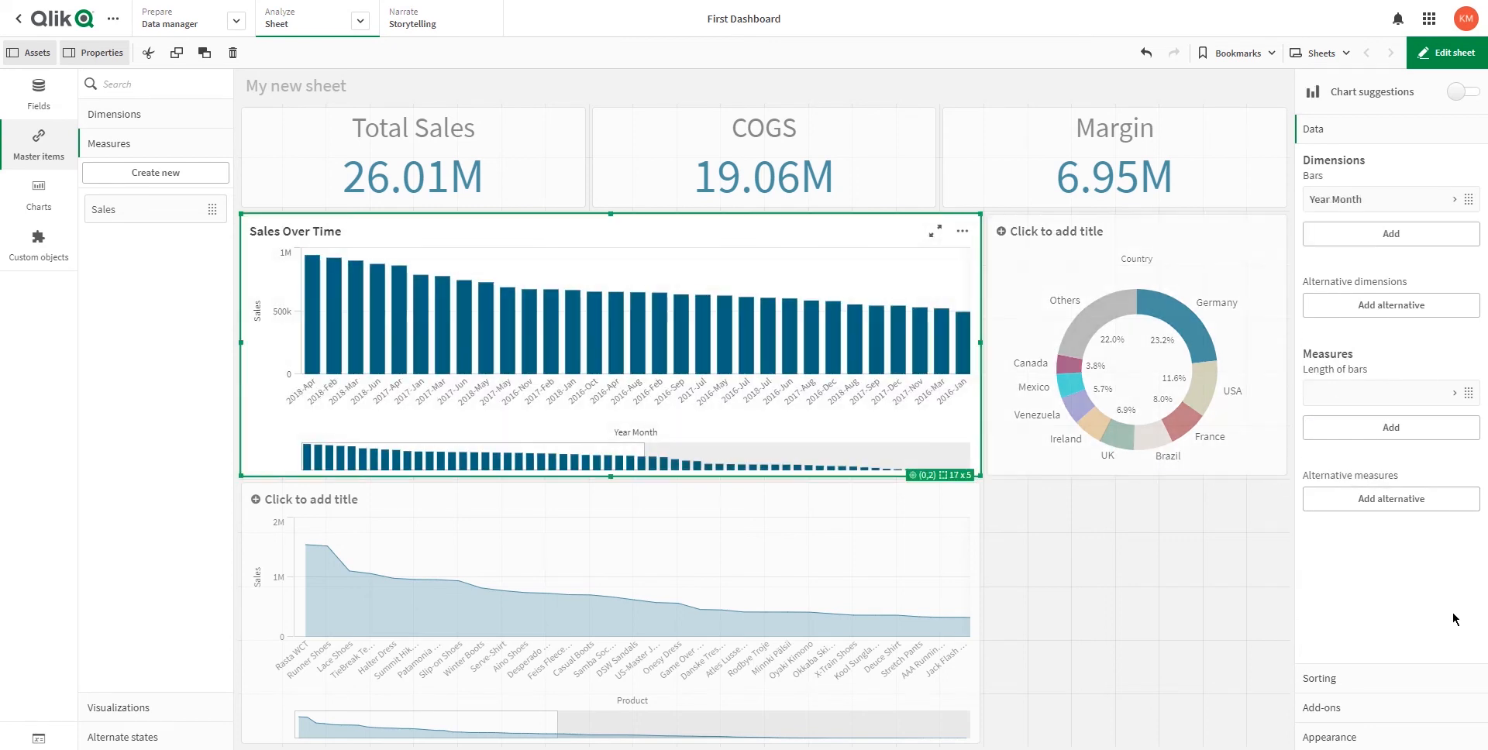
pyautogui.click(1349, 681)
pyautogui.moveTo(1469, 187); pyautogui.dragTo(1472, 217)
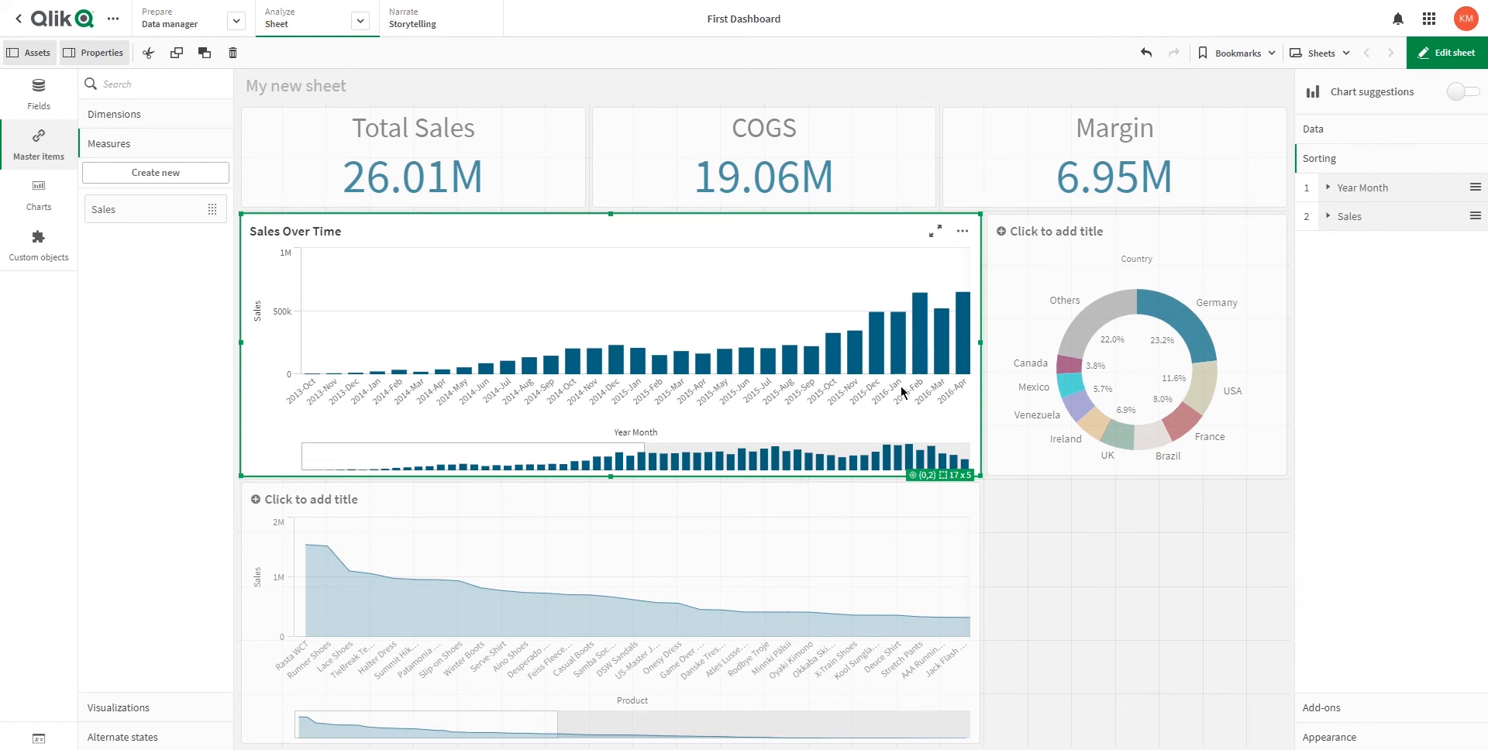
pyautogui.click(1108, 624)
# Set the Sales Over Time chart's scroll alignment to End and keep its value labels off.
pyautogui.click(899, 434)
pyautogui.click(1329, 737)
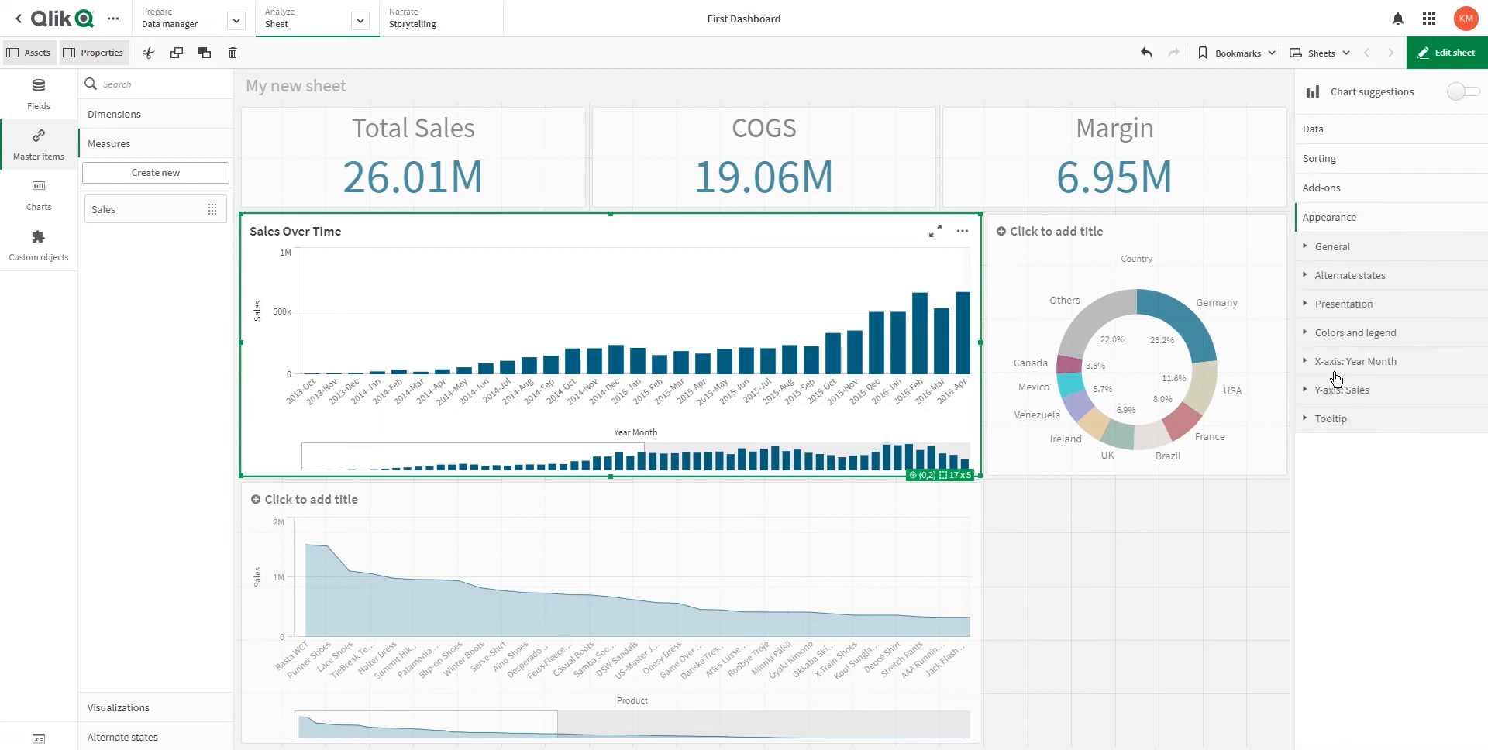
pyautogui.click(1346, 306)
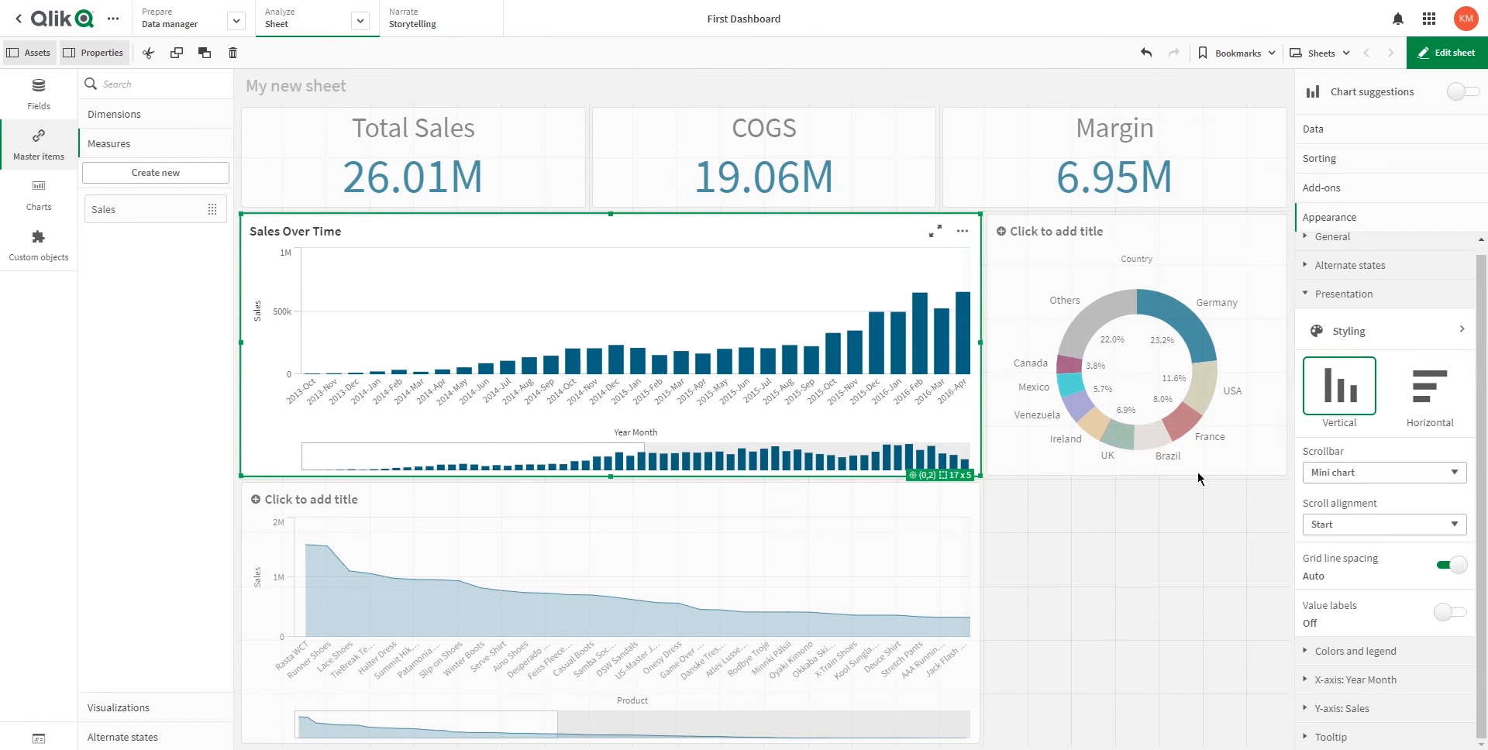
pyautogui.click(1335, 527)
pyautogui.click(1333, 557)
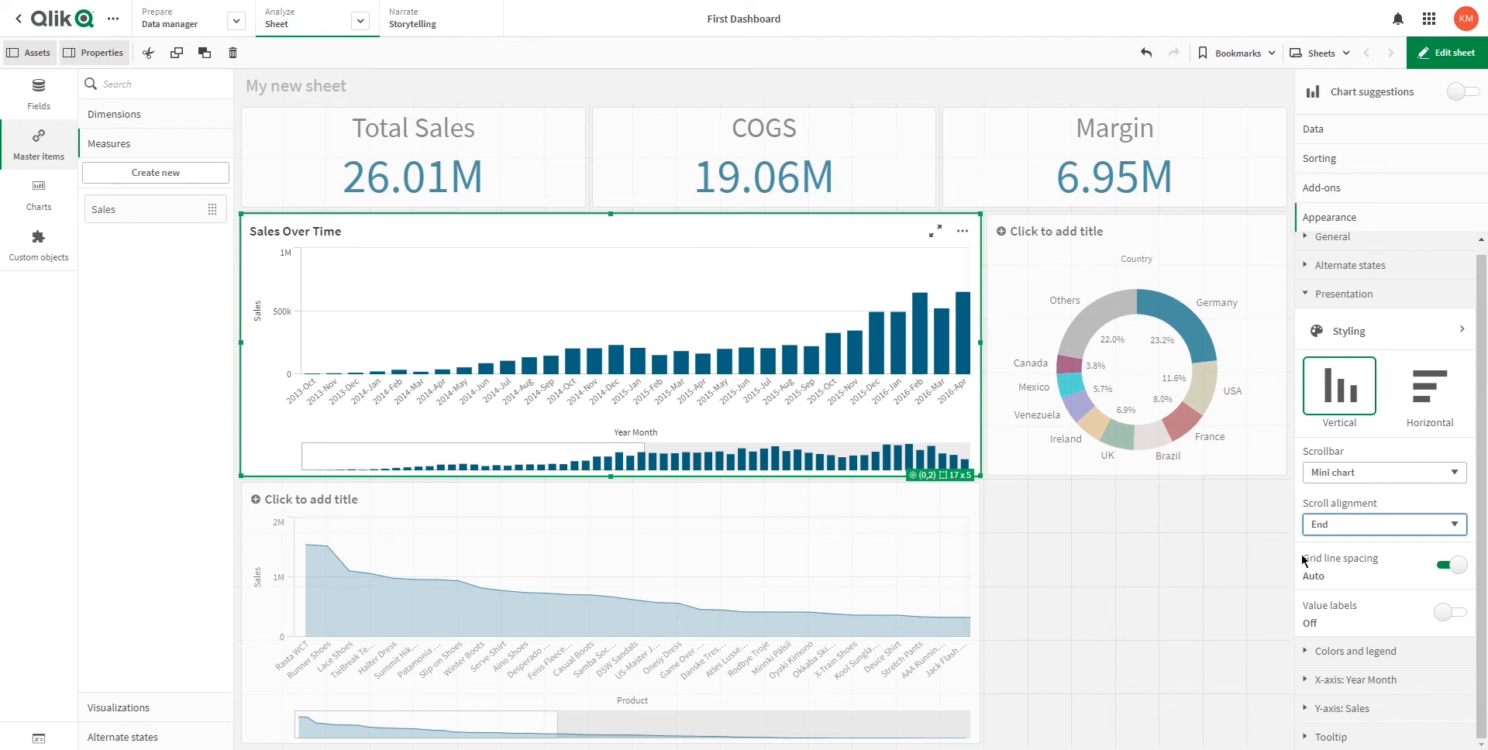
pyautogui.click(850, 463)
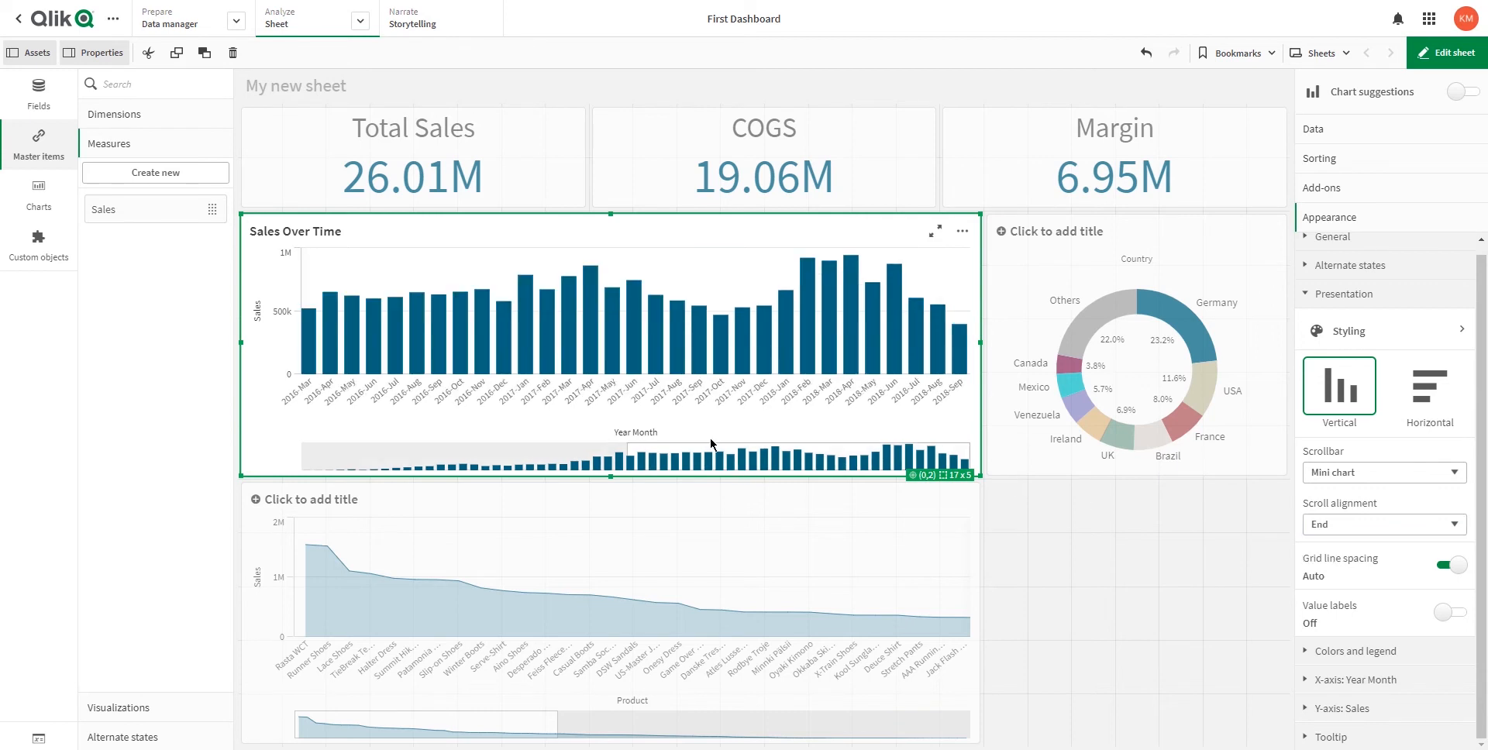
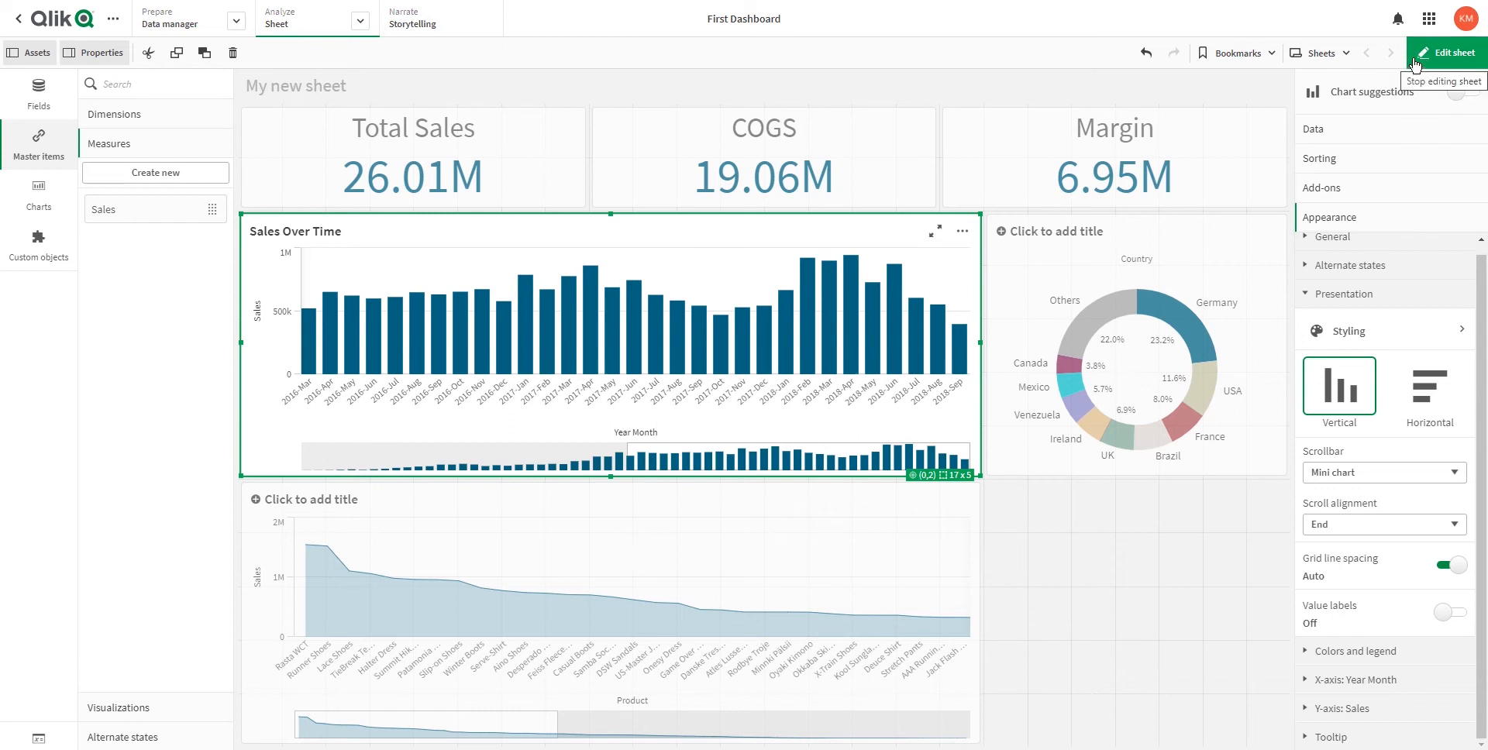
pyautogui.click(1450, 613)
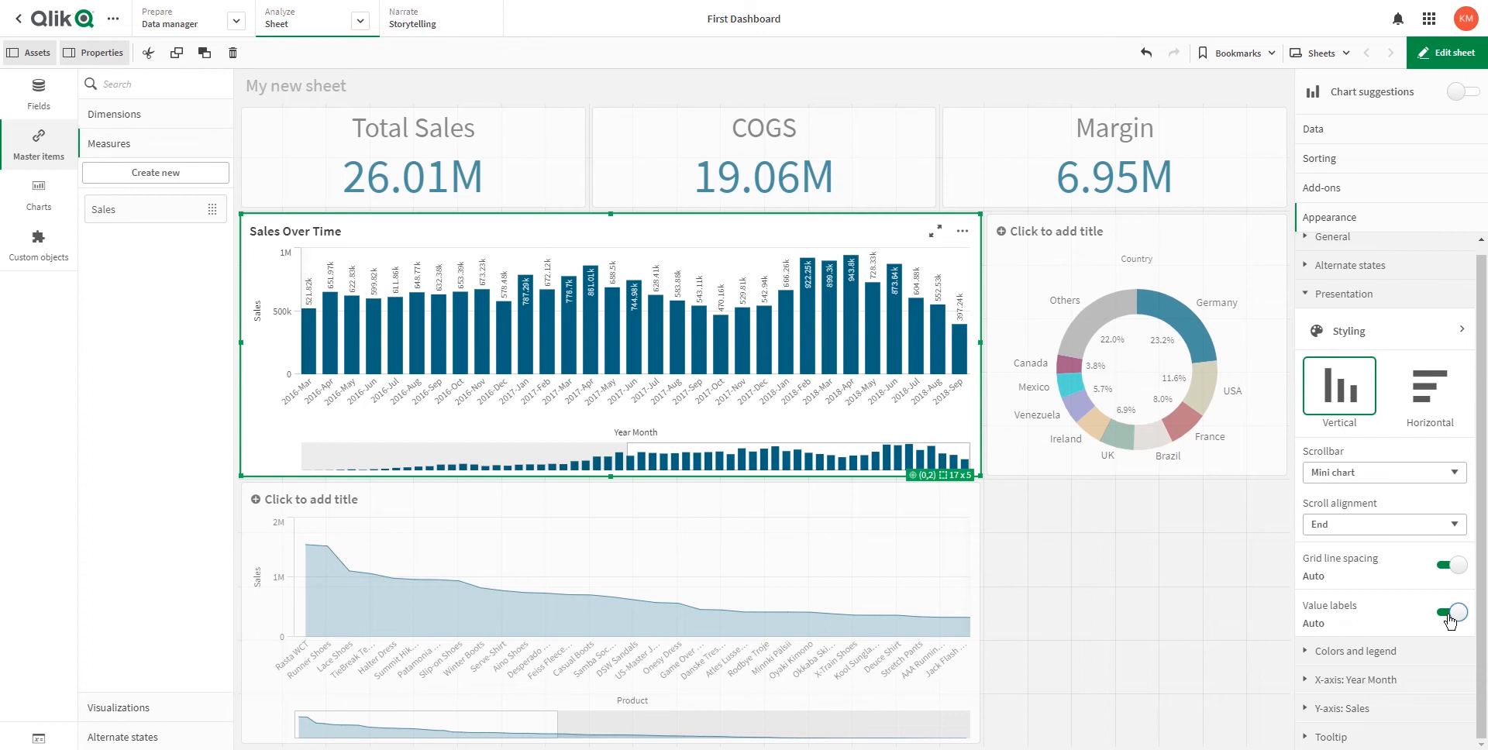
pyautogui.click(1450, 614)
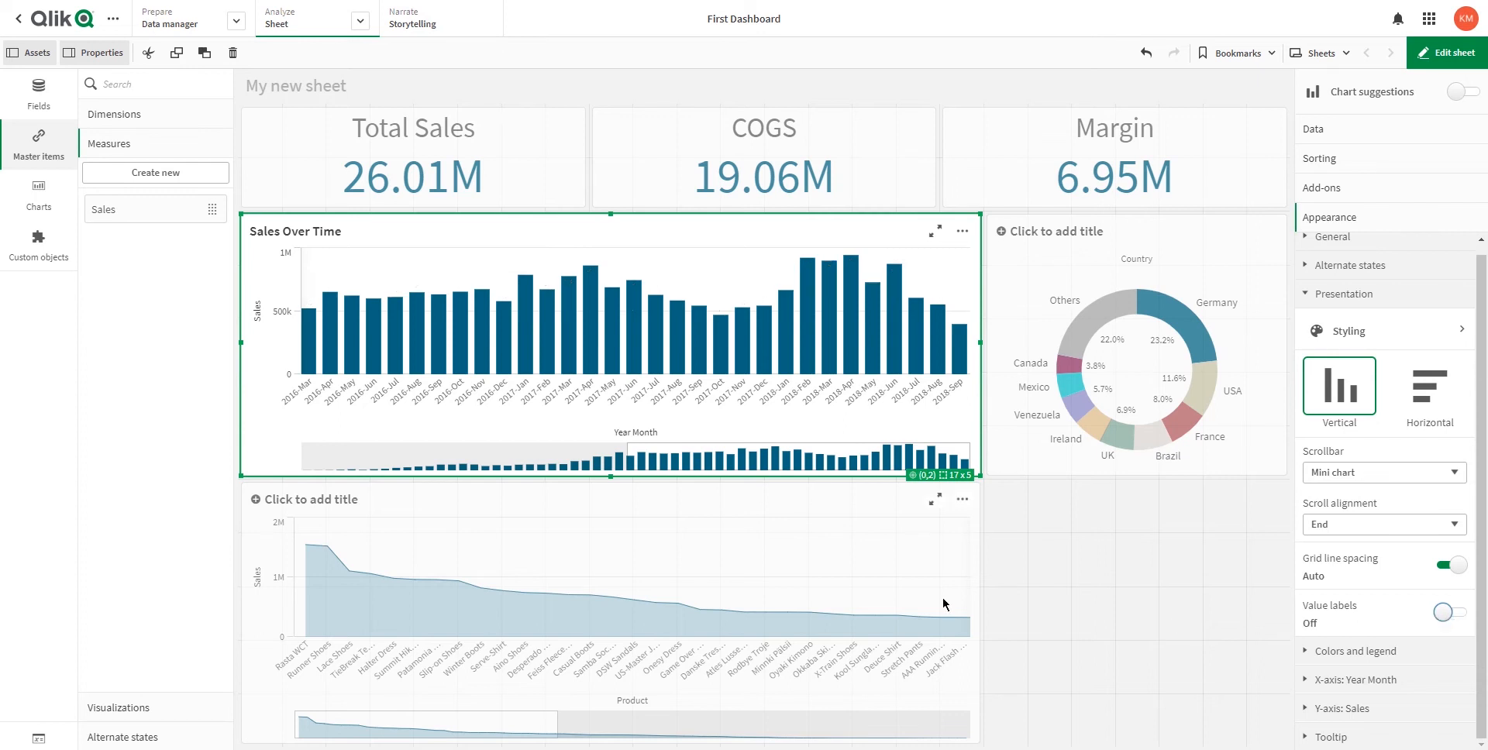
# Replace the Total Sales KPI's expression measure with the Sales master measure.
pyautogui.click(527, 171)
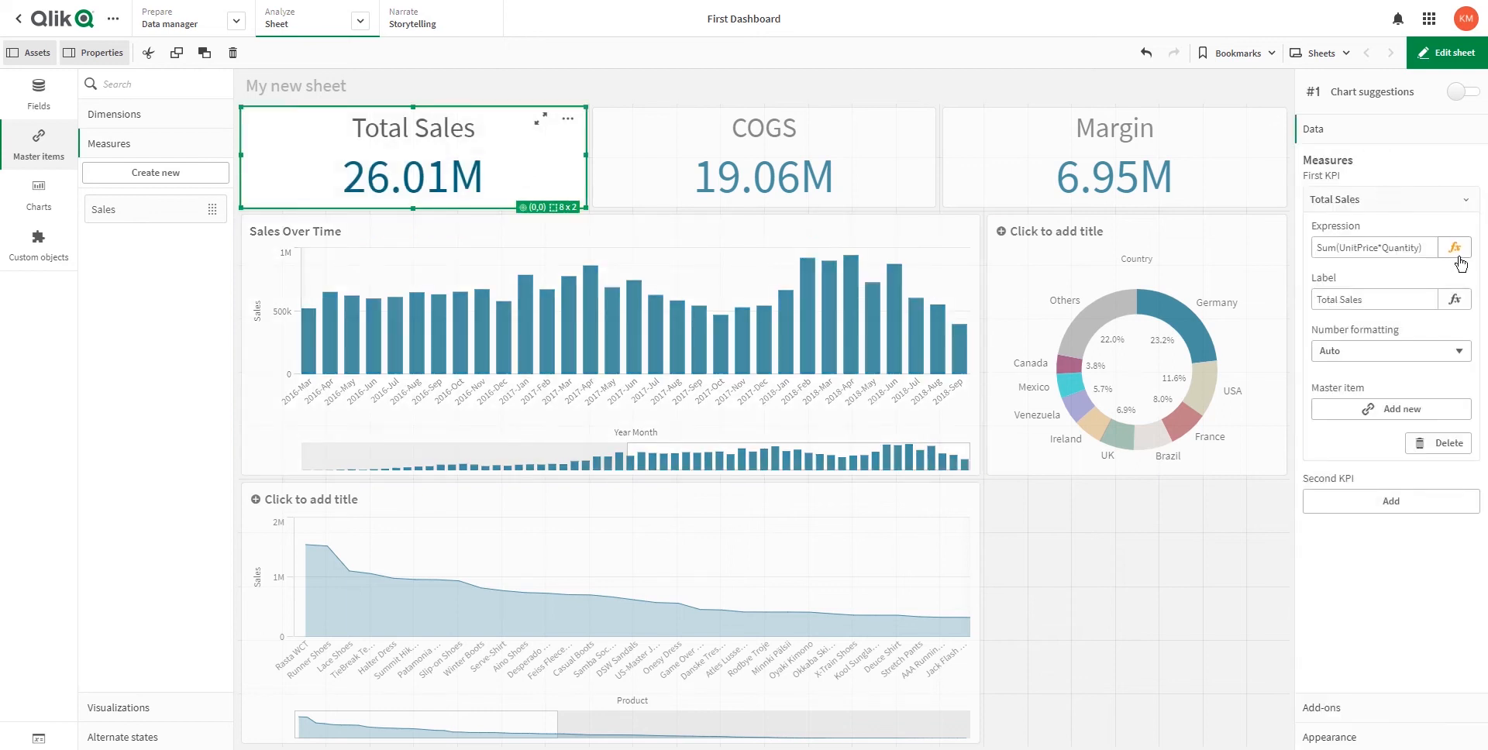
pyautogui.click(1454, 449)
pyautogui.click(1396, 200)
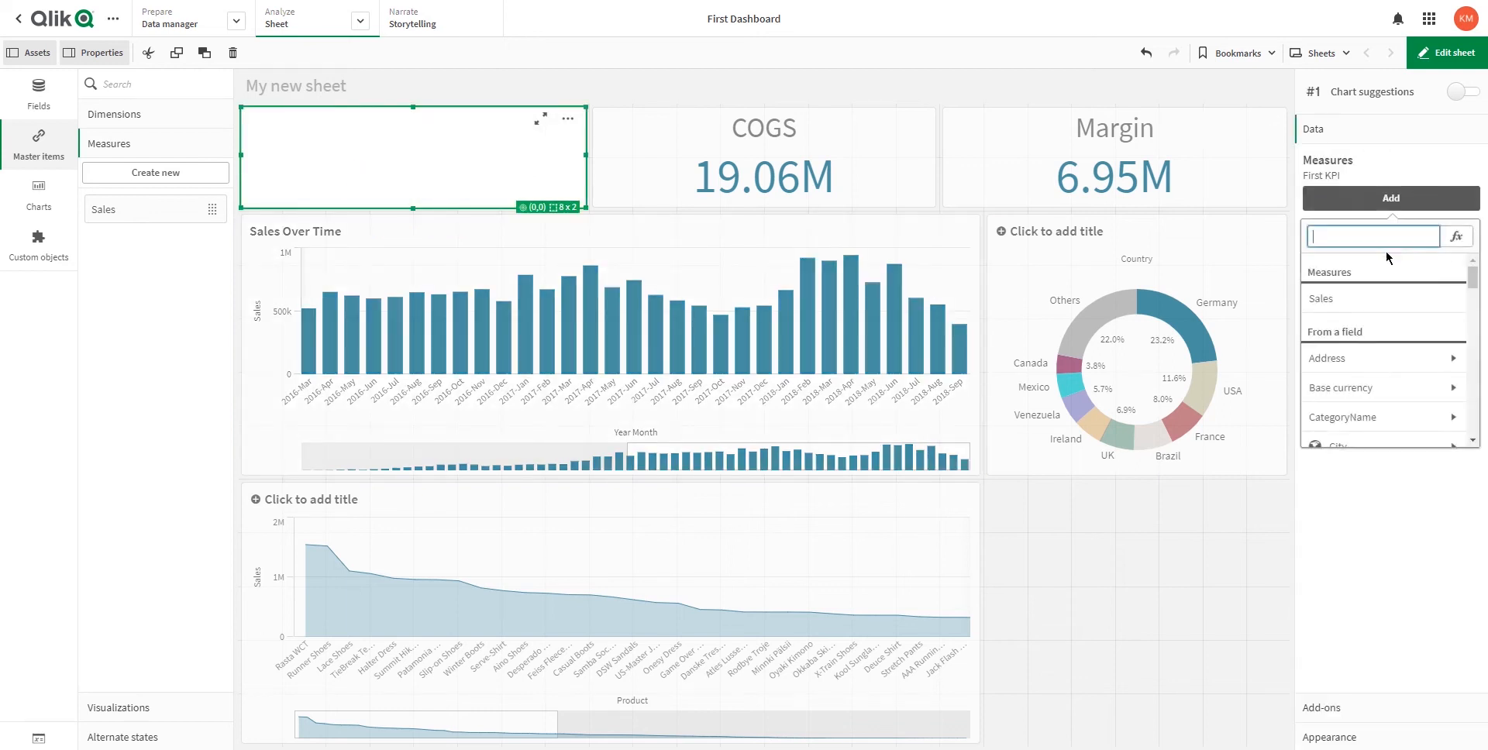
pyautogui.click(1345, 292)
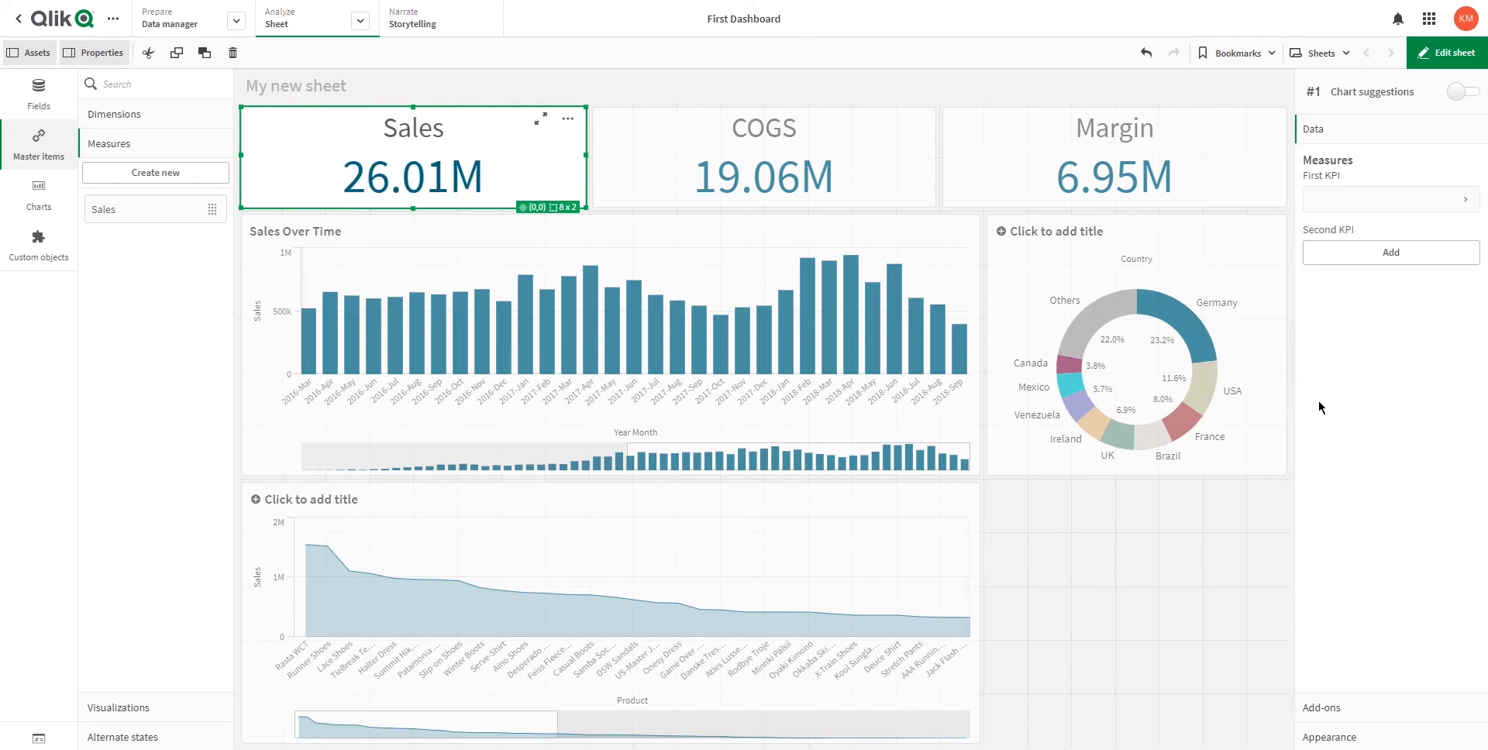
# Replace the sum(UnitPrice*Quantity) measure in the Country pie chart with the Sales master measure.
pyautogui.click(1444, 60)
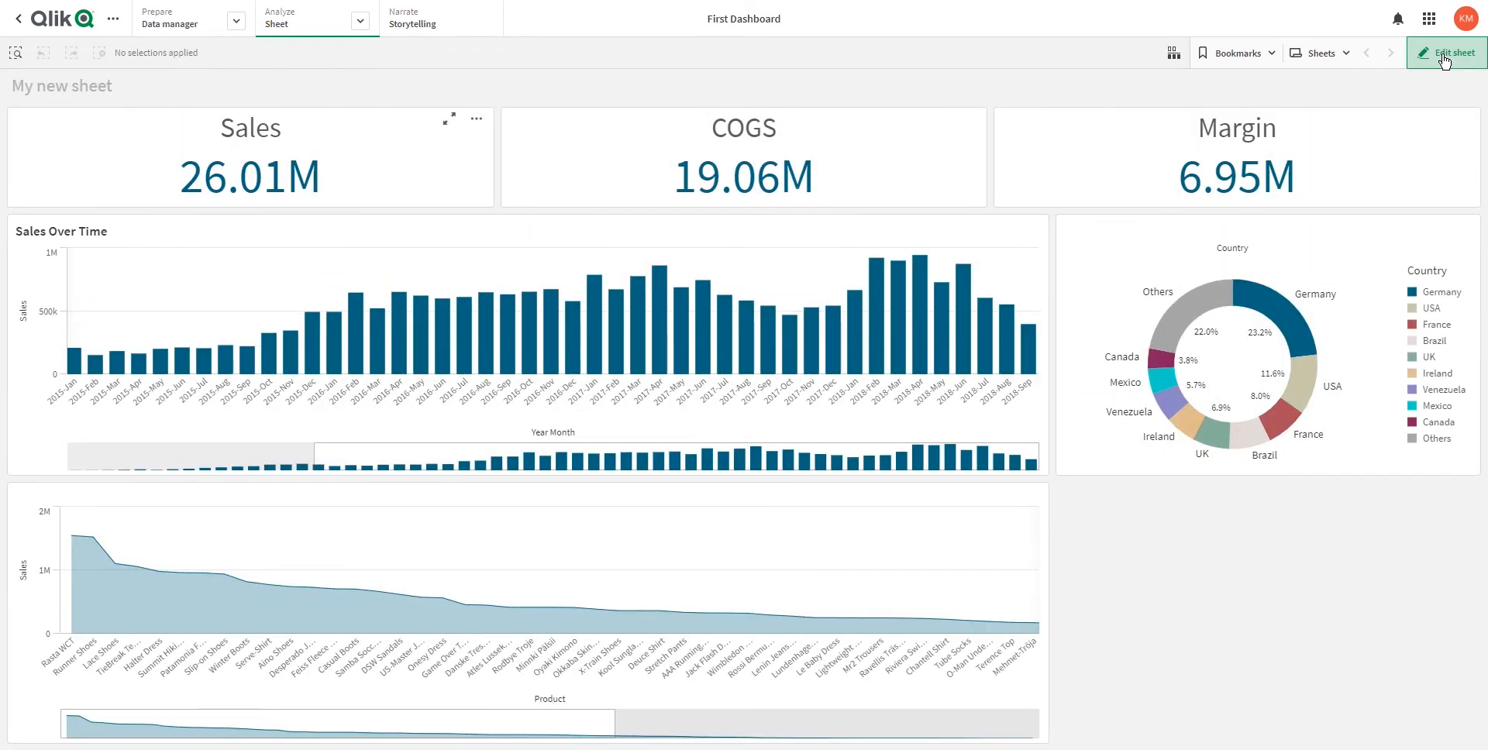
pyautogui.click(1444, 59)
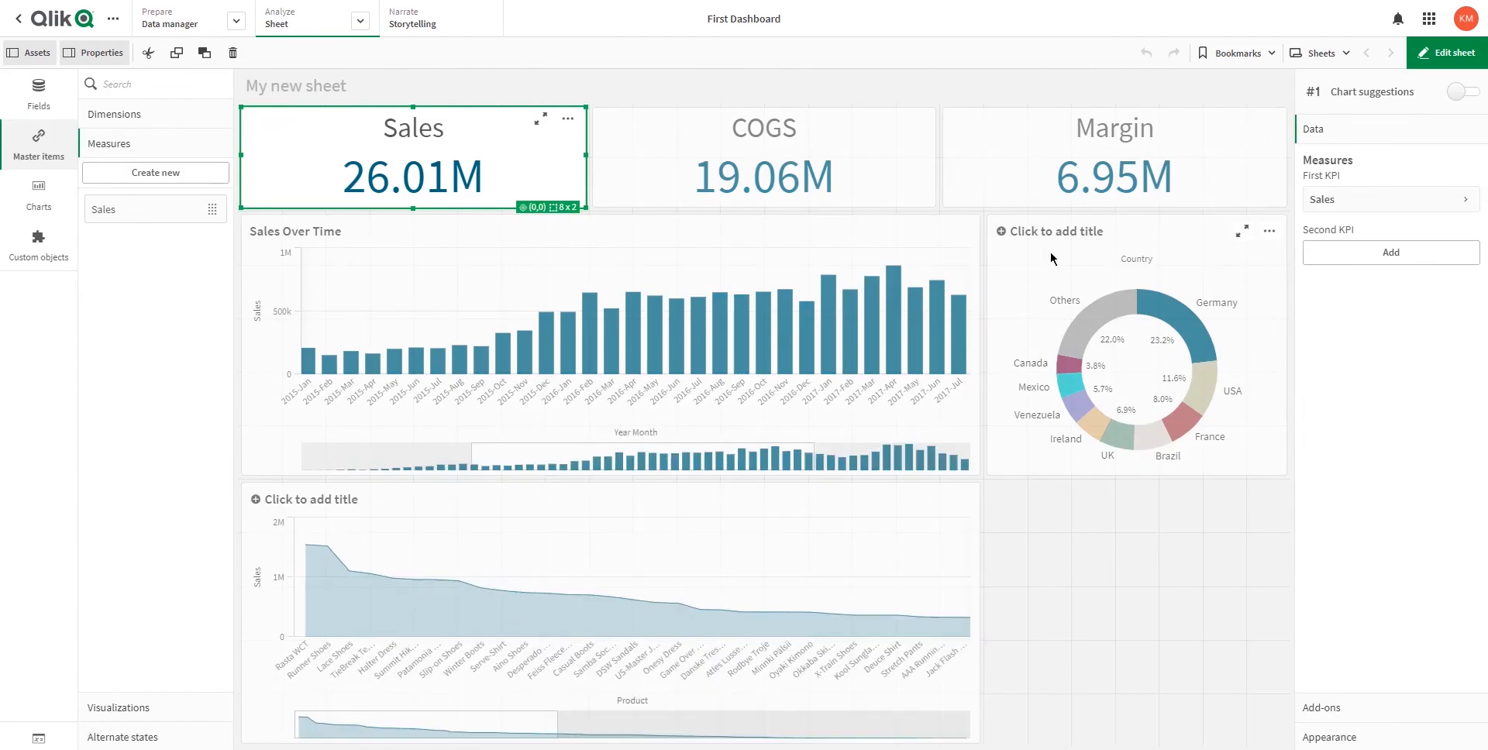
pyautogui.click(1161, 285)
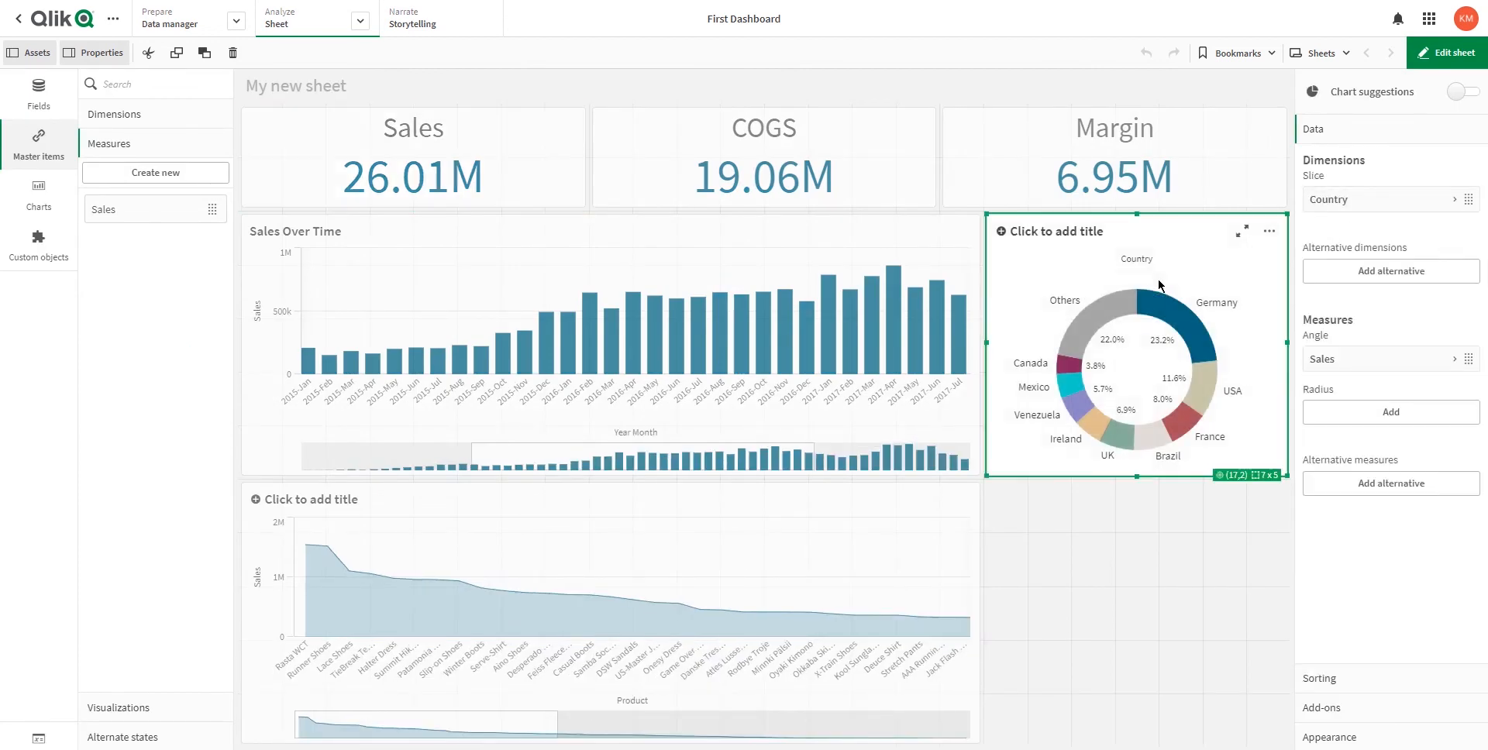
pyautogui.click(1352, 359)
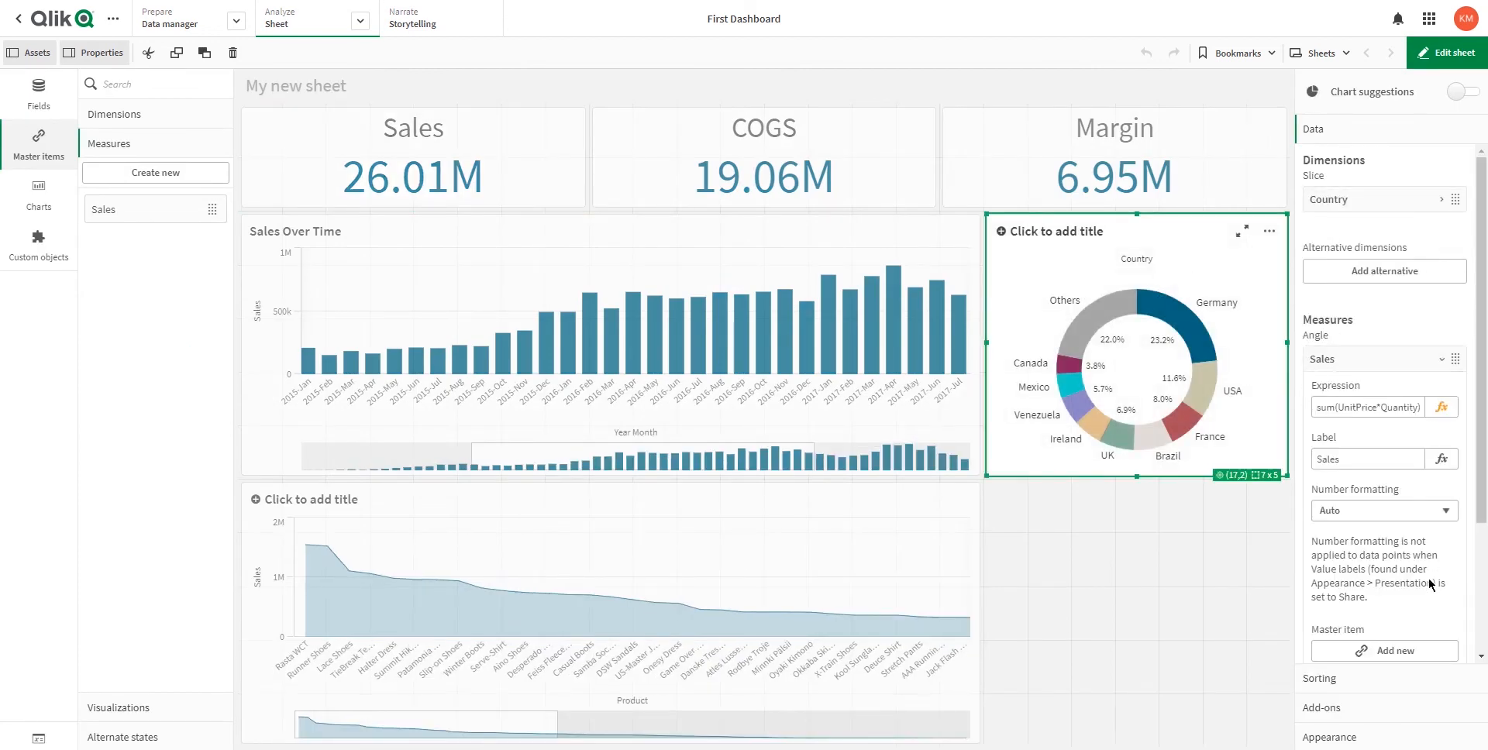
pyautogui.scroll(-2, 1418, 654)
pyautogui.click(1444, 537)
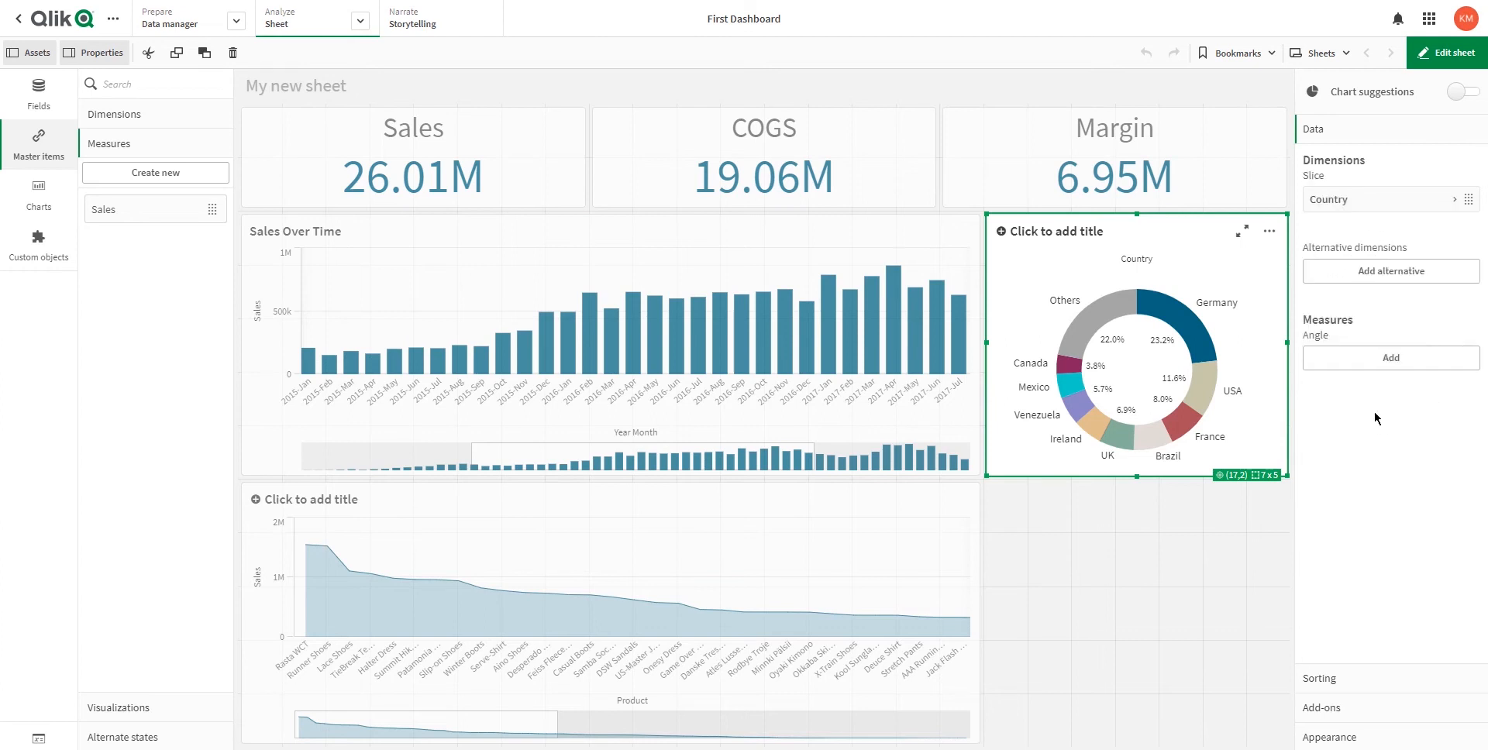
pyautogui.click(1363, 358)
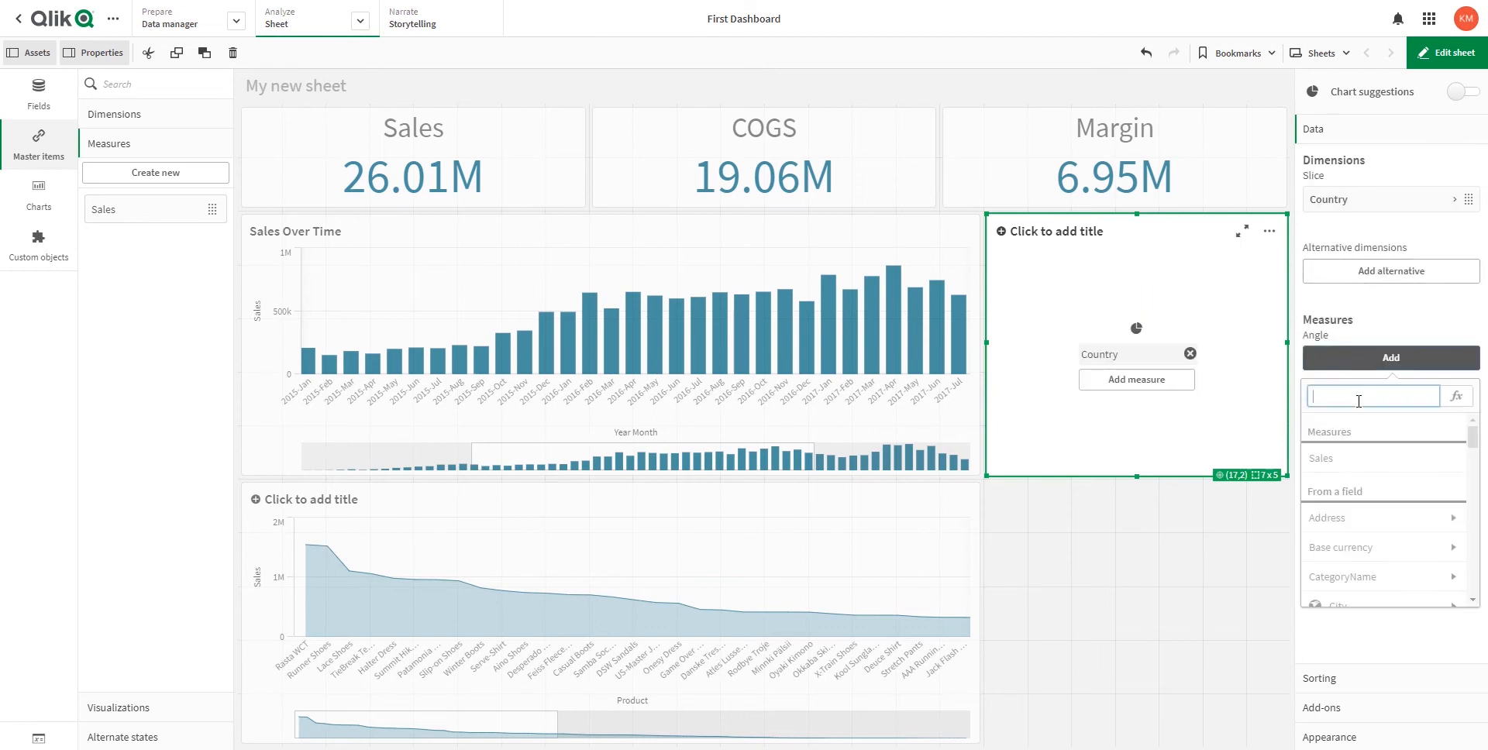
pyautogui.click(1347, 459)
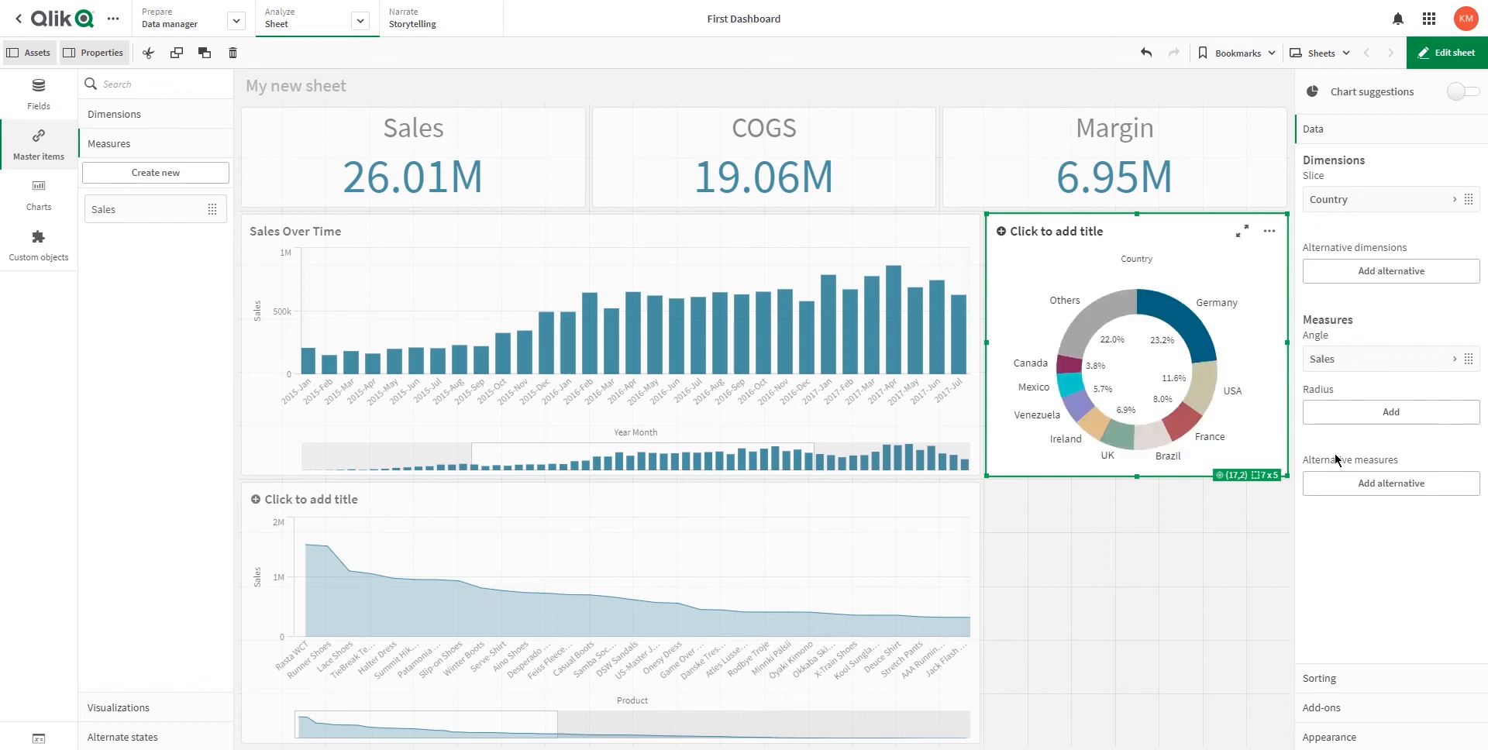
pyautogui.click(1439, 50)
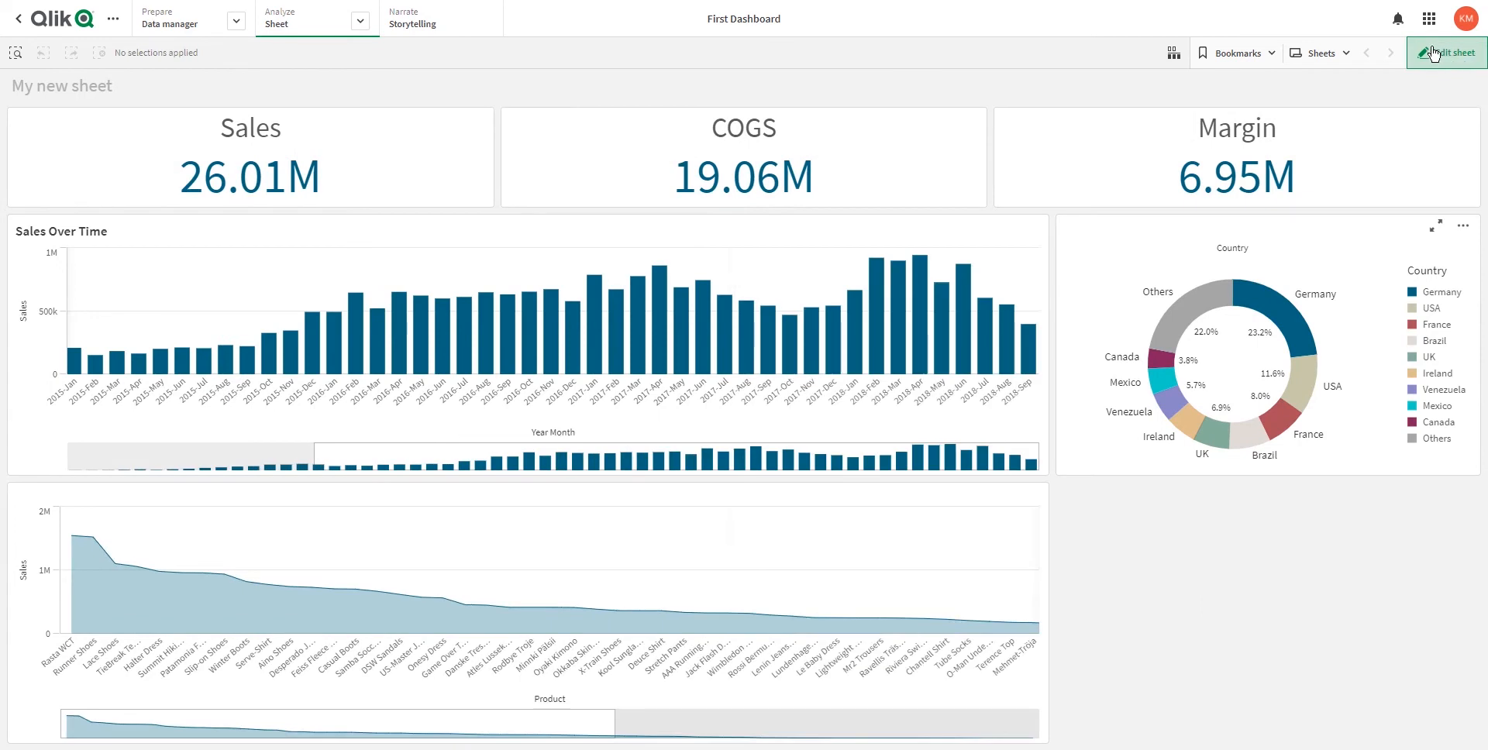
# Set the Sales master measure's color to red and save it, then view the finished sheet.
pyautogui.click(1433, 52)
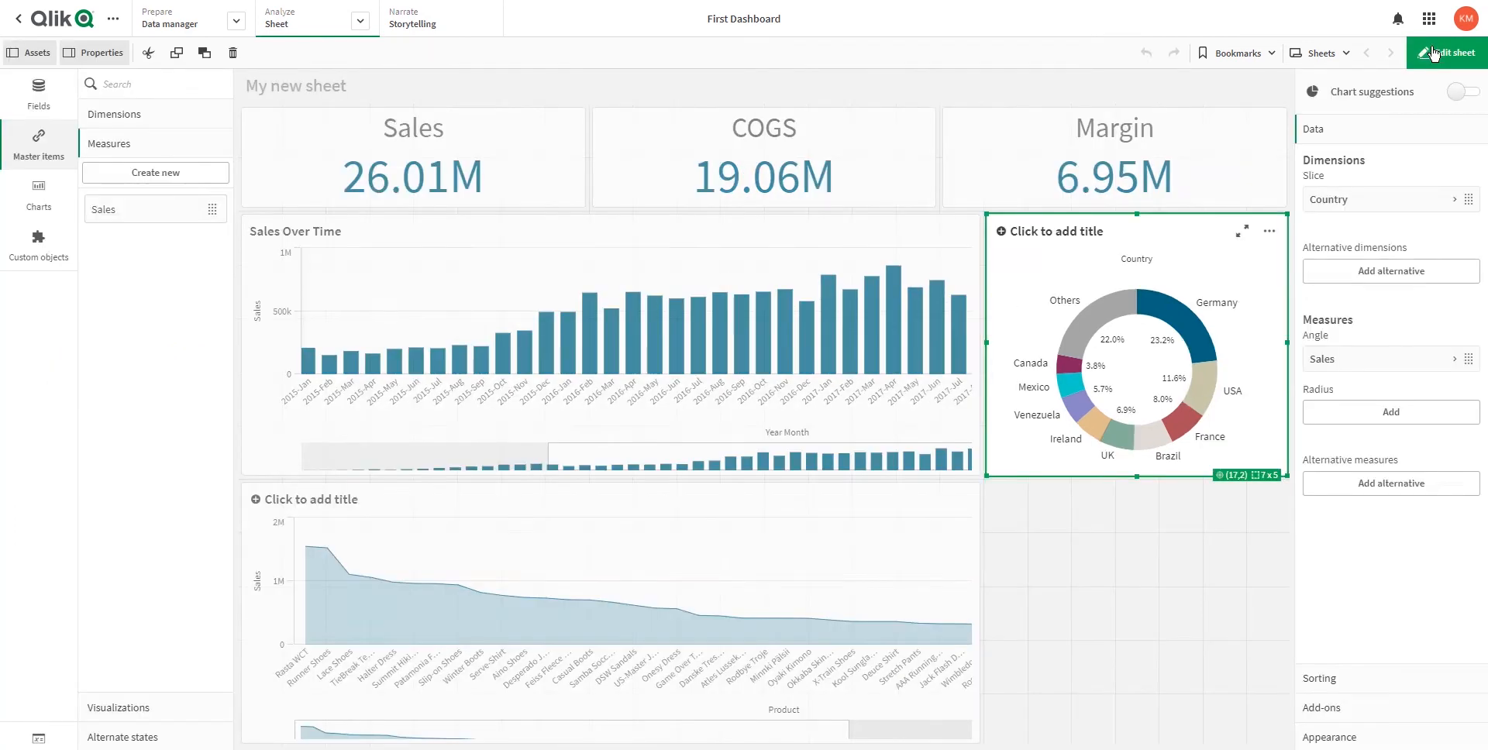
pyautogui.click(127, 215)
pyautogui.click(384, 250)
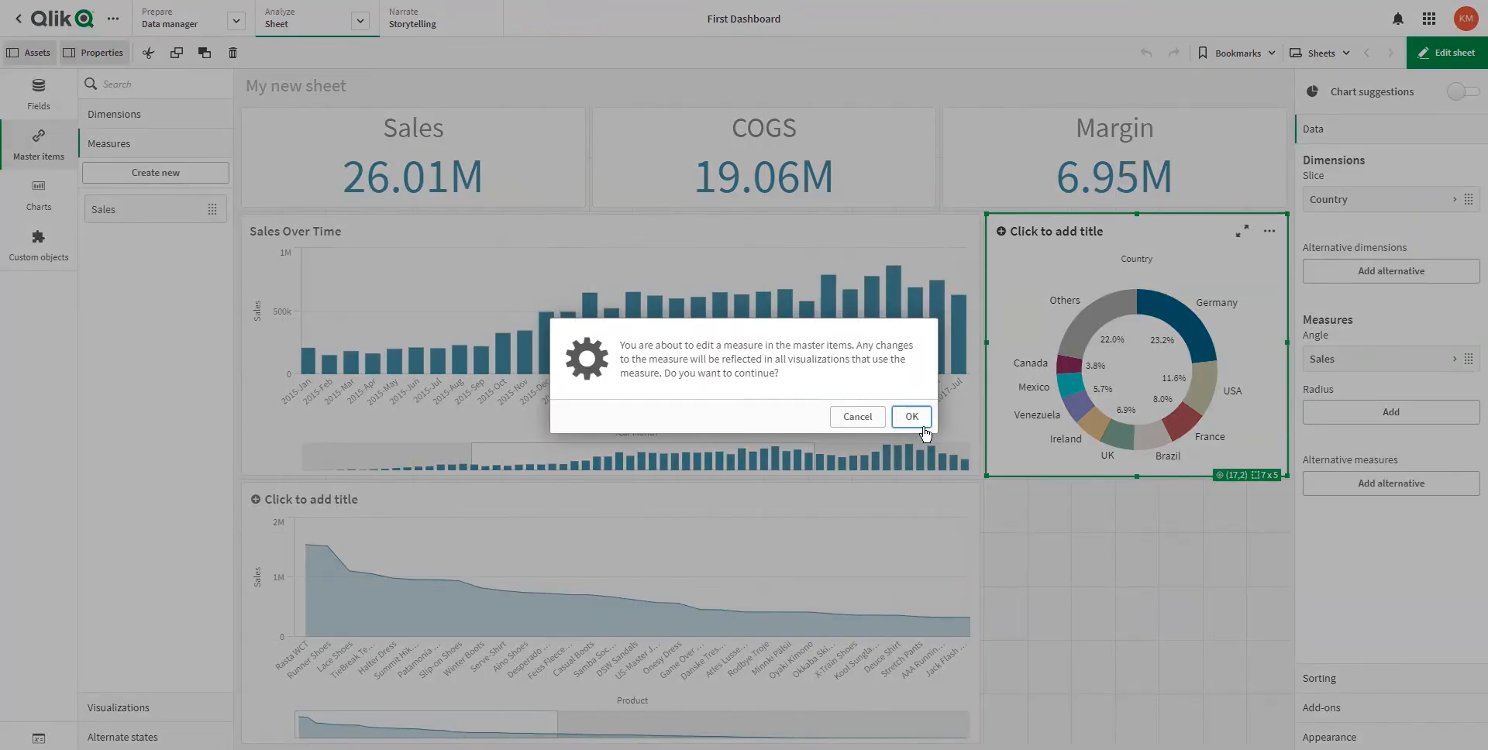
pyautogui.click(913, 417)
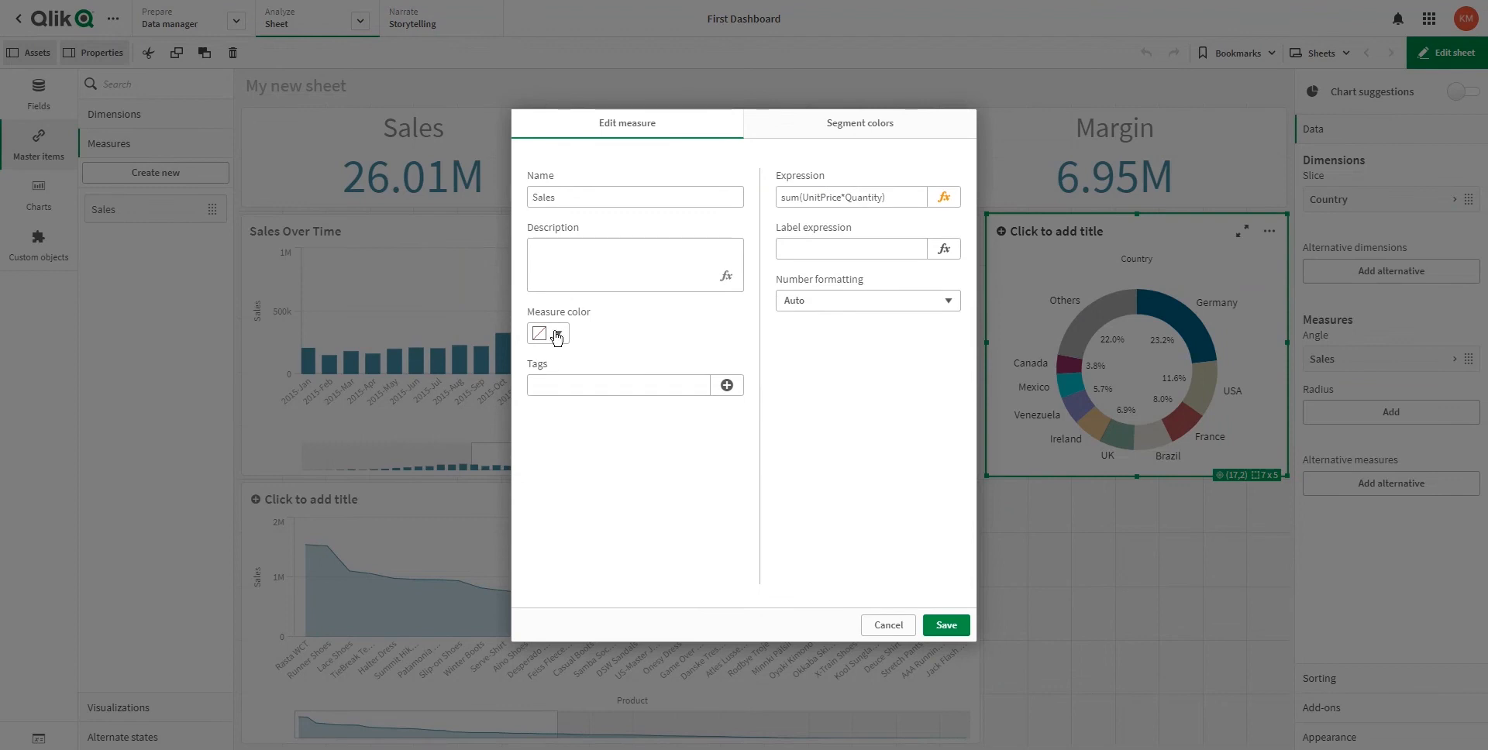
pyautogui.click(549, 197)
pyautogui.click(559, 336)
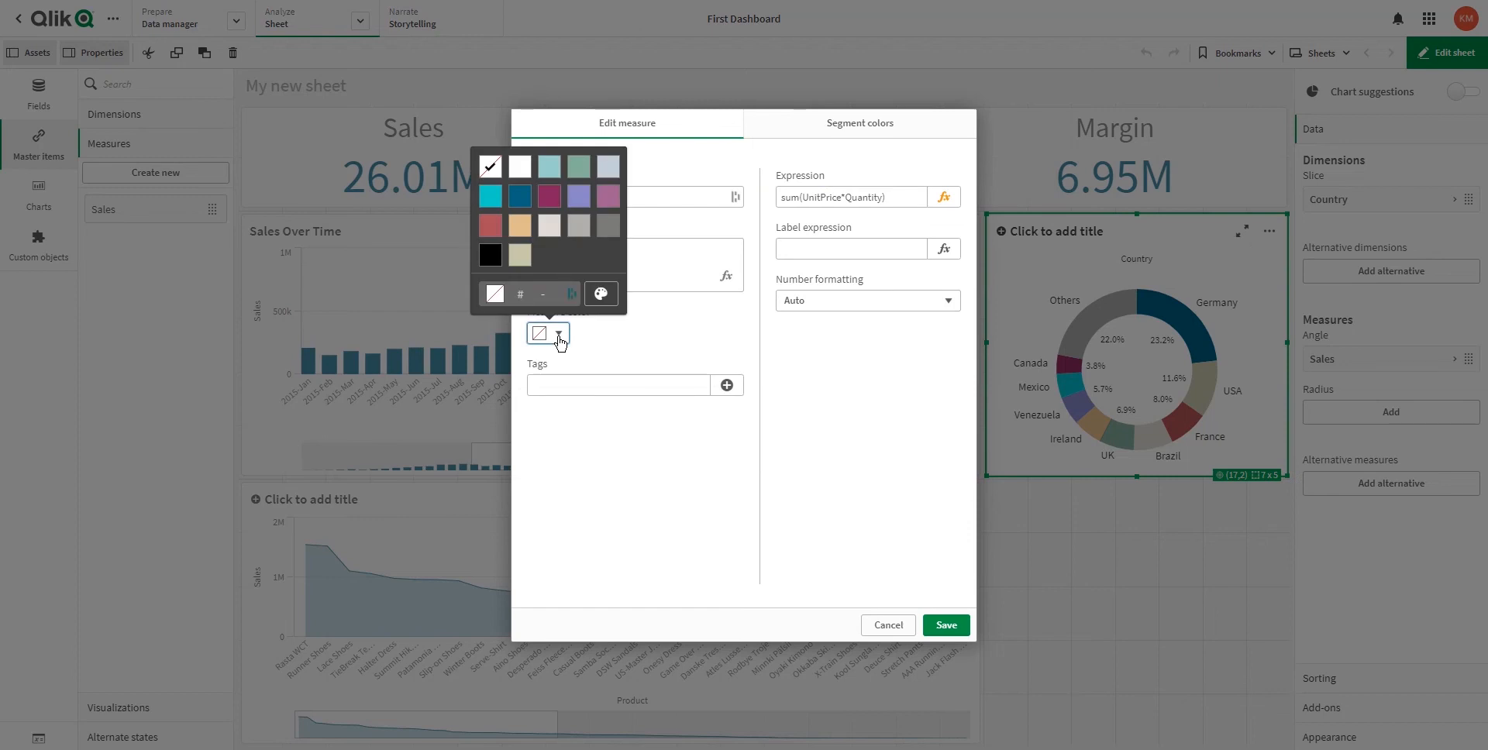
pyautogui.click(500, 231)
pyautogui.click(612, 462)
pyautogui.click(945, 623)
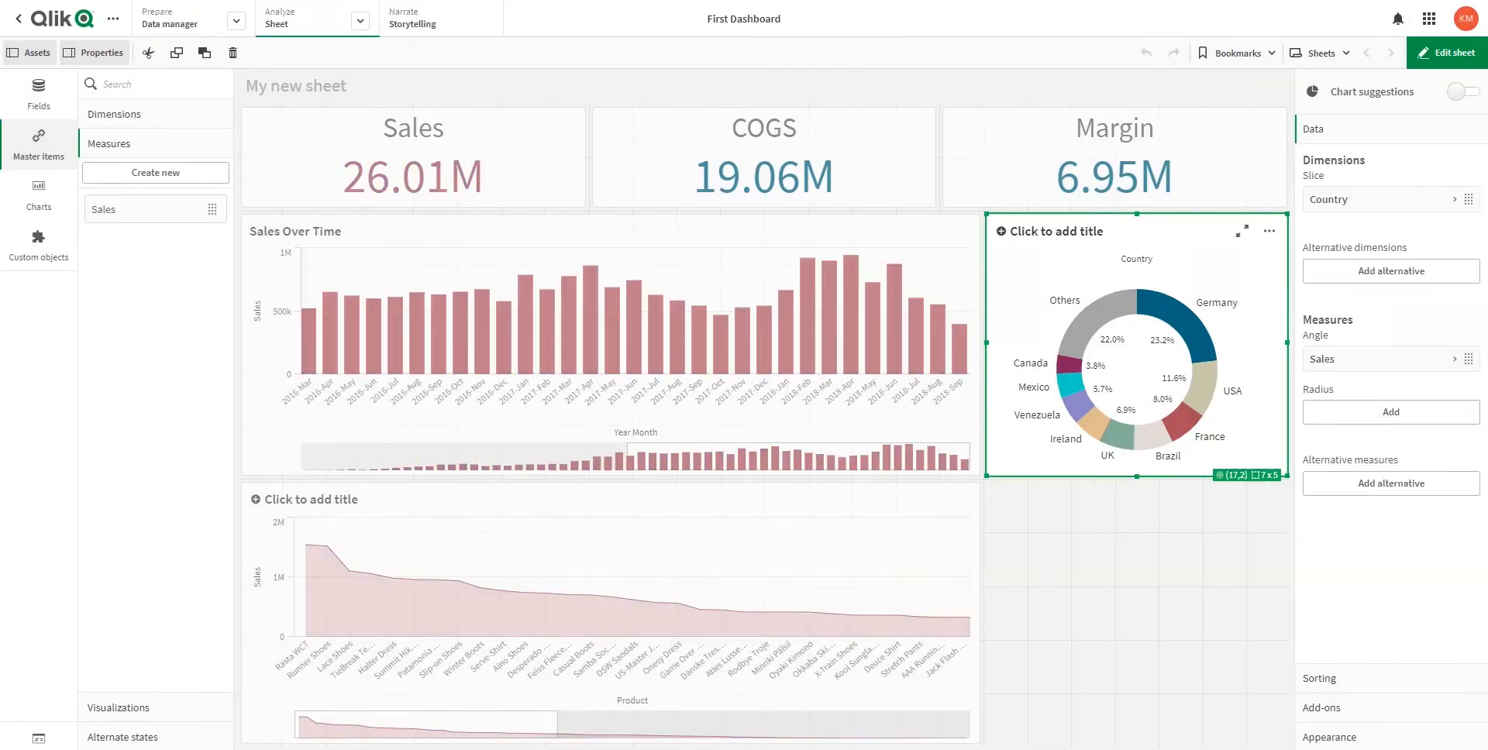
pyautogui.click(1434, 53)
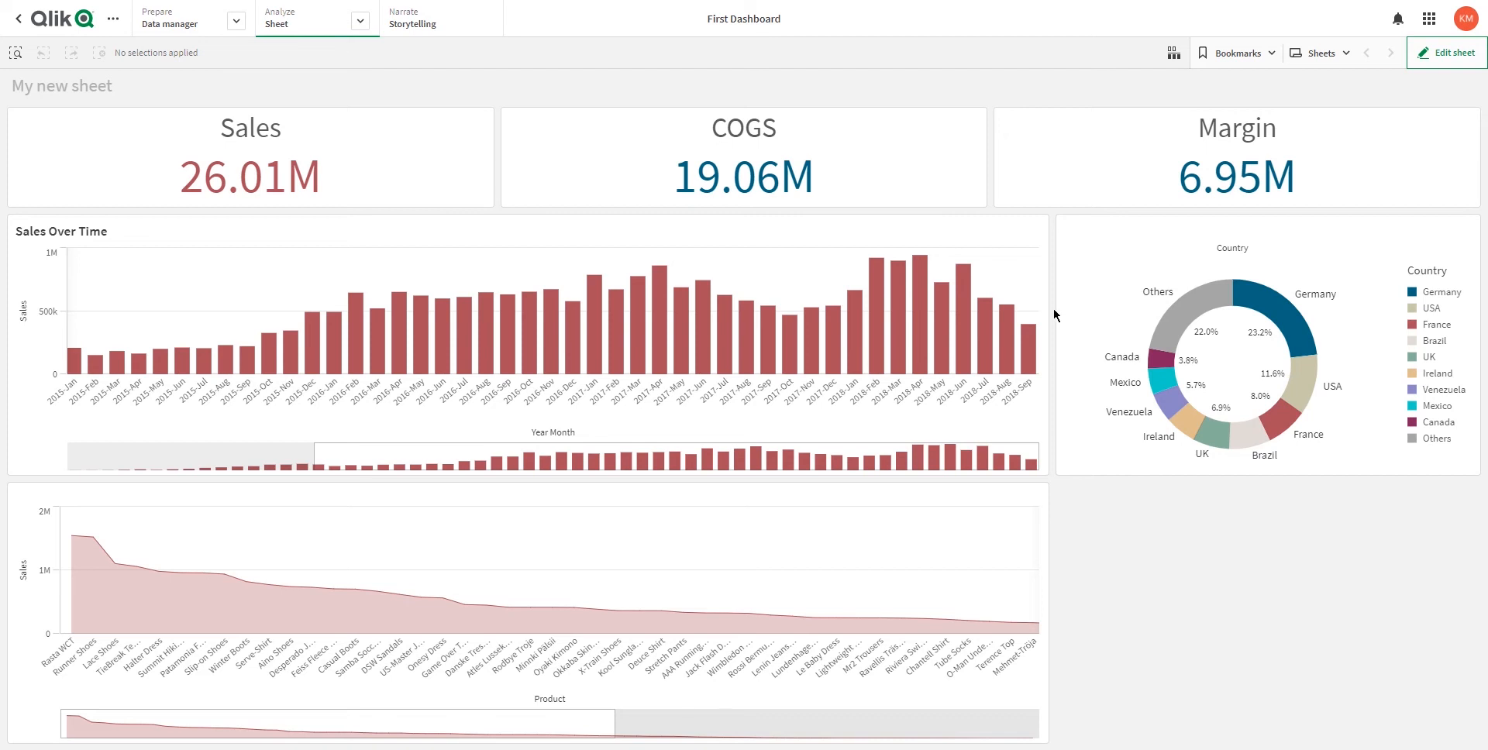
# Add a map chart to the empty grid area below the Country pie chart.
pyautogui.click(1446, 53)
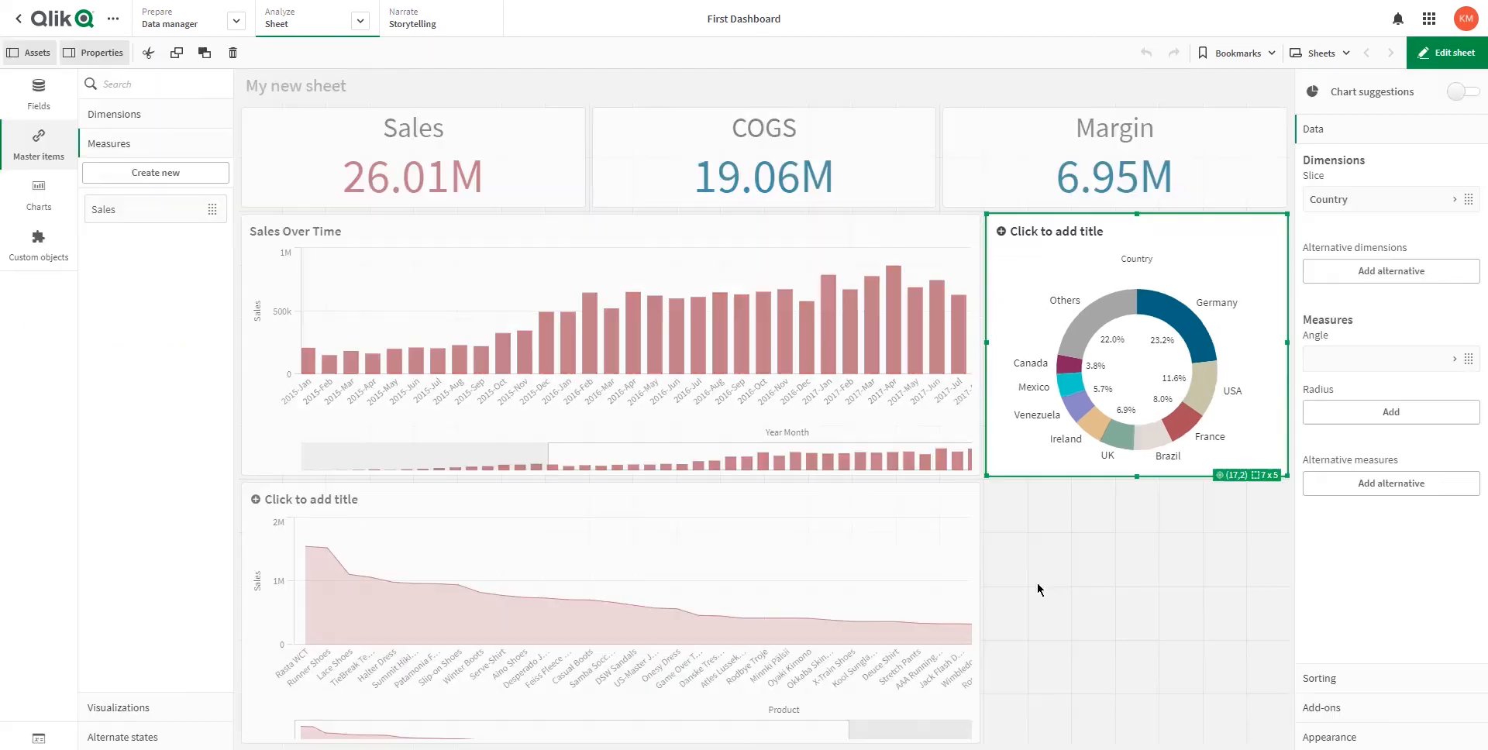
pyautogui.click(39, 195)
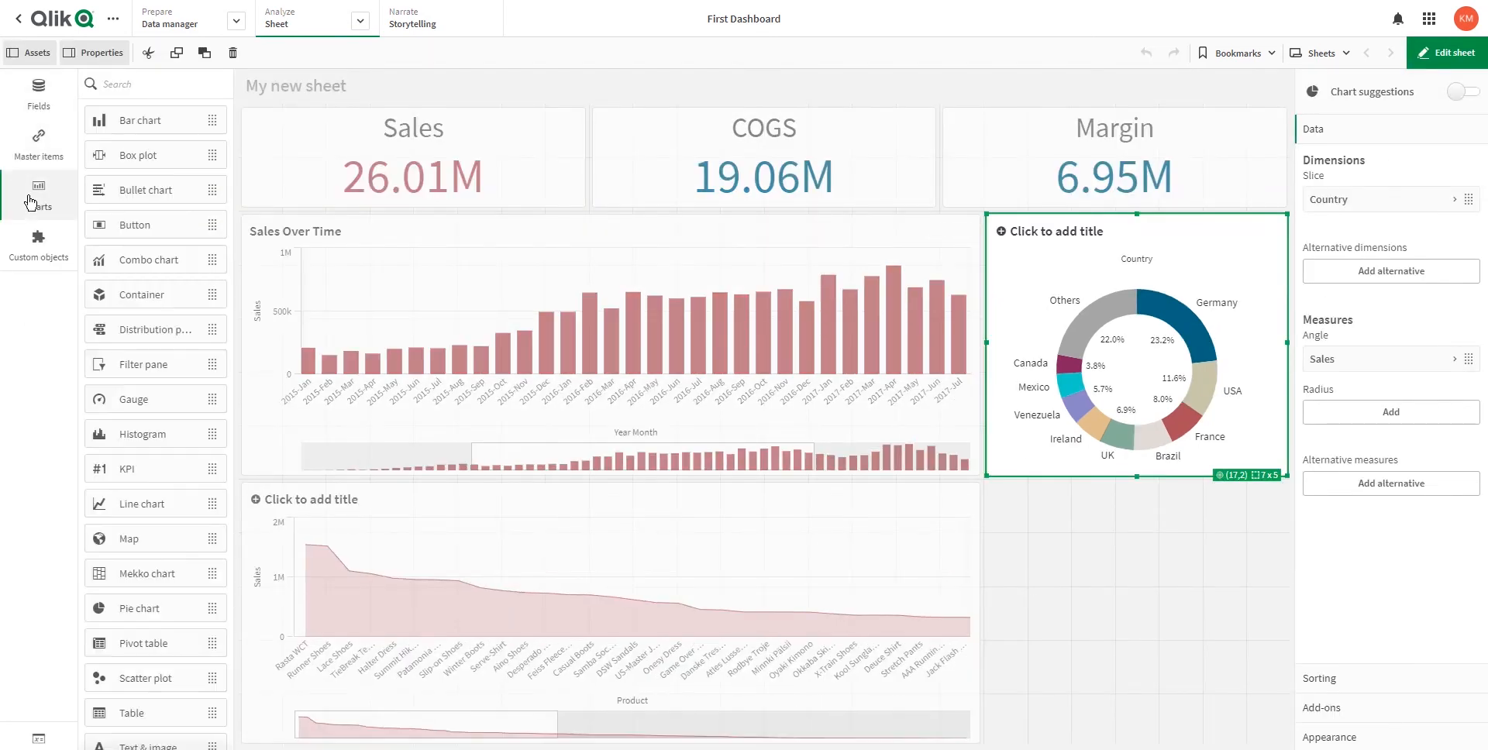
pyautogui.scroll(-1, 142, 345)
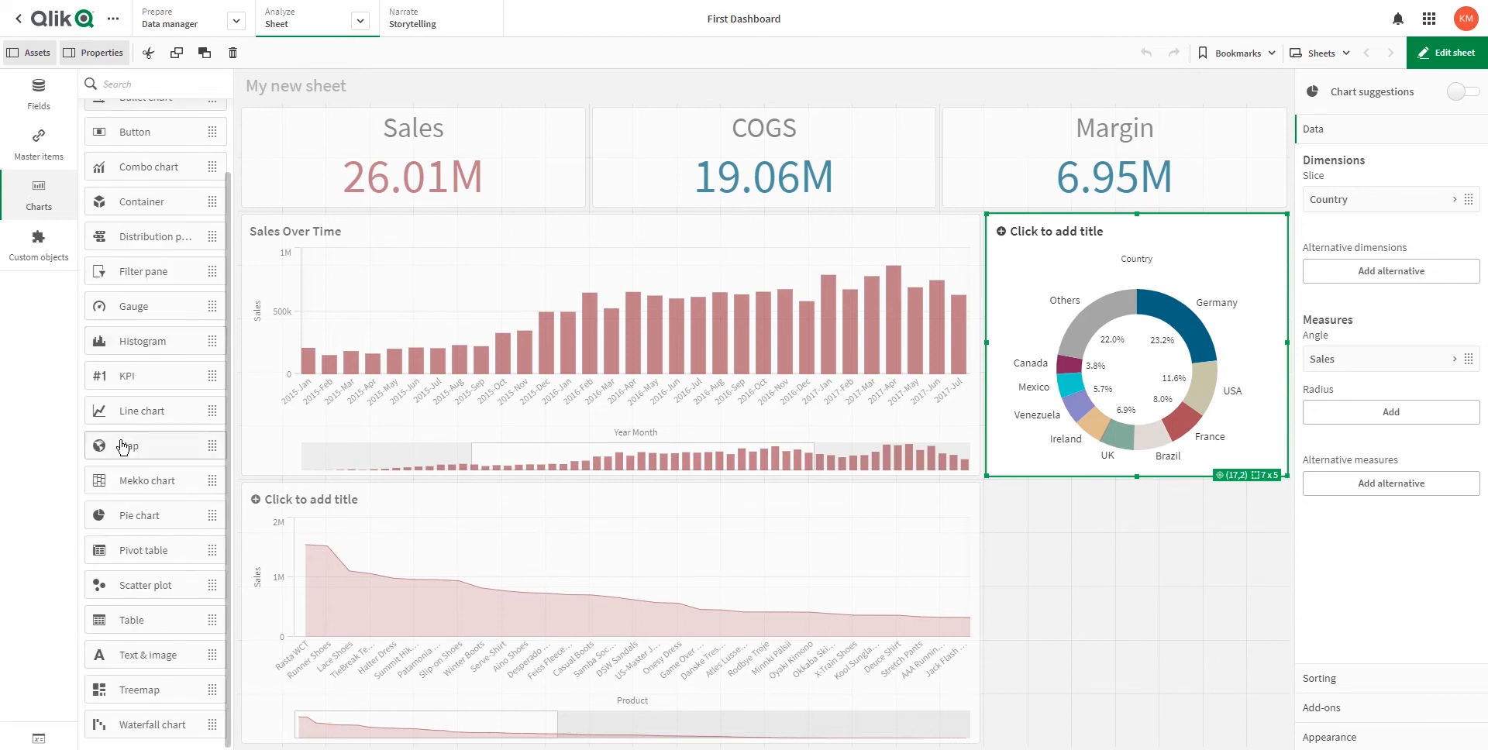
pyautogui.moveTo(123, 447); pyautogui.dragTo(1140, 591)
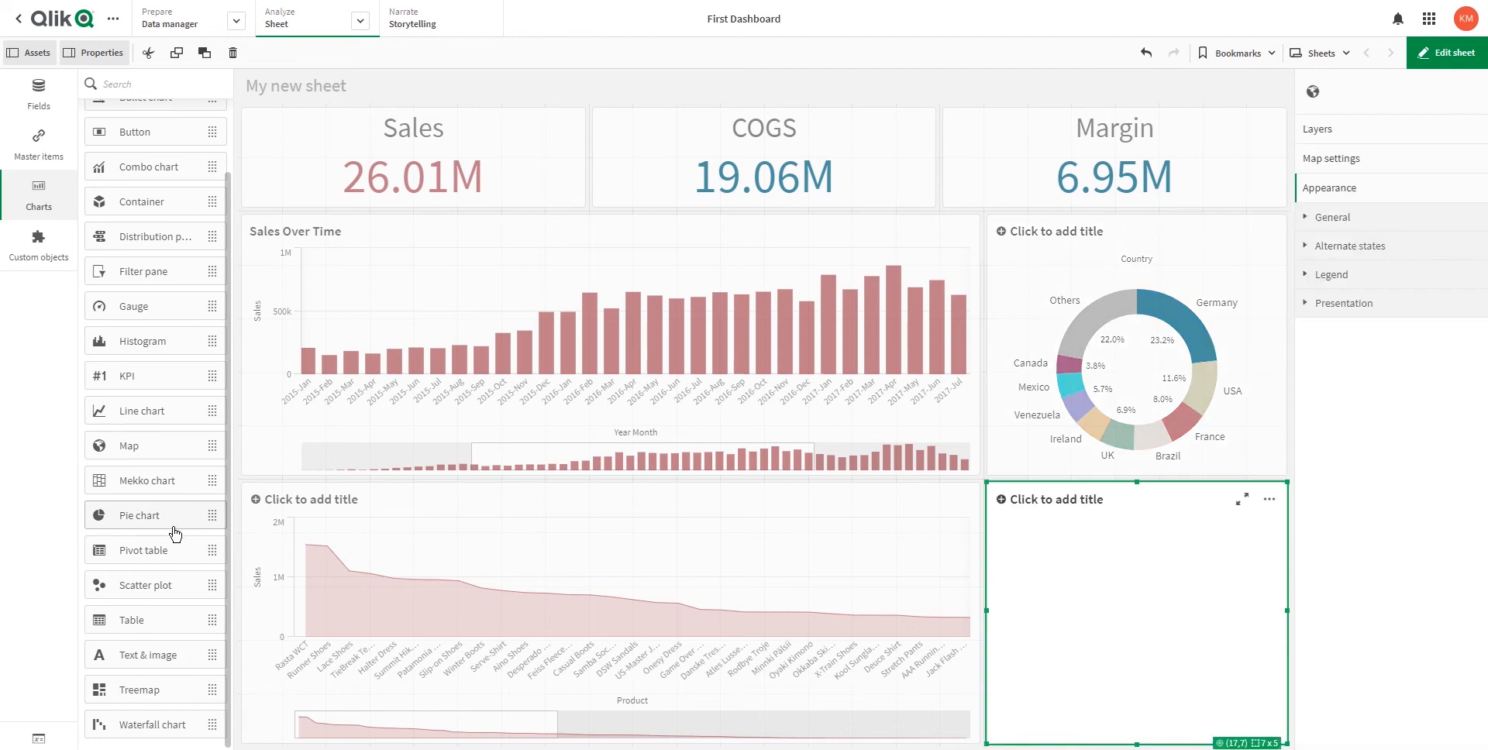
pyautogui.scroll(2, 177, 535)
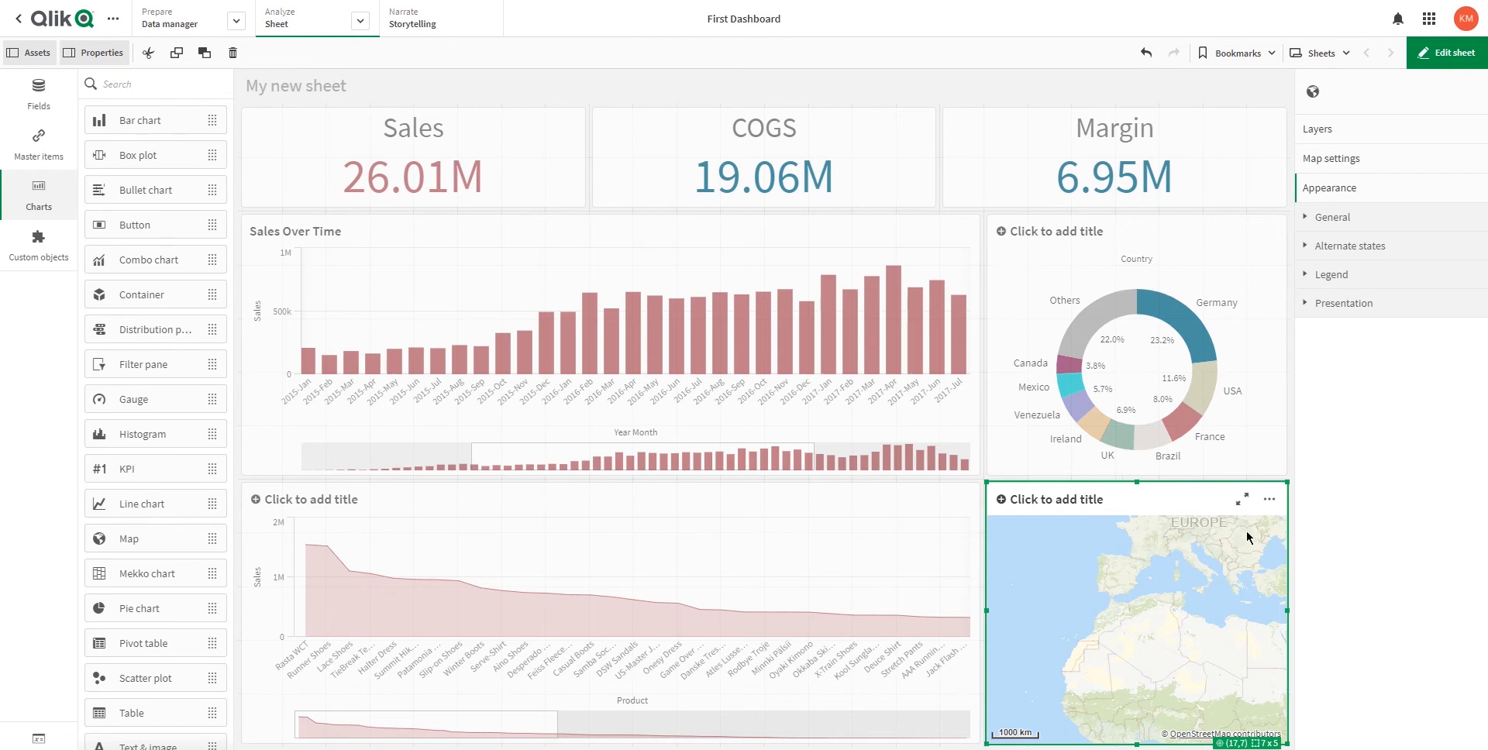
# Add an area layer to the map with City as its area dimension.
pyautogui.click(1356, 128)
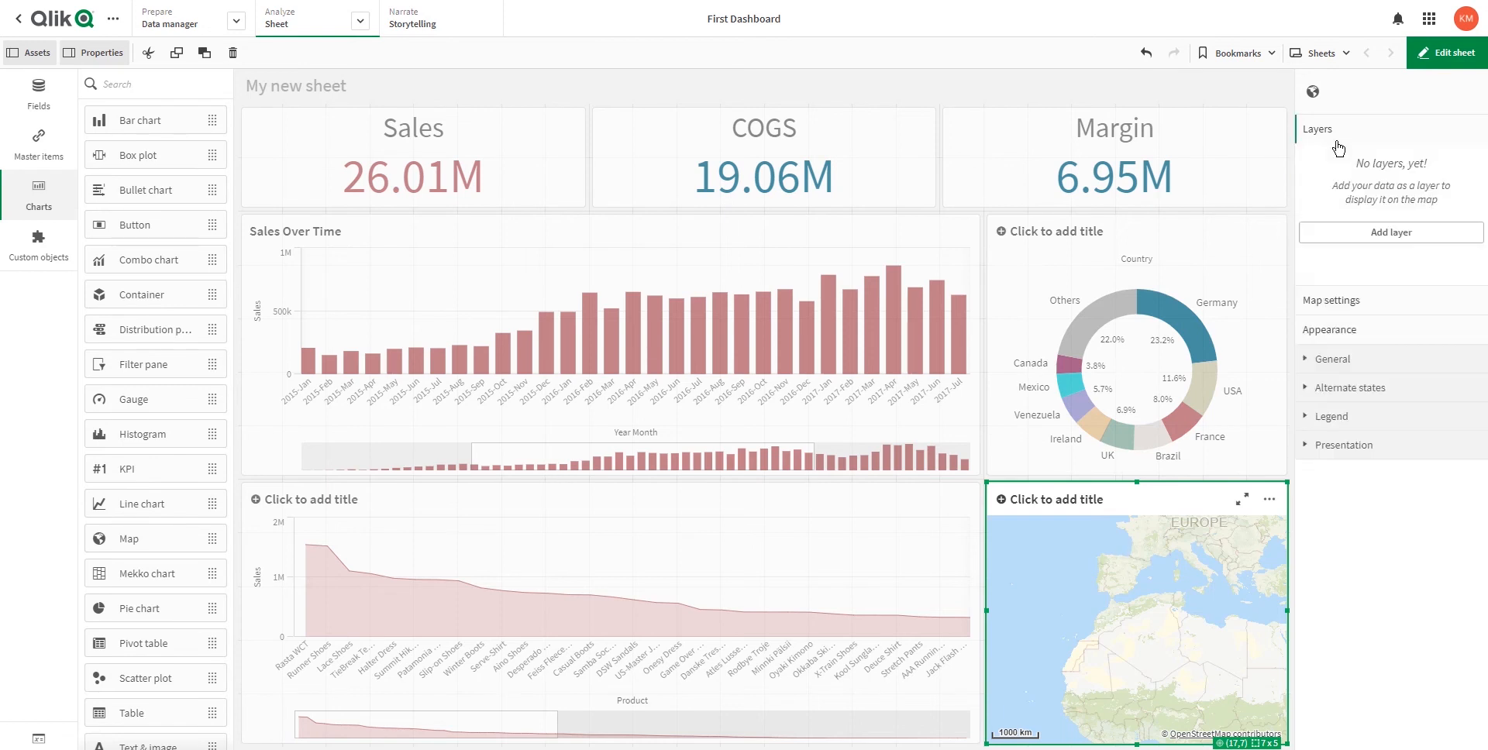
pyautogui.click(1376, 234)
pyautogui.click(1374, 241)
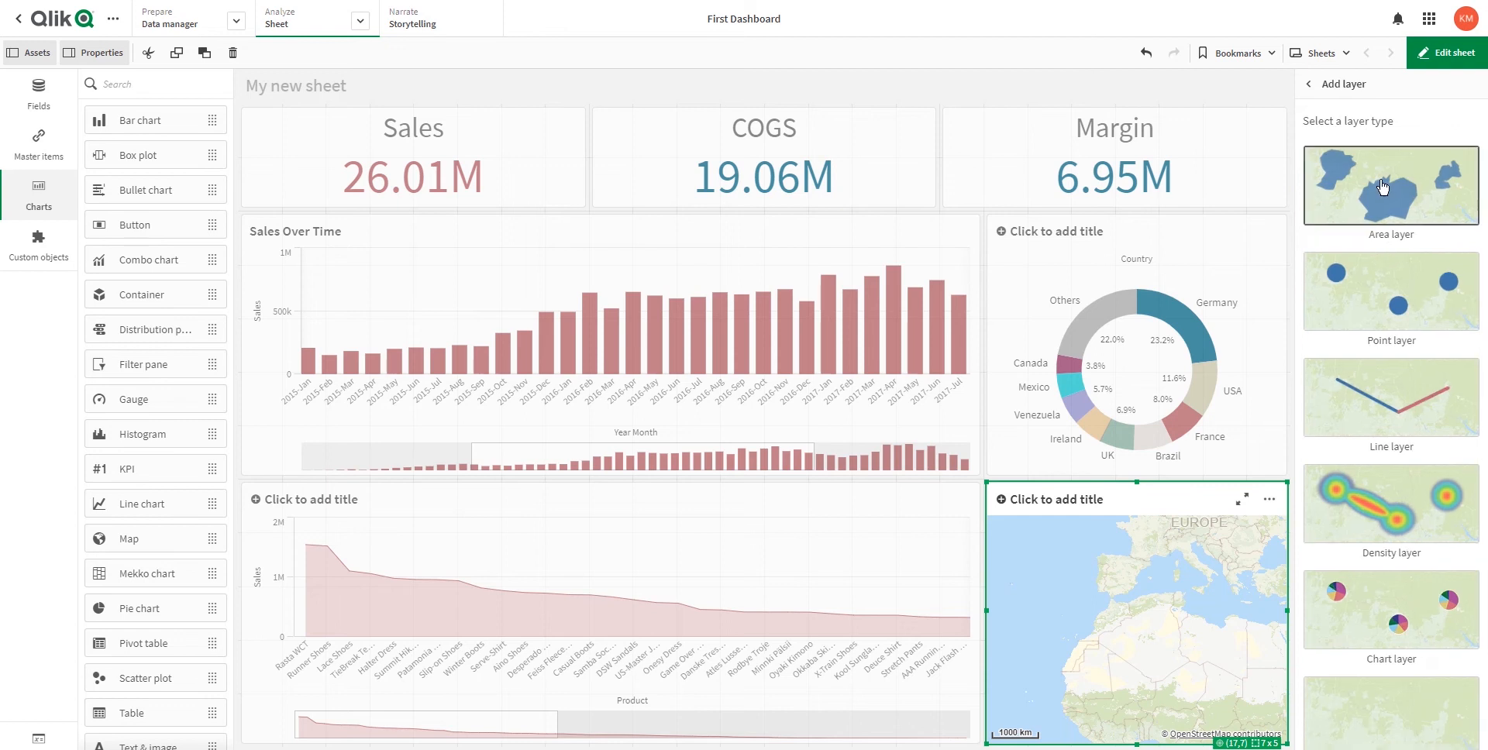
pyautogui.click(1374, 232)
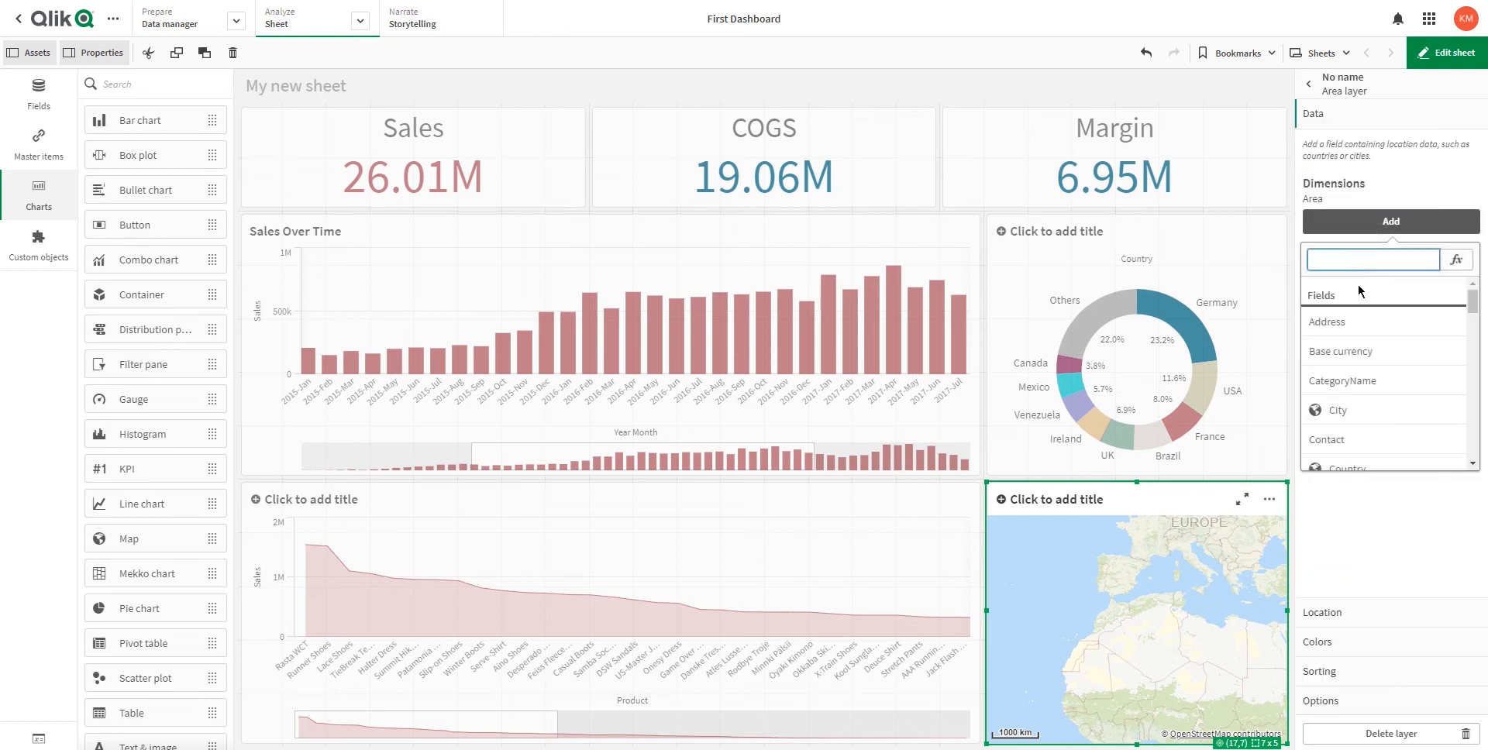
pyautogui.scroll(-6, 1358, 414)
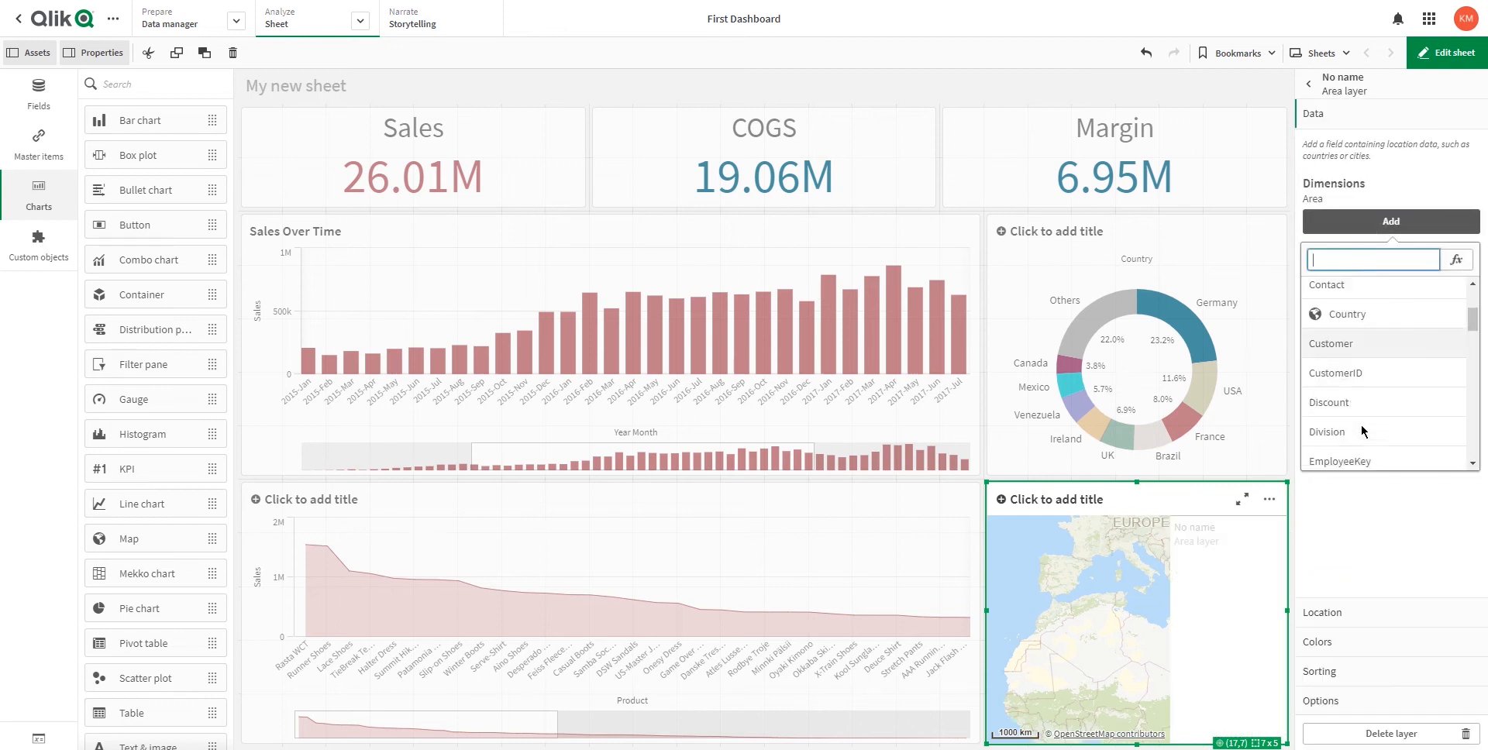
pyautogui.scroll(5, 1362, 423)
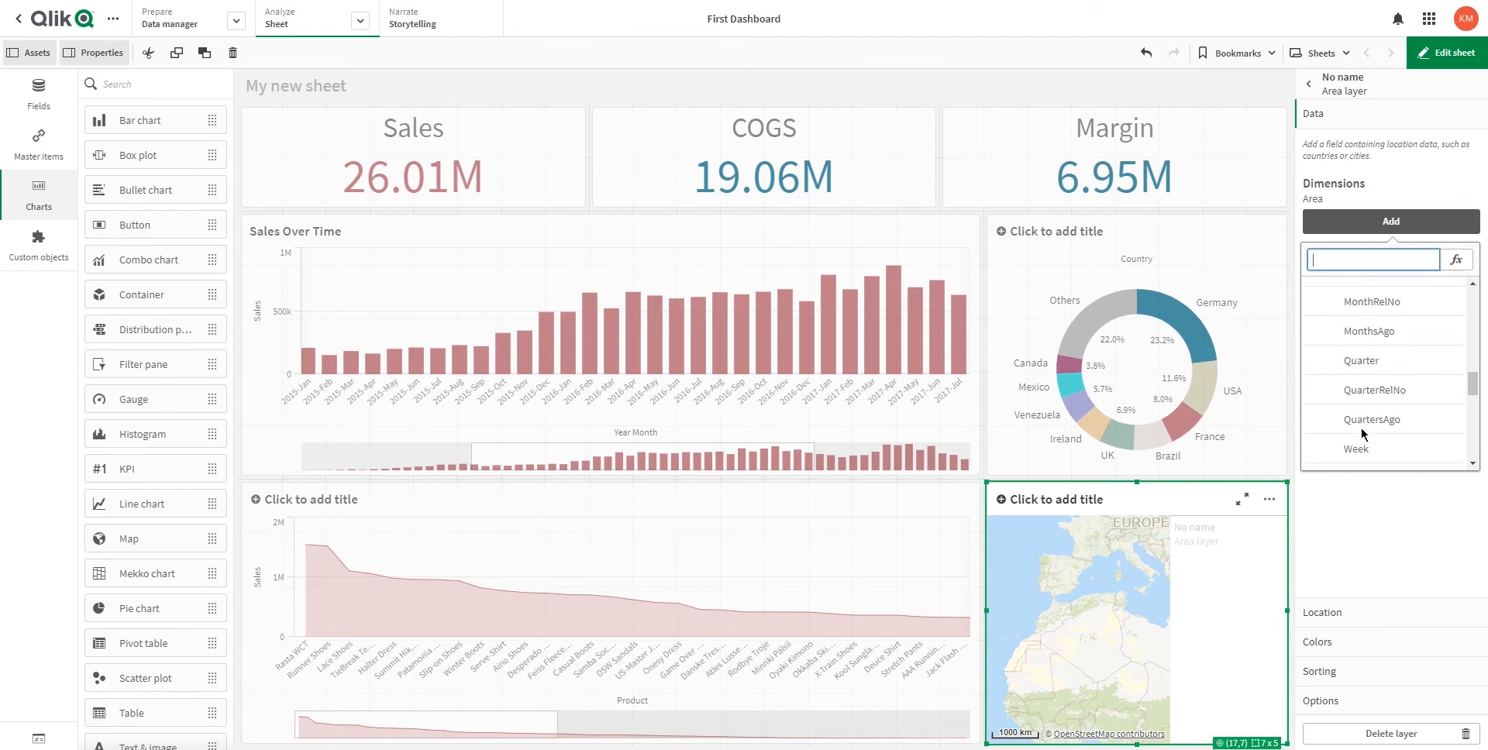
pyautogui.scroll(2, 1332, 363)
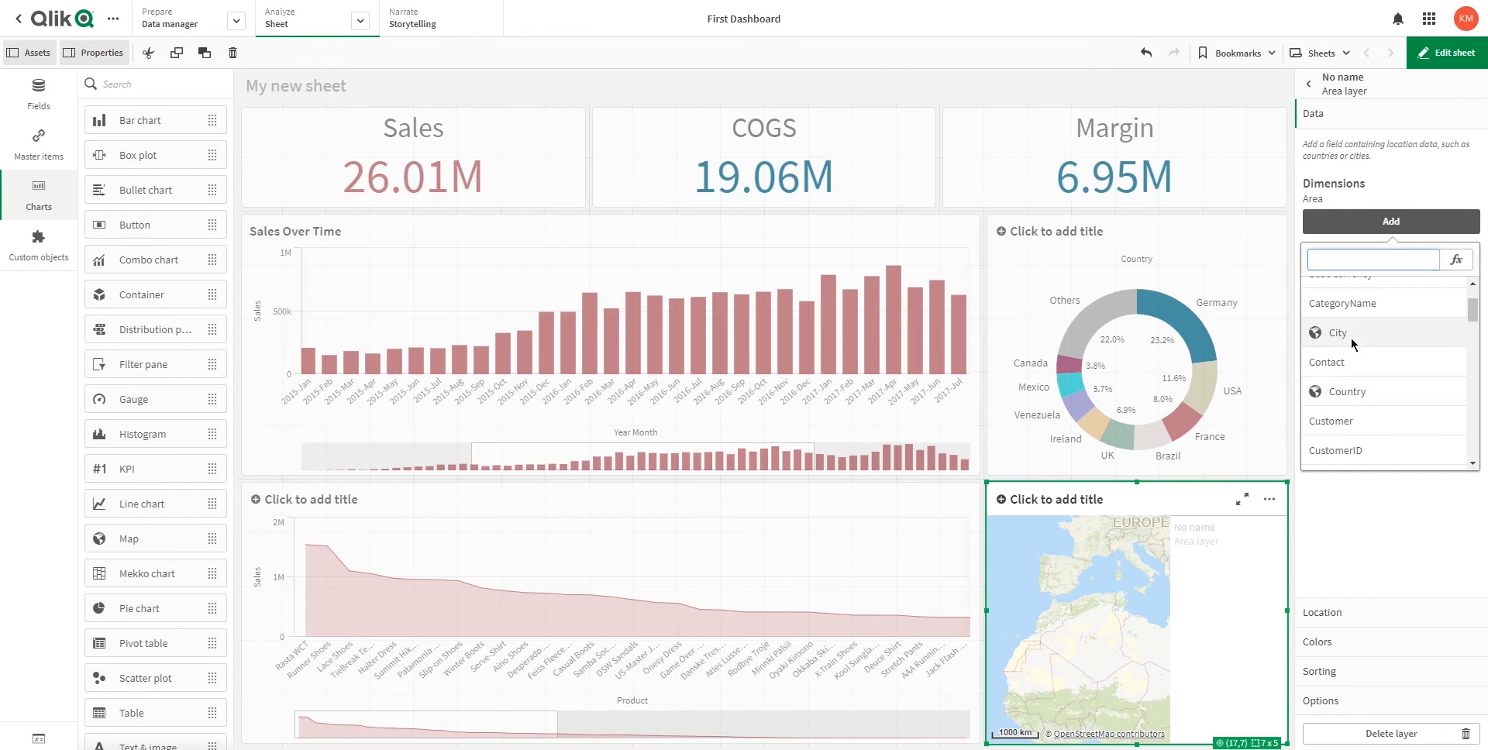
pyautogui.click(1355, 343)
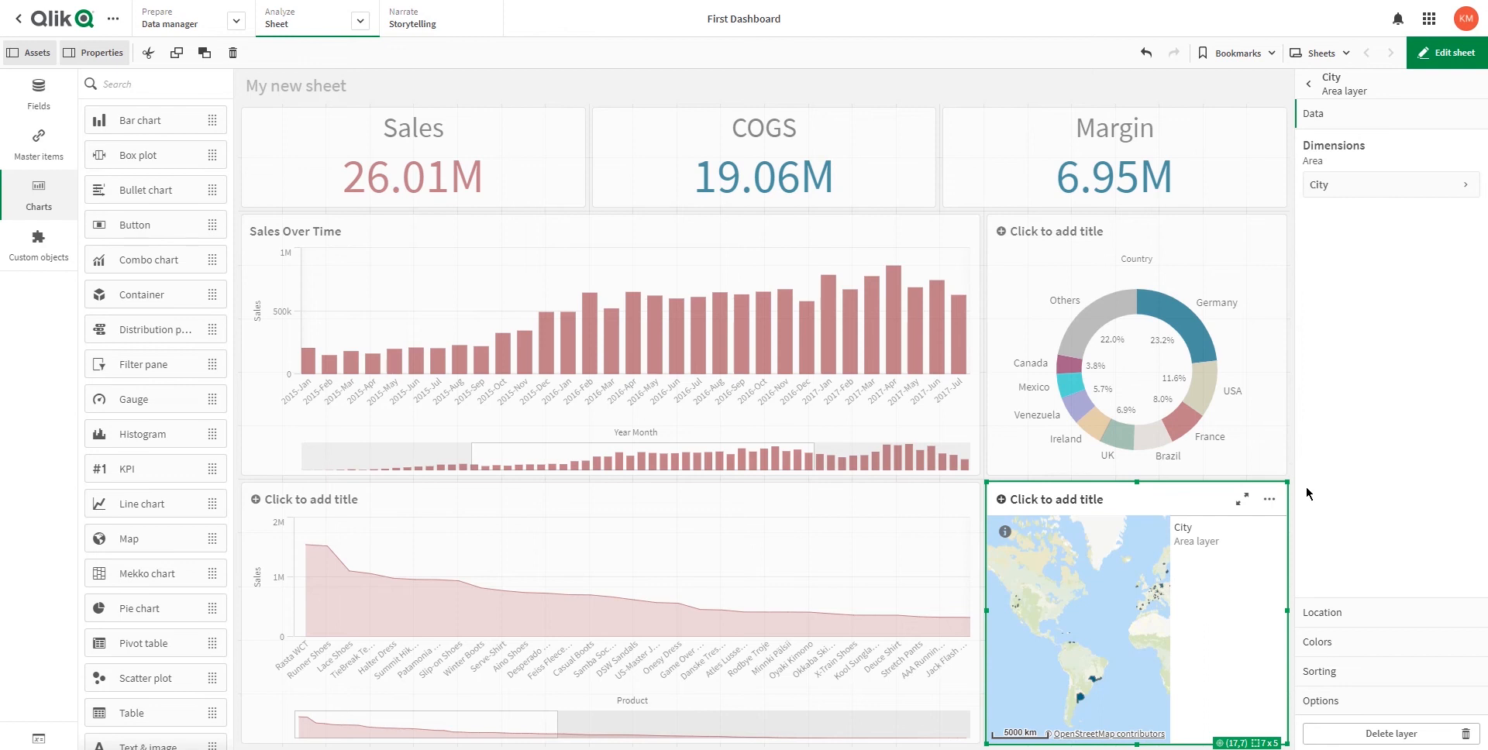
# Narrow the Product area chart and widen the map to 11 x 5 grid cells to fill the freed space.
pyautogui.click(899, 561)
pyautogui.moveTo(975, 610); pyautogui.dragTo(820, 614)
pyautogui.click(992, 612)
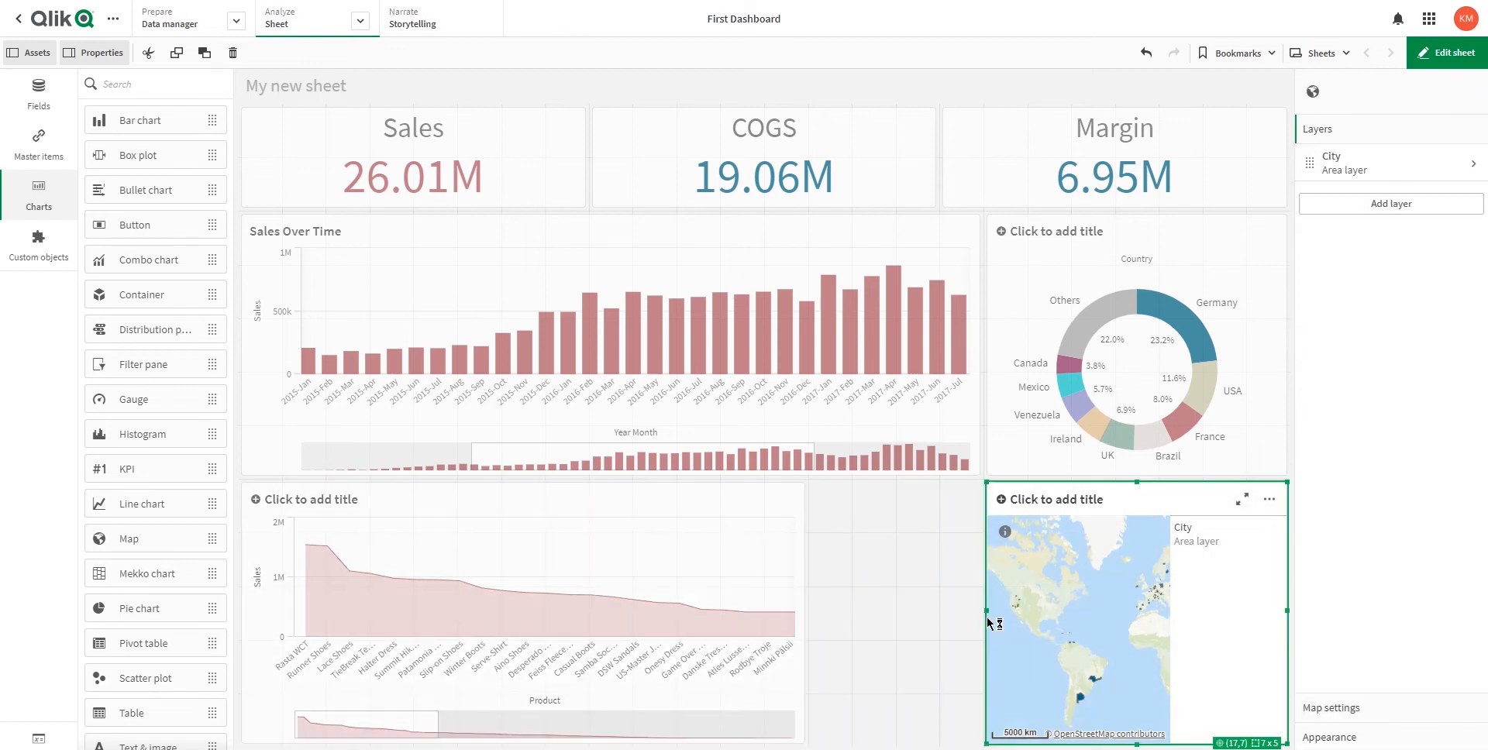
pyautogui.moveTo(989, 614); pyautogui.dragTo(801, 599)
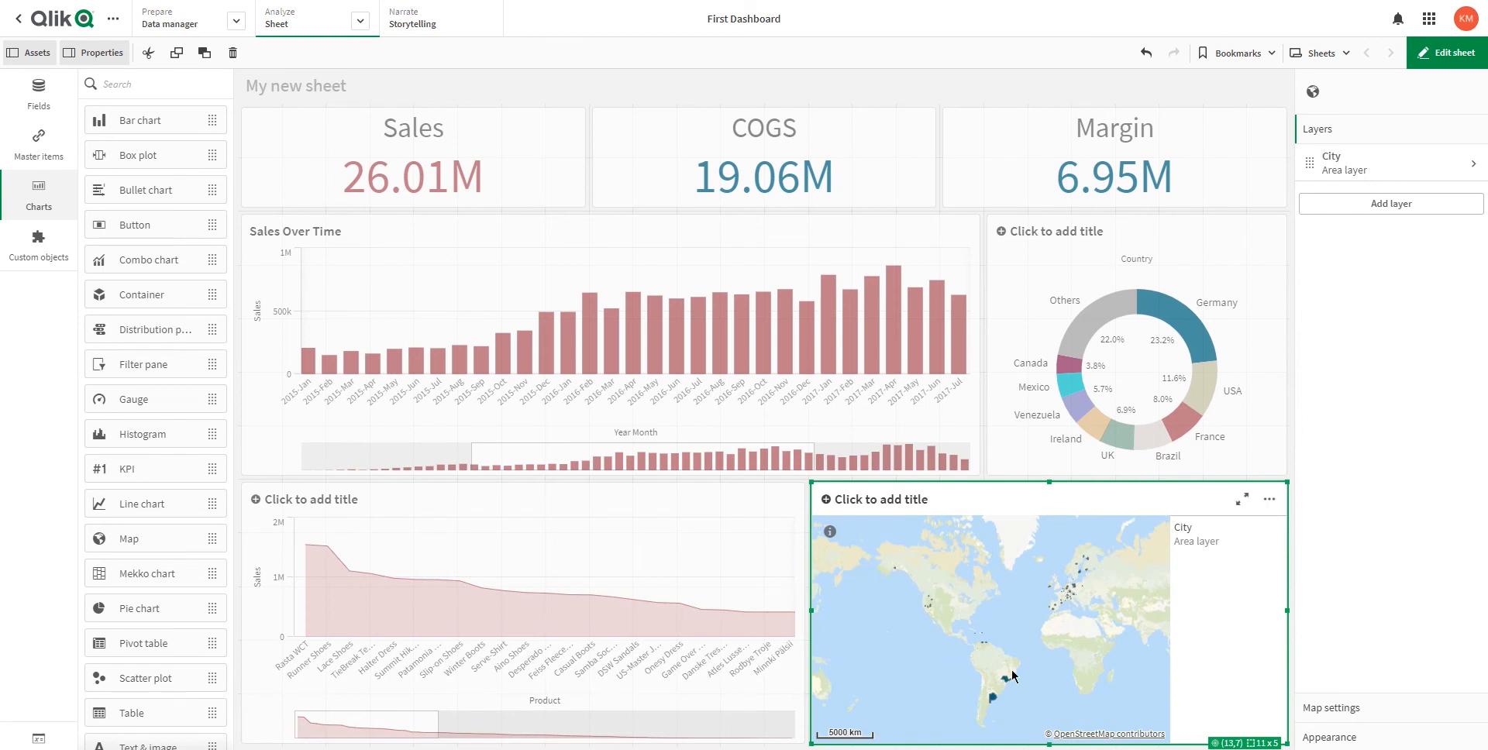
# Examine the city areas on the map up close, and look through the City layer's color, sorting and option settings.
pyautogui.scroll(2, 1012, 679)
pyautogui.scroll(-2, 997, 682)
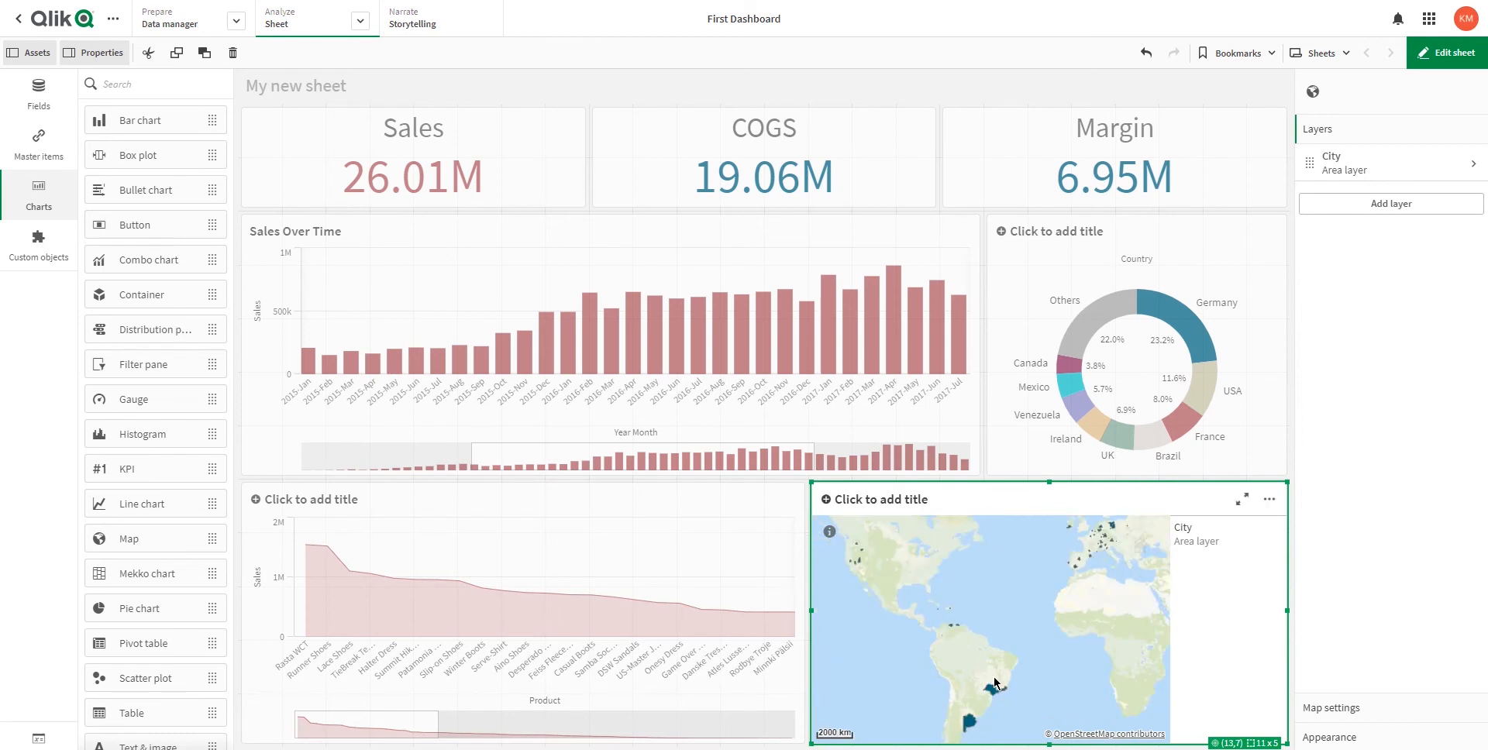
pyautogui.scroll(7, 1102, 553)
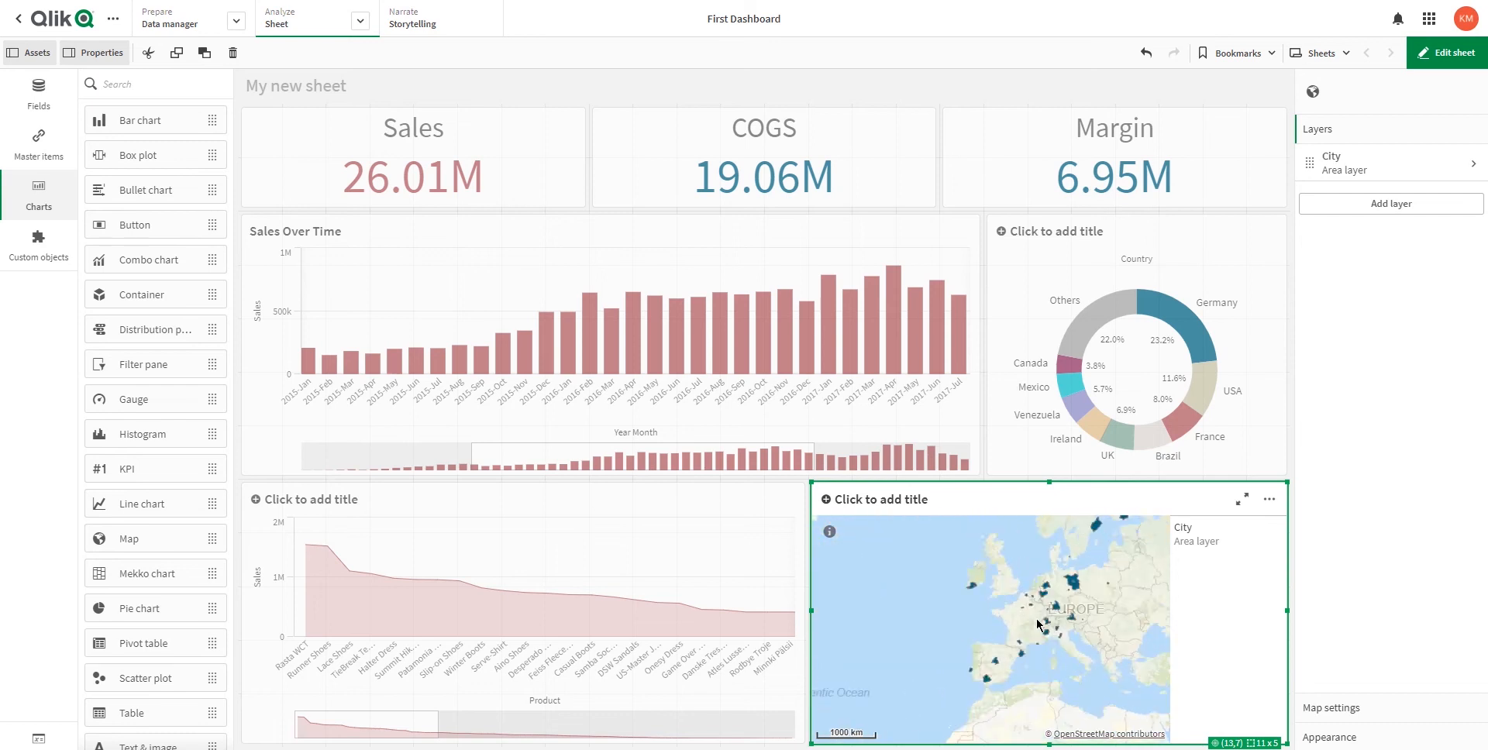
pyautogui.scroll(-4, 1039, 624)
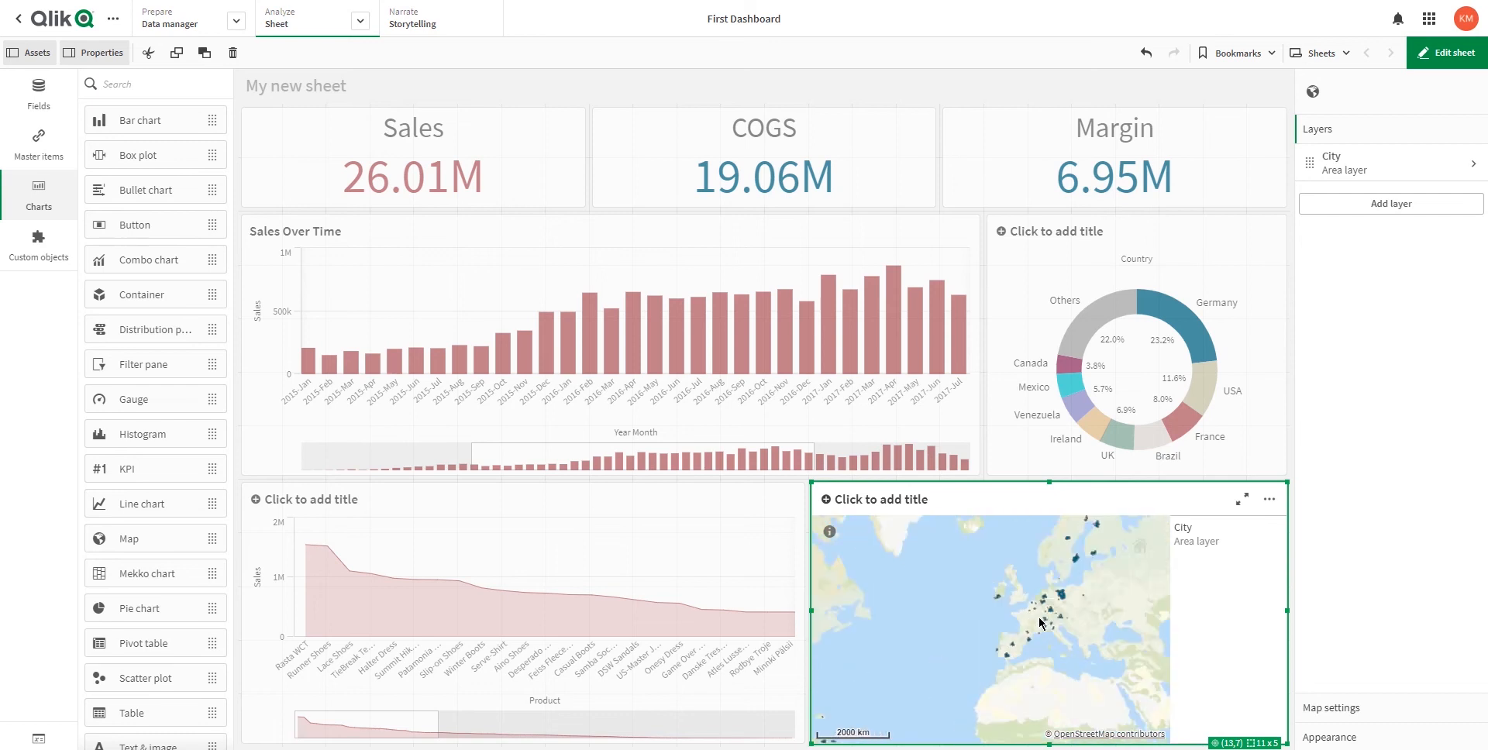
pyautogui.scroll(-1, 1040, 623)
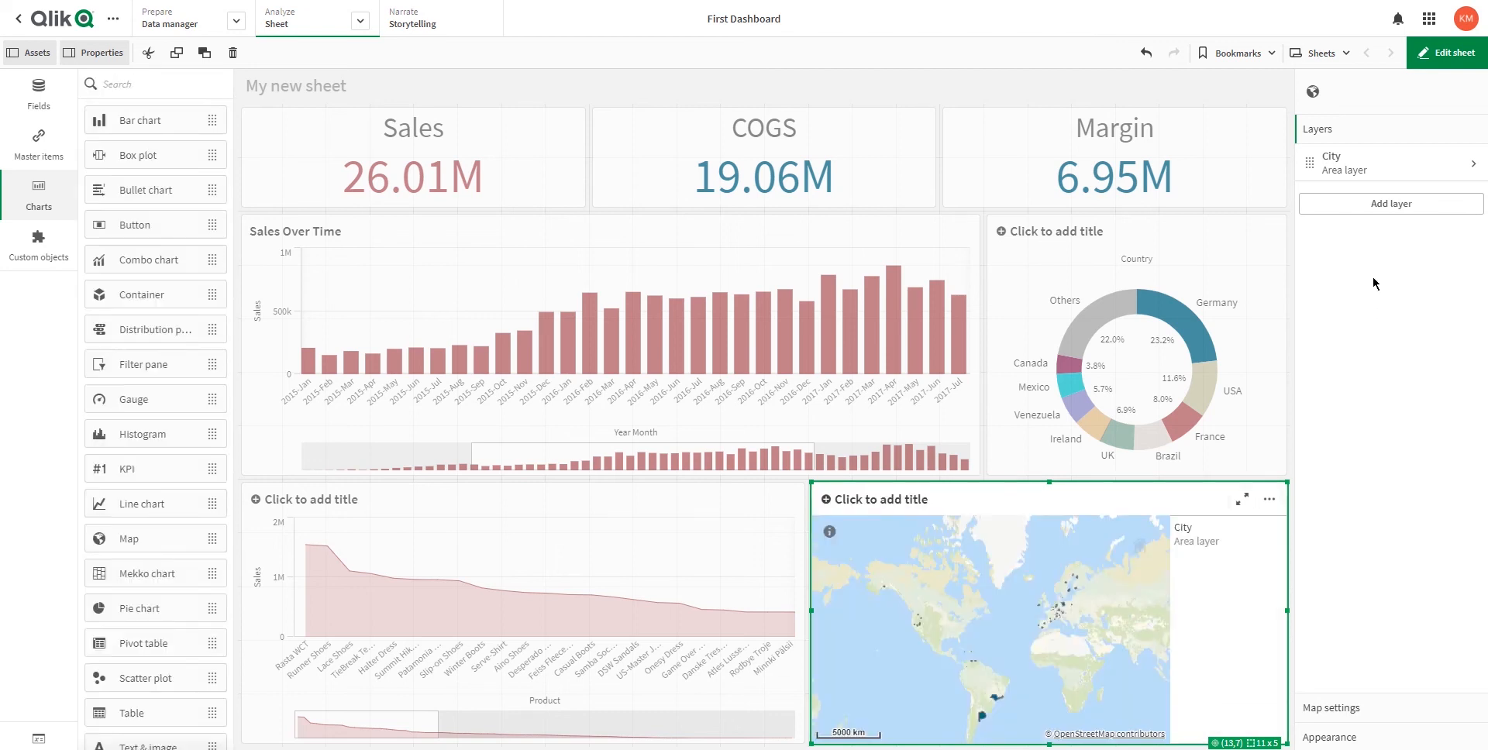
pyautogui.click(1406, 183)
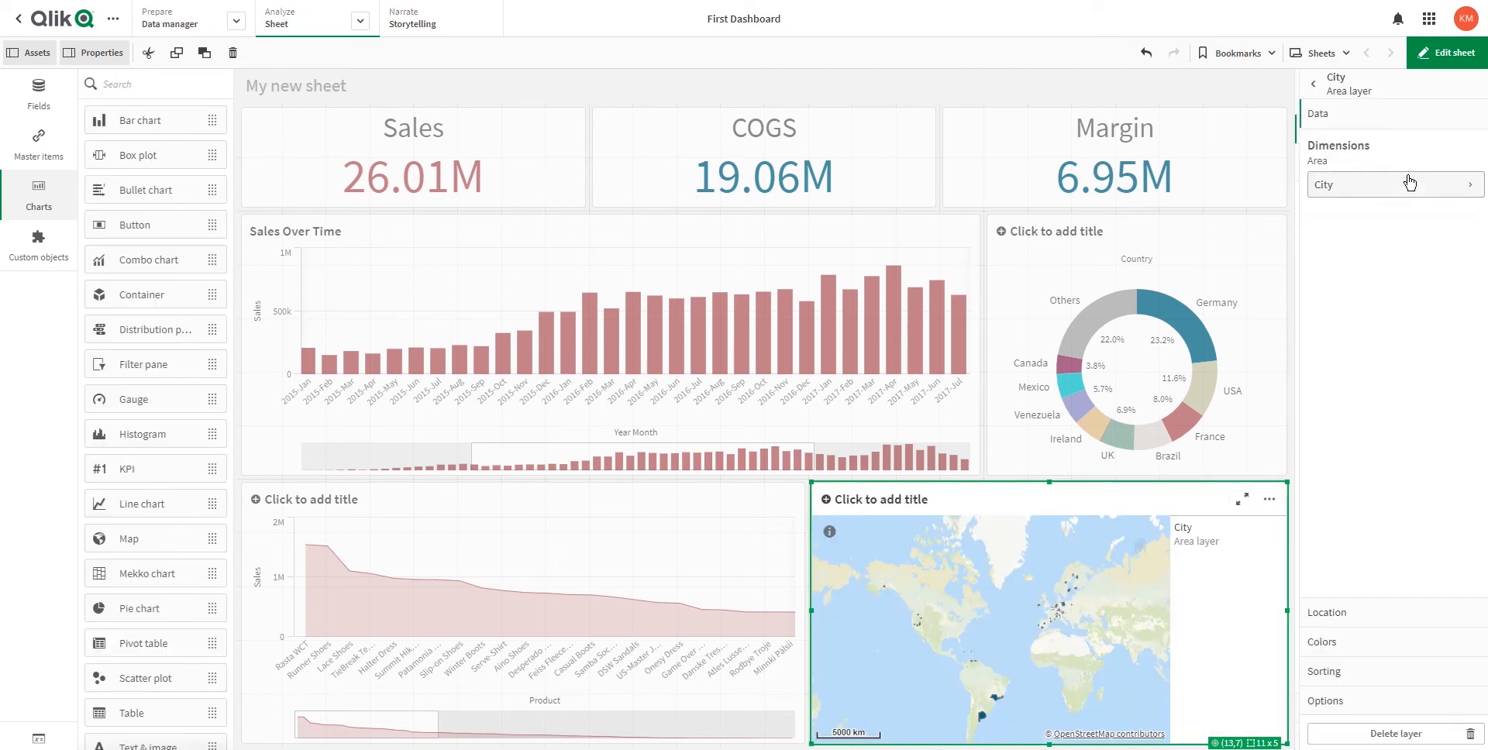
pyautogui.click(1328, 642)
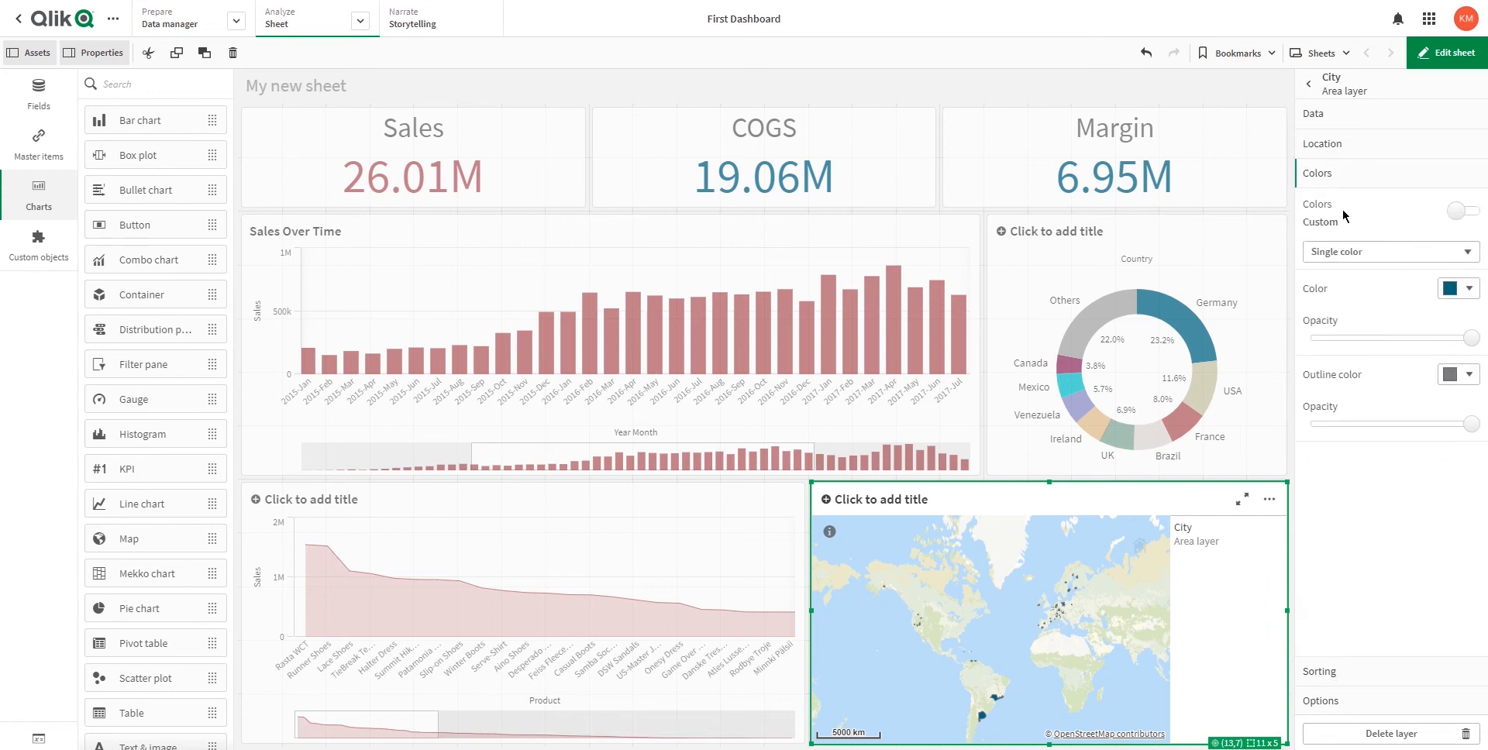
pyautogui.click(1341, 672)
pyautogui.click(1335, 702)
pyautogui.click(1337, 318)
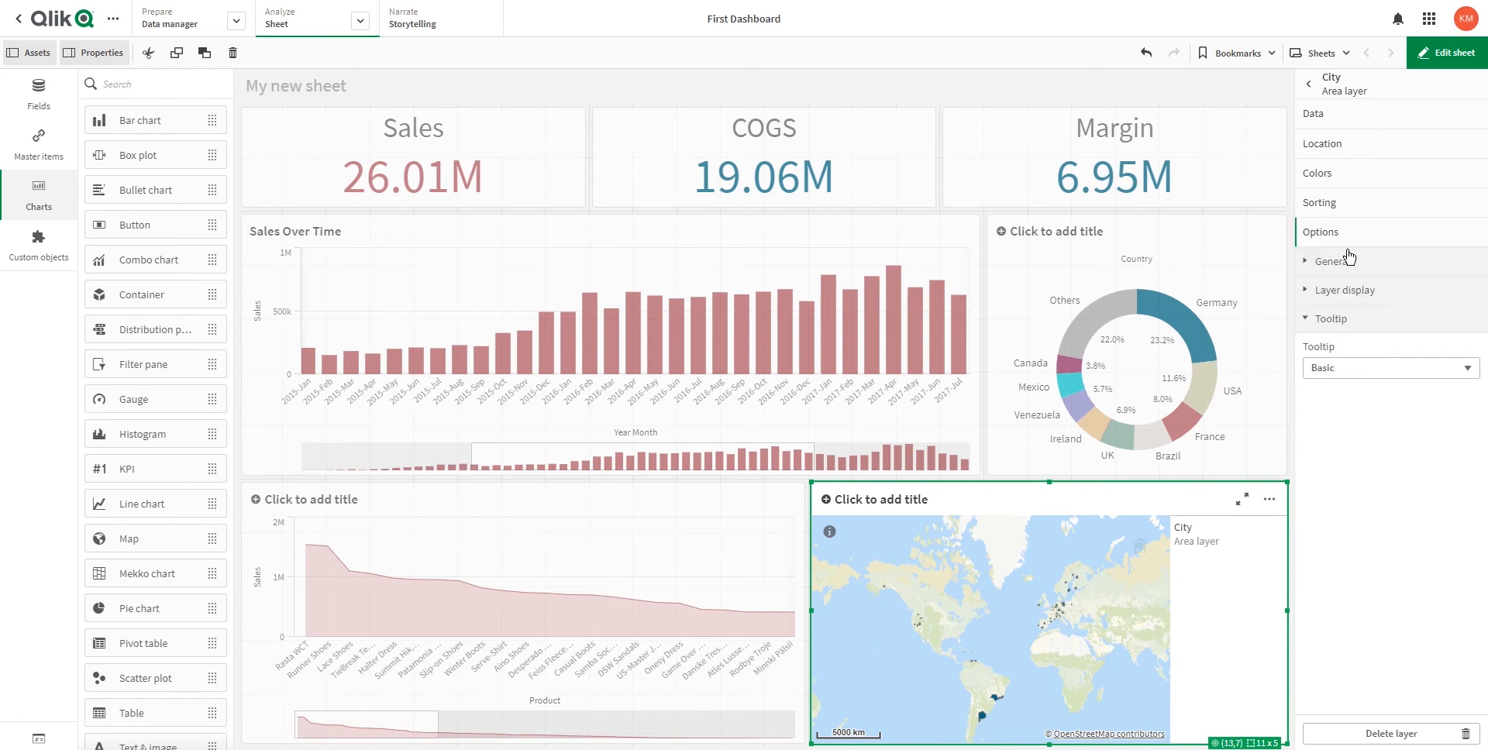
pyautogui.click(1349, 264)
pyautogui.click(1349, 264)
# Color the map's City area layer by measure, using the Sales master measure.
pyautogui.click(1333, 173)
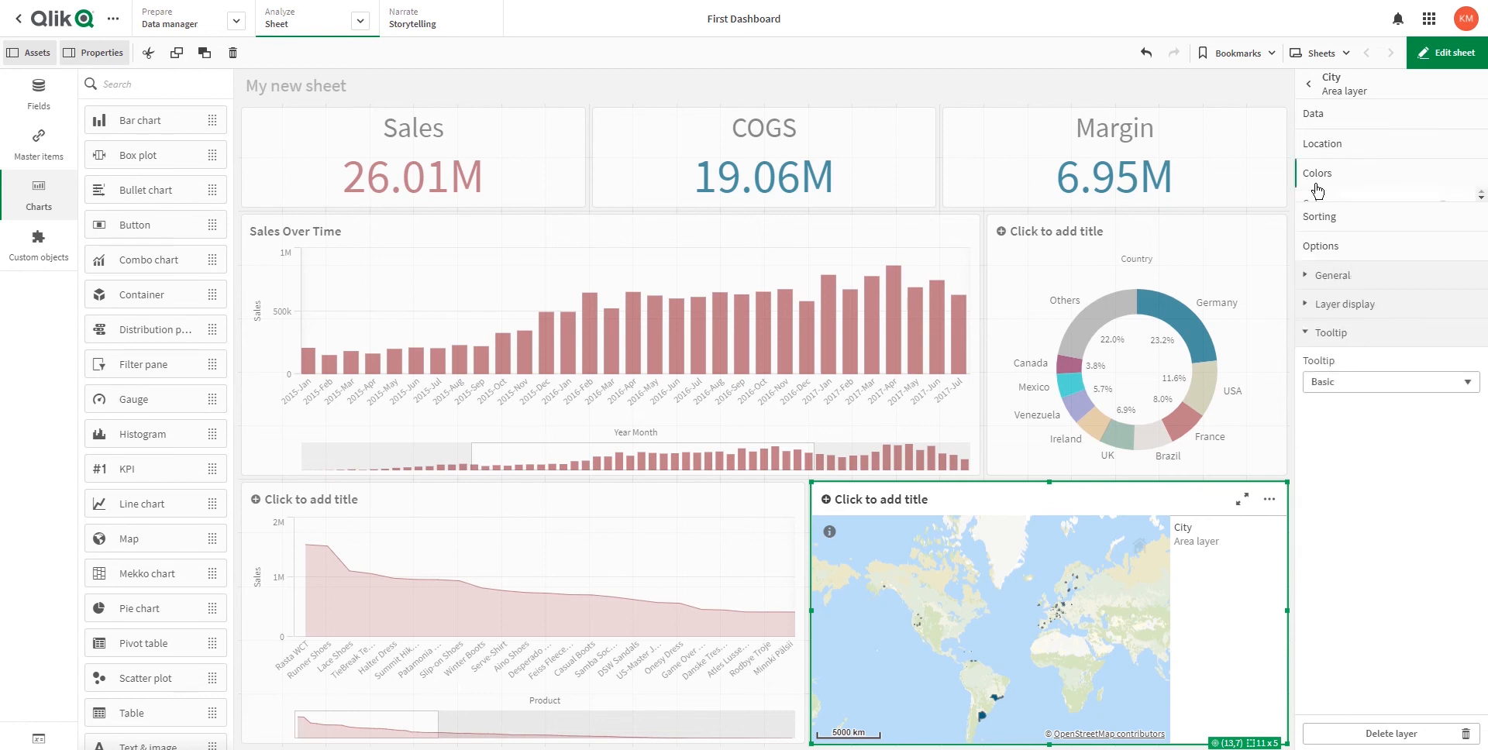
pyautogui.click(1353, 250)
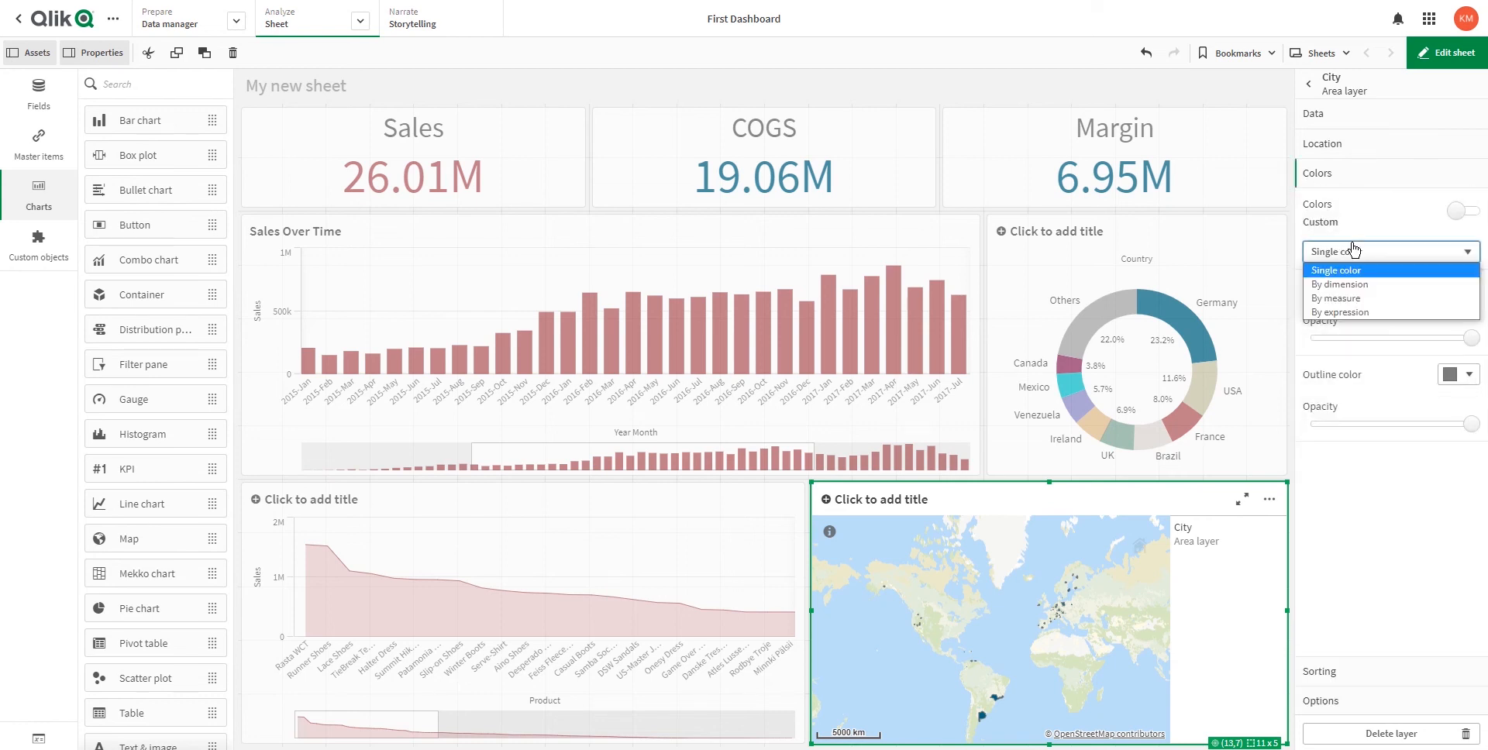
pyautogui.click(1351, 288)
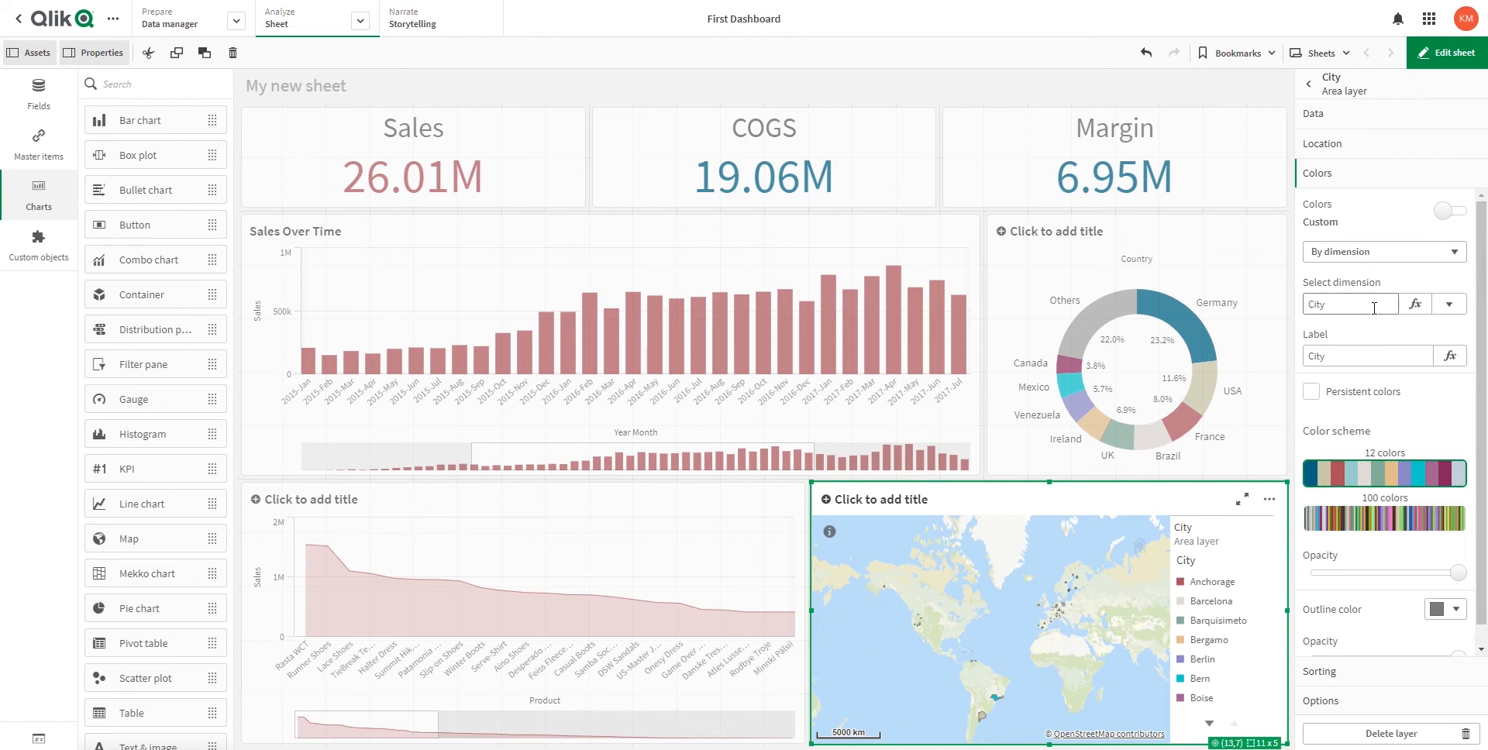
pyautogui.click(1381, 258)
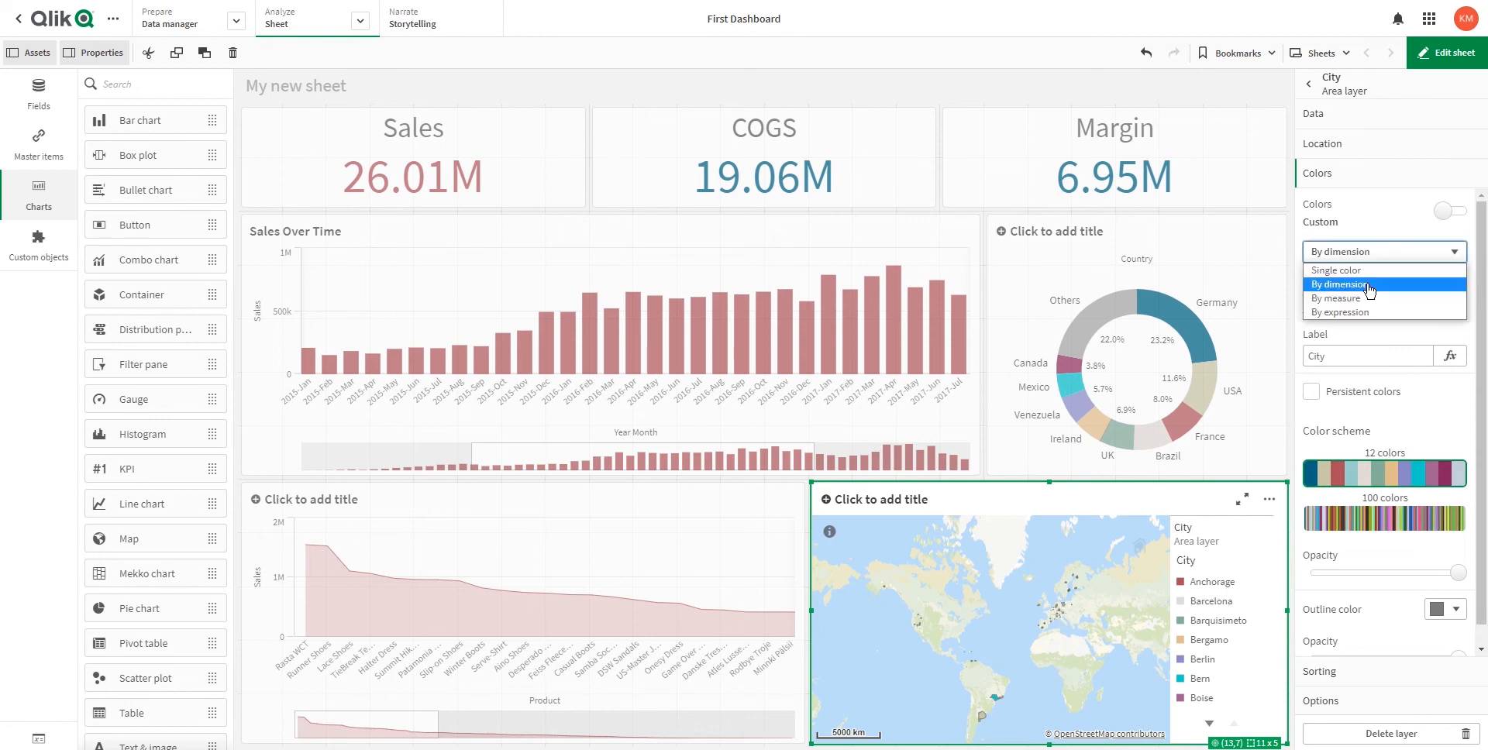
pyautogui.click(1360, 296)
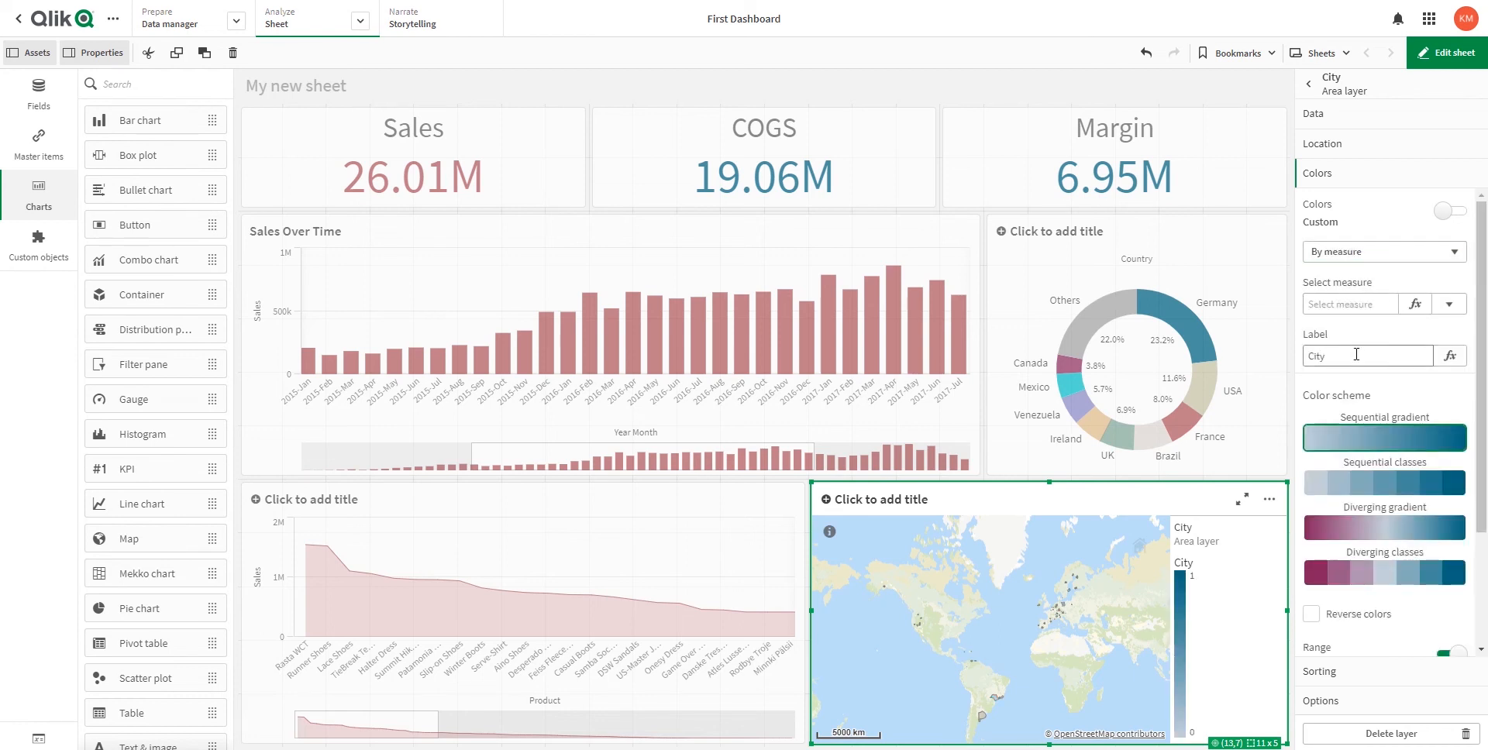
pyautogui.click(1459, 310)
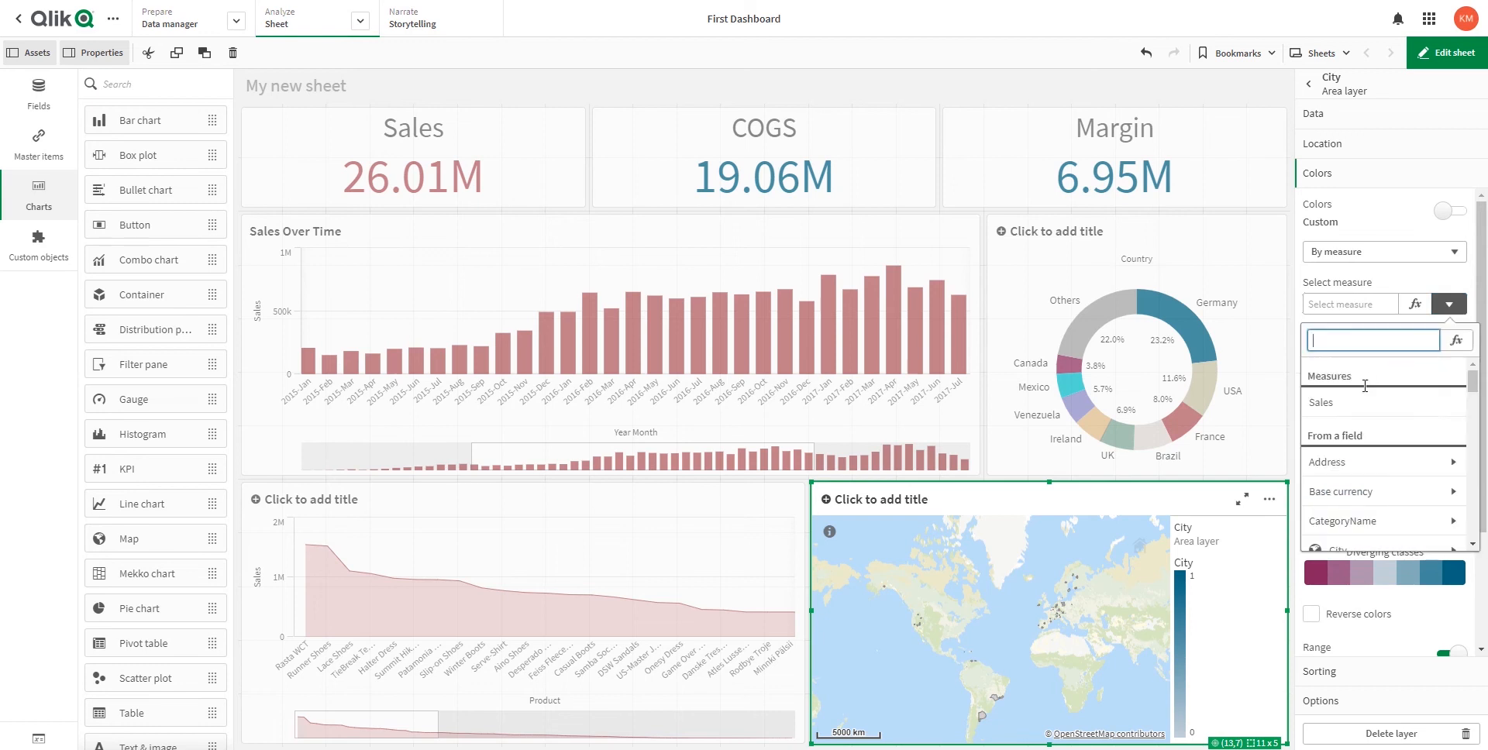
pyautogui.click(1355, 416)
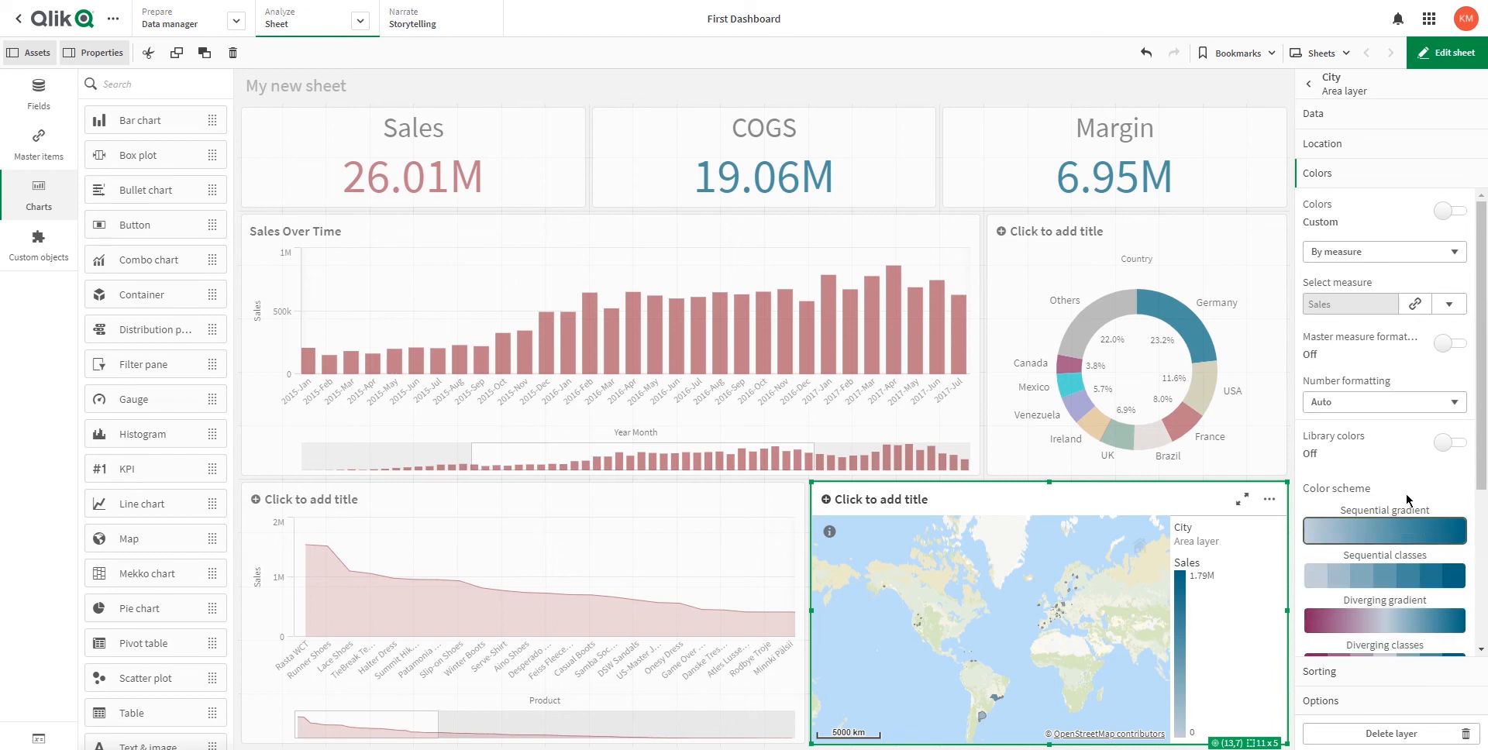
# View the finished sheet and examine the European cities' sales shading on the full-screen map, then restore the map's size.
pyautogui.click(1445, 53)
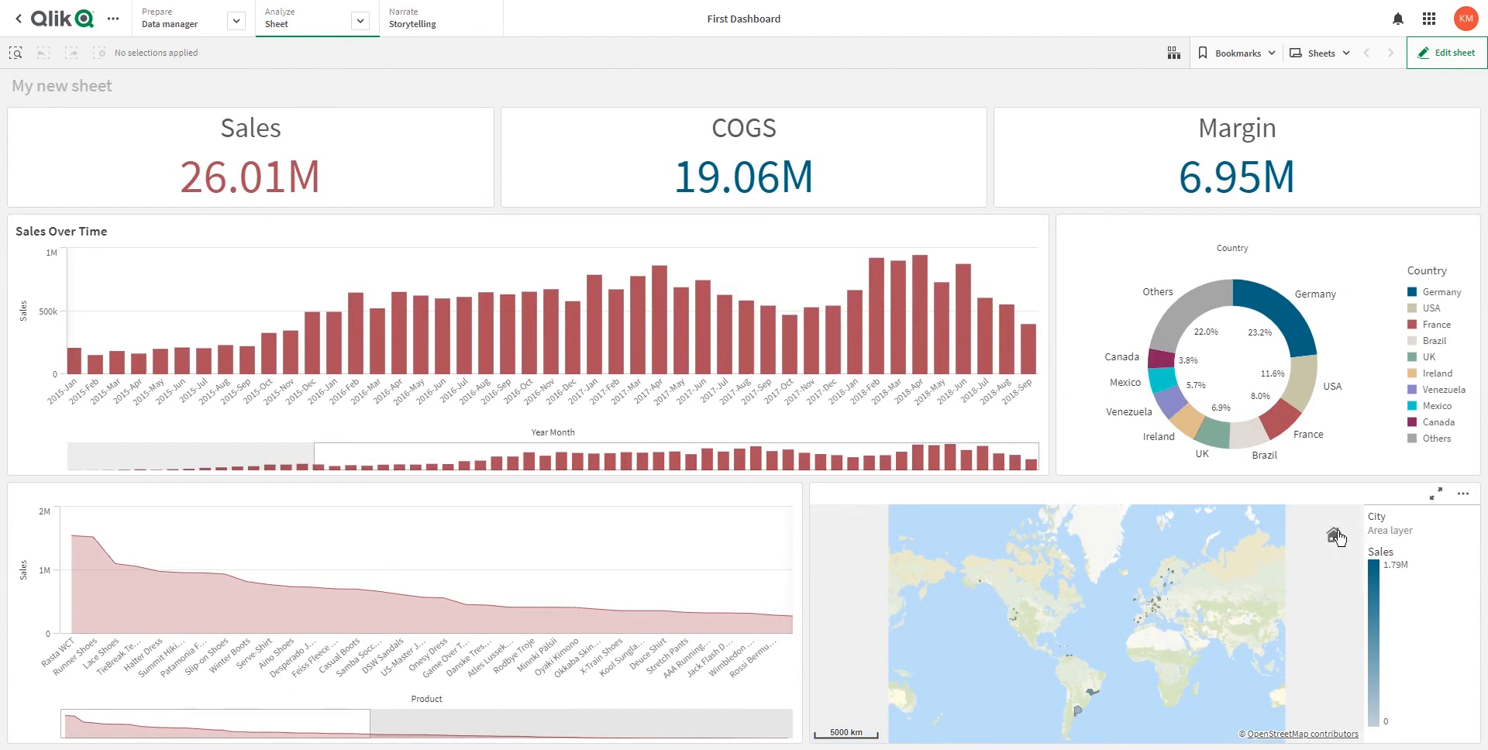
pyautogui.click(1435, 494)
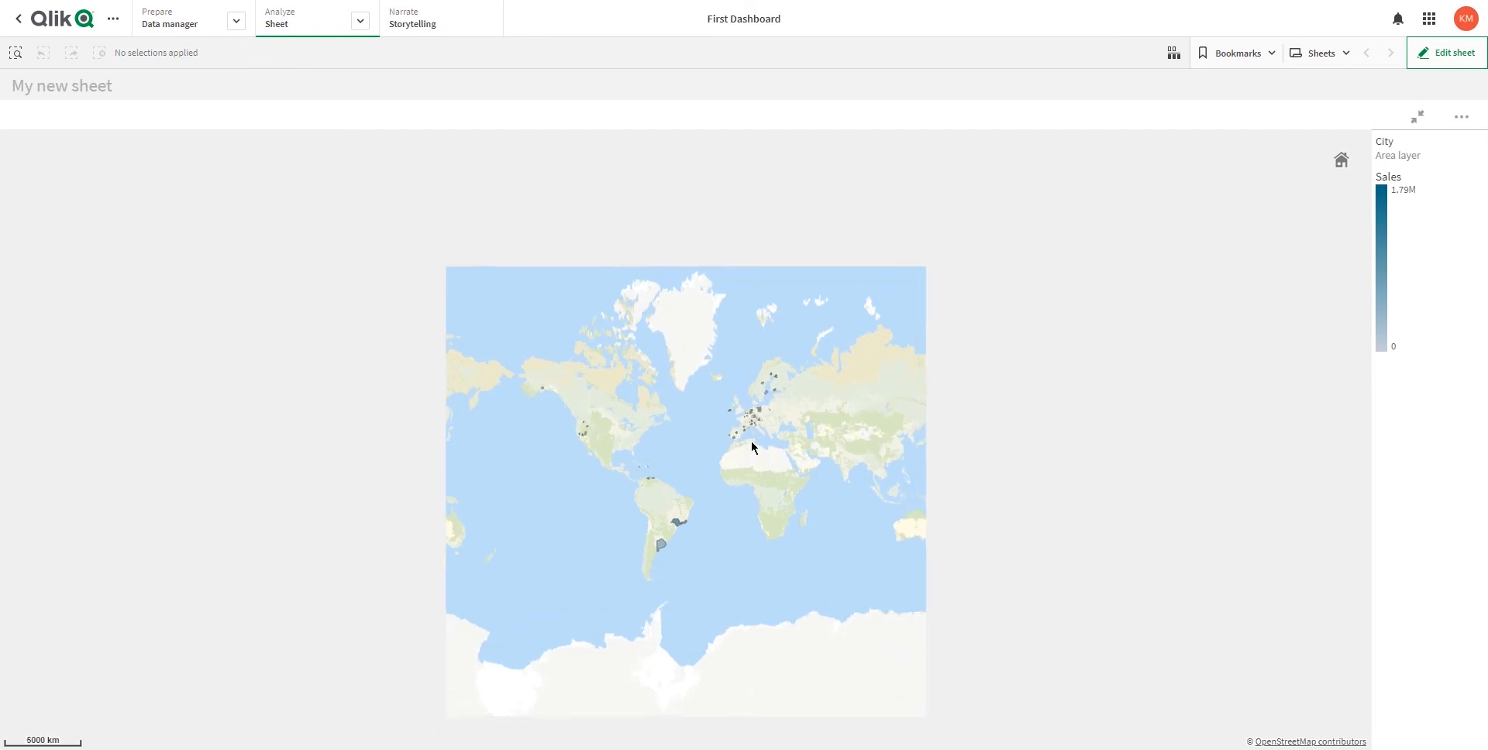
pyautogui.scroll(4, 739, 417)
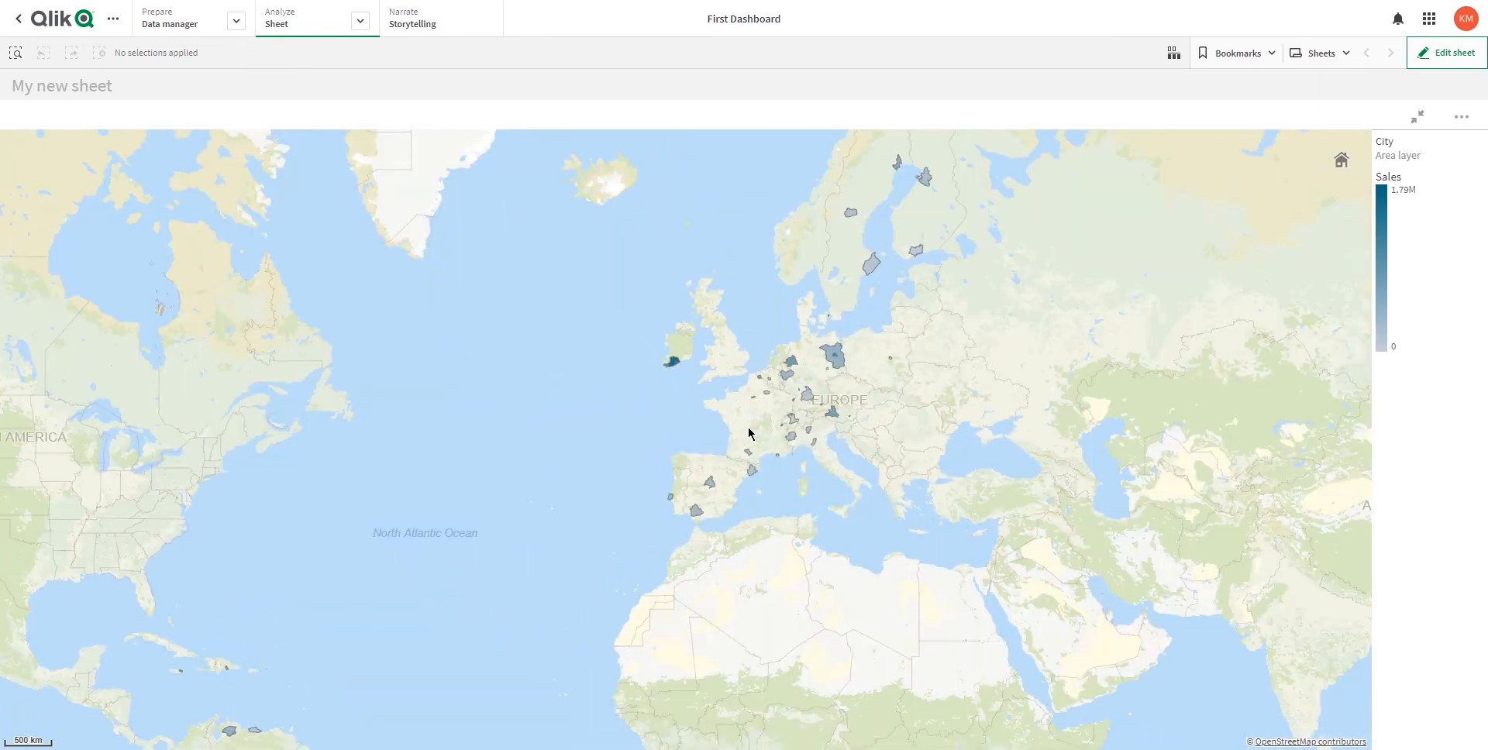
pyautogui.scroll(3, 749, 435)
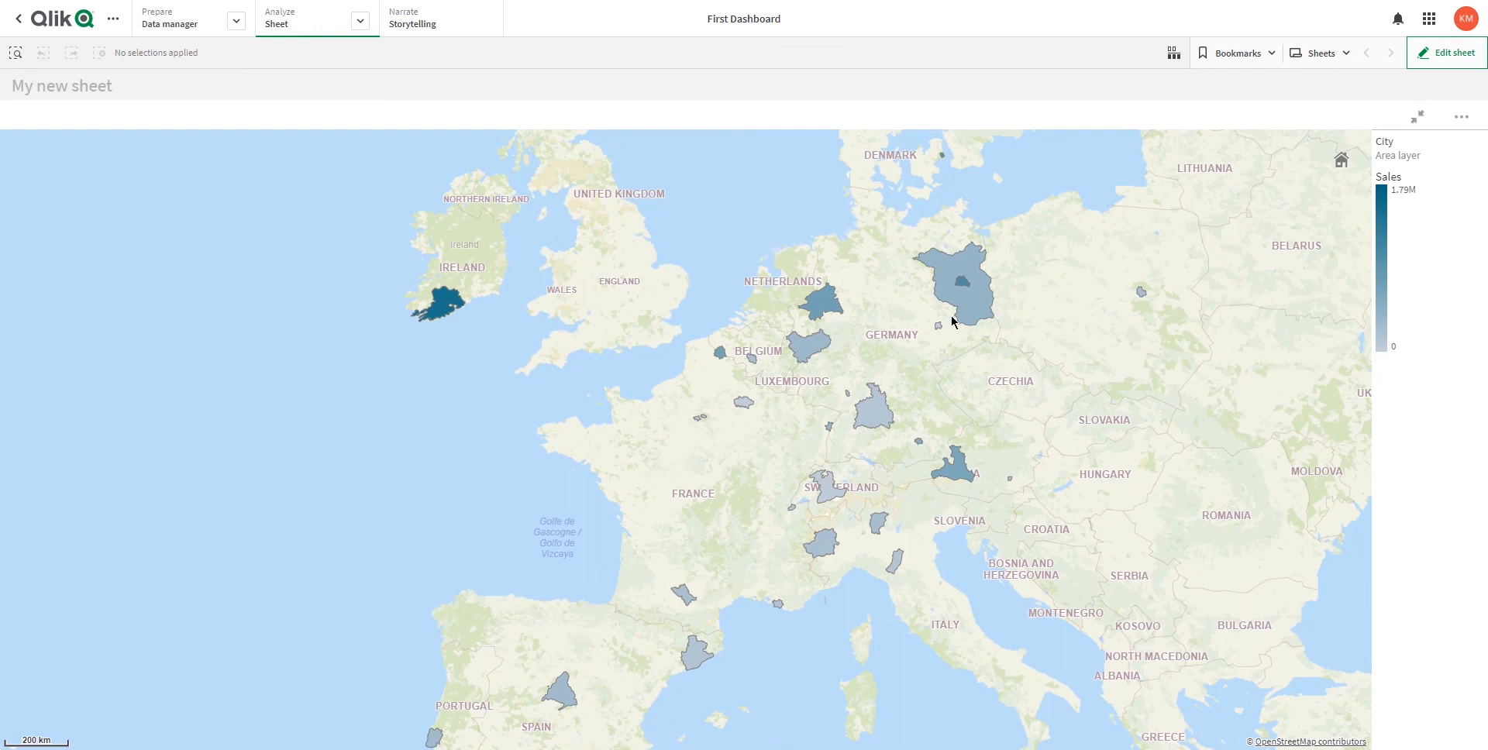
pyautogui.moveTo(965, 464)
pyautogui.scroll(-3, 819, 546)
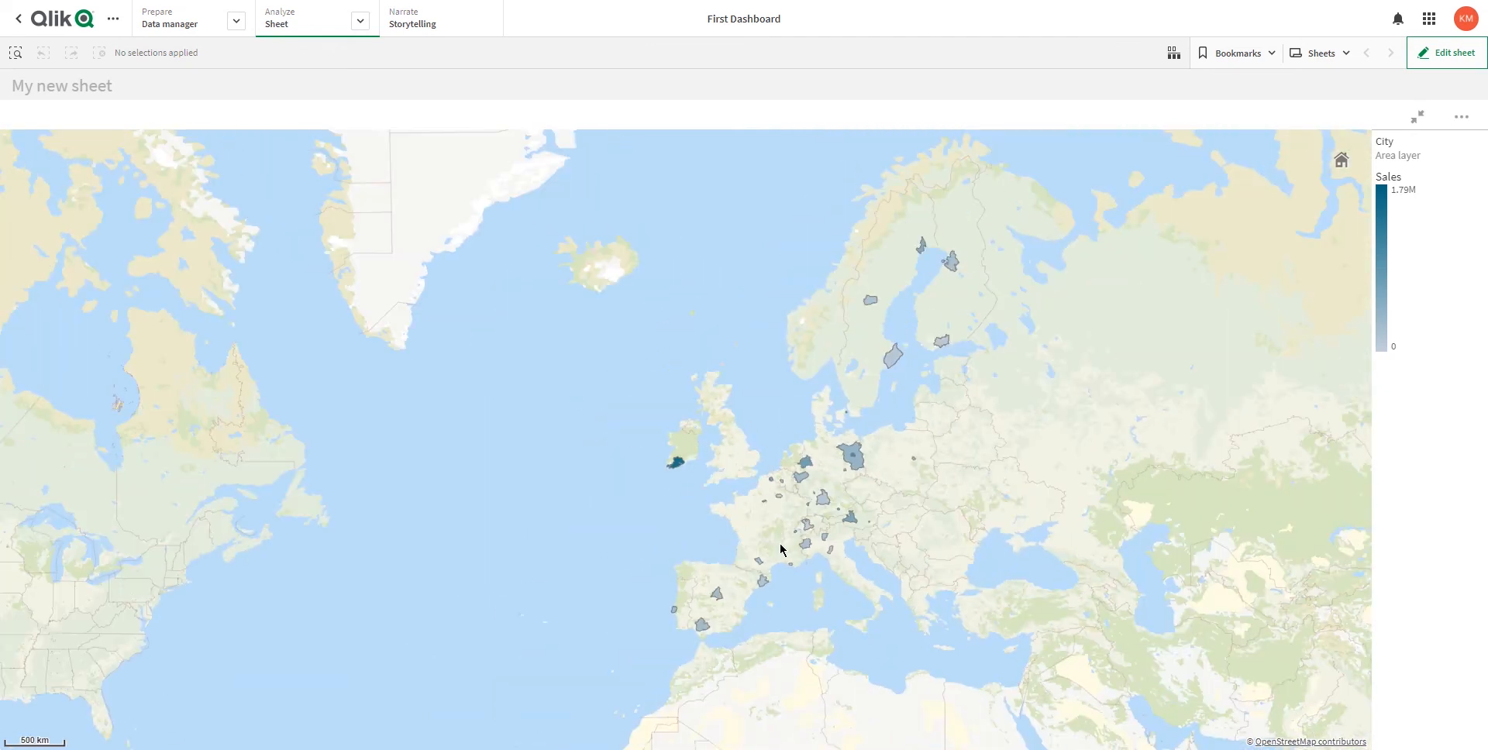
pyautogui.click(1418, 117)
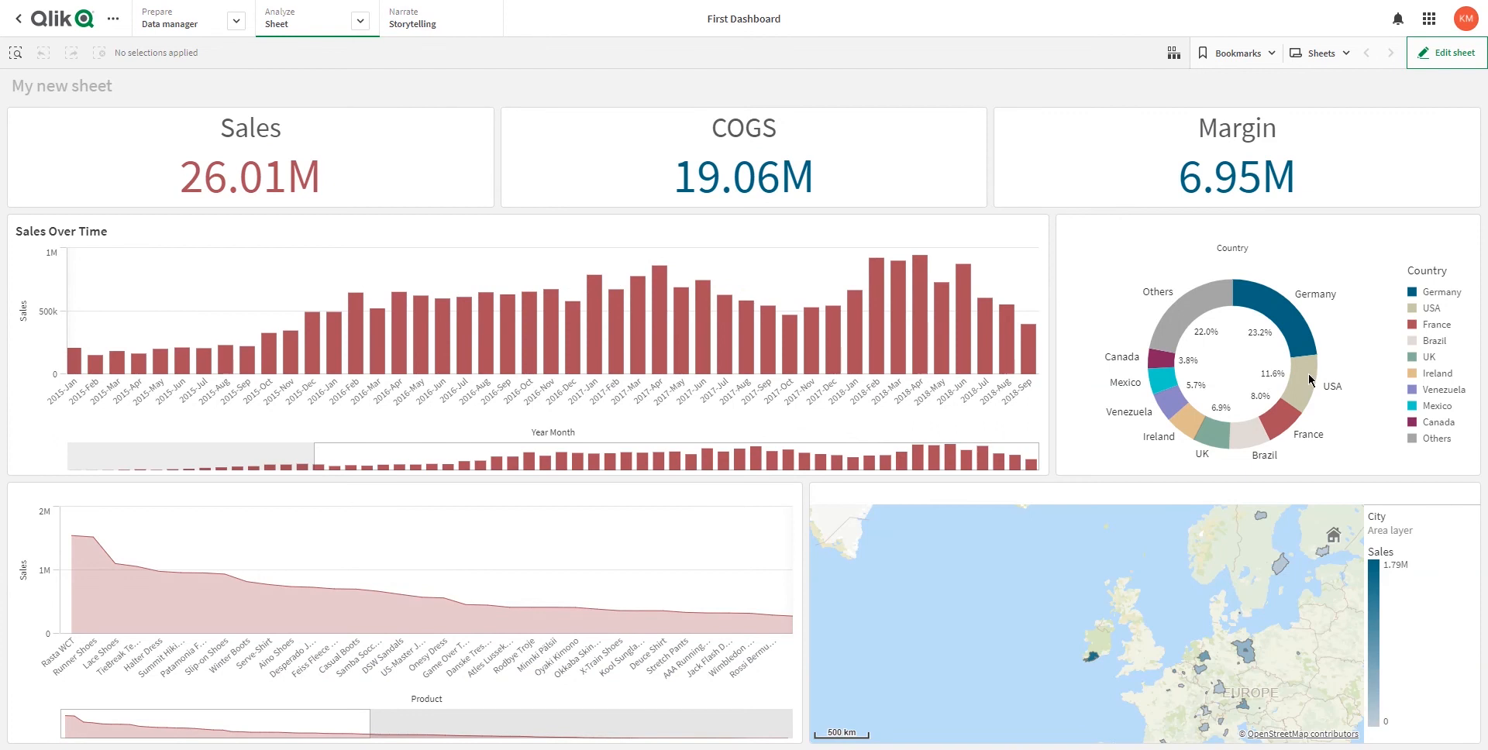
# Return to sheet editing and replace the map area layer's City dimension with Country.
pyautogui.click(1446, 53)
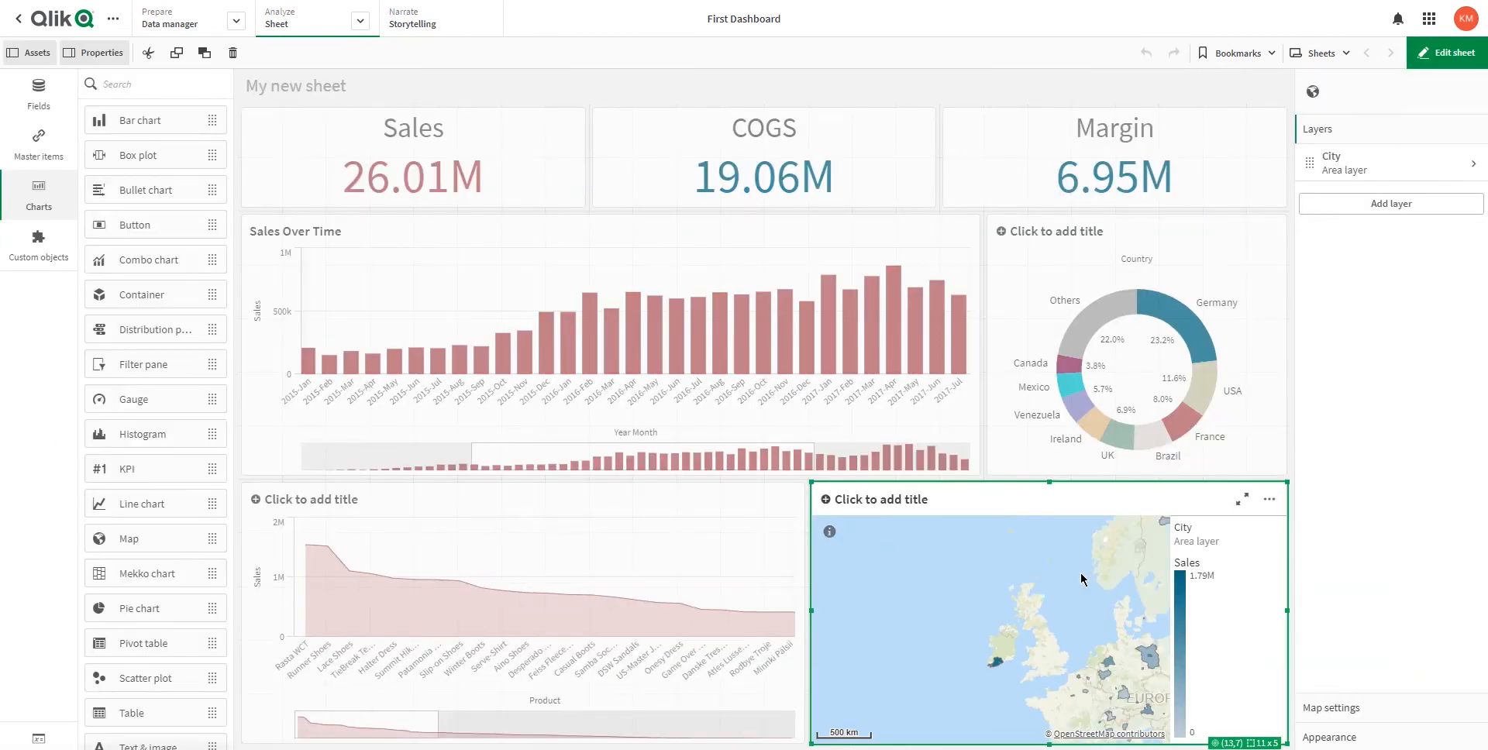
pyautogui.click(1393, 175)
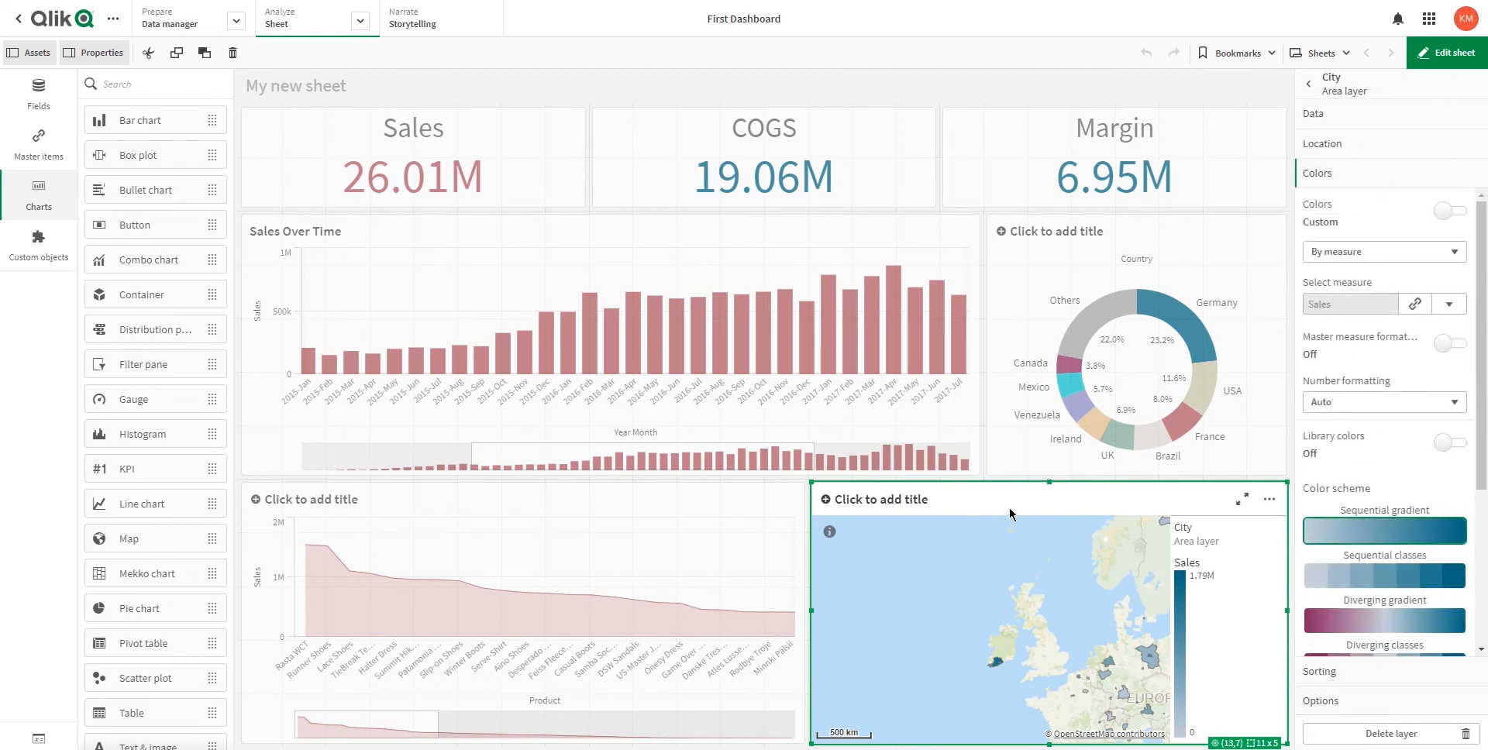
pyautogui.click(1323, 119)
pyautogui.click(1348, 187)
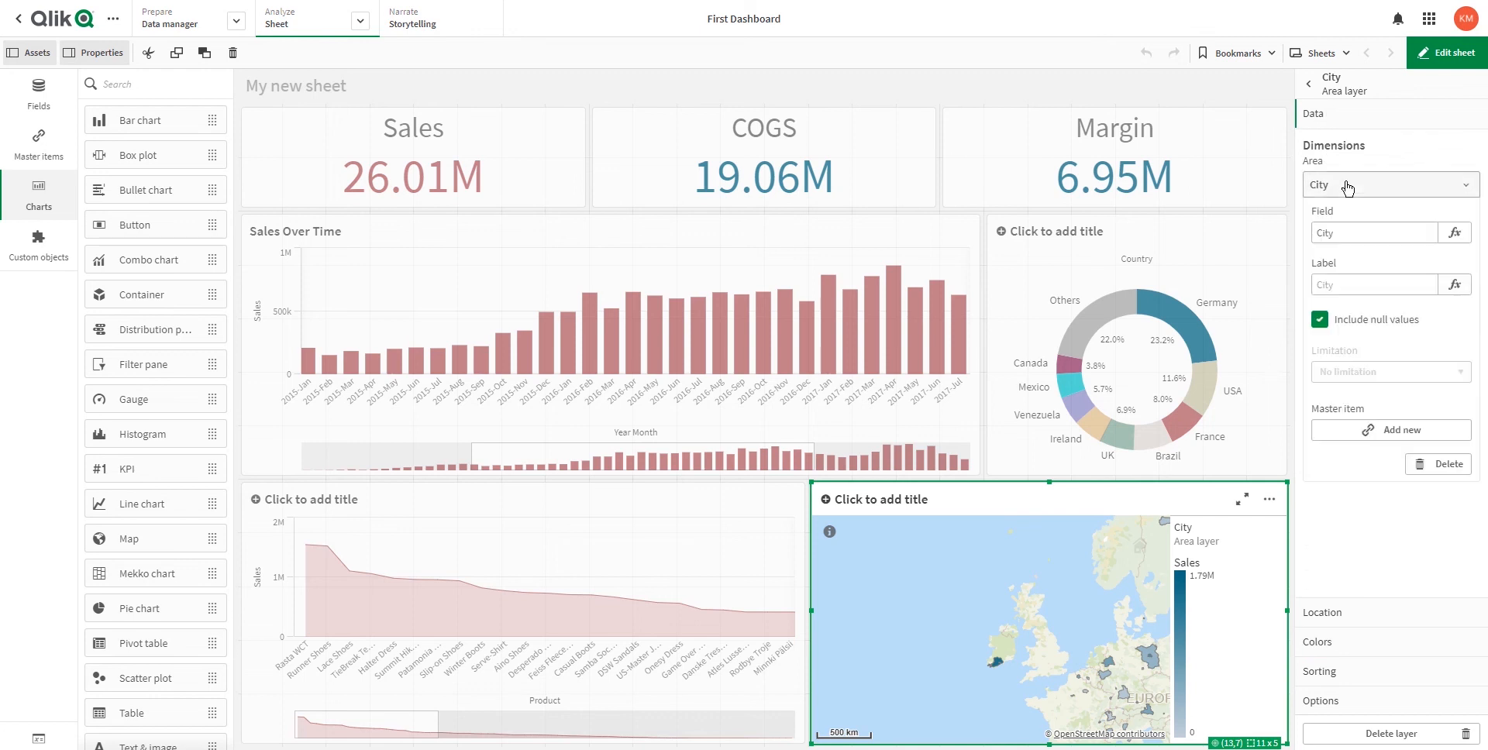
pyautogui.click(1437, 466)
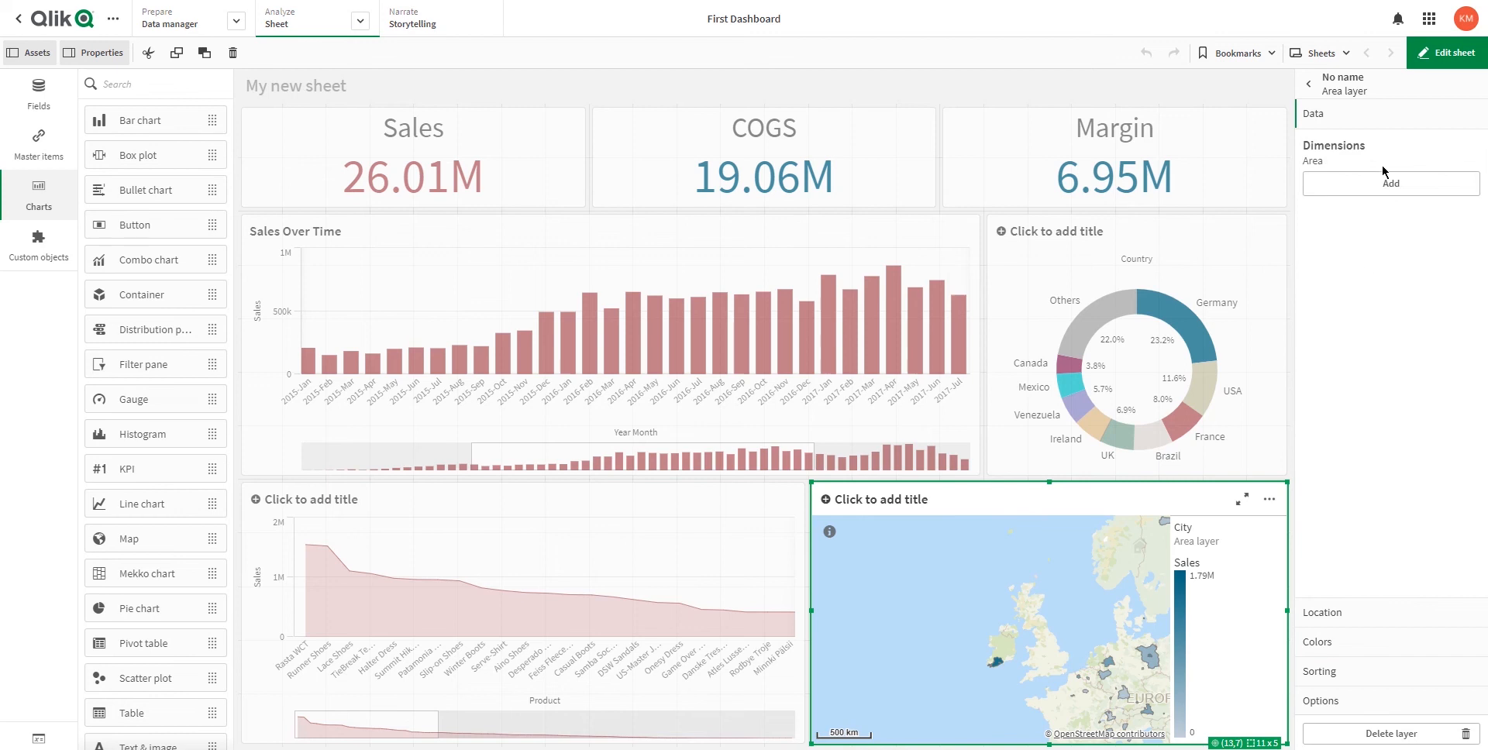
pyautogui.click(1386, 185)
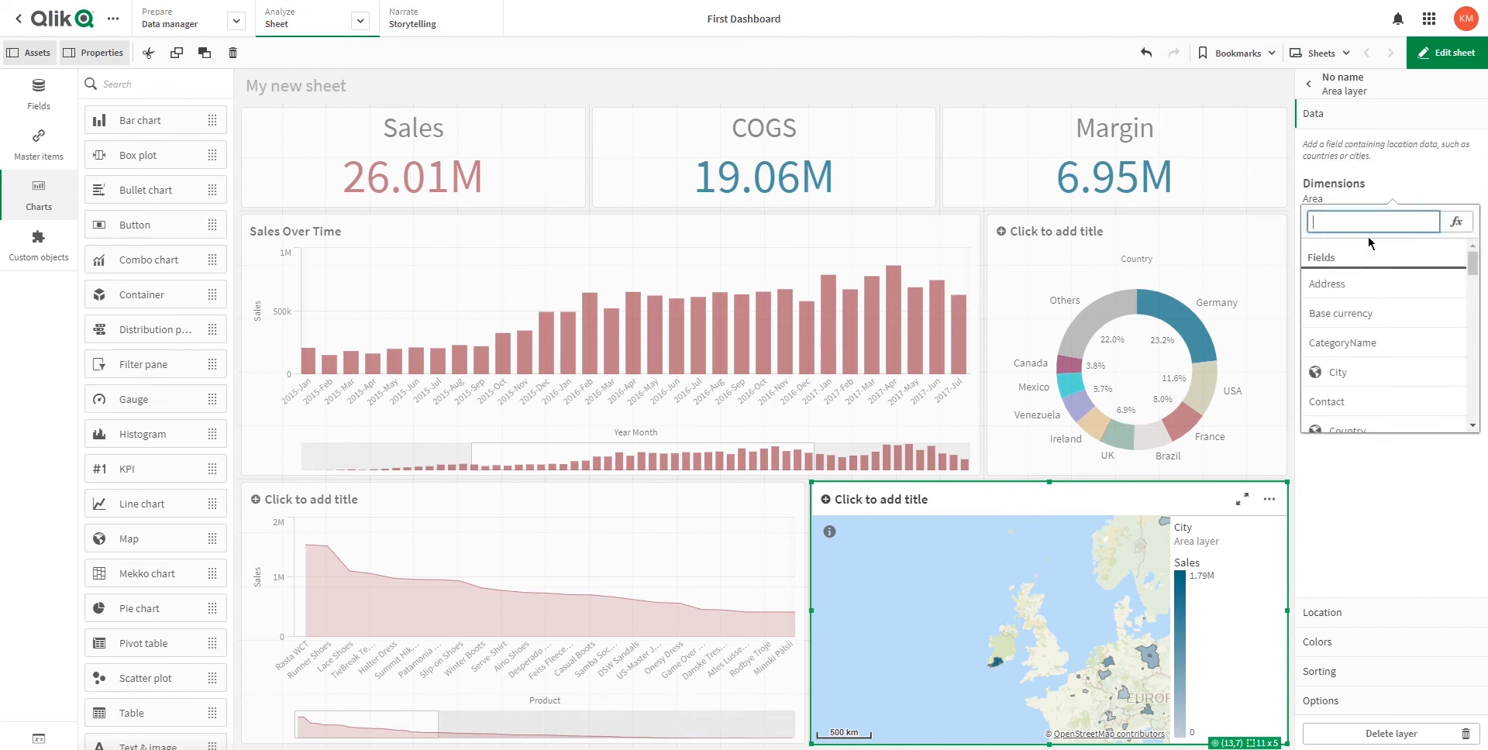
pyautogui.click(1351, 431)
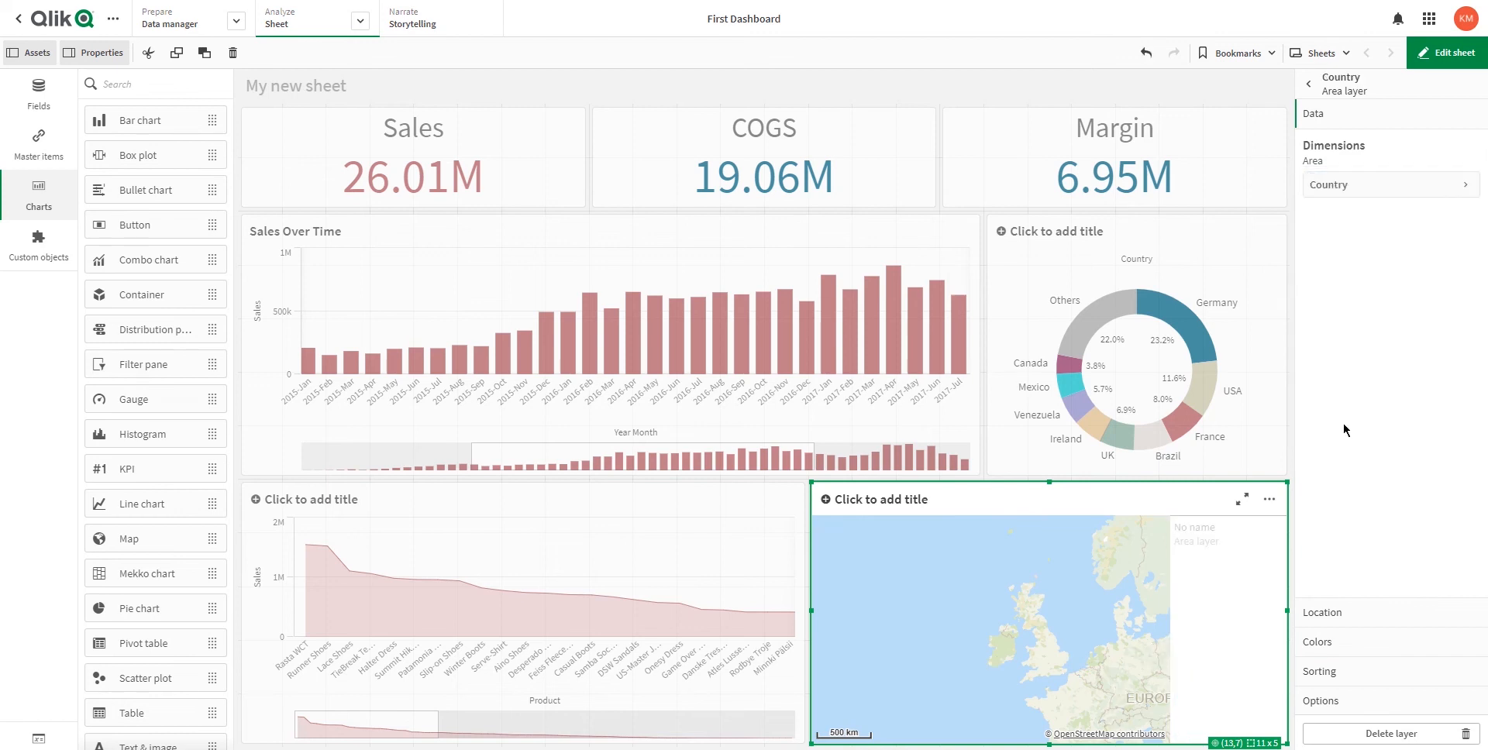
# Review the Country layer's dimension and color settings, then view the finished sheet and examine sales by country on the map.
pyautogui.click(1370, 192)
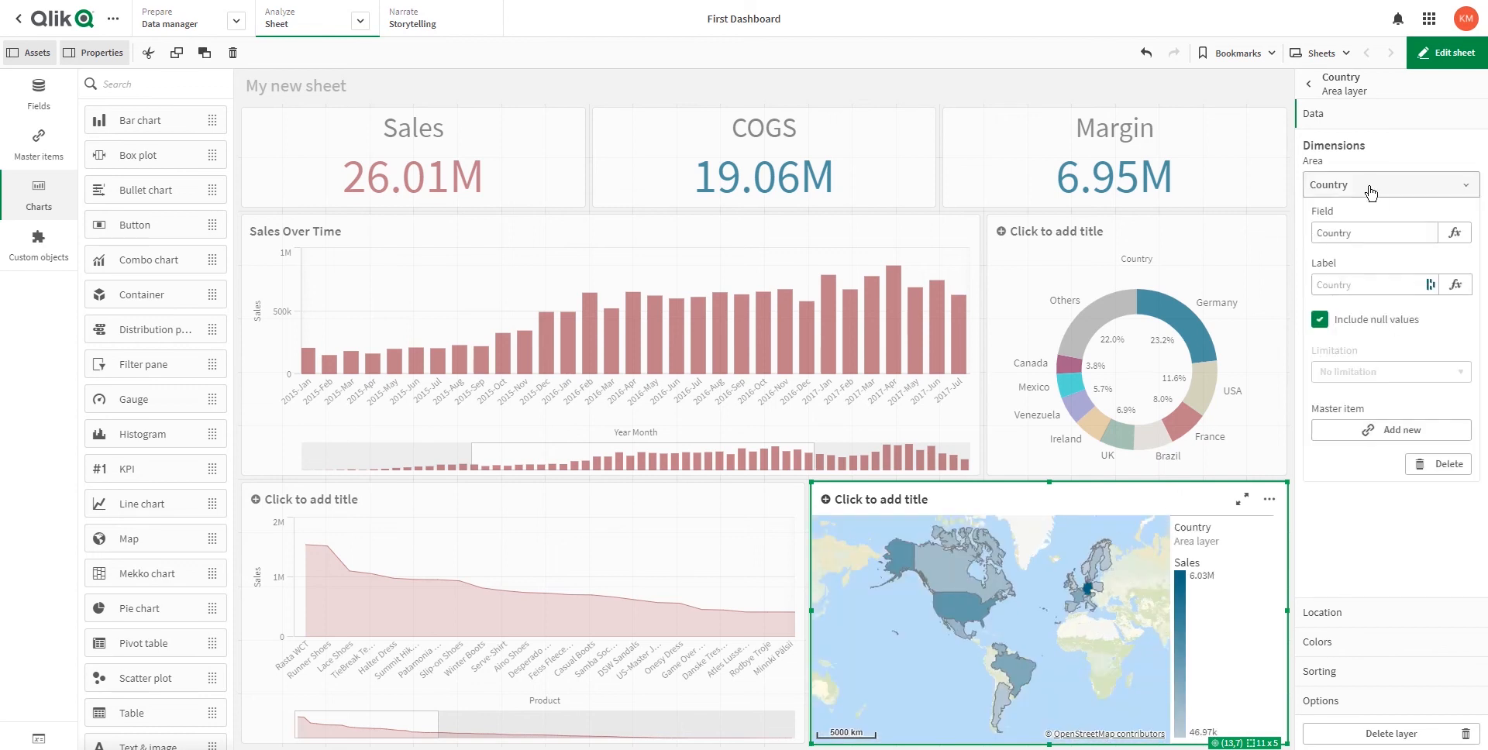
pyautogui.click(1369, 186)
pyautogui.click(1324, 648)
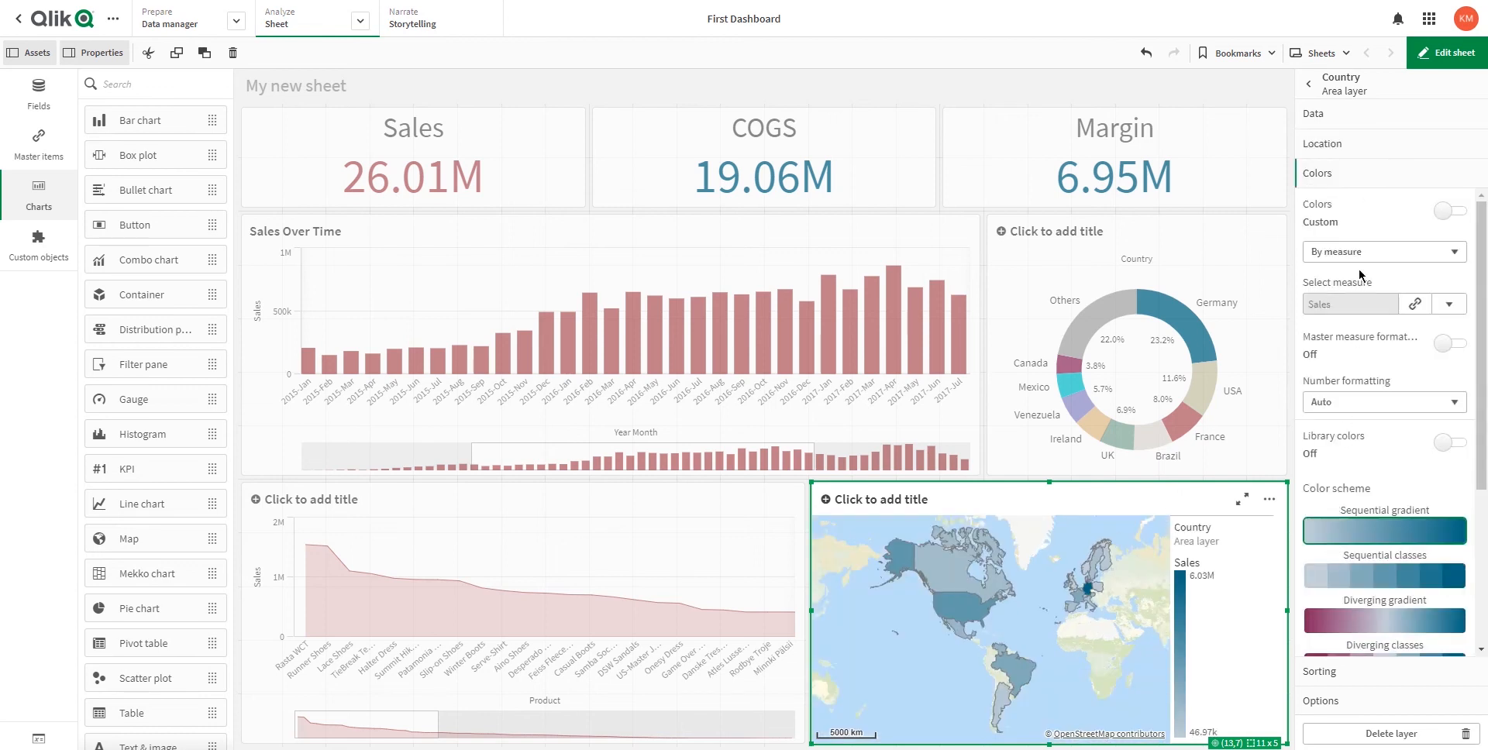
pyautogui.click(1426, 53)
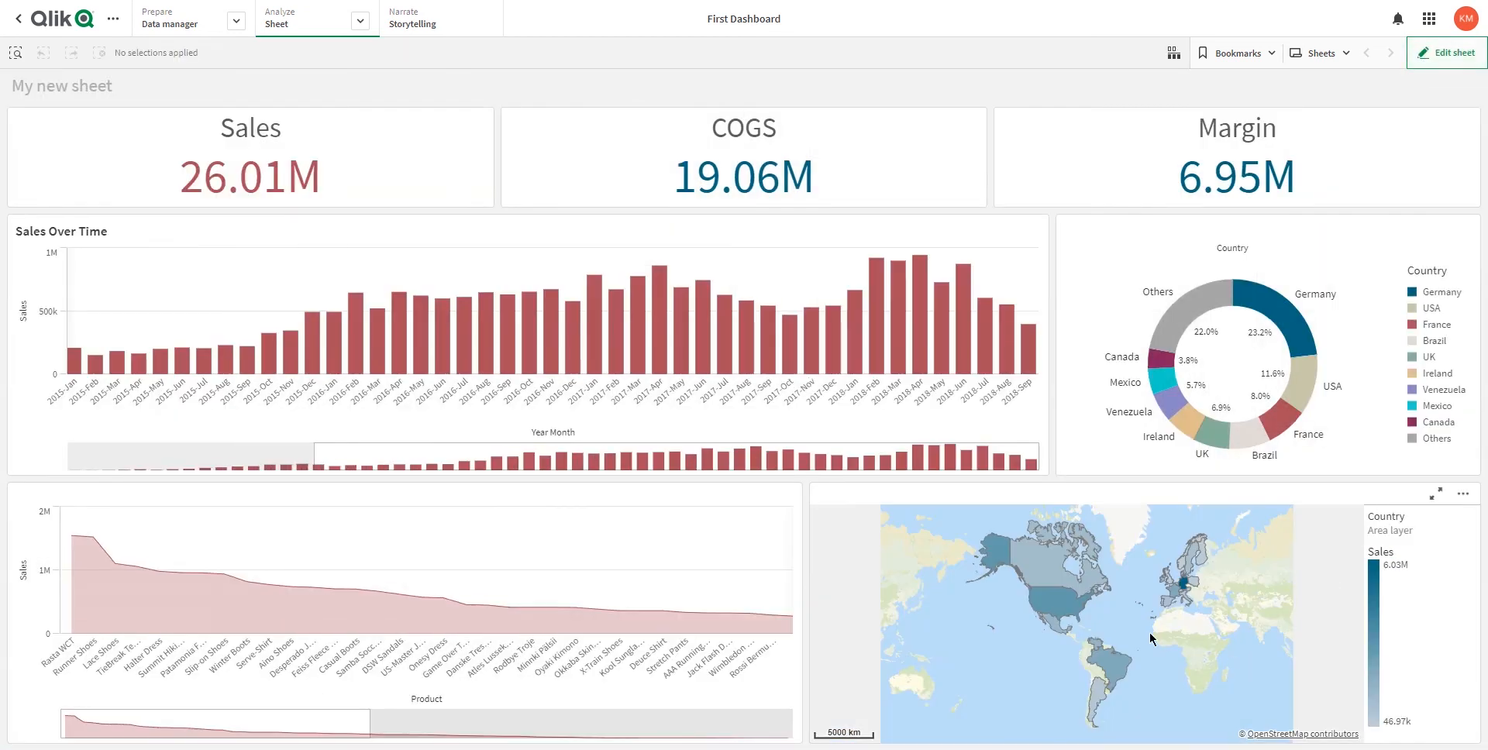
pyautogui.moveTo(1183, 591)
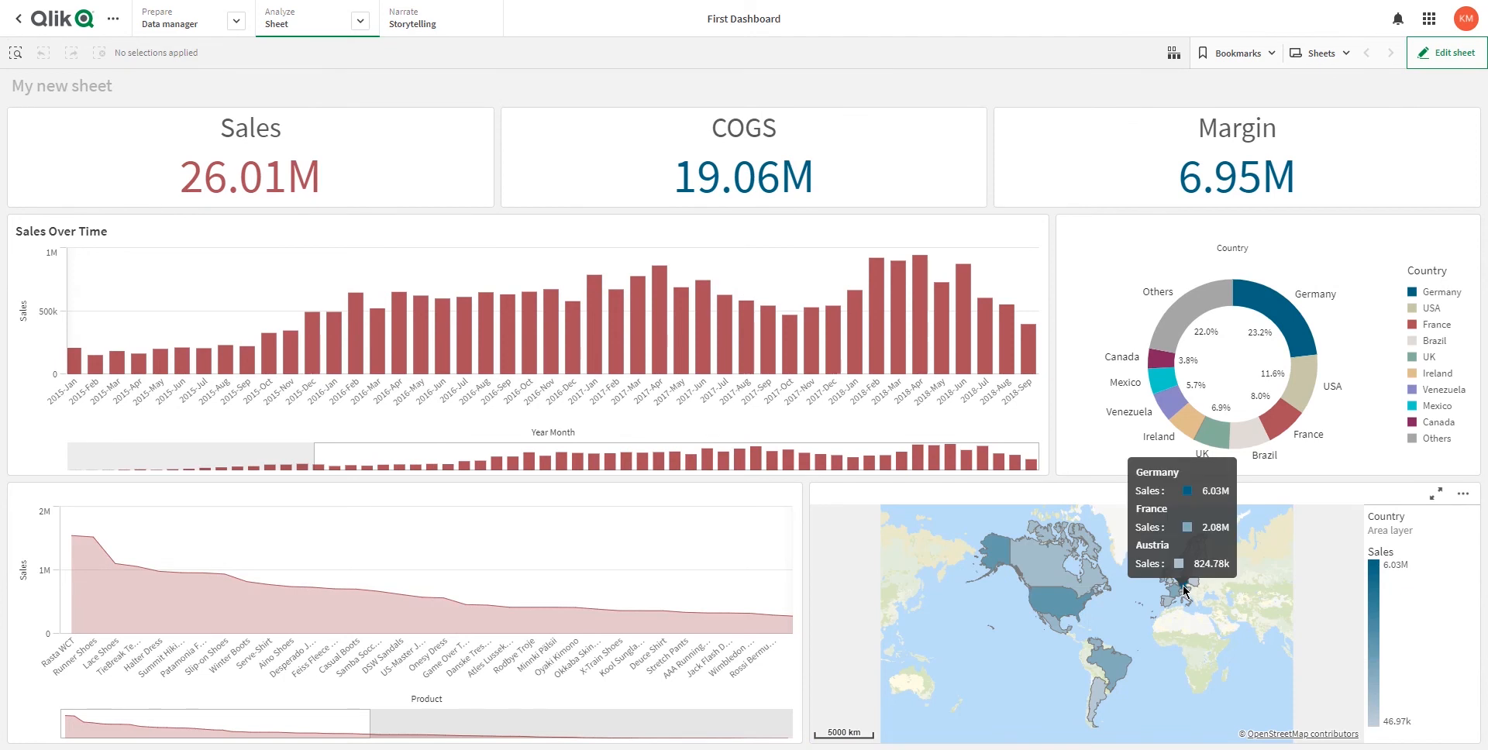
pyautogui.scroll(4, 1186, 594)
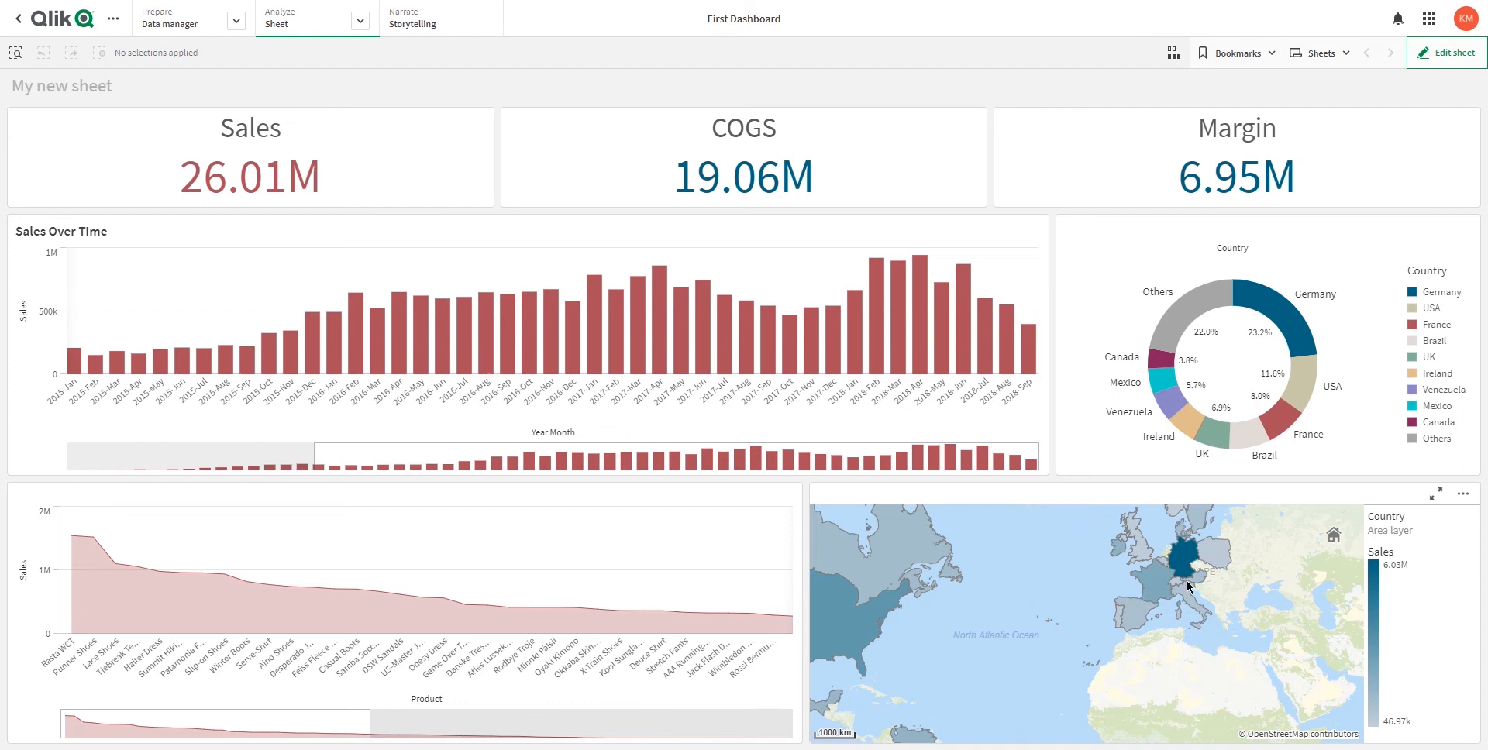
pyautogui.scroll(-4, 1188, 579)
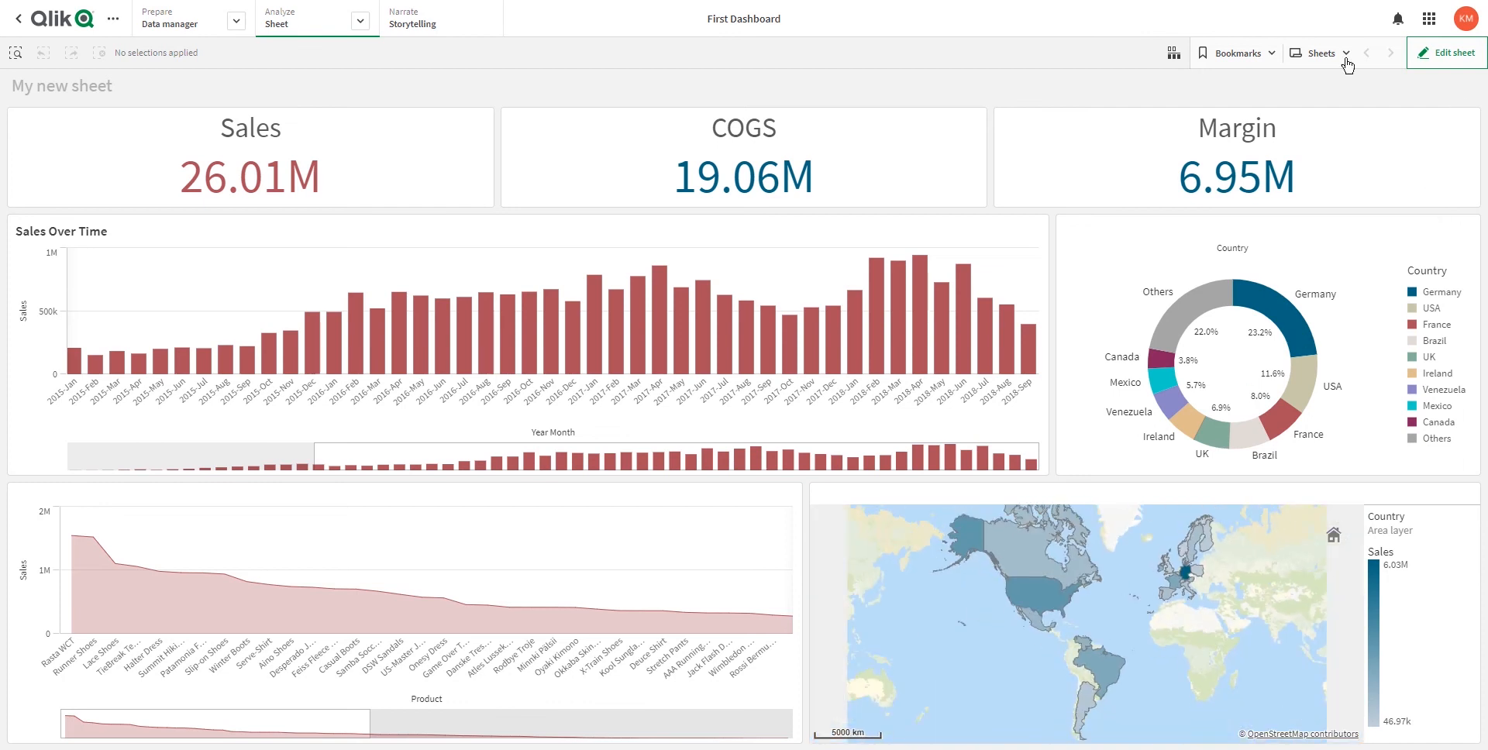
# Replace the donut chart's Country dimension with City and view the finished sheet.
pyautogui.click(1450, 55)
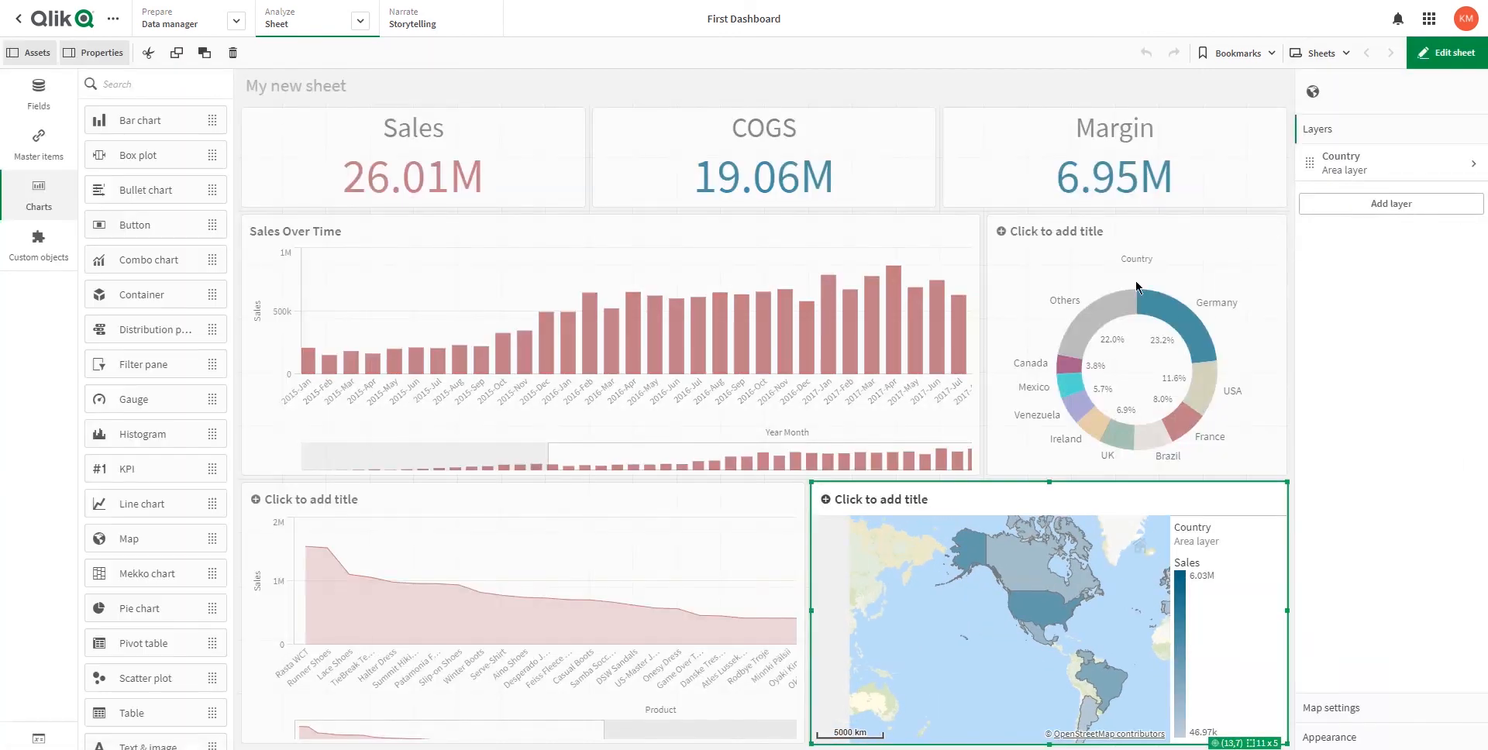
pyautogui.click(1165, 253)
pyautogui.click(1327, 137)
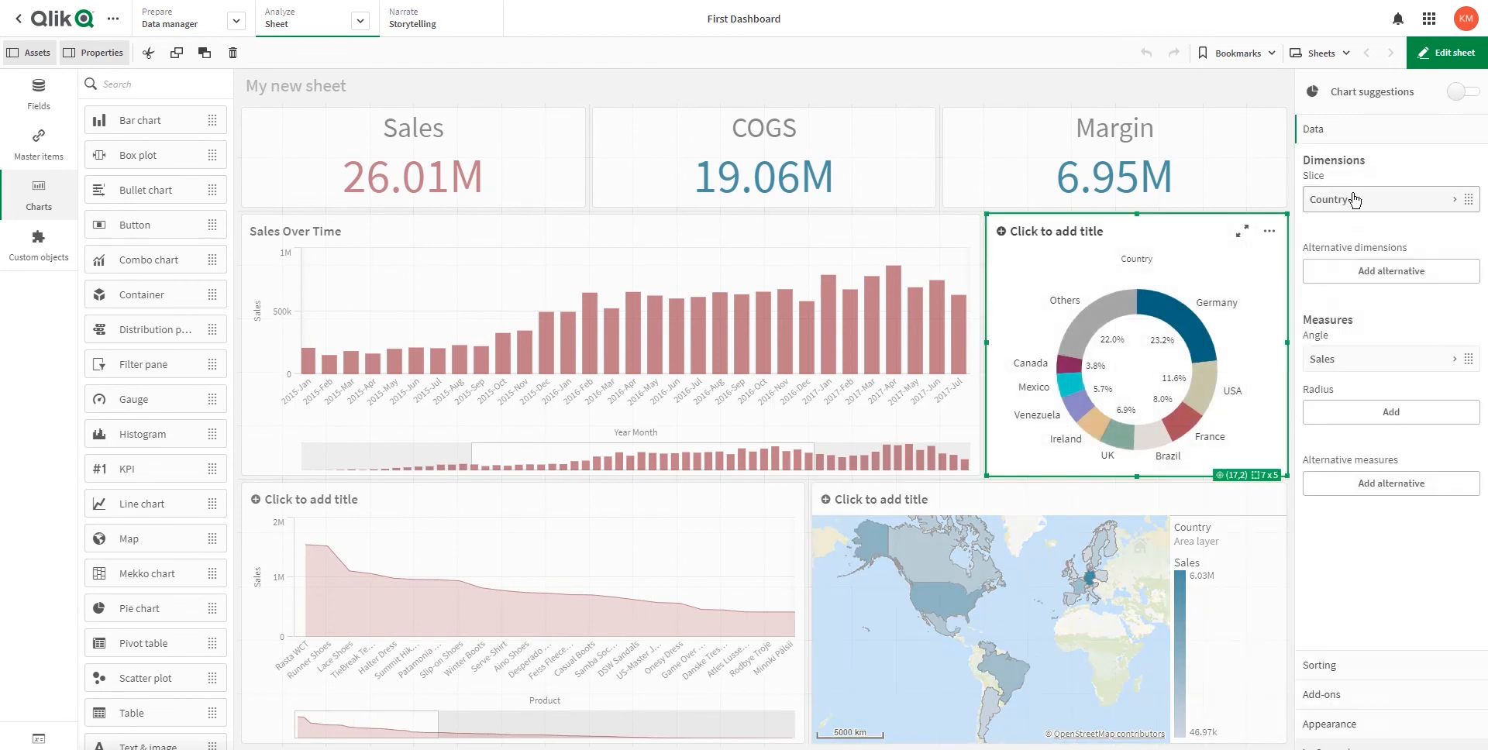
pyautogui.click(1362, 199)
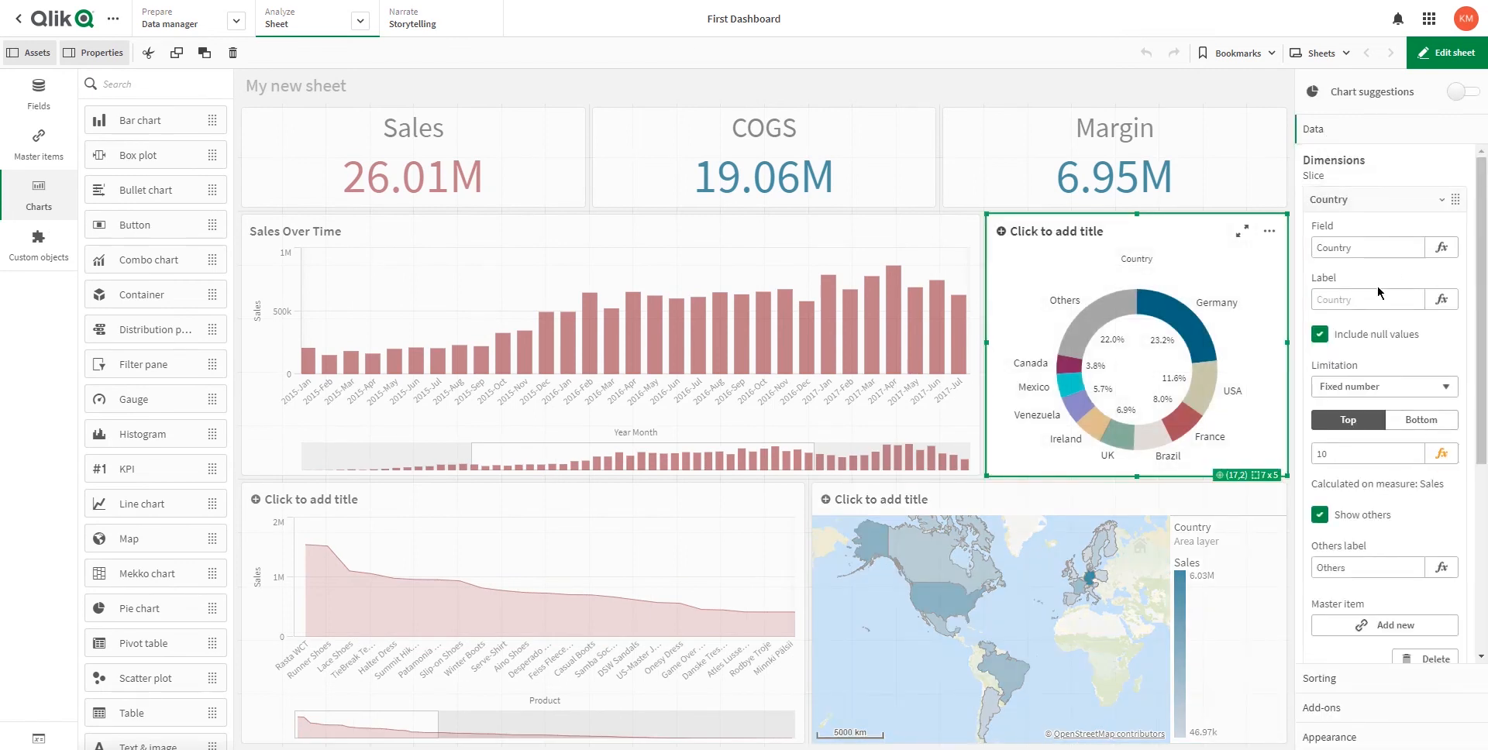
pyautogui.click(1430, 655)
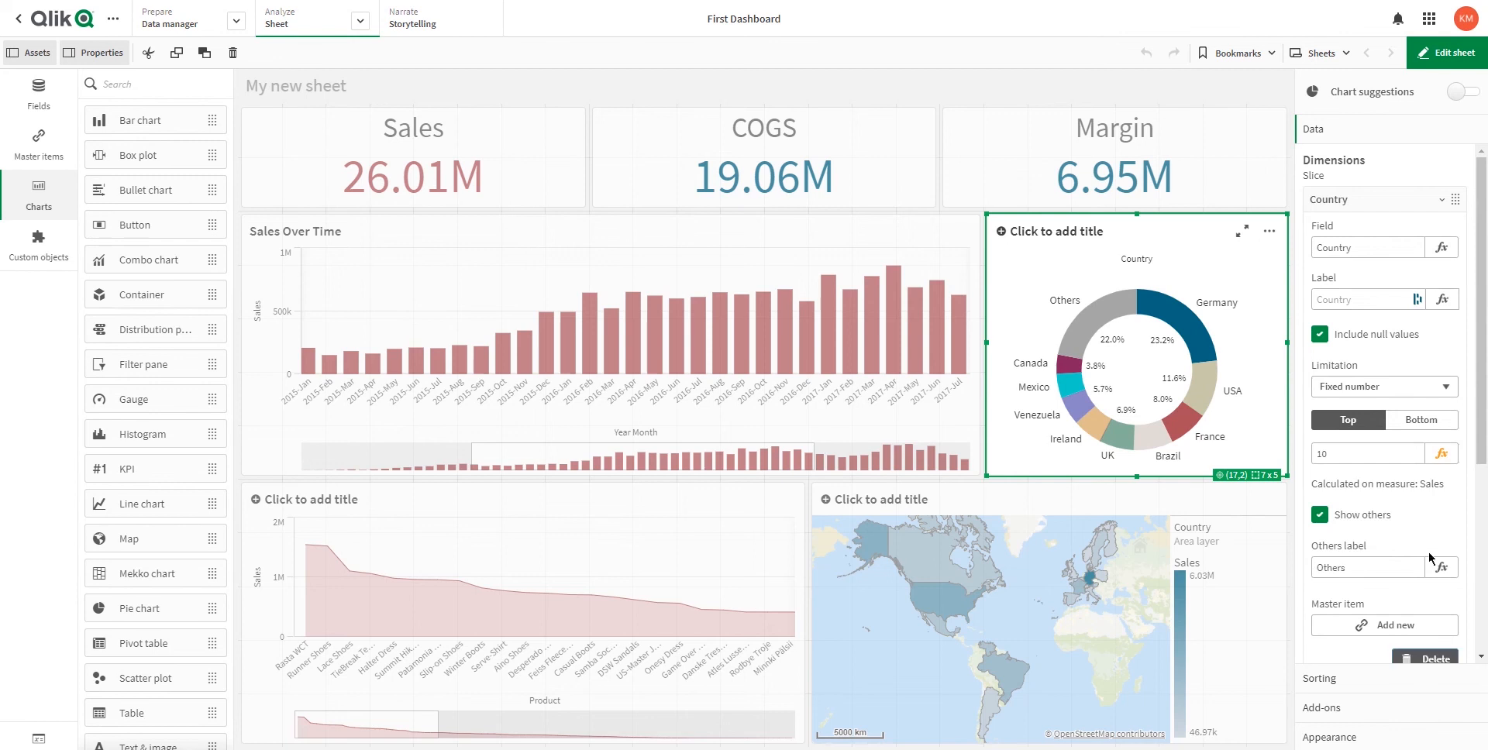
pyautogui.click(1317, 203)
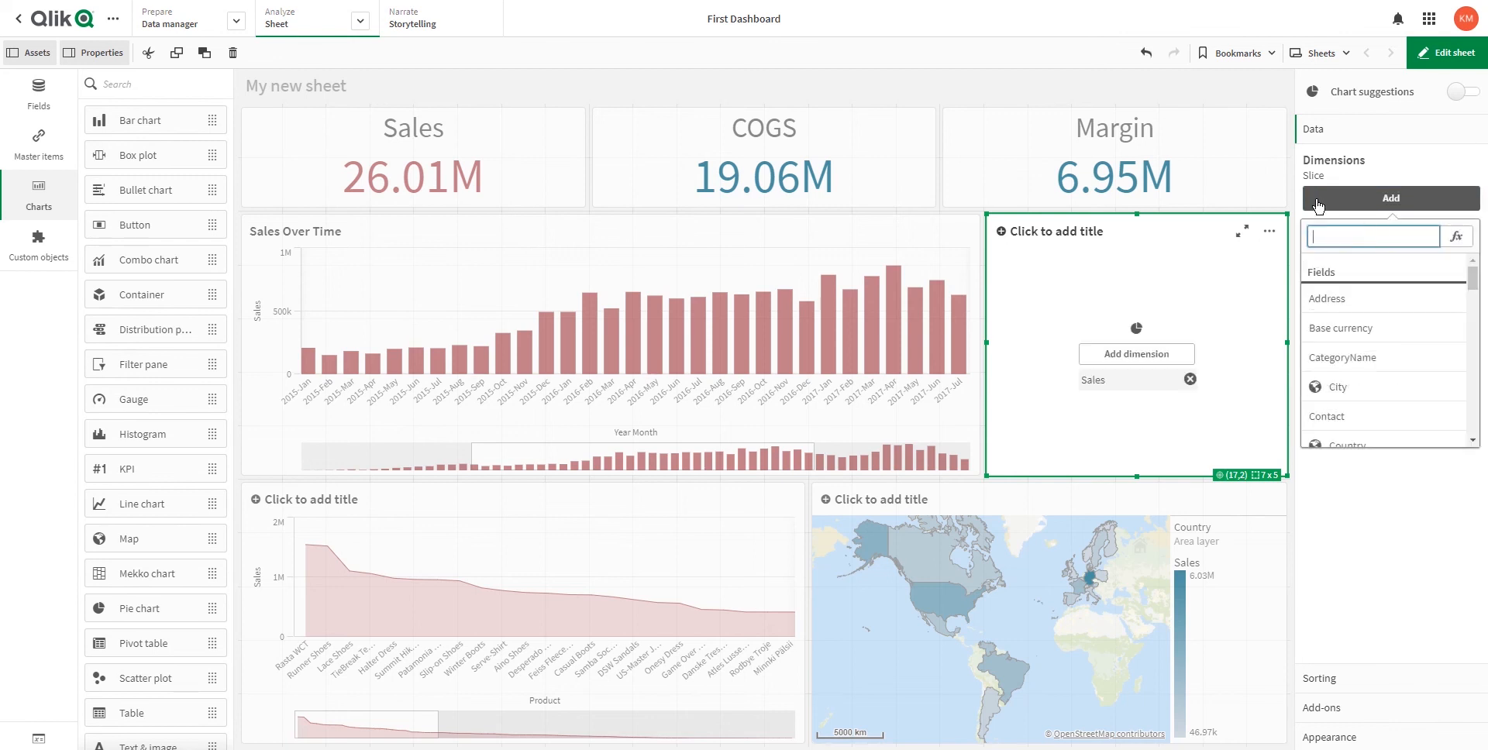
pyautogui.write('city')
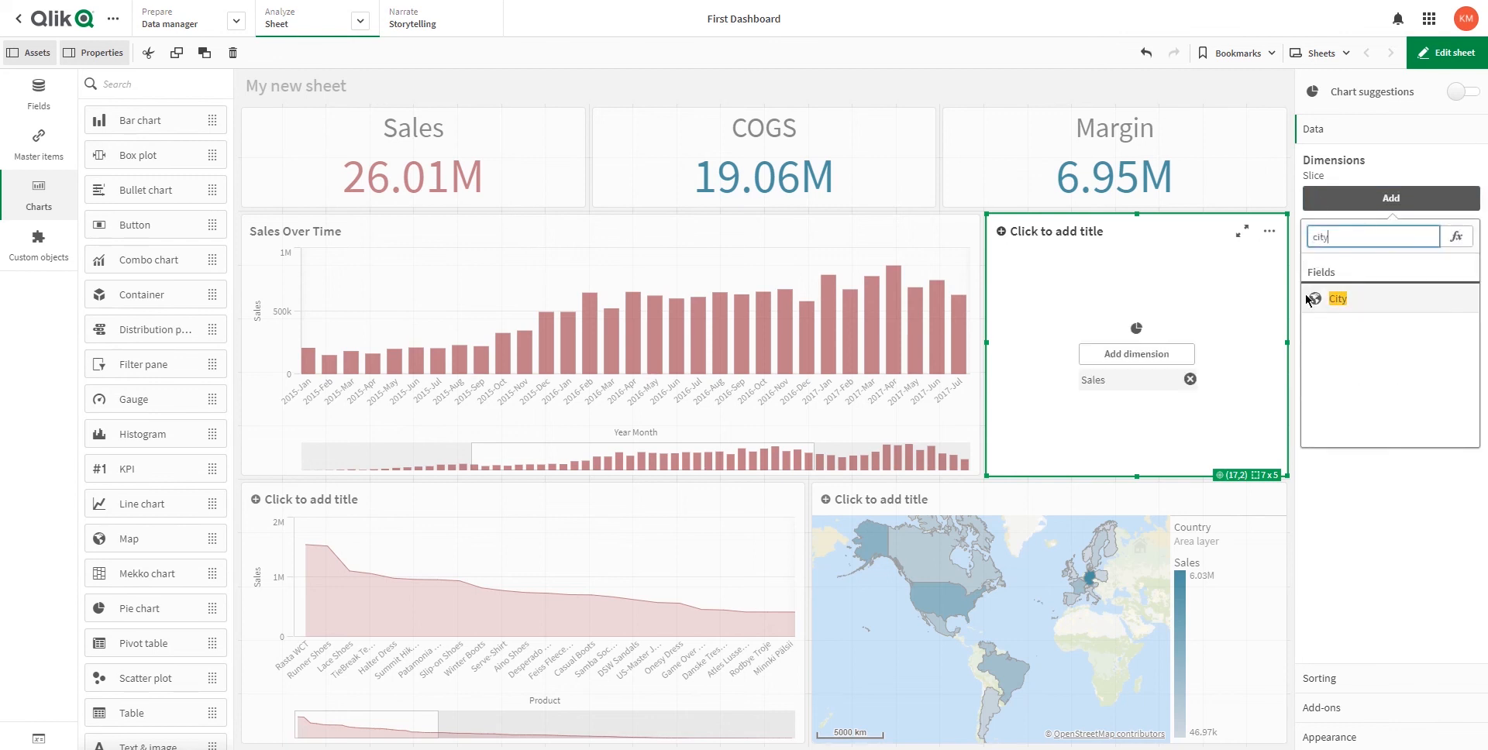
pyautogui.click(1337, 299)
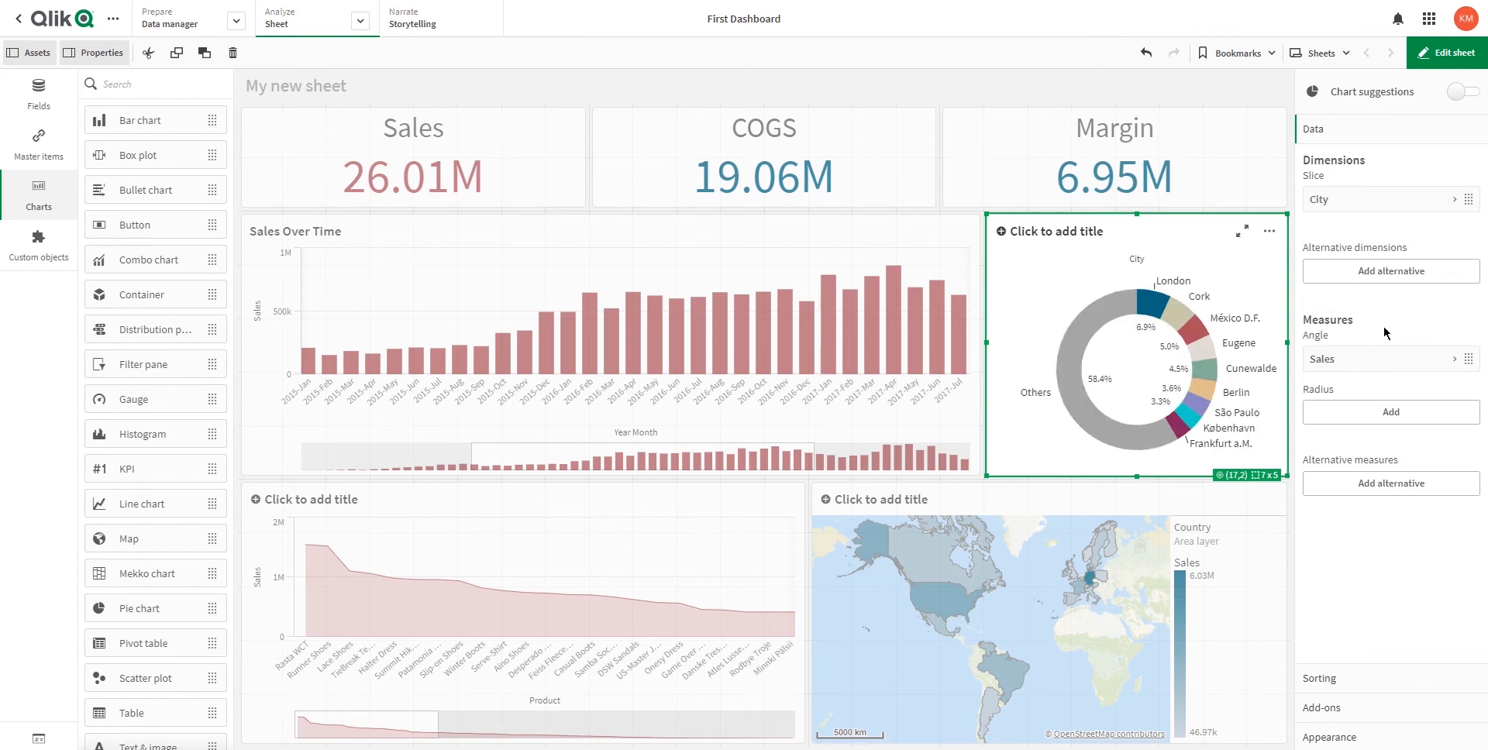
pyautogui.click(1430, 53)
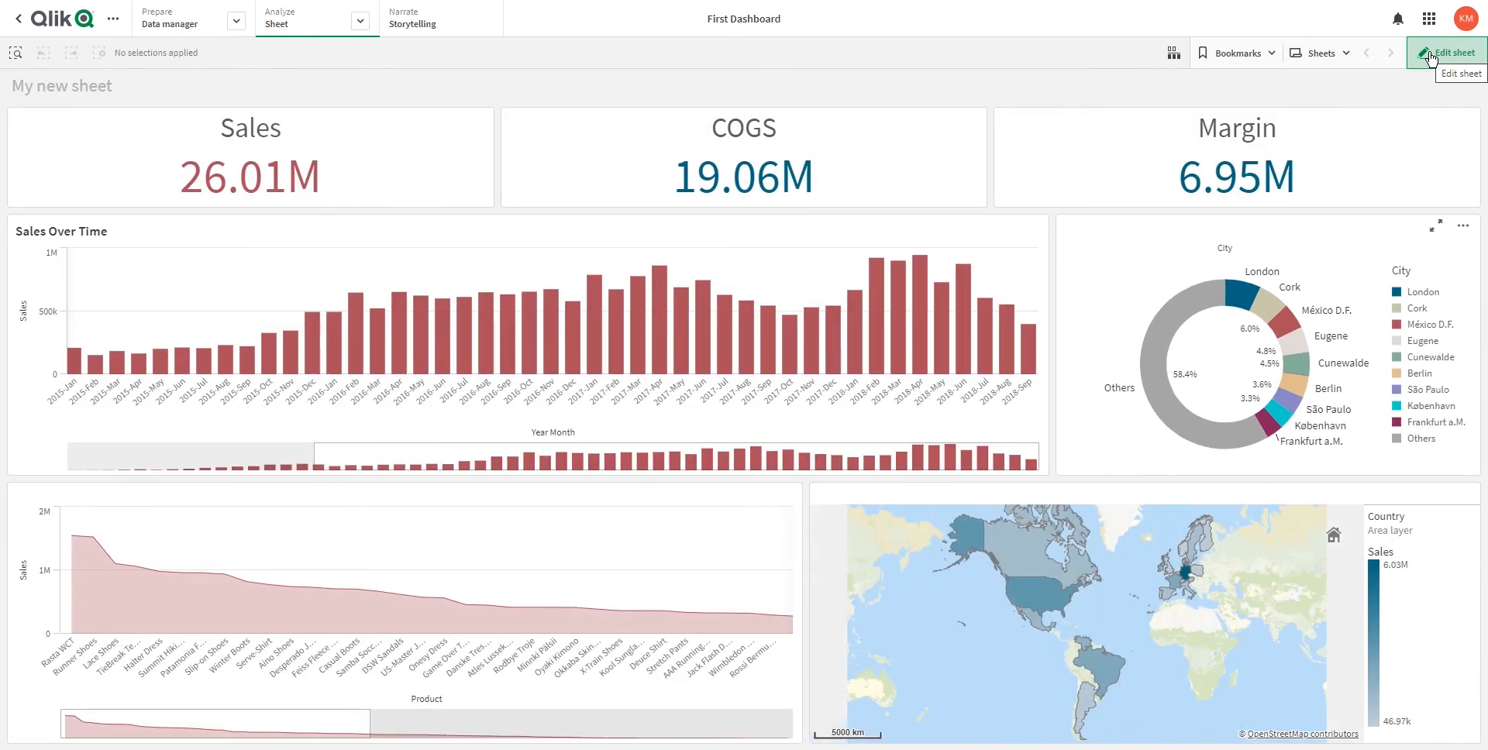
# Return to sheet editing and cut the City donut chart from the sheet.
pyautogui.click(1430, 53)
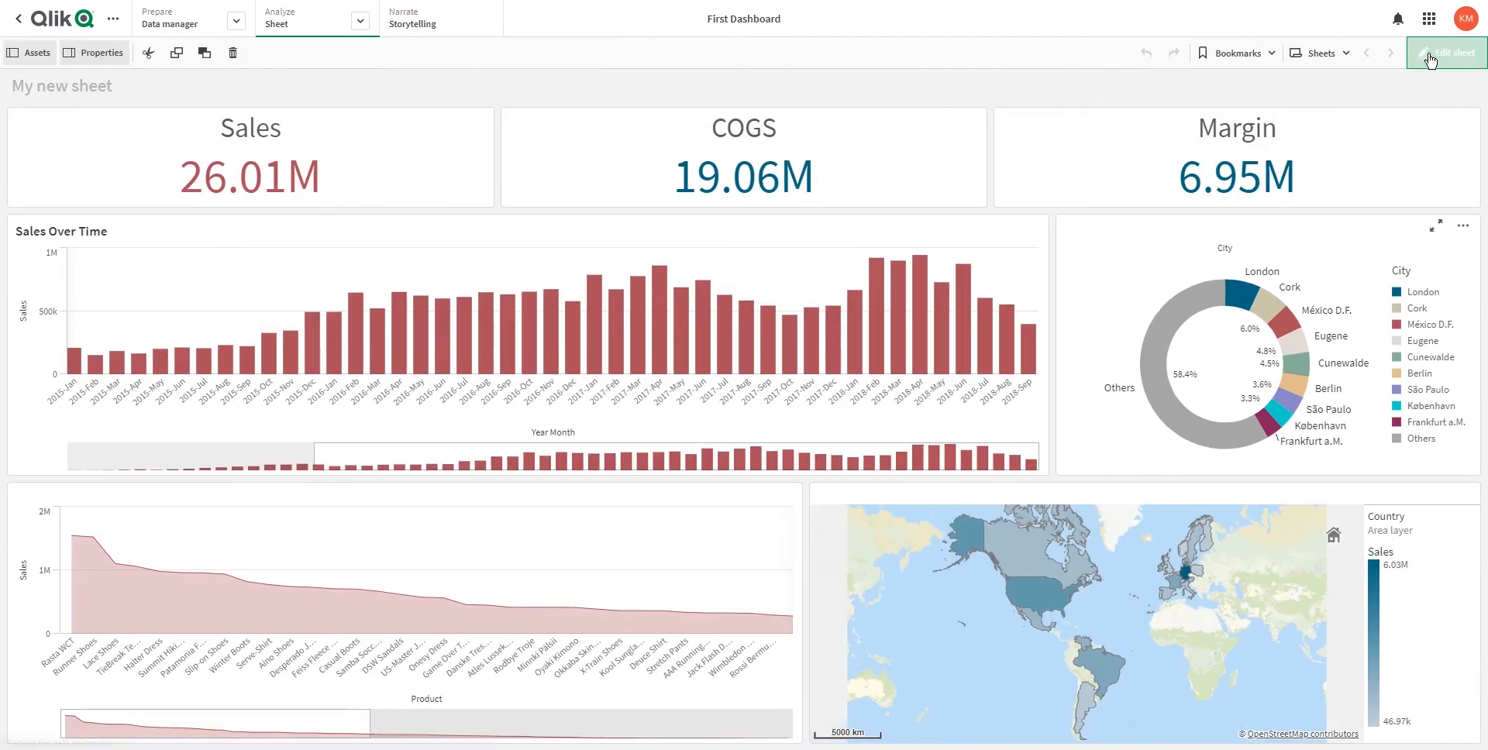
pyautogui.rightClick(1014, 255)
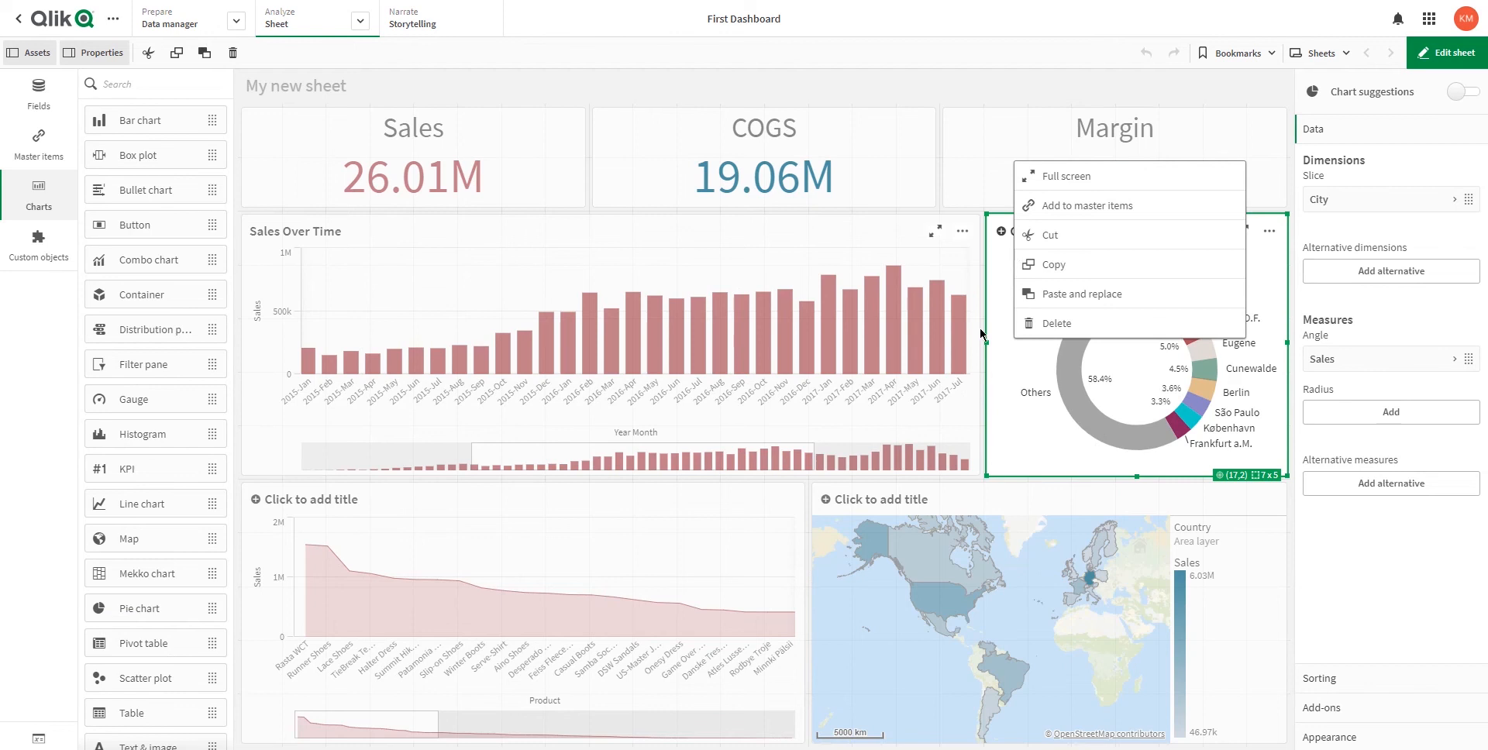
pyautogui.click(887, 293)
pyautogui.click(561, 647)
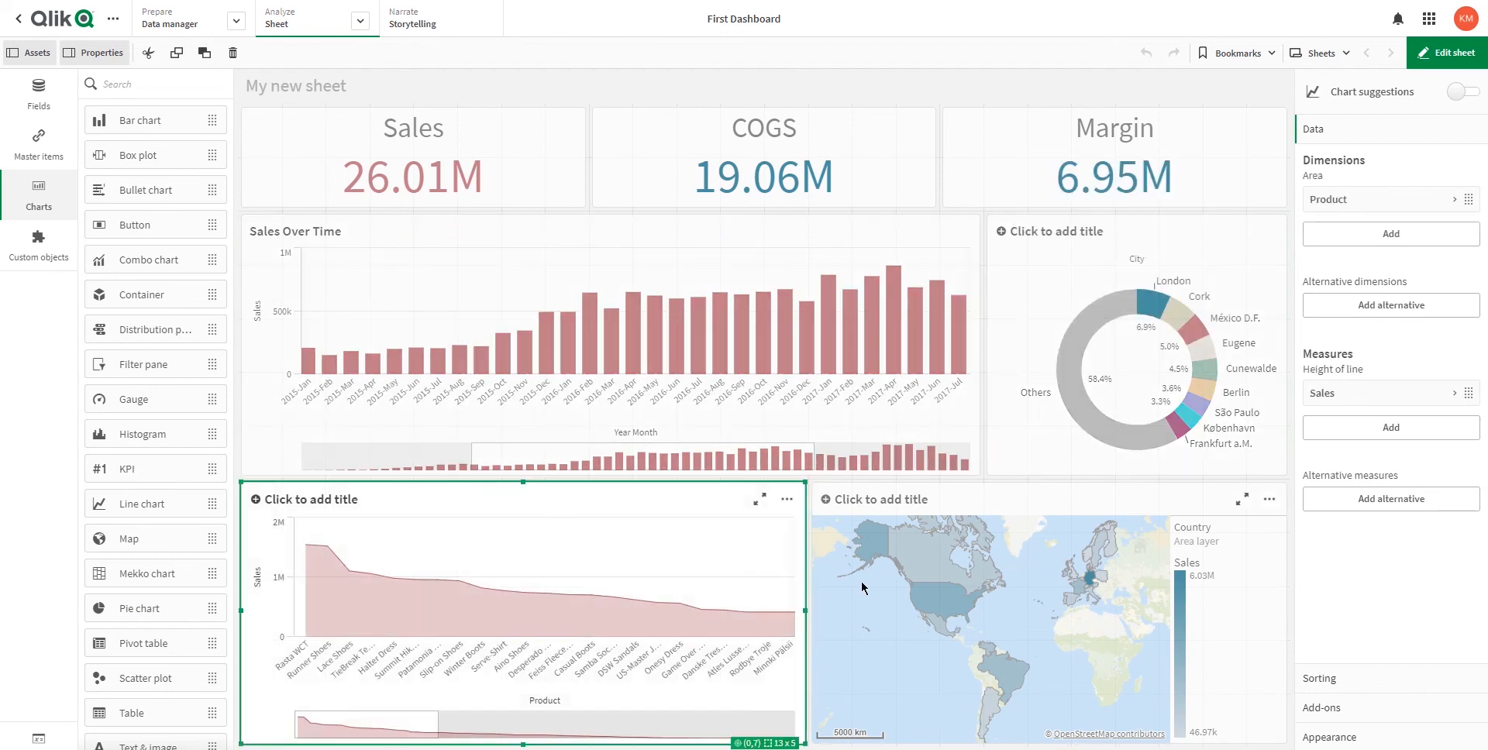
pyautogui.click(1009, 375)
pyautogui.click(952, 360)
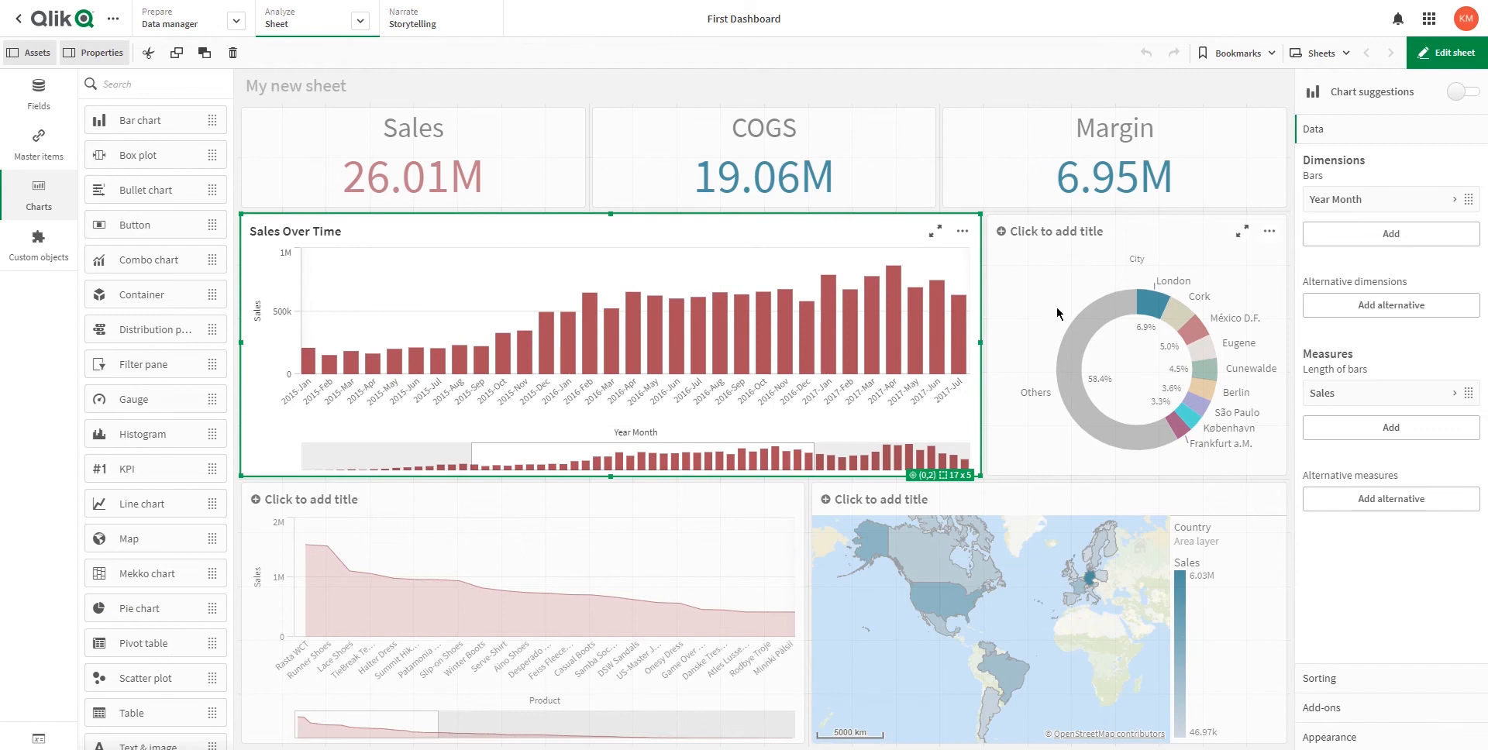
pyautogui.click(1018, 301)
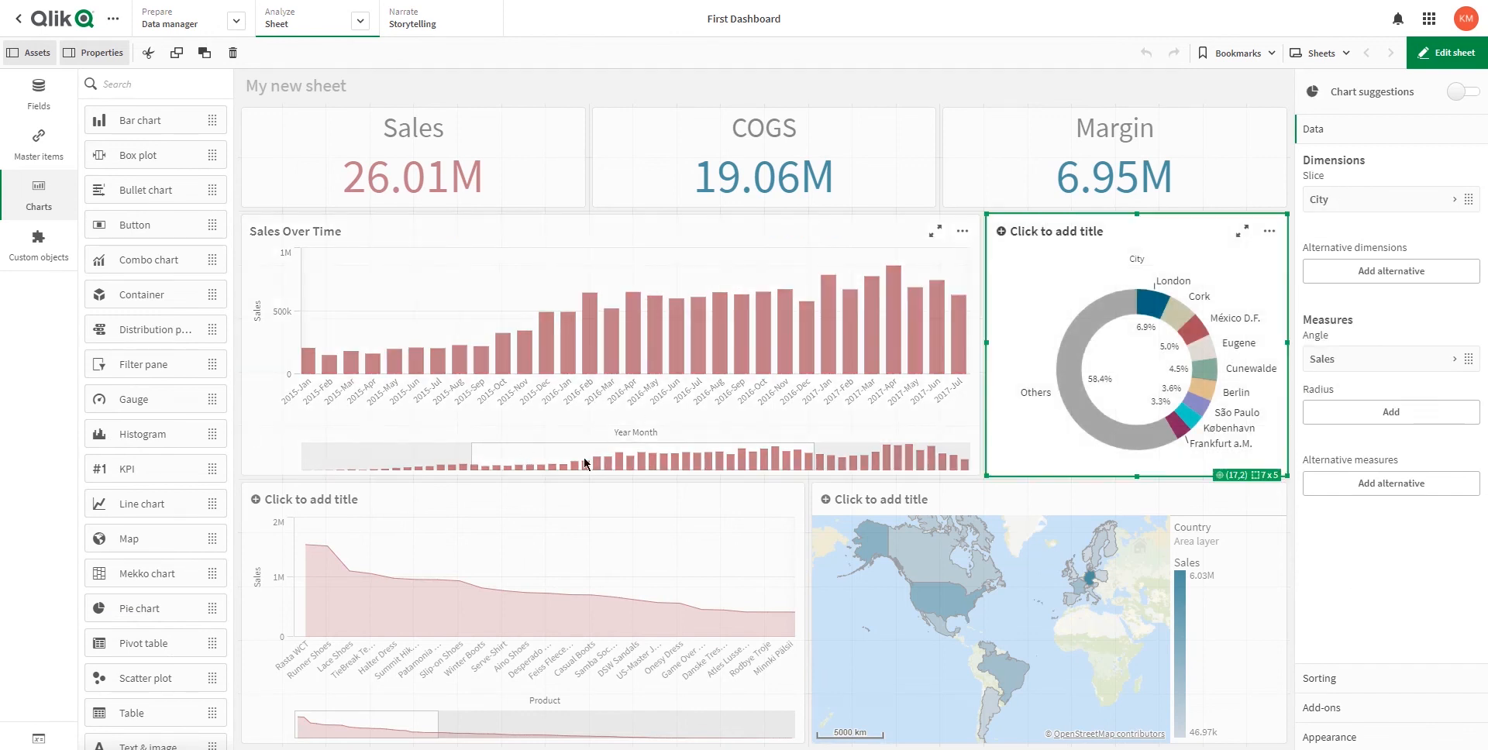
pyautogui.rightClick(1021, 285)
pyautogui.click(1045, 296)
# Narrow the Sales Over Time chart to 13 x 5 cells and resize the map to 11 x 7 cells beside it.
pyautogui.click(996, 527)
pyautogui.click(869, 571)
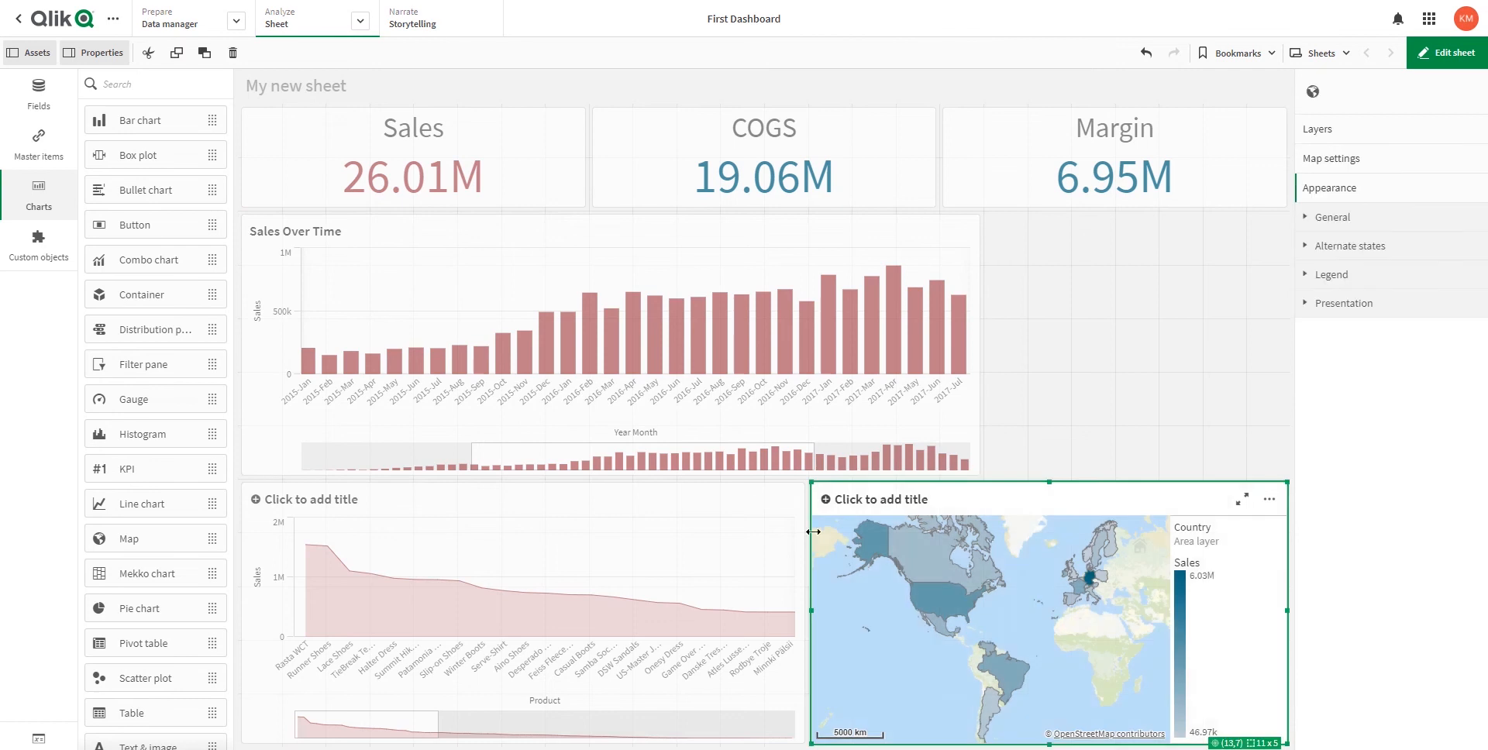
pyautogui.moveTo(810, 546); pyautogui.dragTo(987, 546)
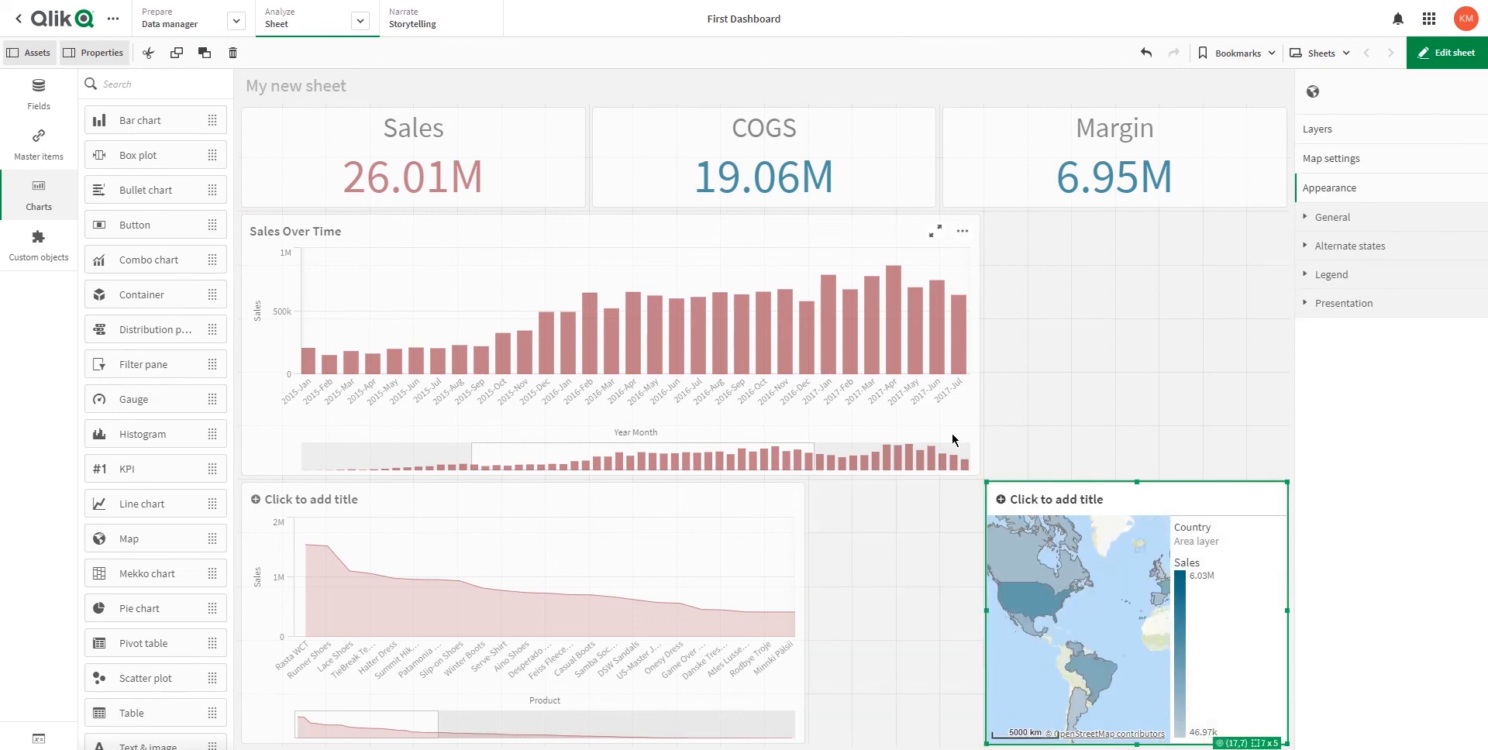
pyautogui.click(968, 368)
pyautogui.moveTo(980, 342); pyautogui.dragTo(806, 342)
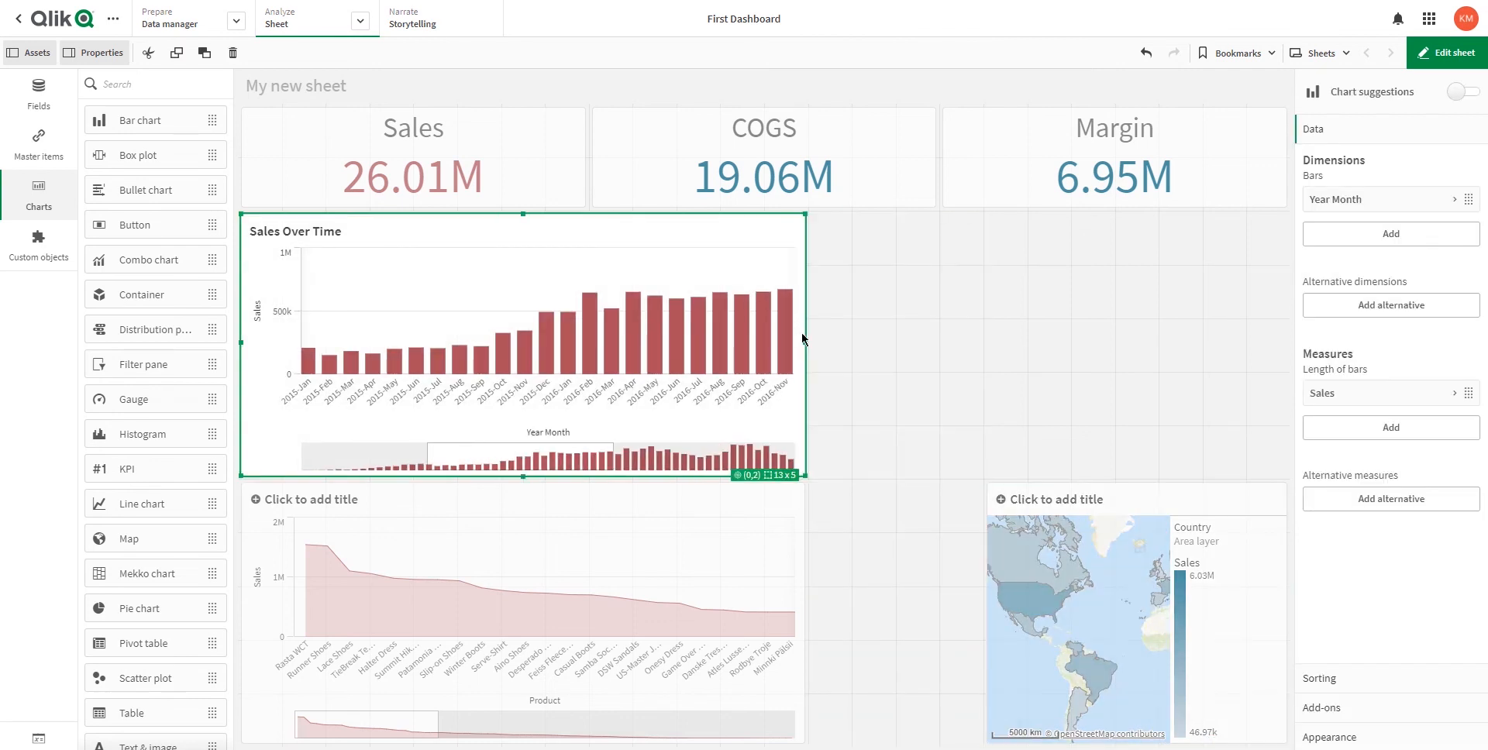
pyautogui.moveTo(987, 485); pyautogui.dragTo(812, 213)
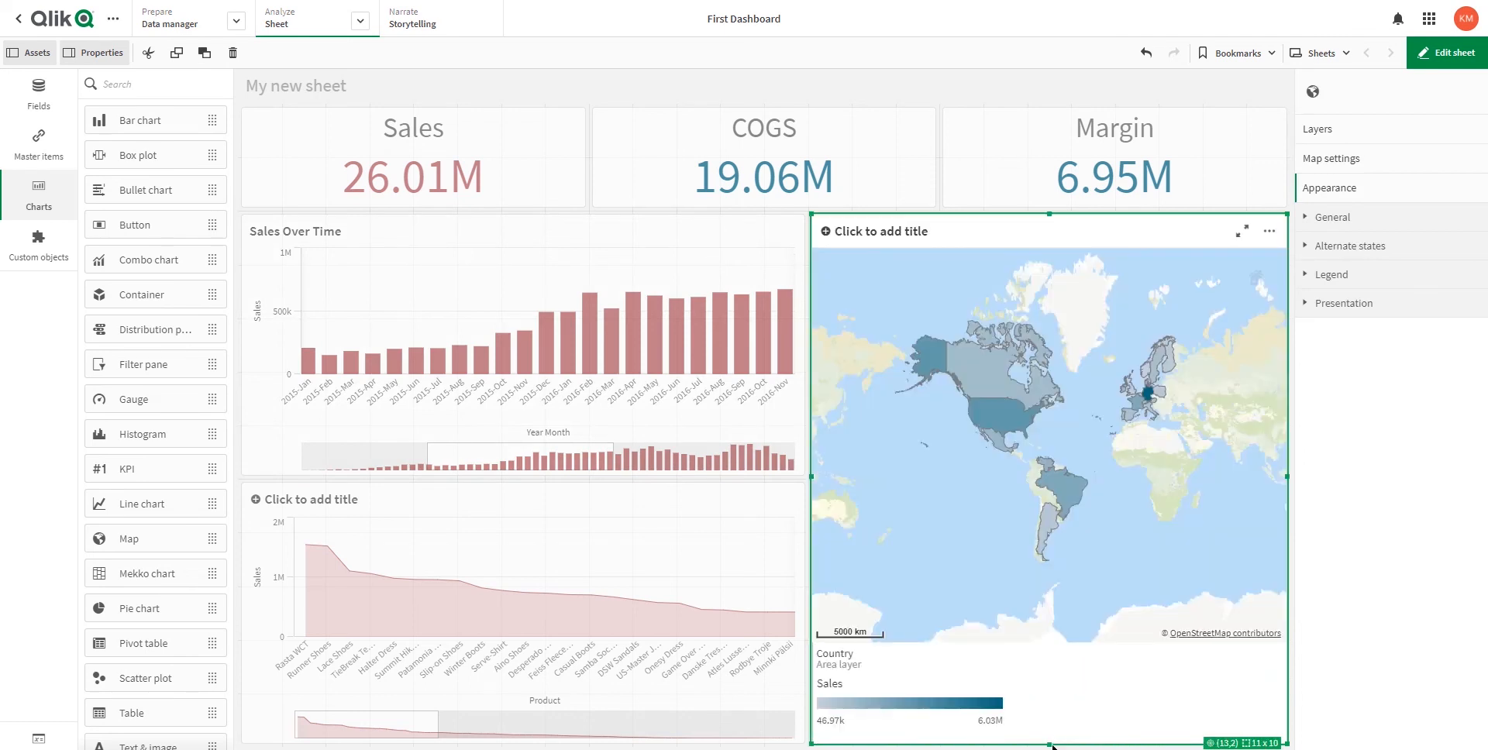
pyautogui.moveTo(1050, 744); pyautogui.dragTo(994, 583)
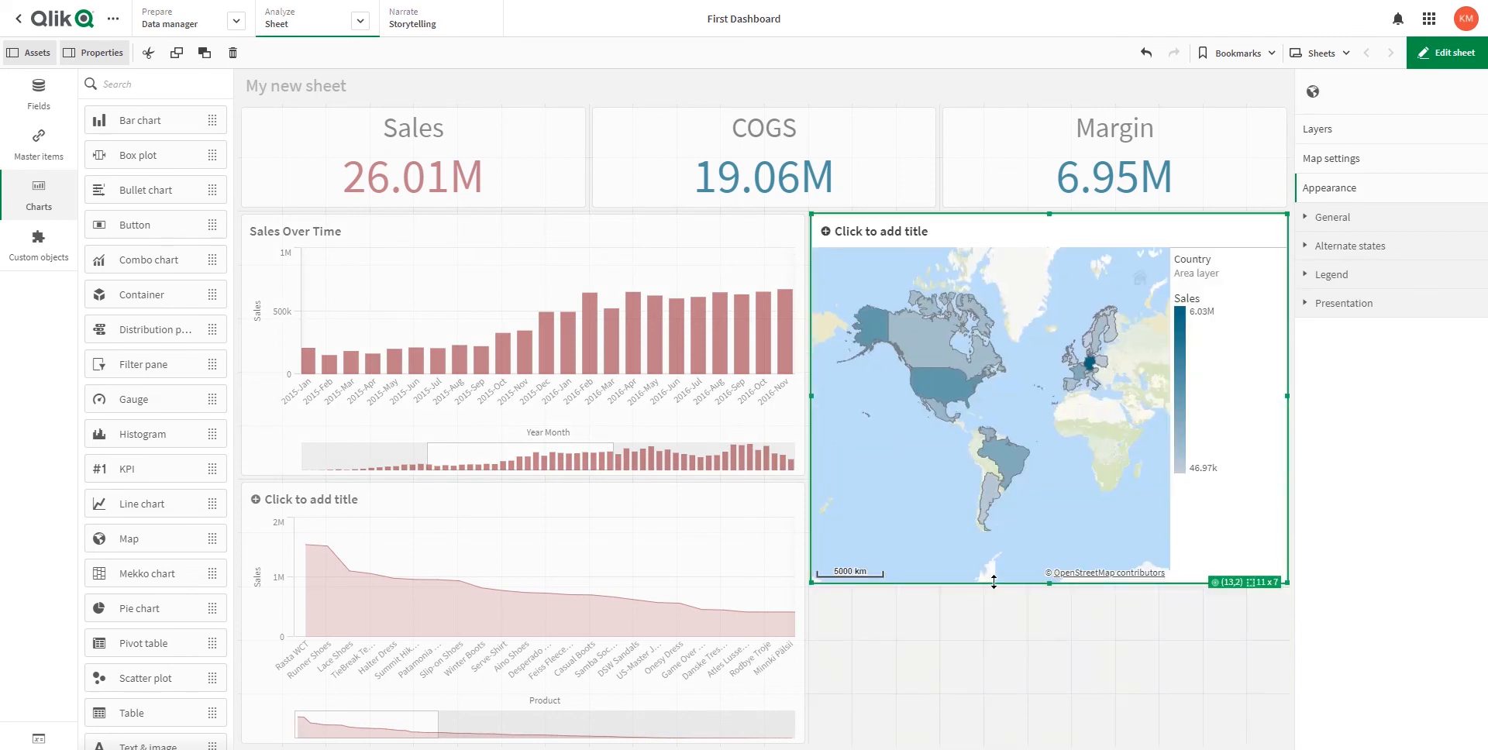
# Paste the City donut chart into the empty space below the map and view the finished sheet.
pyautogui.click(1023, 639)
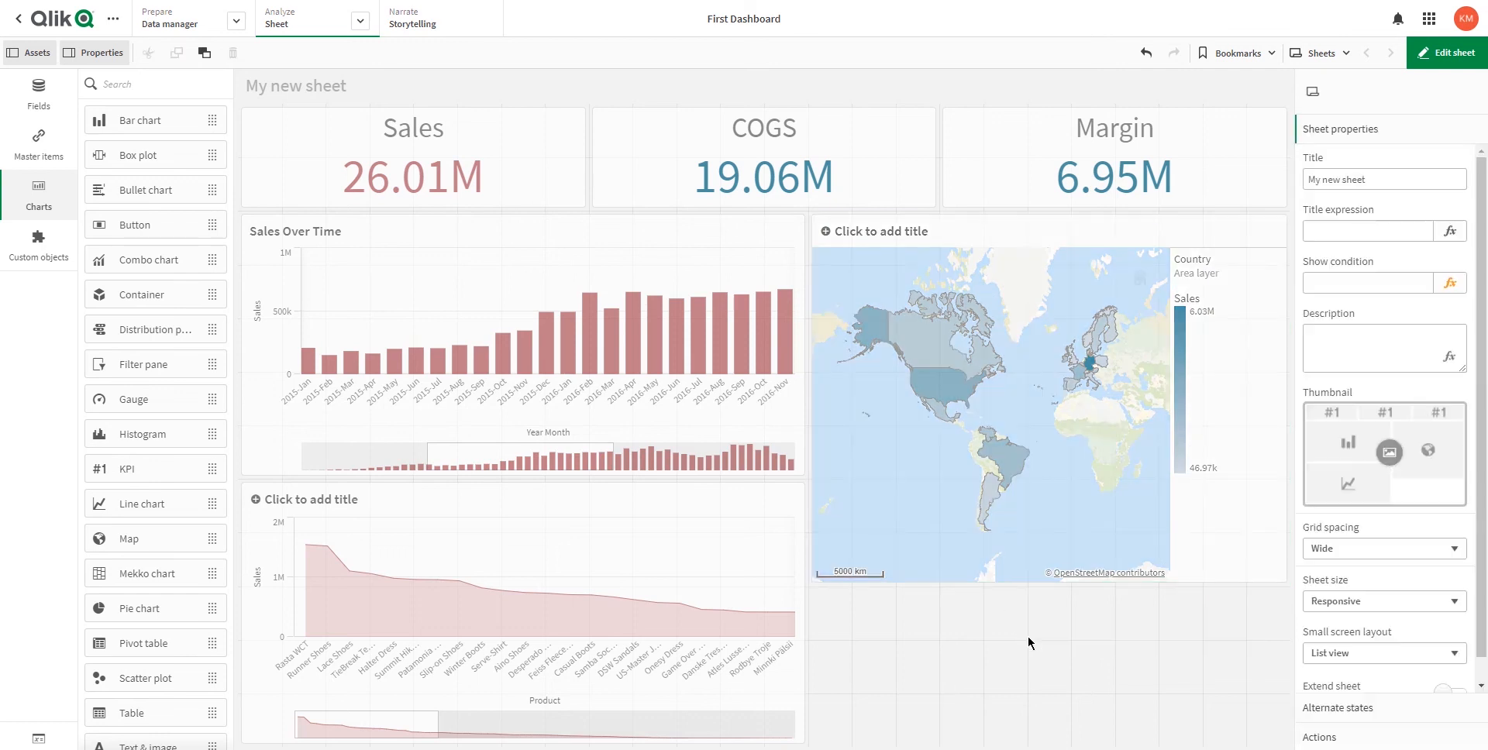
pyautogui.hotkey('ctrl', 'v')
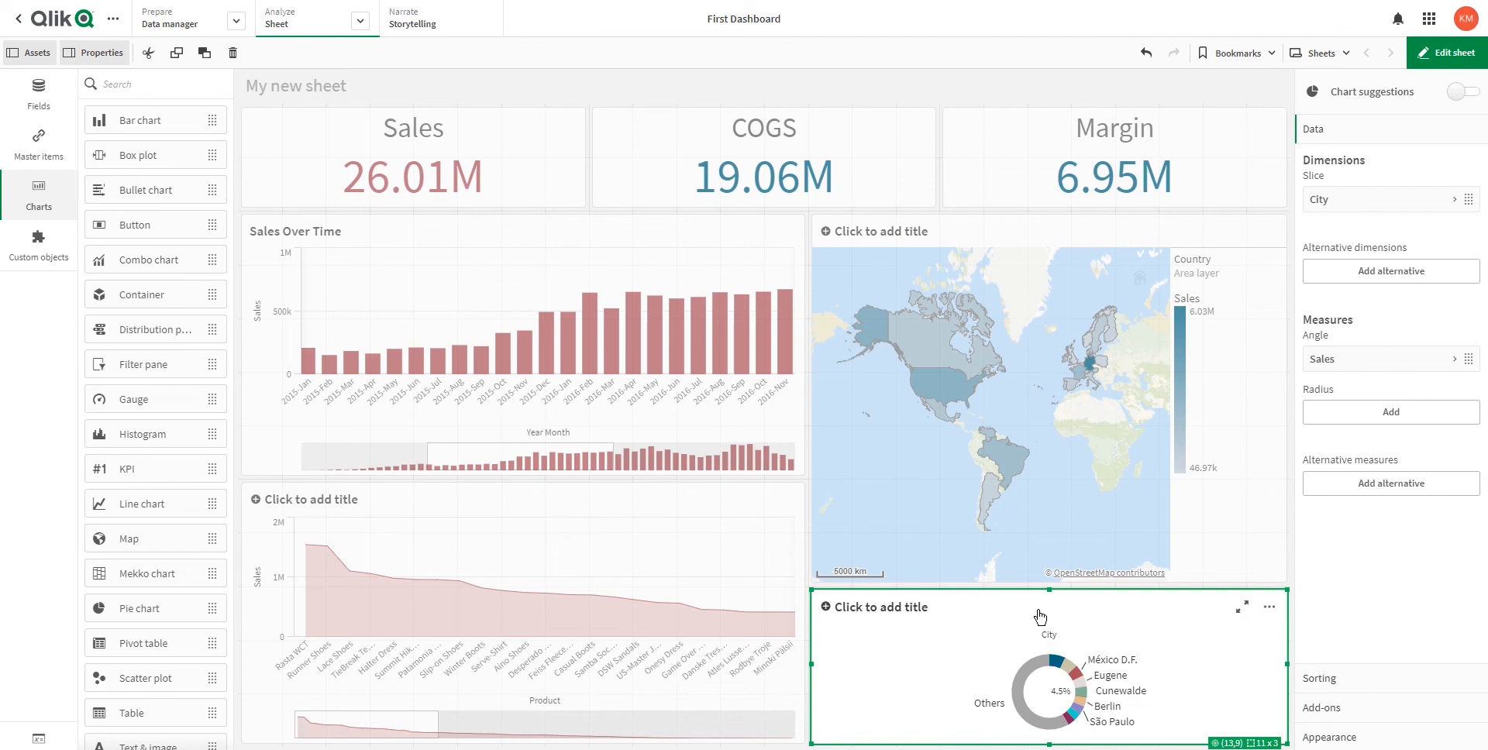
pyautogui.click(1419, 56)
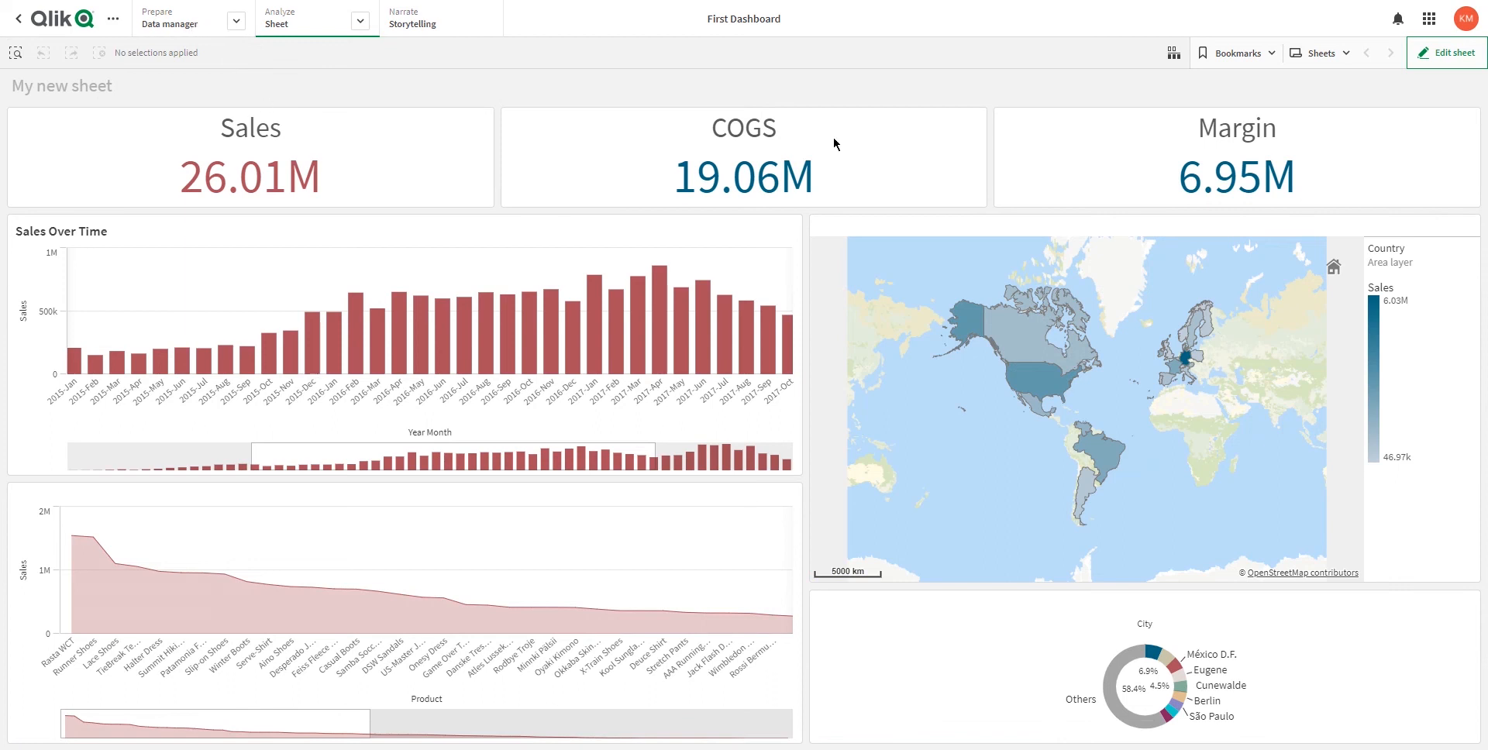
# Move the Sales Over Time chart to the latest months and filter the sheet to USA from the map.
pyautogui.scroll(2, 1202, 394)
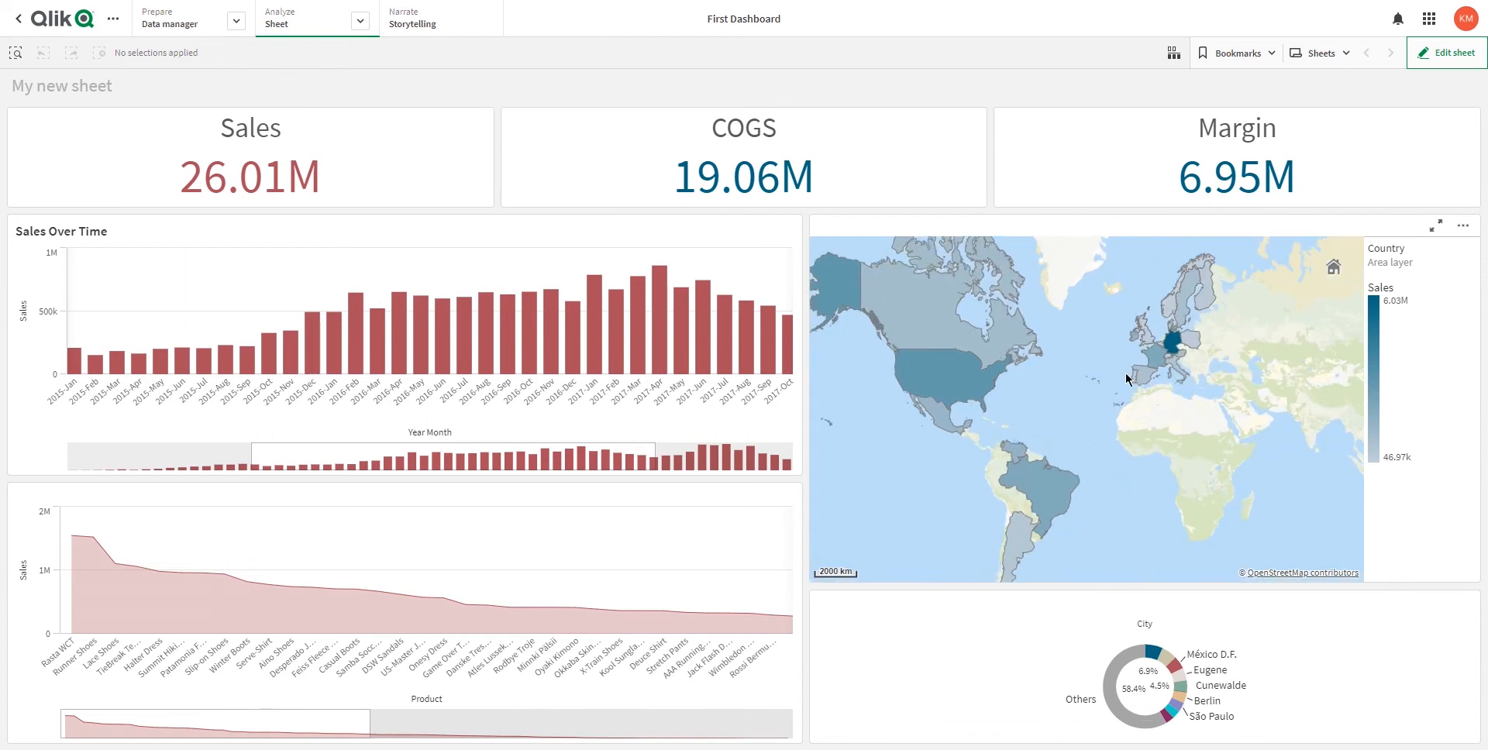
pyautogui.moveTo(619, 461); pyautogui.dragTo(796, 478)
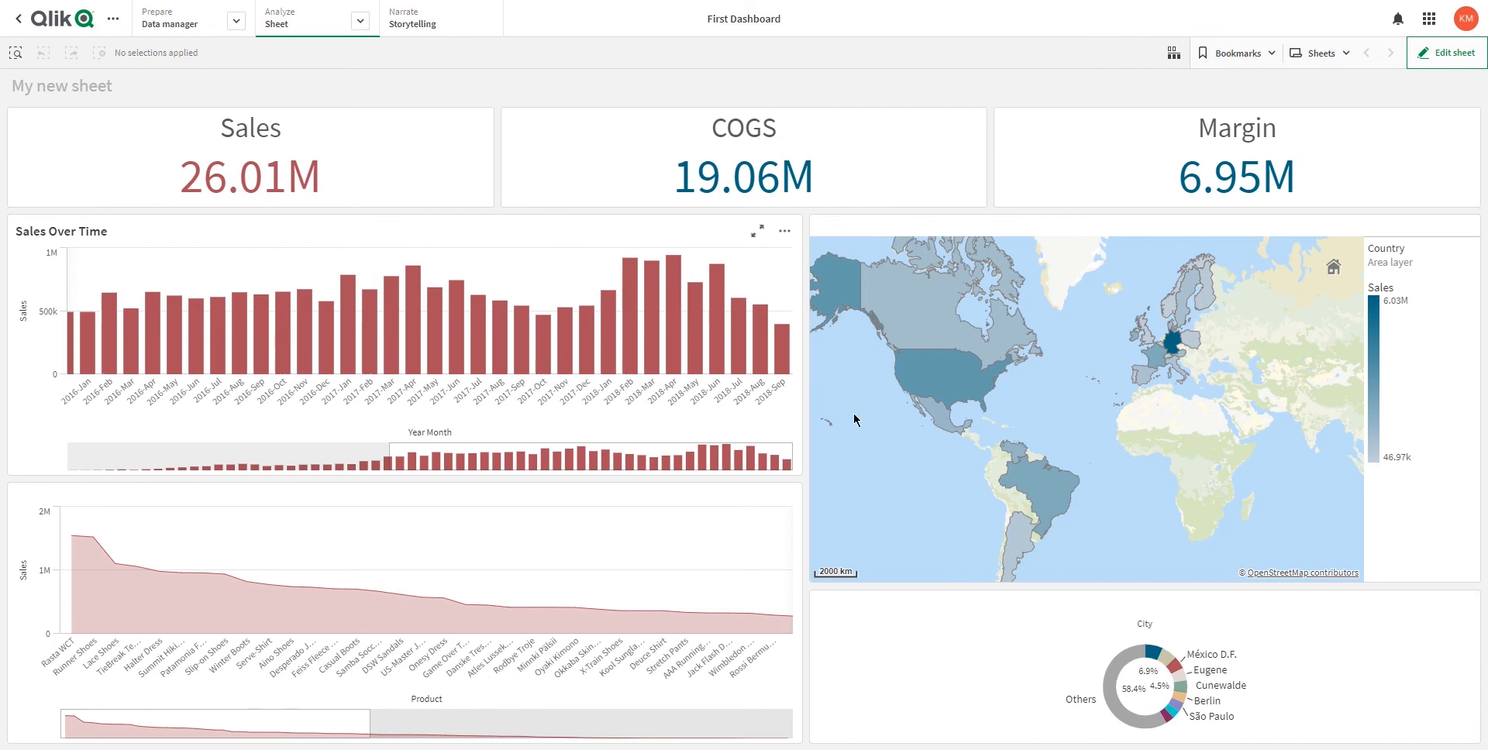
pyautogui.click(954, 380)
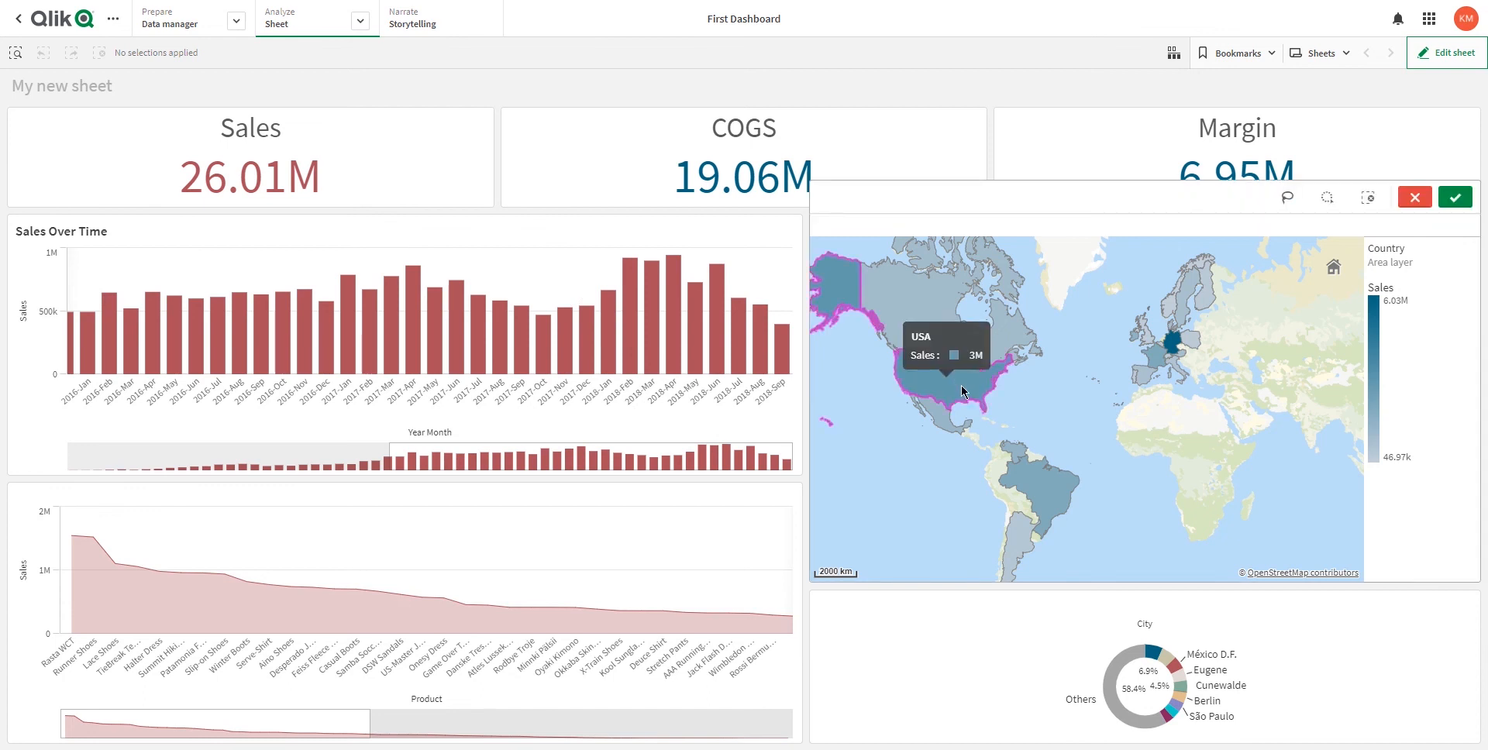
pyautogui.click(1455, 198)
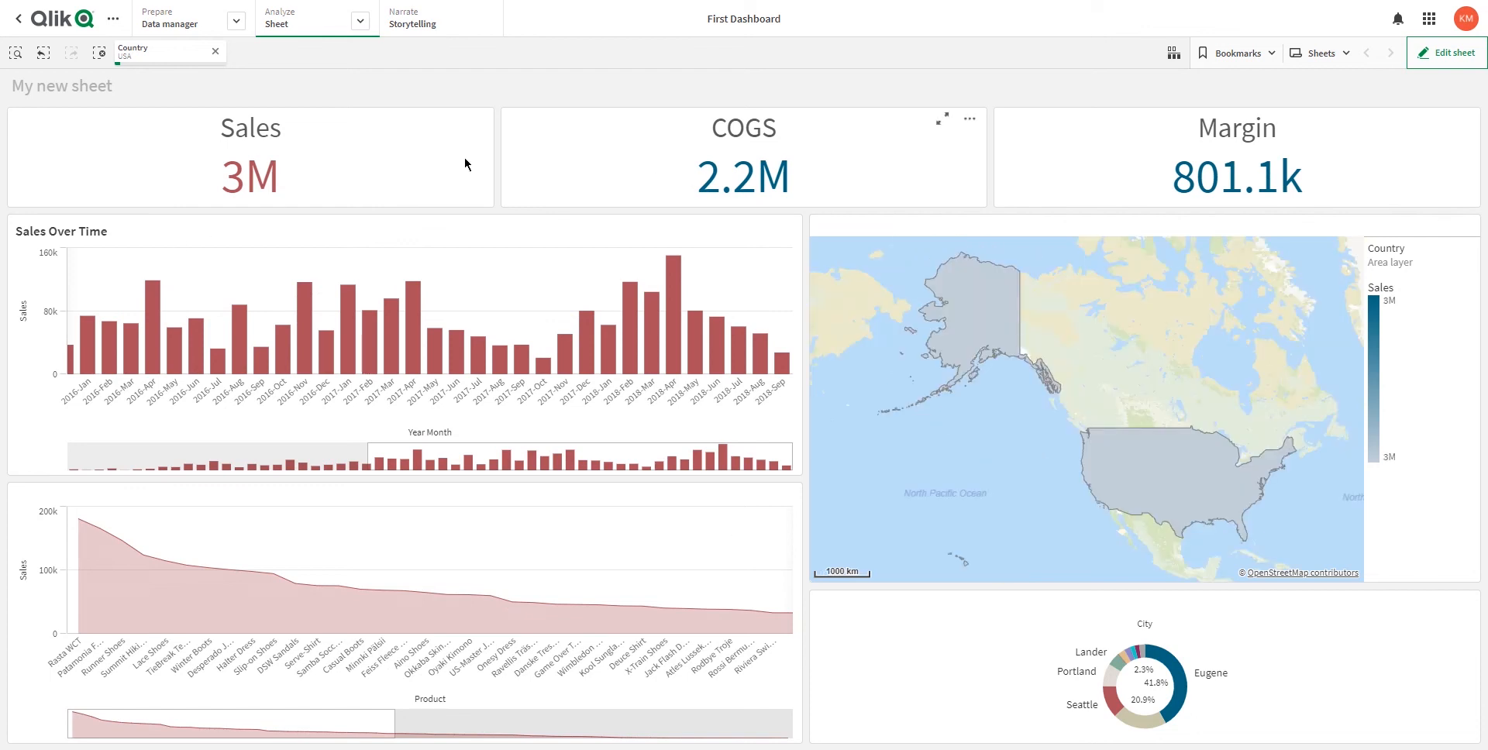
# Check the Country selection's list, clear the USA selection, and step back to restore it.
pyautogui.click(143, 55)
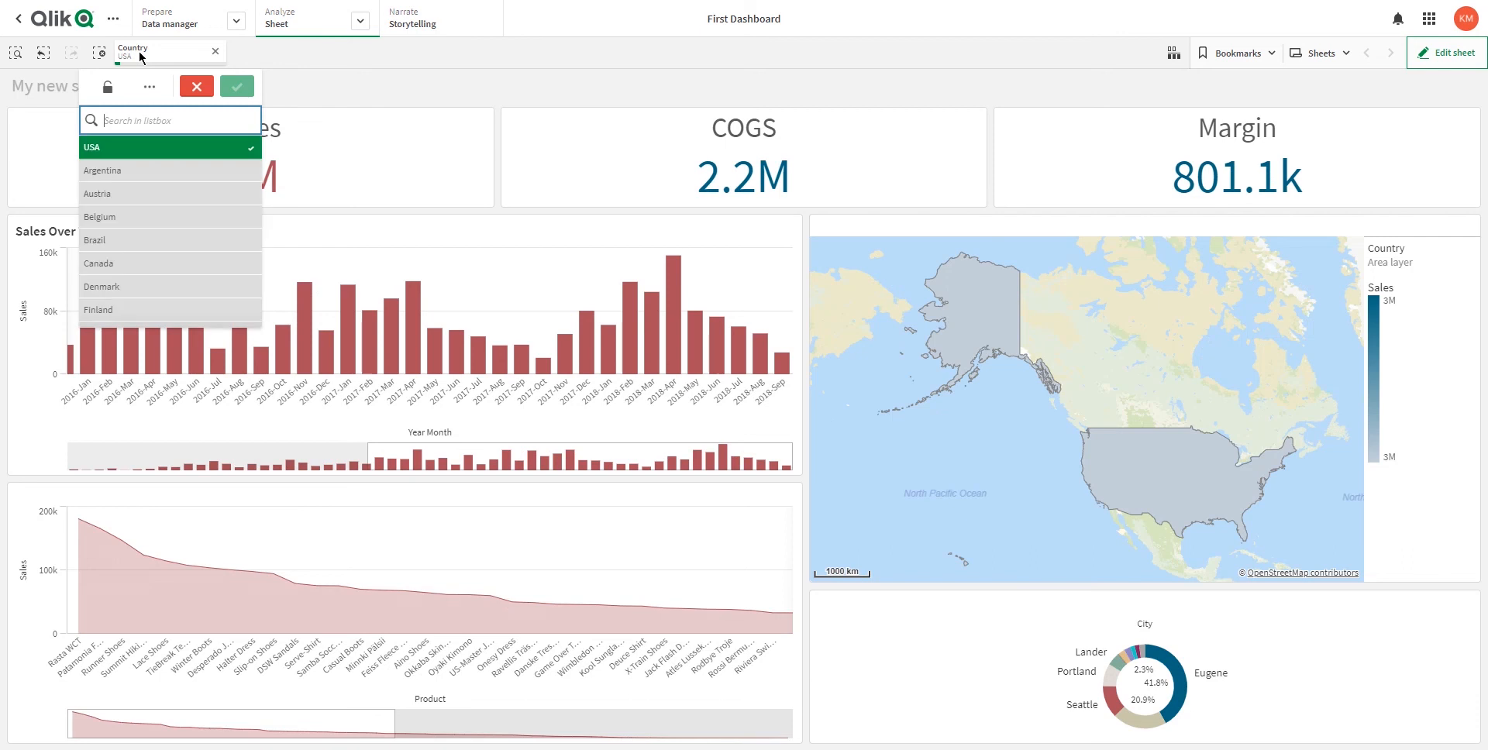
pyautogui.click(142, 54)
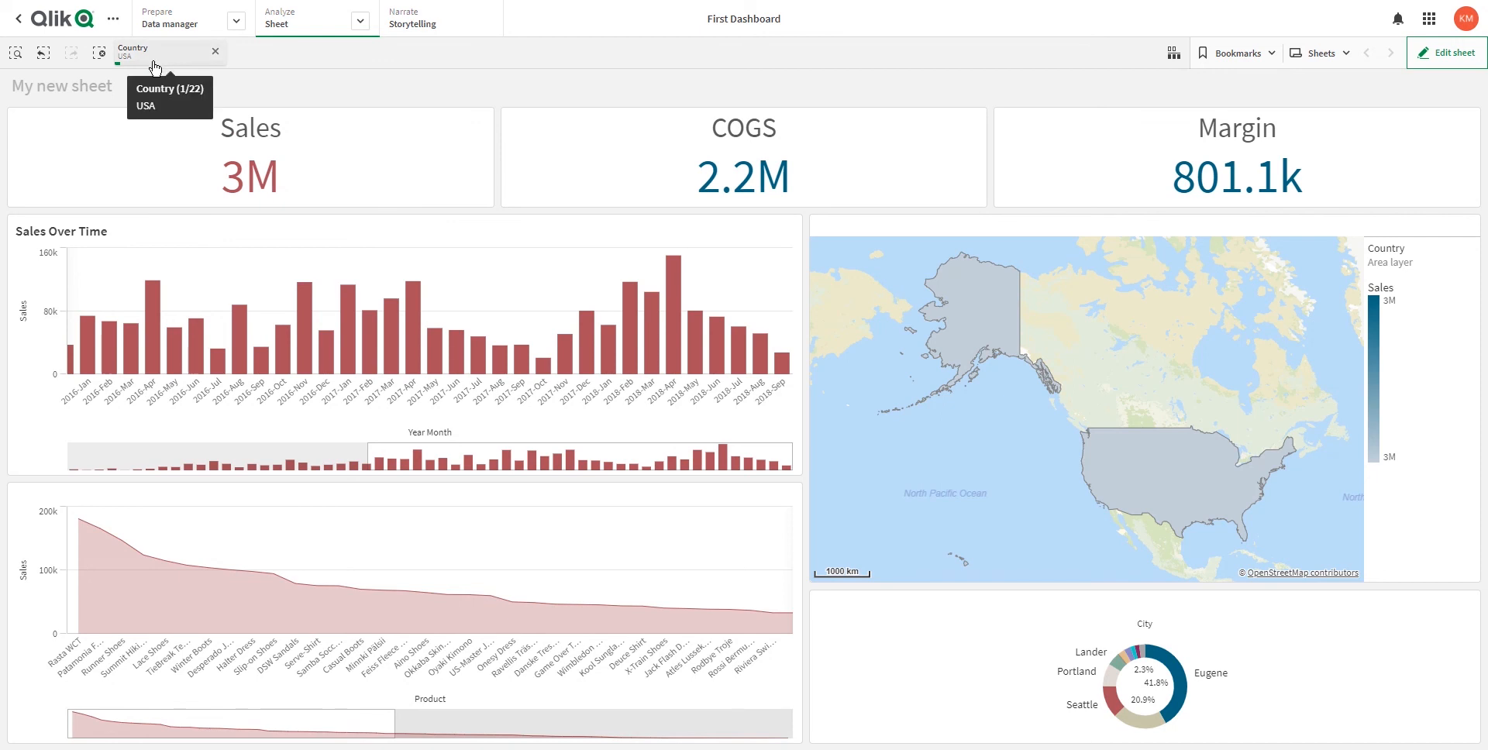
pyautogui.click(215, 51)
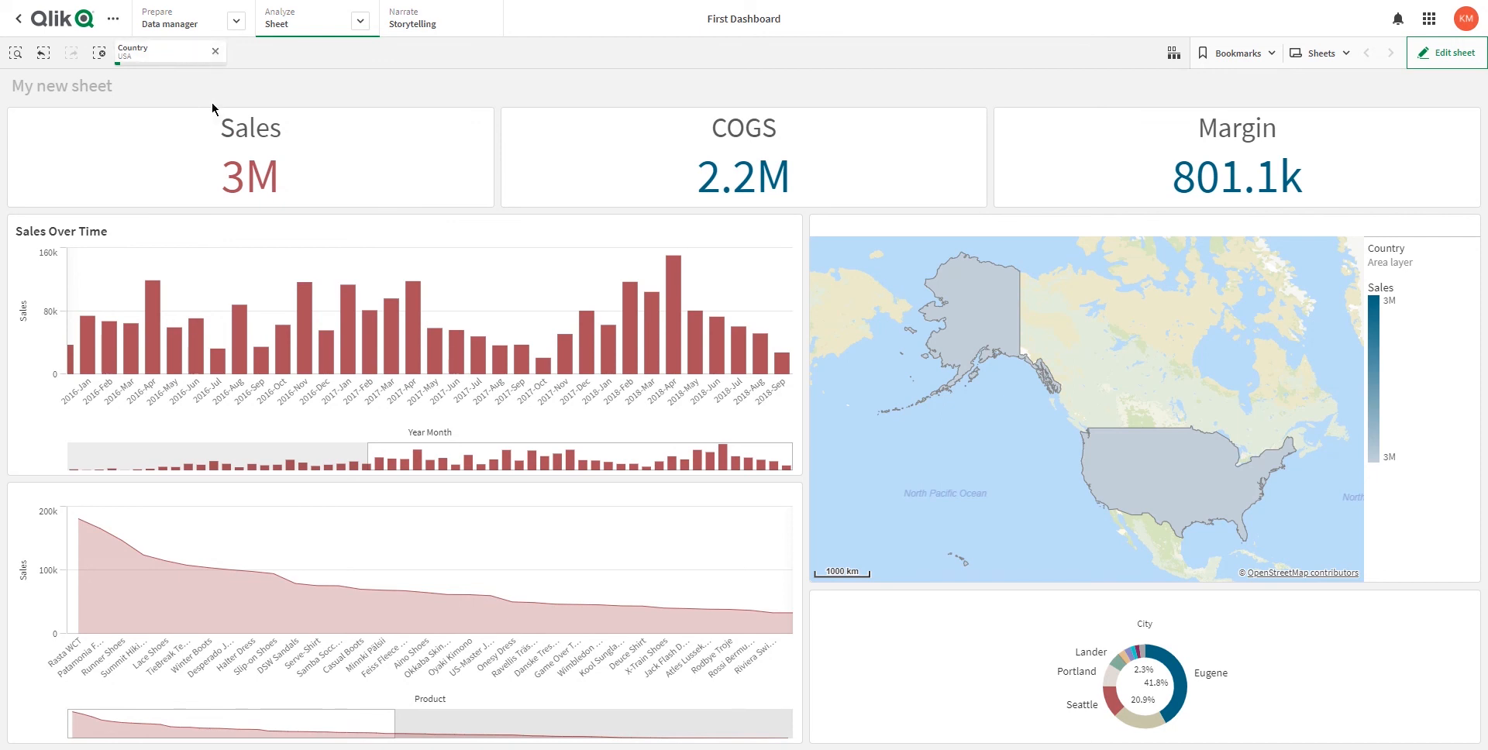
pyautogui.click(44, 53)
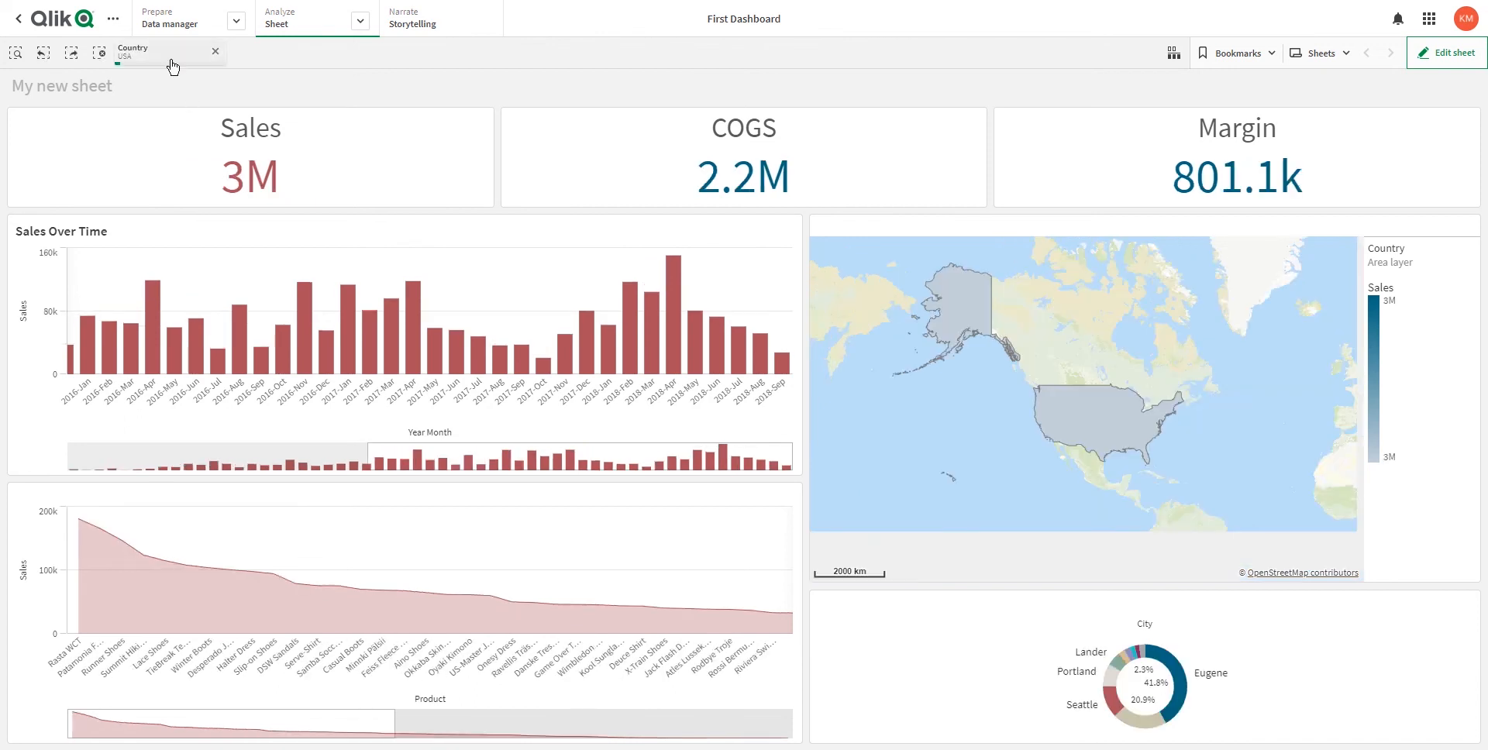
# Examine the KPIs, time chart, product chart and City donut chart for the USA selection.
pyautogui.moveTo(459, 462); pyautogui.dragTo(585, 478)
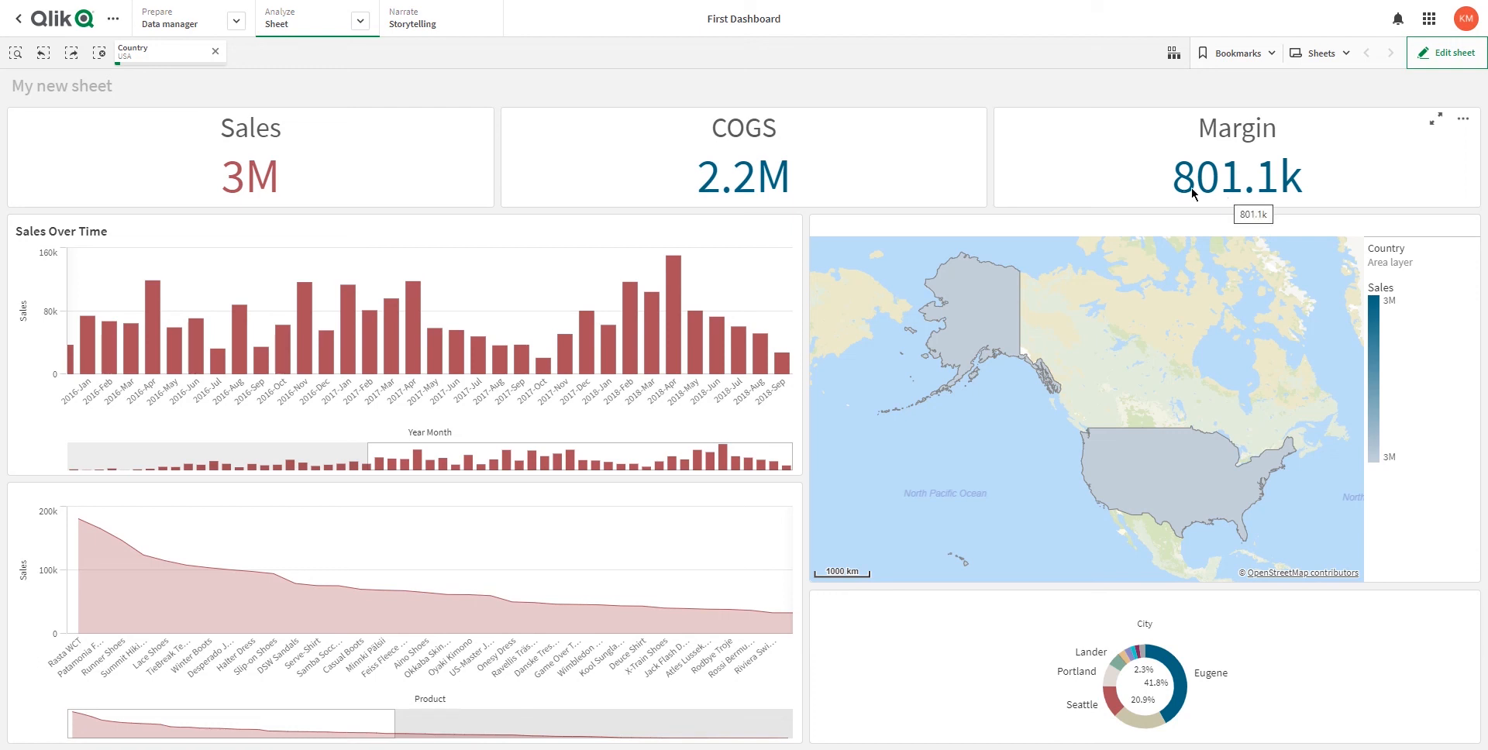
pyautogui.moveTo(574, 457); pyautogui.dragTo(696, 475)
pyautogui.moveTo(70, 648)
pyautogui.moveTo(1207, 678)
# Add Canada to the Country selection alongside USA and review the selected countries.
pyautogui.click(177, 62)
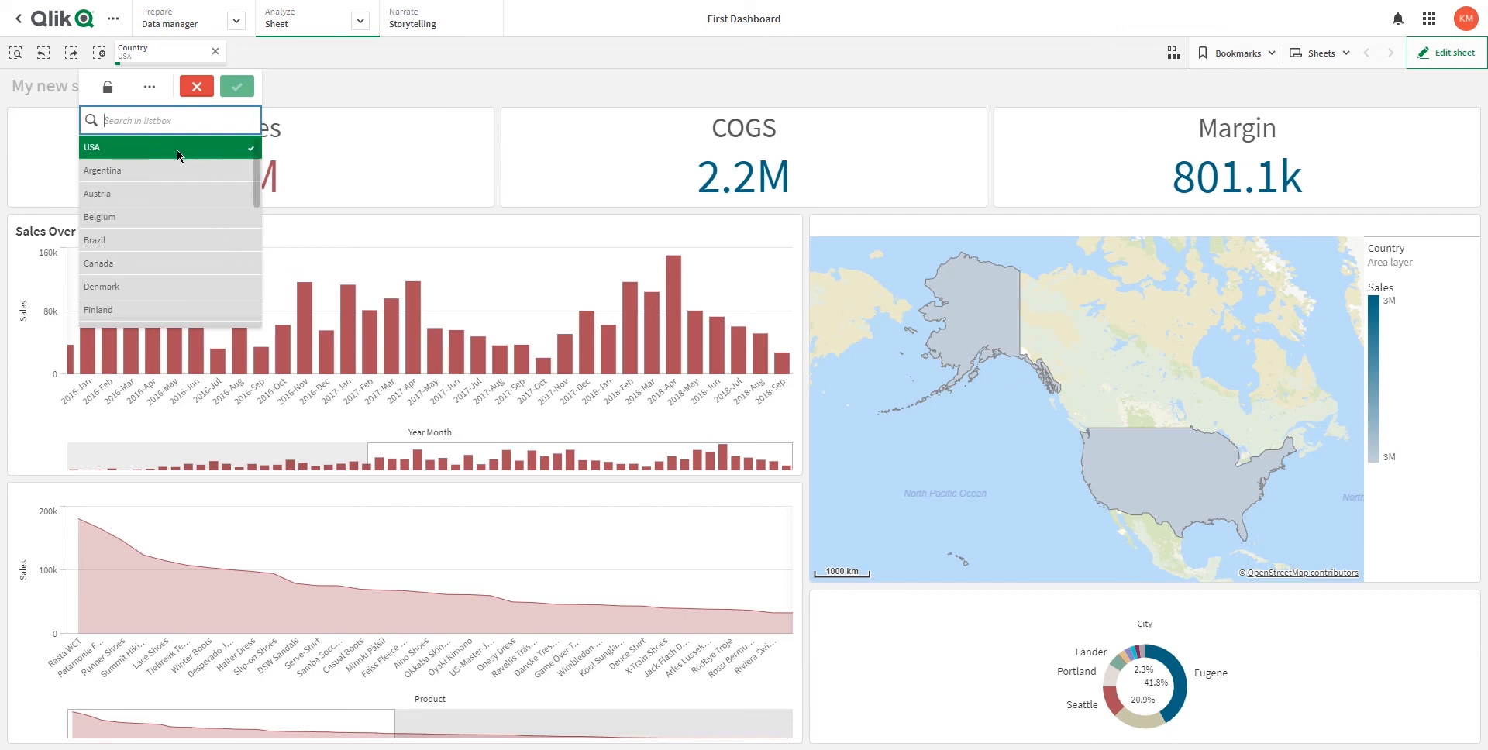
pyautogui.click(123, 264)
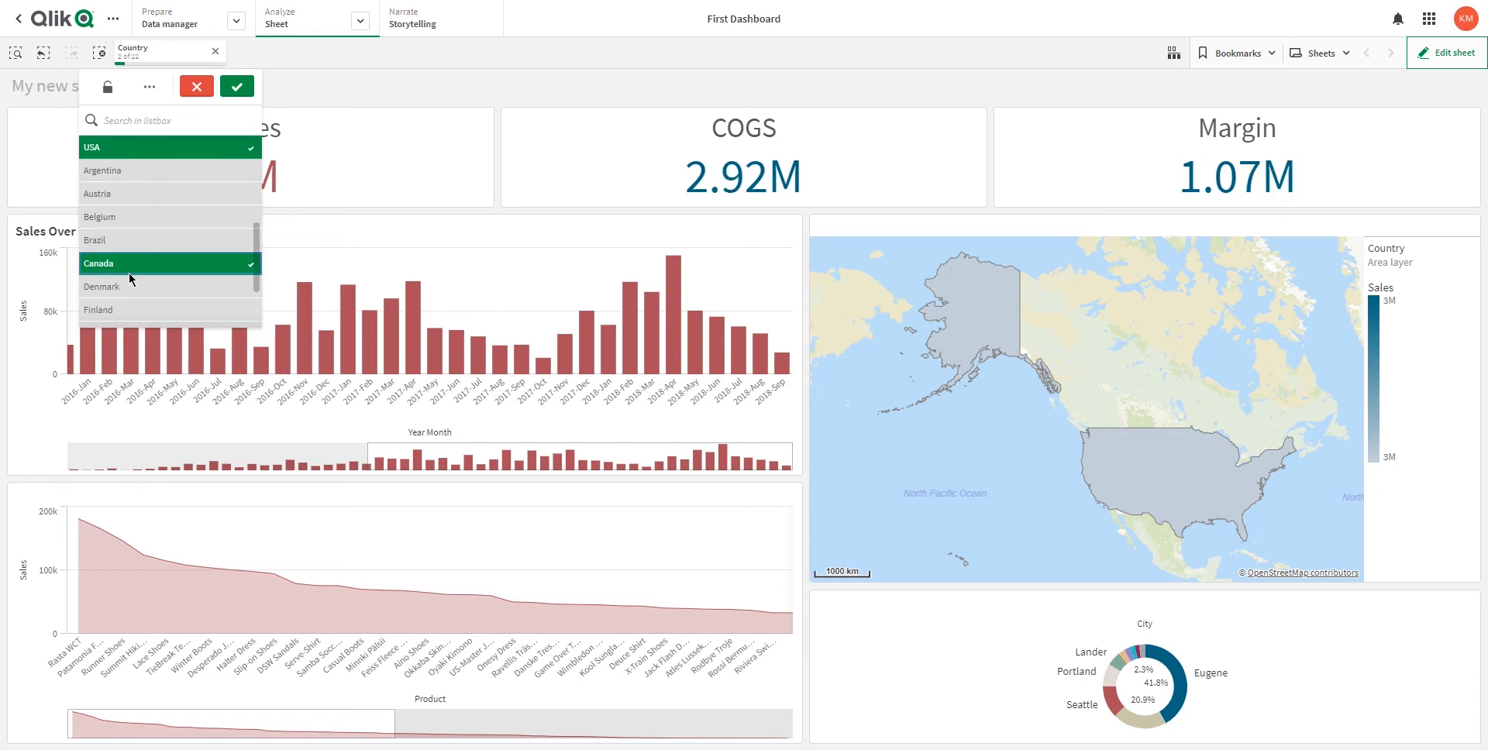
pyautogui.scroll(-5, 129, 273)
pyautogui.scroll(5, 129, 273)
pyautogui.click(160, 62)
pyautogui.click(160, 62)
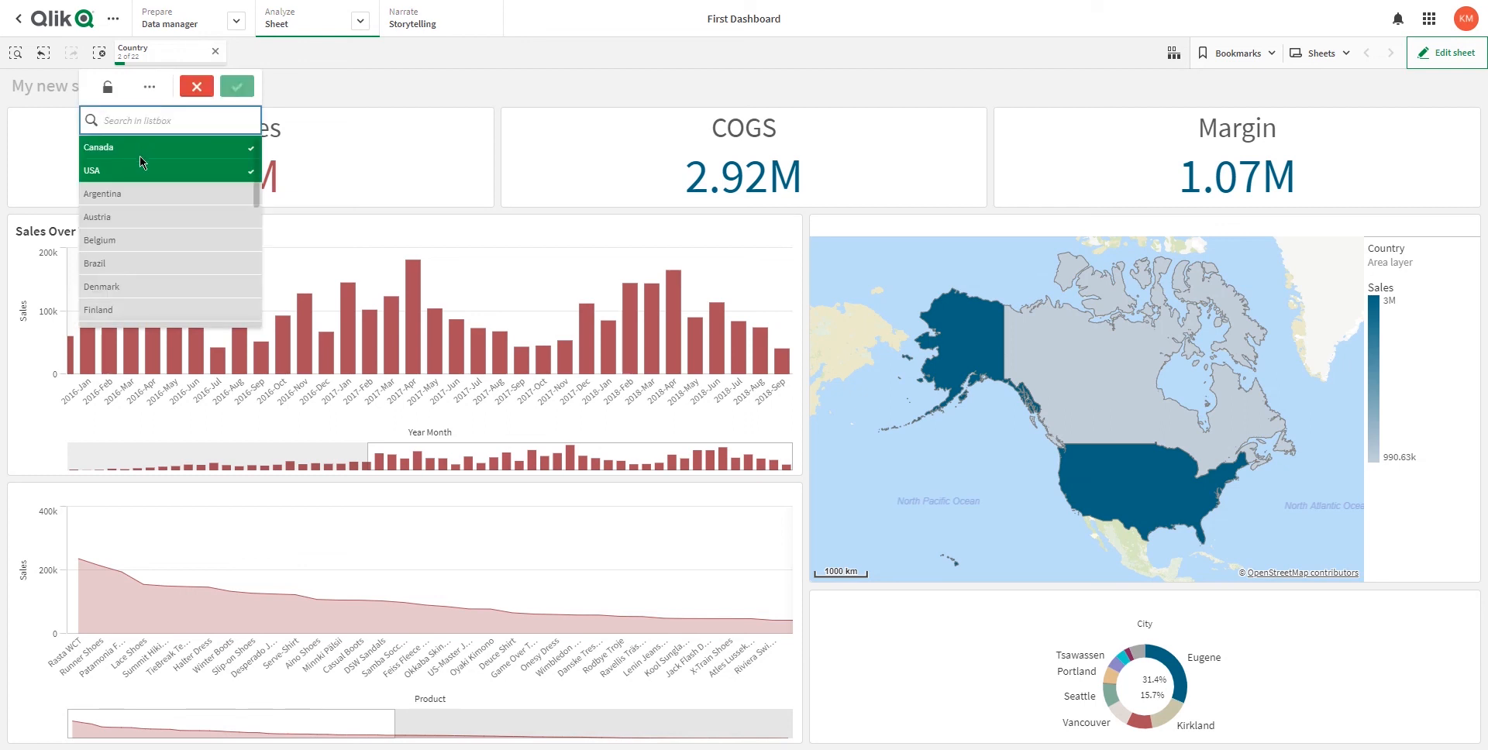
pyautogui.click(237, 86)
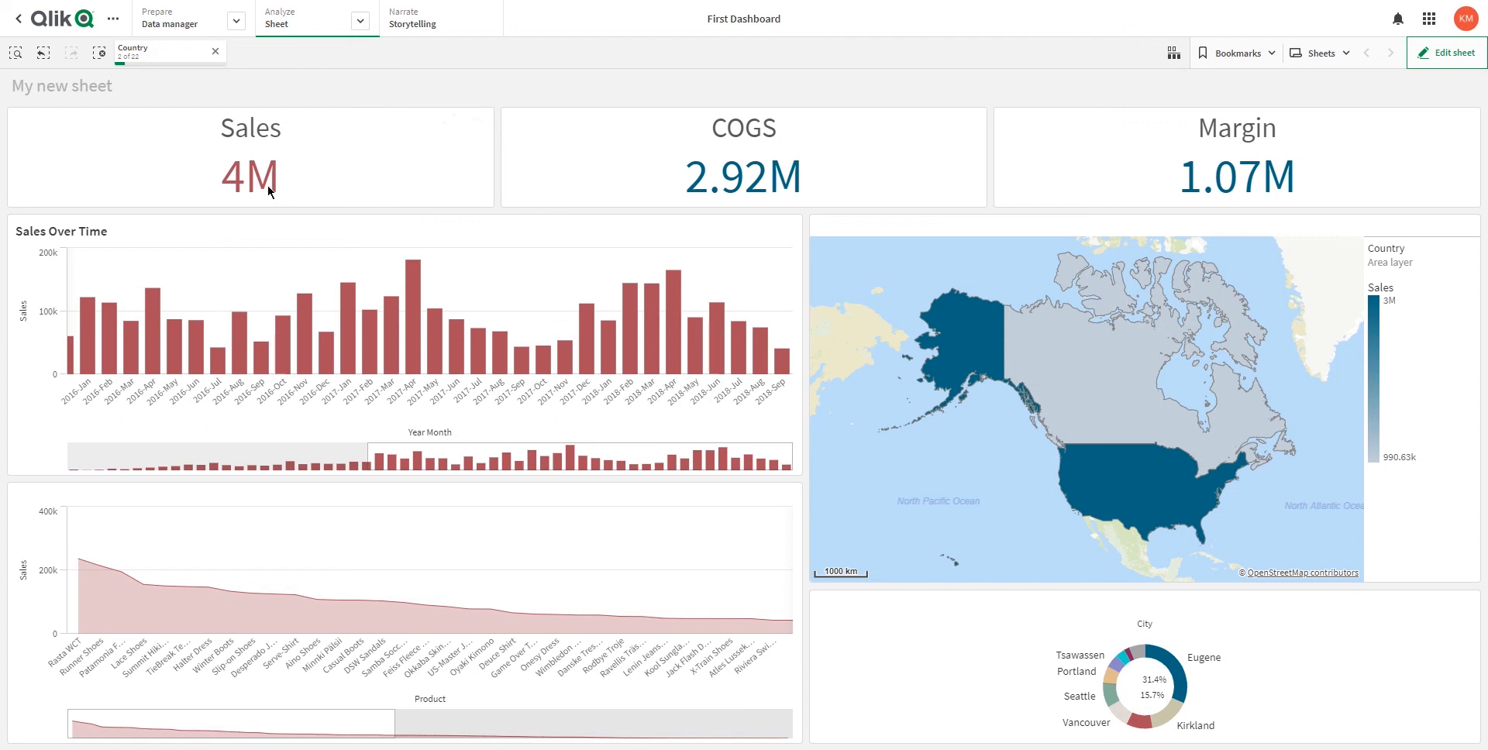
# Examine the sales and product charts for Canada and USA, then clear all selections.
pyautogui.moveTo(484, 462); pyautogui.dragTo(733, 458)
pyautogui.moveTo(239, 730); pyautogui.dragTo(183, 717)
pyautogui.hotkey('ctrl', 'shift', 'd')
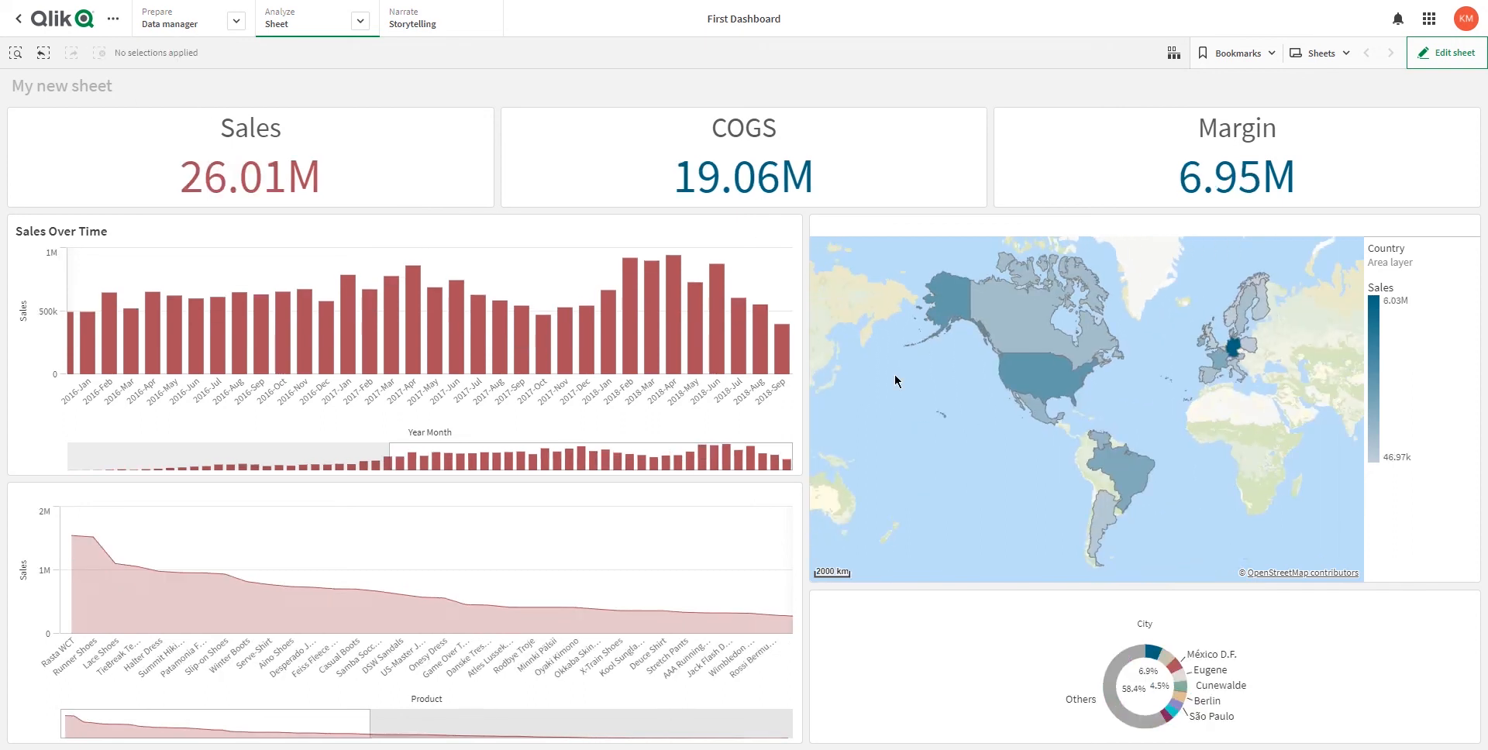
# Filter the dashboard to Germany from the map, examine the KPIs and charts, and clear the selection.
pyautogui.click(1235, 353)
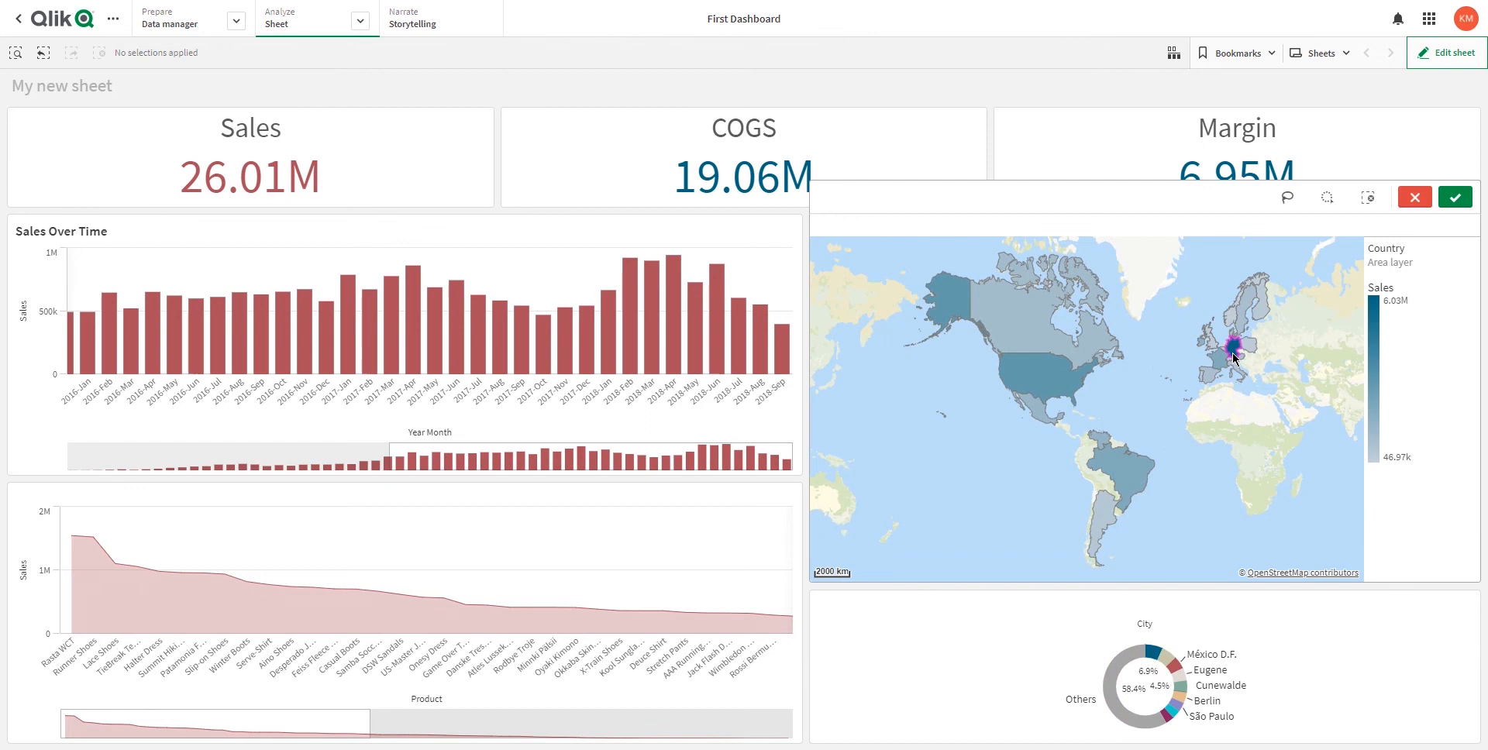
pyautogui.click(1455, 196)
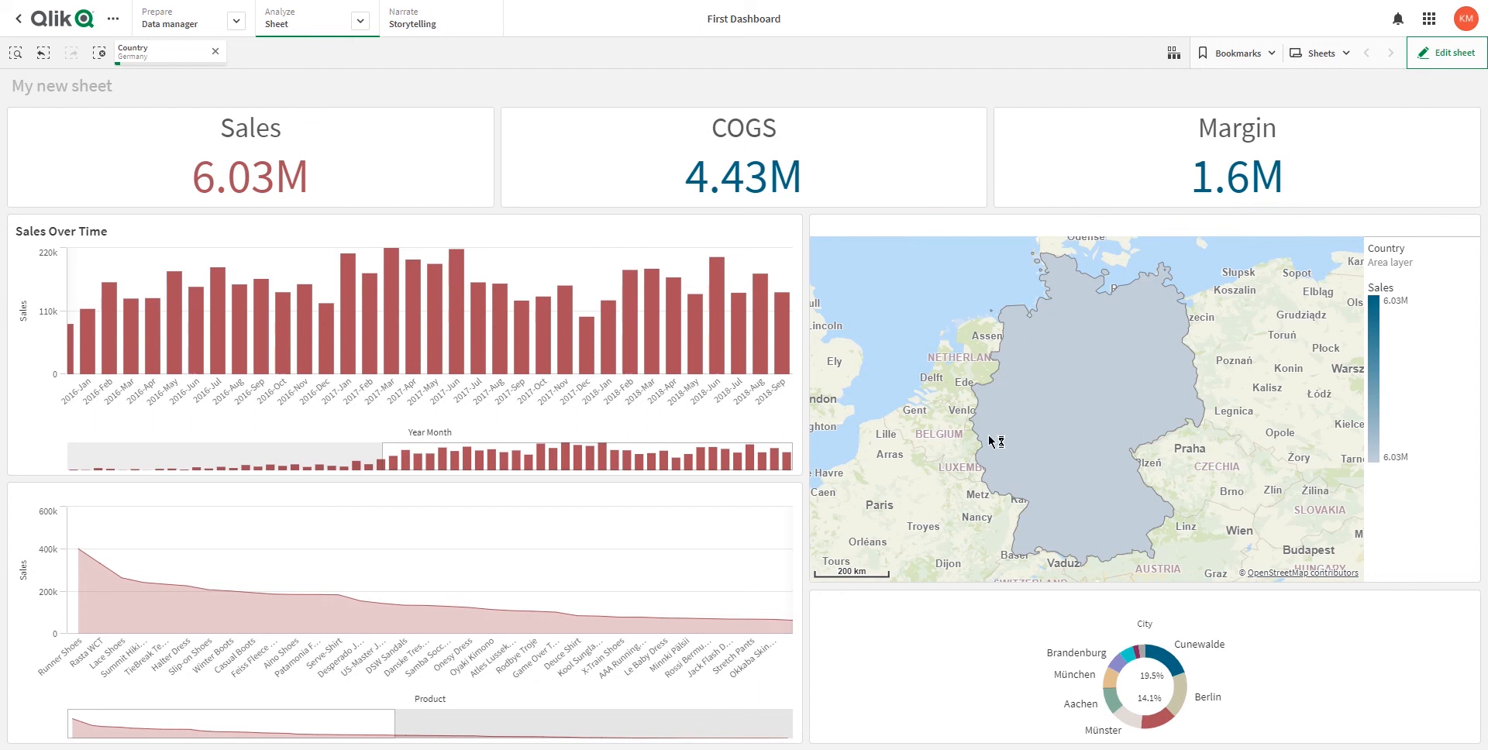
pyautogui.moveTo(989, 435)
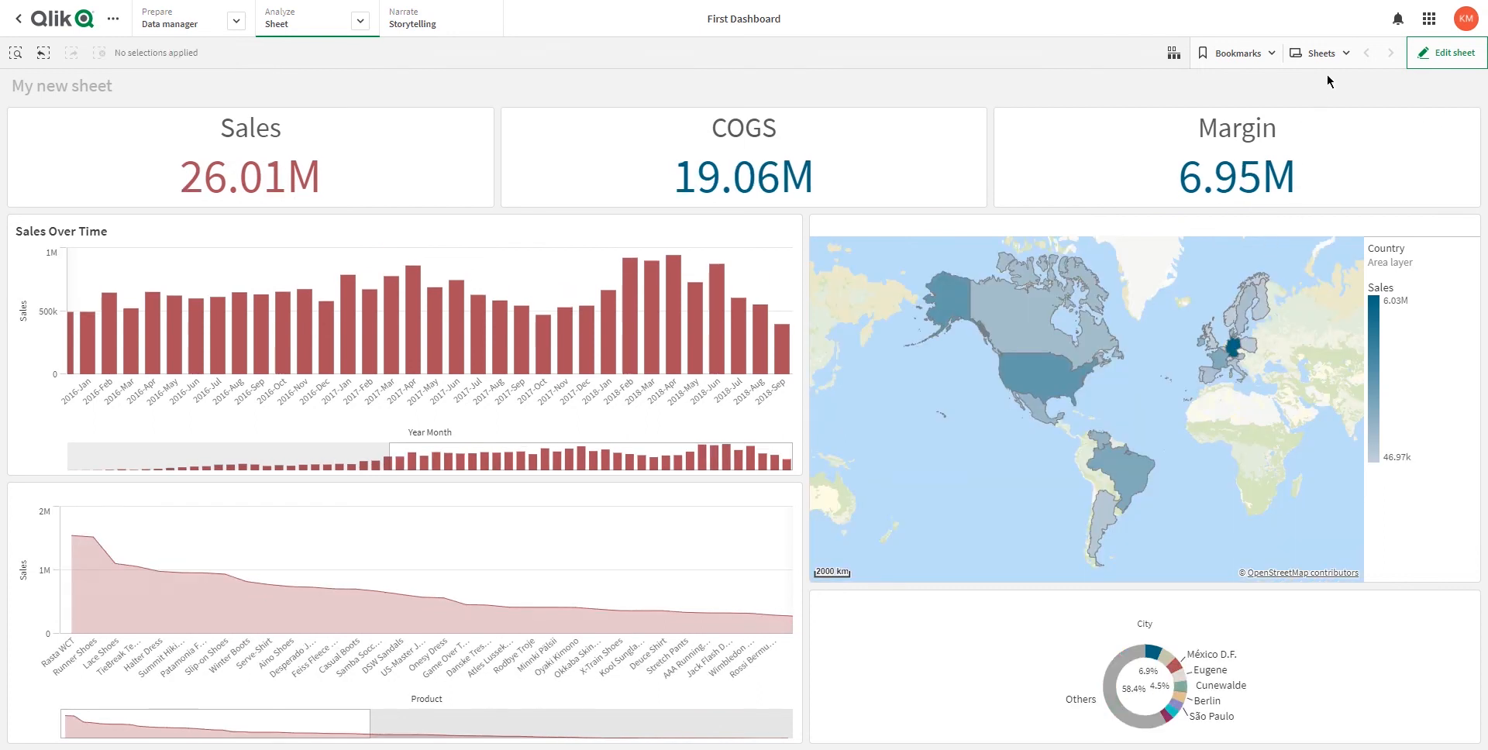
# Rename the sheet My new sheet as Overview and close the sheet list.
pyautogui.click(1336, 50)
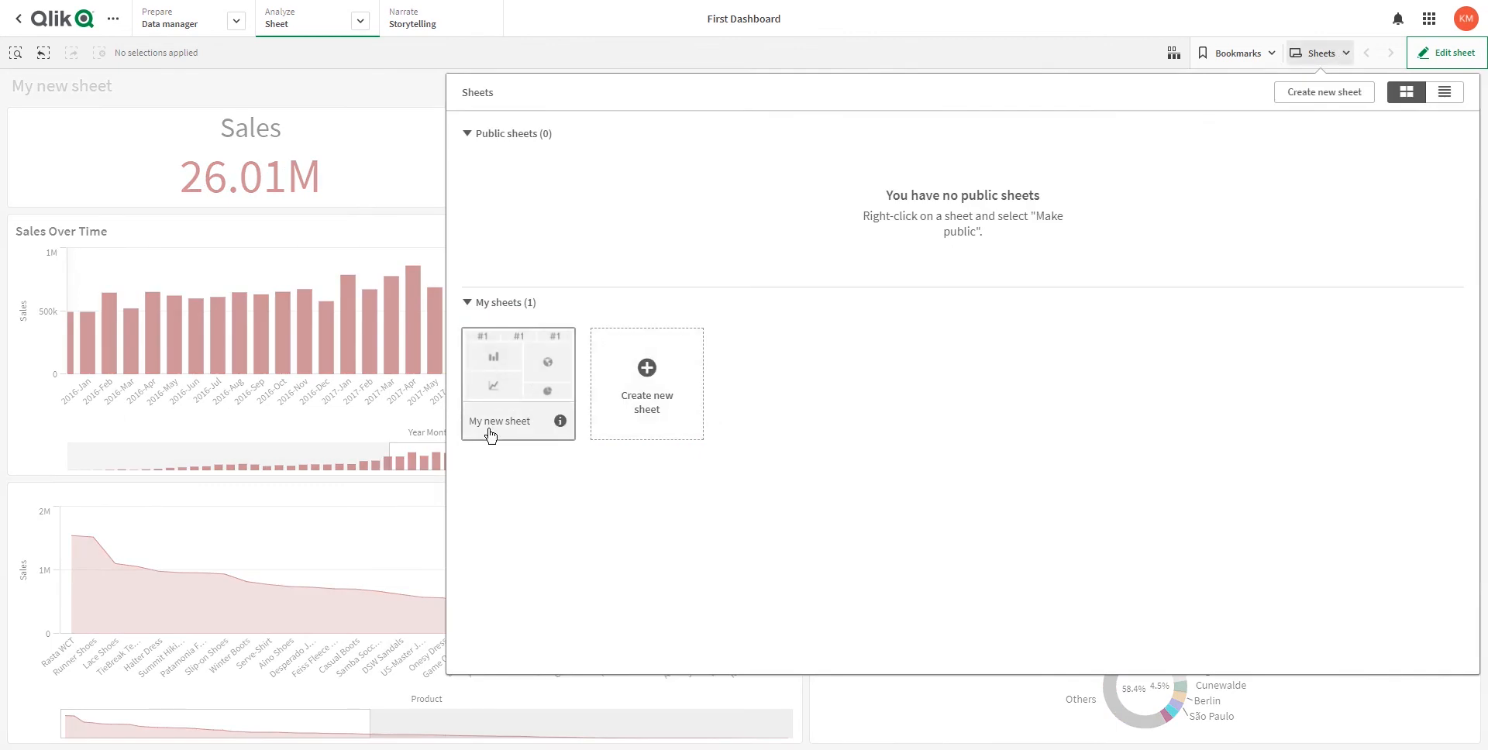
pyautogui.click(557, 423)
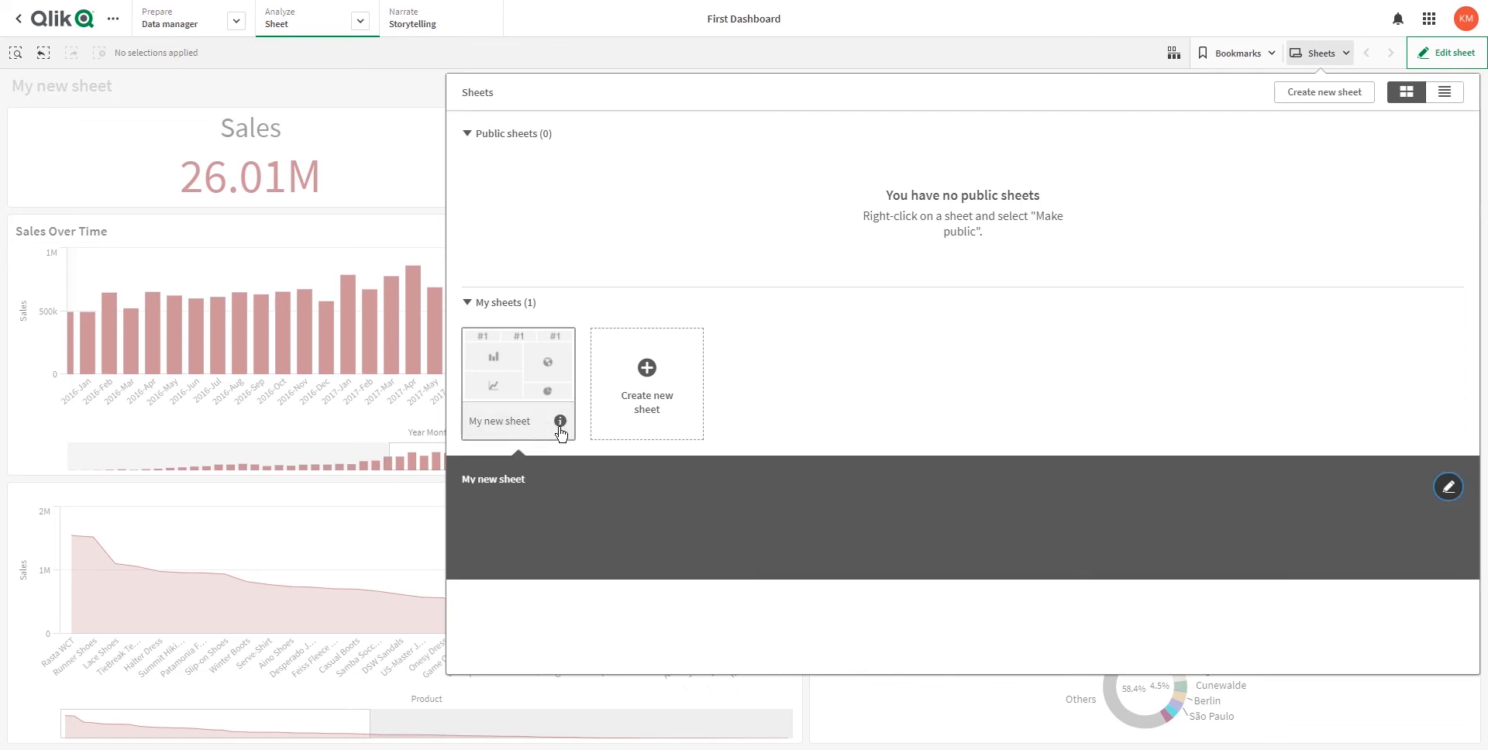
pyautogui.click(1449, 489)
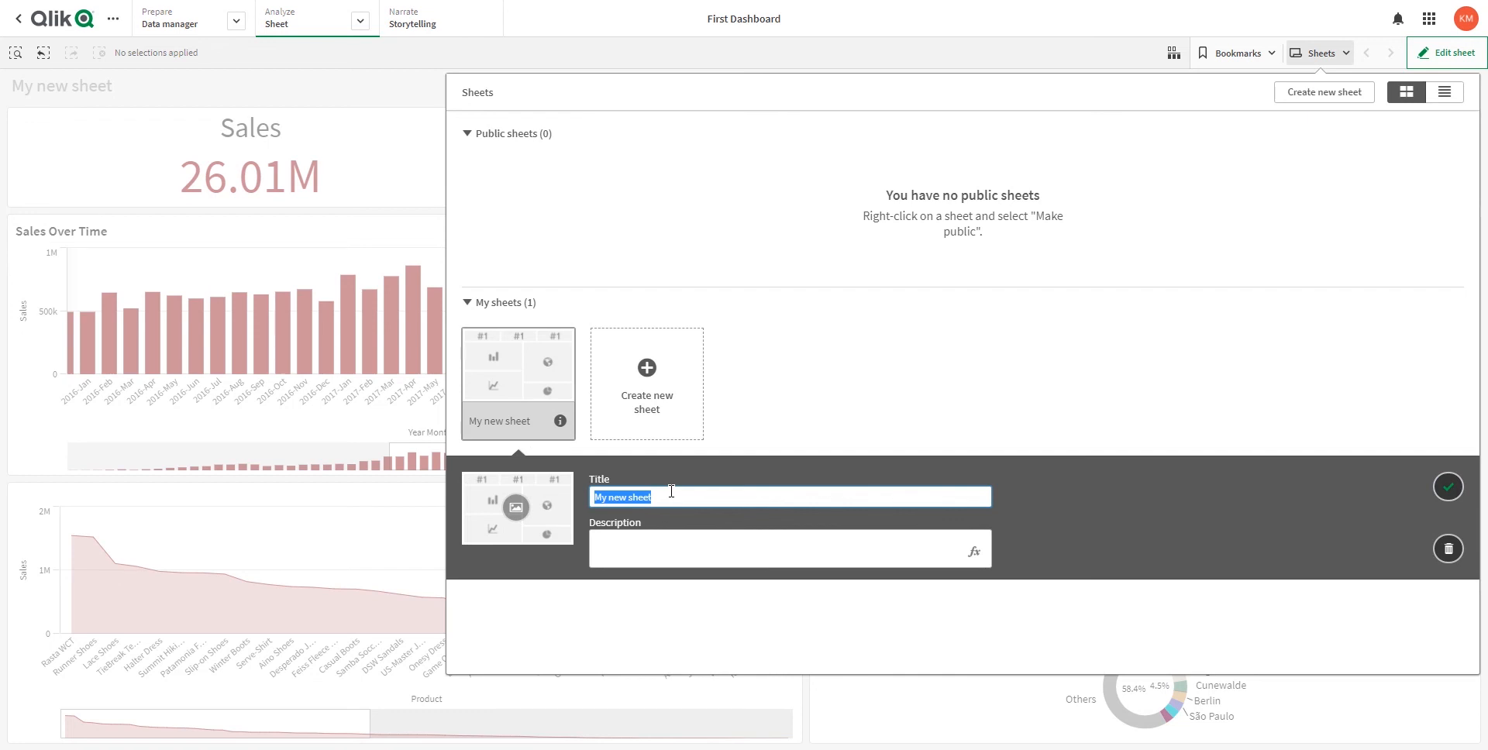
pyautogui.write('Overview')
pyautogui.press('Return')
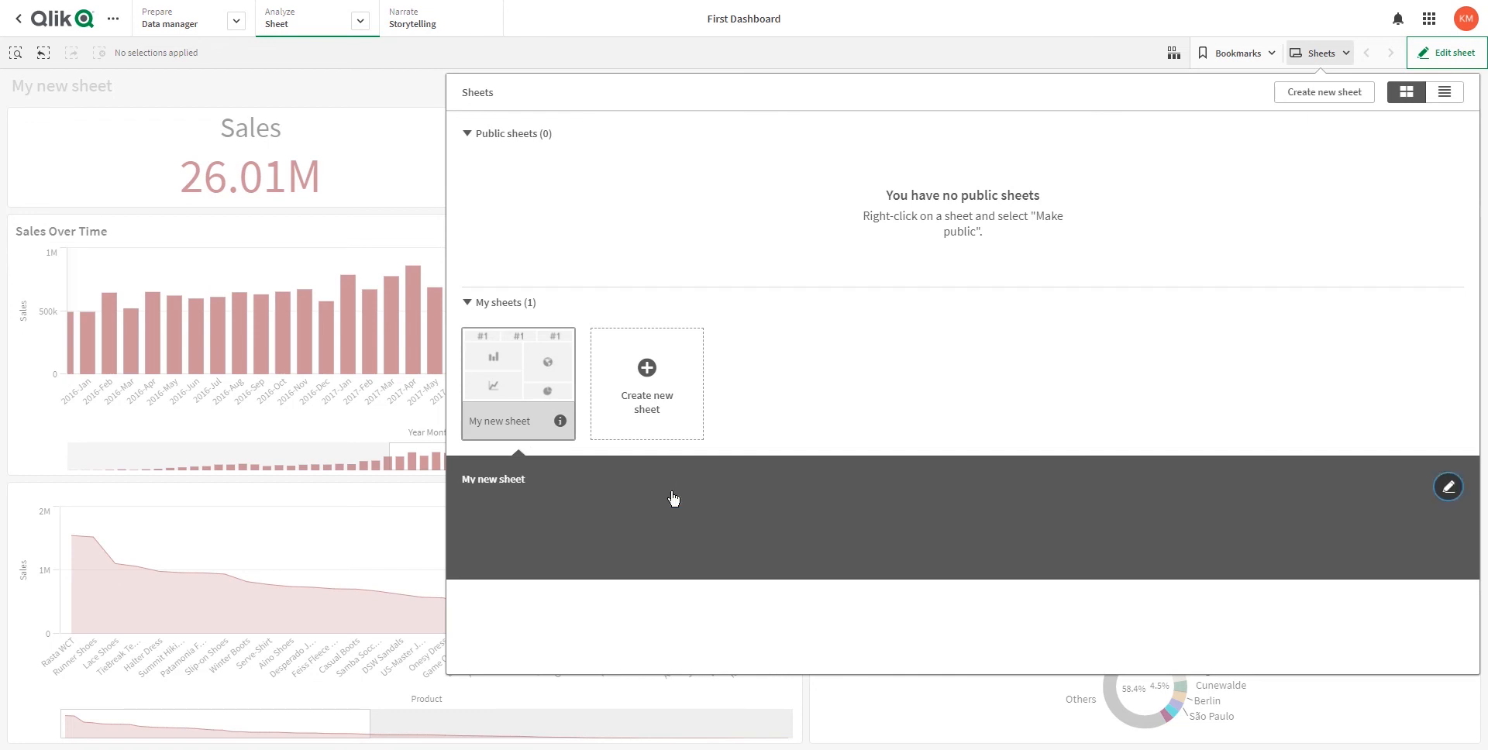
pyautogui.click(1339, 55)
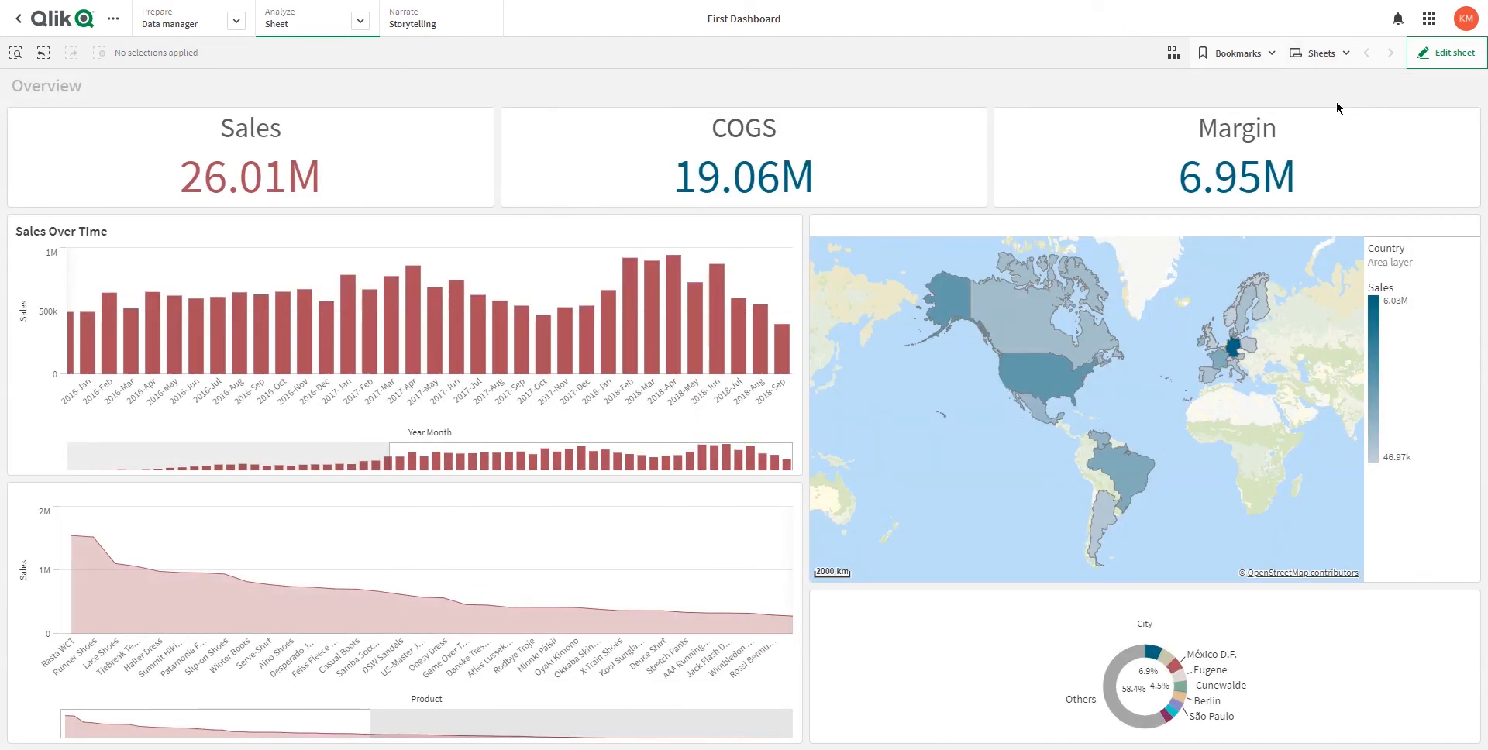
# Create a second sheet with the default title, open it, and return to the Overview sheet.
pyautogui.click(1321, 52)
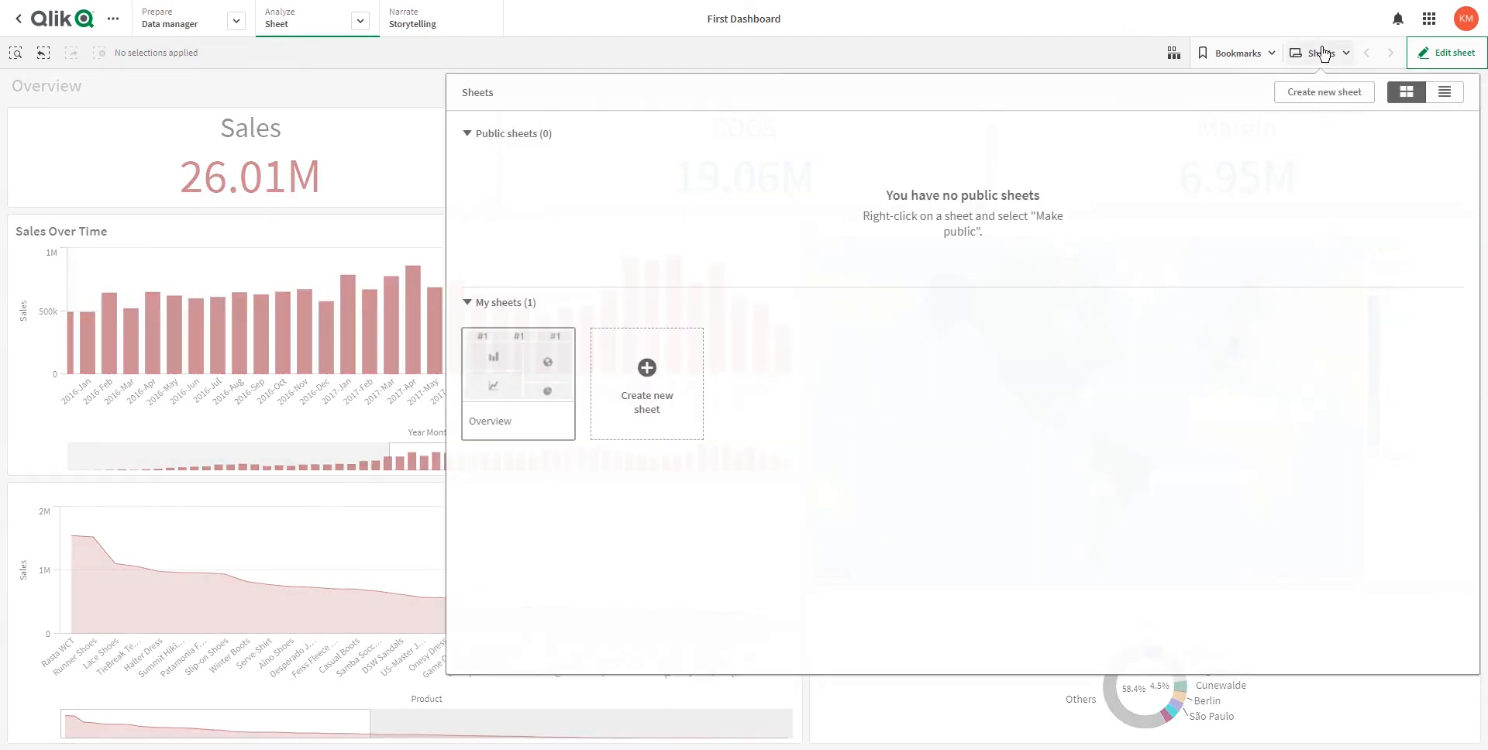
pyautogui.click(648, 386)
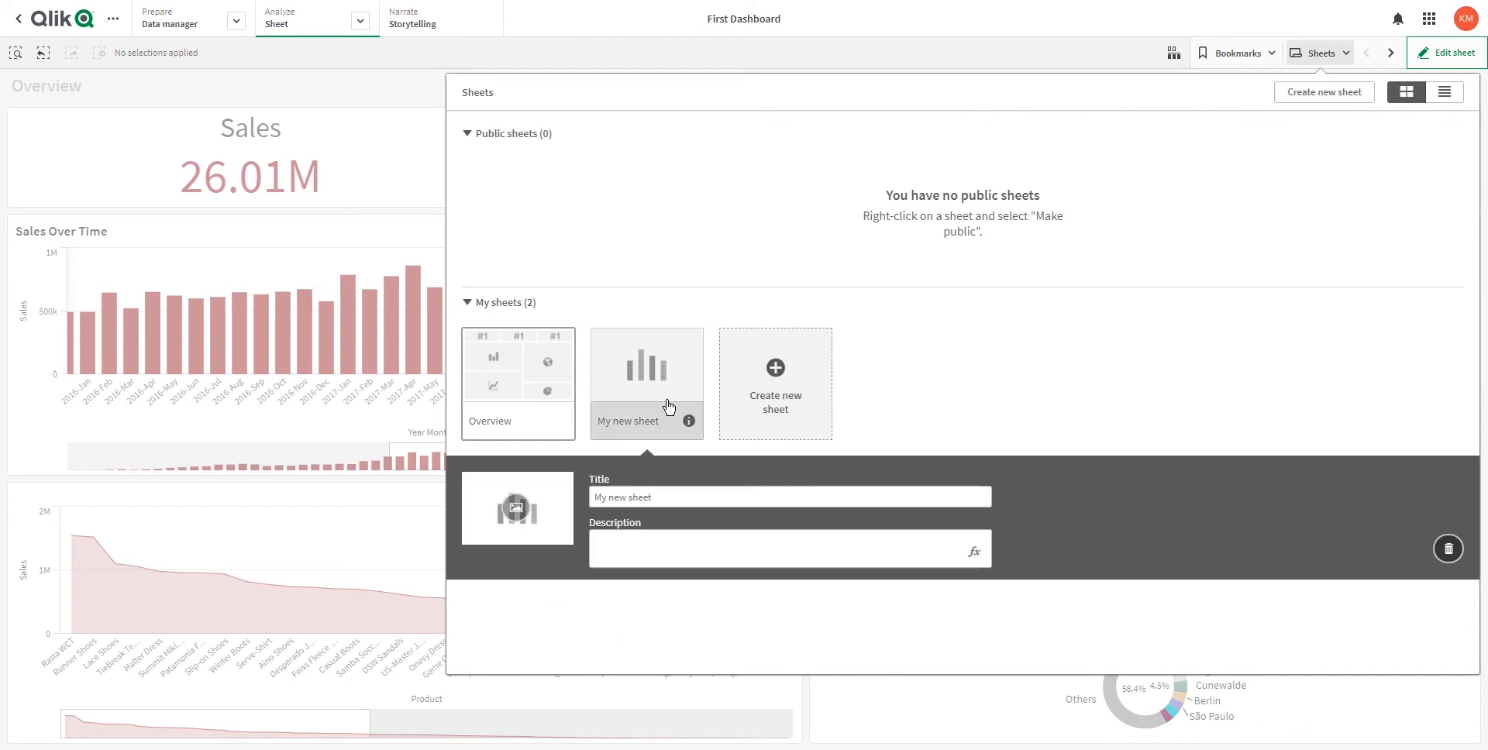
pyautogui.click(645, 380)
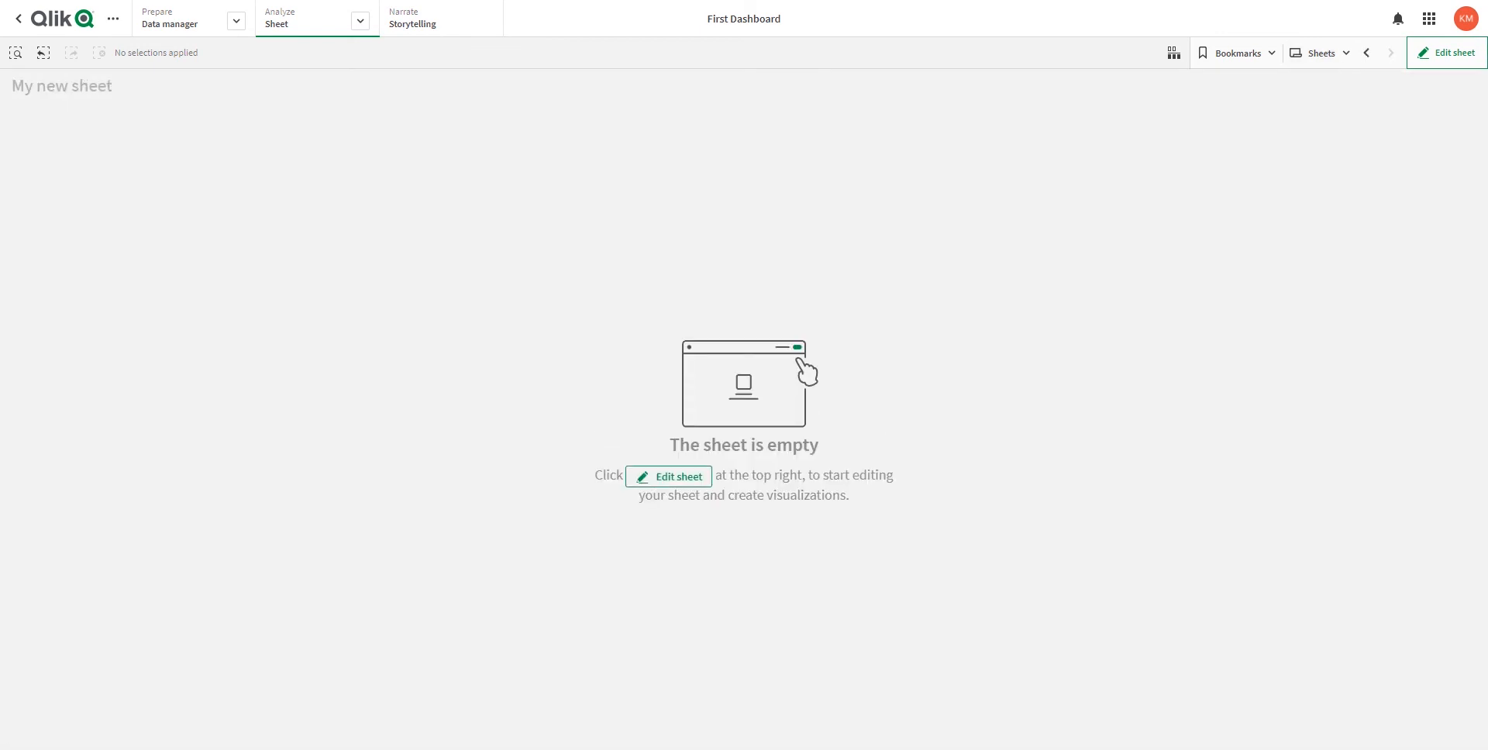
pyautogui.click(1367, 52)
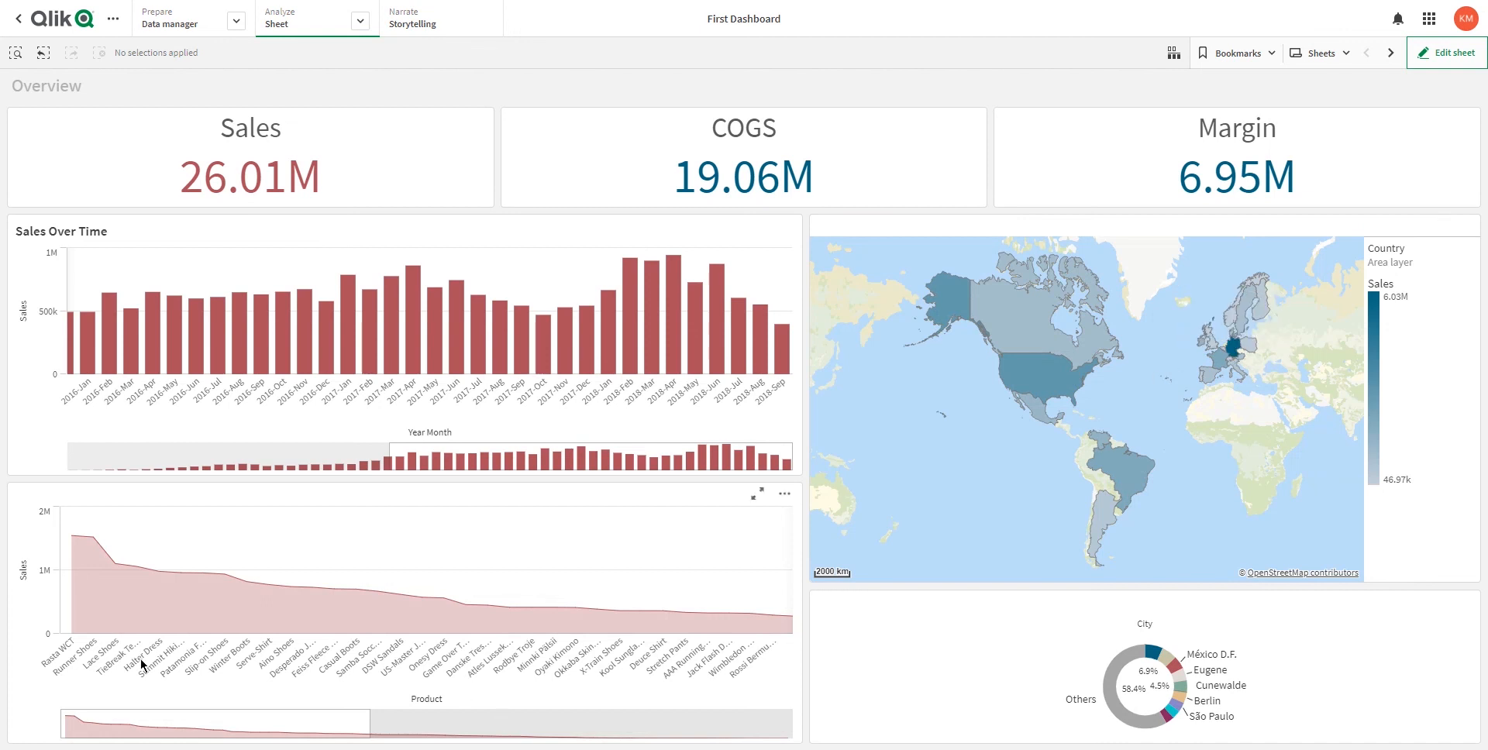
# Switch the Overview sheet to edit mode and return it to analysis view.
pyautogui.moveTo(131, 668)
pyautogui.click(1430, 62)
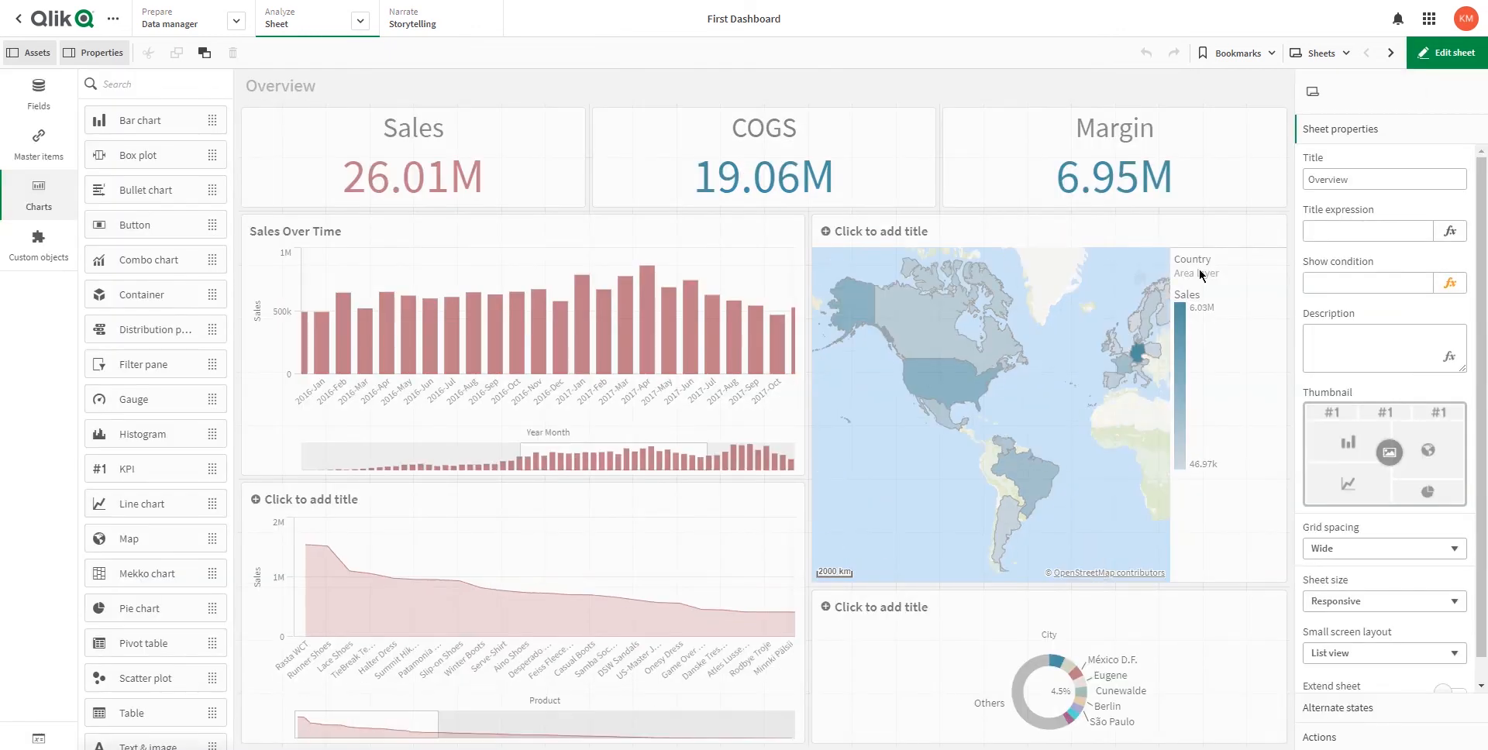
pyautogui.click(1424, 62)
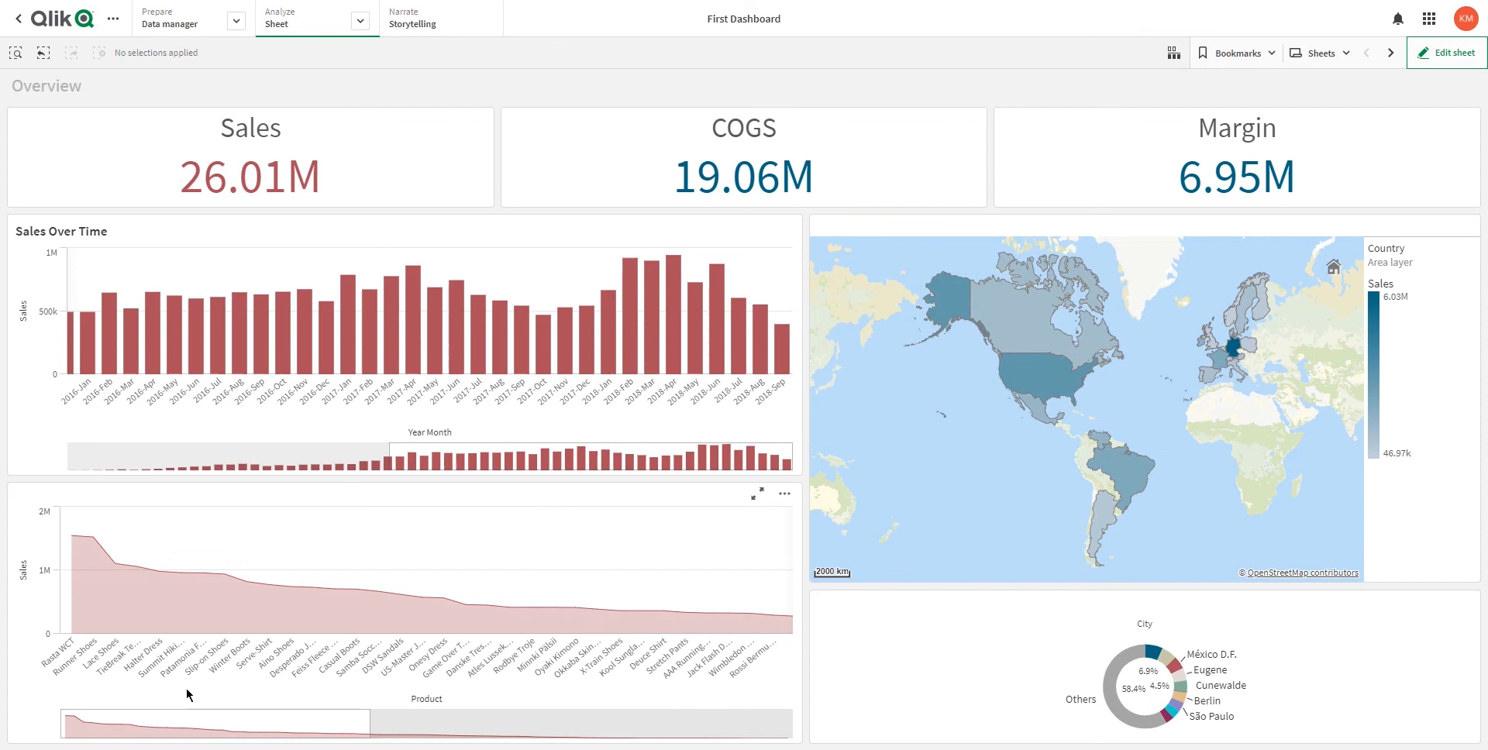
# Filter the dashboard to the product Runner Shoes, examine sales by country and over time, and clear the selection.
pyautogui.click(90, 650)
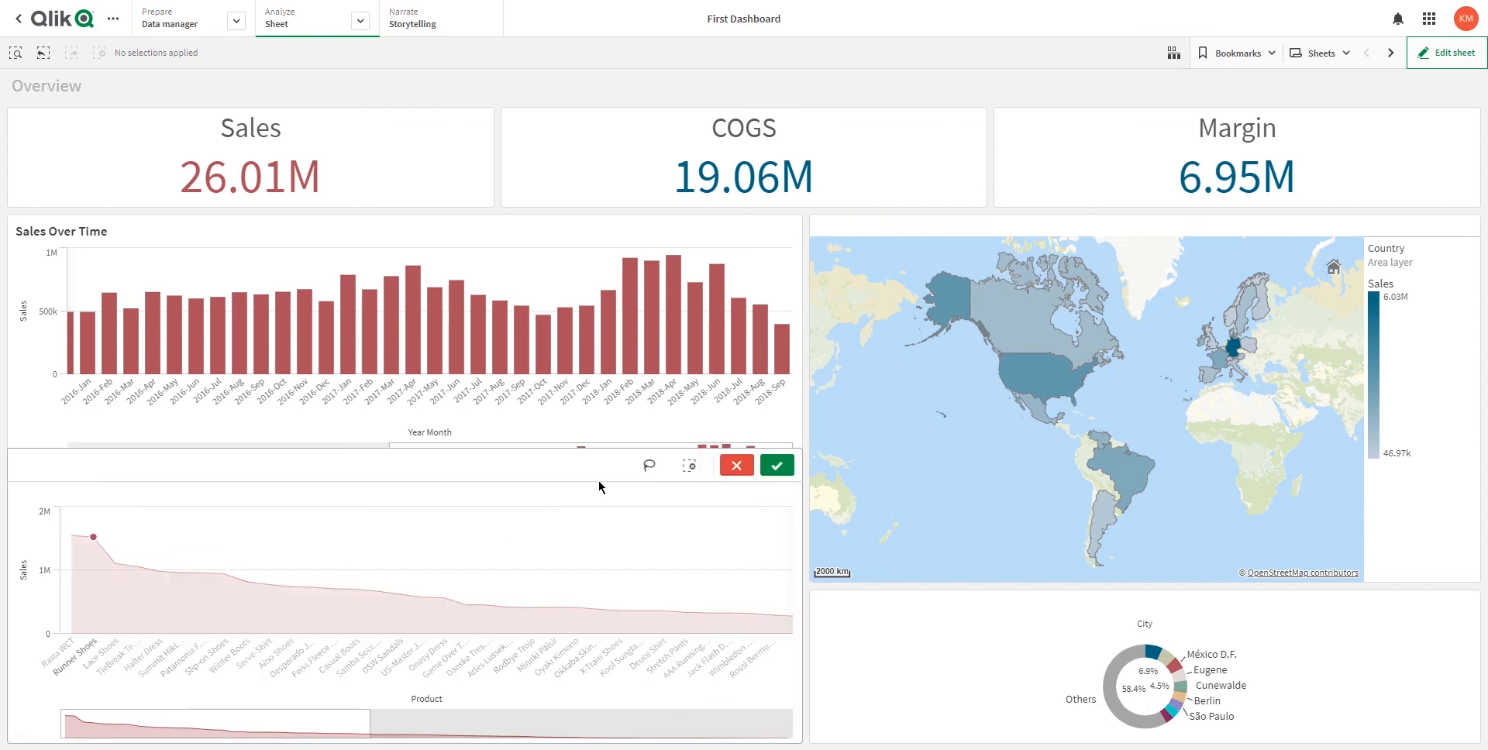
pyautogui.click(785, 468)
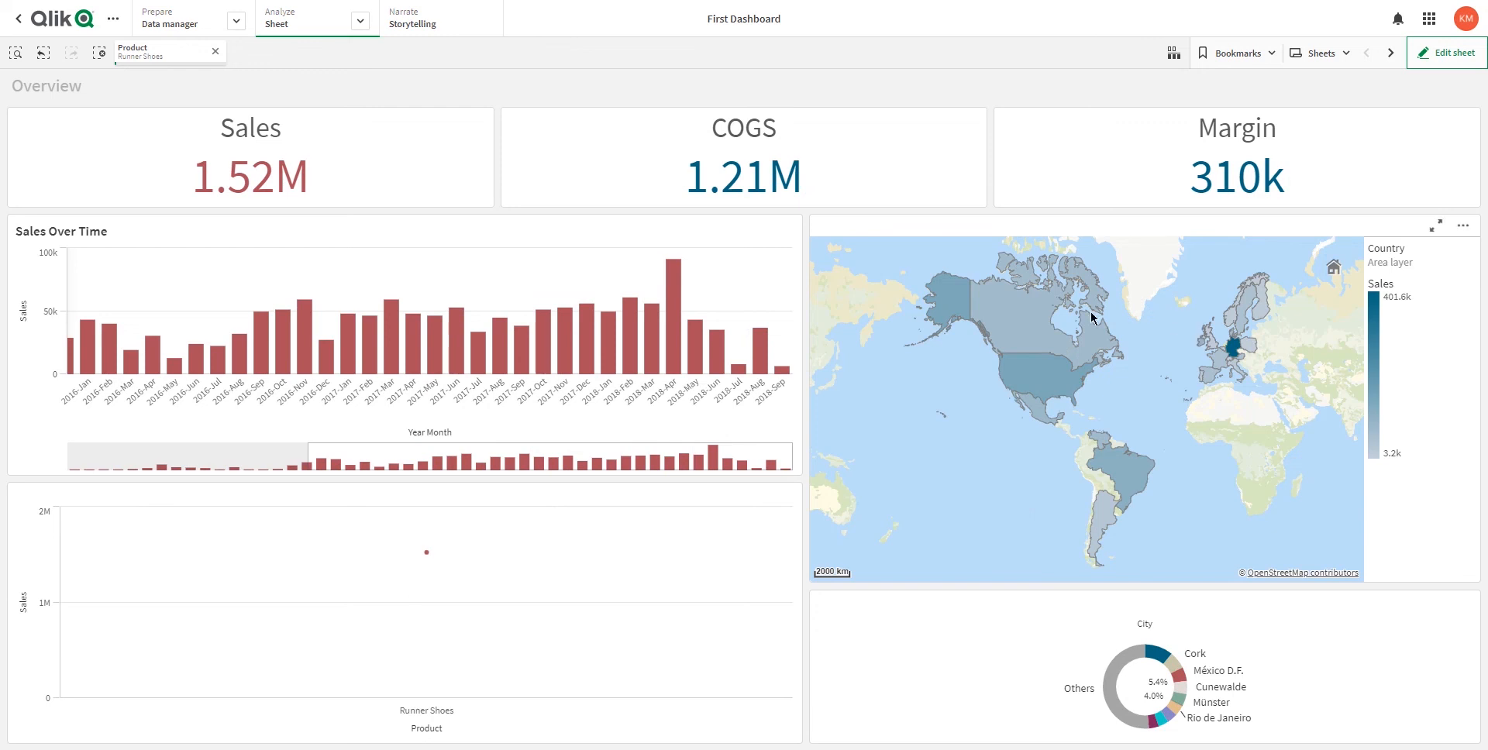
pyautogui.moveTo(1235, 355)
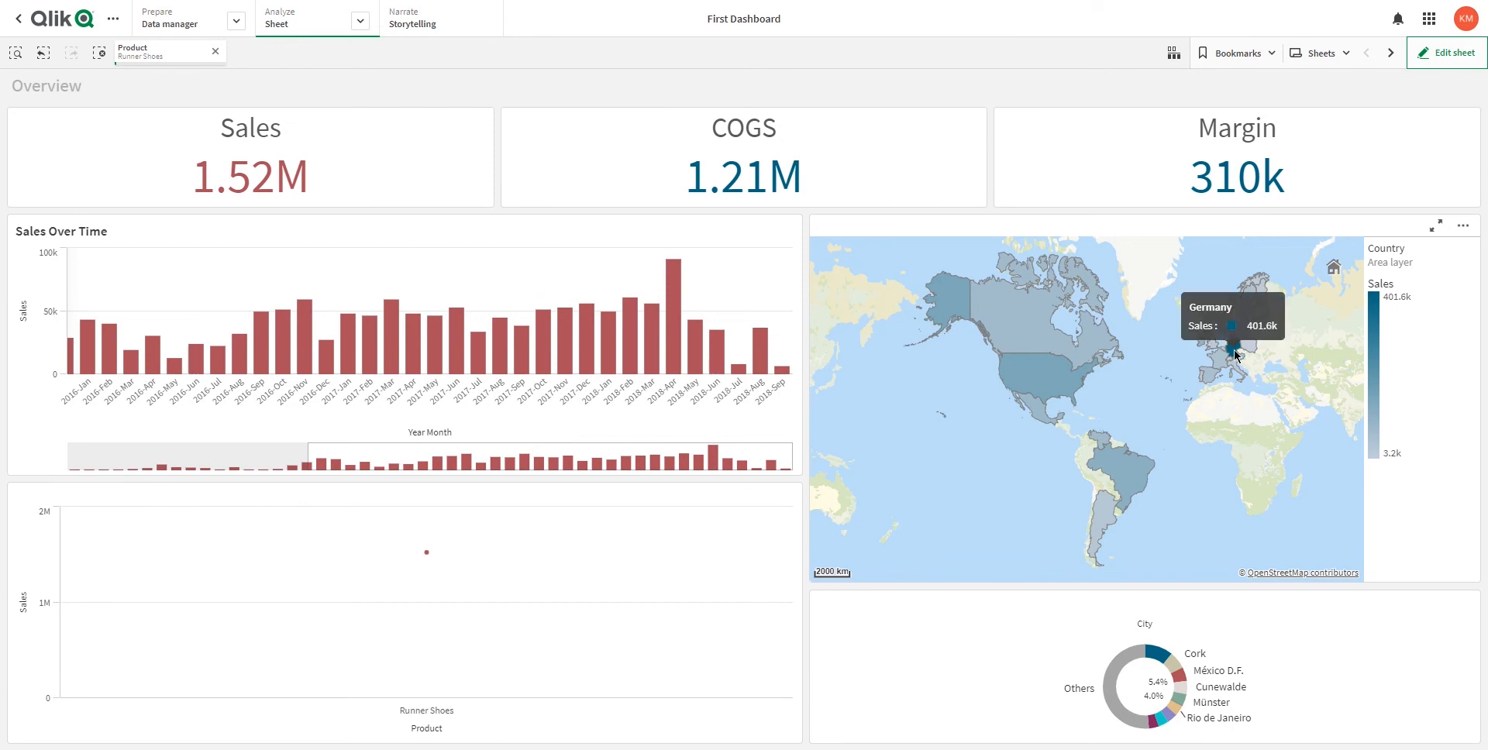
pyautogui.moveTo(1018, 382)
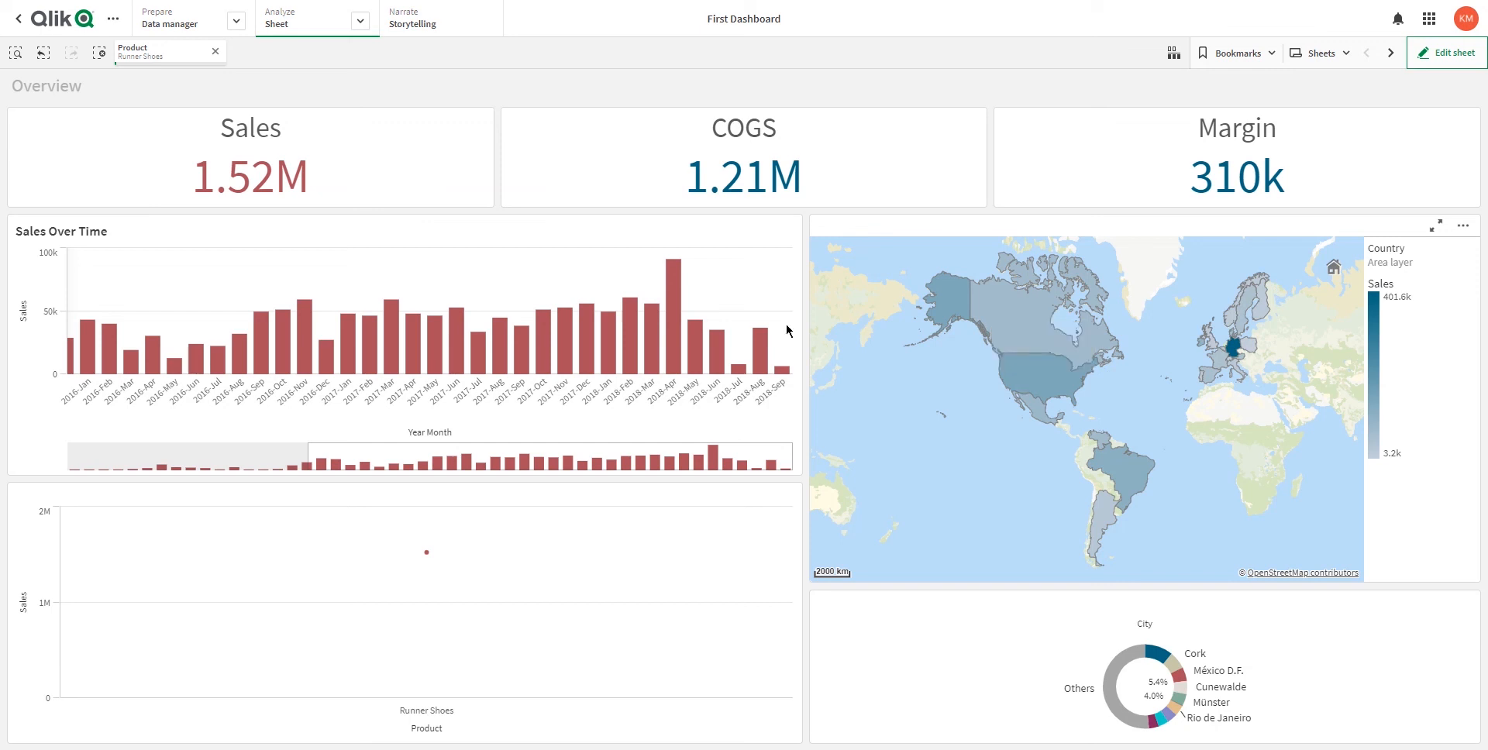
pyautogui.moveTo(706, 463); pyautogui.dragTo(503, 463)
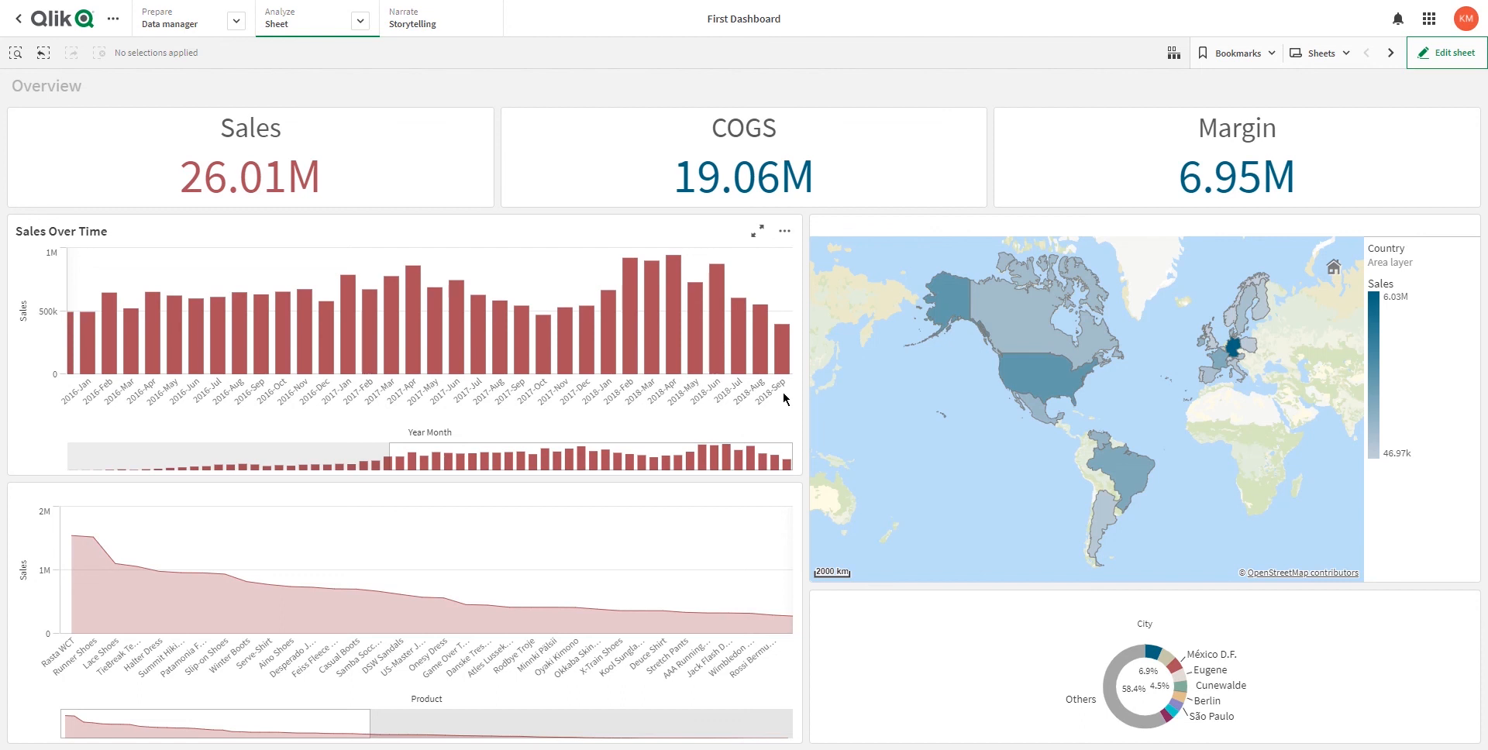
# Filter the dashboard to the months 2017-Jan through 2017-Dec from the Sales Over Time chart.
pyautogui.moveTo(788, 356)
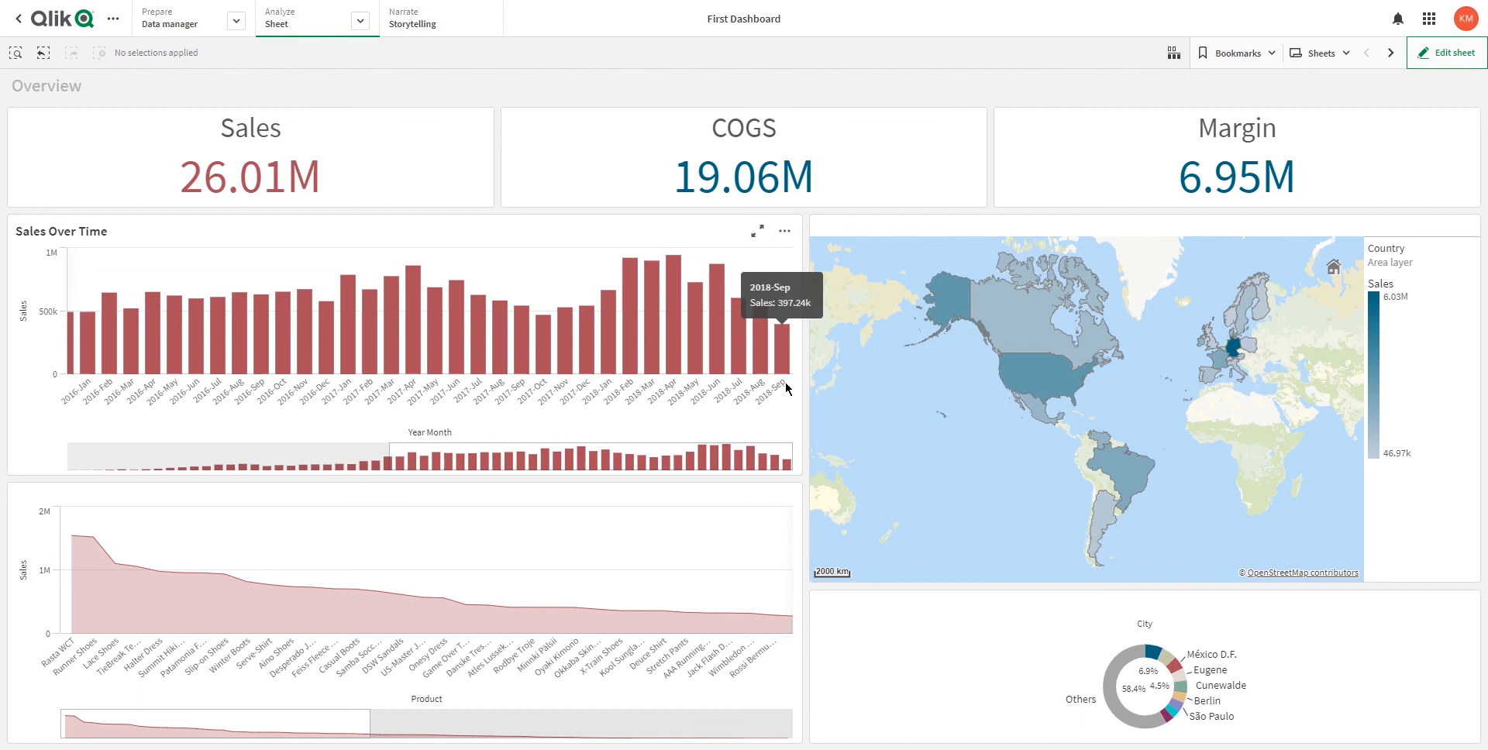
pyautogui.moveTo(783, 392); pyautogui.dragTo(603, 416)
pyautogui.click(777, 197)
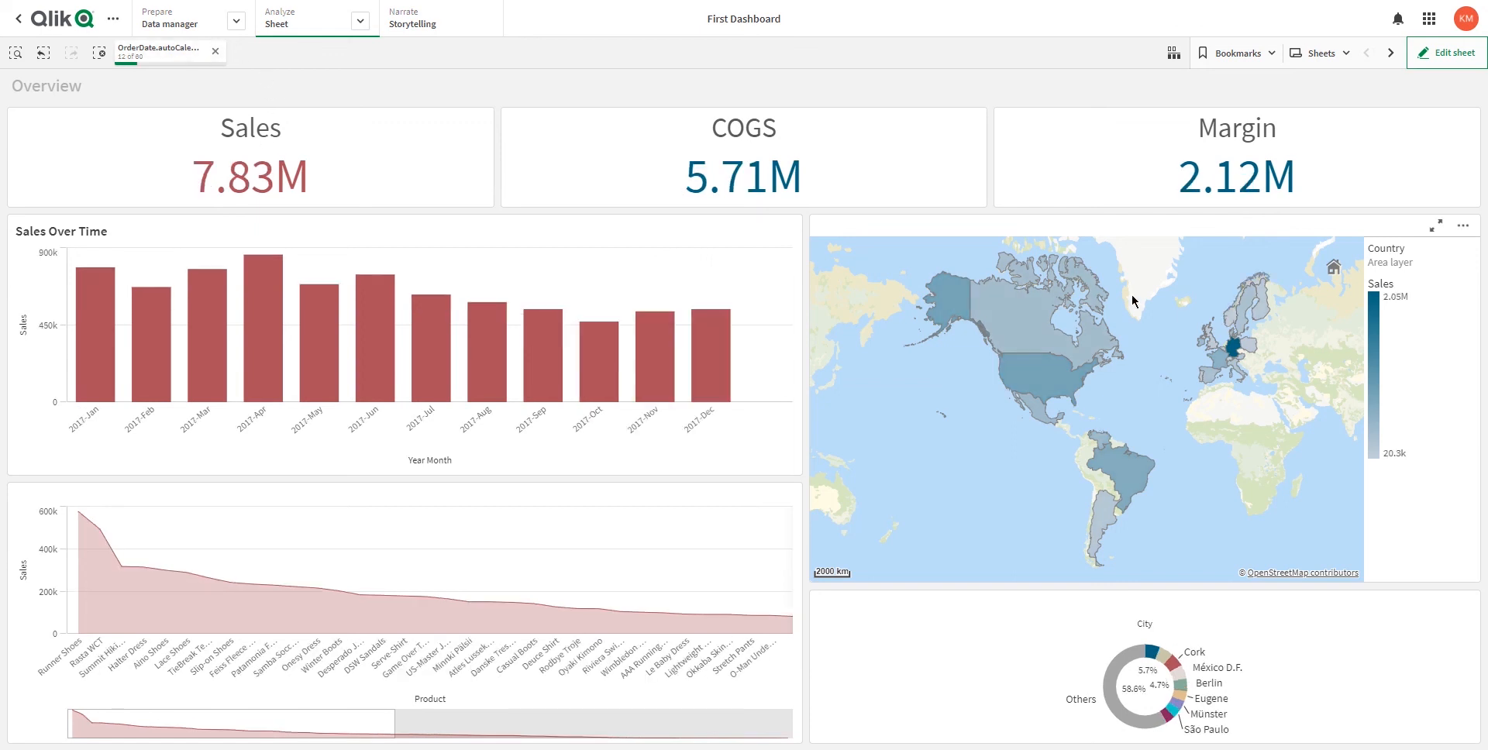
# Examine Europe and the whole world on the map for the selected 2017 months, then clear the month selection.
pyautogui.scroll(2, 1132, 302)
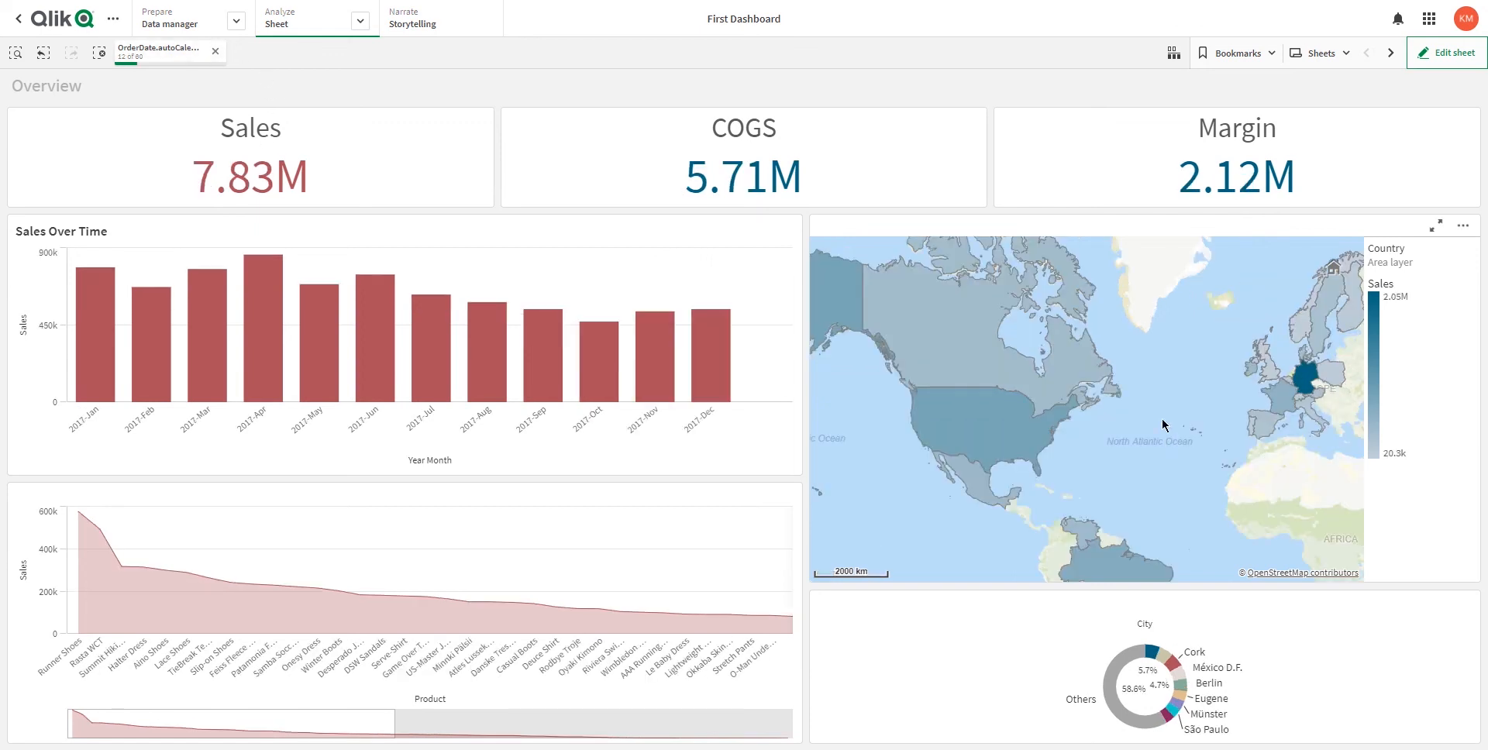
pyautogui.moveTo(1273, 358); pyautogui.dragTo(1122, 375)
pyautogui.scroll(1, 1126, 393)
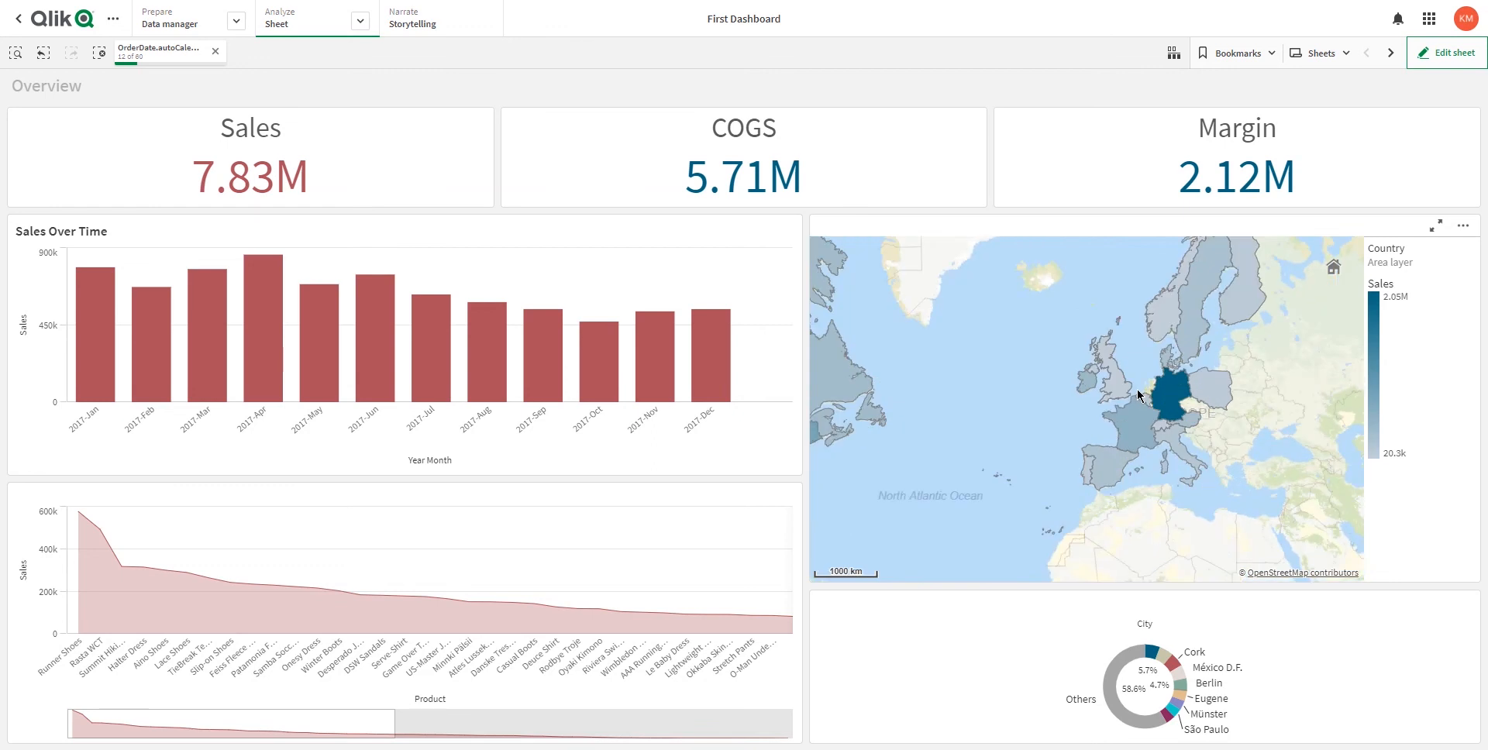
pyautogui.scroll(1, 1138, 389)
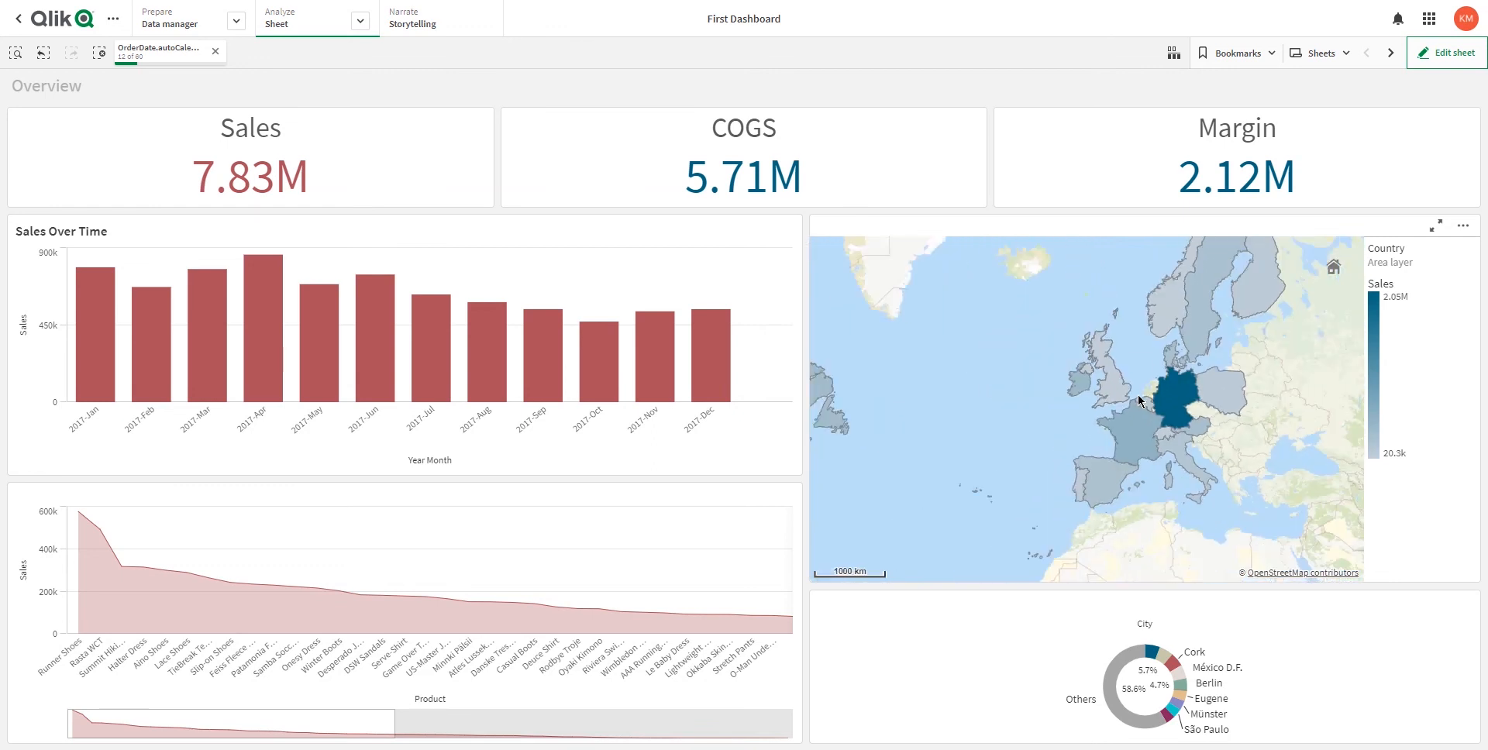
pyautogui.scroll(-5, 1138, 393)
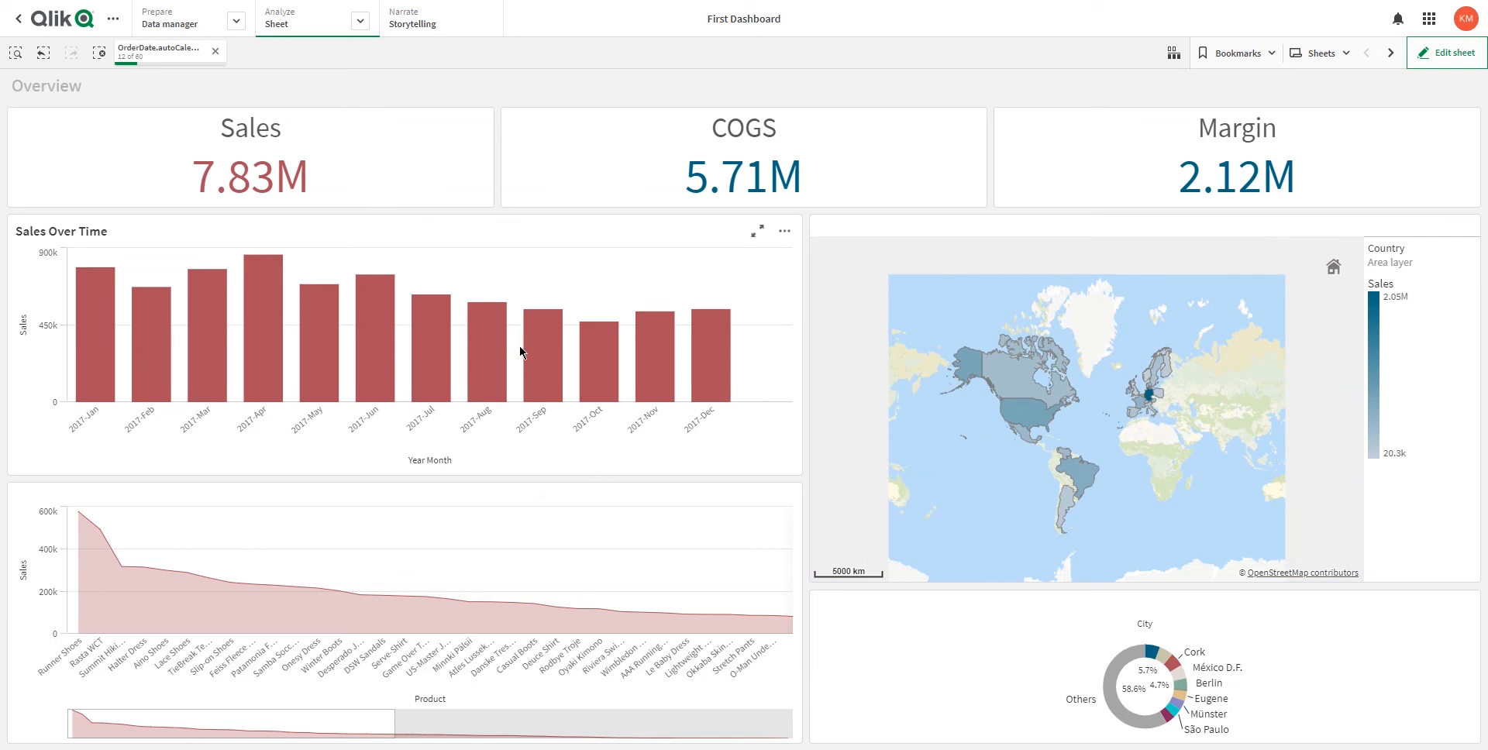
pyautogui.click(216, 51)
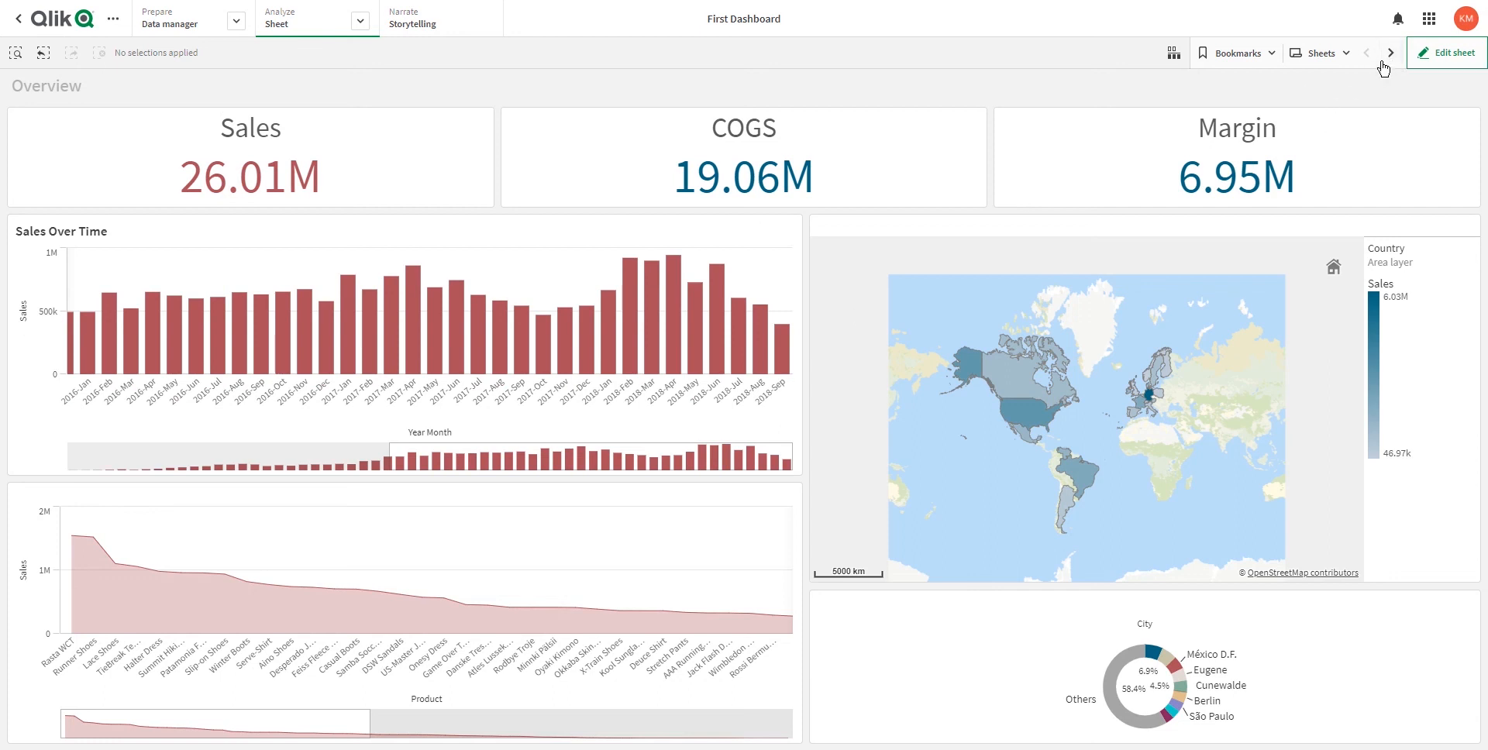
# Open the sheet My new sheet, return to Overview, and check the Jack Flash Dress sales in the product chart.
pyautogui.click(1346, 56)
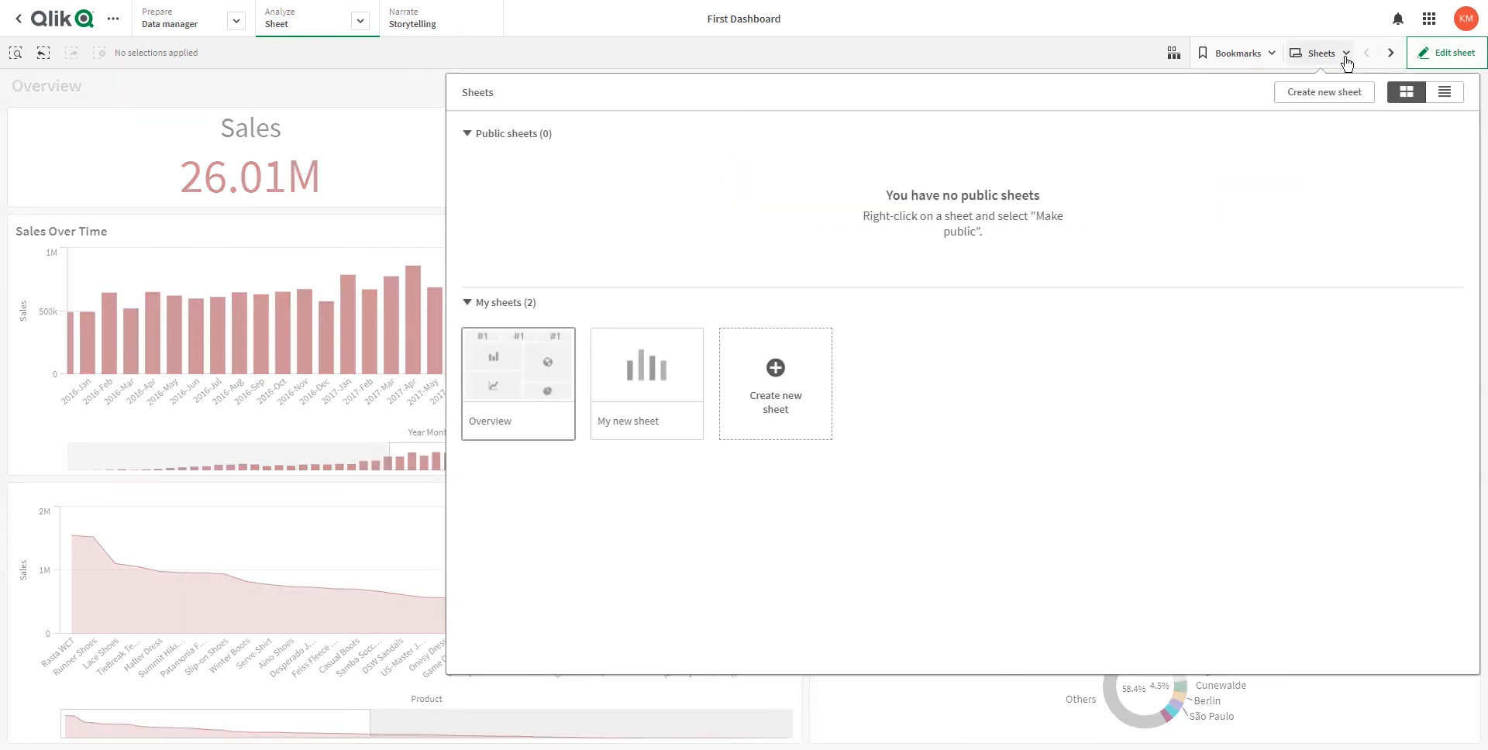
pyautogui.click(640, 373)
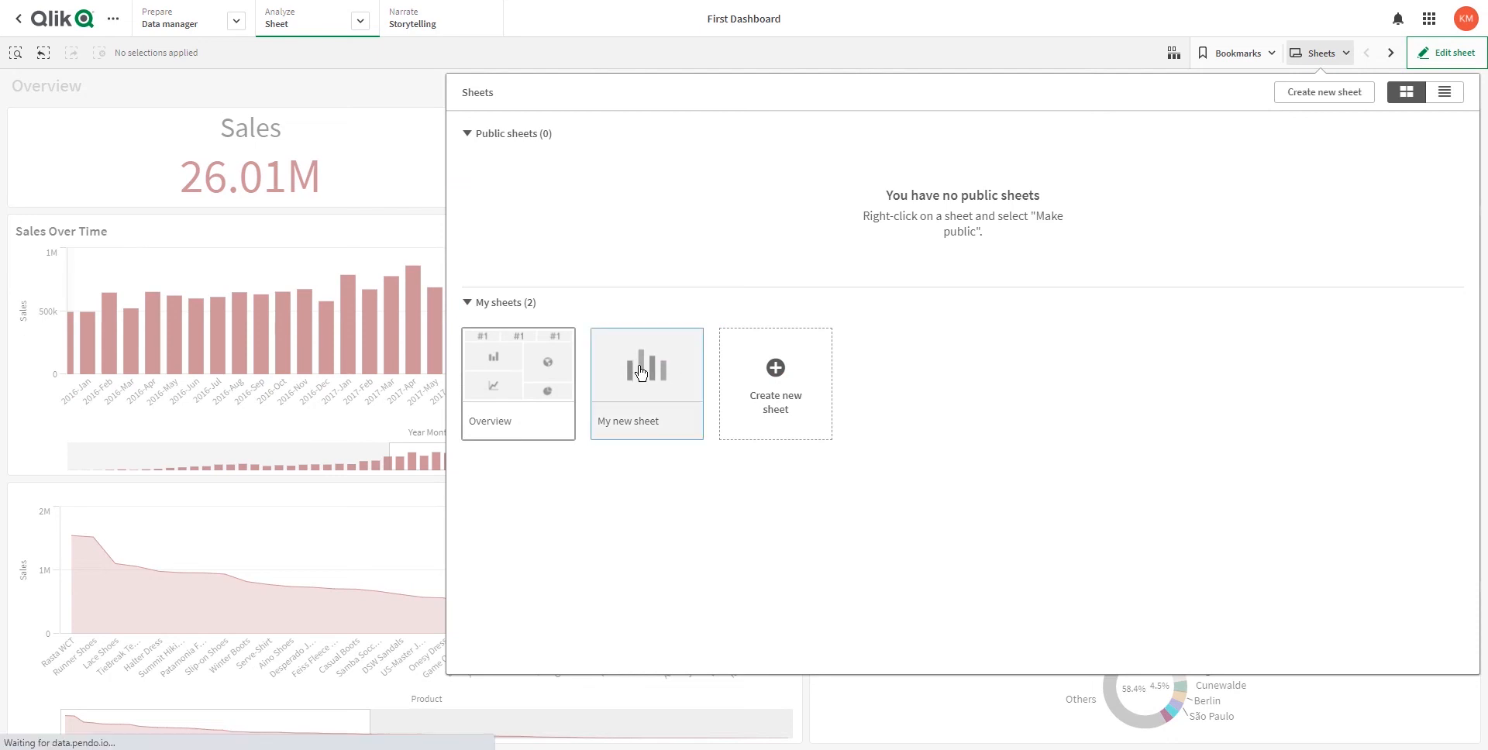
pyautogui.click(1366, 54)
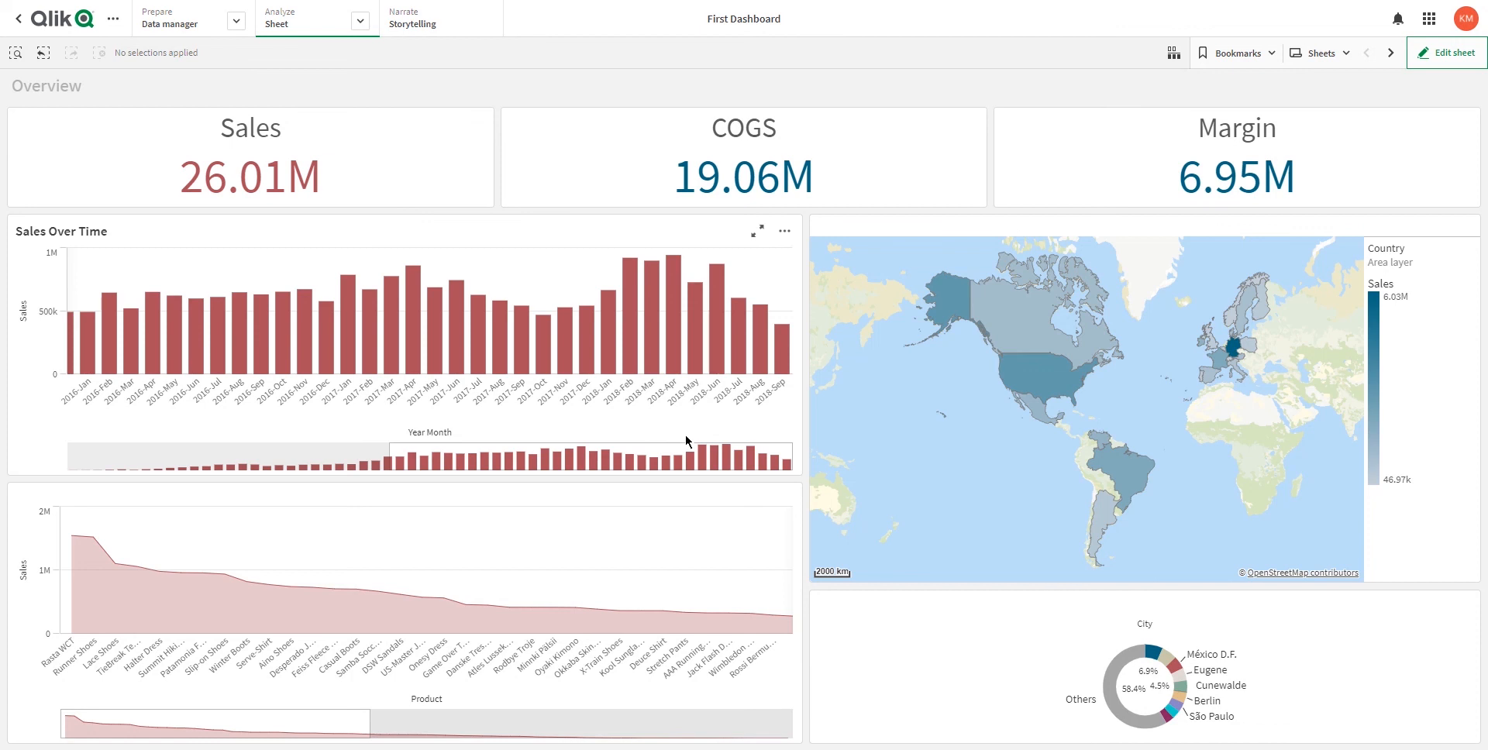
pyautogui.moveTo(717, 660)
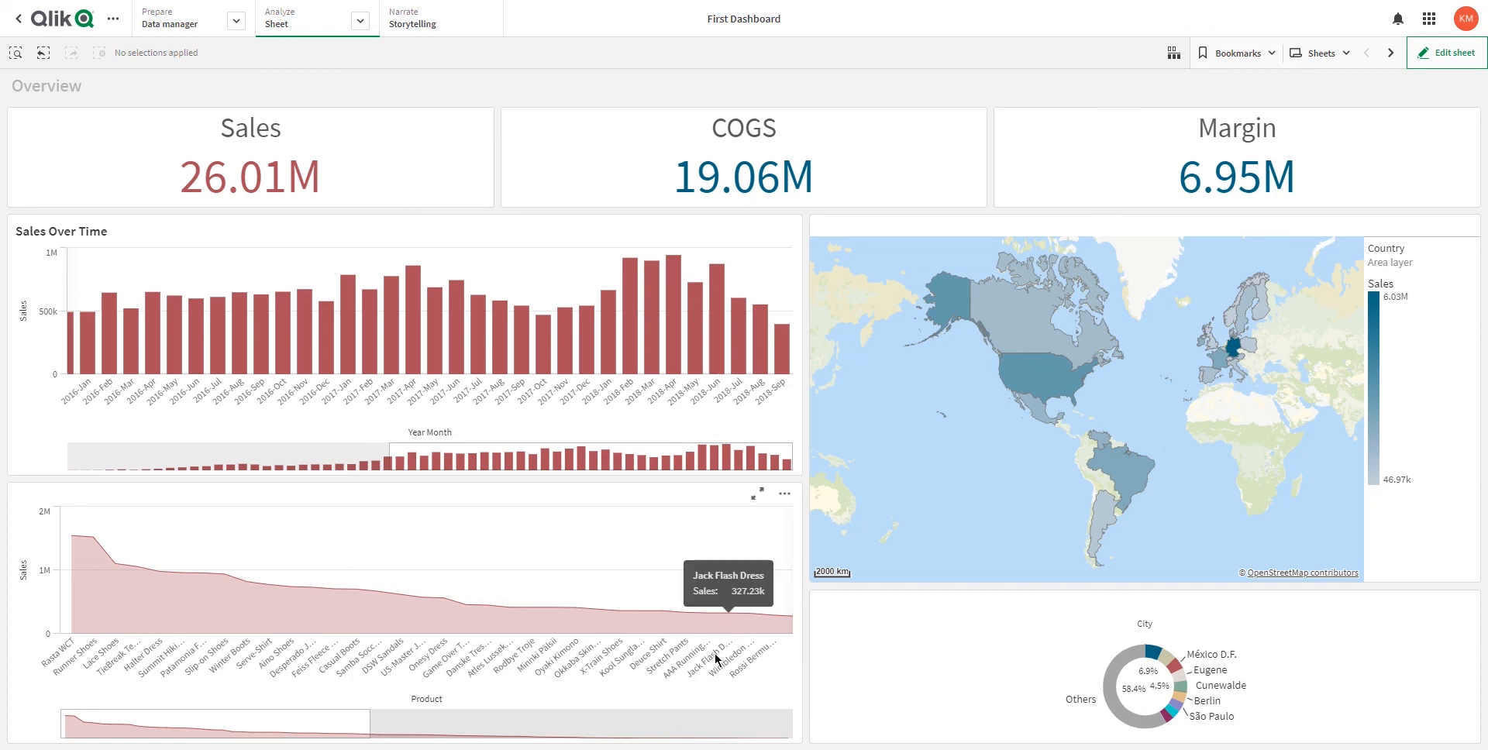